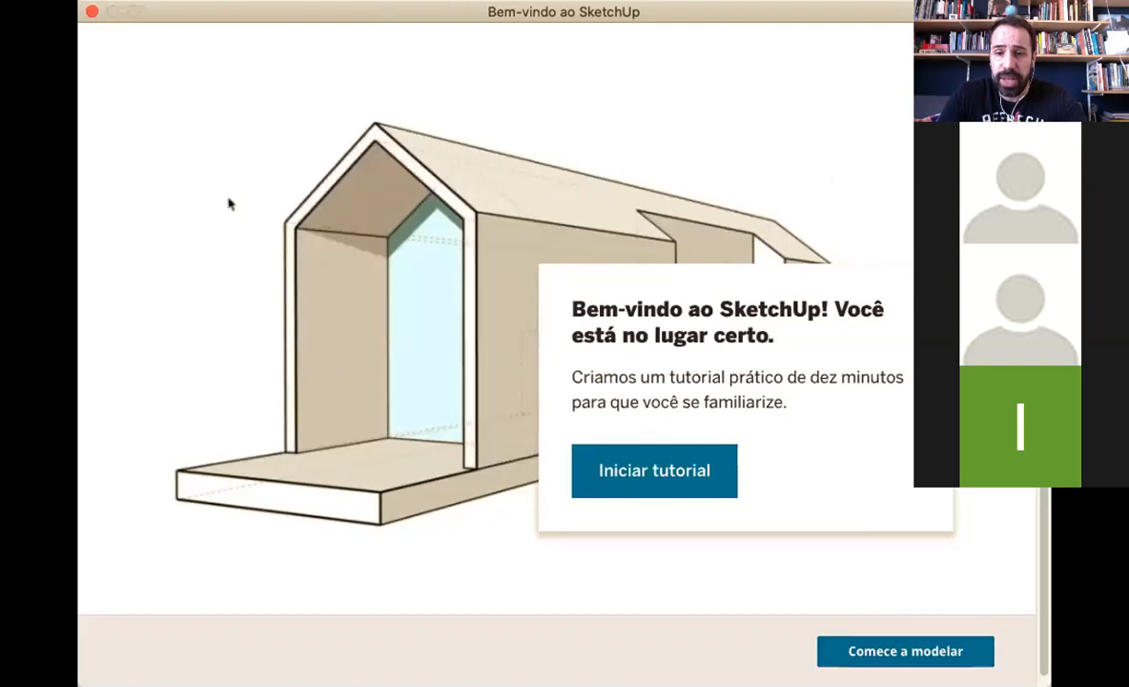
# Leave the welcome window and start modelling in a new blank model
pyautogui.click(905, 651)
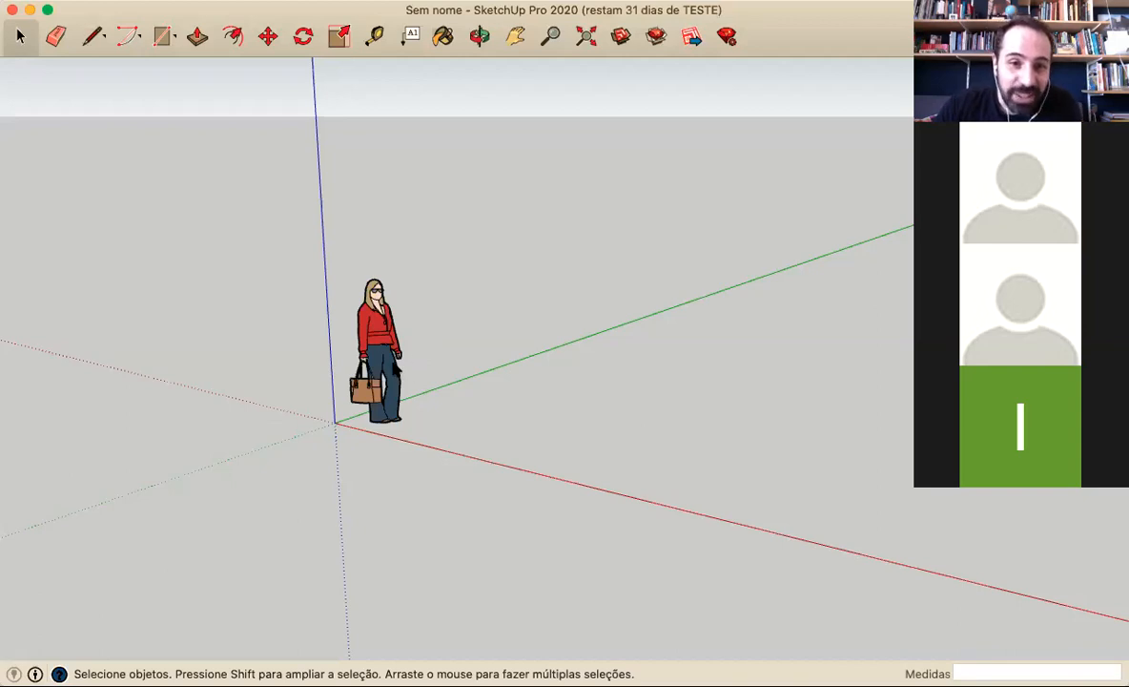
pyautogui.scroll(1, 402, 326)
pyautogui.scroll(-1, 441, 359)
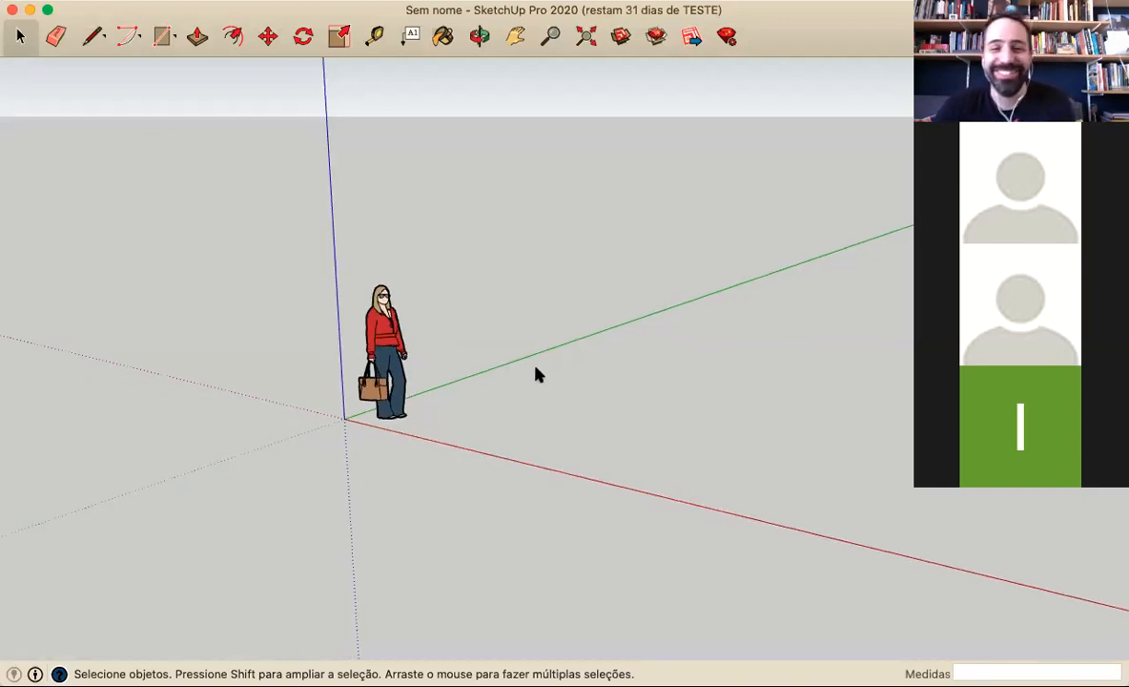
pyautogui.scroll(-2, 434, 381)
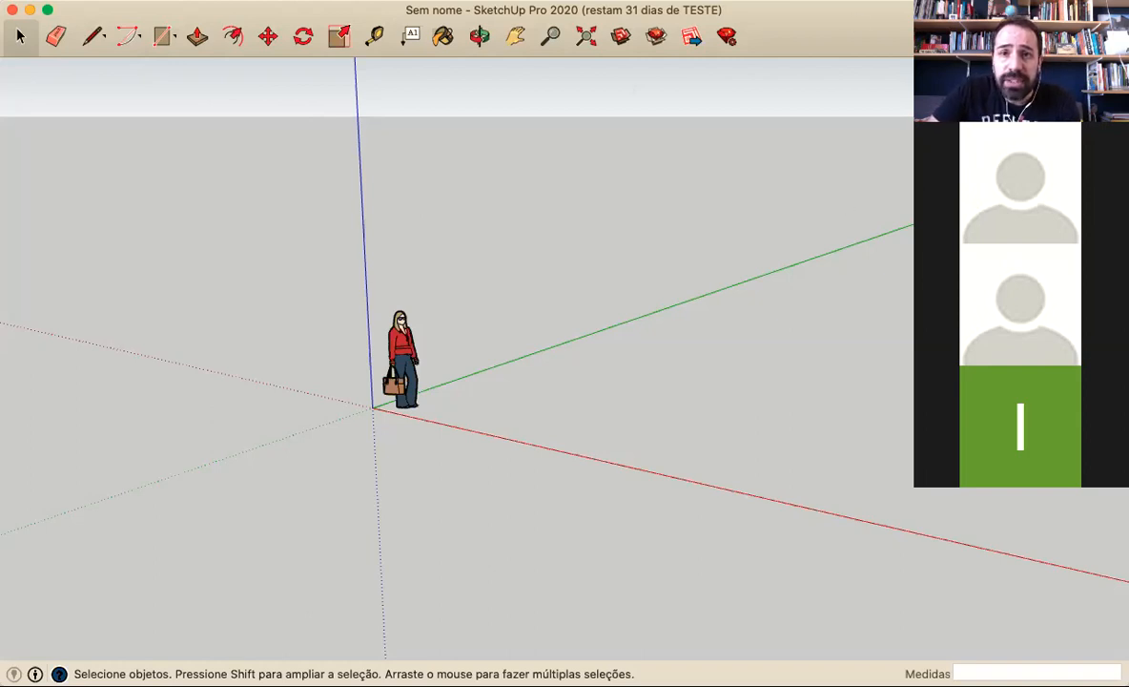
pyautogui.click(455, 1)
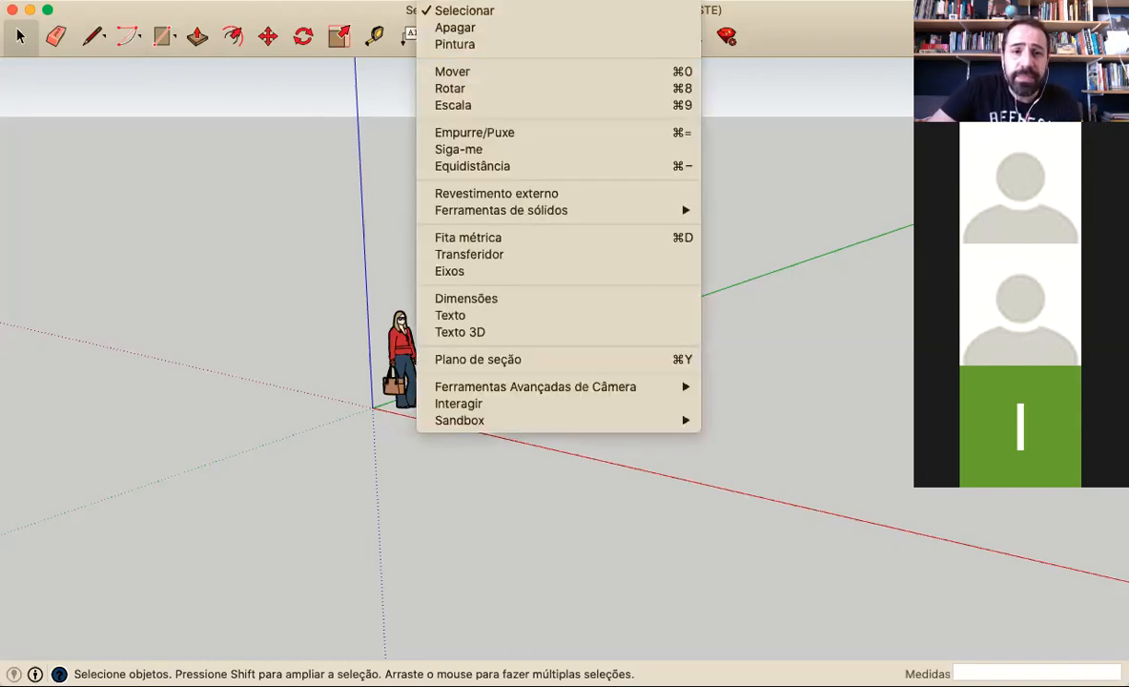
pyautogui.moveTo(536, 1)
pyautogui.moveTo(456, 1)
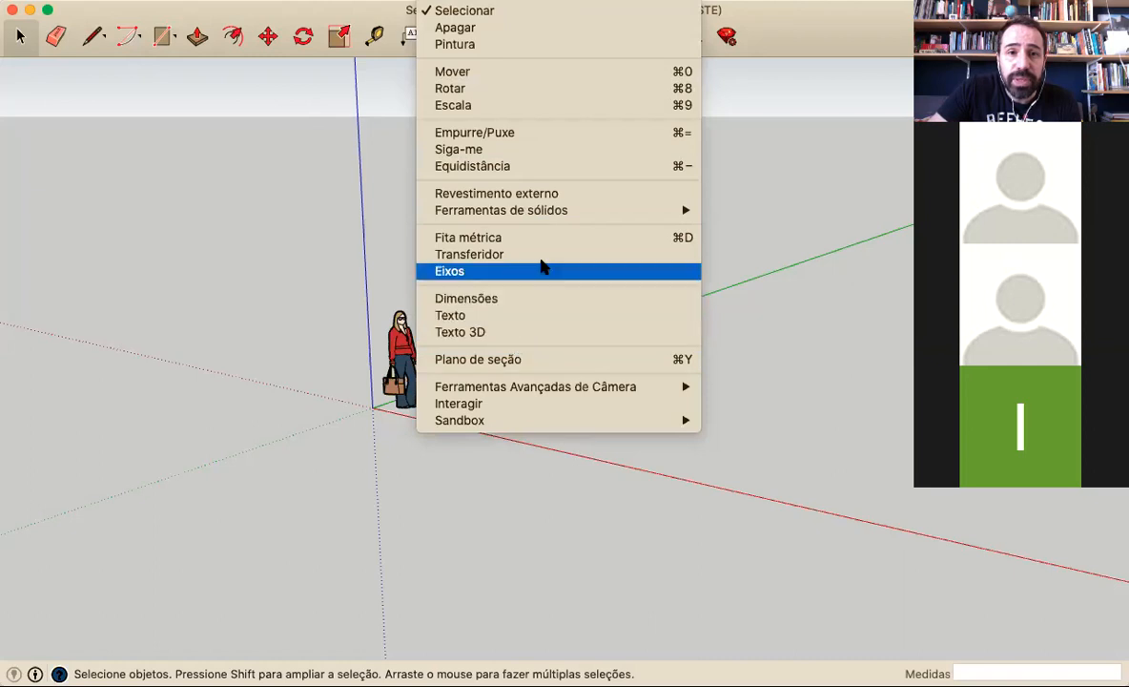
pyautogui.moveTo(563, 390)
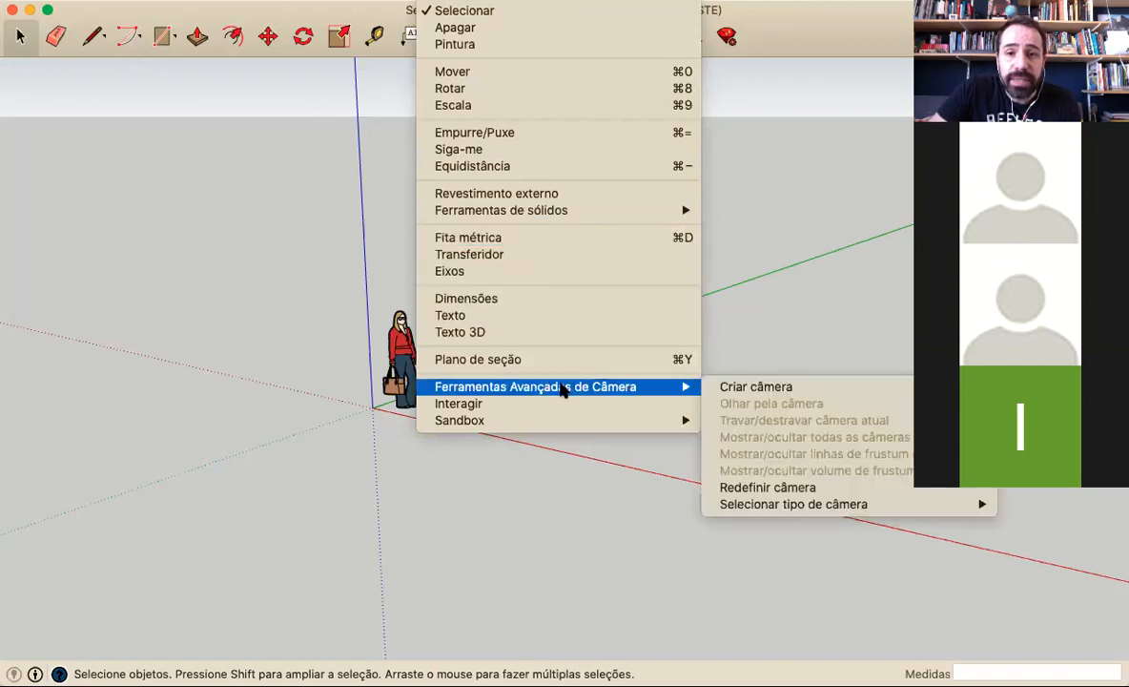
pyautogui.click(88, 14)
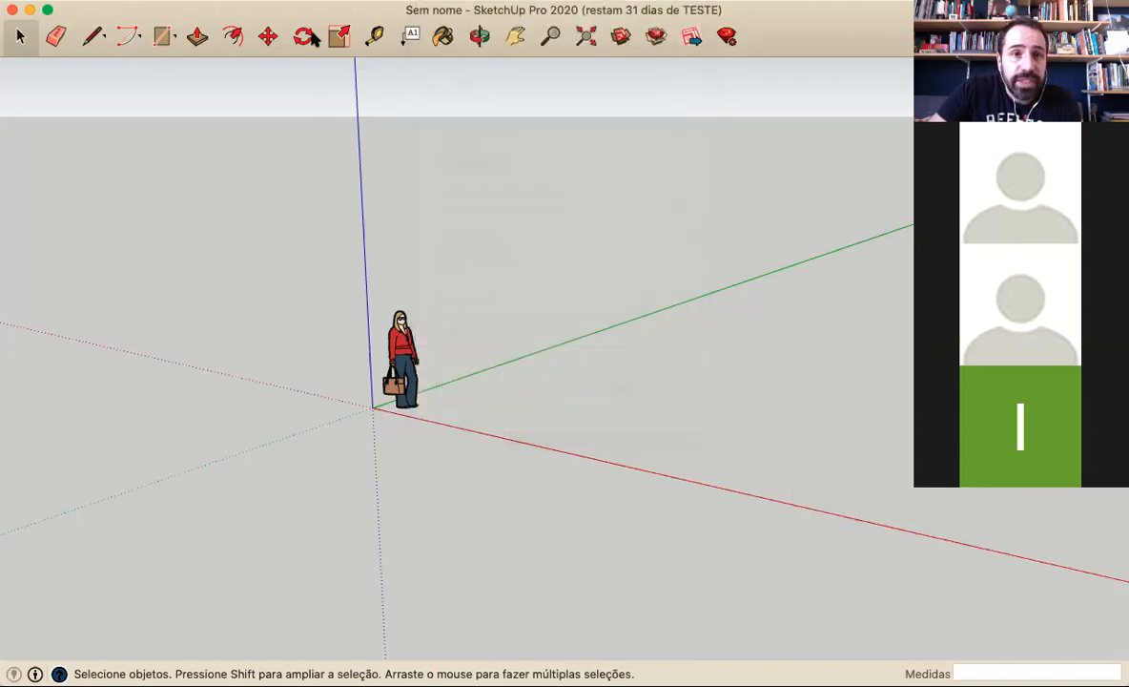
# Review the preferences pages Espaço de trabalho, Desenho, Atalhos, Arquivos, Aplicativos, Acessibilidade, OpenGL and Geral
pyautogui.click(529, 1)
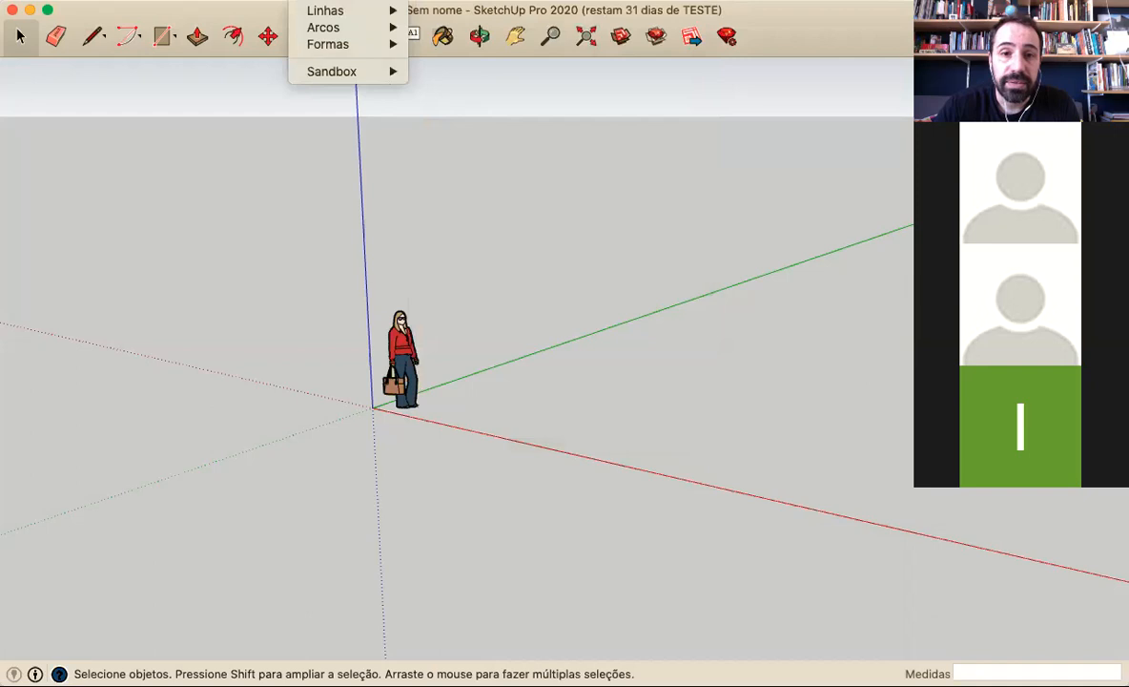
pyautogui.moveTo(143, 1)
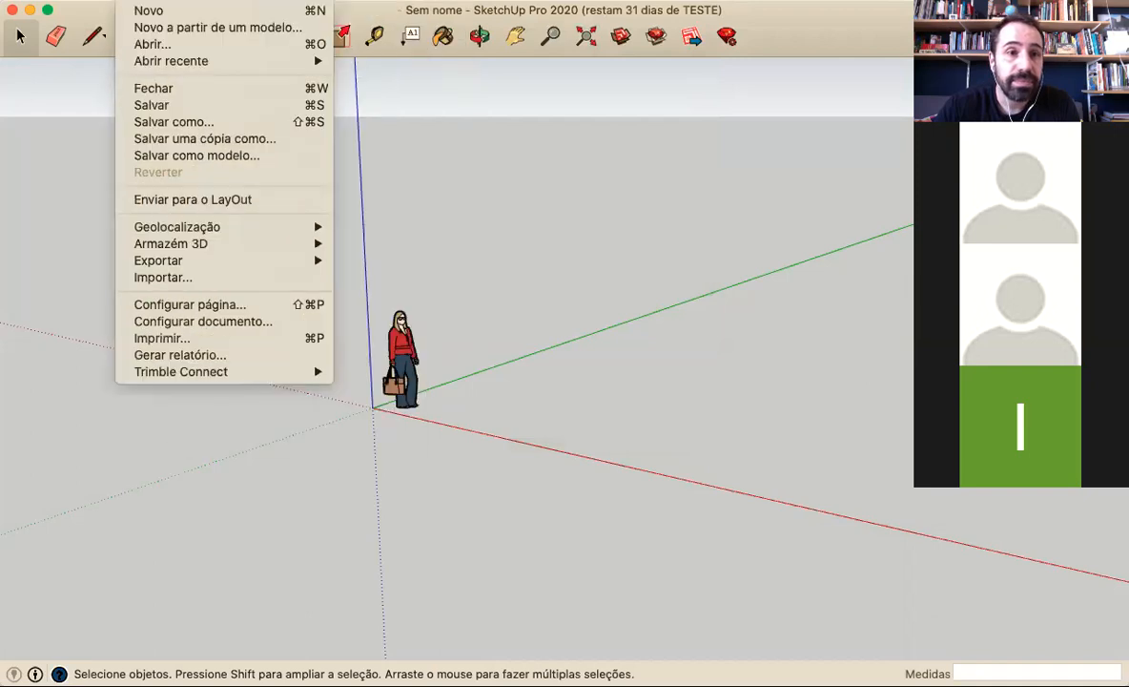
pyautogui.moveTo(76, 2)
pyautogui.click(129, 43)
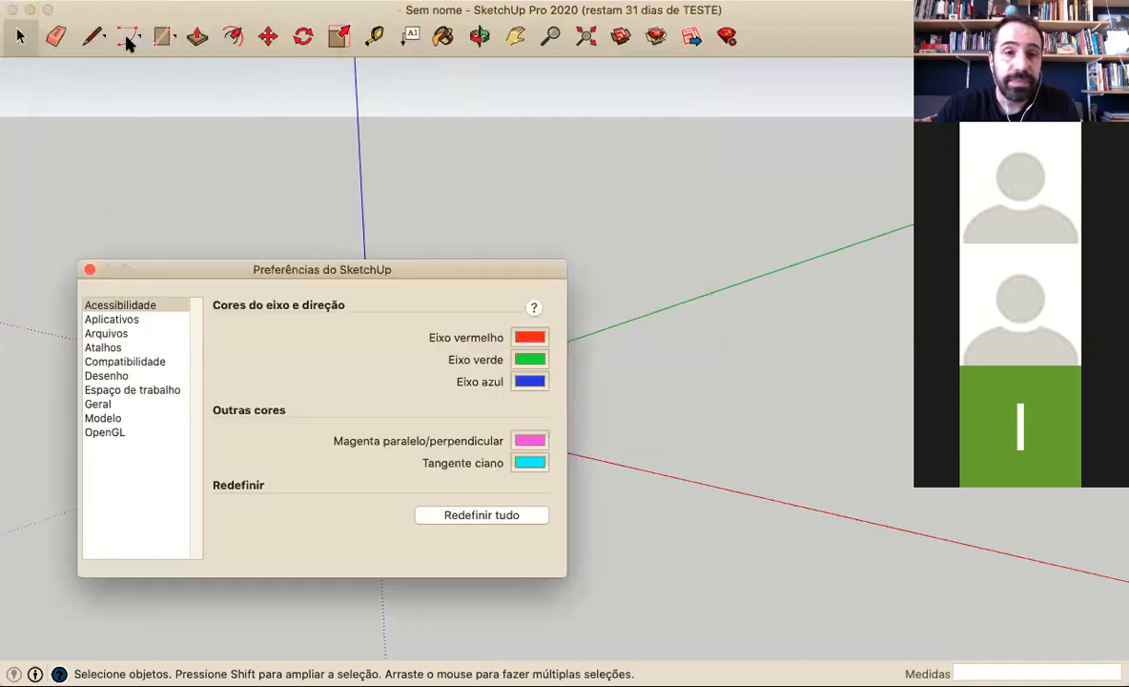
pyautogui.click(127, 389)
pyautogui.click(120, 373)
pyautogui.click(114, 347)
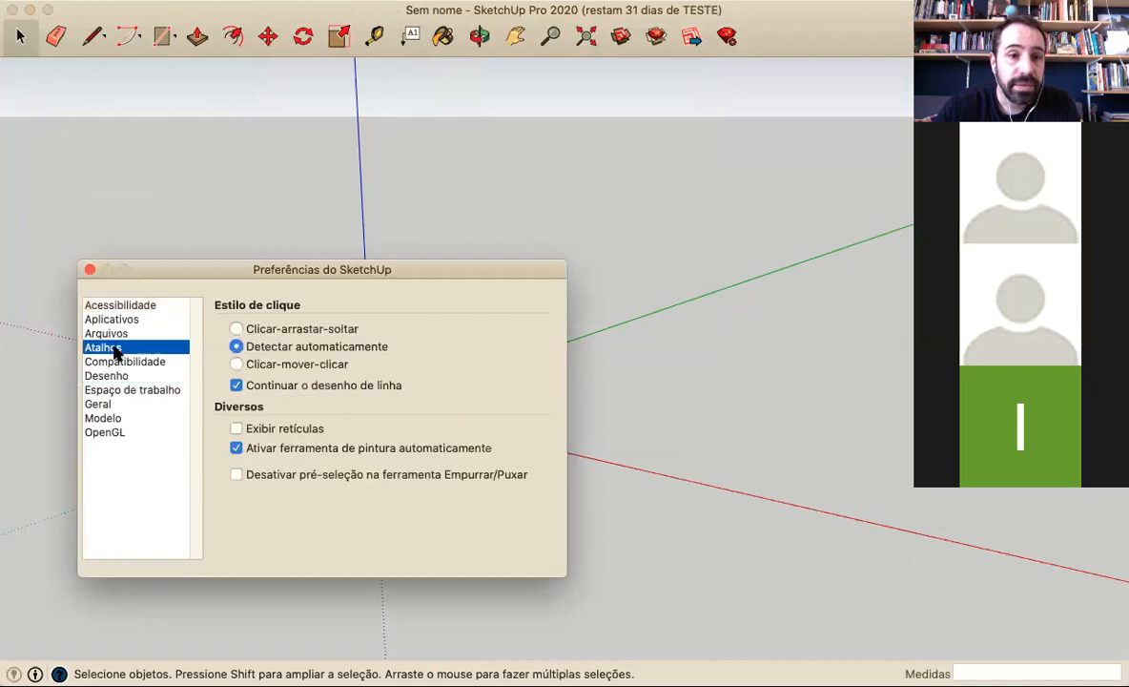
pyautogui.click(114, 333)
pyautogui.click(117, 319)
pyautogui.click(119, 306)
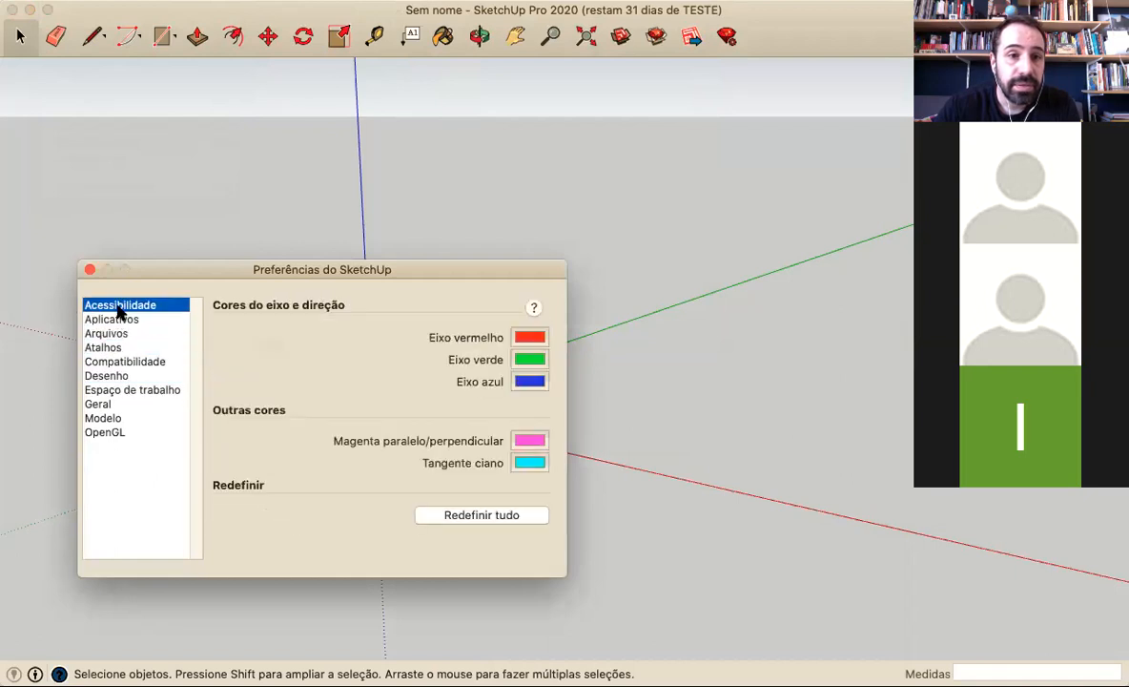
pyautogui.click(116, 433)
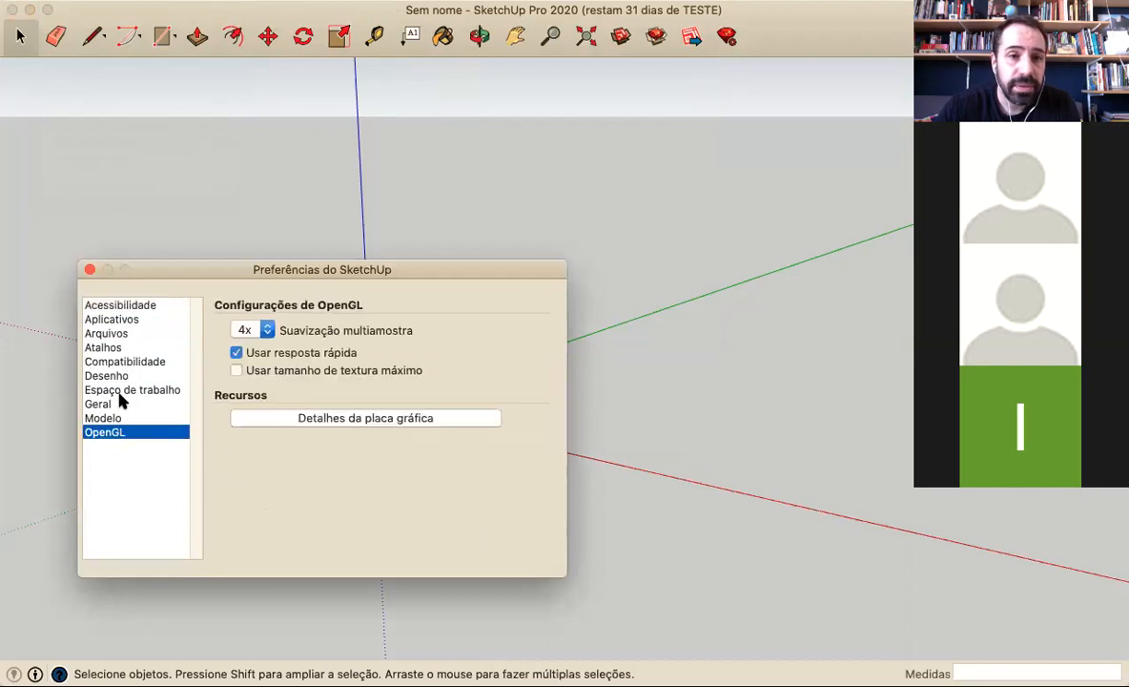
pyautogui.click(119, 404)
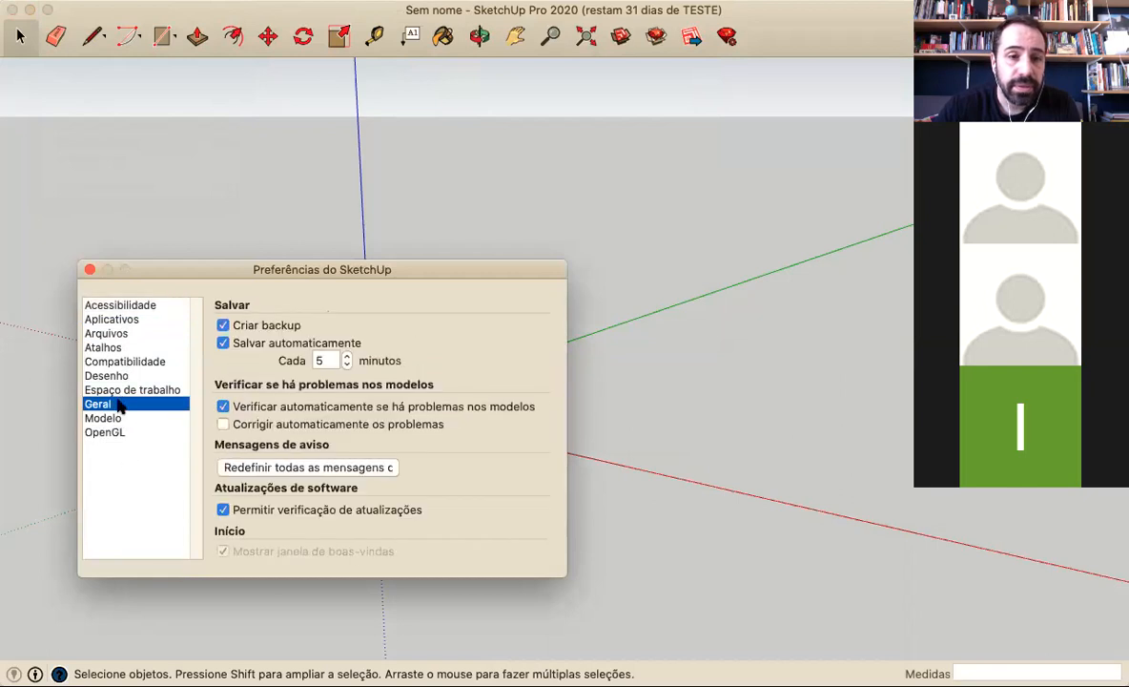
pyautogui.click(122, 391)
pyautogui.click(90, 270)
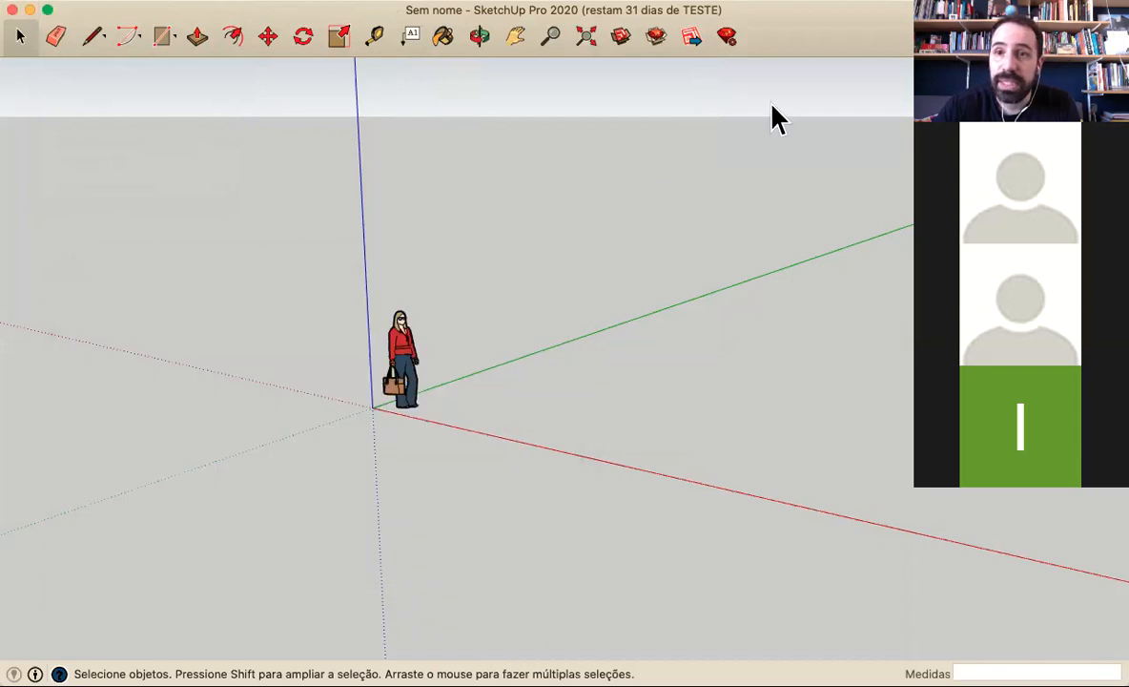
# Examine the items available for customizing the toolbar
pyautogui.rightClick(792, 31)
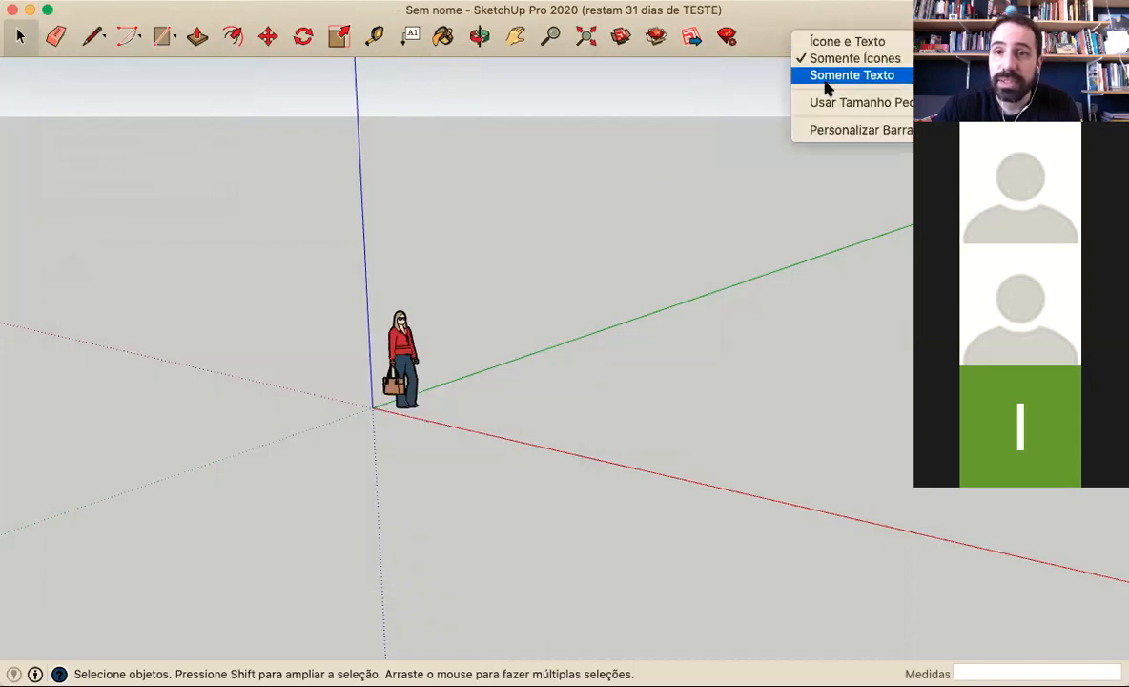
pyautogui.click(845, 131)
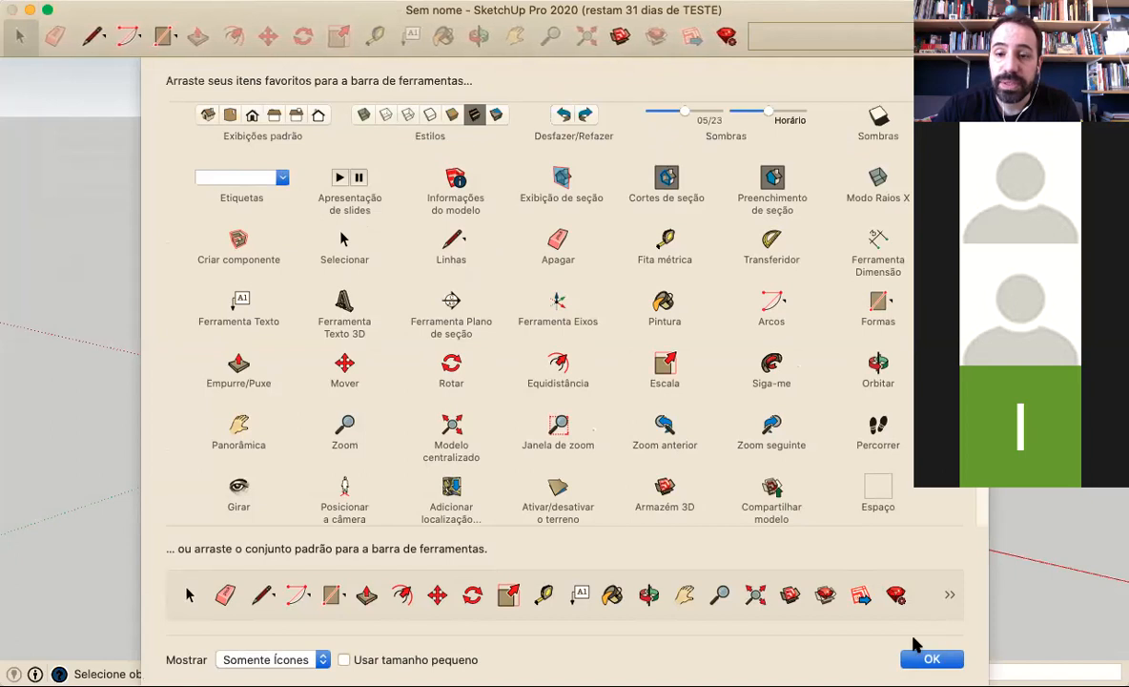
pyautogui.click(931, 659)
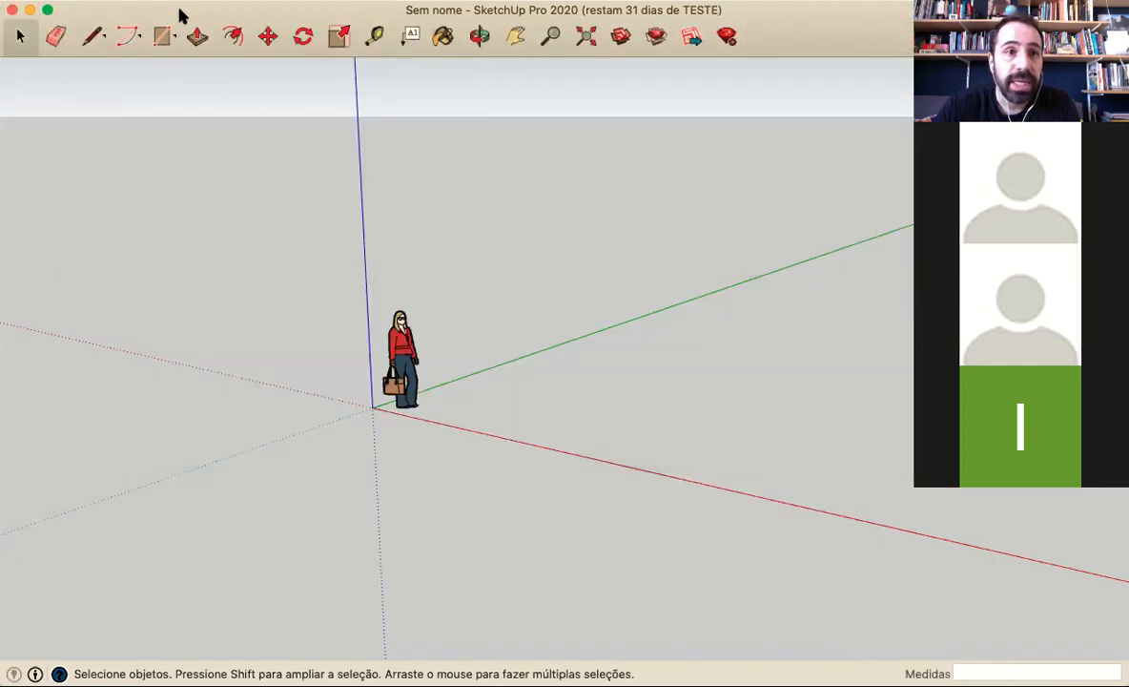
# Display the large tool set palette (Conjunto grande de ferramentas) and place it along the edge of the drawing area
pyautogui.rightClick(182, 16)
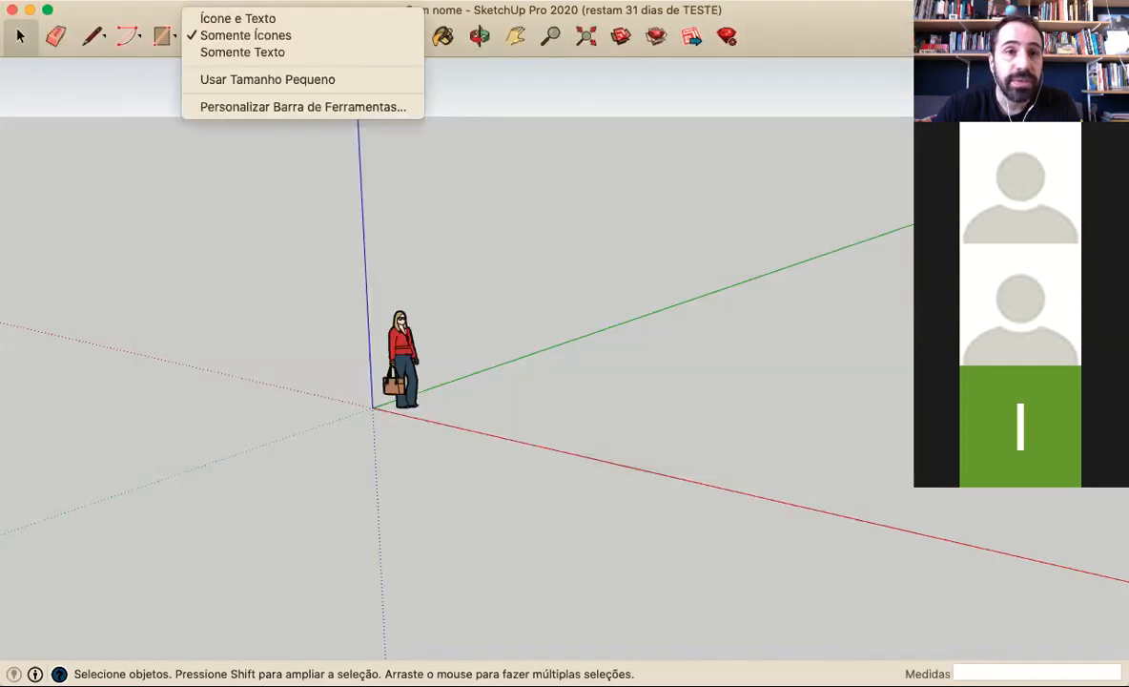
pyautogui.click(252, 0)
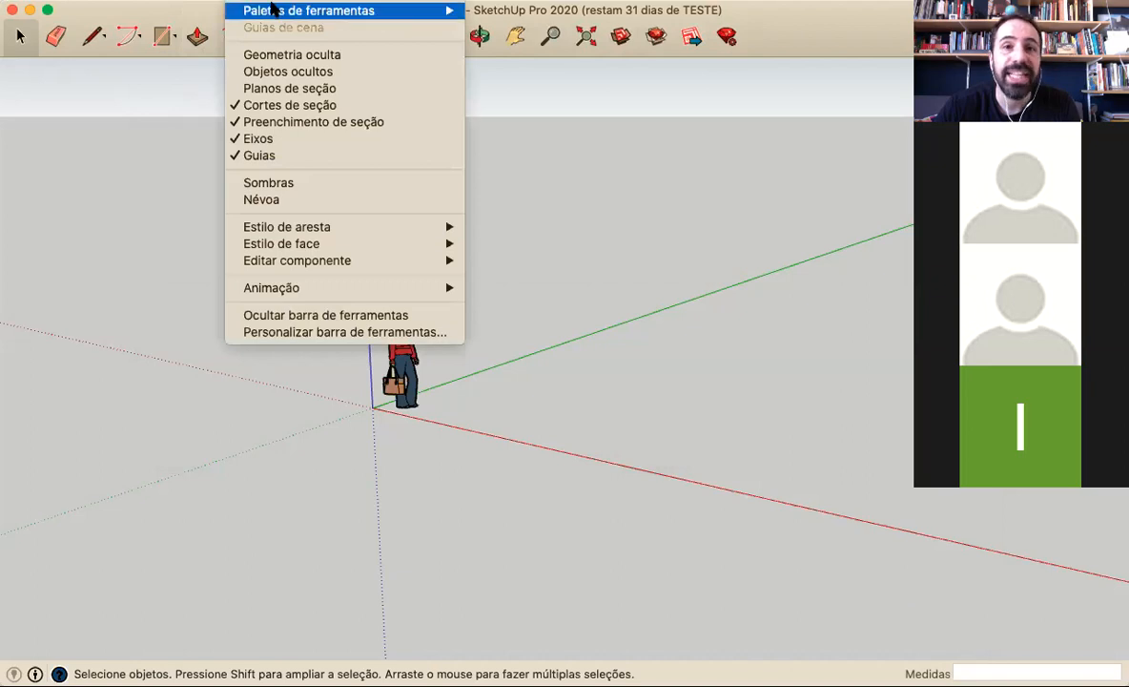
pyautogui.moveTo(274, 10)
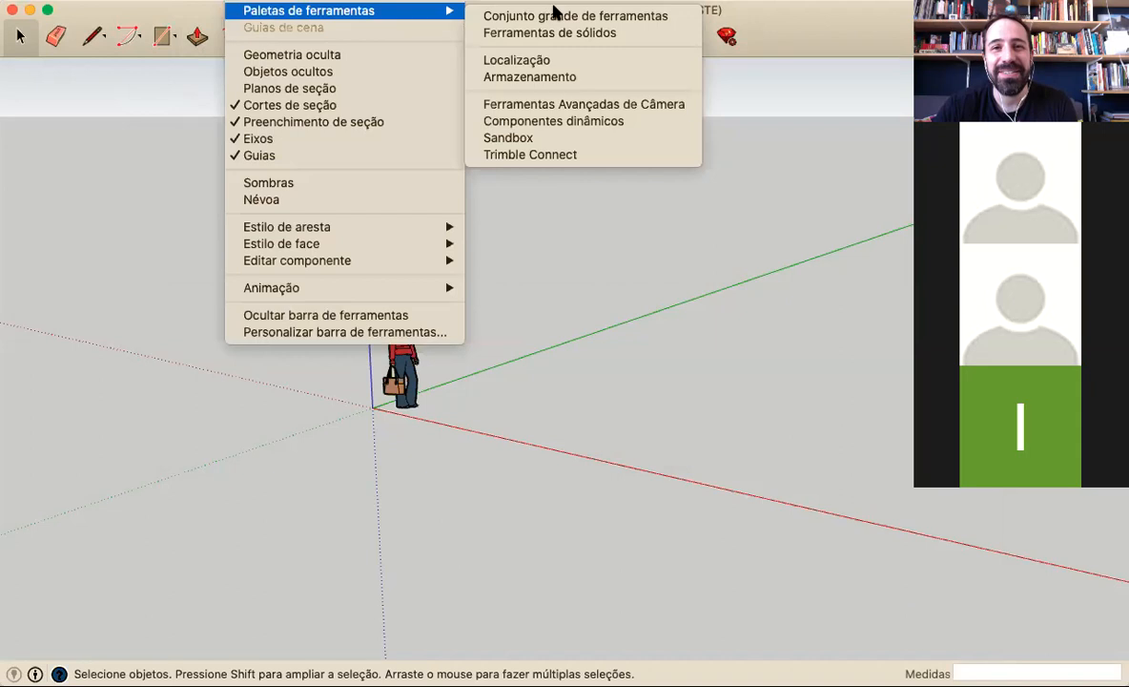
pyautogui.click(553, 17)
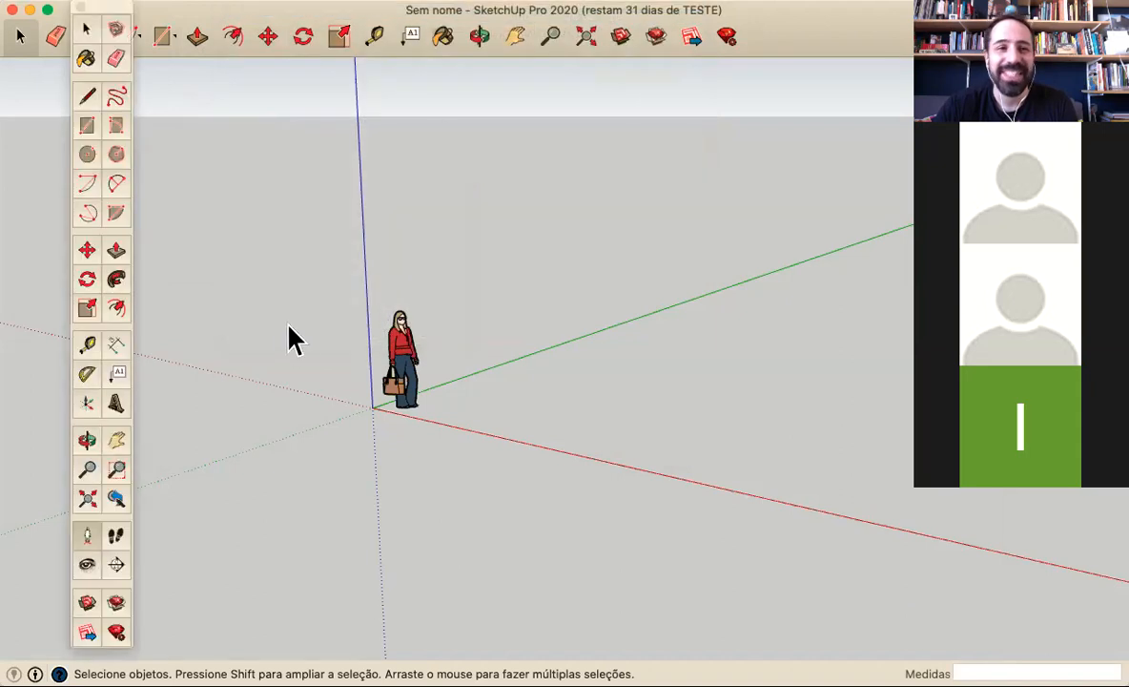
pyautogui.moveTo(92, 15); pyautogui.dragTo(30, 54)
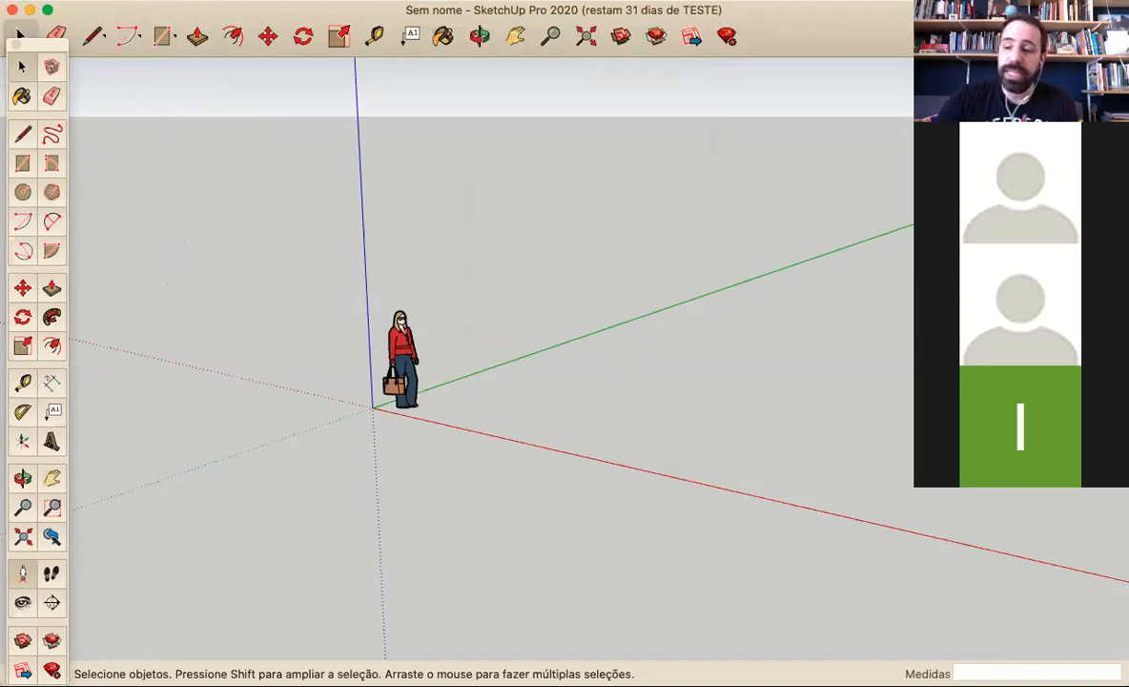
# Draw a closed 430 × 600 cm rectangle on the ground with the Line tool, its edges following the red and green axes
pyautogui.click(22, 134)
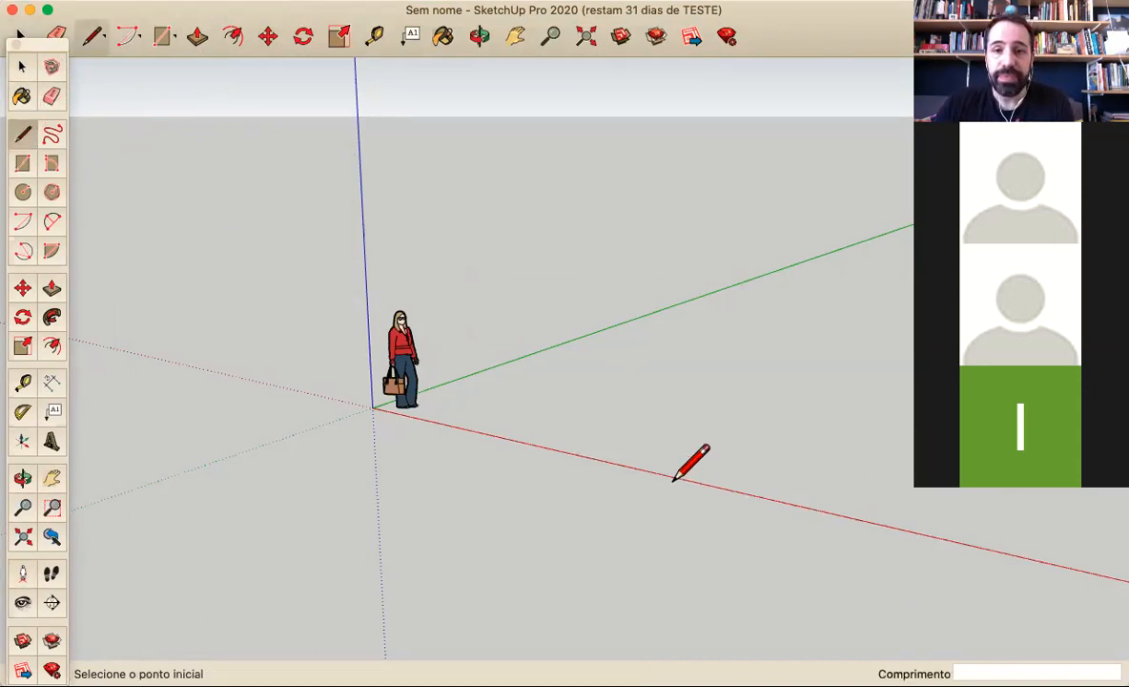
pyautogui.click(549, 385)
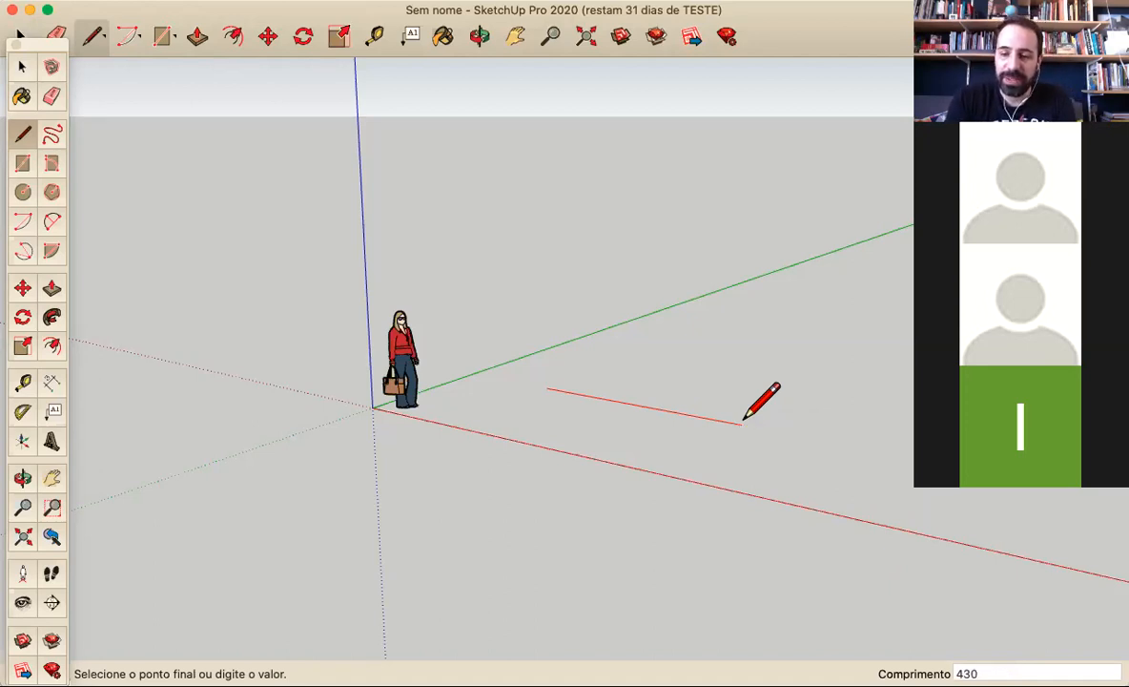
pyautogui.press('Return')
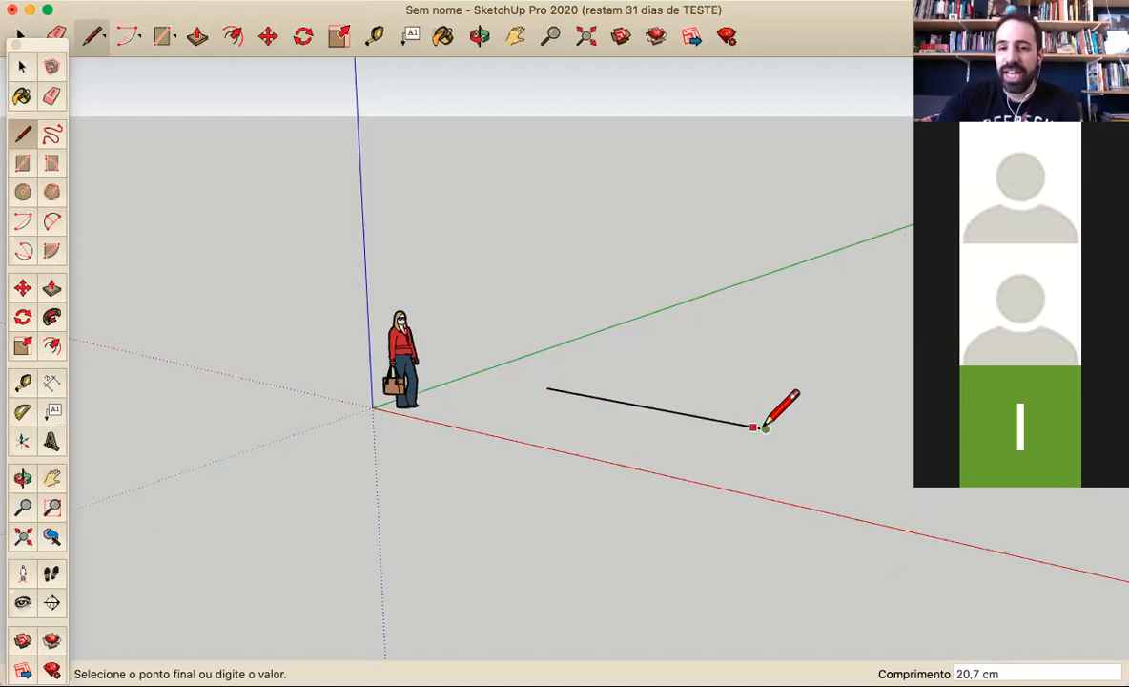
pyautogui.moveTo(699, 359)
pyautogui.mouseDown(button='middle')
pyautogui.moveTo(743, 324)
pyautogui.moveTo(605, 396)
pyautogui.moveTo(708, 363)
pyautogui.mouseUp(button='middle')
pyautogui.scroll(-2, 707, 364)
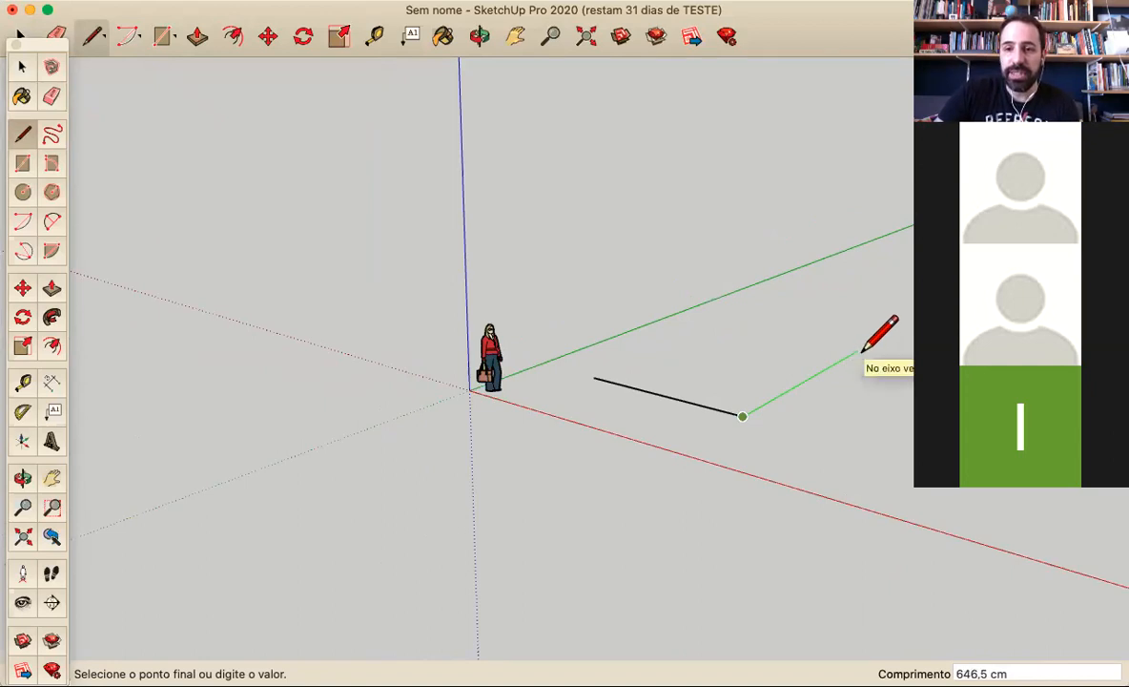
pyautogui.press('Return')
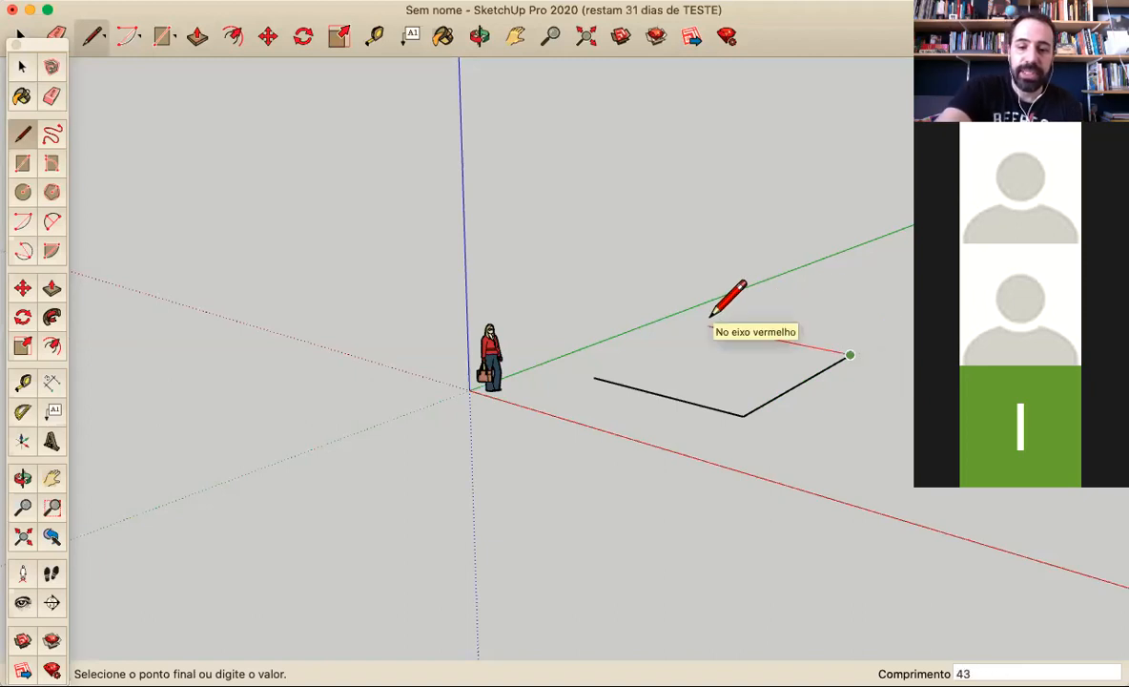
pyautogui.press('Return')
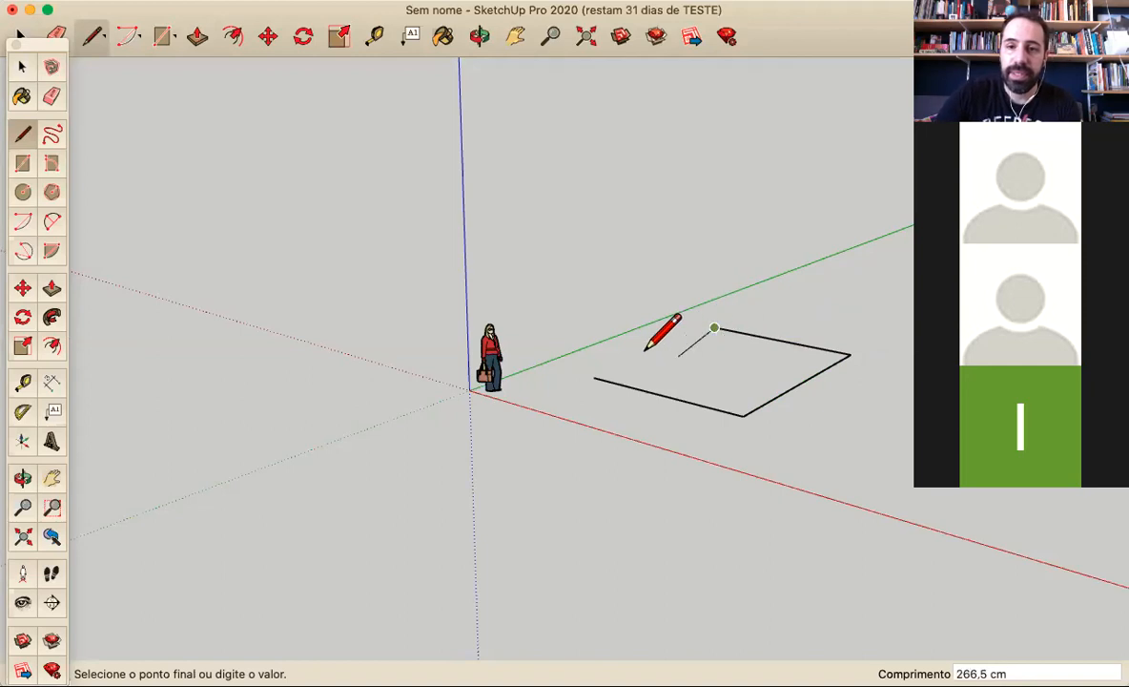
pyautogui.click(593, 377)
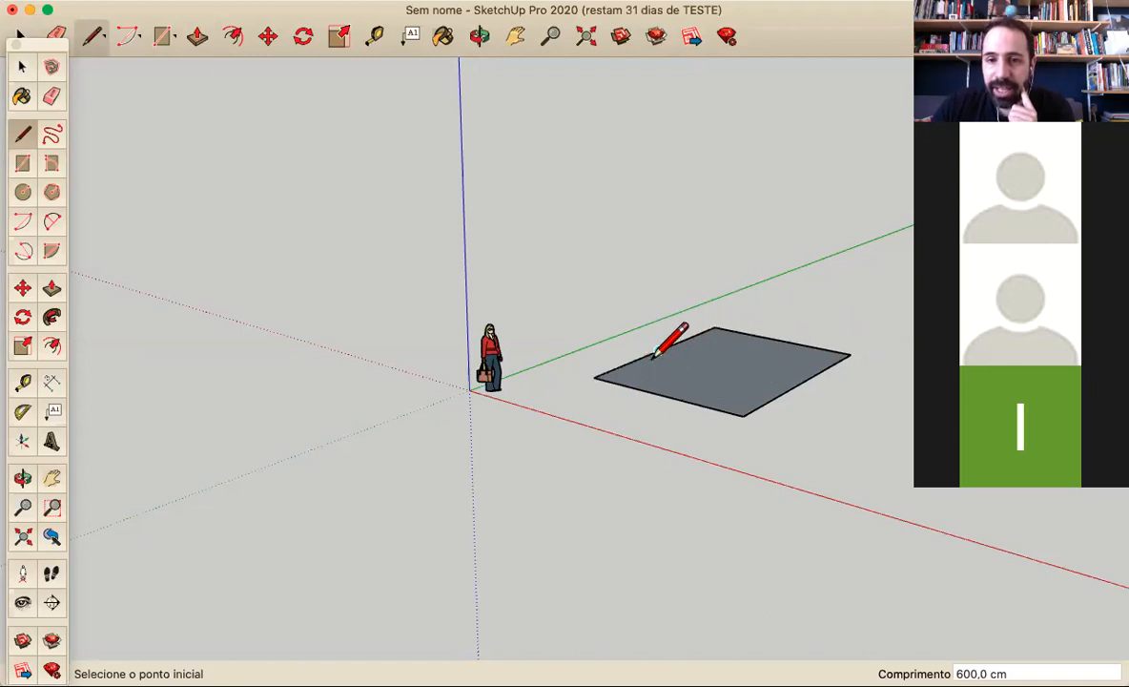
# Draw a closed freehand triangle on the ground behind the rectangle with the Line tool, its closing side about 391 cm long
pyautogui.scroll(-3, 643, 361)
pyautogui.scroll(4, 801, 367)
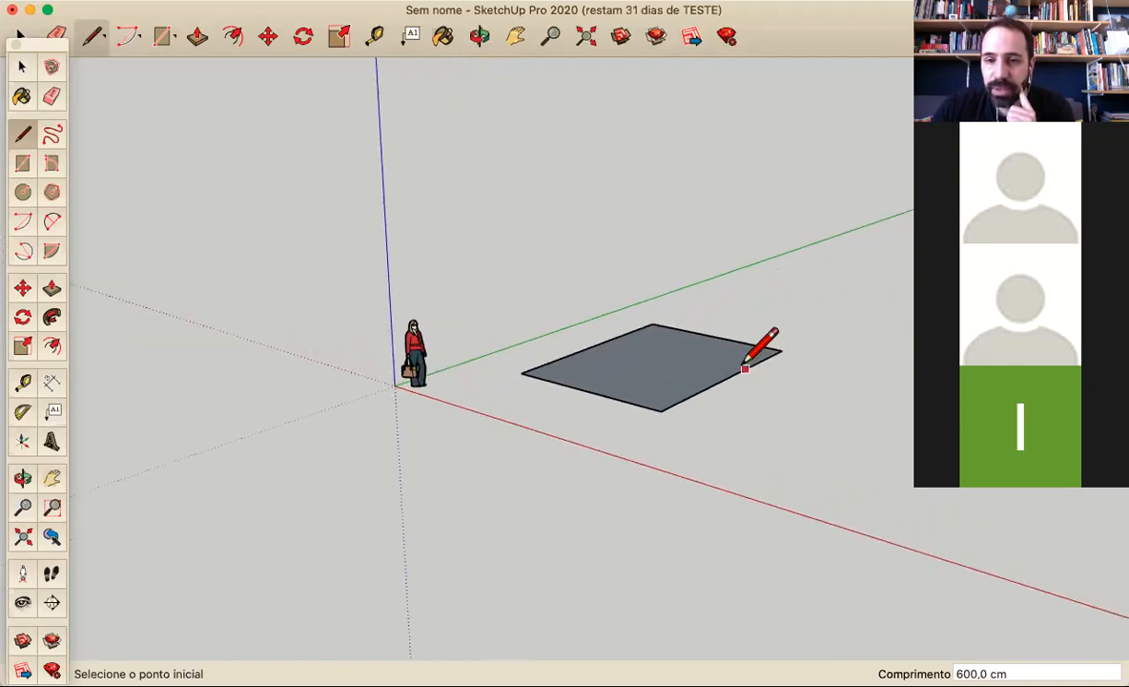
pyautogui.moveTo(582, 334)
pyautogui.mouseDown(button='middle')
pyautogui.moveTo(618, 408)
pyautogui.moveTo(688, 486)
pyautogui.moveTo(671, 267)
pyautogui.mouseUp(button='middle')
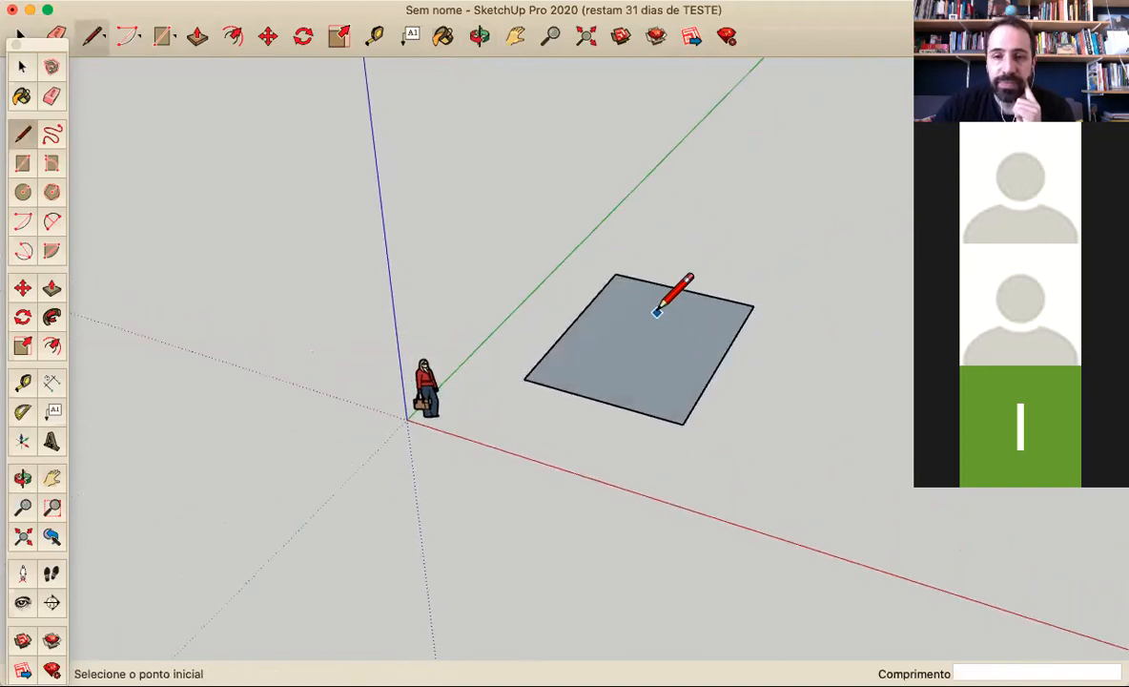
pyautogui.click(686, 194)
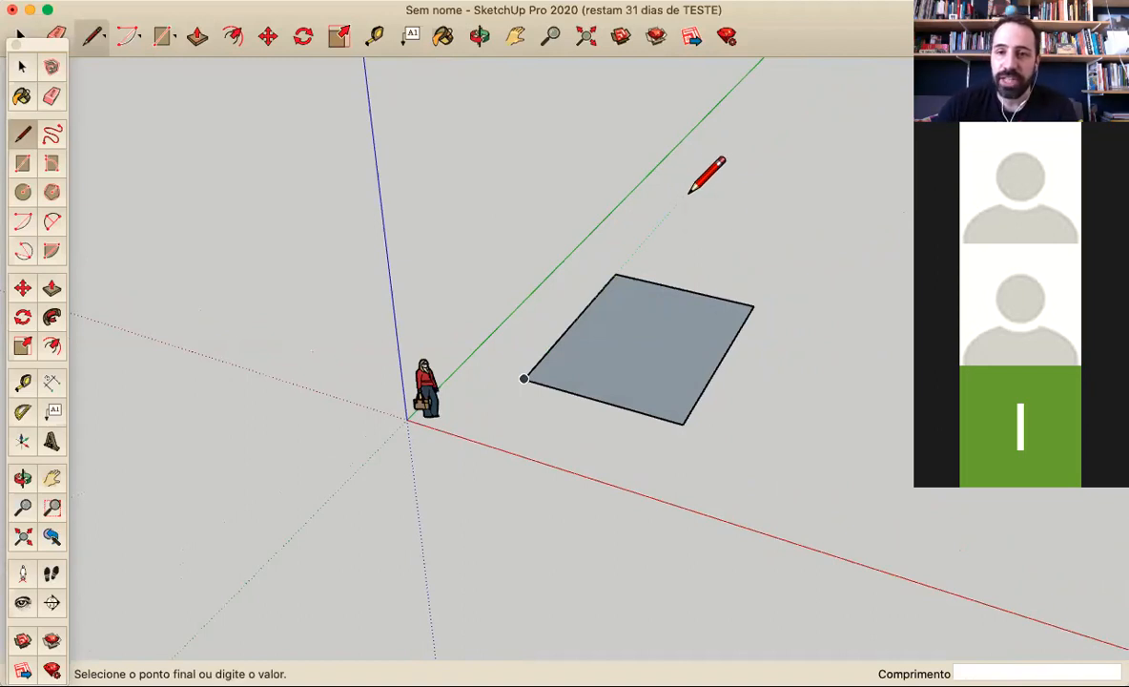
pyautogui.click(732, 249)
pyautogui.click(795, 216)
pyautogui.click(686, 194)
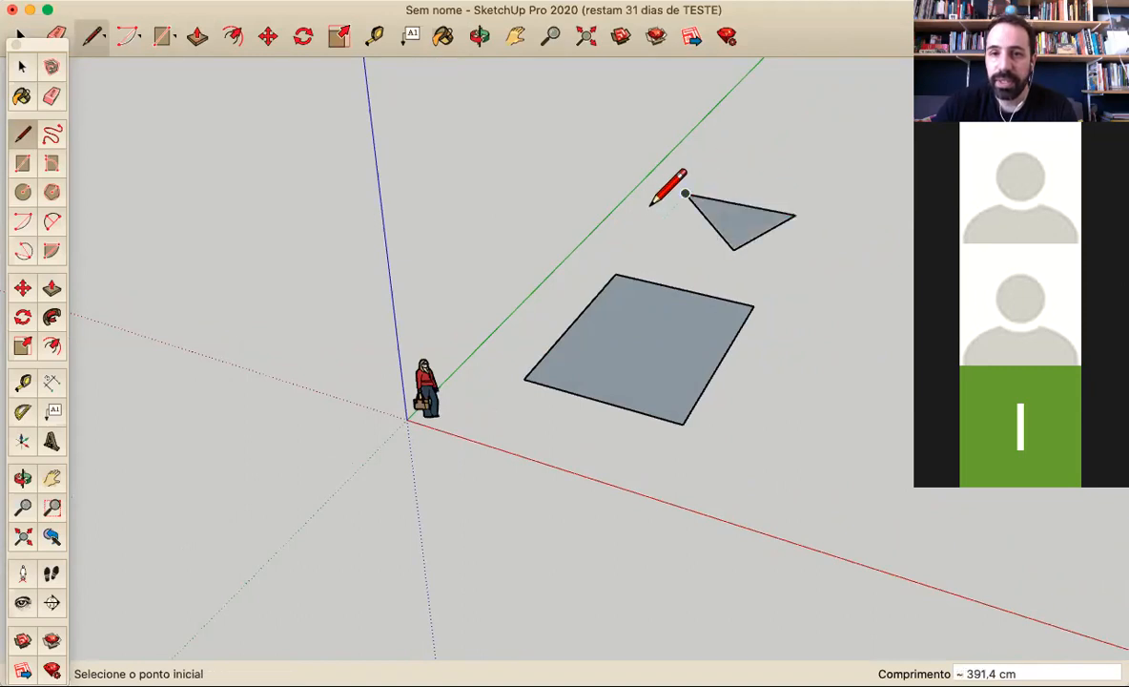
# Draw a chain of three connected edges with the Line tool from one corner of the triangle through a raised point to another corner
pyautogui.click(686, 193)
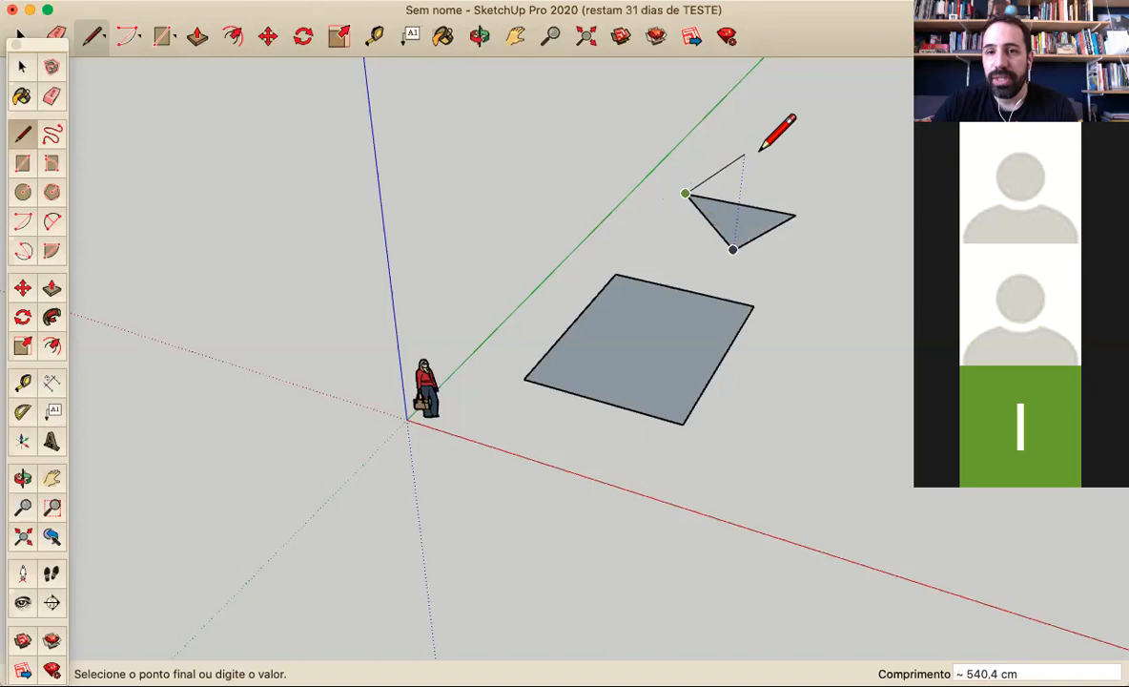
pyautogui.click(745, 148)
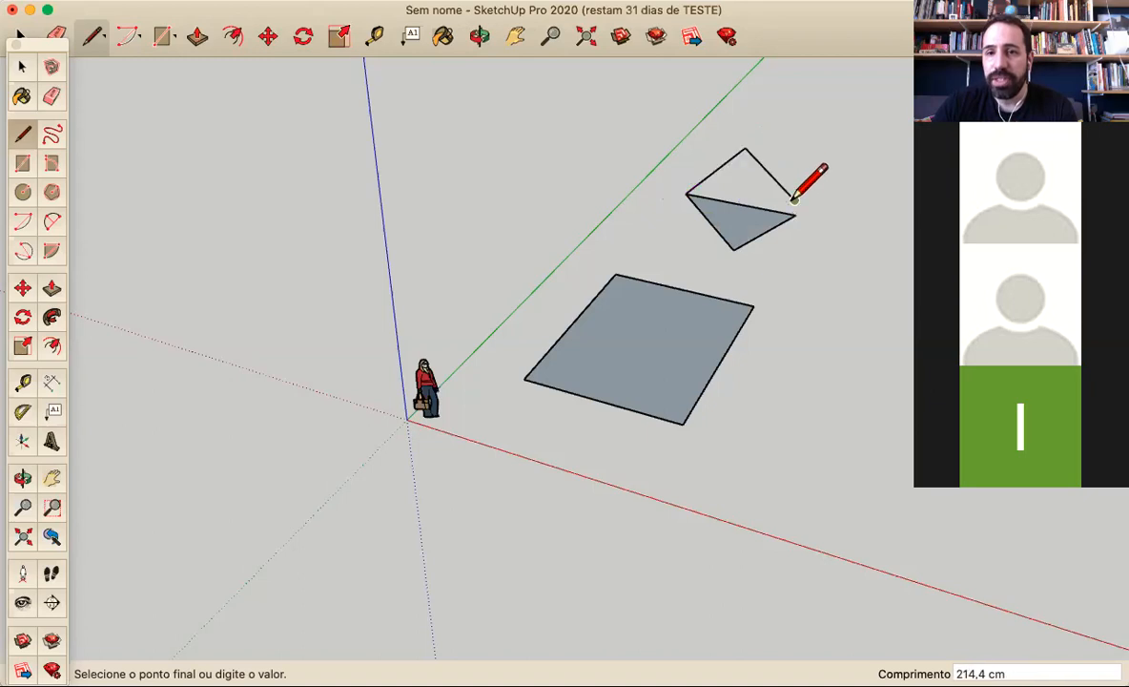
pyautogui.press('o')
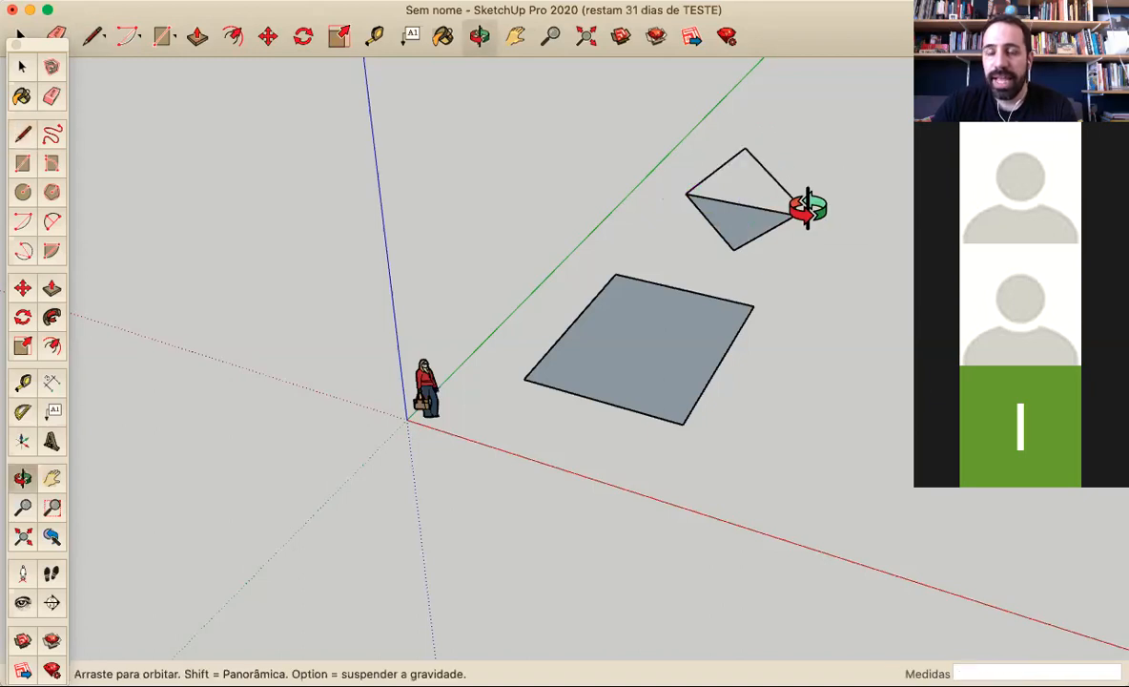
pyautogui.moveTo(808, 208); pyautogui.dragTo(788, 189, button='middle')
pyautogui.click(813, 231)
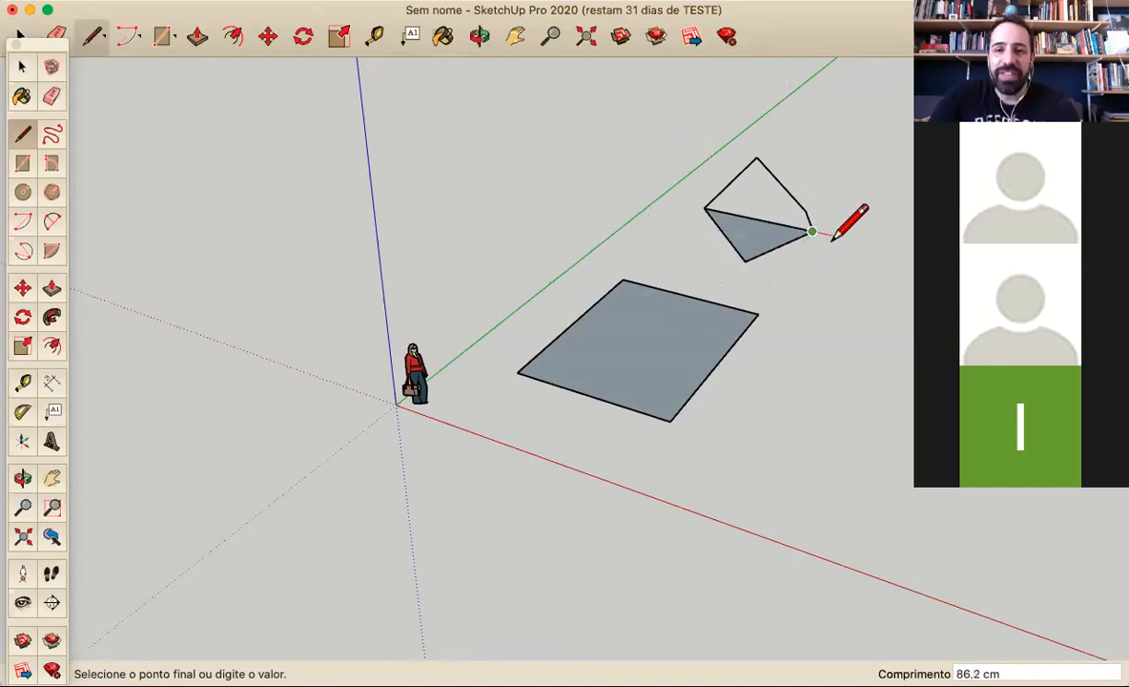
pyautogui.press('Escape')
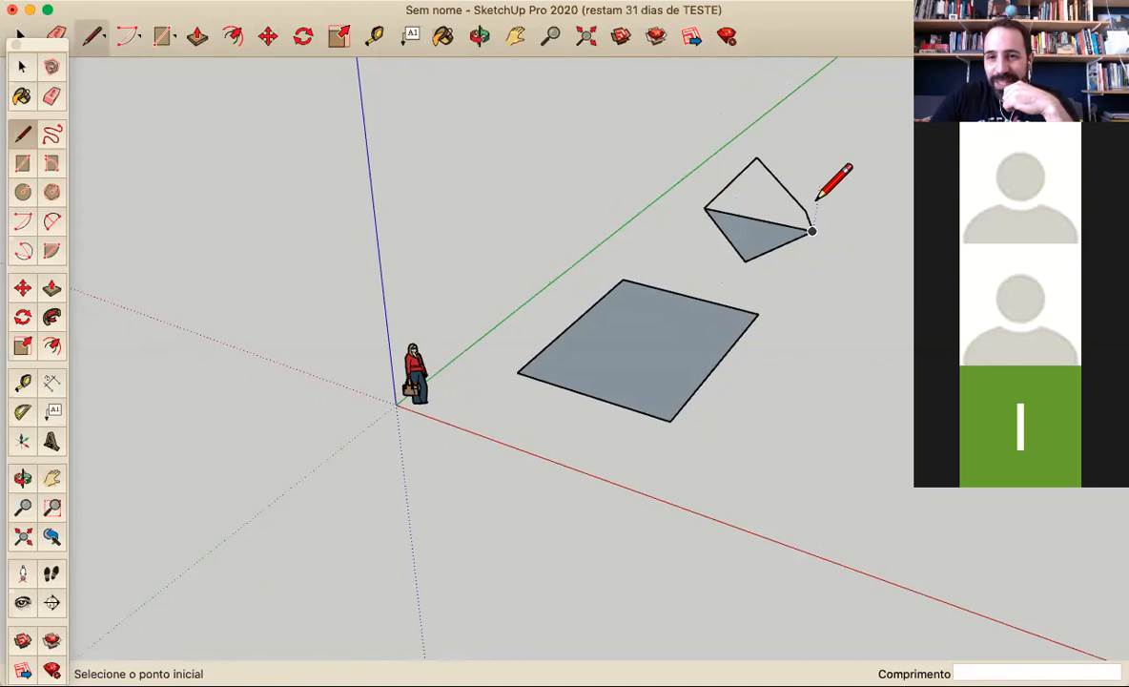
# Try to close the open outline with a line from its free-standing vertex to the triangle's opposite corner, and undo that line
pyautogui.moveTo(809, 233)
pyautogui.mouseDown(button='middle')
pyautogui.moveTo(801, 252)
pyautogui.moveTo(710, 252)
pyautogui.moveTo(646, 301)
pyautogui.moveTo(475, 291)
pyautogui.mouseUp(button='middle')
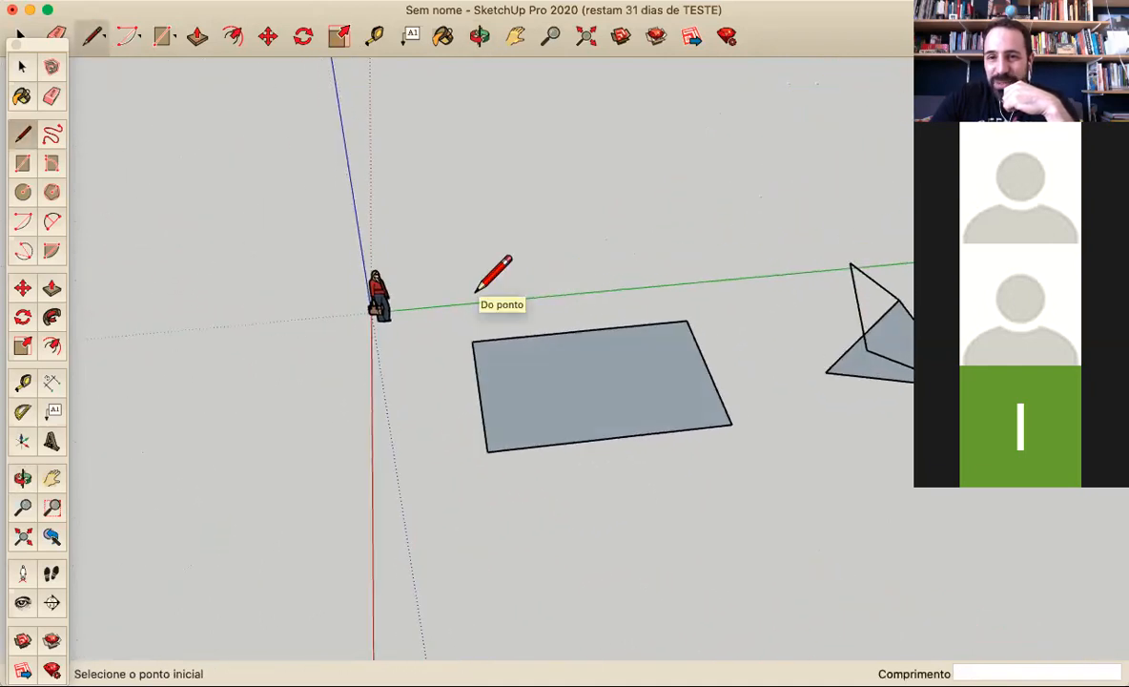
pyautogui.scroll(-3, 476, 291)
pyautogui.scroll(3, 826, 300)
pyautogui.moveTo(824, 302)
pyautogui.mouseDown(button='middle')
pyautogui.moveTo(761, 327)
pyautogui.moveTo(675, 333)
pyautogui.moveTo(625, 307)
pyautogui.moveTo(756, 174)
pyautogui.moveTo(794, 160)
pyautogui.moveTo(698, 247)
pyautogui.moveTo(741, 209)
pyautogui.moveTo(691, 274)
pyautogui.mouseUp(button='middle')
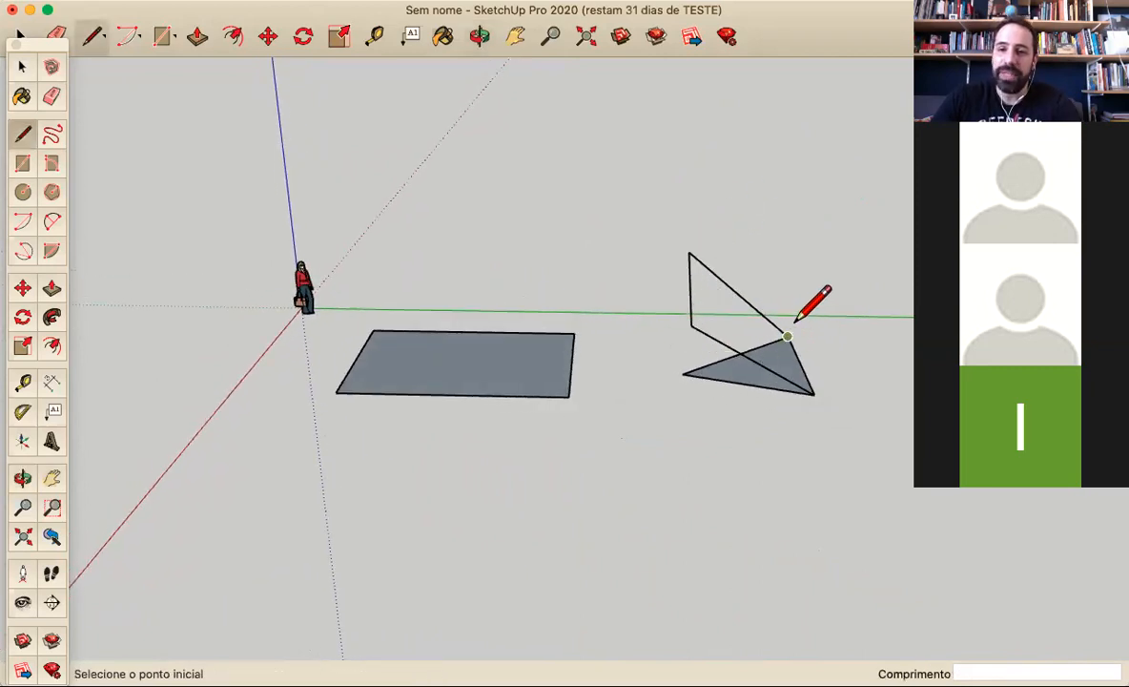
pyautogui.moveTo(697, 315)
pyautogui.mouseDown(button='middle')
pyautogui.moveTo(870, 235)
pyautogui.moveTo(703, 332)
pyautogui.mouseUp(button='middle')
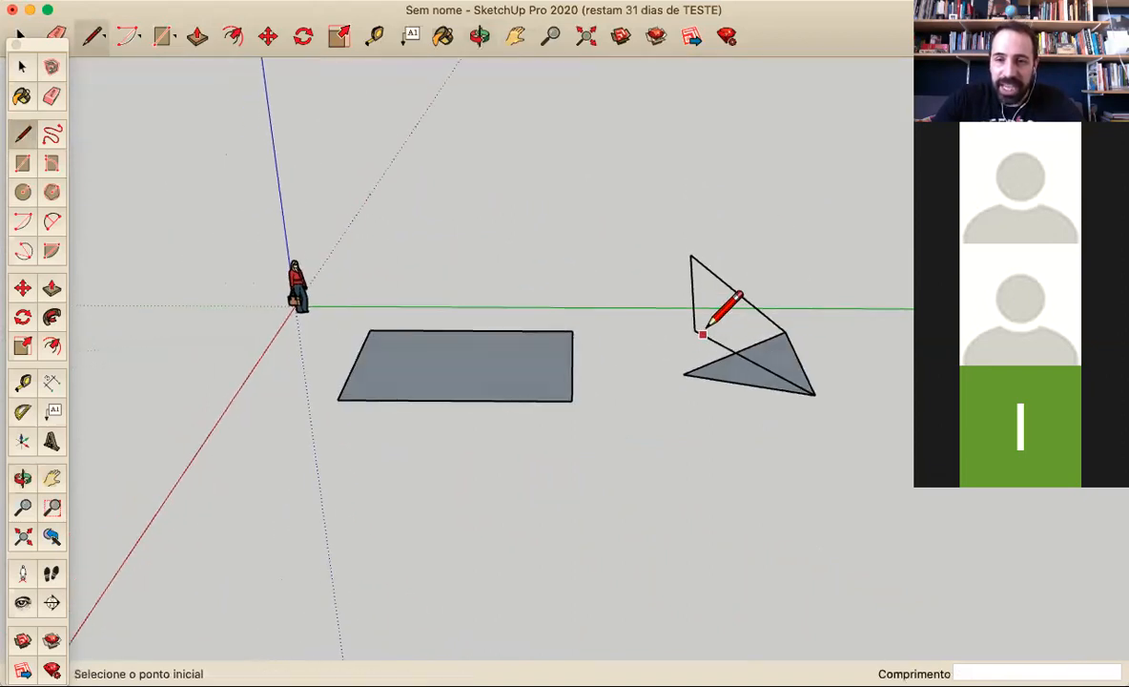
pyautogui.click(784, 330)
pyautogui.moveTo(754, 301)
pyautogui.mouseDown(button='middle')
pyautogui.moveTo(850, 184)
pyautogui.moveTo(771, 334)
pyautogui.mouseUp(button='middle')
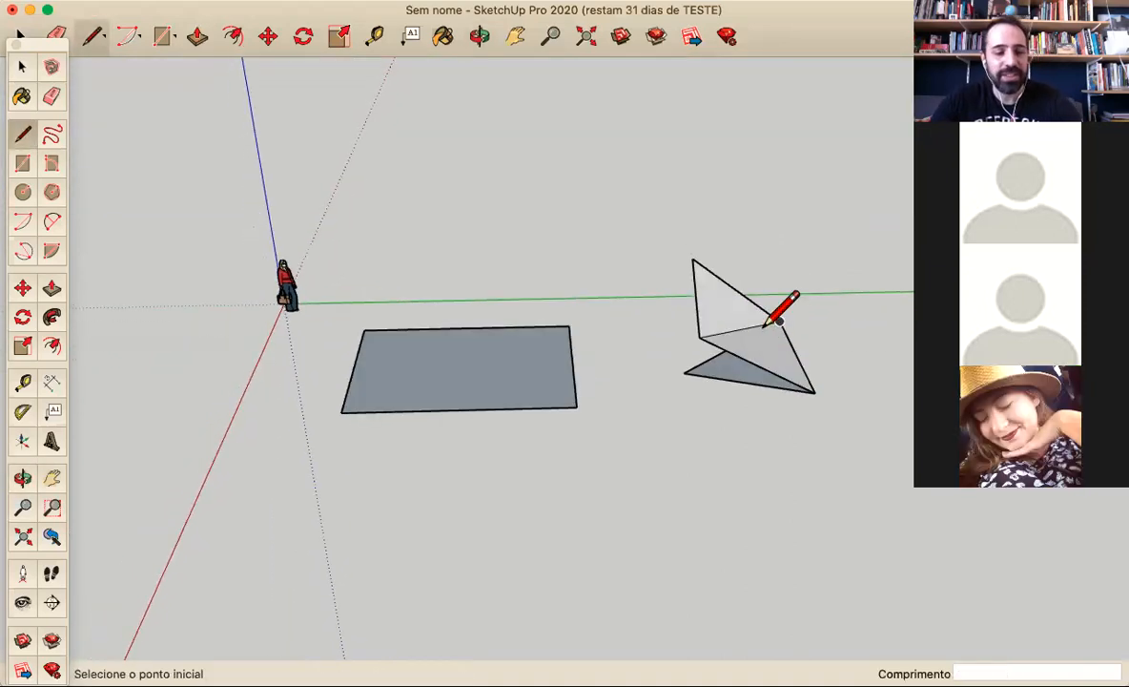
pyautogui.press('super+z')
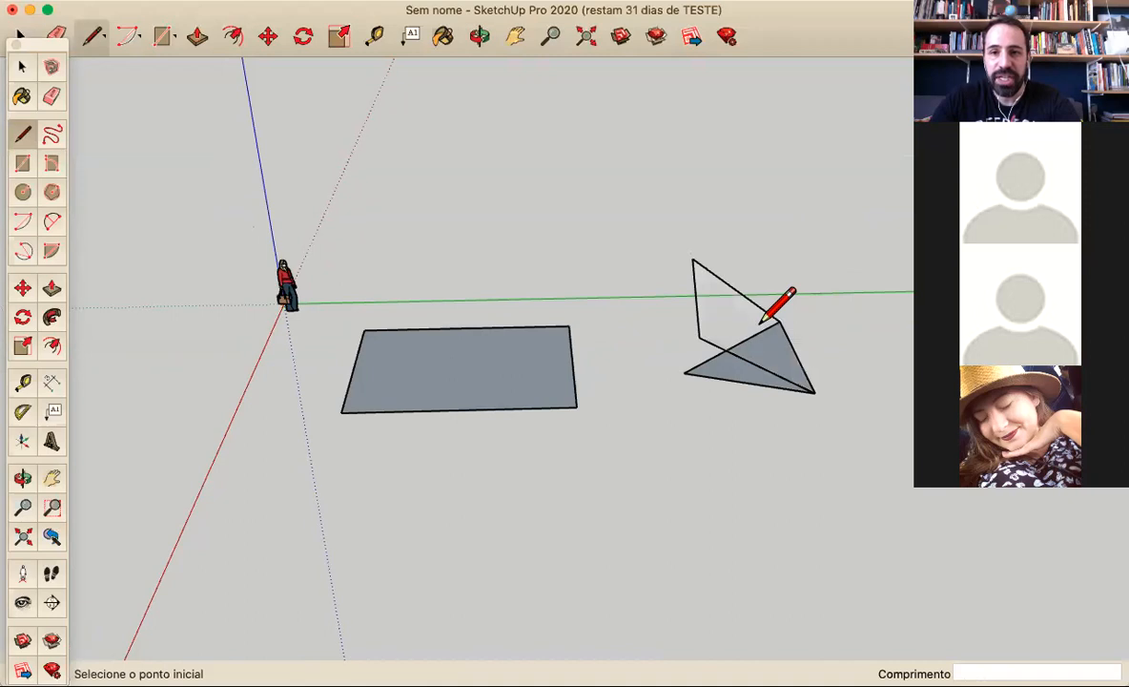
# Draw a diagonal line from the vertex above the ground to the triangle's opposite corner, dividing the outline into two faces
pyautogui.click(693, 259)
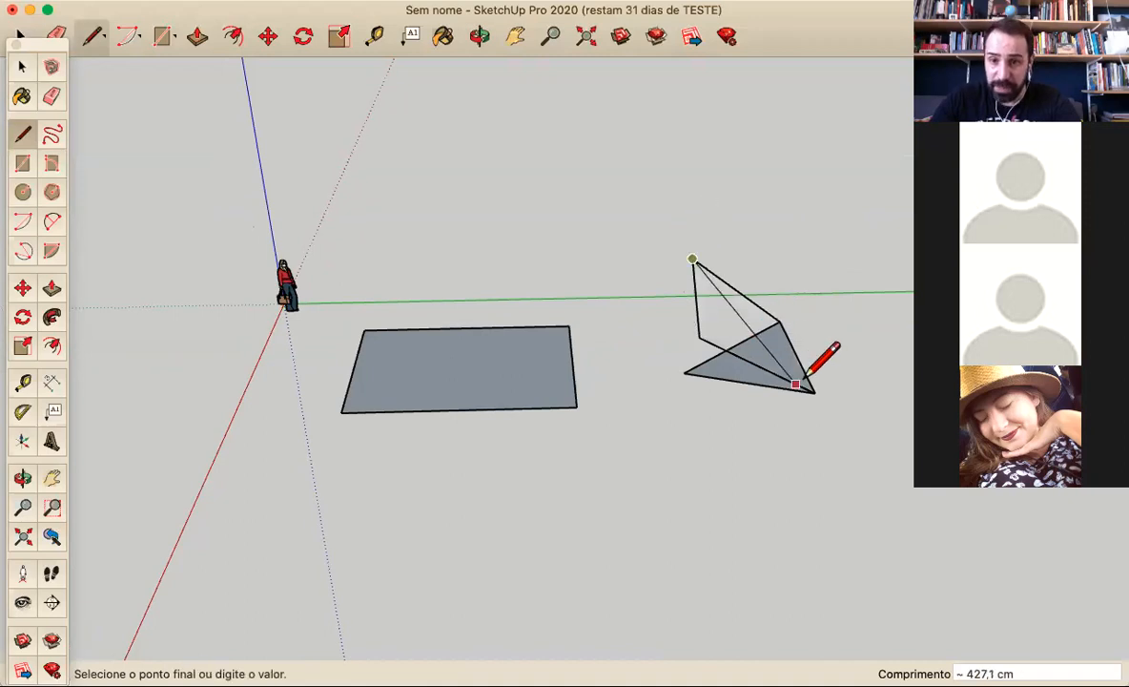
pyautogui.click(813, 388)
pyautogui.press('o')
pyautogui.moveTo(663, 356)
pyautogui.mouseDown()
pyautogui.moveTo(521, 208)
pyautogui.moveTo(524, 136)
pyautogui.moveTo(625, 171)
pyautogui.moveTo(807, 293)
pyautogui.moveTo(772, 368)
pyautogui.moveTo(679, 422)
pyautogui.mouseUp()
pyautogui.press('l')
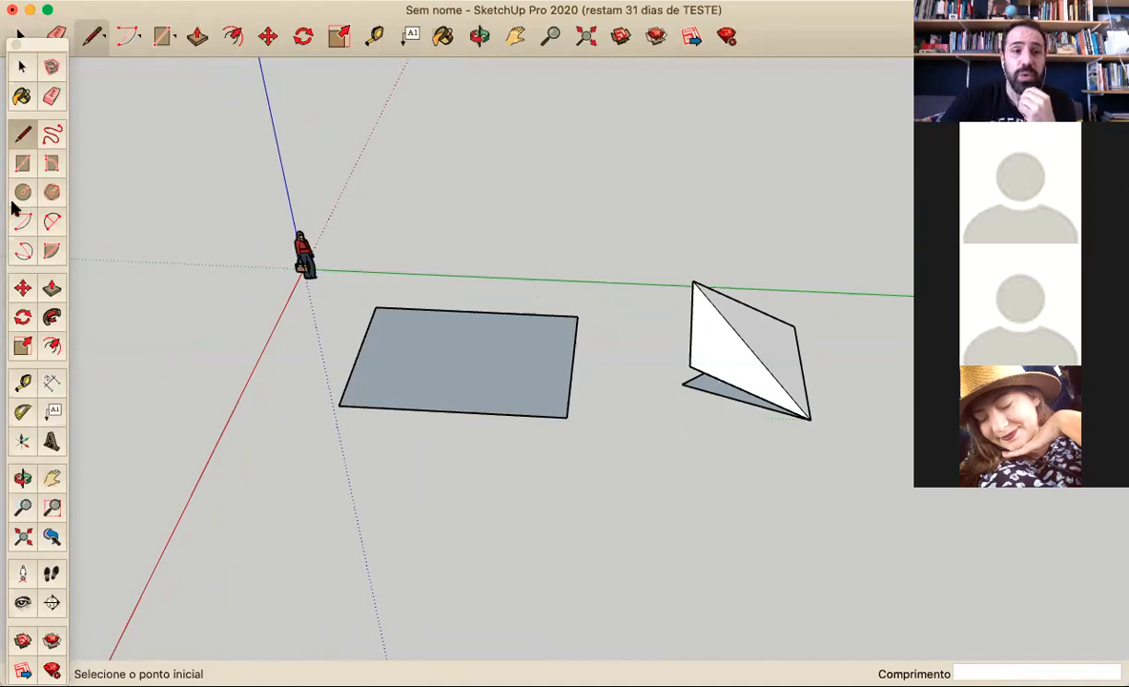
# Try to draw a 2 Point Arc between the triangle's two outer ground corners, bulging out of the ground plane by about 147 cm
pyautogui.press('a')
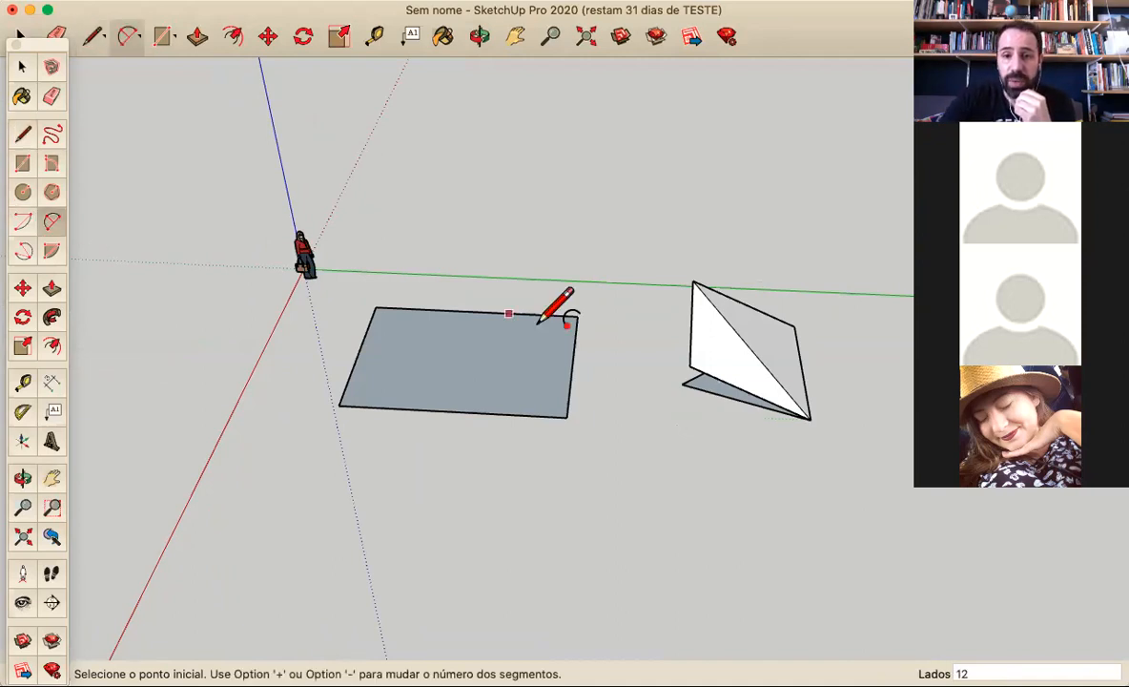
pyautogui.click(681, 384)
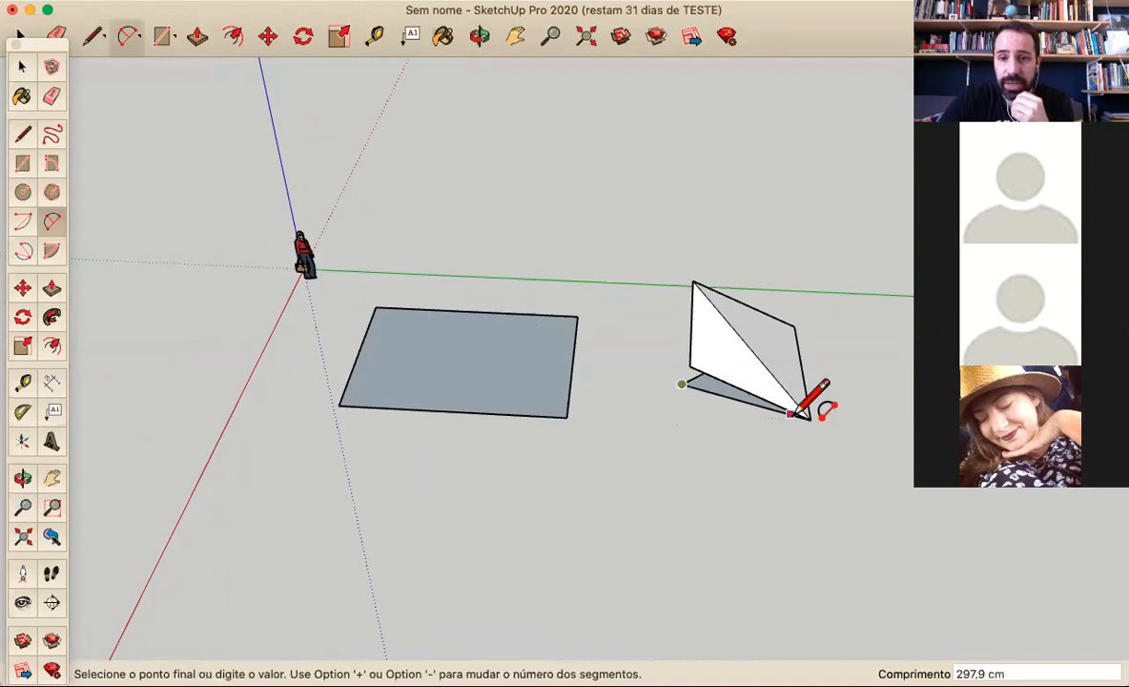
pyautogui.click(810, 420)
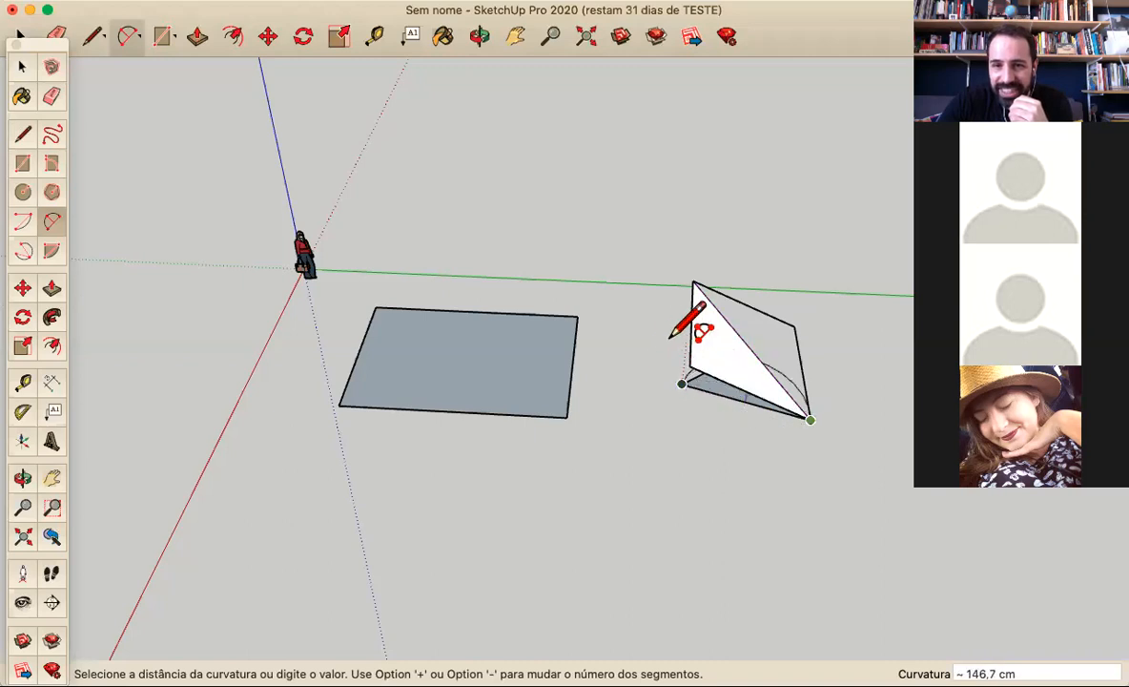
pyautogui.moveTo(668, 341); pyautogui.dragTo(305, 293, button='middle')
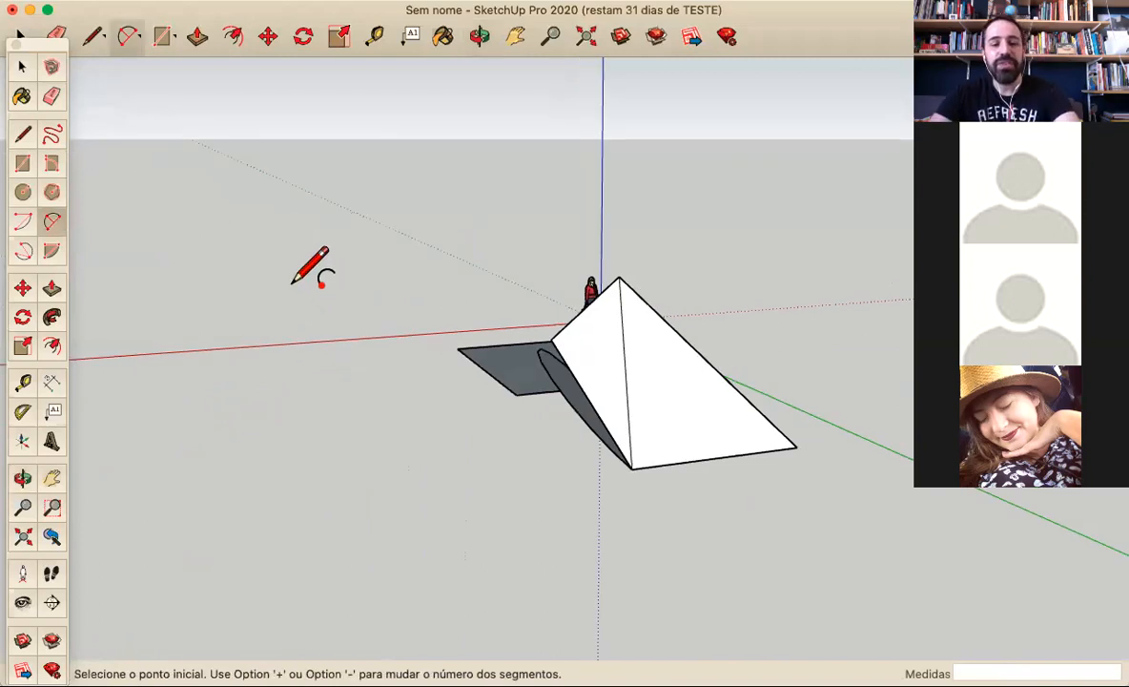
pyautogui.moveTo(649, 500); pyautogui.dragTo(824, 440, button='middle')
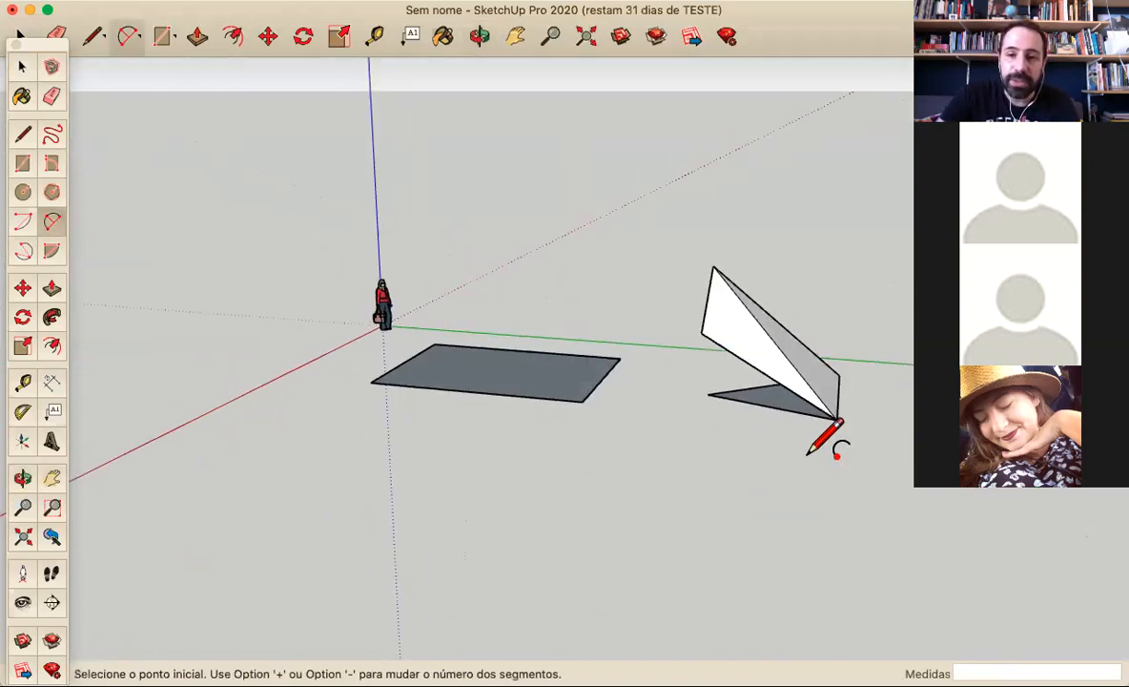
# Draw a 2 Point Arc flat on the ground along the triangle's outer edge, with a bulge of about 244 cm
pyautogui.click(708, 393)
pyautogui.click(836, 418)
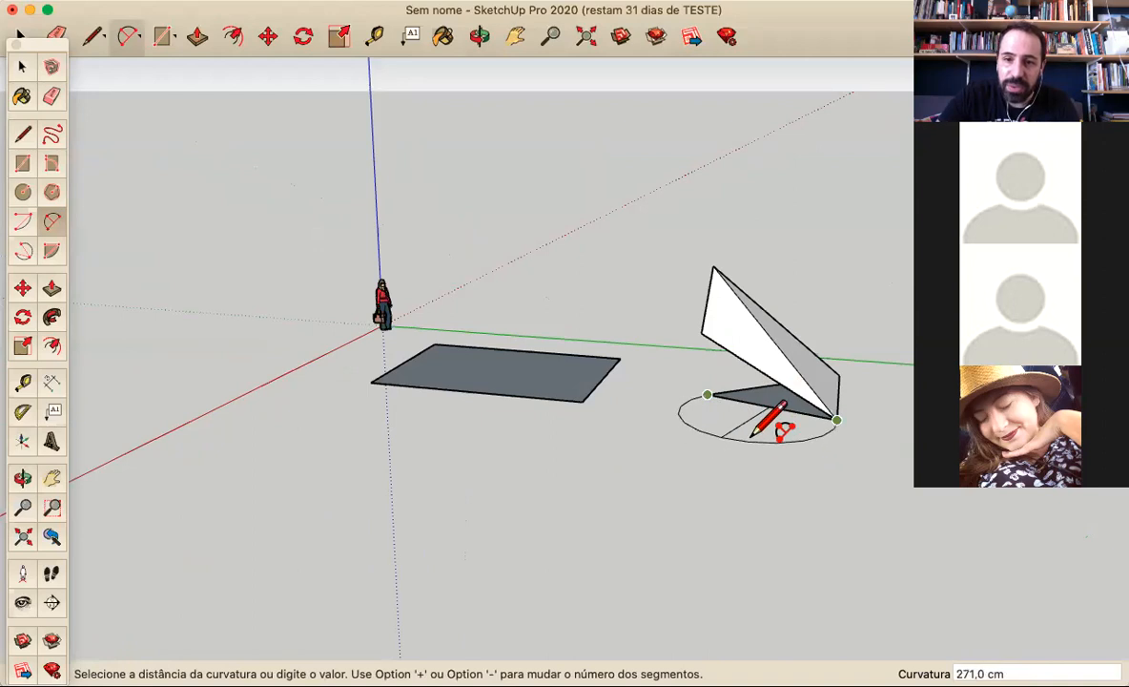
pyautogui.moveTo(772, 474); pyautogui.dragTo(407, 523, button='middle')
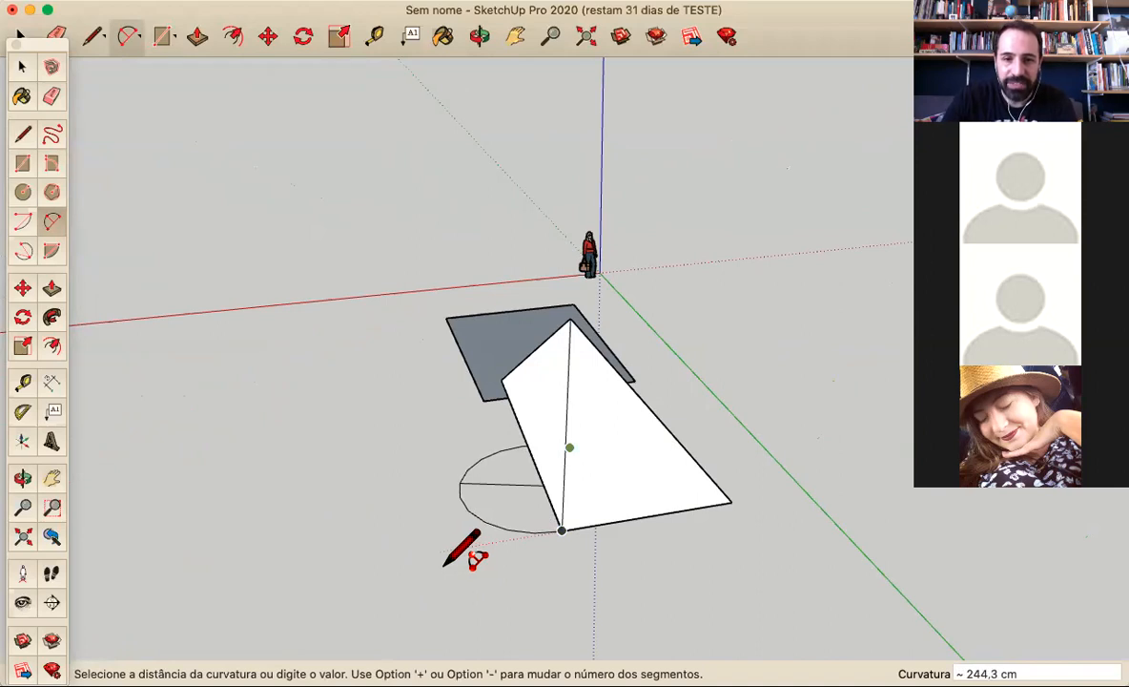
pyautogui.click(444, 557)
pyautogui.press('o')
pyautogui.moveTo(423, 542); pyautogui.dragTo(789, 439)
pyautogui.press('a')
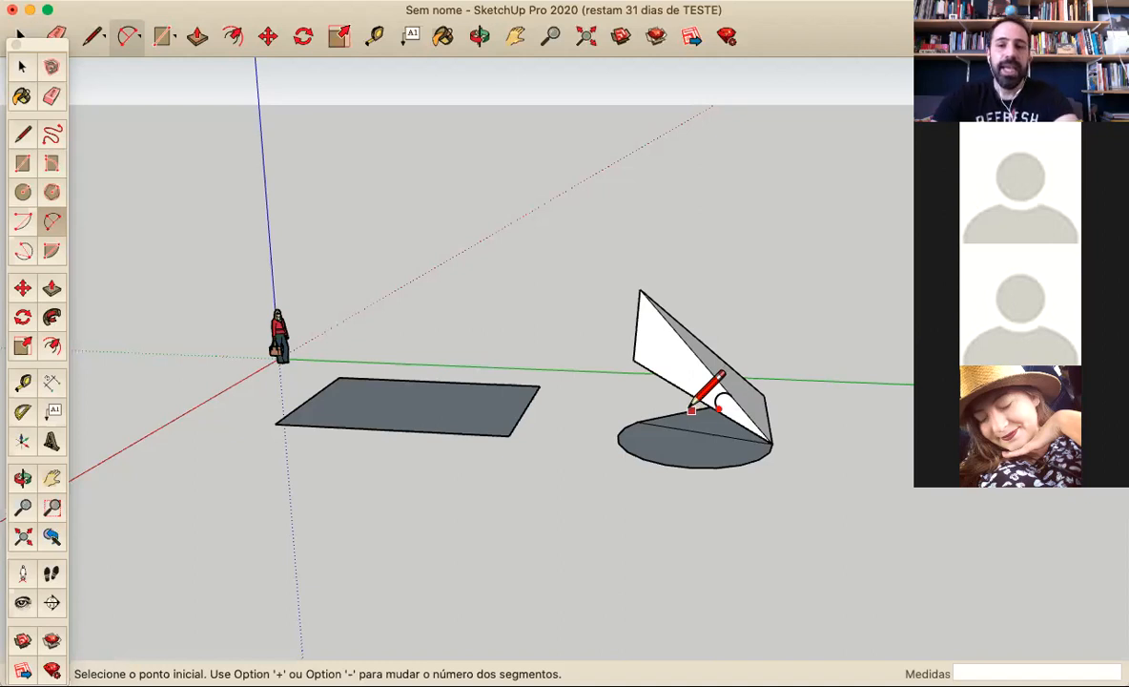
# Select the triangle together with the folded faces and the arc attached to it, and delete them all
pyautogui.click(22, 66)
pyautogui.moveTo(598, 195); pyautogui.dragTo(842, 576)
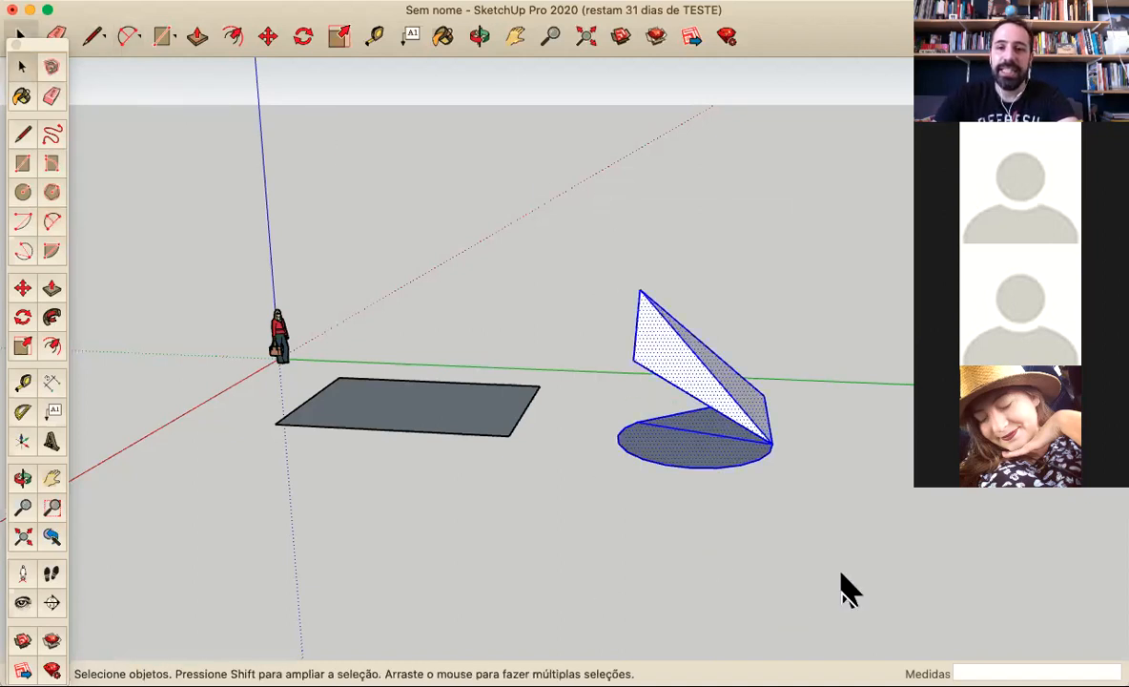
pyautogui.rightClick(804, 523)
pyautogui.click(801, 512)
pyautogui.moveTo(590, 252); pyautogui.dragTo(833, 582)
pyautogui.press('Delete')
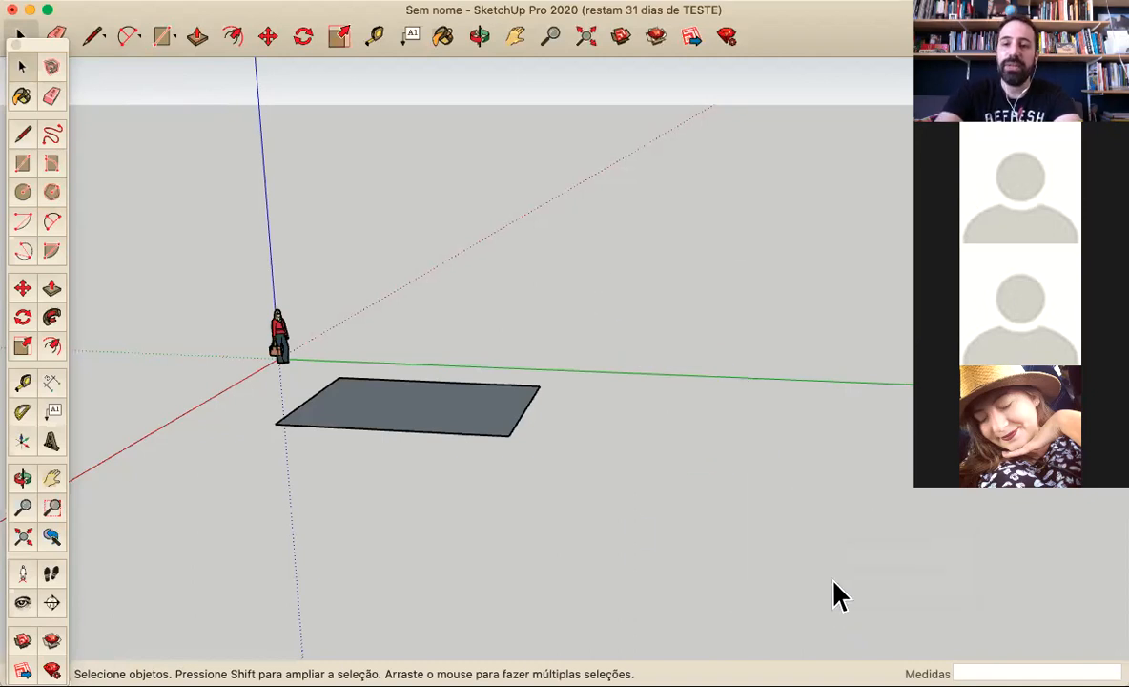
# Draw a second rectangle of 4,3 m × 6 m on the ground beside the first one with the Rectangle tool
pyautogui.moveTo(491, 480); pyautogui.dragTo(682, 502, button='middle')
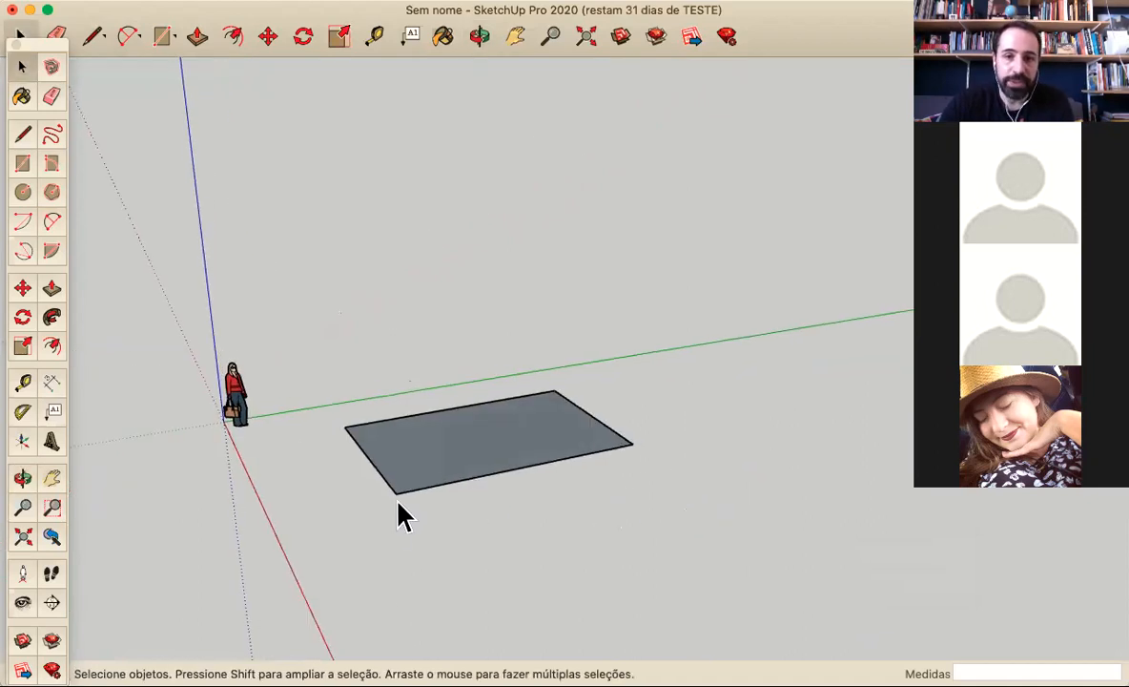
pyautogui.scroll(-1, 400, 524)
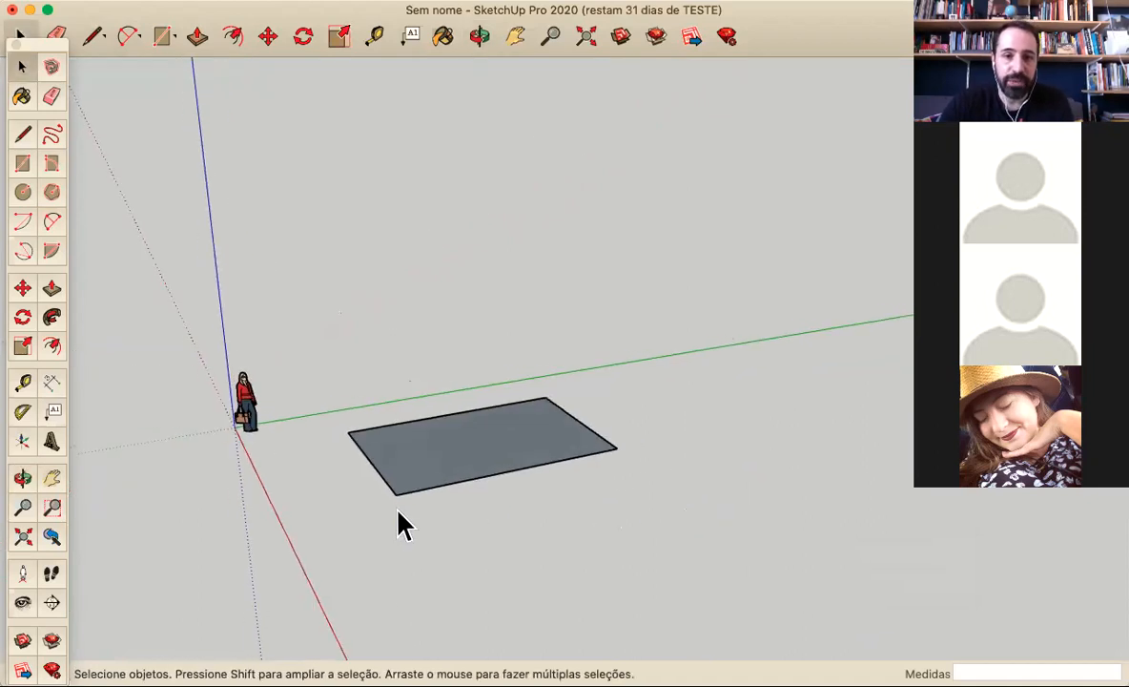
pyautogui.click(21, 165)
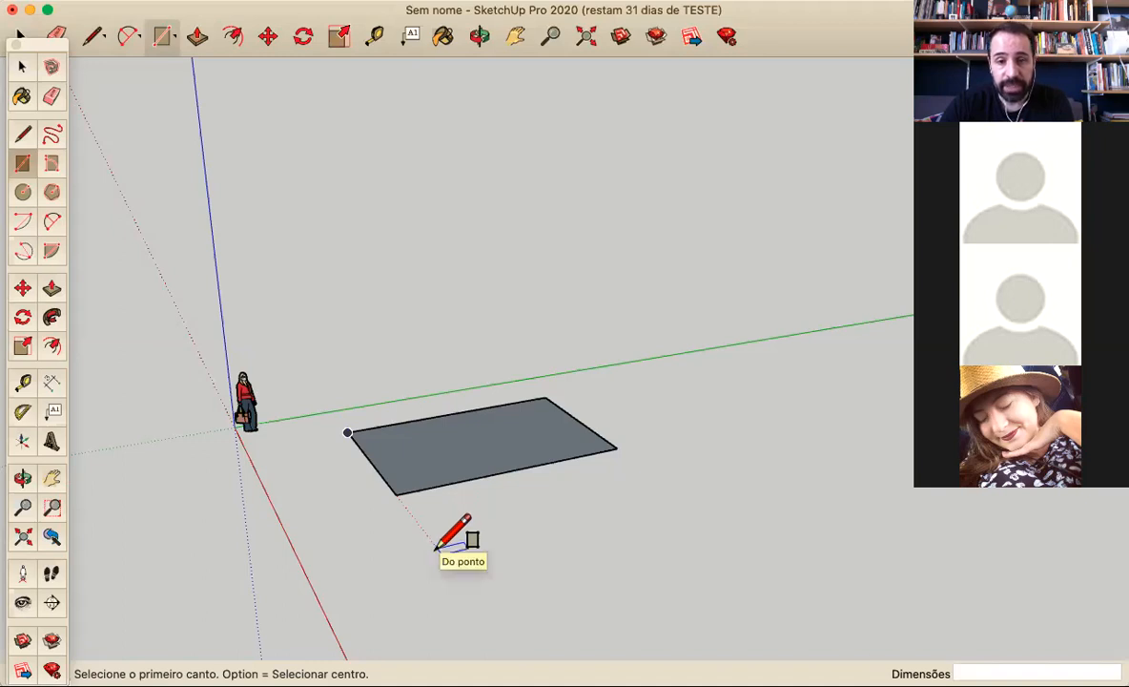
pyautogui.click(437, 550)
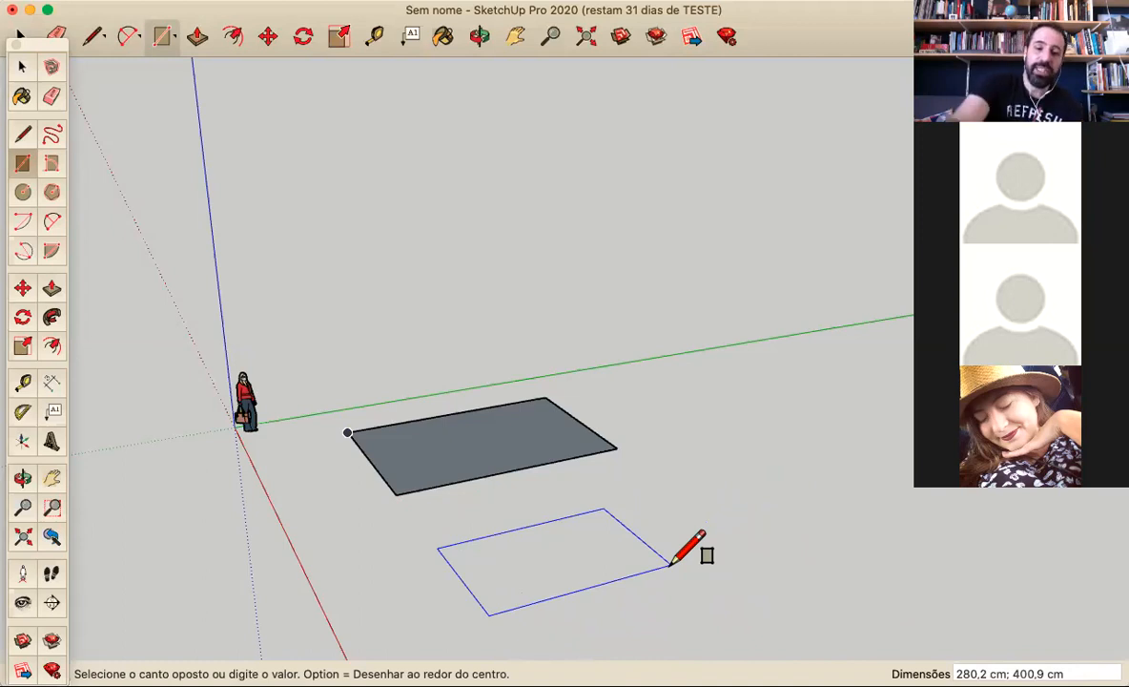
pyautogui.write('4,3m;6m')
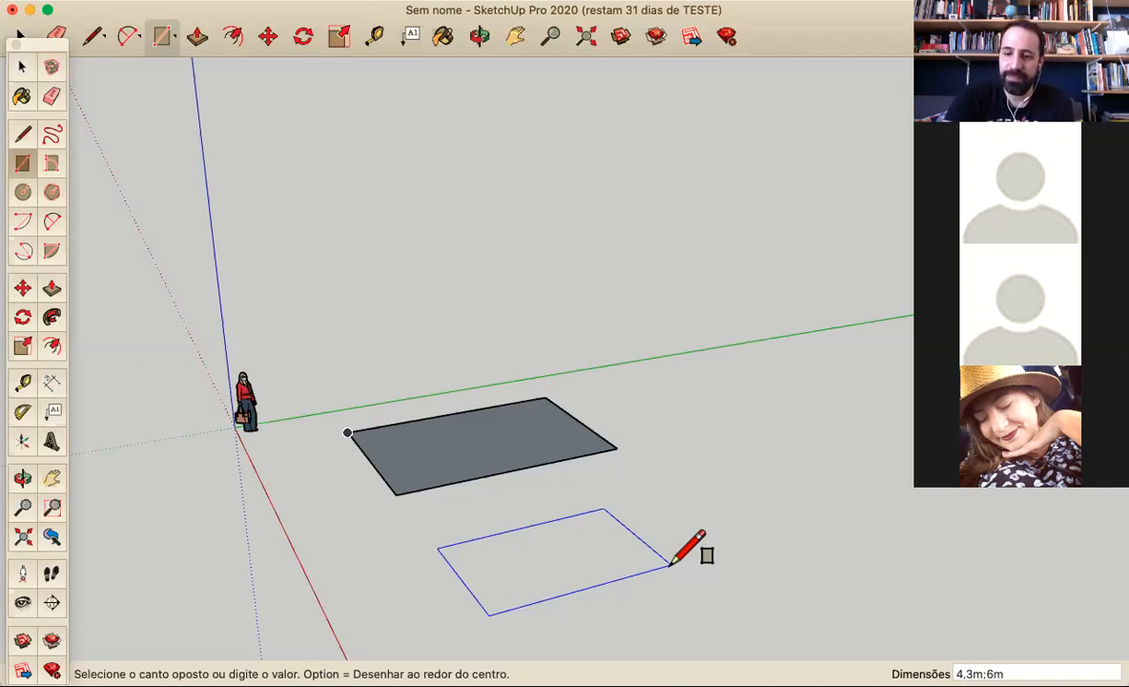
pyautogui.press('Return')
# Erase all four edges of the second rectangle with the Eraser tool
pyautogui.moveTo(660, 541); pyautogui.dragTo(586, 519, button='middle')
pyautogui.moveTo(658, 570)
pyautogui.mouseDown(button='middle')
pyautogui.moveTo(649, 549)
pyautogui.moveTo(676, 519)
pyautogui.mouseUp(button='middle')
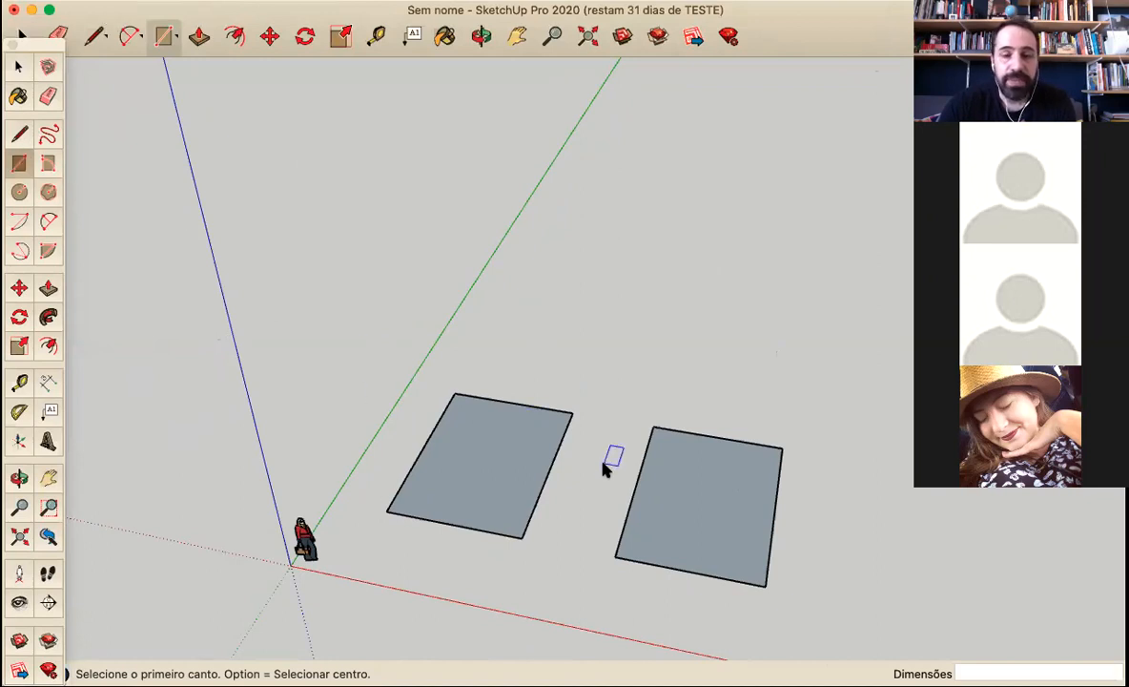
pyautogui.click(48, 96)
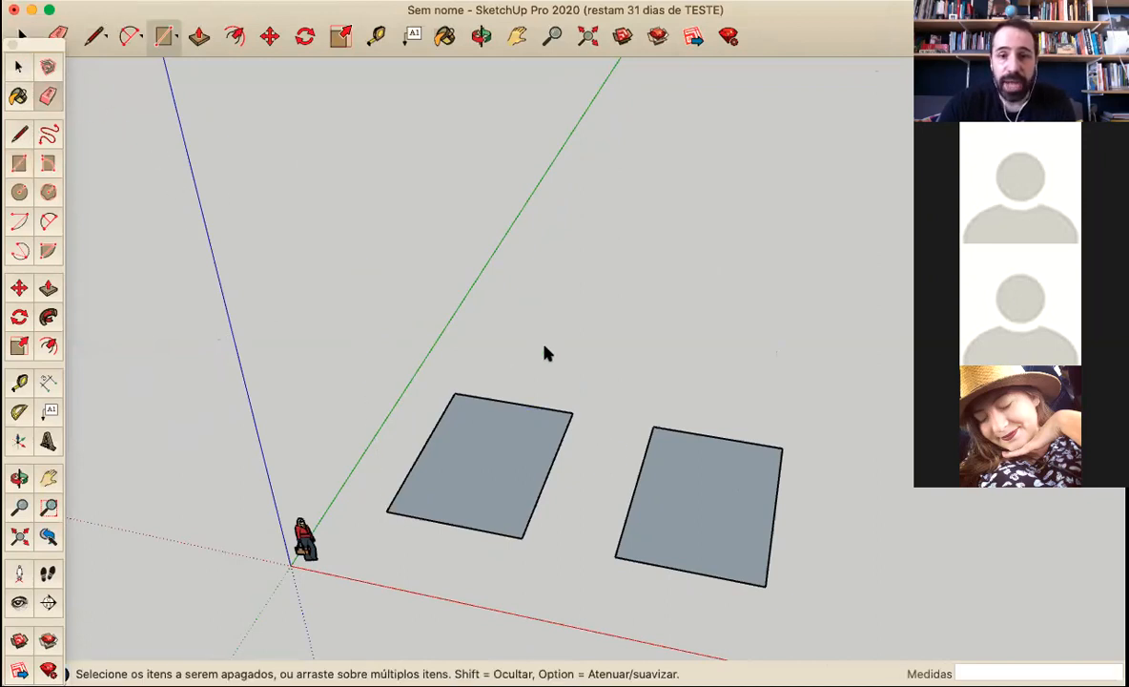
pyautogui.click(632, 492)
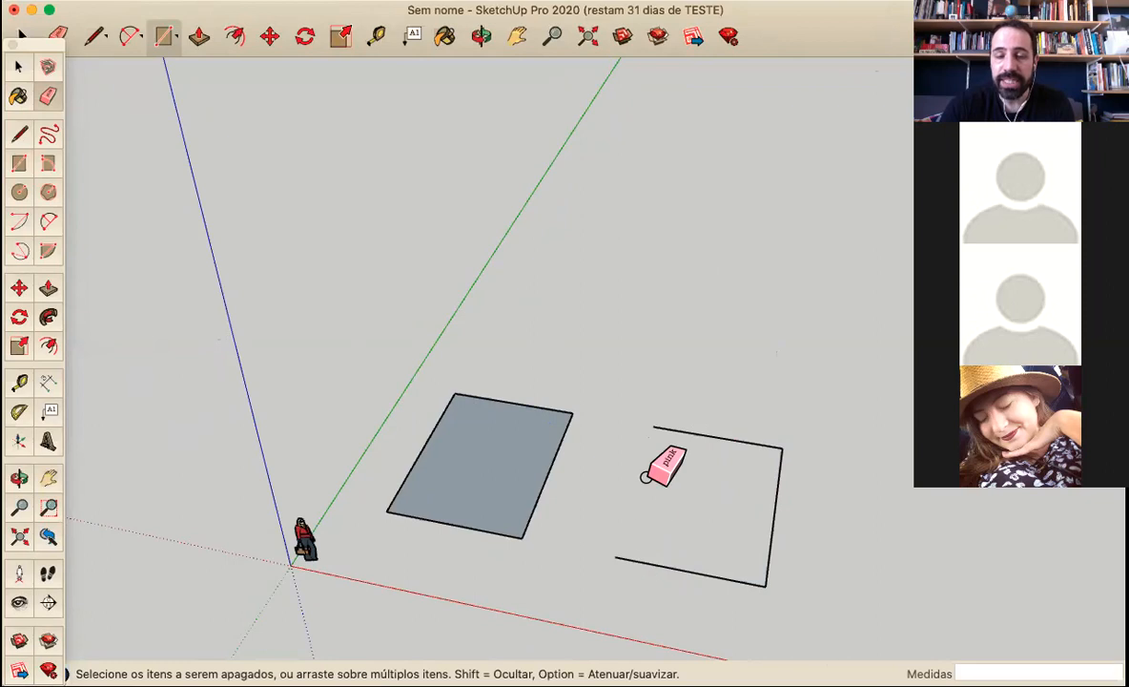
pyautogui.click(708, 431)
pyautogui.moveTo(779, 461); pyautogui.dragTo(758, 573)
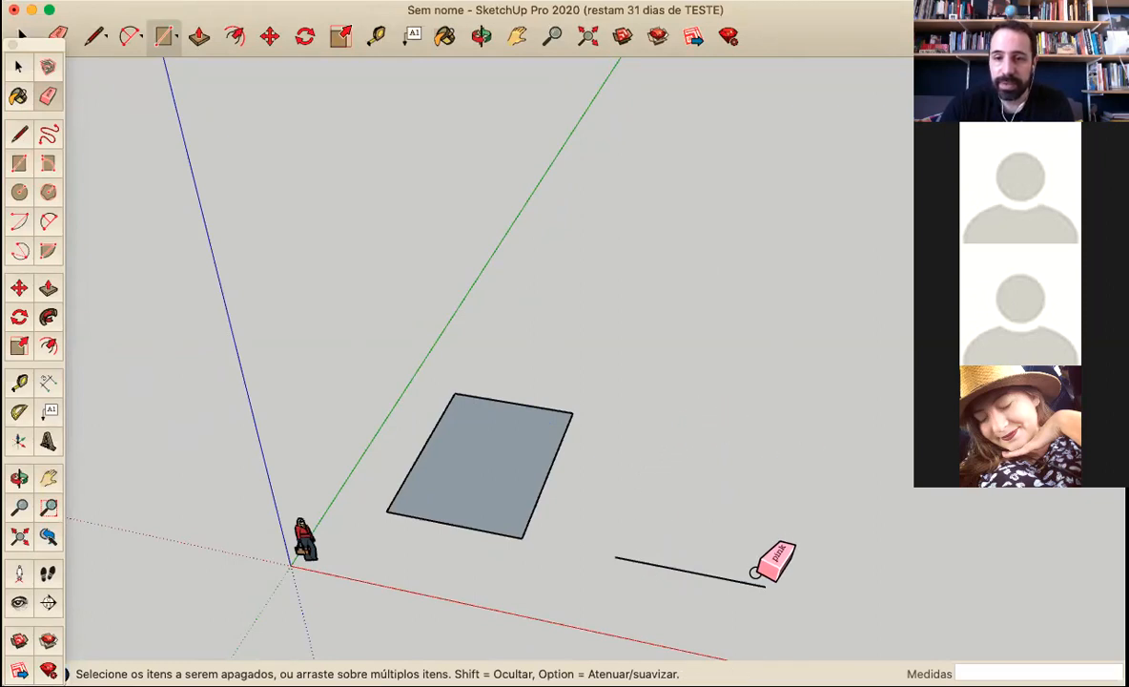
pyautogui.click(746, 580)
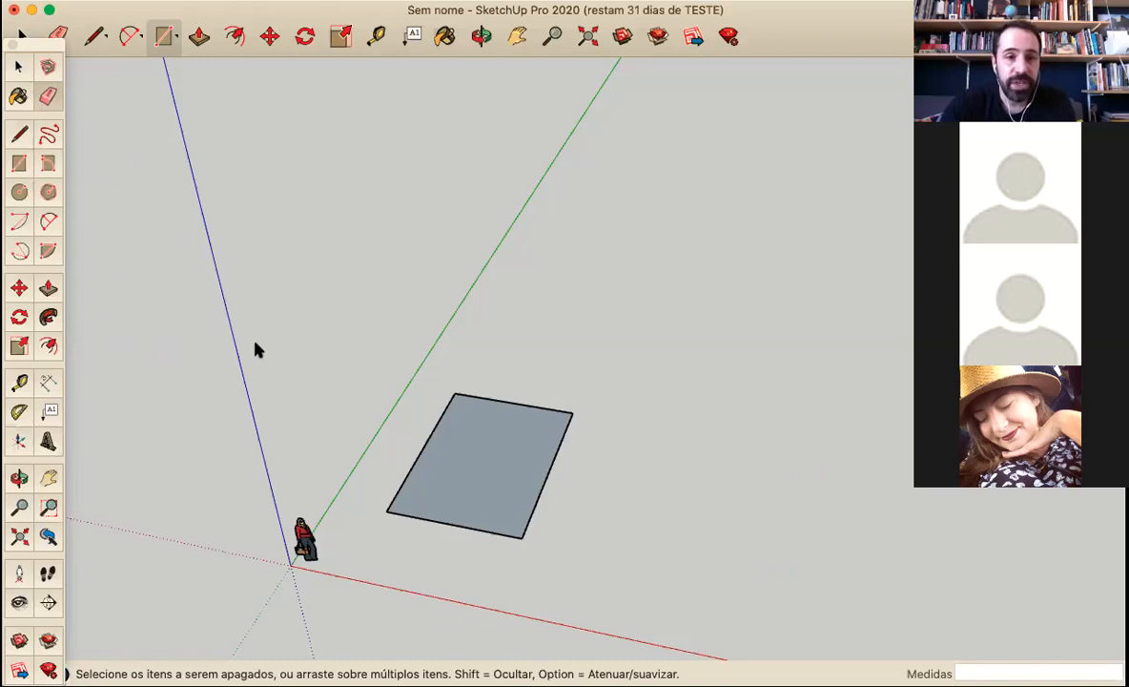
# Reposition the floating tool palette slightly inward from the edge of the drawing area
pyautogui.moveTo(32, 43); pyautogui.dragTo(100, 29)
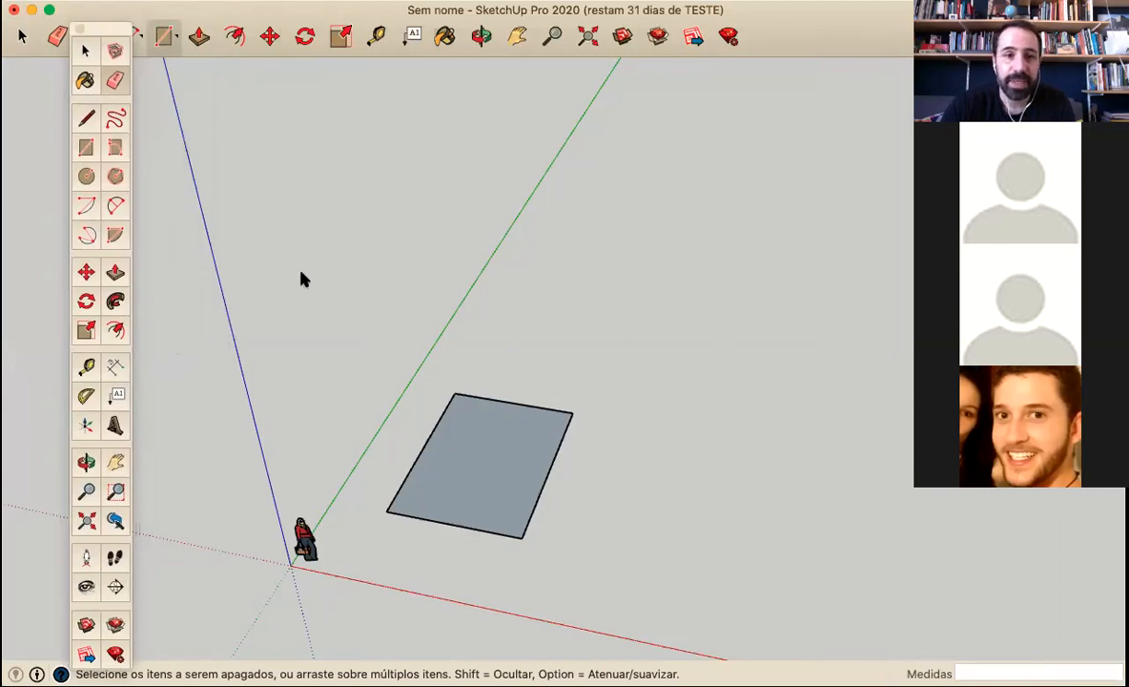
pyautogui.moveTo(109, 38); pyautogui.dragTo(60, 27)
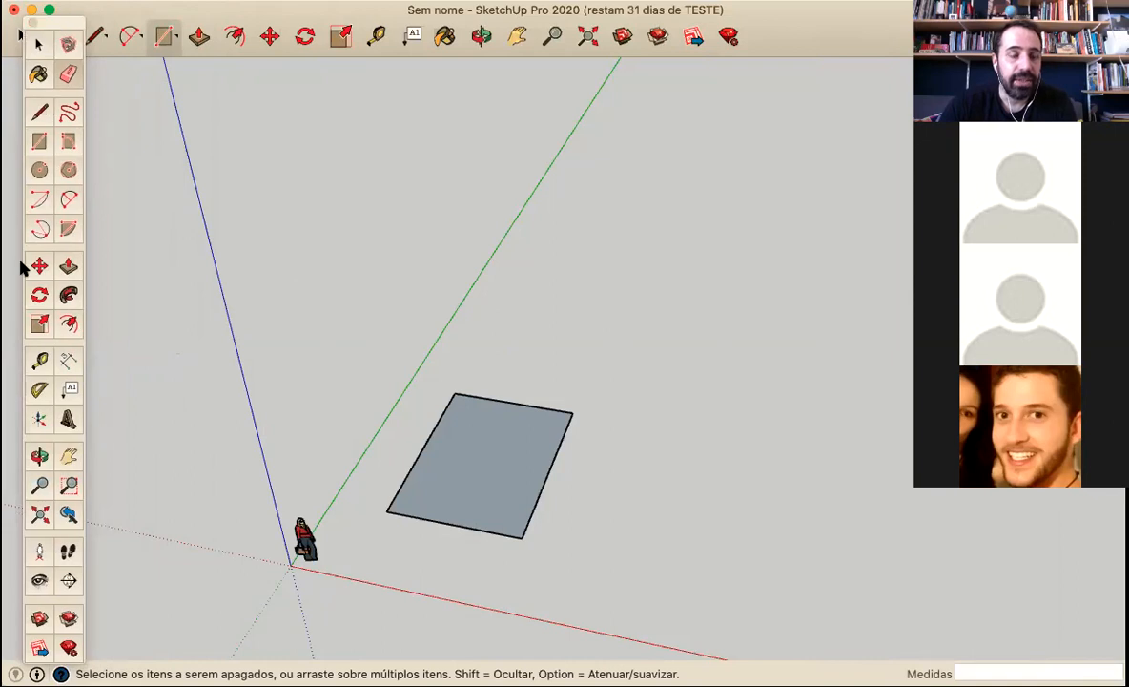
# Offset the rectangle's outline inward by 15 cm with the Offset tool
pyautogui.click(66, 326)
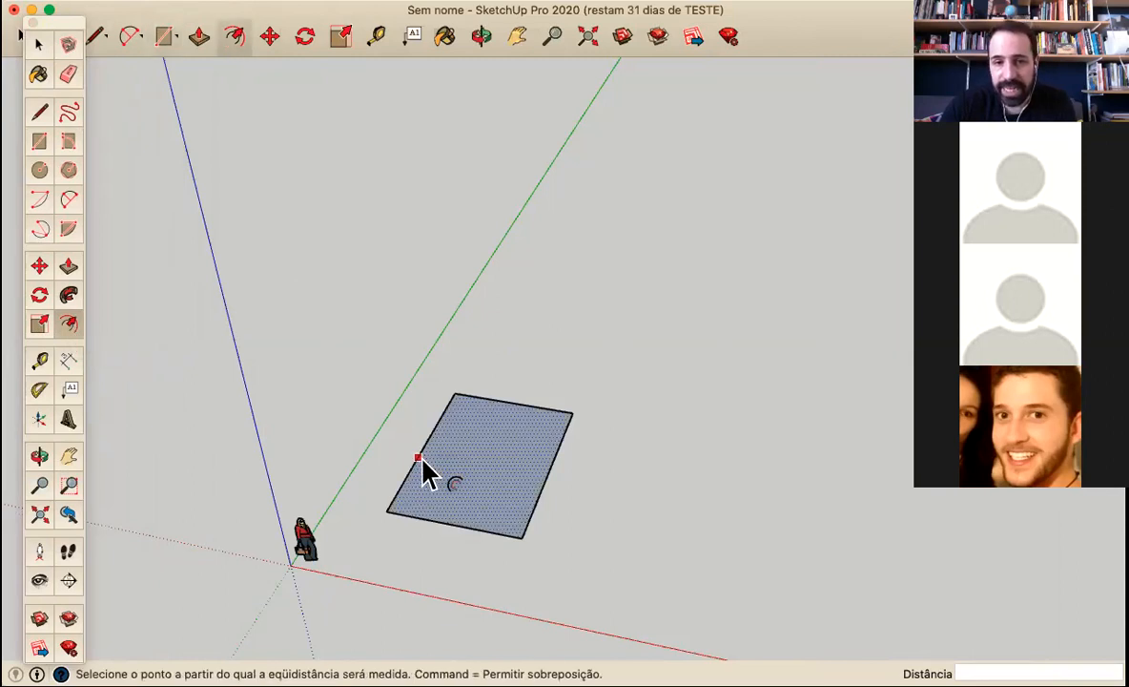
pyautogui.click(421, 460)
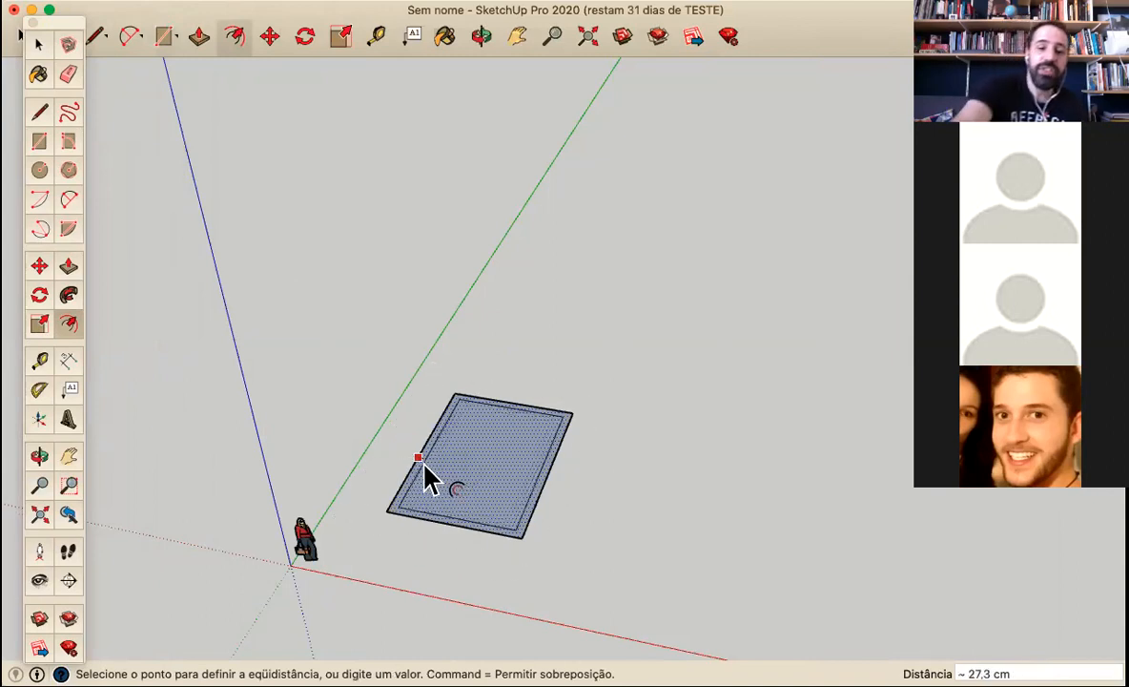
pyautogui.write('15')
pyautogui.press('Return')
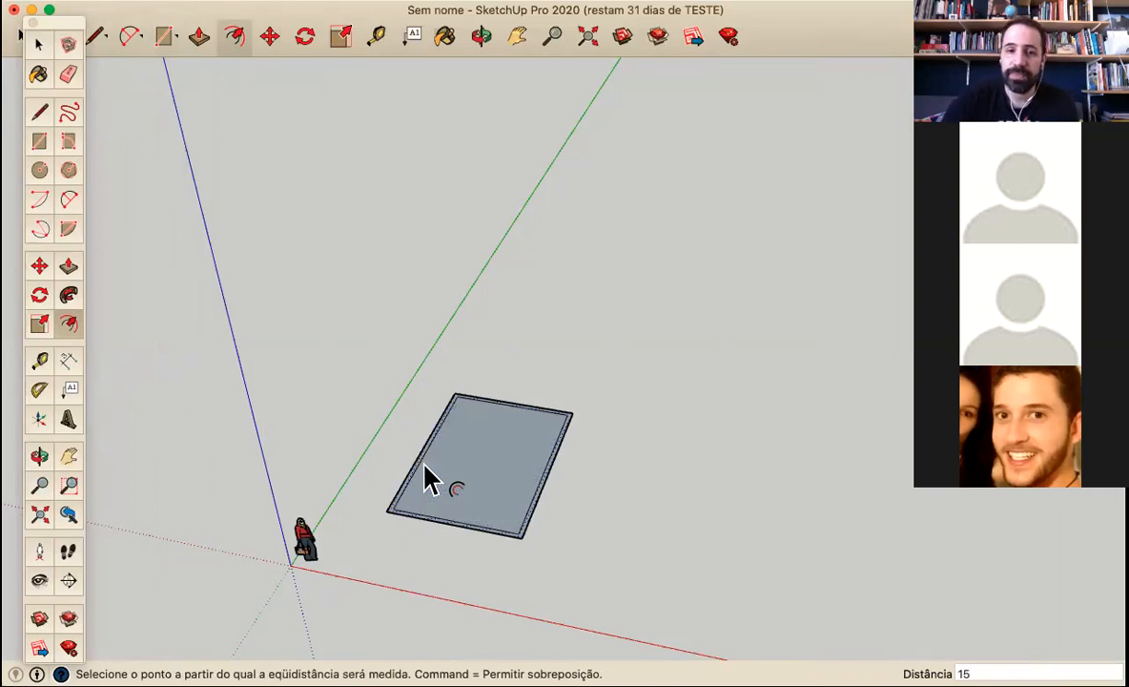
# Place a guide point 1 cm from the inner corner along the short inner edge with the Tape Measure tool
pyautogui.moveTo(529, 522); pyautogui.dragTo(467, 529, button='middle')
pyautogui.press('f')
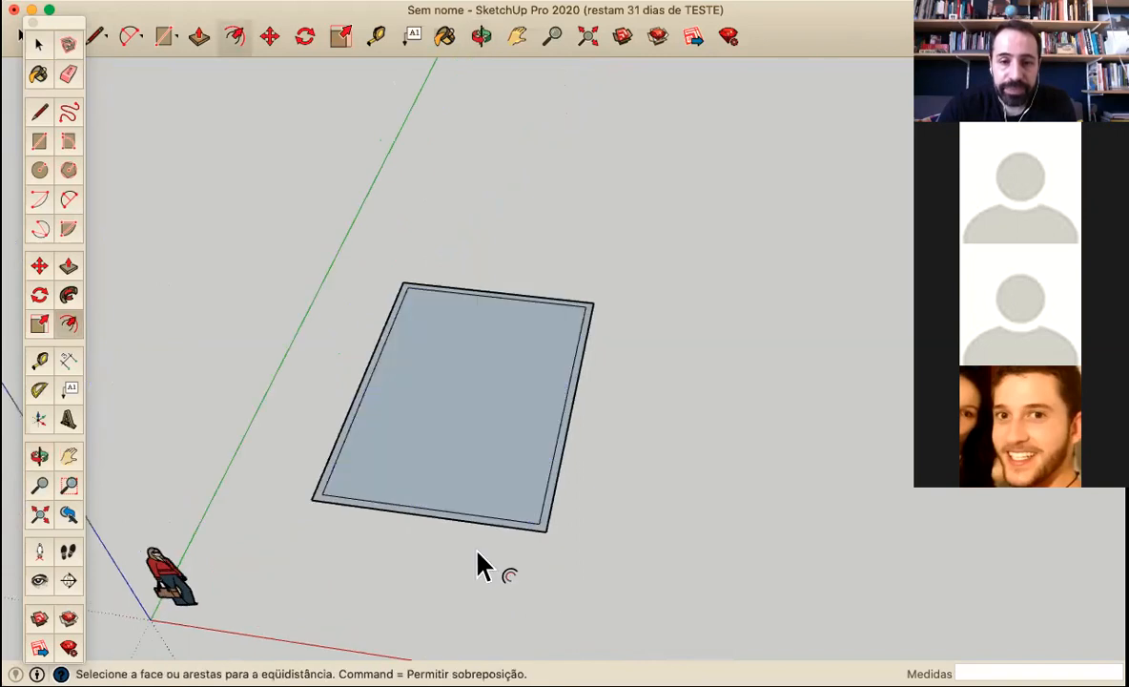
pyautogui.scroll(3, 472, 534)
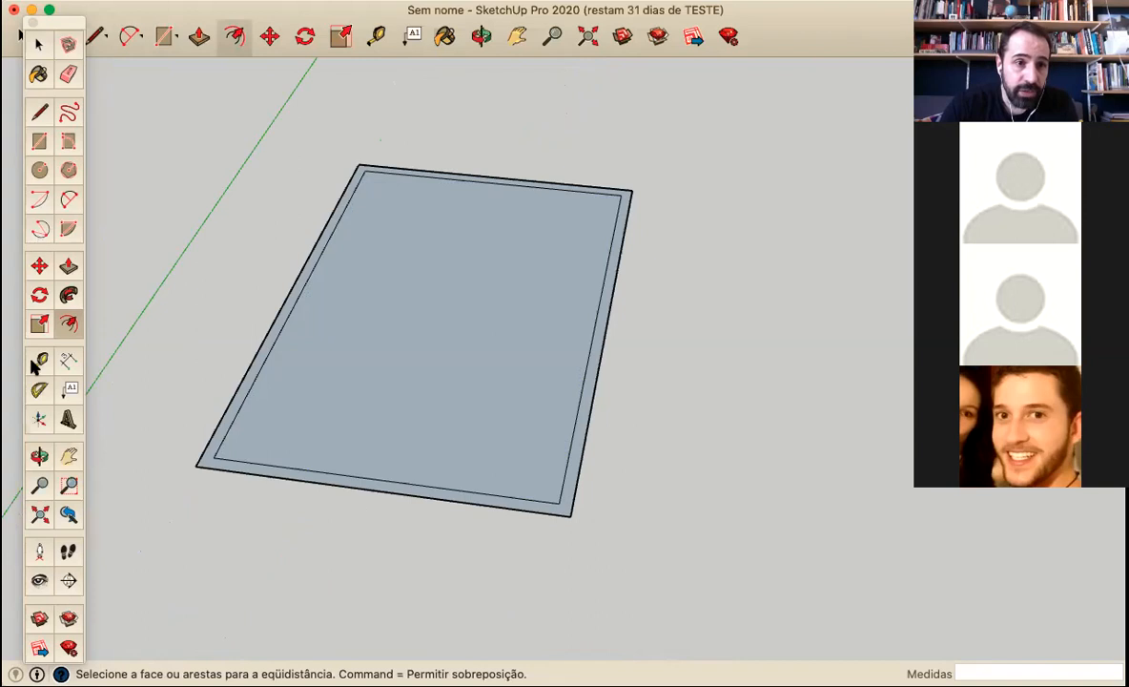
pyautogui.press('t')
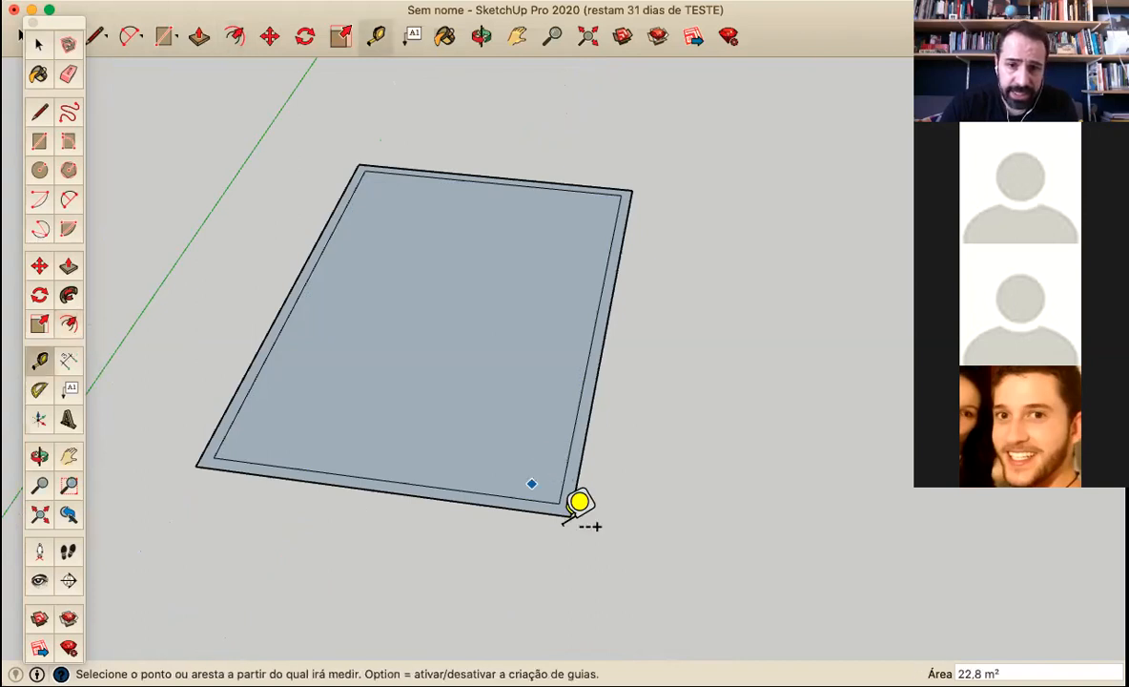
pyautogui.scroll(3, 532, 483)
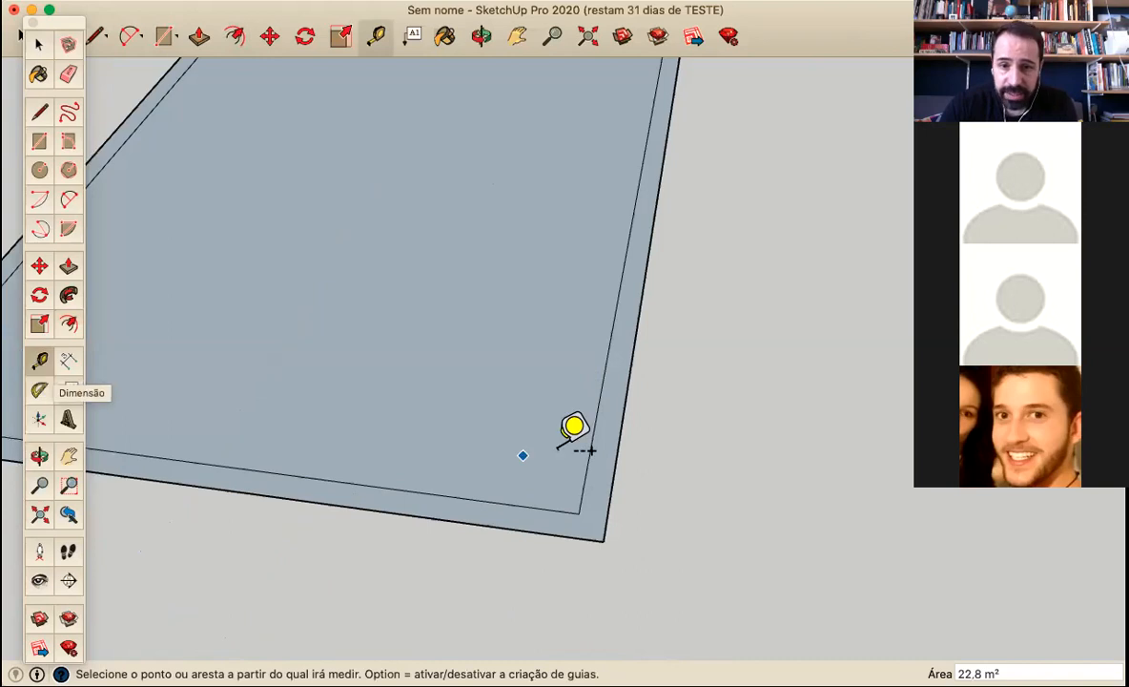
pyautogui.click(578, 513)
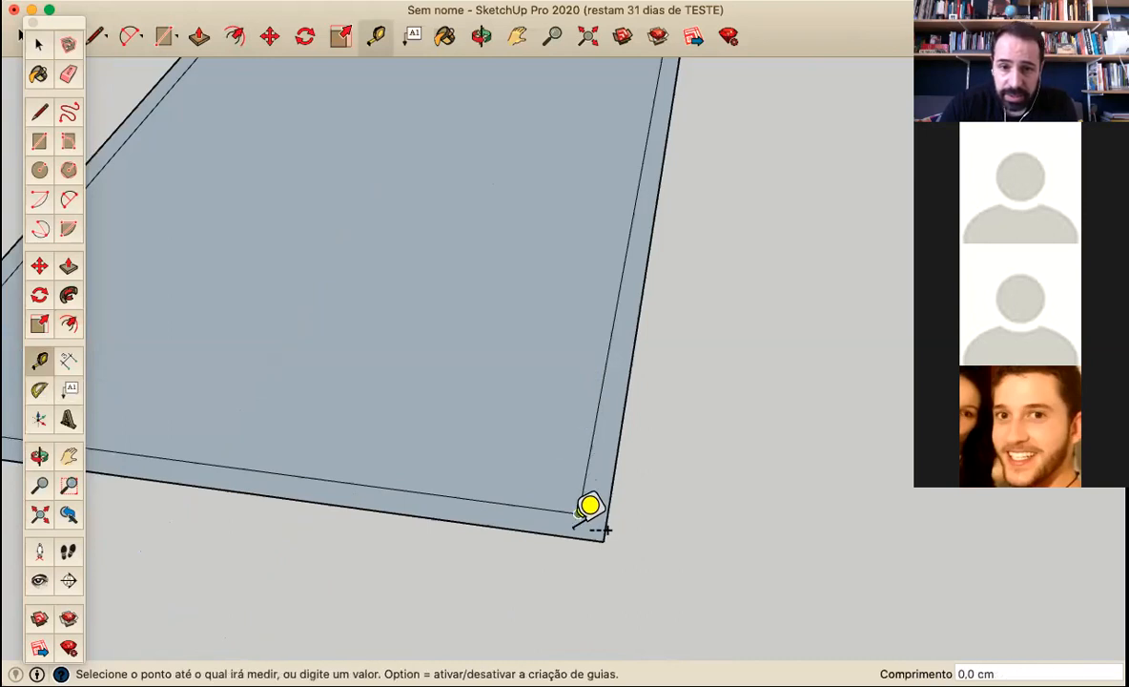
pyautogui.scroll(-1, 528, 422)
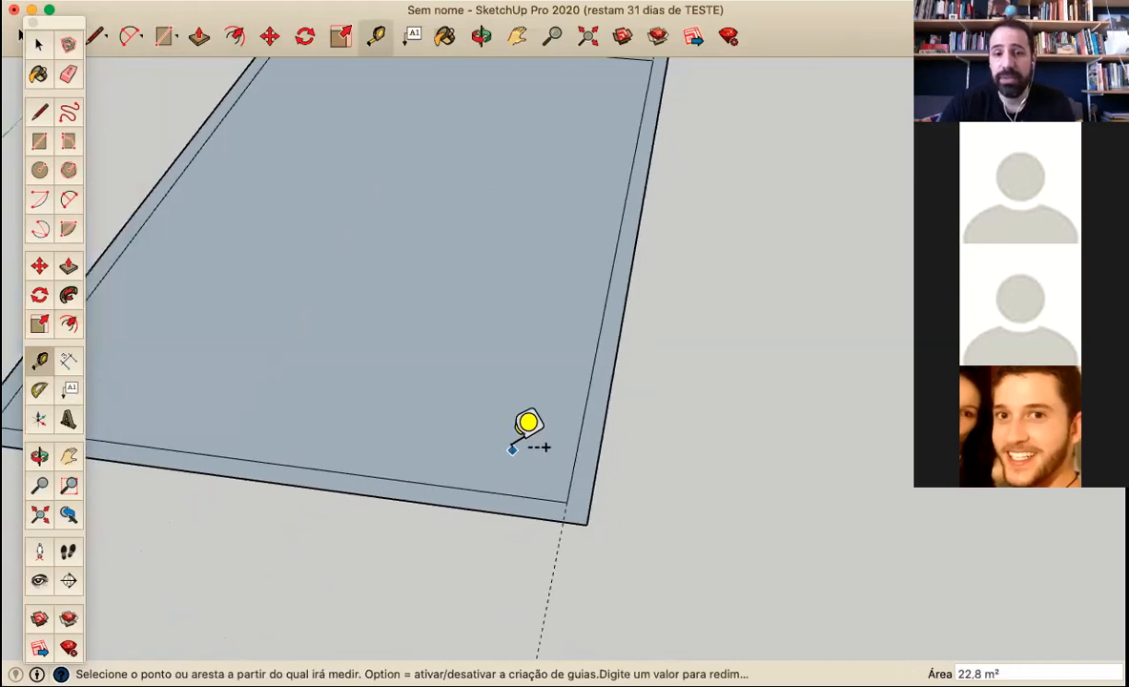
pyautogui.click(568, 500)
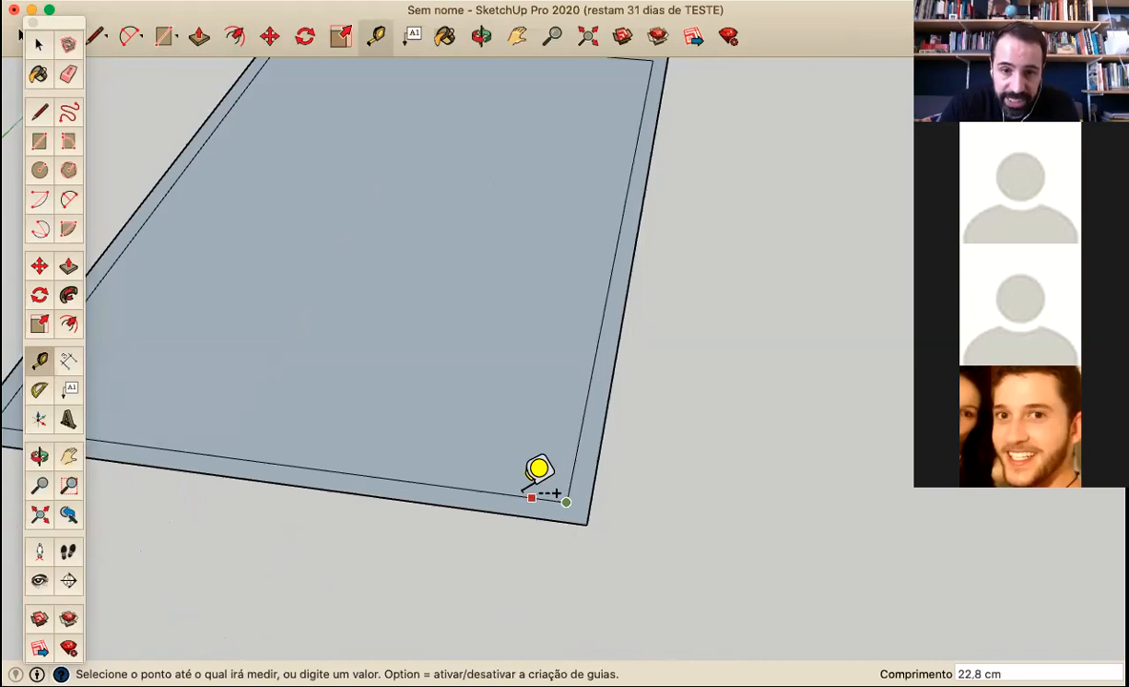
pyautogui.write('1')
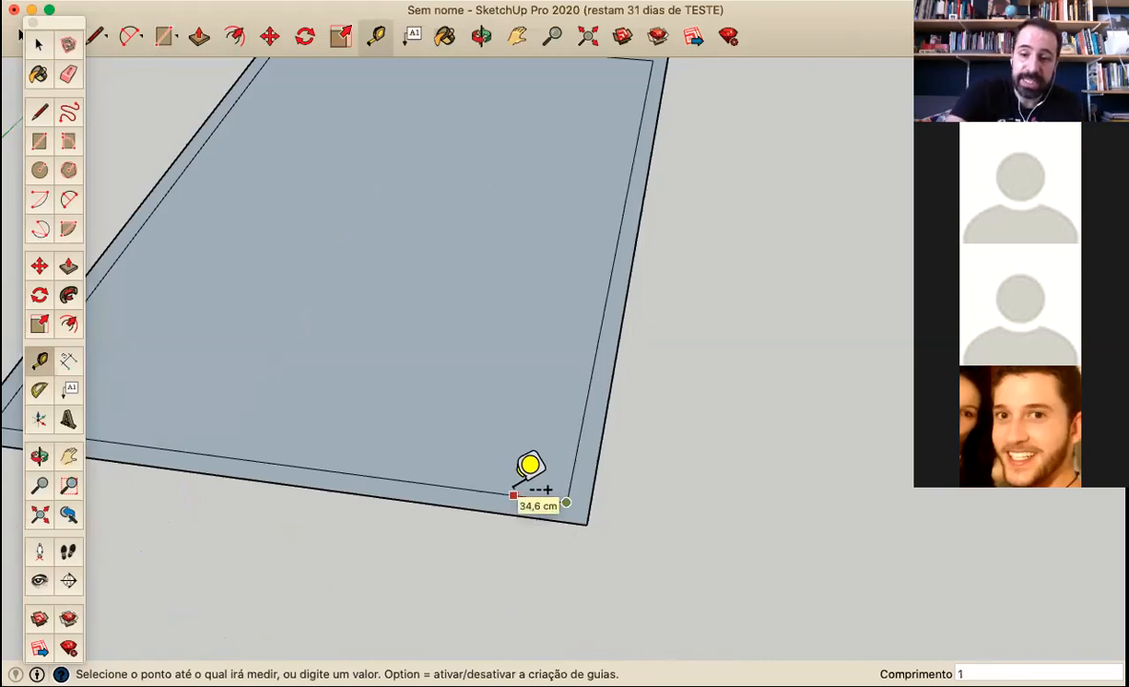
pyautogui.write('00')
pyautogui.press('Return')
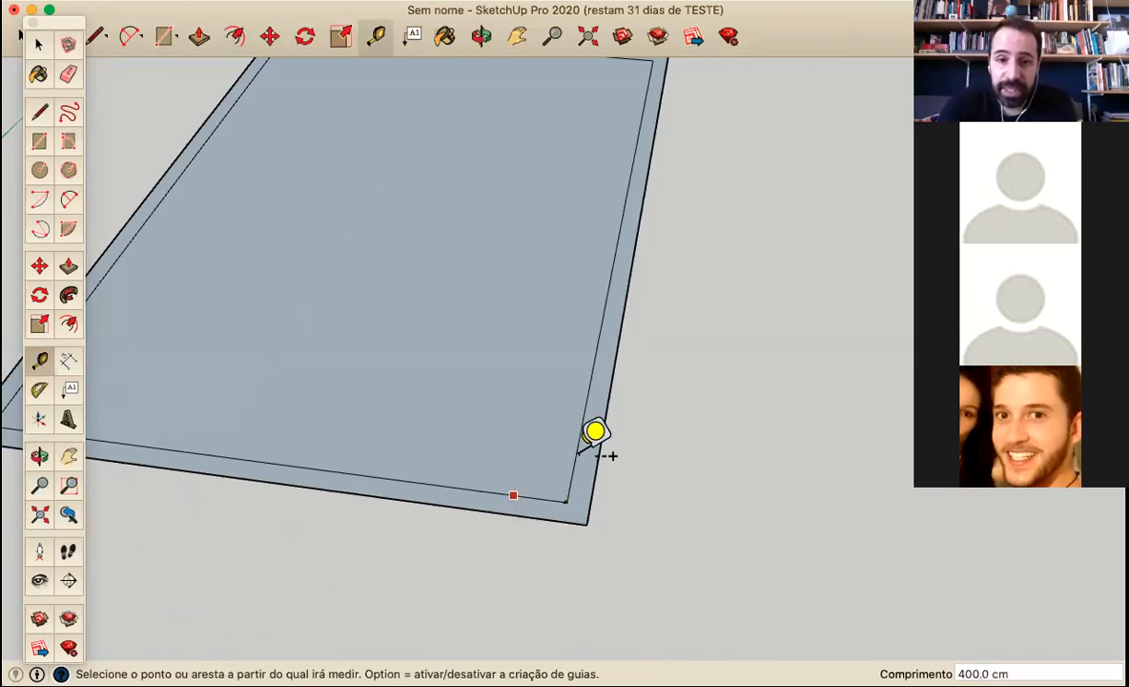
# Place a guide point 10 cm from the same inner corner along the short inner edge
pyautogui.scroll(2, 600, 478)
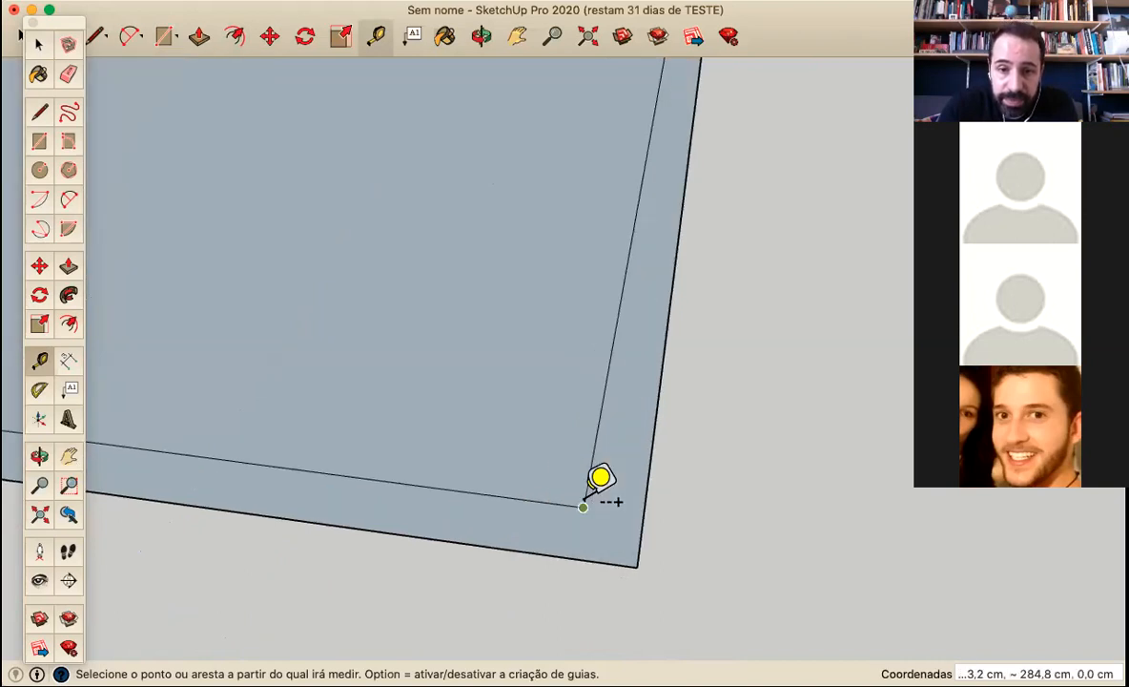
pyautogui.click(583, 506)
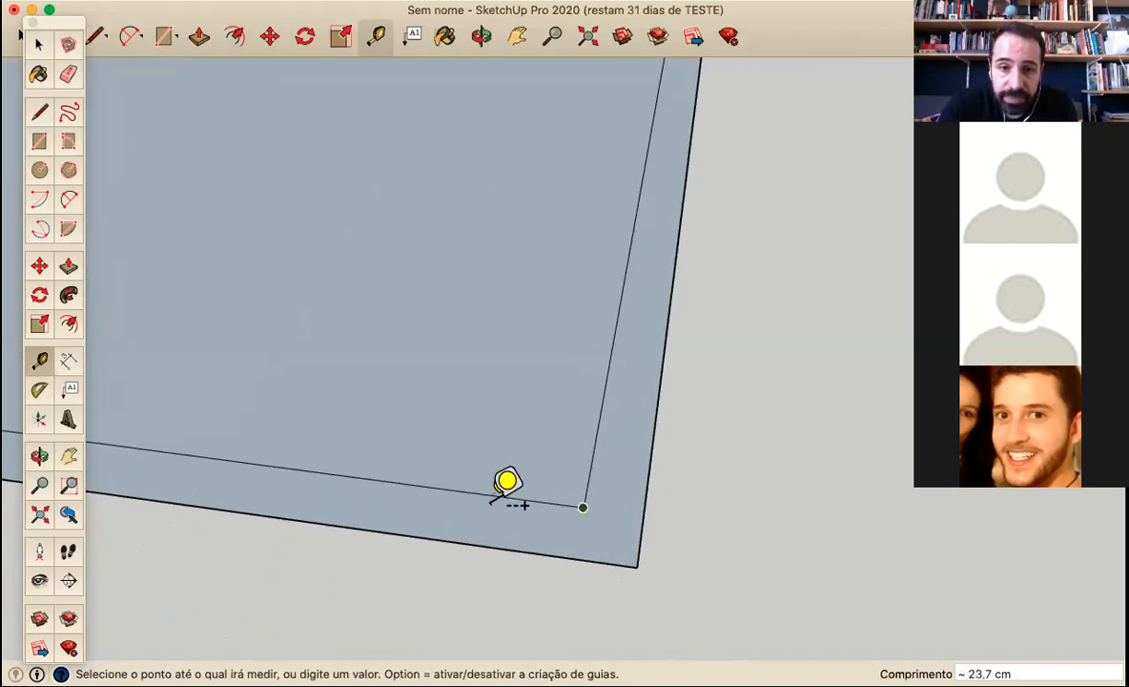
pyautogui.write('1')
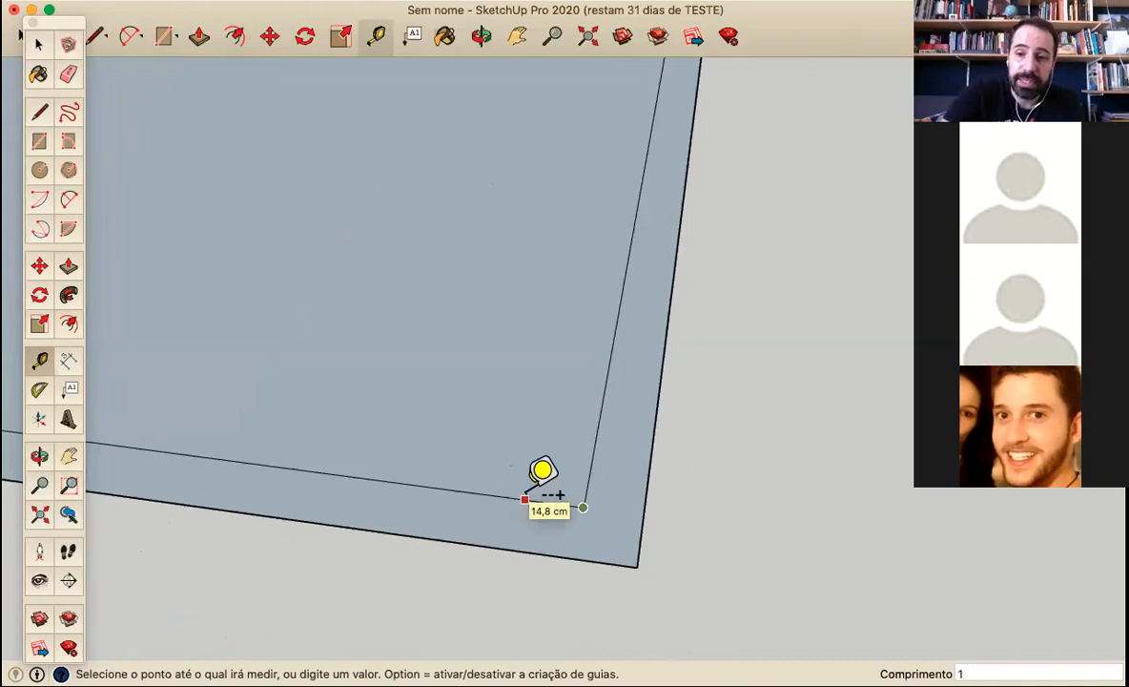
pyautogui.write('0')
pyautogui.press('Return')
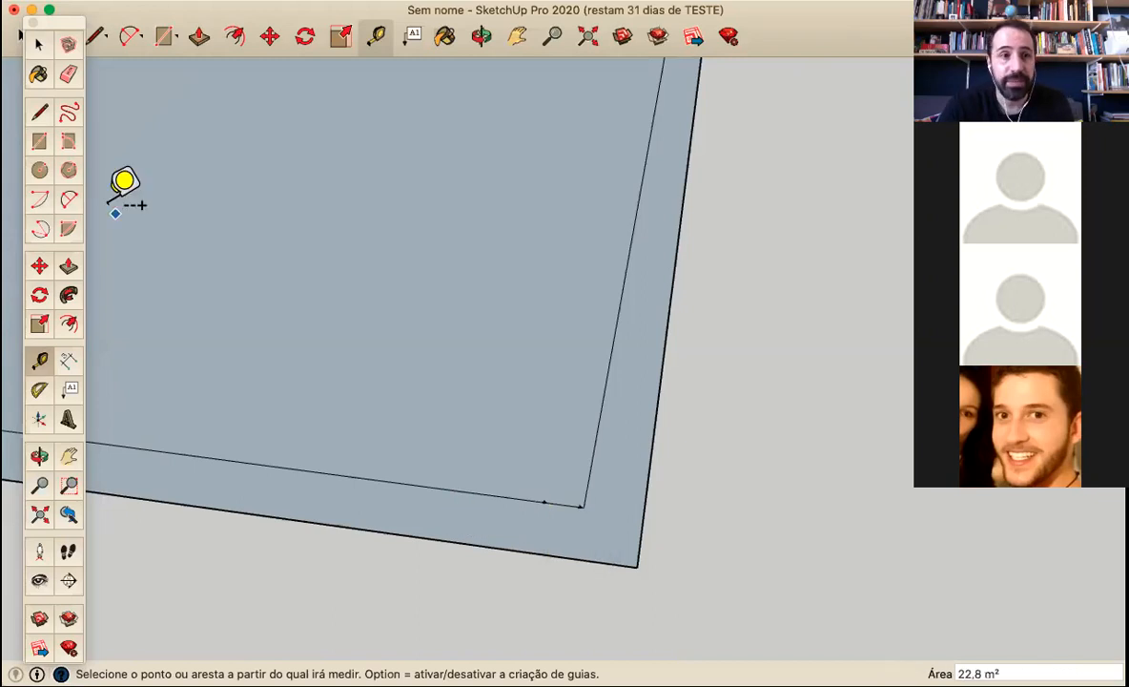
# Draw a 15 cm line from the 10 cm guide point straight across the border strip to the outer edge
pyautogui.click(40, 113)
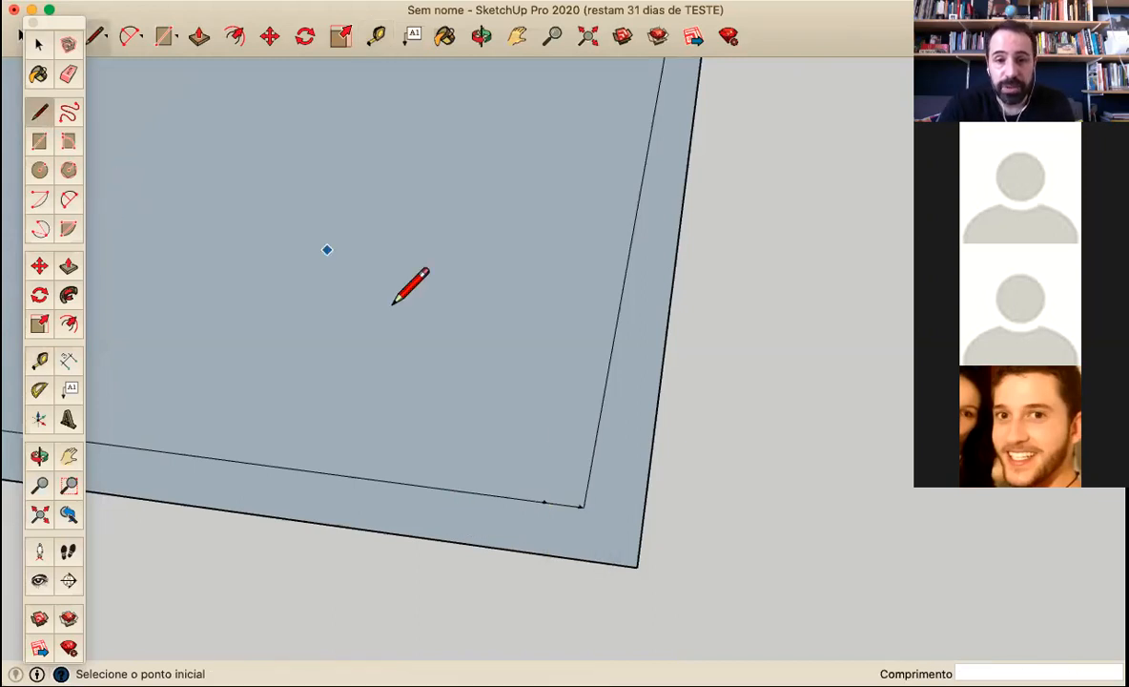
pyautogui.click(543, 503)
pyautogui.click(535, 551)
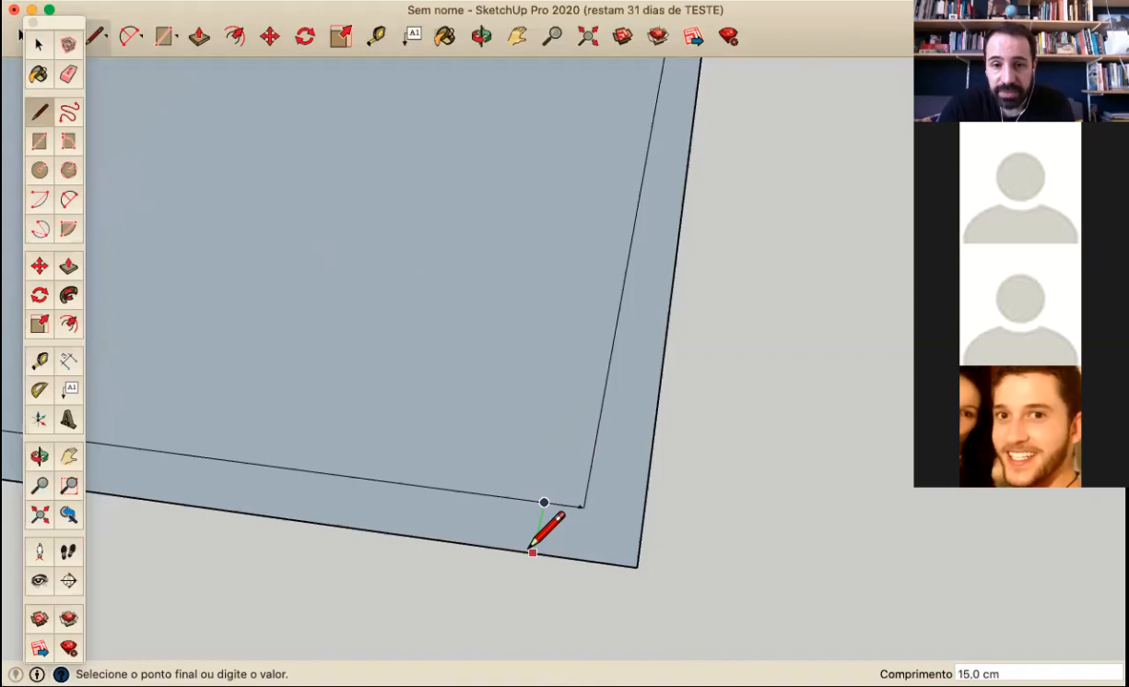
pyautogui.press('Escape')
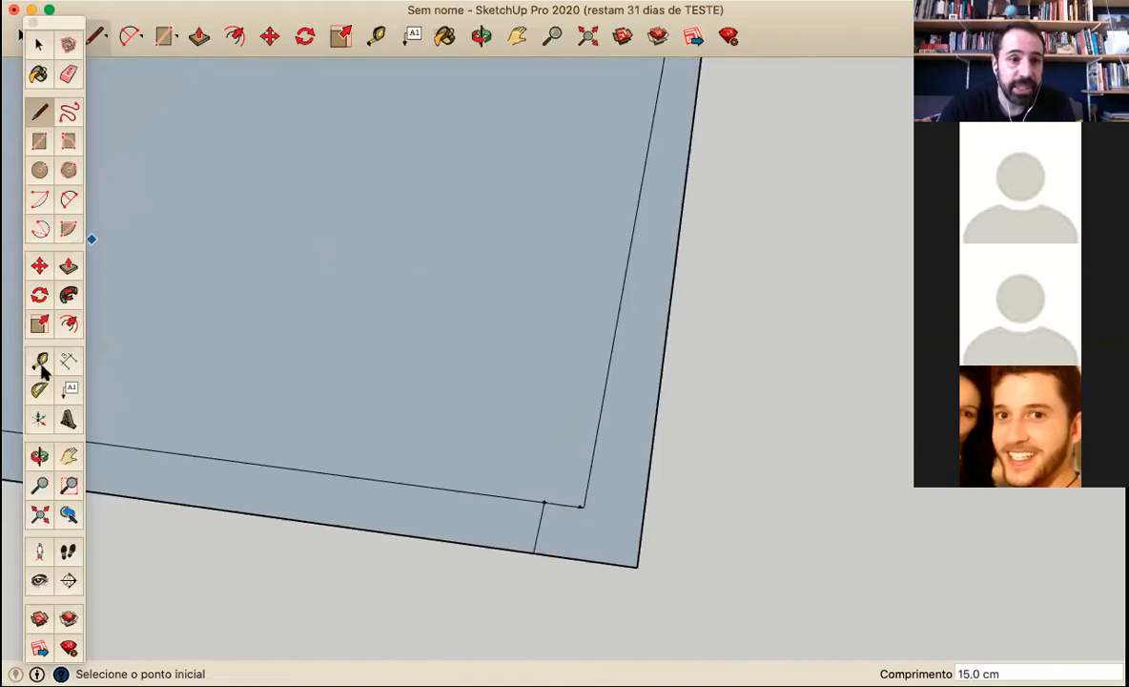
# Place another guide point farther along the short inner edge and draw a 15 cm line from it across the border strip
pyautogui.press('t')
pyautogui.click(544, 500)
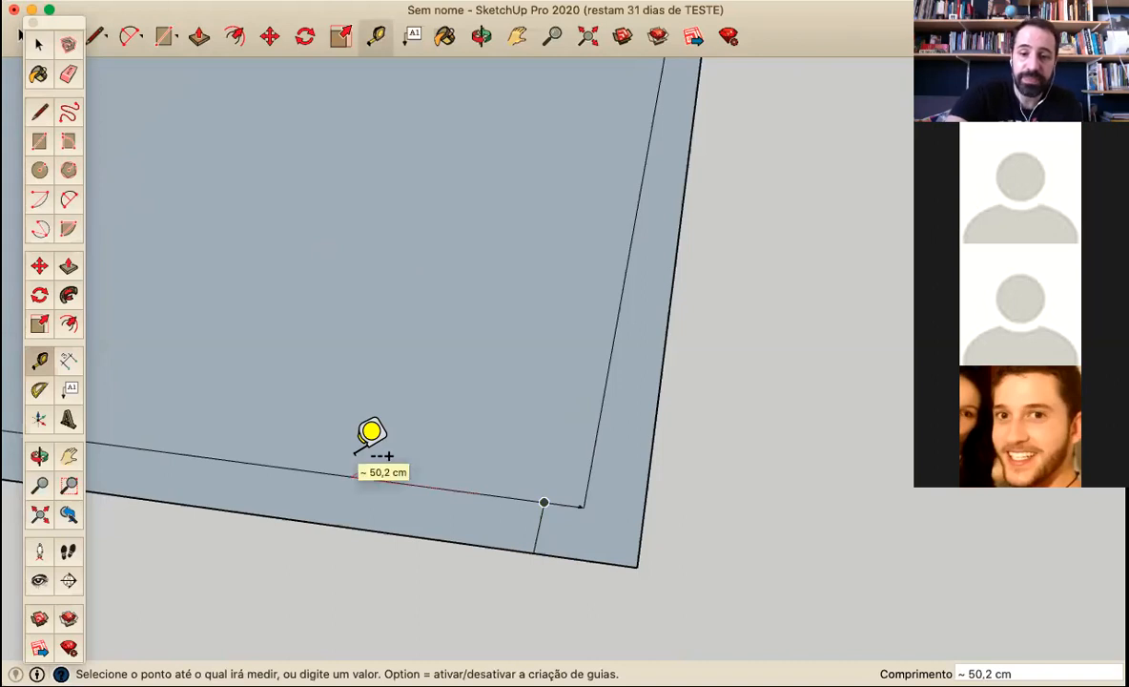
pyautogui.click(355, 467)
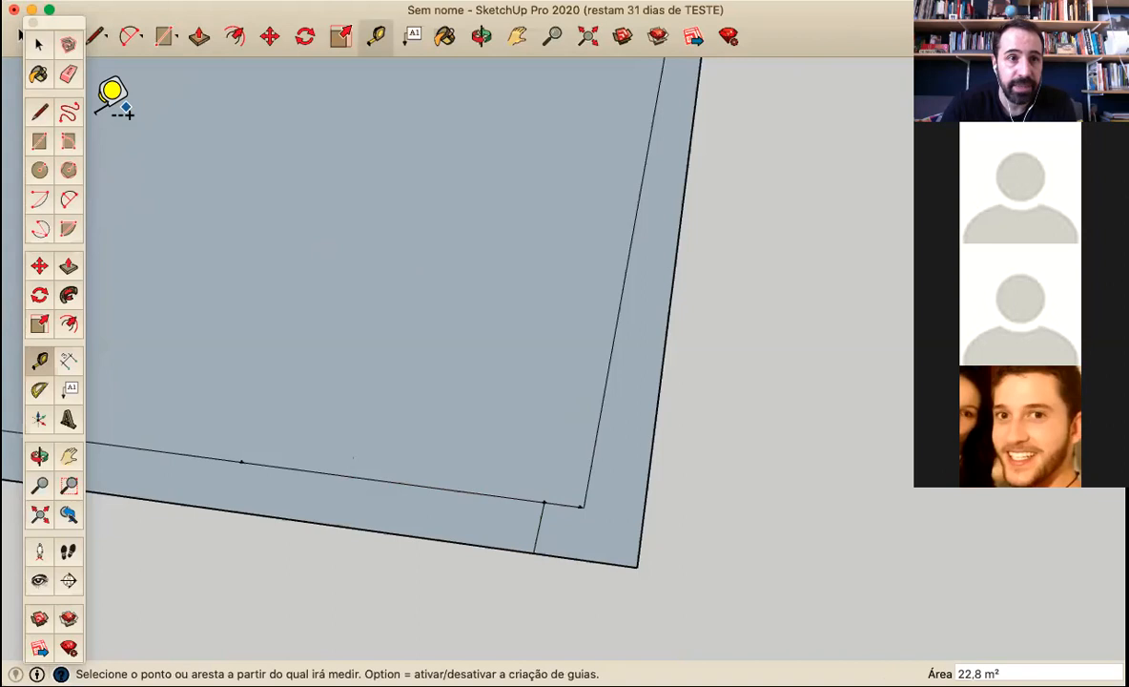
pyautogui.click(39, 111)
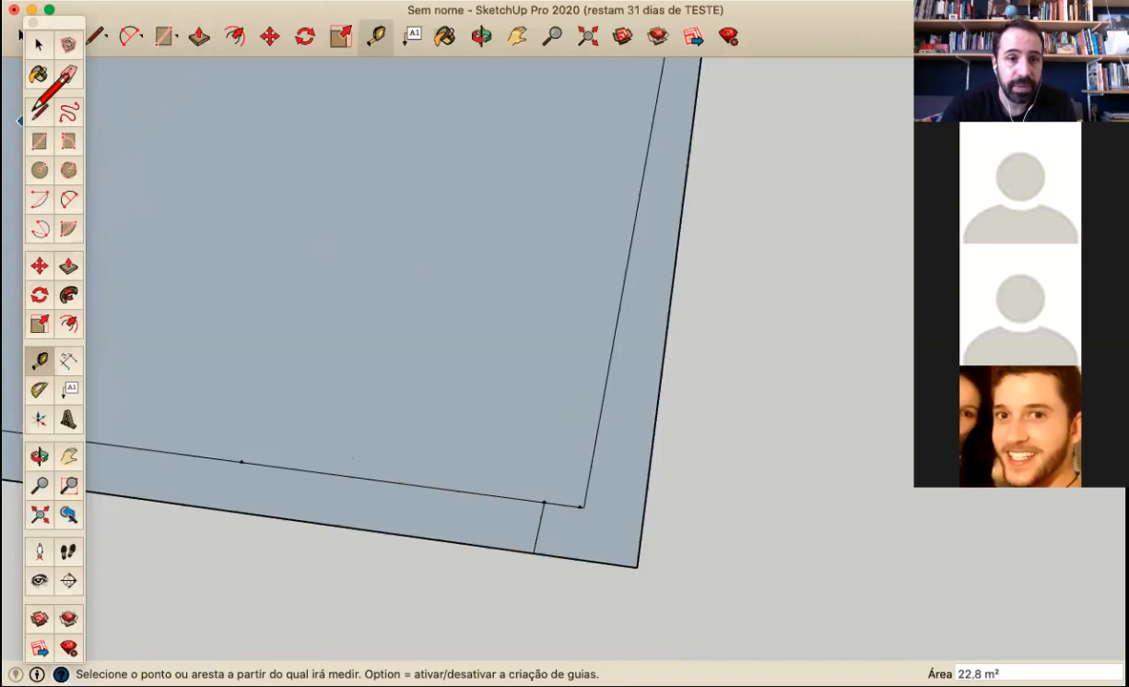
pyautogui.click(240, 463)
pyautogui.write('15')
pyautogui.press('Return')
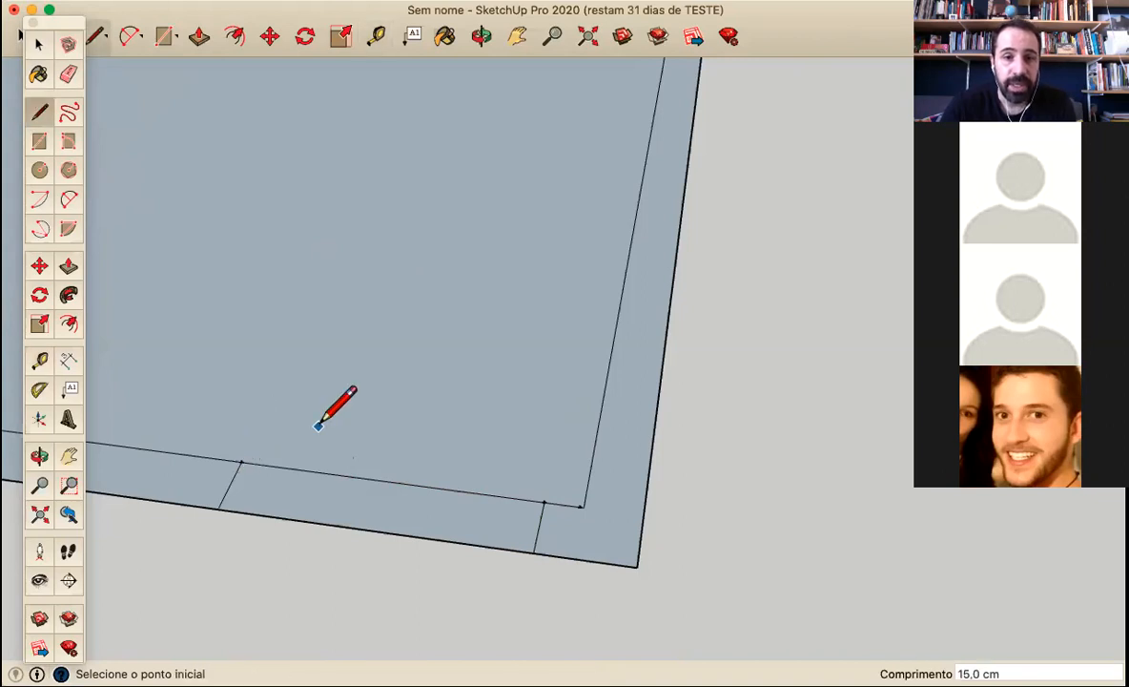
# Measure with Tape Measure from the other inner corner of the short side to the midpoint of the adjoining long inner edge
pyautogui.moveTo(320, 426)
pyautogui.mouseDown(button='middle')
pyautogui.moveTo(511, 409)
pyautogui.moveTo(560, 387)
pyautogui.moveTo(562, 372)
pyautogui.mouseUp(button='middle')
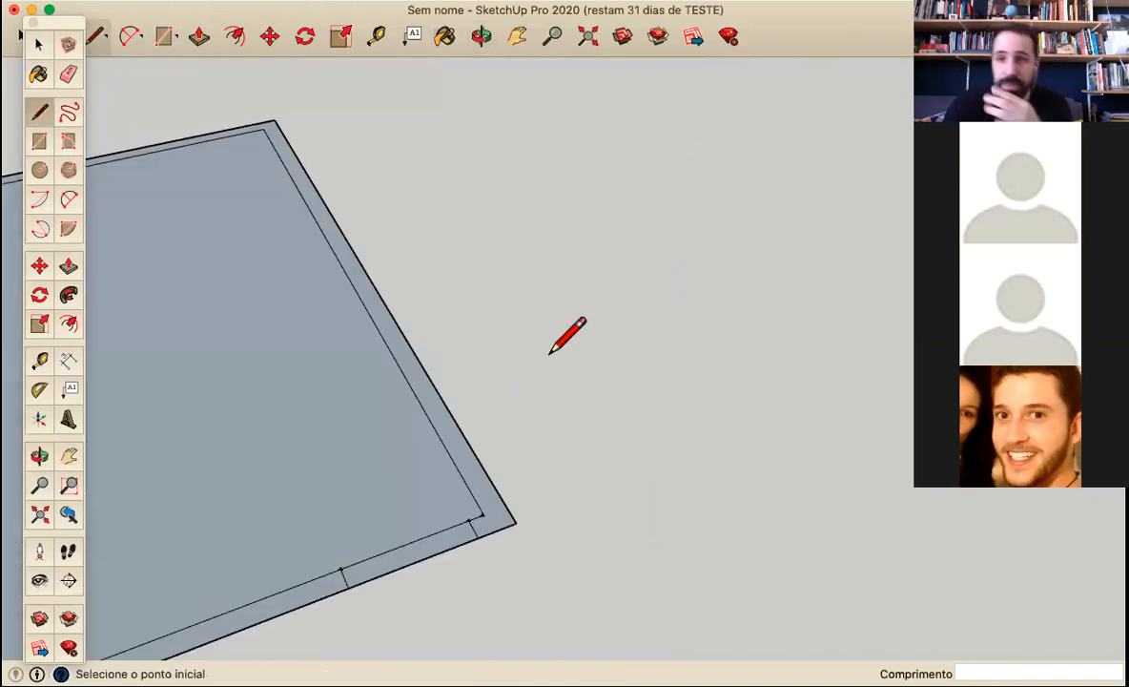
pyautogui.scroll(-3, 592, 356)
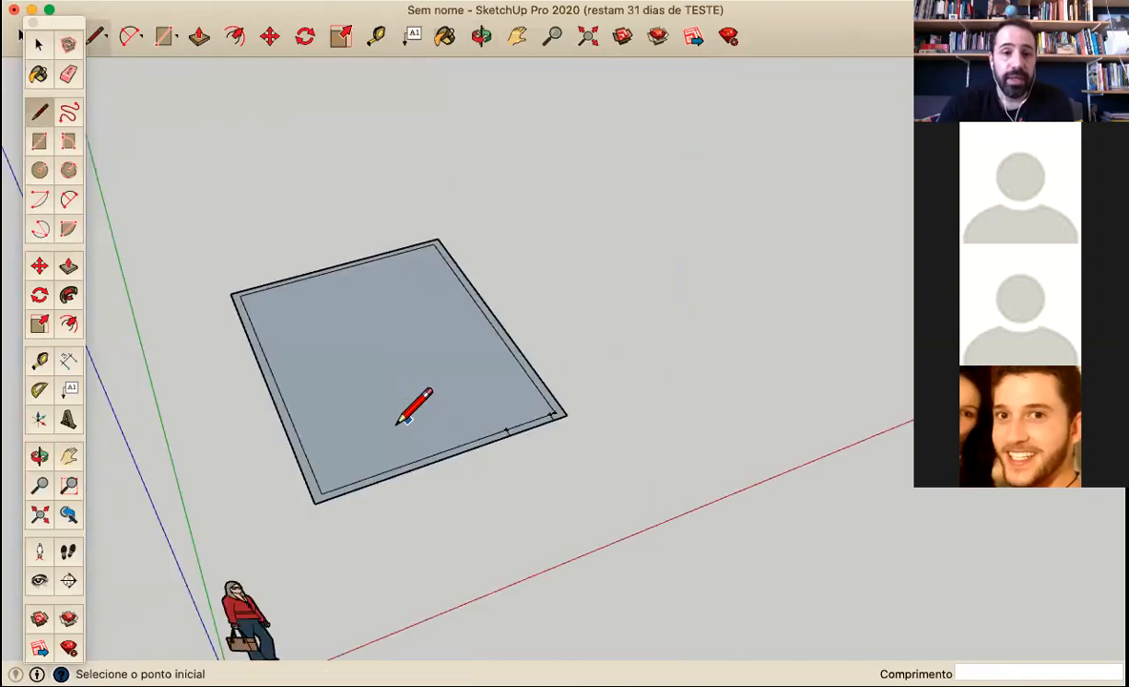
pyautogui.scroll(2, 290, 373)
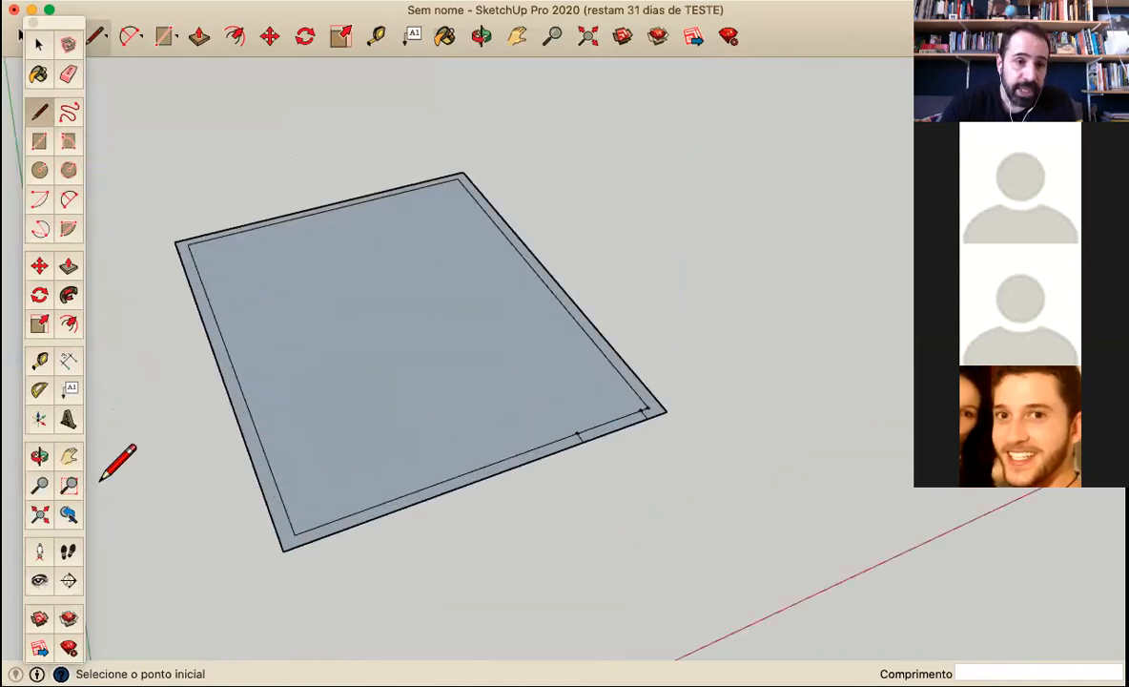
pyautogui.click(39, 360)
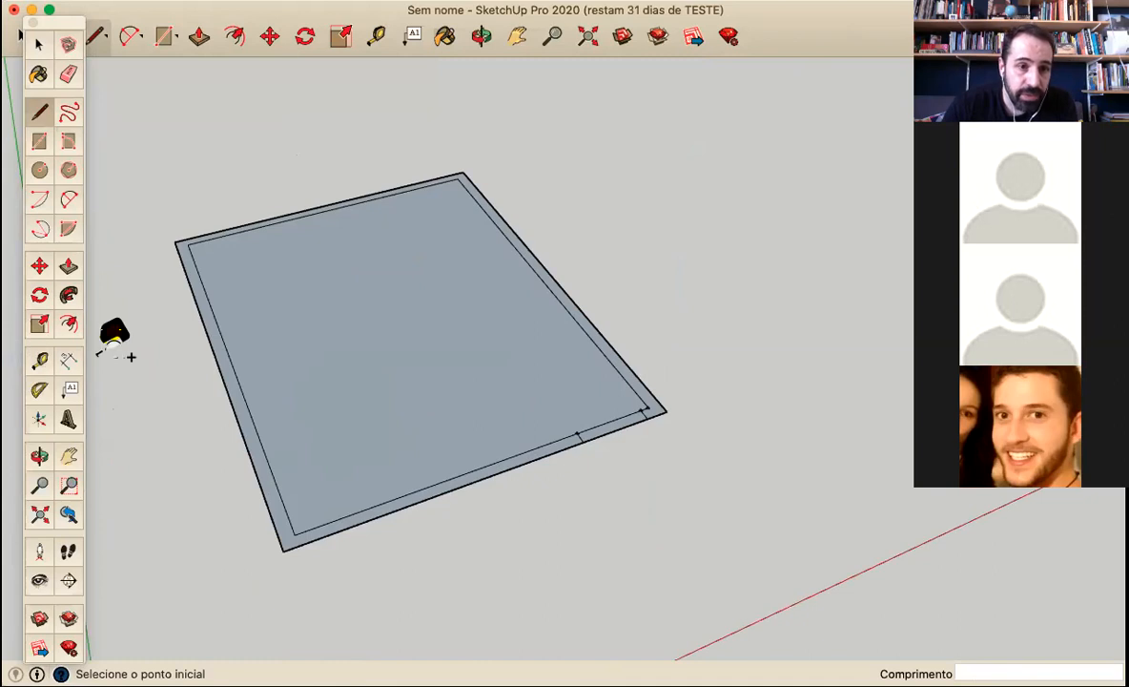
pyautogui.click(294, 533)
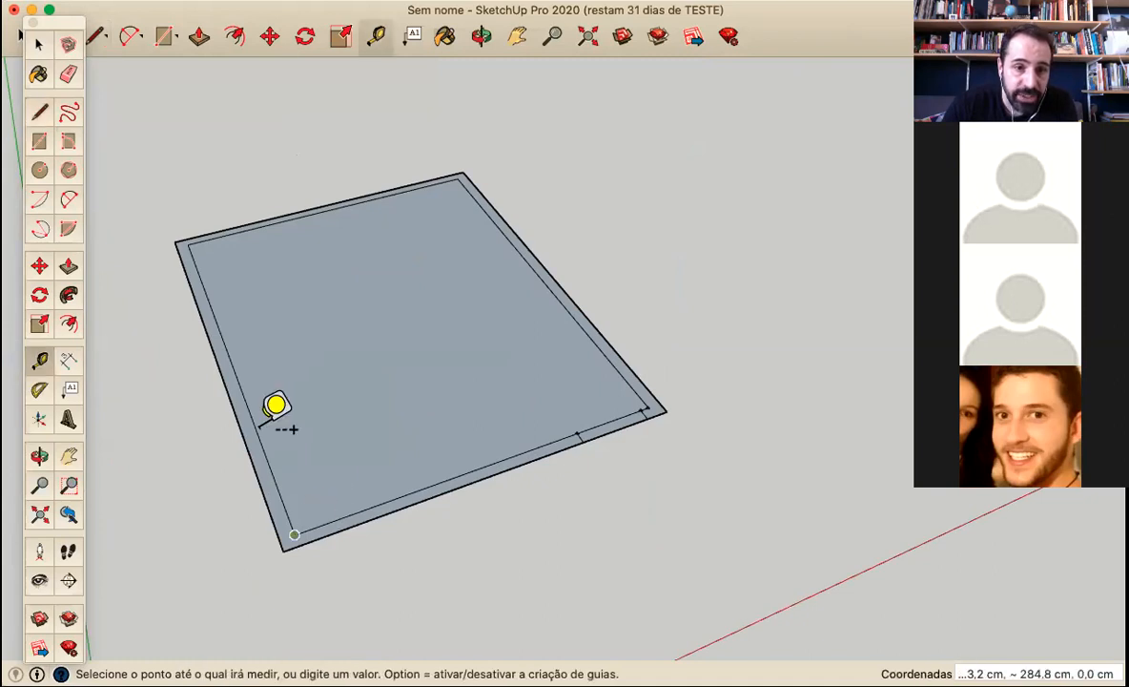
pyautogui.click(231, 360)
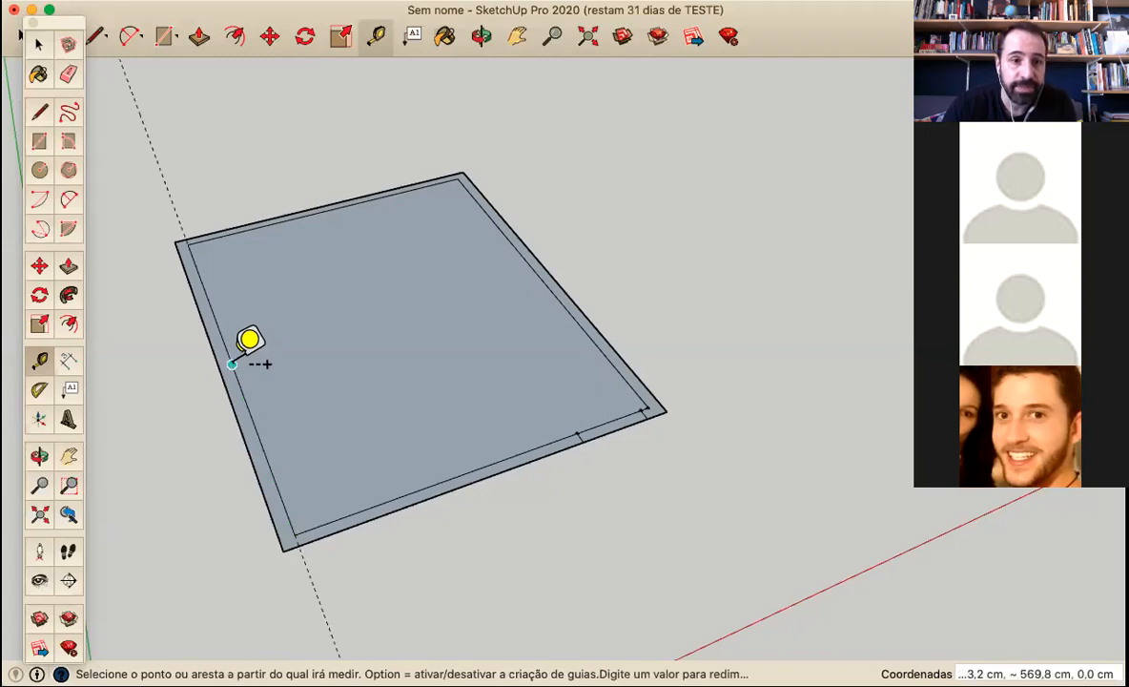
# Measure from the inner corner to a point just past the midpoint of the long inner edge
pyautogui.click(218, 368)
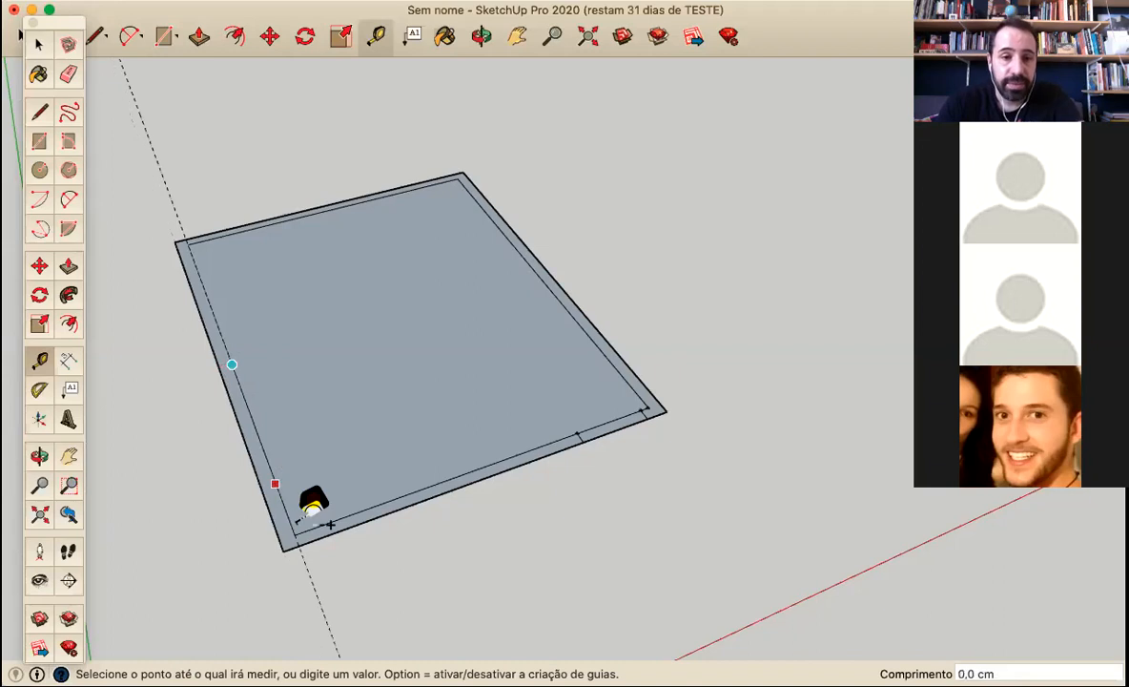
pyautogui.click(295, 524)
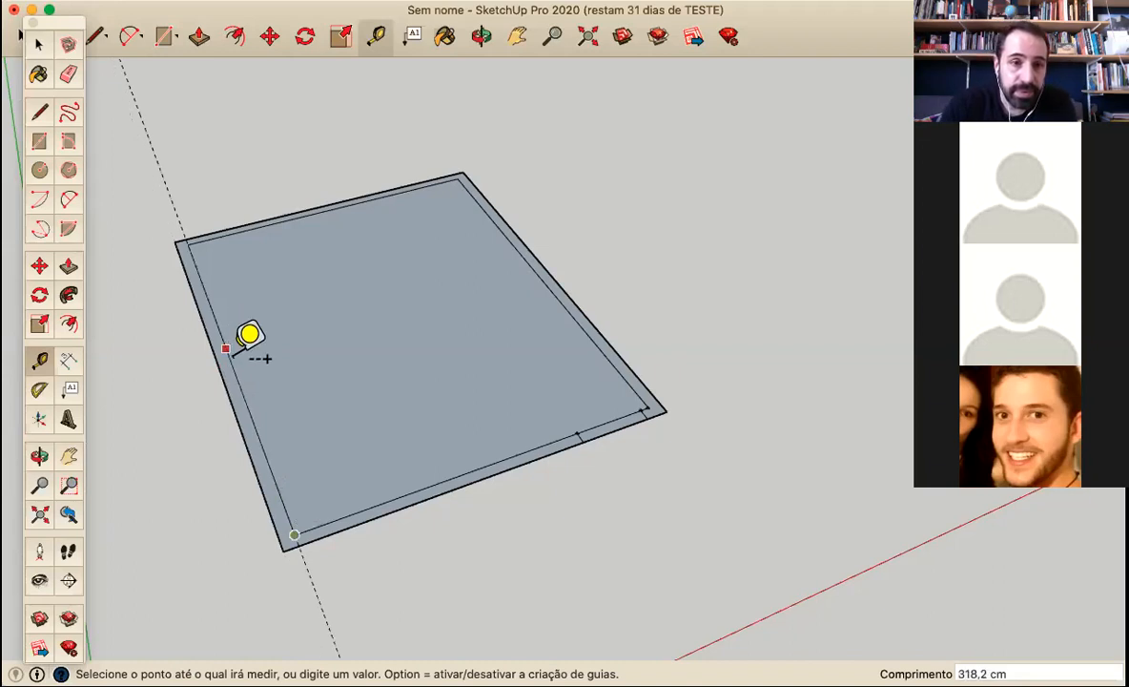
pyautogui.click(231, 342)
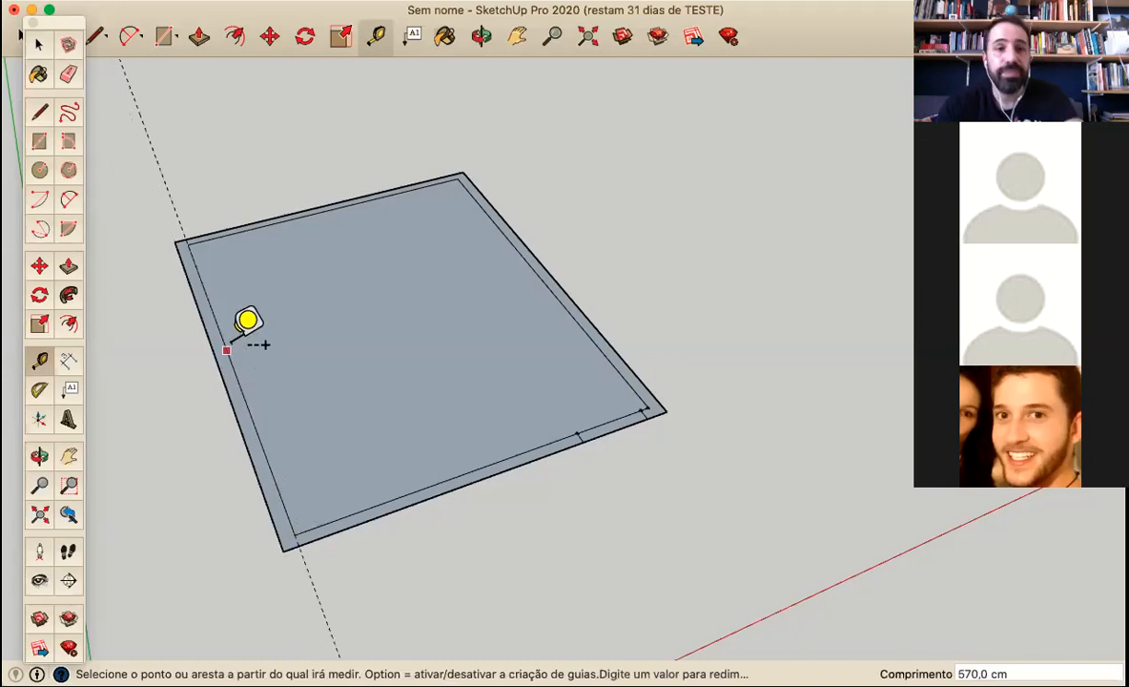
# Try to place a guide 100 cm from the midpoint along the long inner edge
pyautogui.scroll(3, 227, 357)
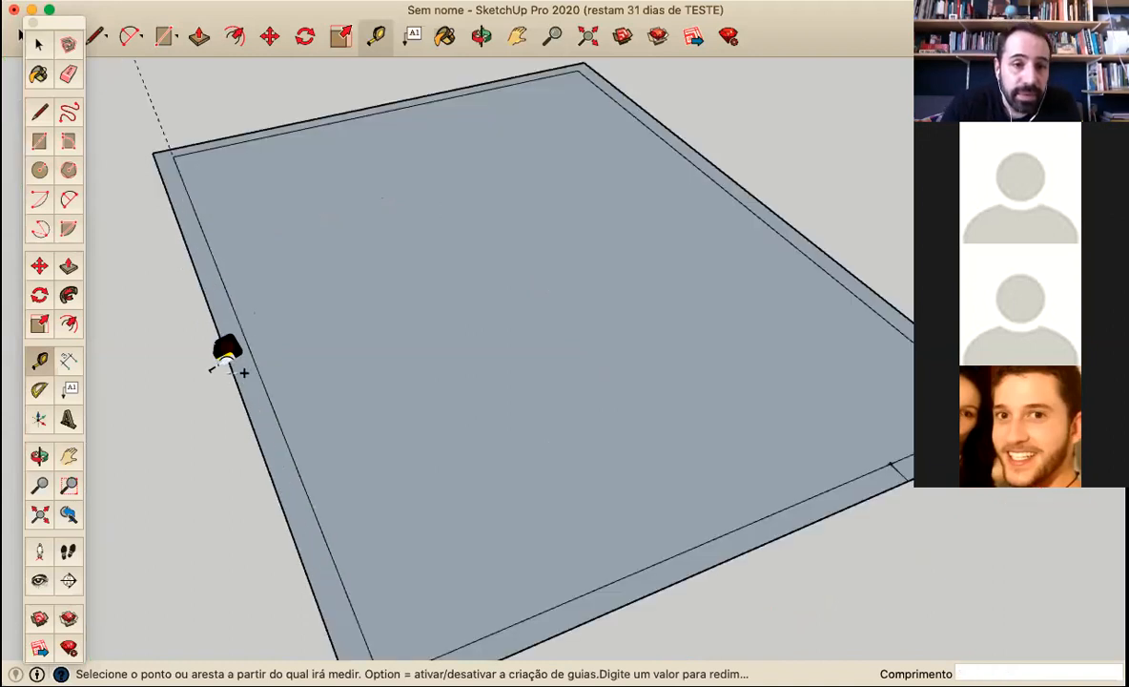
pyautogui.scroll(-1, 315, 546)
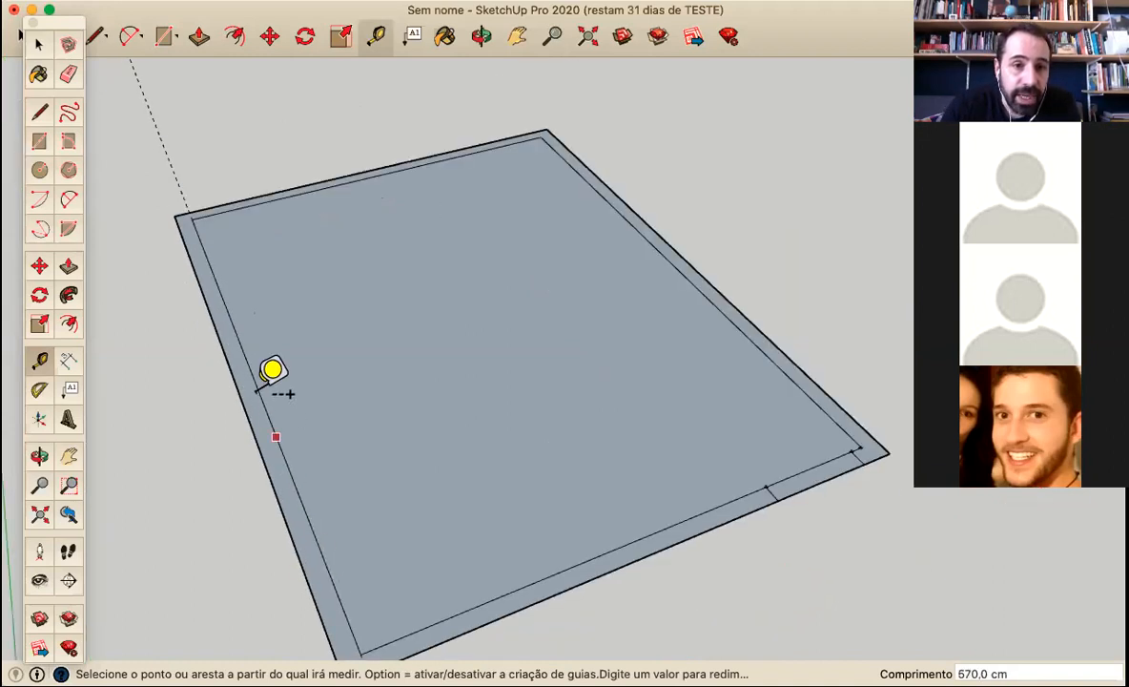
pyautogui.click(282, 449)
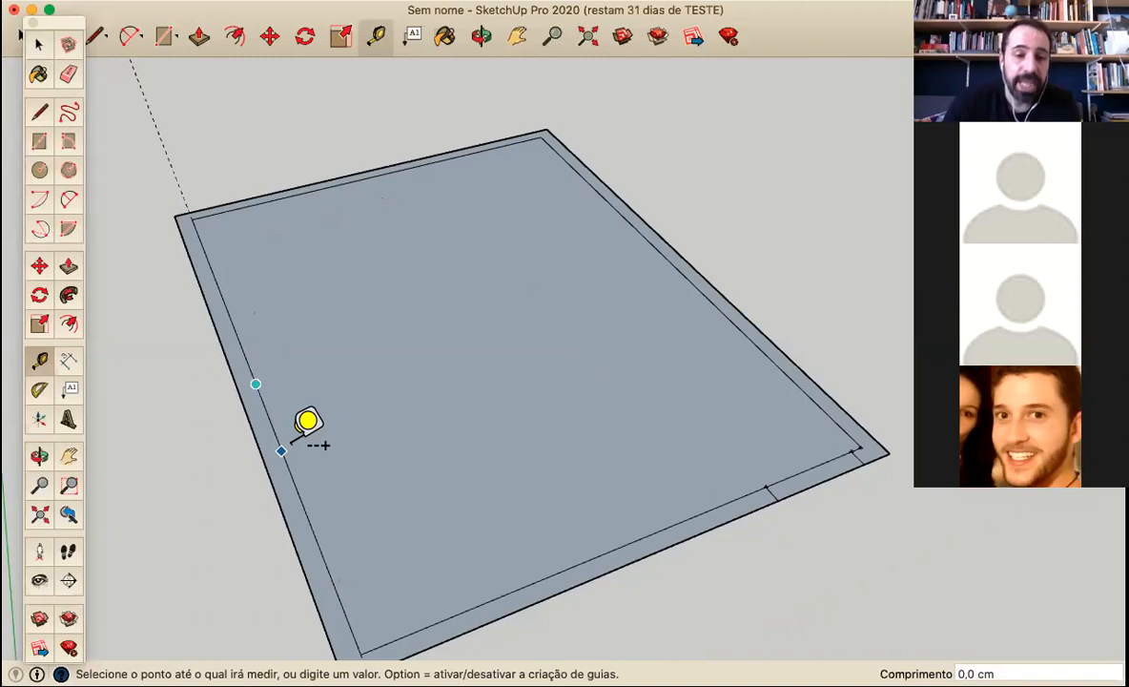
pyautogui.write('1')
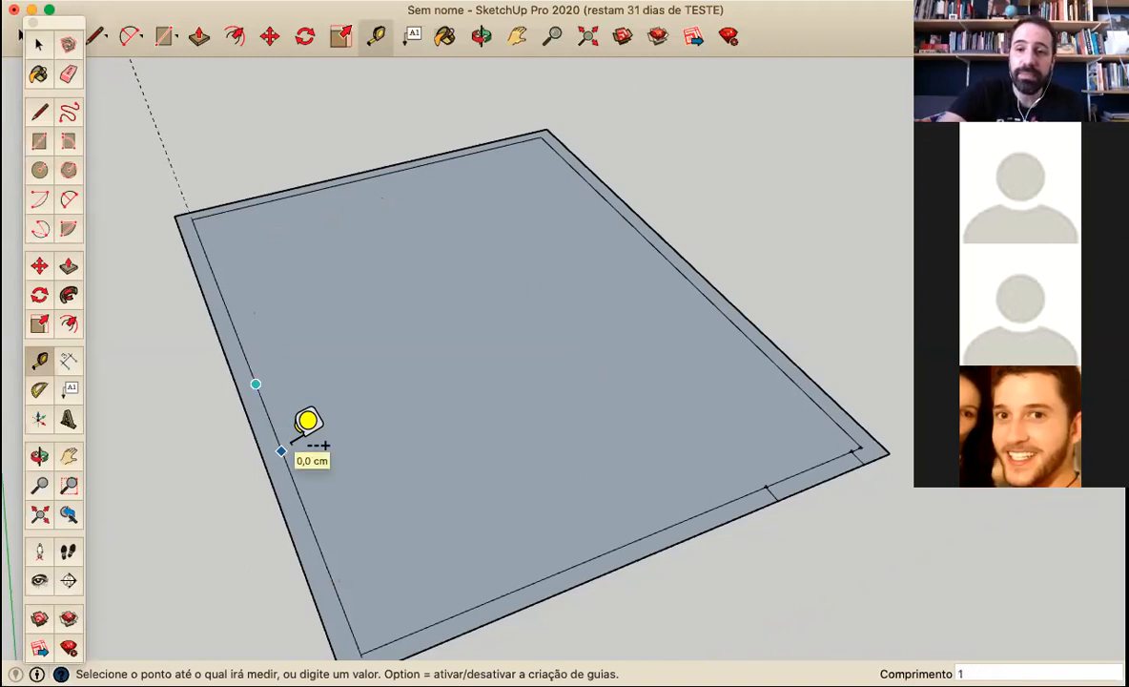
pyautogui.write('00')
pyautogui.press('Return')
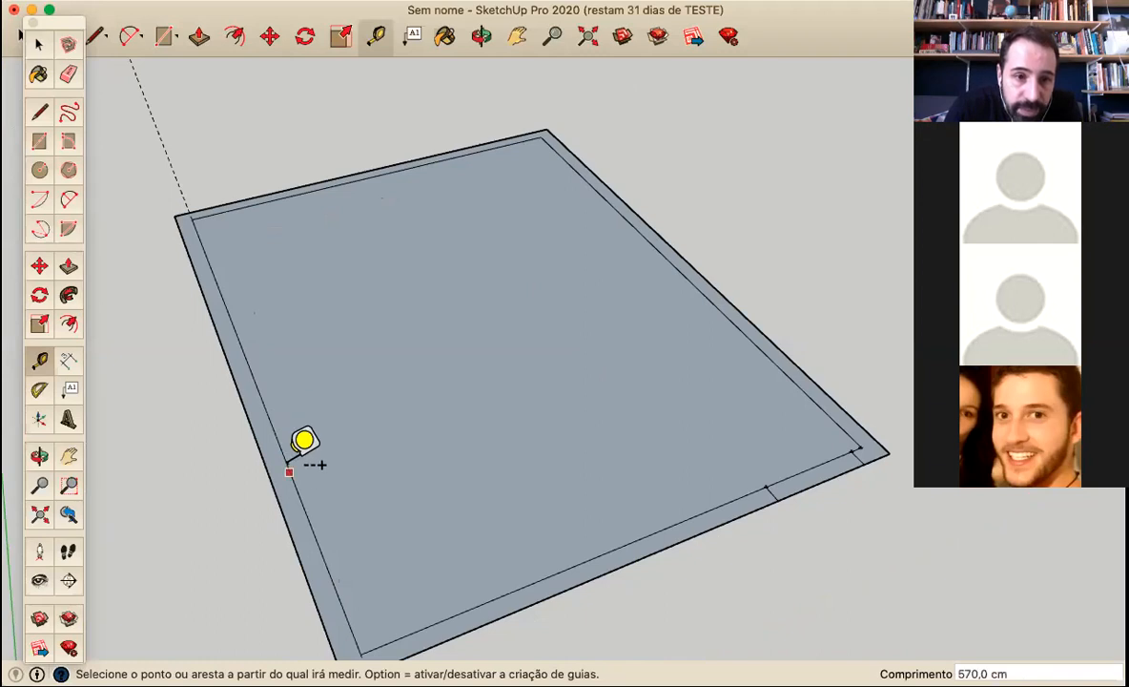
pyautogui.click(256, 383)
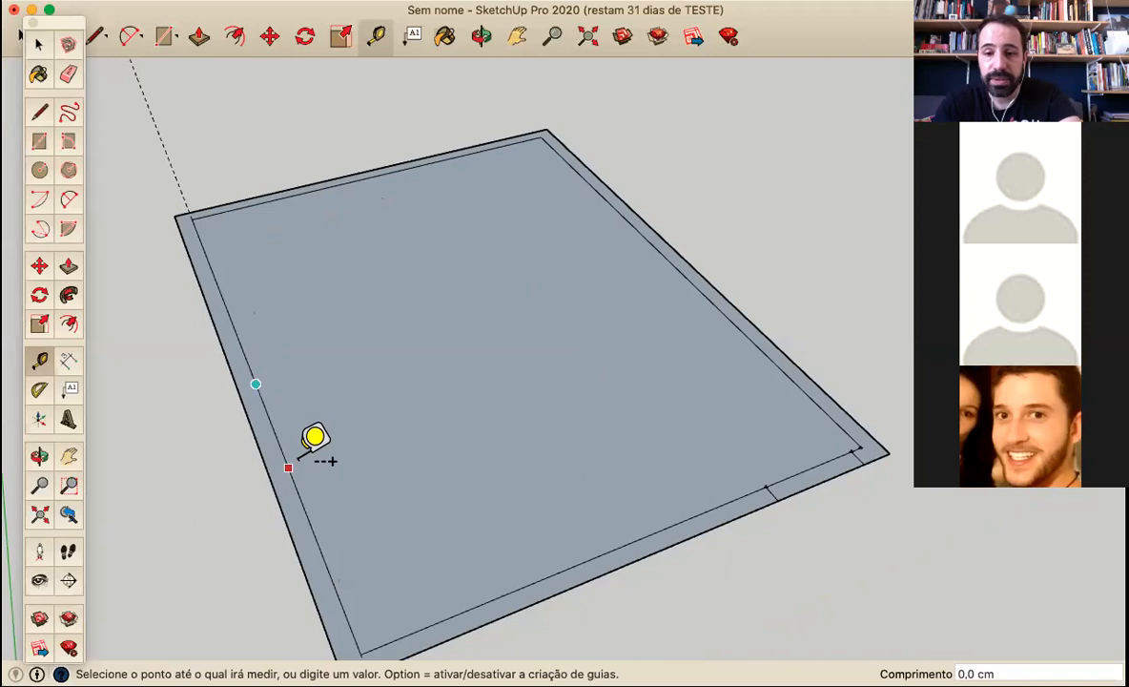
pyautogui.write('100')
pyautogui.press('Return')
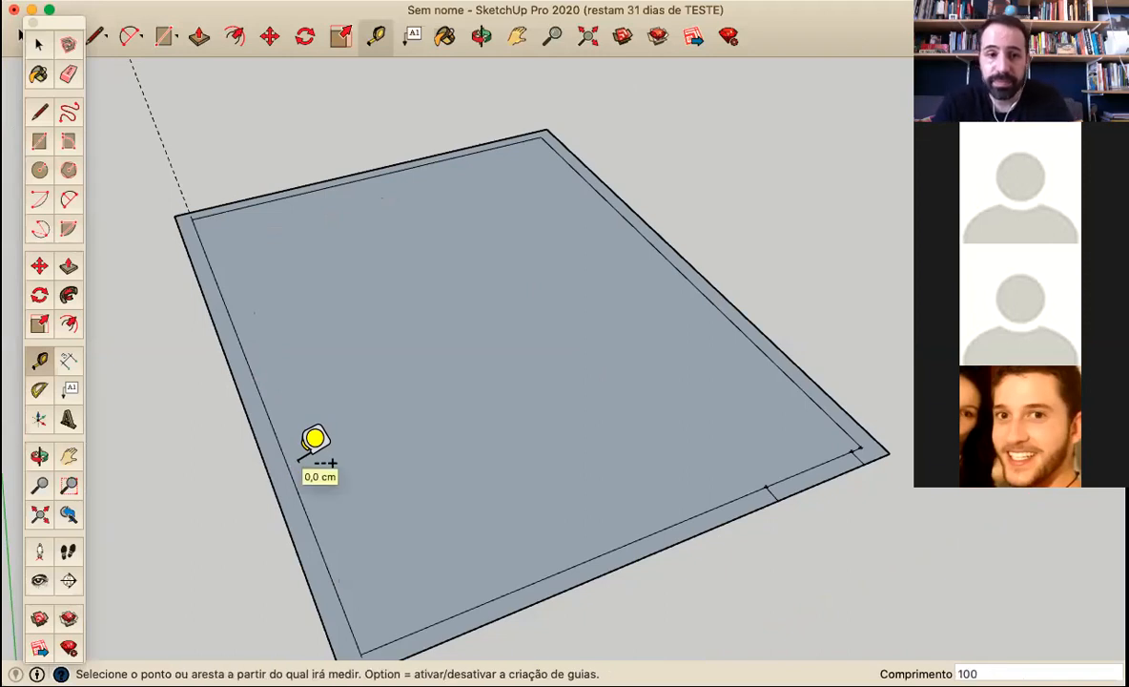
pyautogui.click(287, 466)
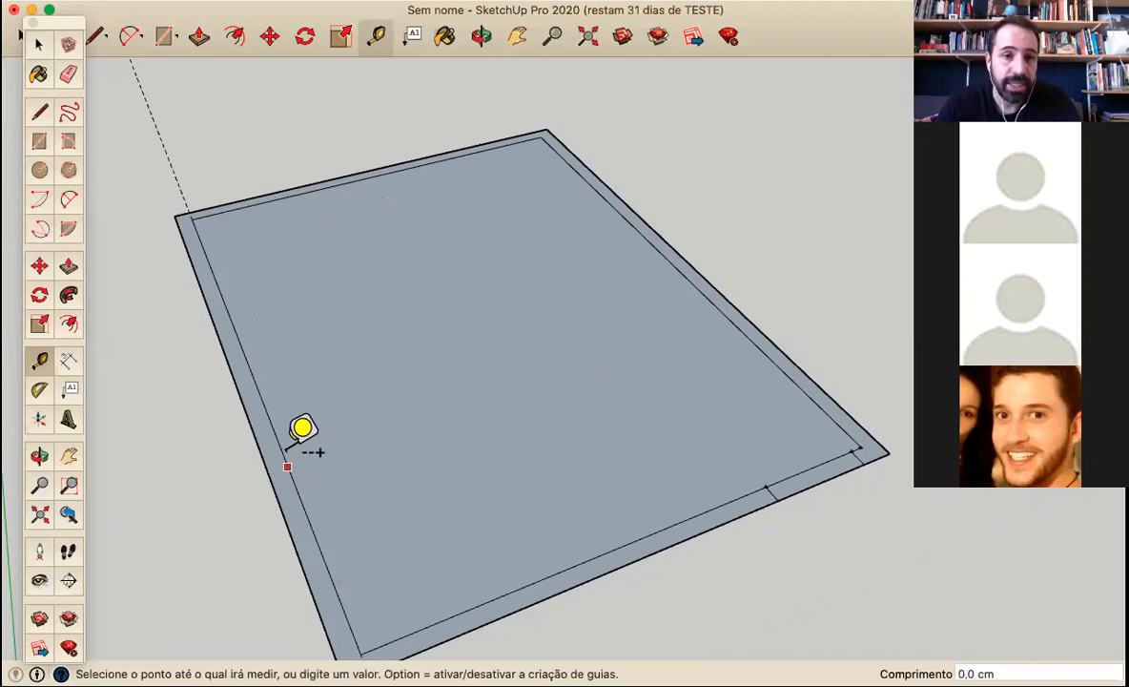
pyautogui.click(237, 389)
# Draw a 15 cm line from the midpoint of the long inner edge across the border strip to the outer edge
pyautogui.scroll(2, 239, 387)
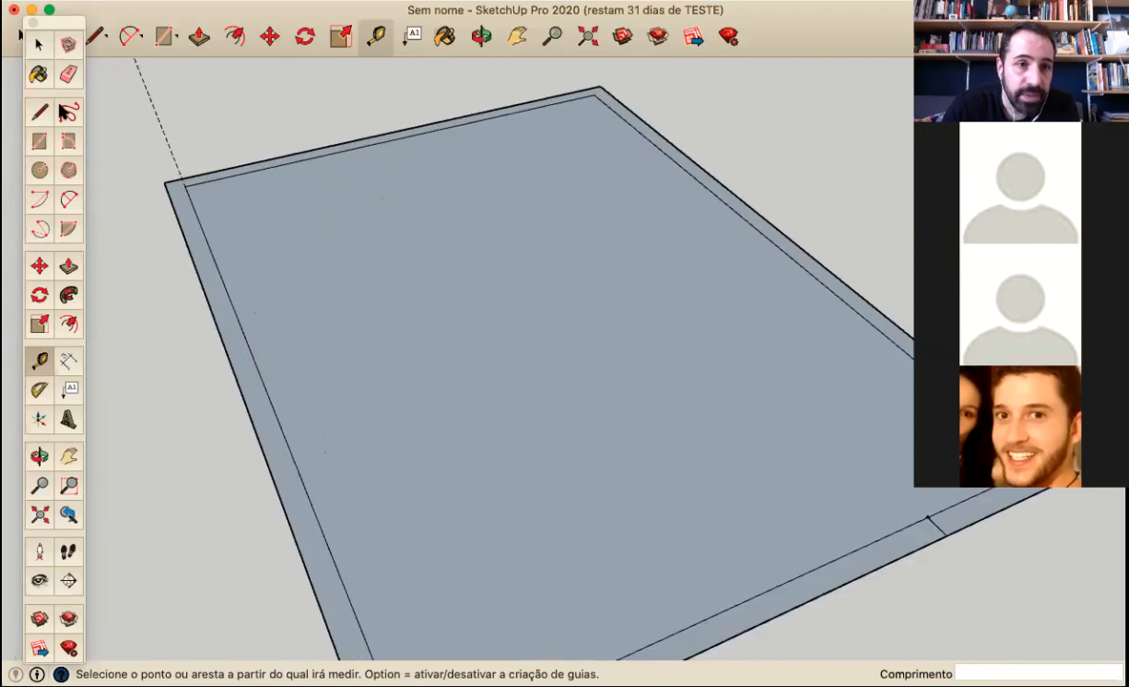
pyautogui.click(47, 110)
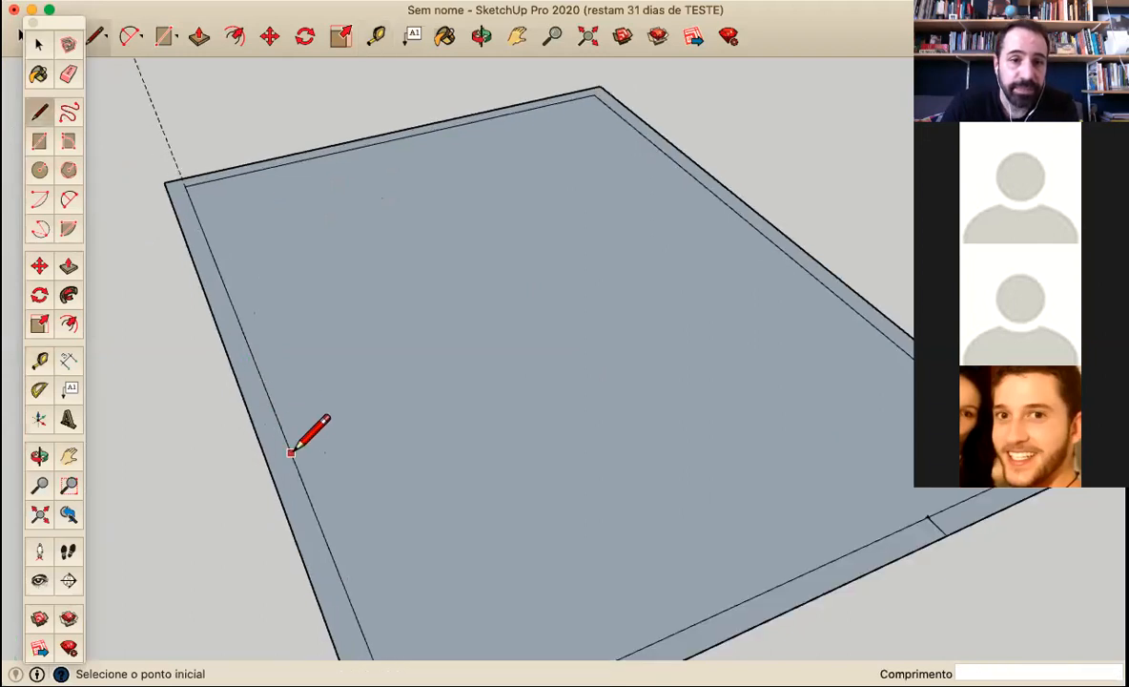
pyautogui.click(260, 383)
pyautogui.write('15')
pyautogui.press('Return')
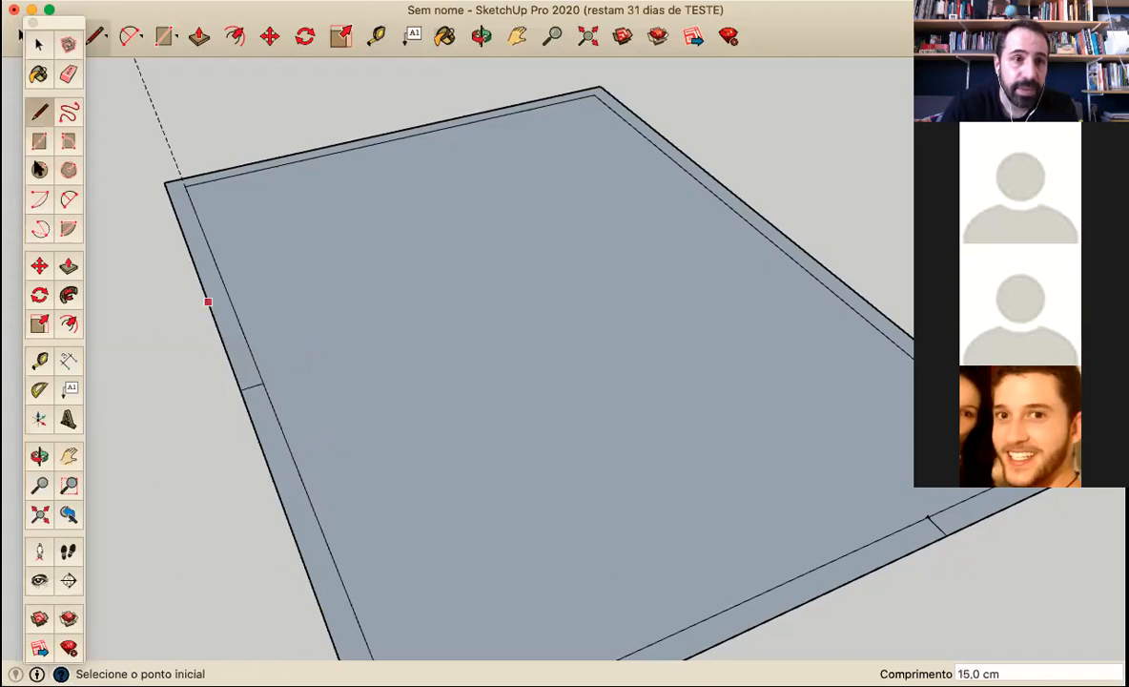
# Place a parallel guide line 100 cm from the midpoint line, towards the short side with the marked opening
pyautogui.click(39, 359)
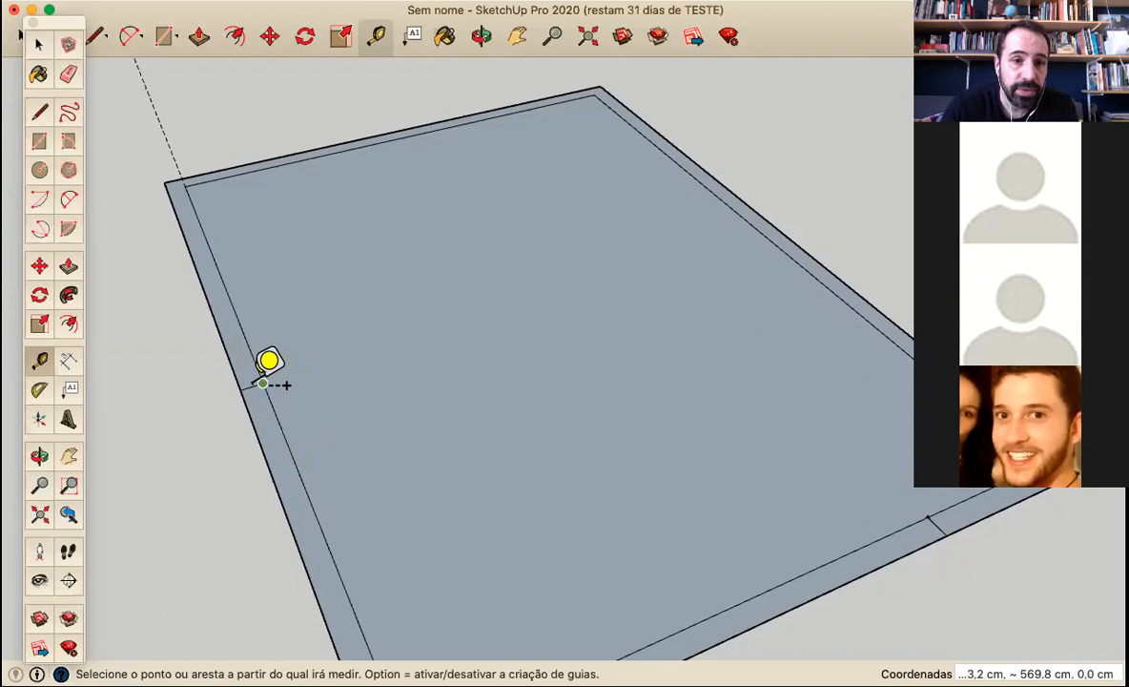
pyautogui.click(251, 385)
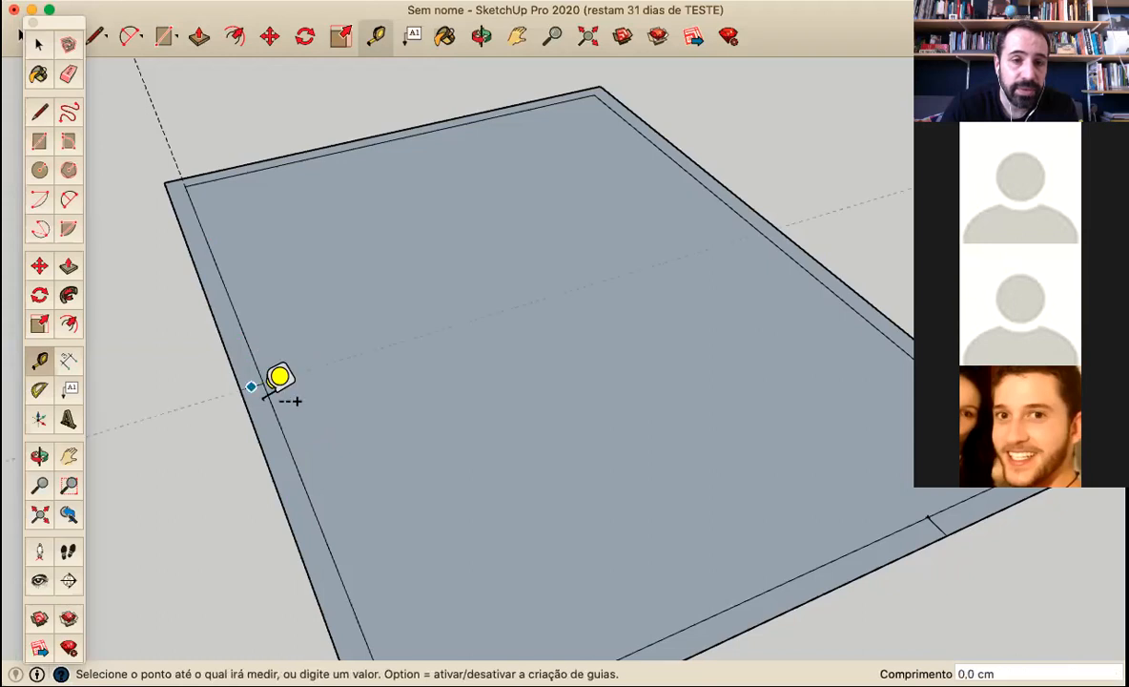
pyautogui.write('100')
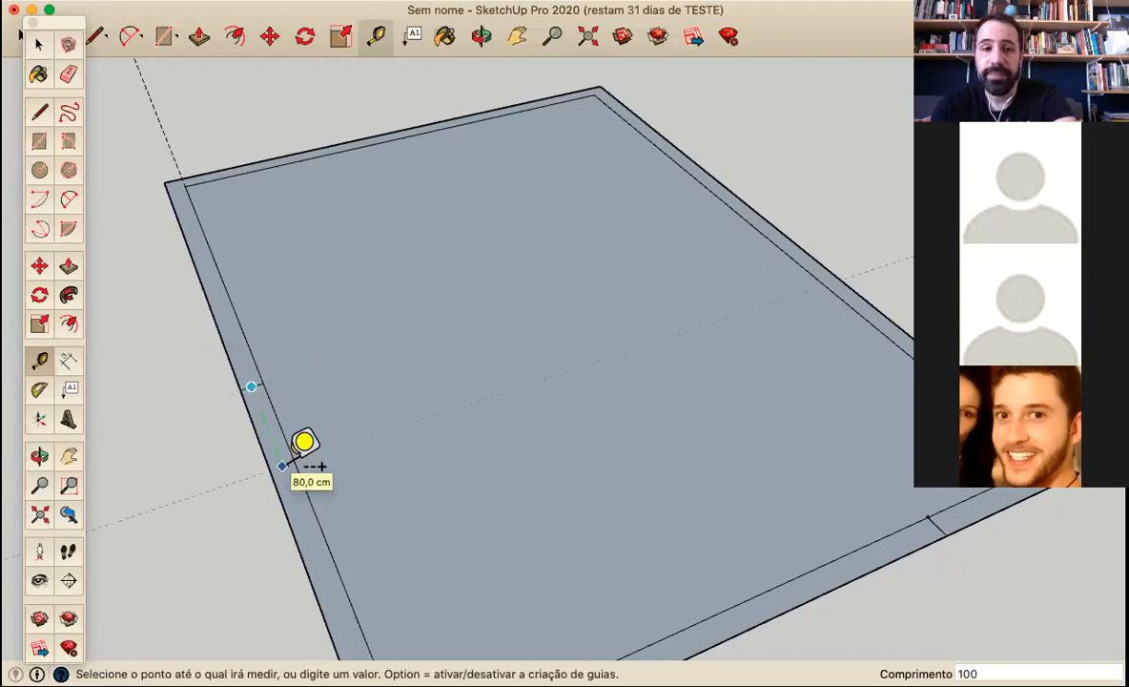
pyautogui.press('Return')
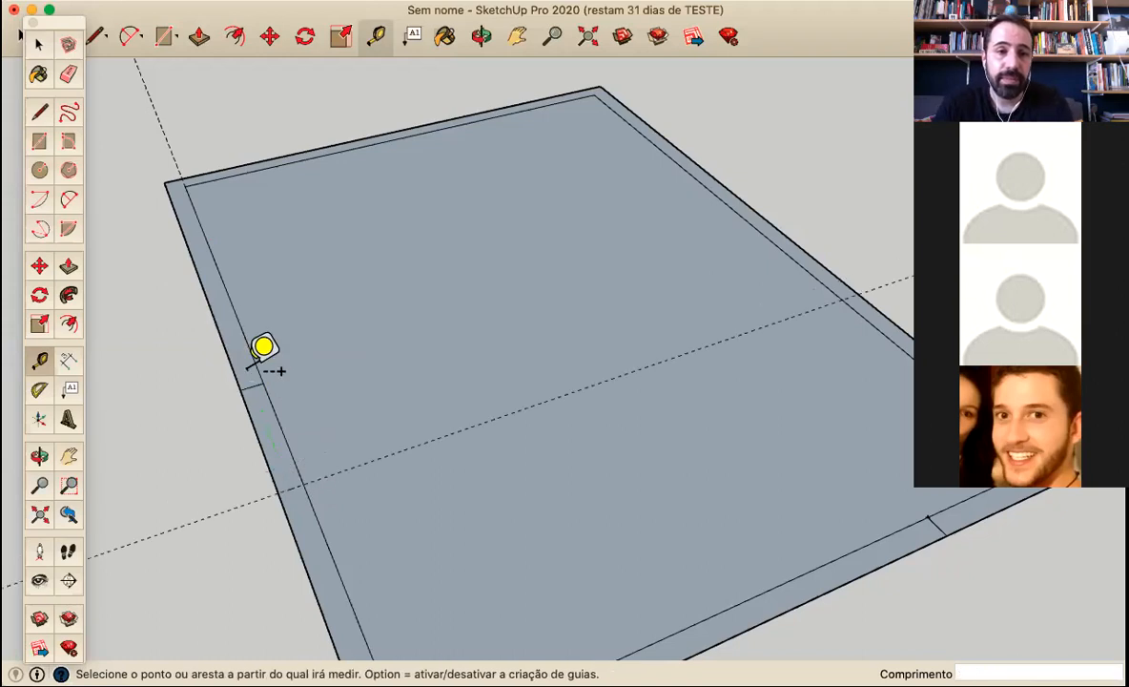
# Try to place a second guide 100 cm on the other side of the midpoint line and erase the misplaced guide
pyautogui.click(231, 302)
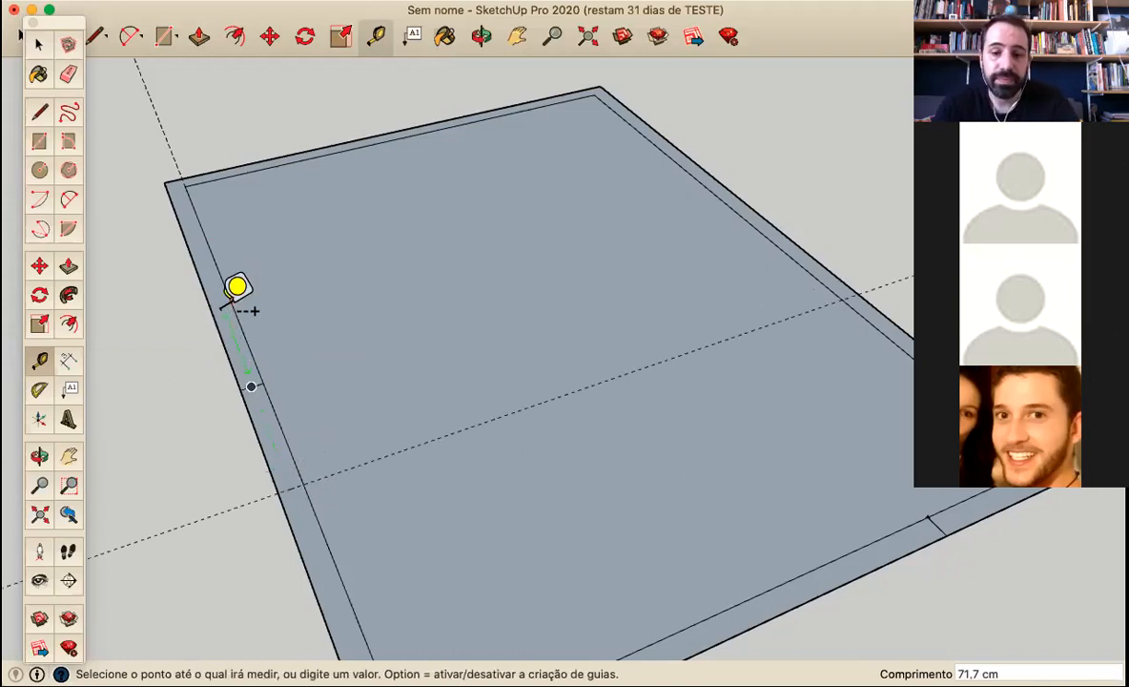
pyautogui.write('100')
pyautogui.press('Return')
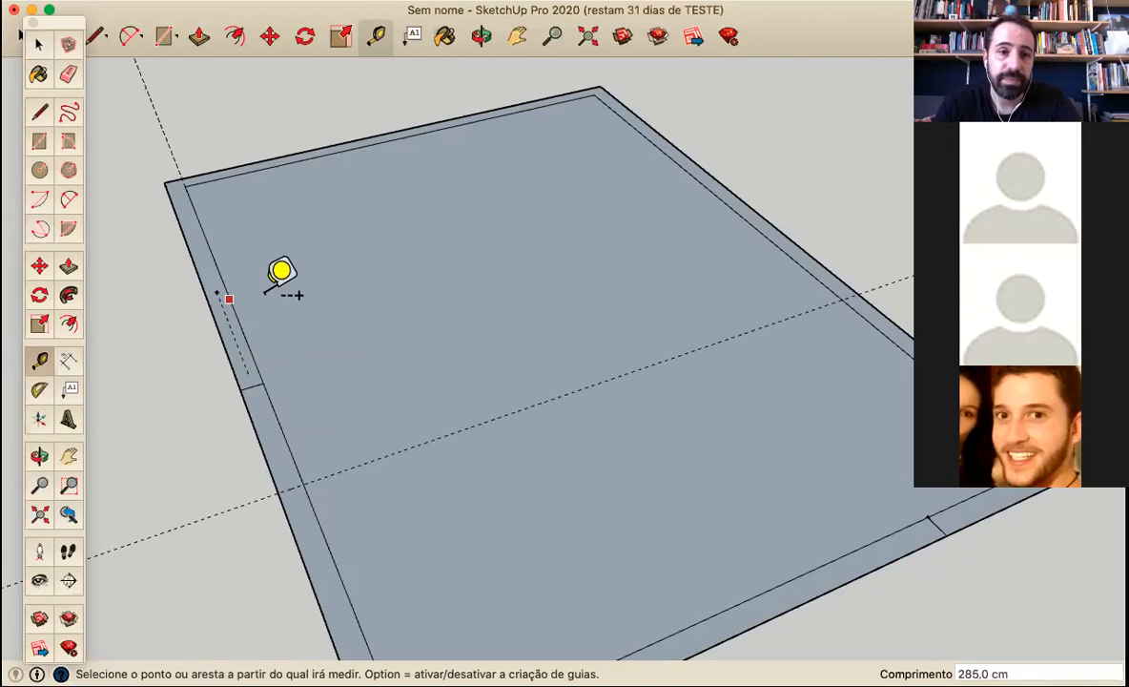
pyautogui.scroll(5, 265, 323)
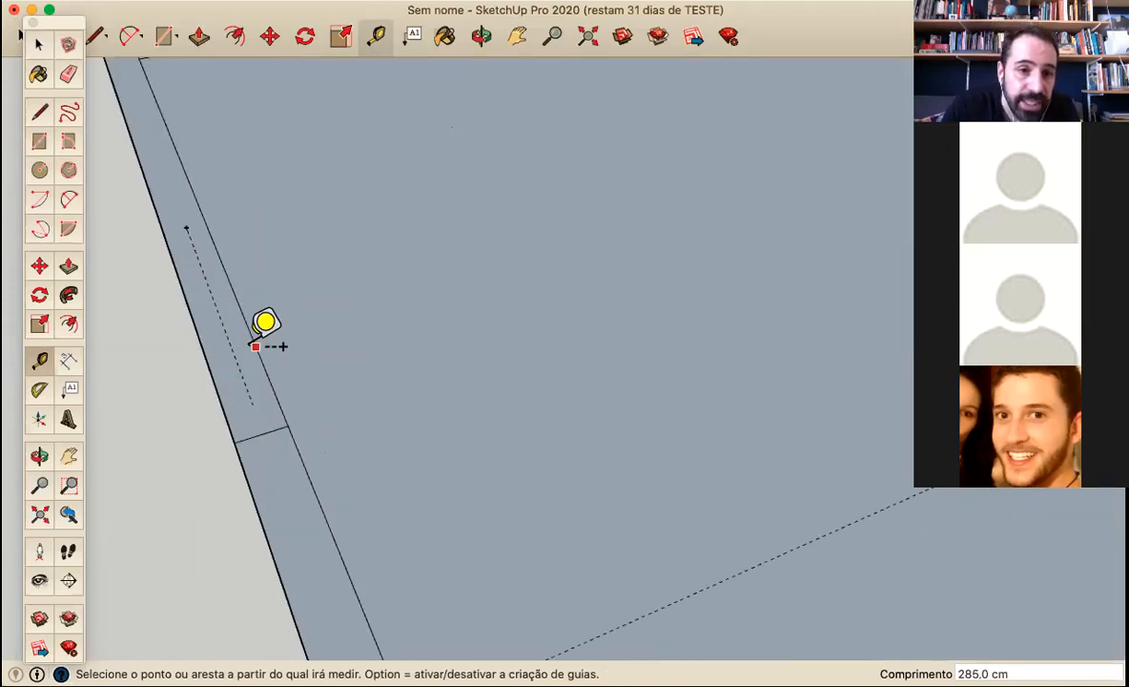
pyautogui.click(67, 74)
pyautogui.click(184, 224)
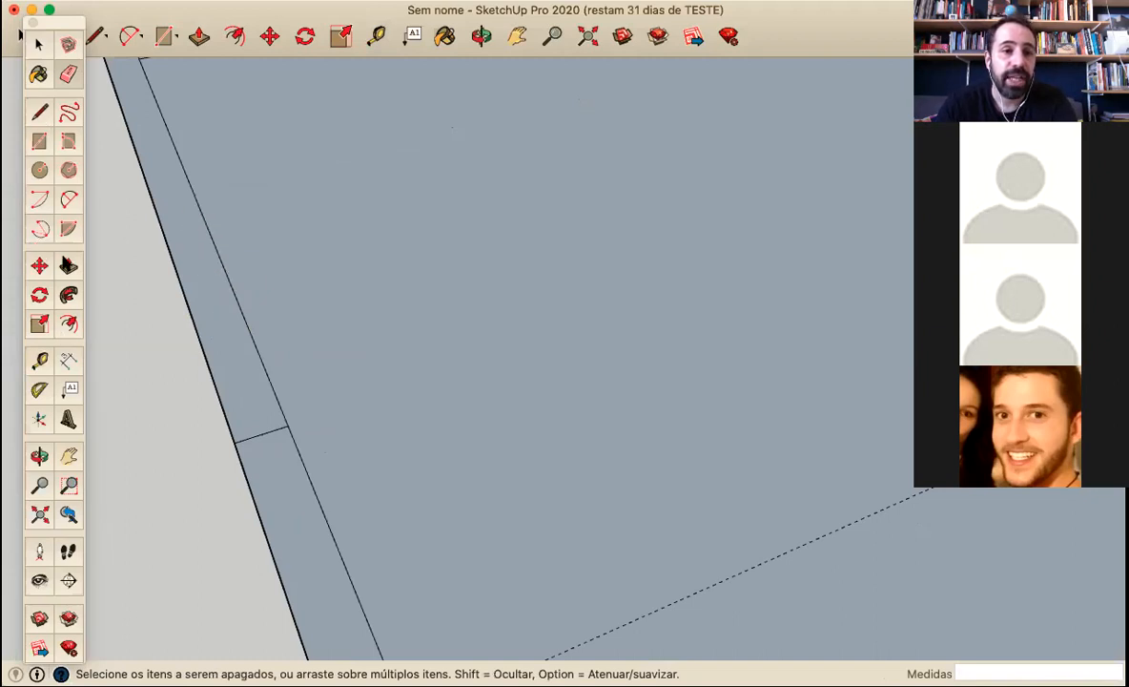
# Place a parallel guide line 100 cm from the midpoint line on its opposite side
pyautogui.click(40, 361)
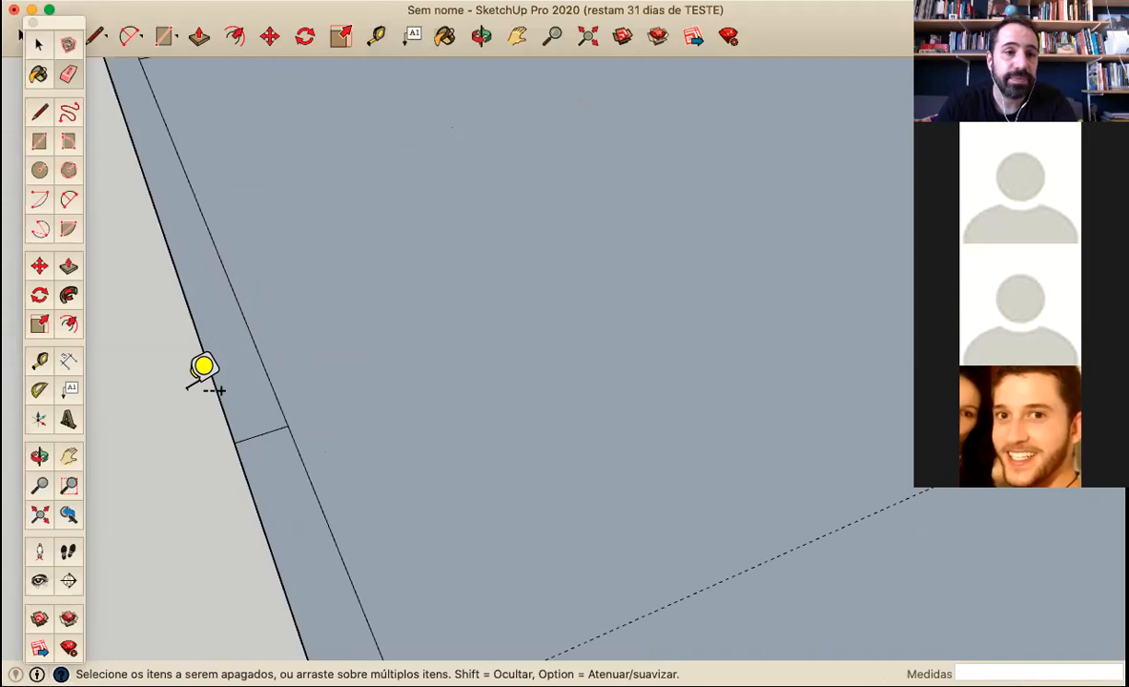
pyautogui.click(227, 270)
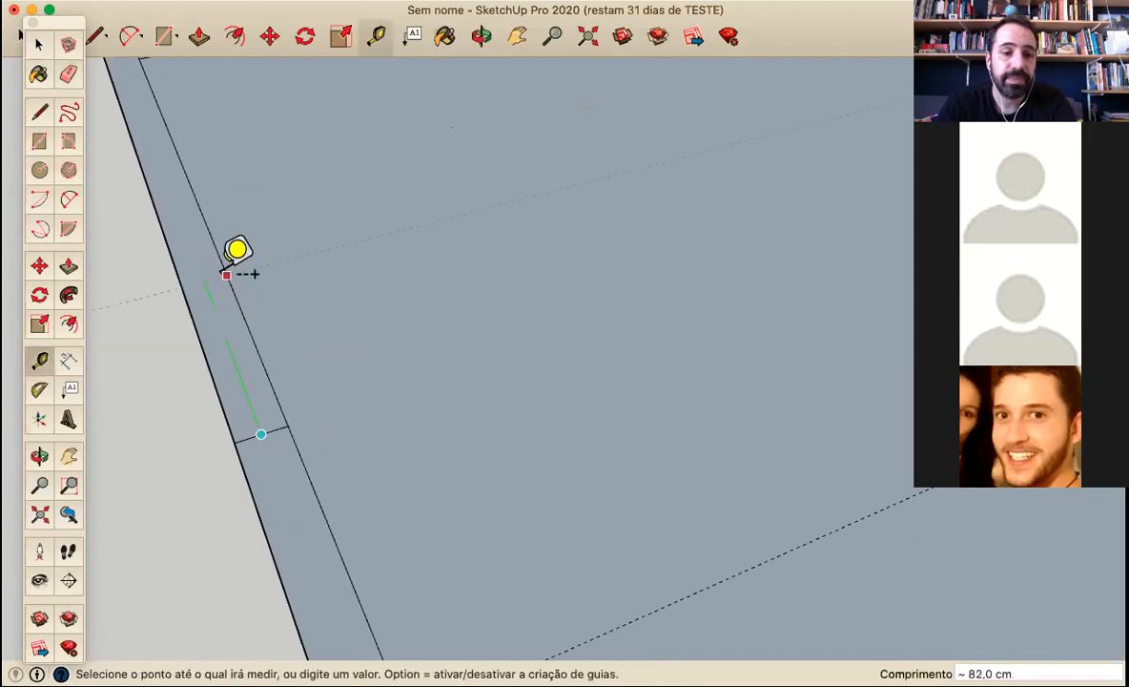
pyautogui.write('1')
pyautogui.press('Return')
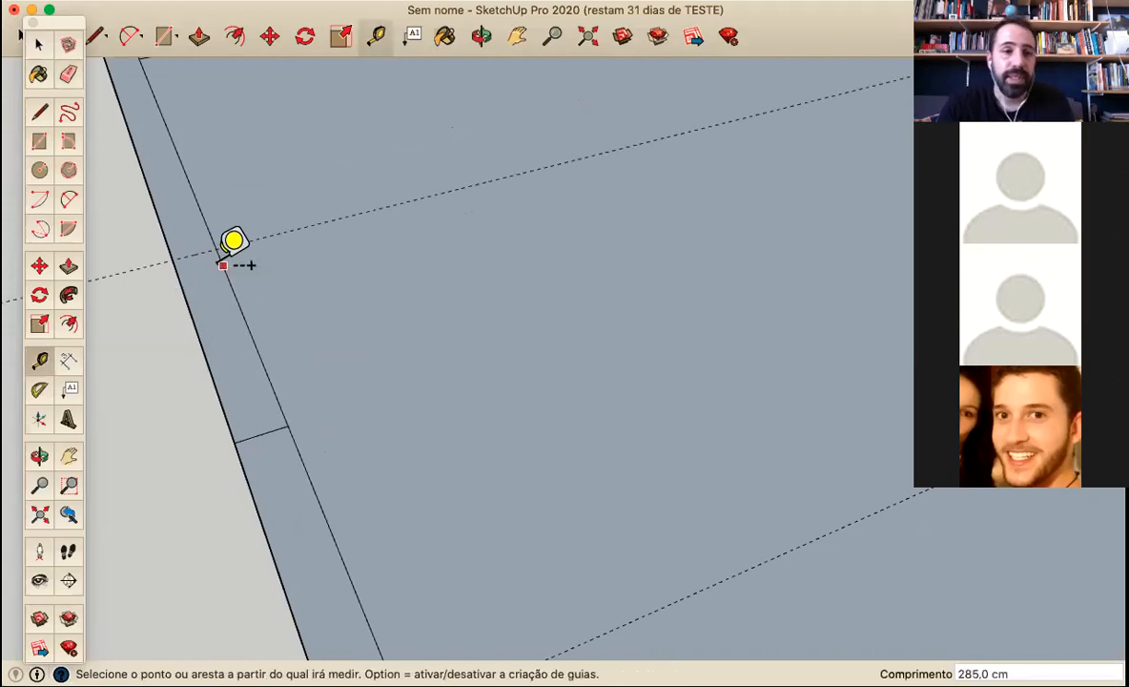
# Draw a line across the border strip along each of the two guides and erase the midpoint line between them
pyautogui.scroll(-5, 235, 259)
pyautogui.click(30, 128)
pyautogui.click(35, 107)
pyautogui.click(193, 272)
pyautogui.click(216, 267)
pyautogui.click(267, 476)
pyautogui.click(296, 467)
pyautogui.click(68, 73)
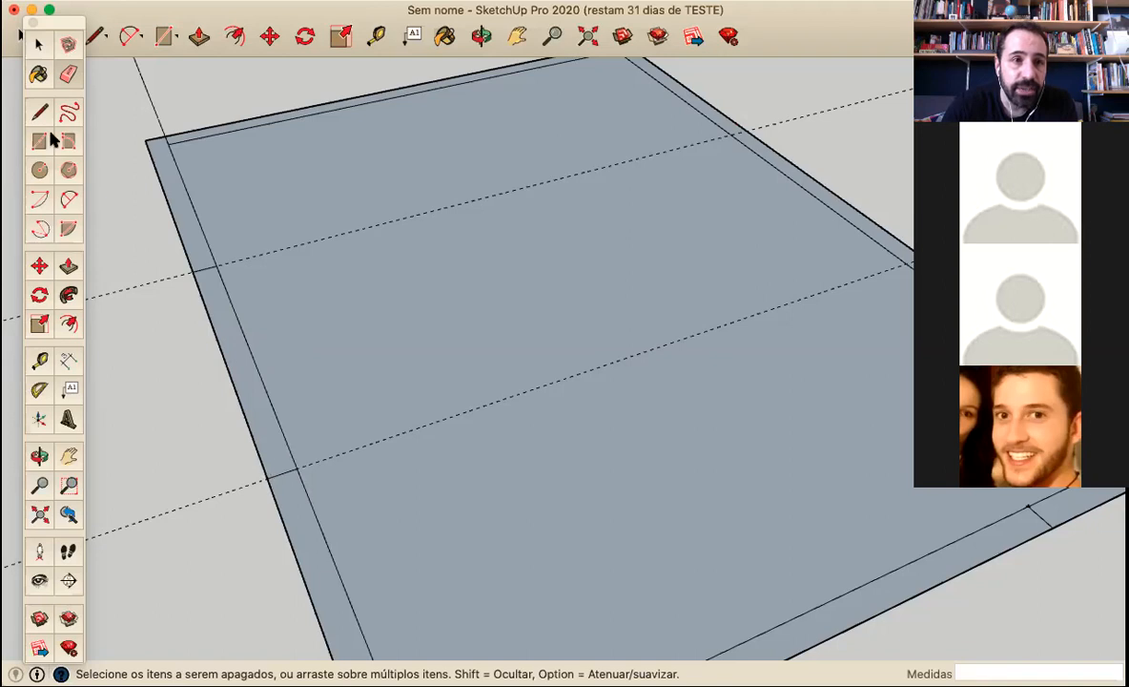
# Check how the long border is divided by selecting its parts, including the inner edge segment between the two guides
pyautogui.click(39, 44)
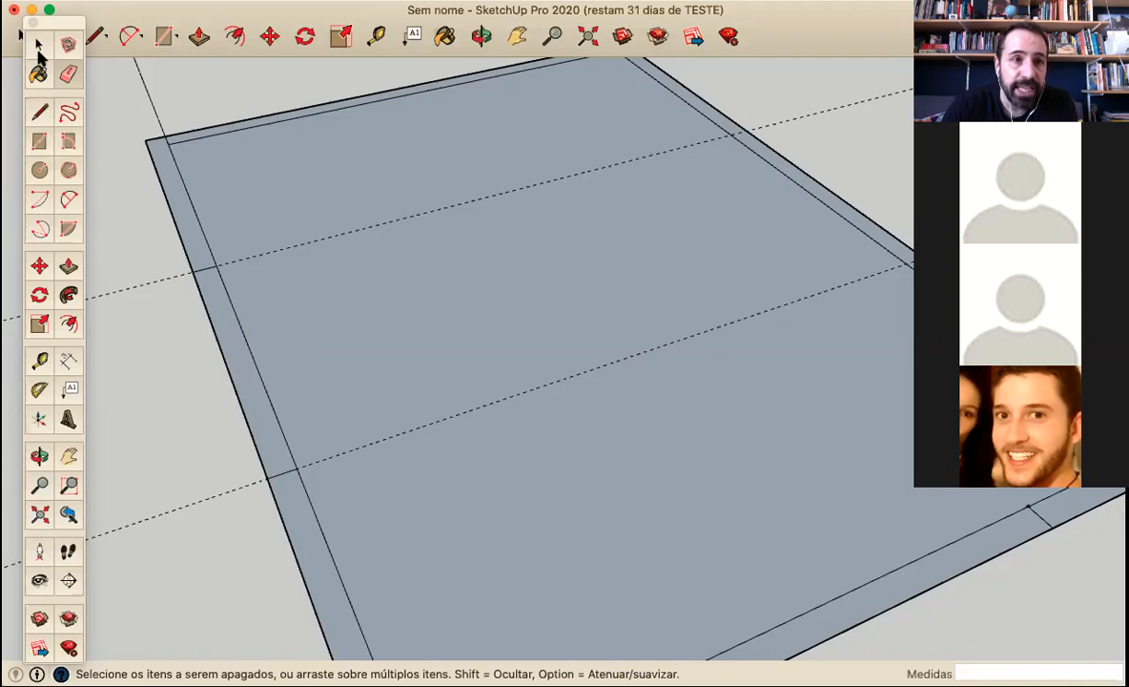
pyautogui.click(229, 377)
pyautogui.click(281, 515)
pyautogui.scroll(-2, 214, 257)
pyautogui.click(229, 297)
pyautogui.scroll(-4, 233, 276)
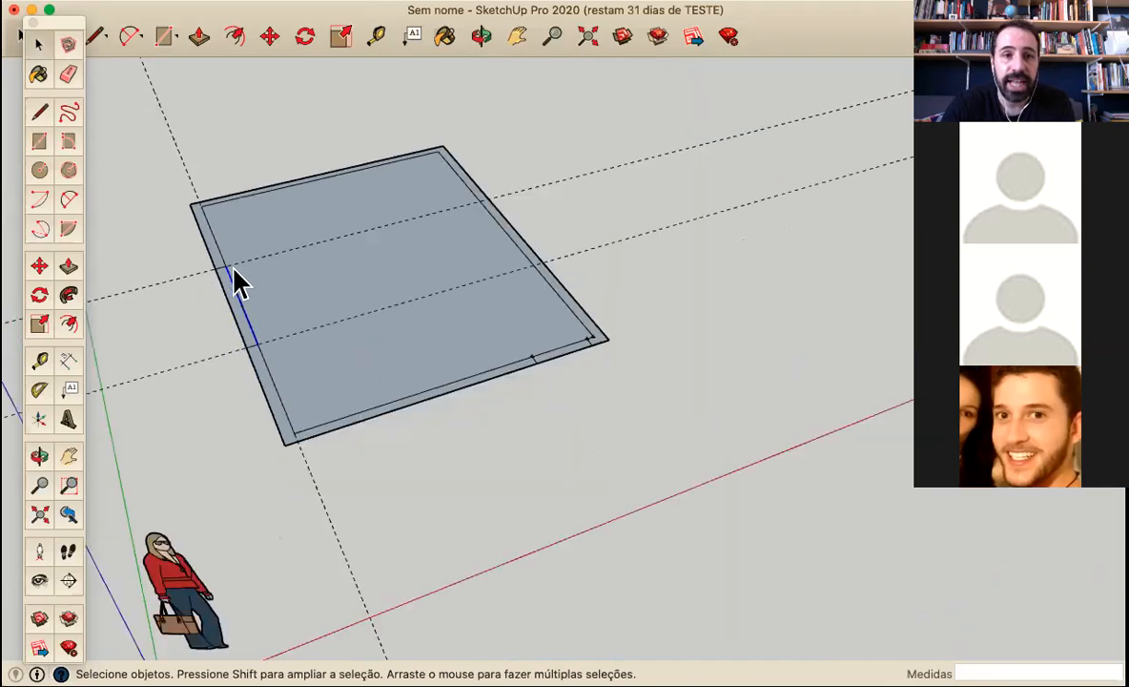
# Delete the guide line running along the long inner edge
pyautogui.click(185, 181)
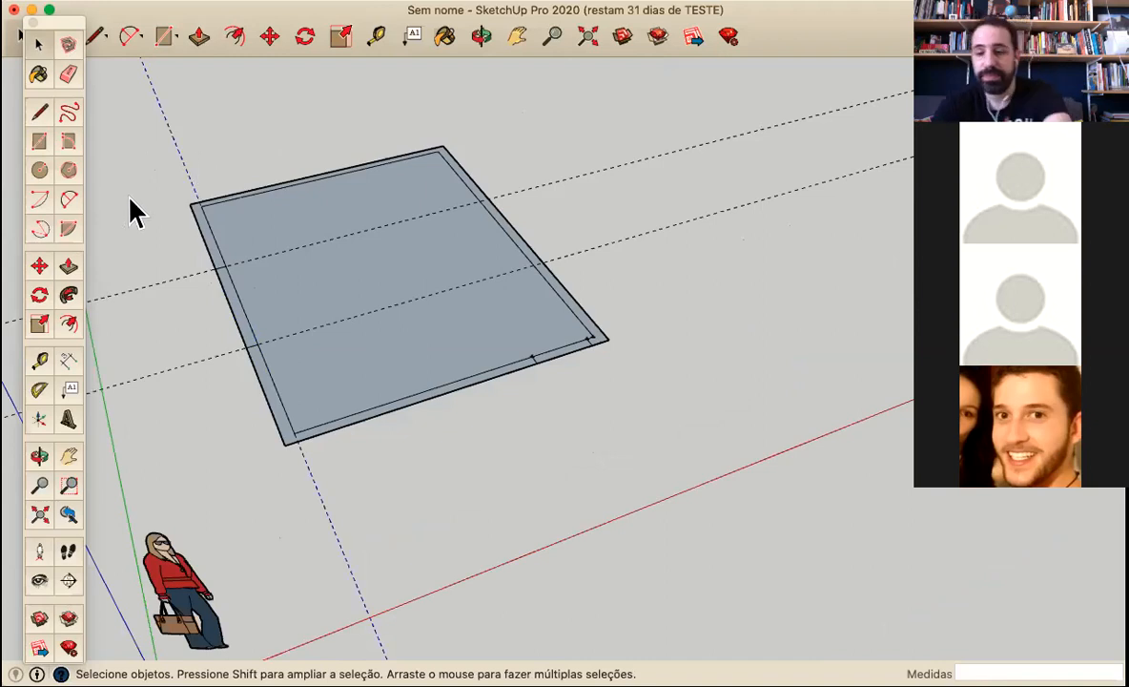
pyautogui.moveTo(140, 205); pyautogui.dragTo(265, 293, button='middle')
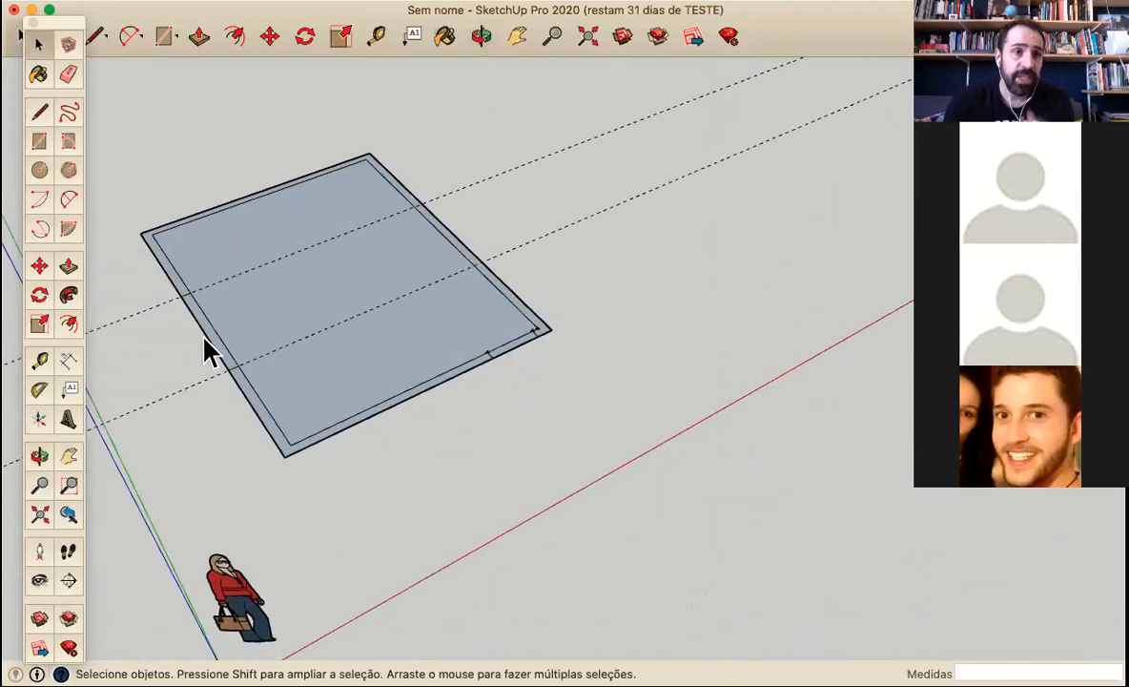
# Raise the border face around the front corner nearest the human figure into walls 275 cm high with Push/Pull
pyautogui.click(67, 267)
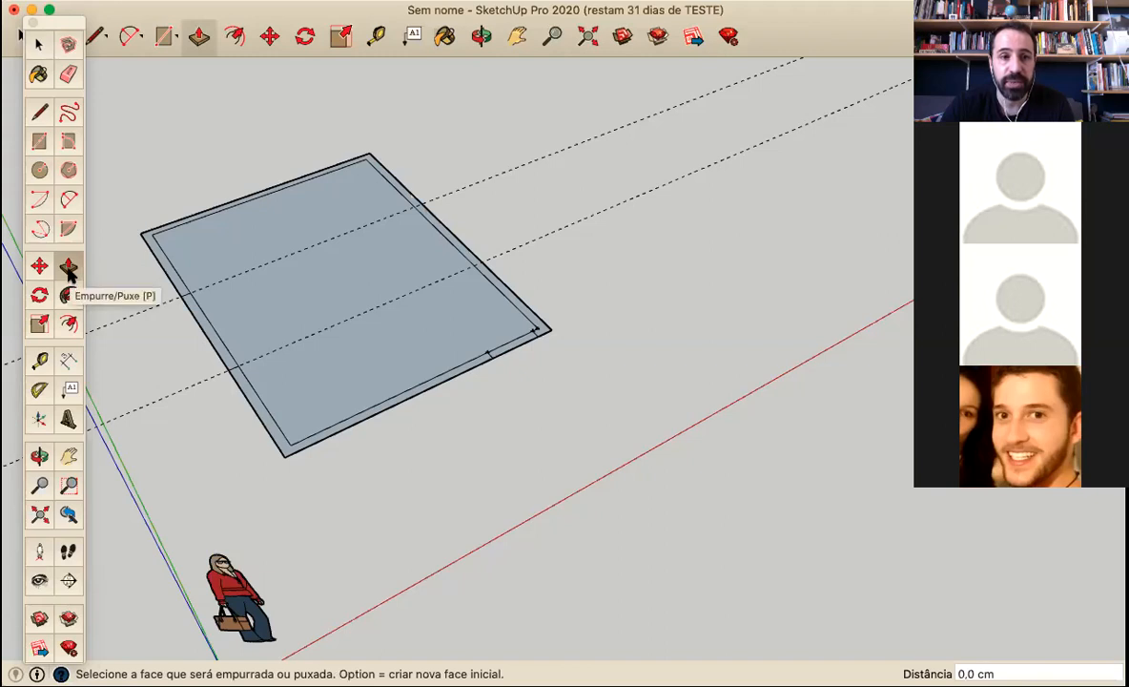
pyautogui.click(270, 444)
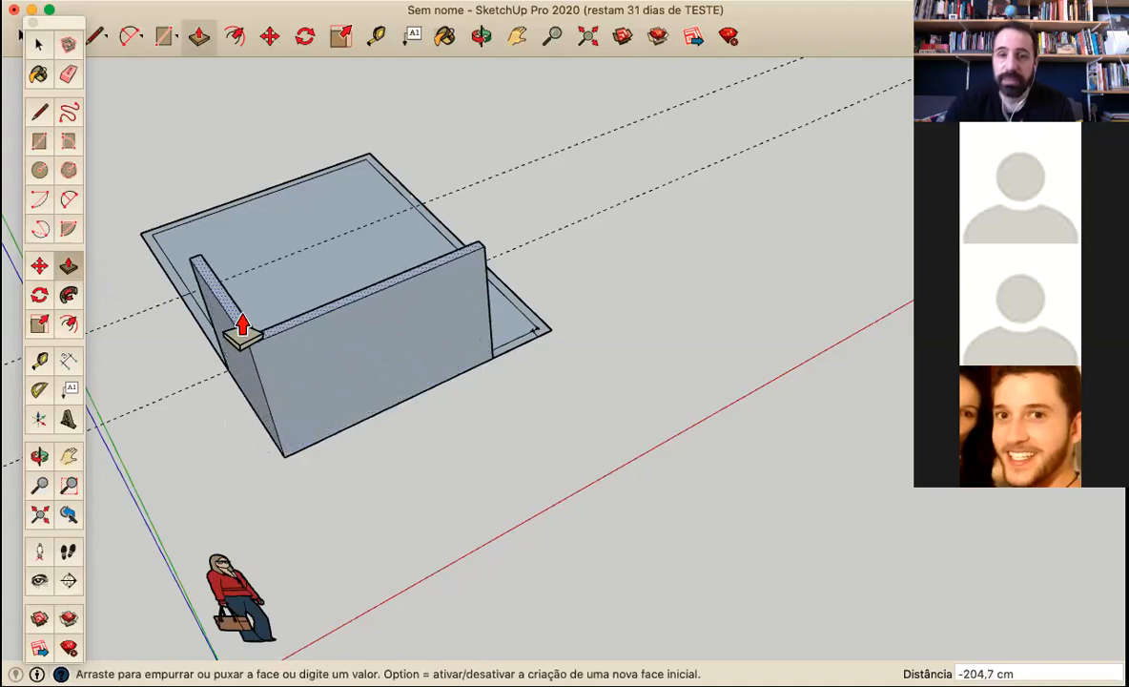
pyautogui.write('27')
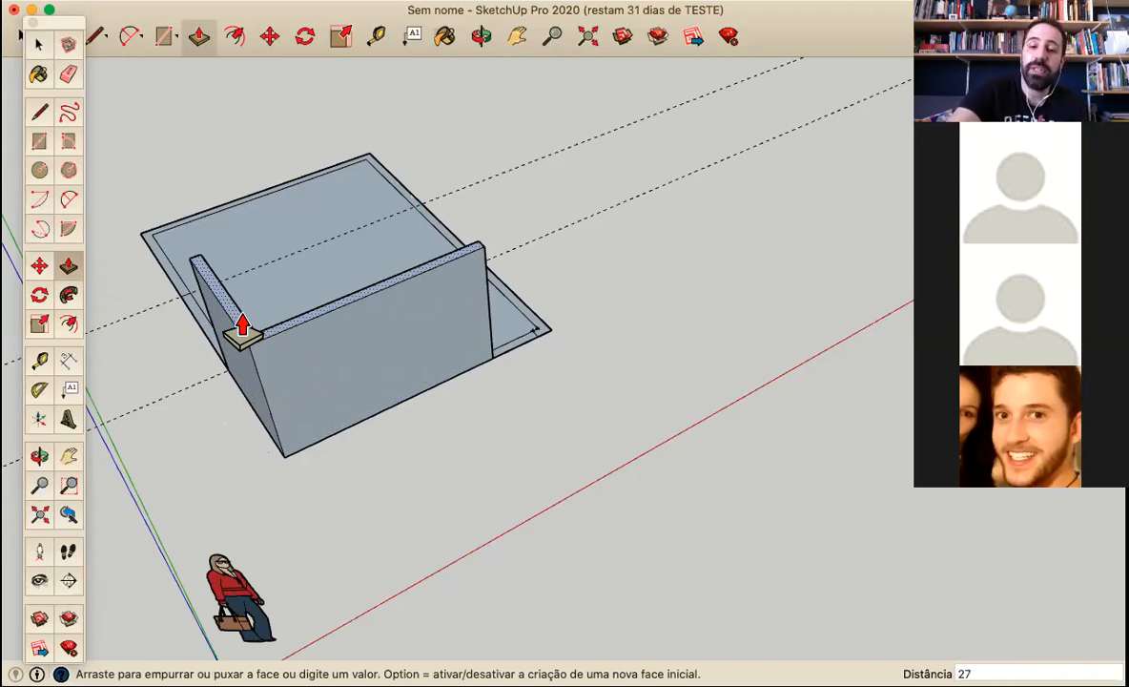
pyautogui.write('5')
pyautogui.press('Return')
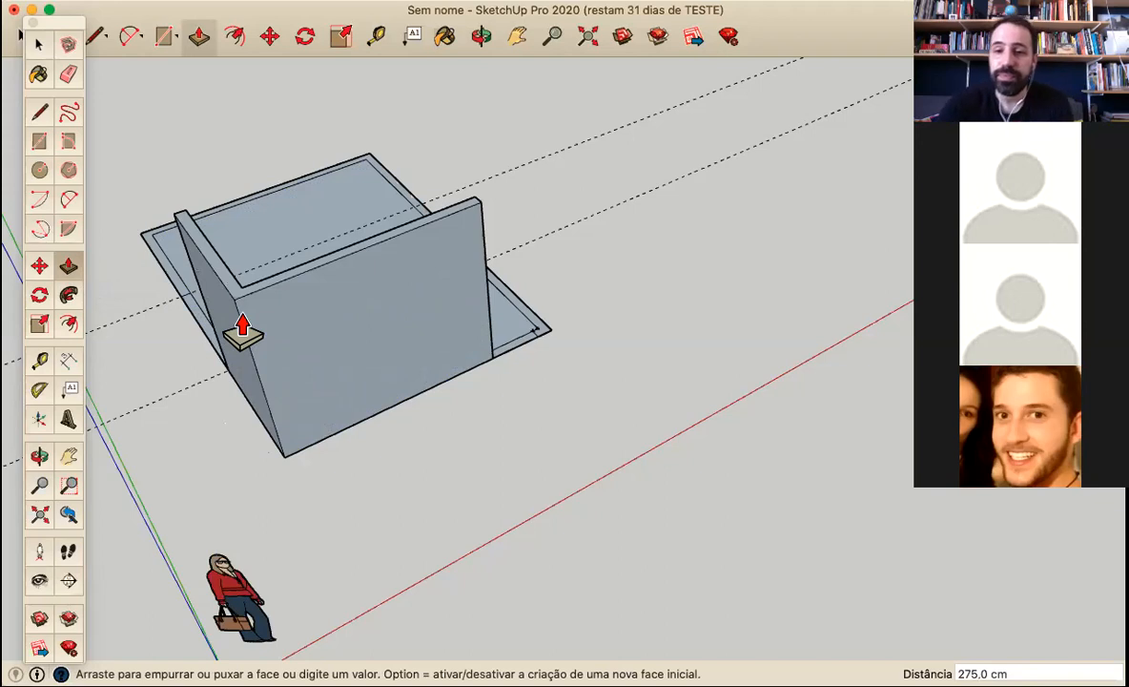
# Push/Pull the remaining wall face upward, matching its height to the top corner of the first wall
pyautogui.press('o')
pyautogui.moveTo(377, 467); pyautogui.dragTo(688, 371)
pyautogui.press('p')
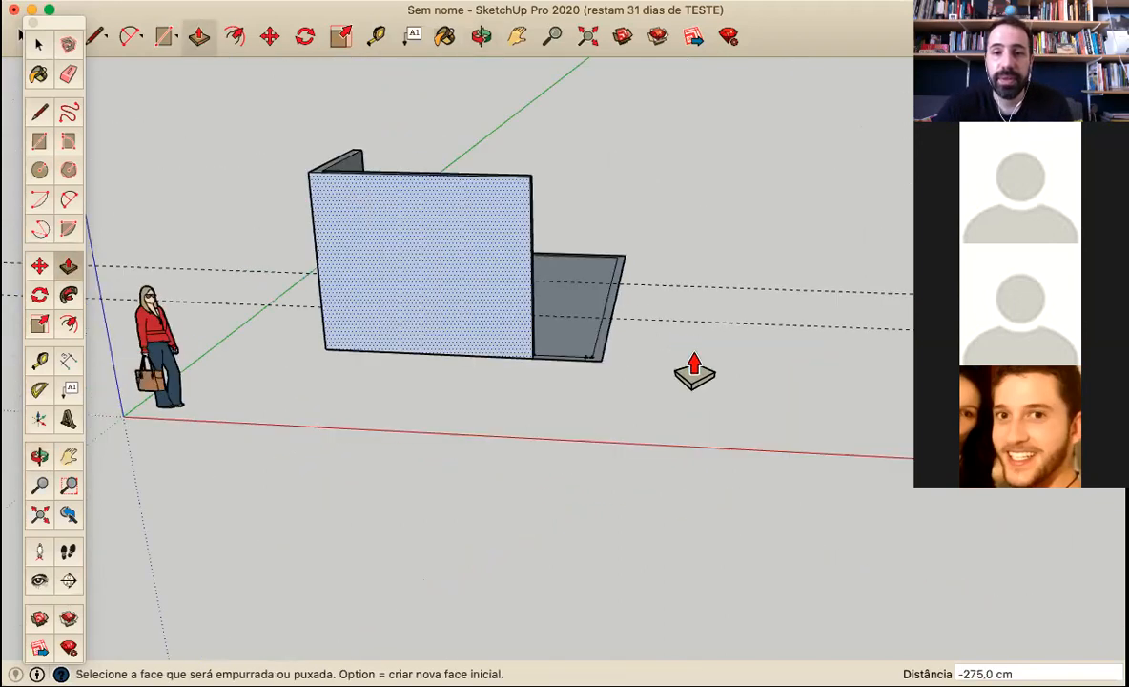
pyautogui.click(591, 355)
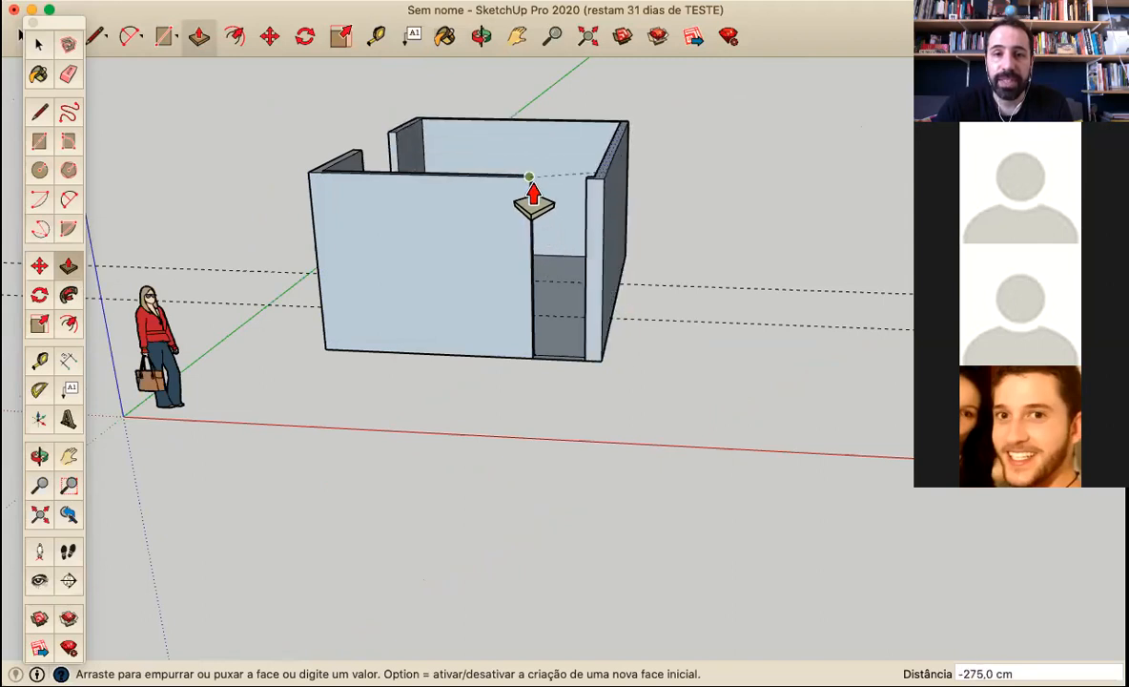
pyautogui.click(532, 202)
# Inspect the raised walls and the two openings from several sides
pyautogui.moveTo(532, 202); pyautogui.dragTo(227, 328, button='middle')
pyautogui.moveTo(636, 404); pyautogui.dragTo(617, 307, button='middle')
pyautogui.moveTo(431, 439); pyautogui.dragTo(579, 189, button='middle')
pyautogui.moveTo(530, 417); pyautogui.dragTo(640, 497, button='middle')
pyautogui.press('o')
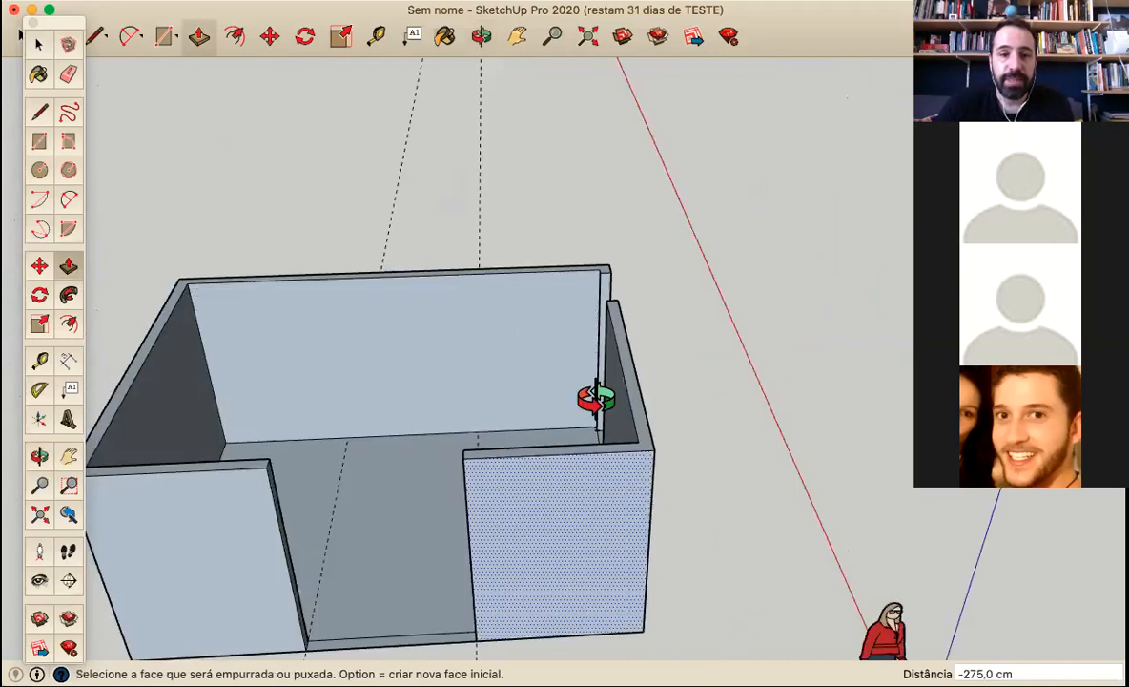
pyautogui.moveTo(595, 399); pyautogui.dragTo(537, 330)
pyautogui.moveTo(176, 506); pyautogui.dragTo(577, 456, button='middle')
pyautogui.scroll(-2, 436, 615)
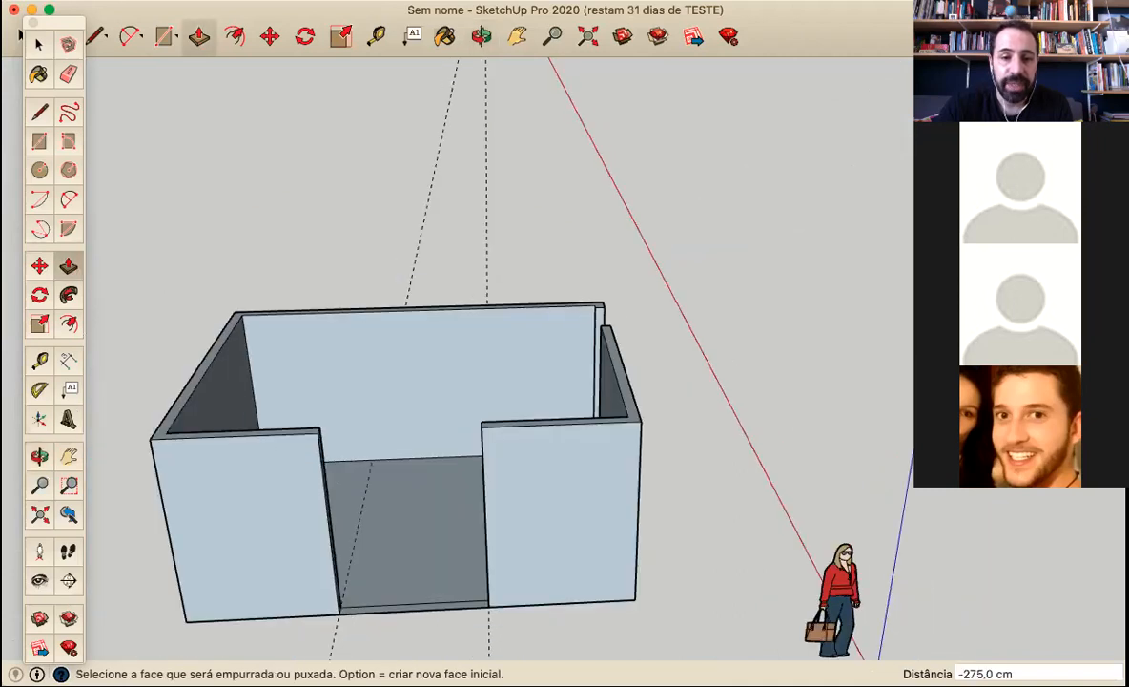
# Raise the border strip inside the front opening 110 cm with Push/Pull to form a window sill wall
pyautogui.scroll(3, 428, 644)
pyautogui.scroll(1, 429, 606)
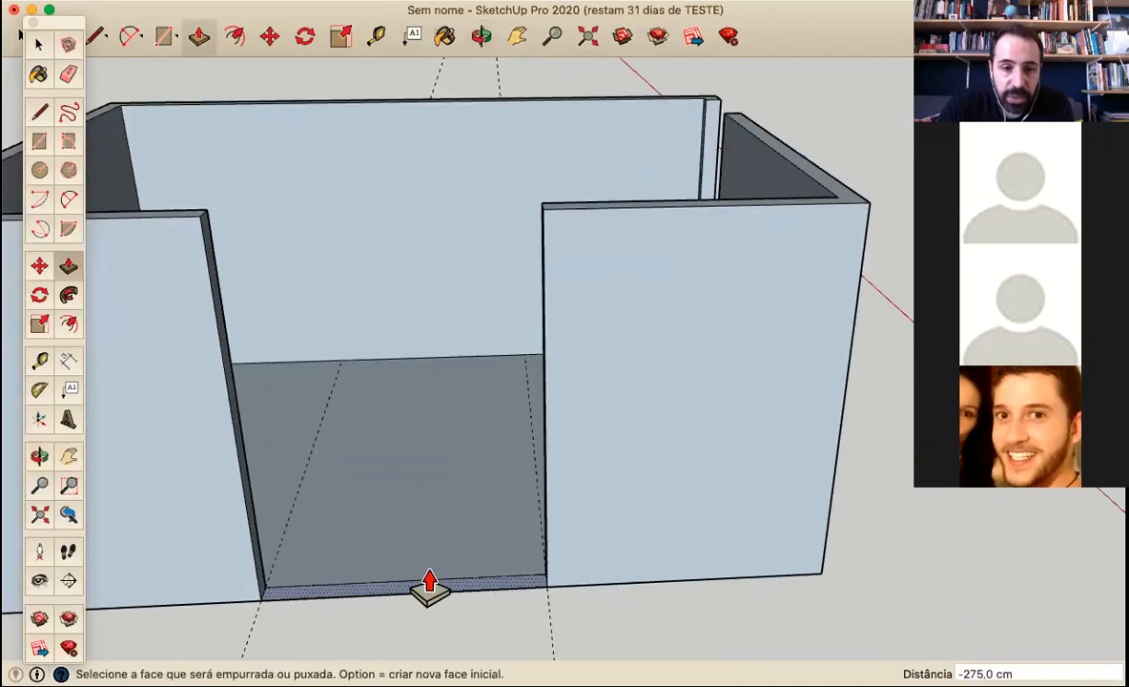
pyautogui.click(429, 588)
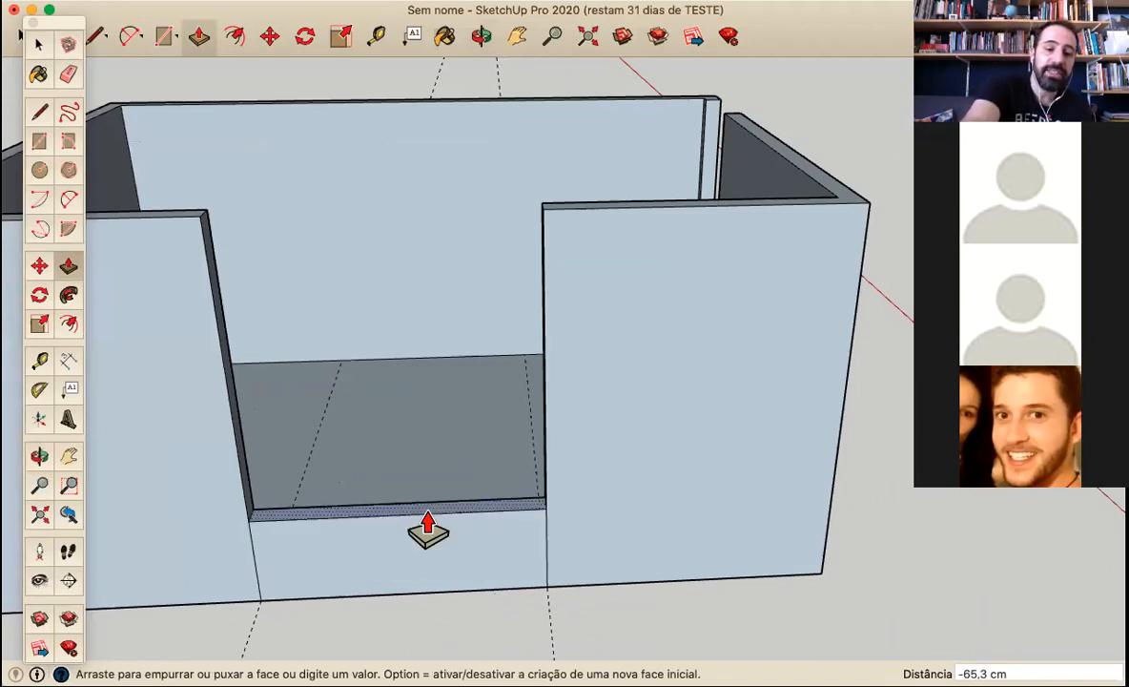
pyautogui.write('11')
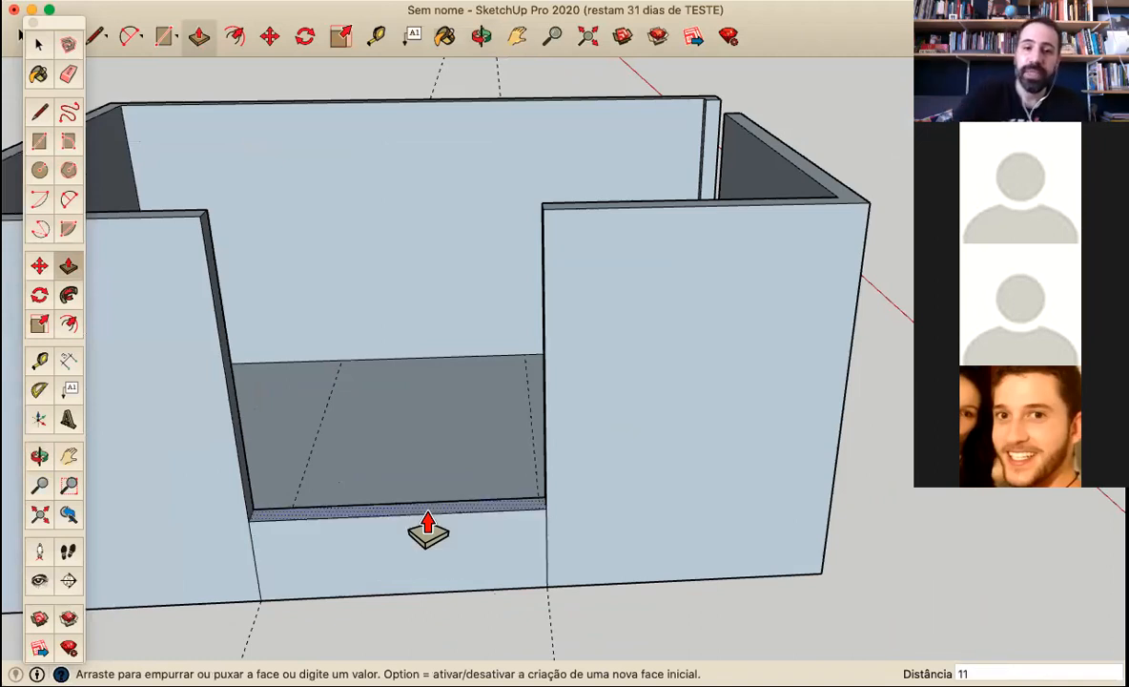
pyautogui.write('0')
pyautogui.press('Return')
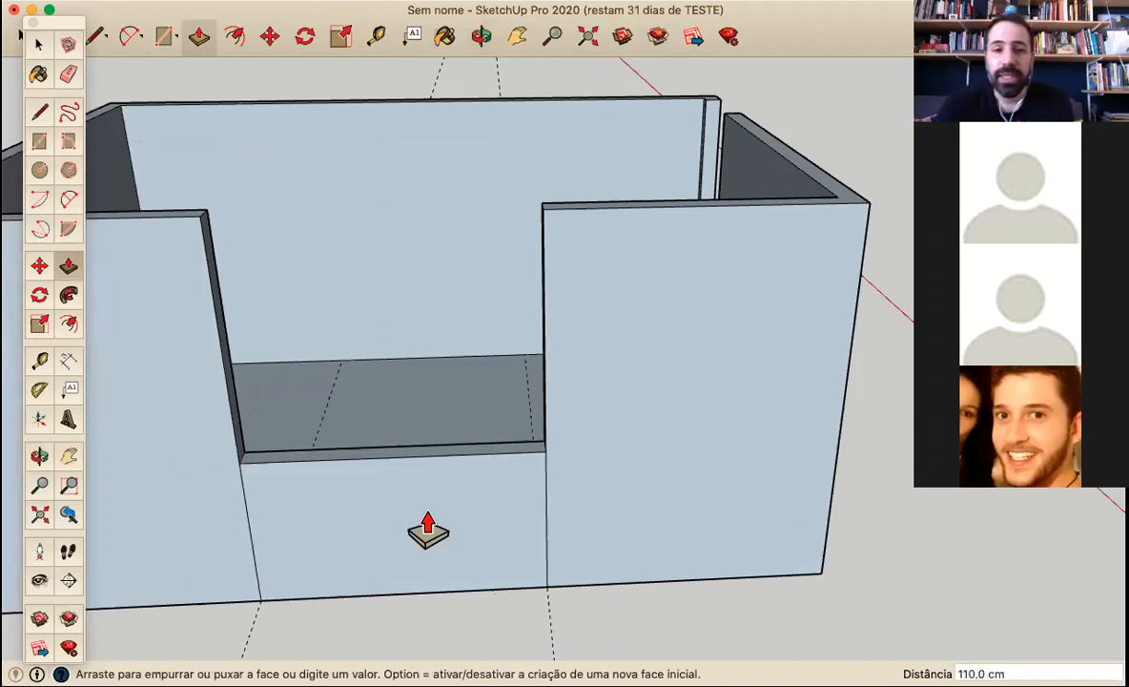
# Erase the vertical seam lines between the sill wall and the neighbouring walls on the outside face
pyautogui.click(65, 73)
pyautogui.click(547, 502)
pyautogui.moveTo(640, 441)
pyautogui.mouseDown(button='middle')
pyautogui.moveTo(582, 489)
pyautogui.moveTo(201, 613)
pyautogui.moveTo(345, 403)
pyautogui.mouseUp(button='middle')
pyautogui.moveTo(101, 378); pyautogui.dragTo(360, 322, button='middle')
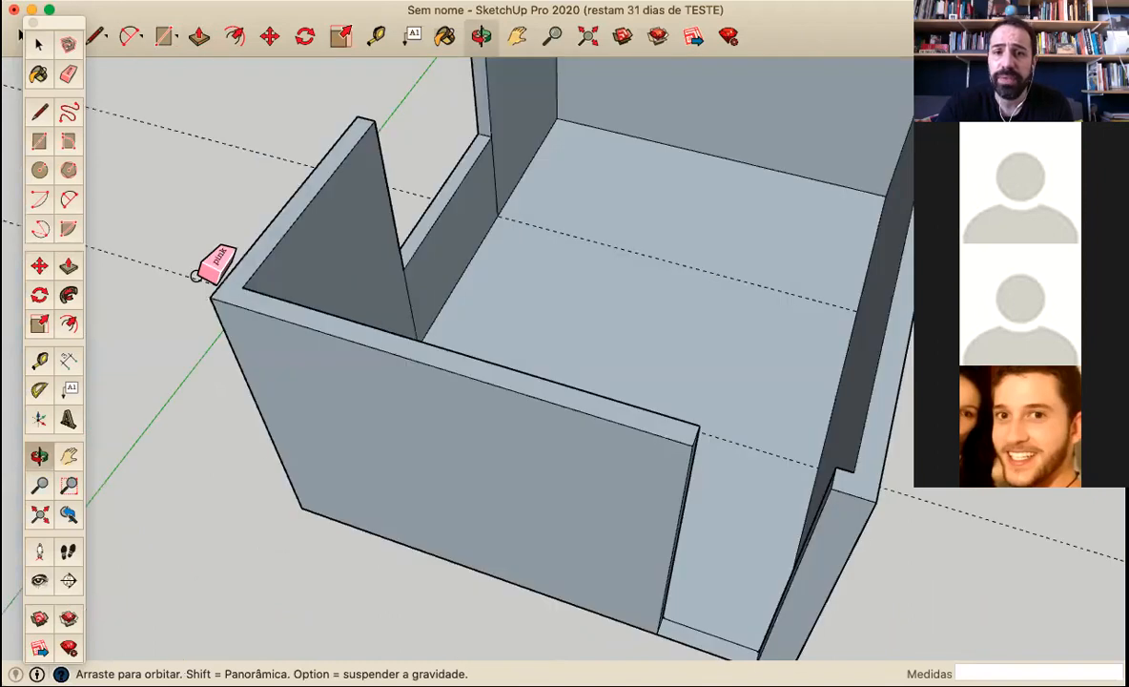
pyautogui.moveTo(198, 276); pyautogui.dragTo(232, 287, button='middle')
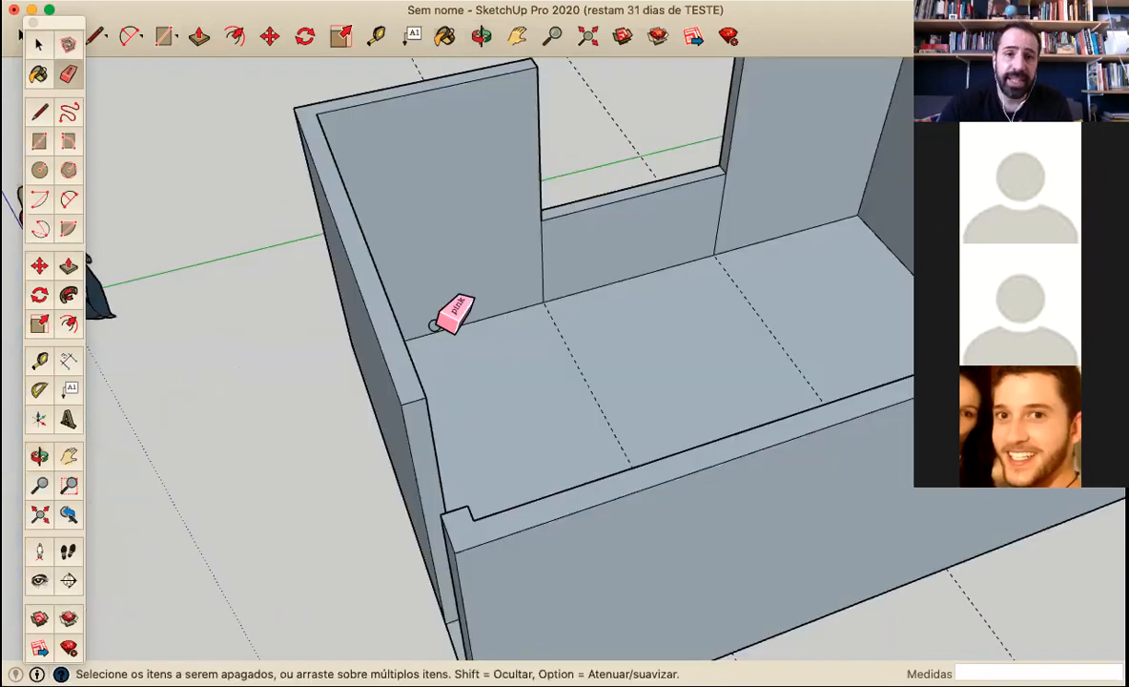
pyautogui.click(67, 265)
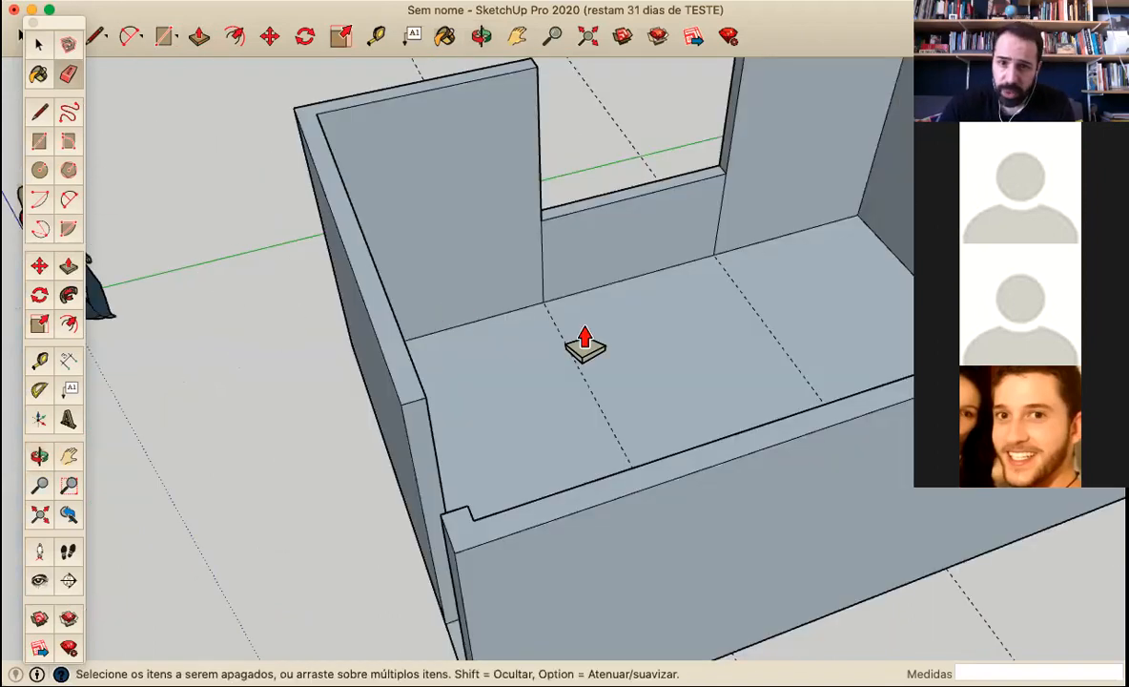
pyautogui.moveTo(745, 323); pyautogui.dragTo(547, 287, button='middle')
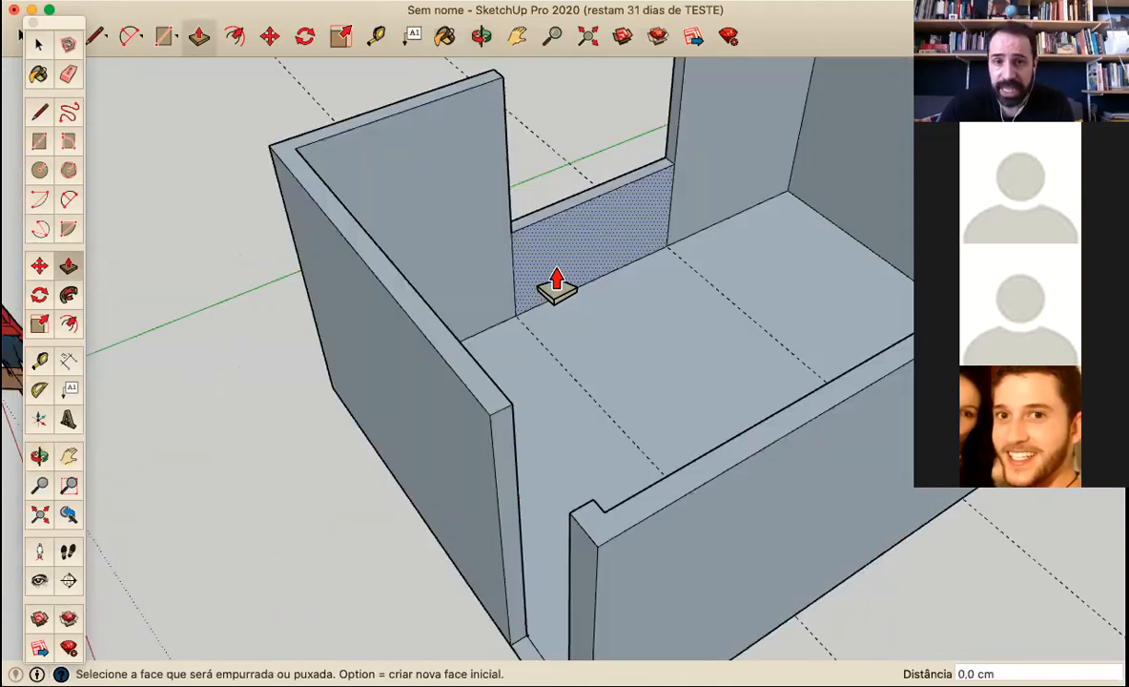
pyautogui.click(557, 286)
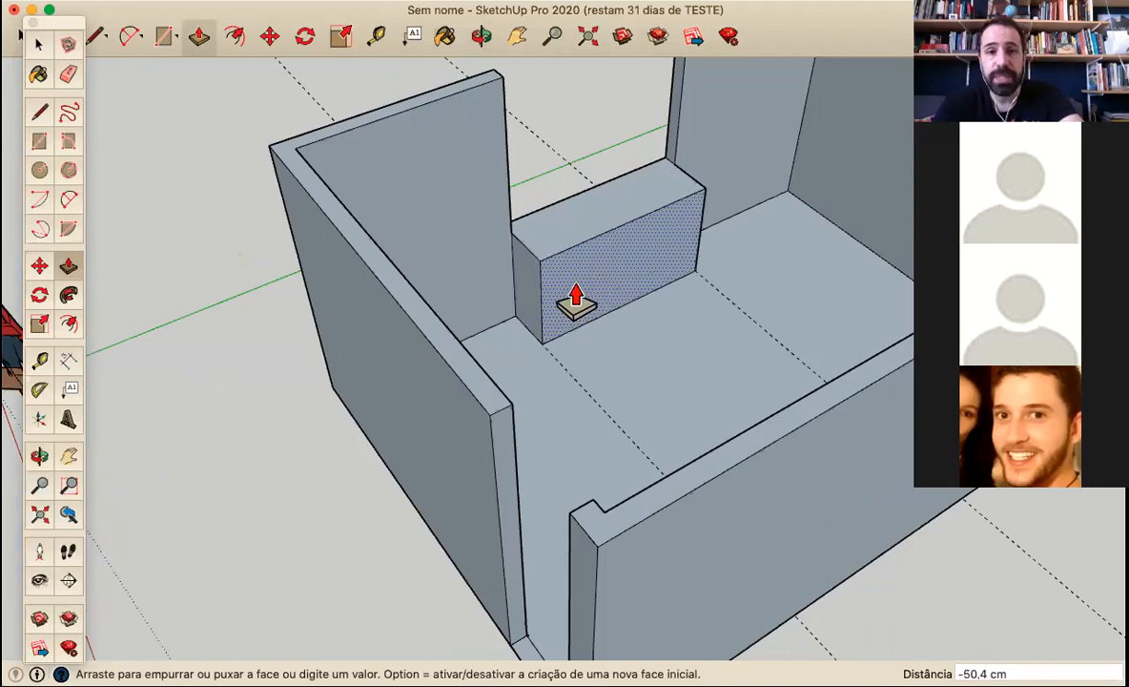
pyautogui.press('Escape')
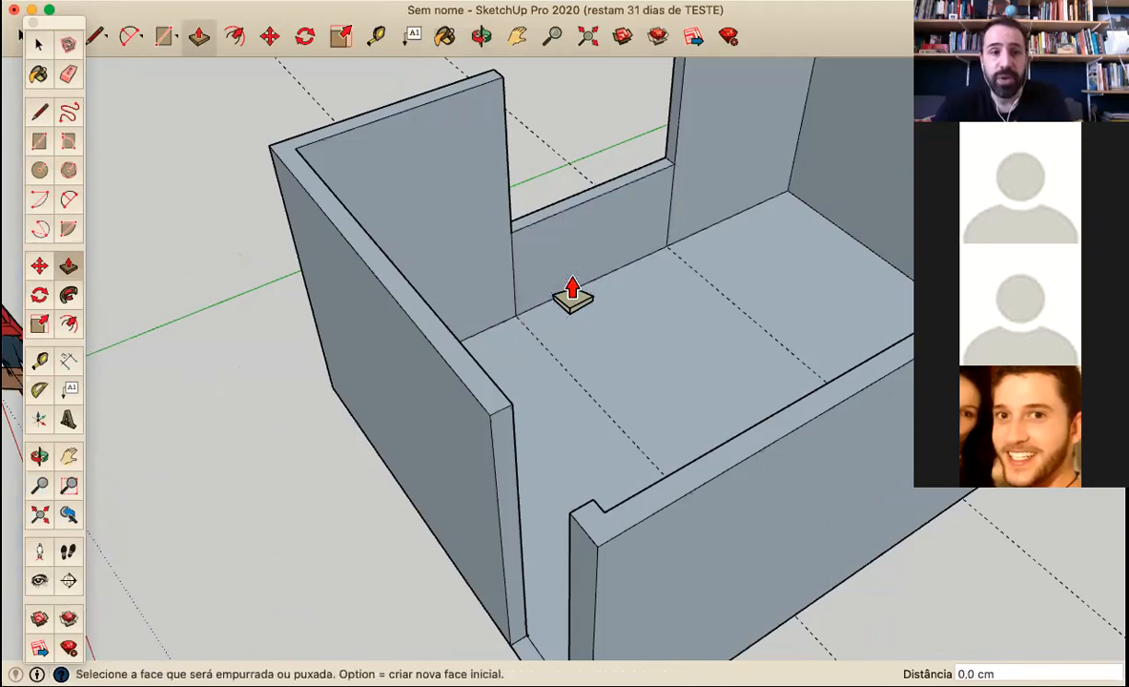
# Erase the vertical seam lines beside the sill wall on the room's inner face
pyautogui.click(68, 75)
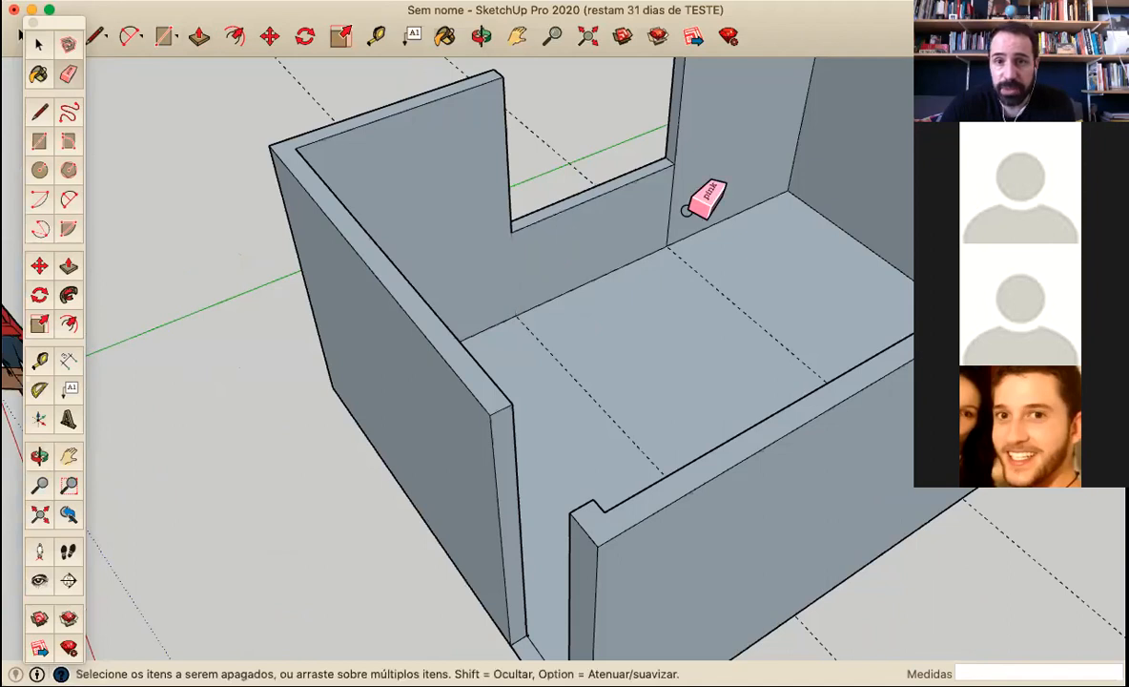
pyautogui.scroll(-2, 537, 368)
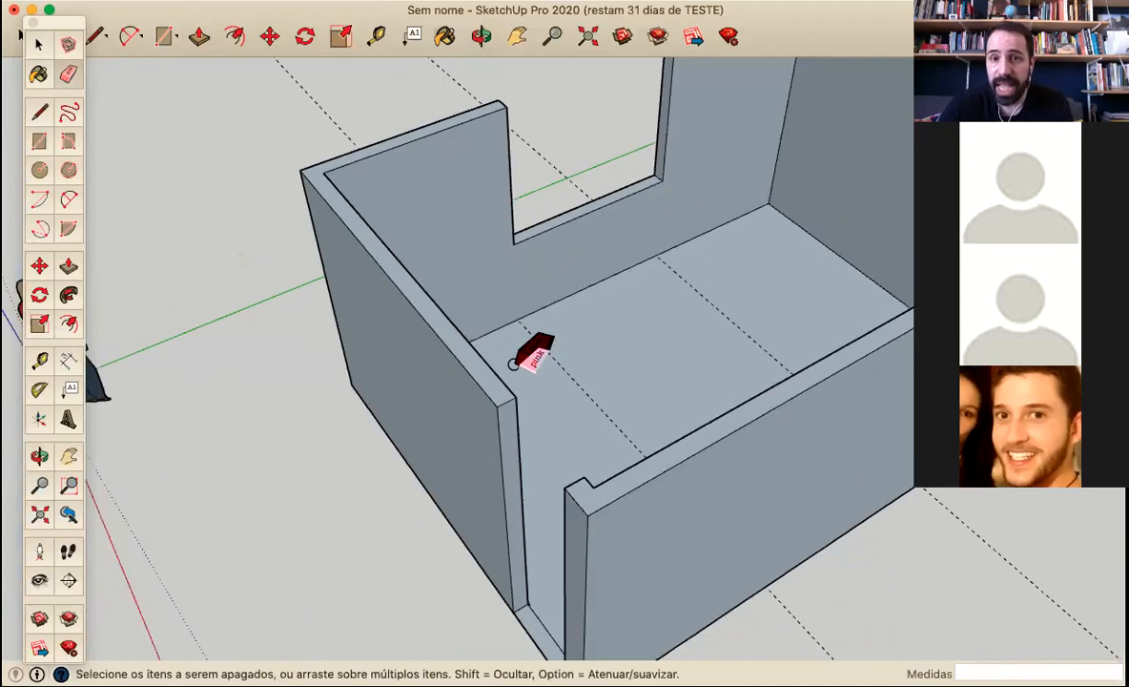
pyautogui.scroll(-2, 537, 362)
# Draw a 200 × 15 cm rectangle across the top of the window opening, between opposite corners of the wall ends
pyautogui.moveTo(463, 307); pyautogui.dragTo(529, 391, button='middle')
pyautogui.moveTo(575, 361)
pyautogui.mouseDown(button='middle')
pyautogui.moveTo(696, 234)
pyautogui.moveTo(39, 228)
pyautogui.mouseUp(button='middle')
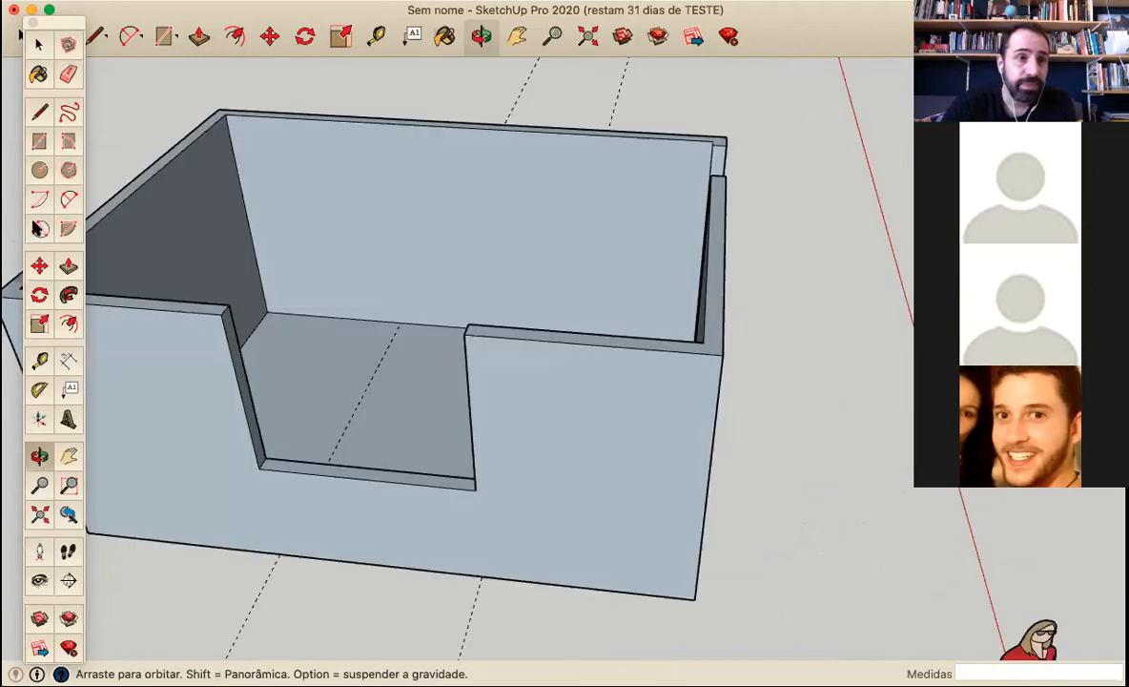
pyautogui.click(39, 143)
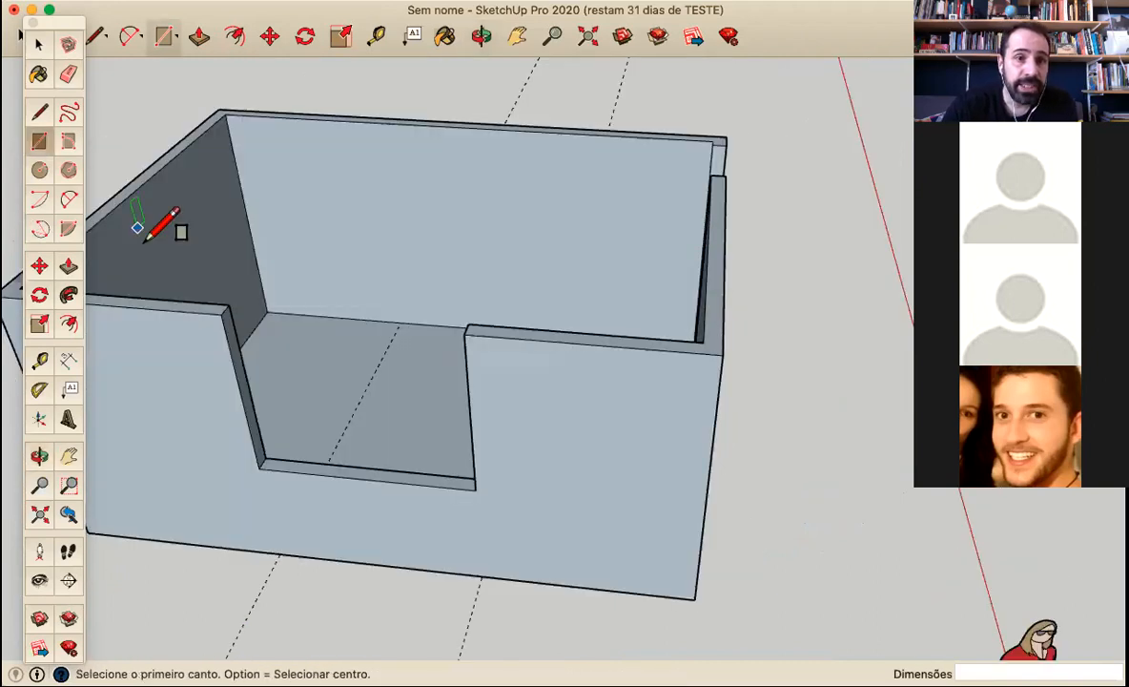
pyautogui.click(221, 314)
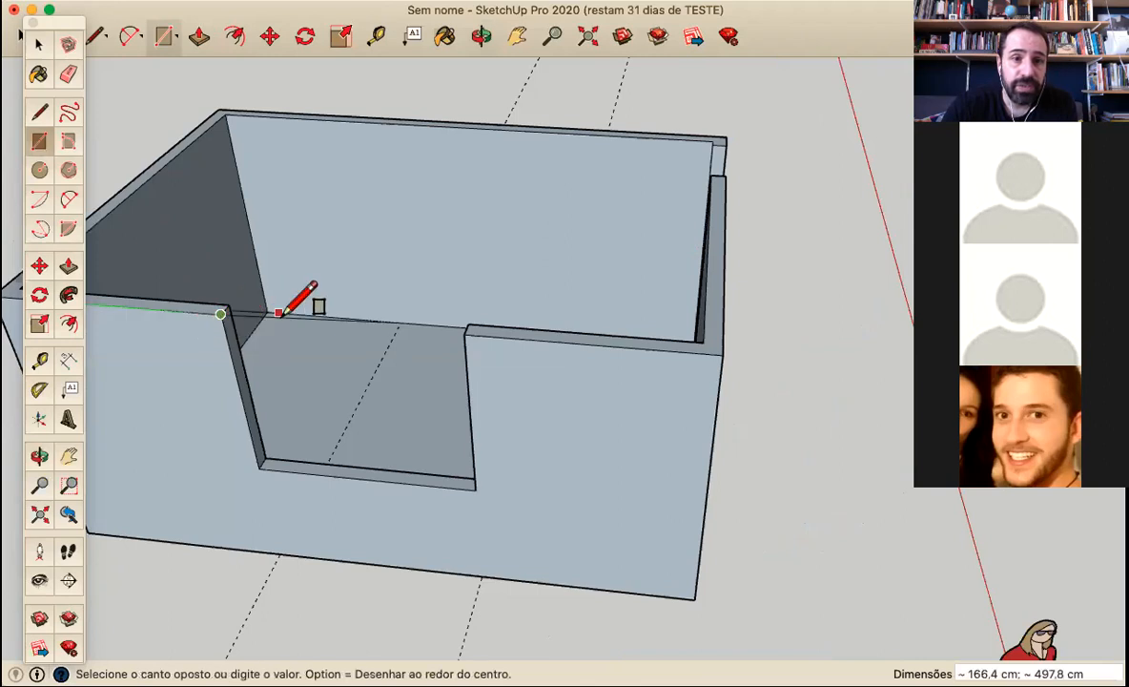
pyautogui.click(468, 325)
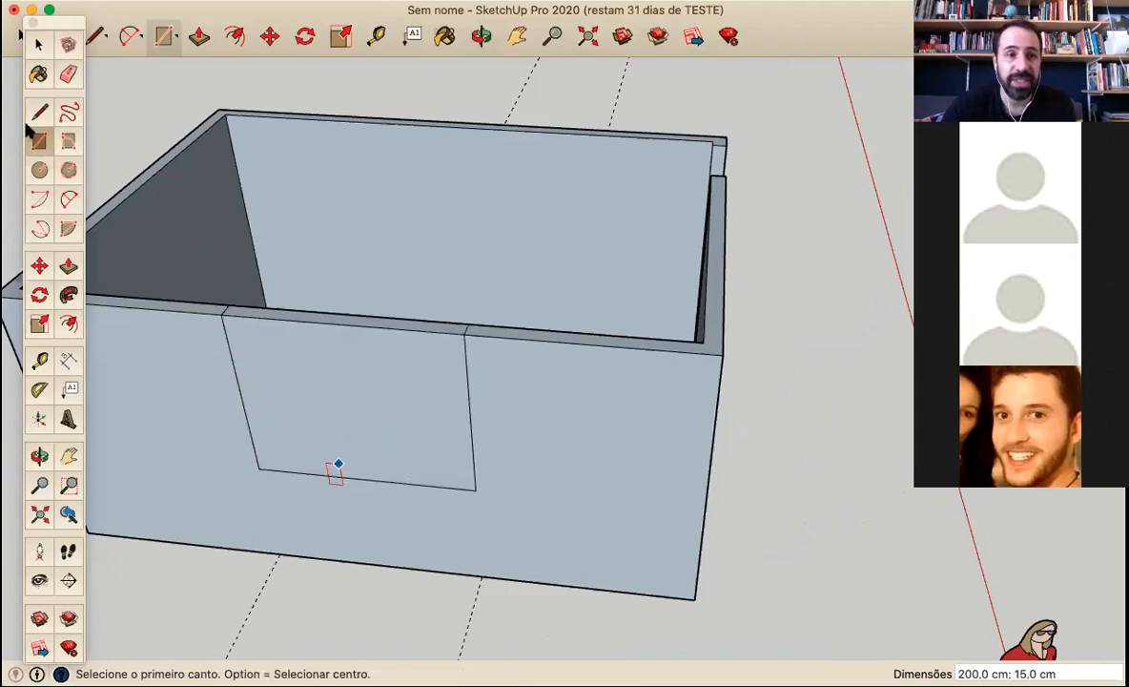
# Delete the outer face that fills the window opening
pyautogui.click(40, 46)
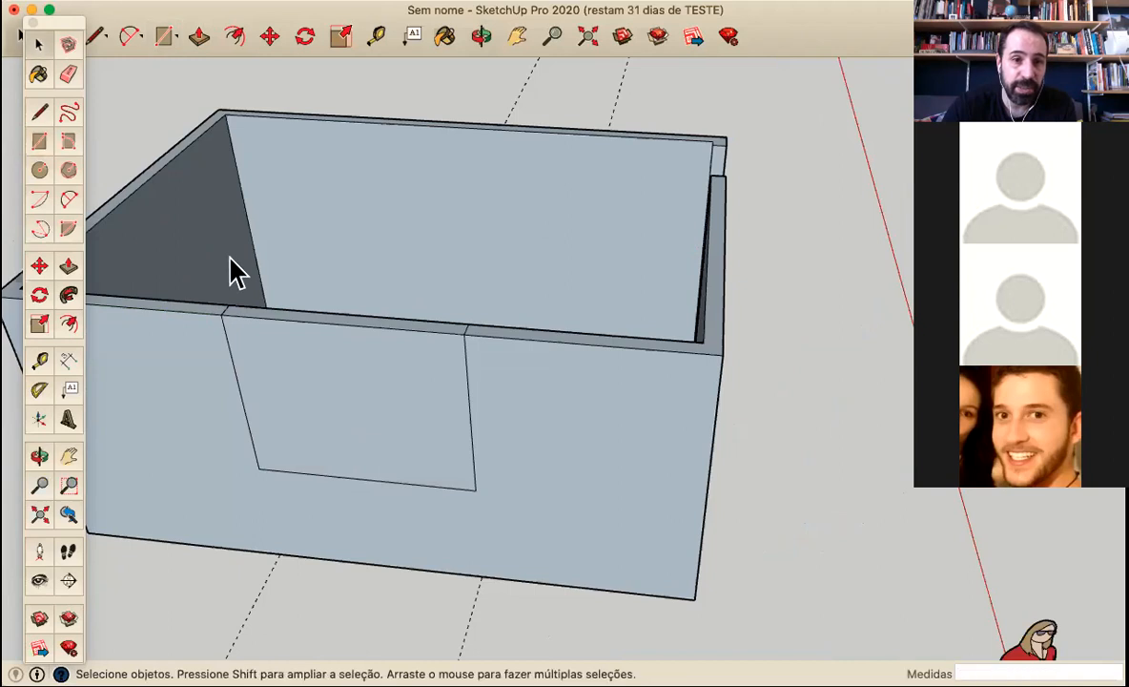
pyautogui.click(329, 394)
pyautogui.press('Delete')
pyautogui.moveTo(326, 379); pyautogui.dragTo(238, 191, button='middle')
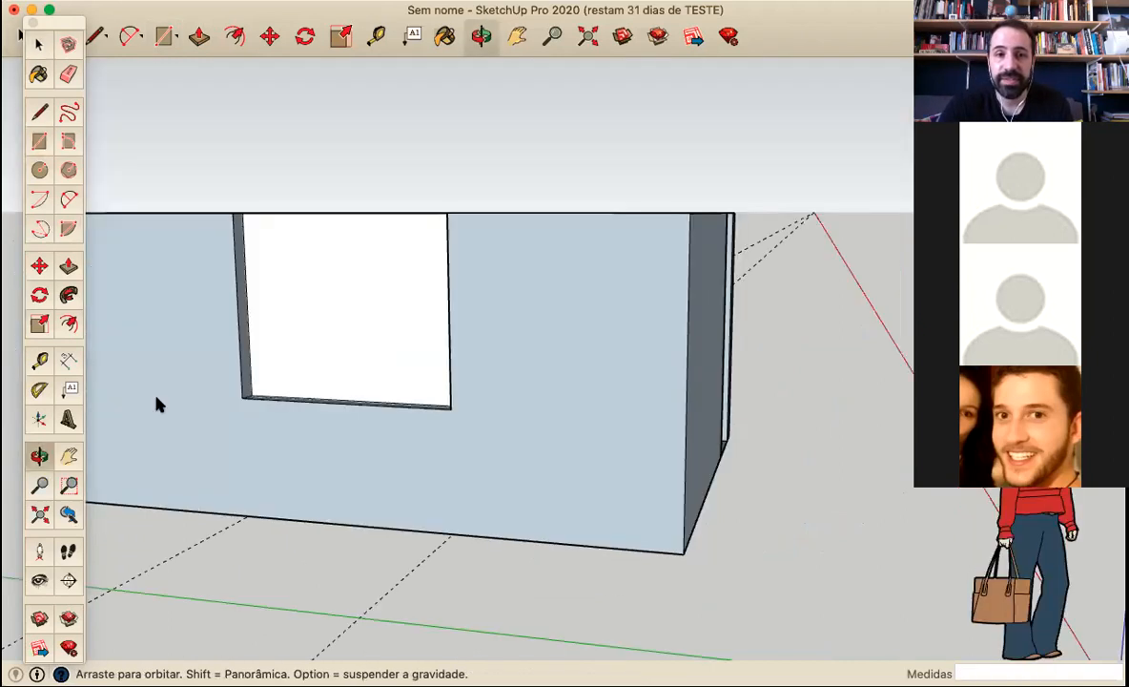
pyautogui.moveTo(155, 396); pyautogui.dragTo(298, 313, button='middle')
pyautogui.moveTo(371, 293); pyautogui.dragTo(198, 280, button='middle')
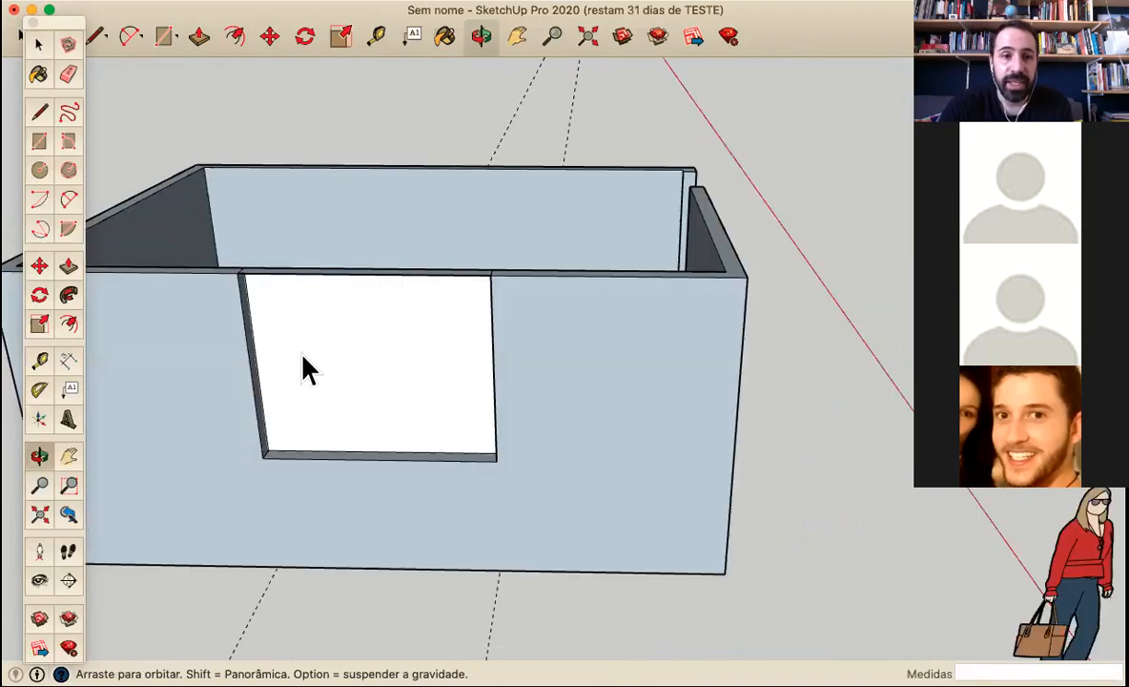
pyautogui.scroll(2, 298, 370)
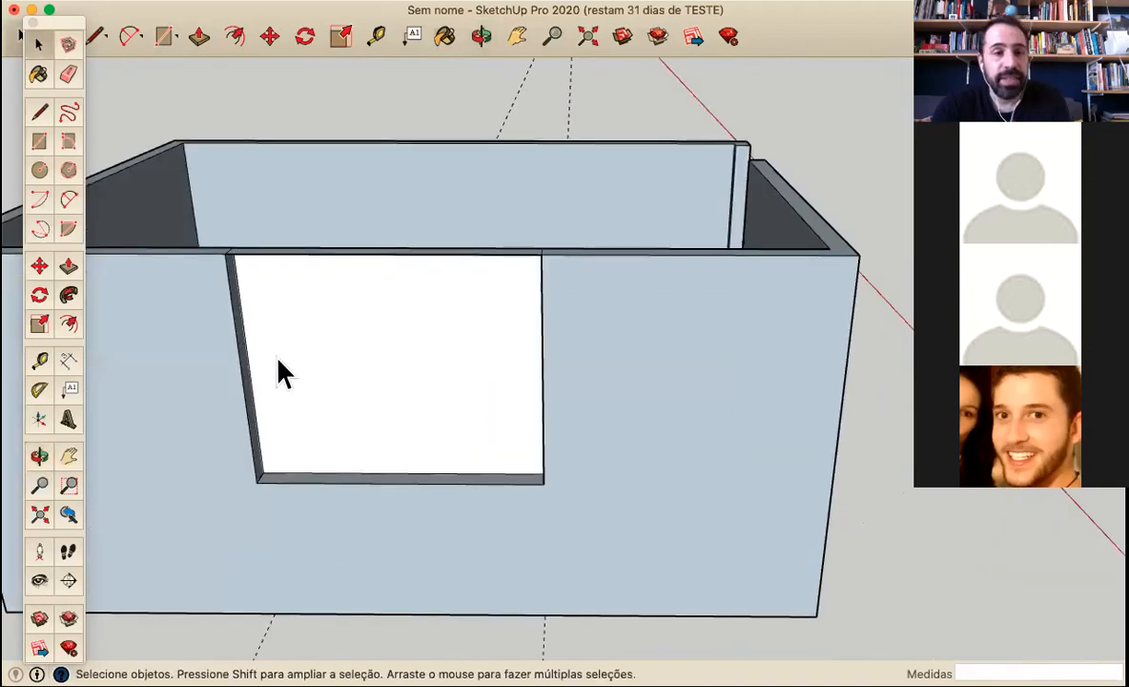
# Try to mark a point 120 cm above the window opening's lower outer corner with the Tape Measure
pyautogui.click(67, 266)
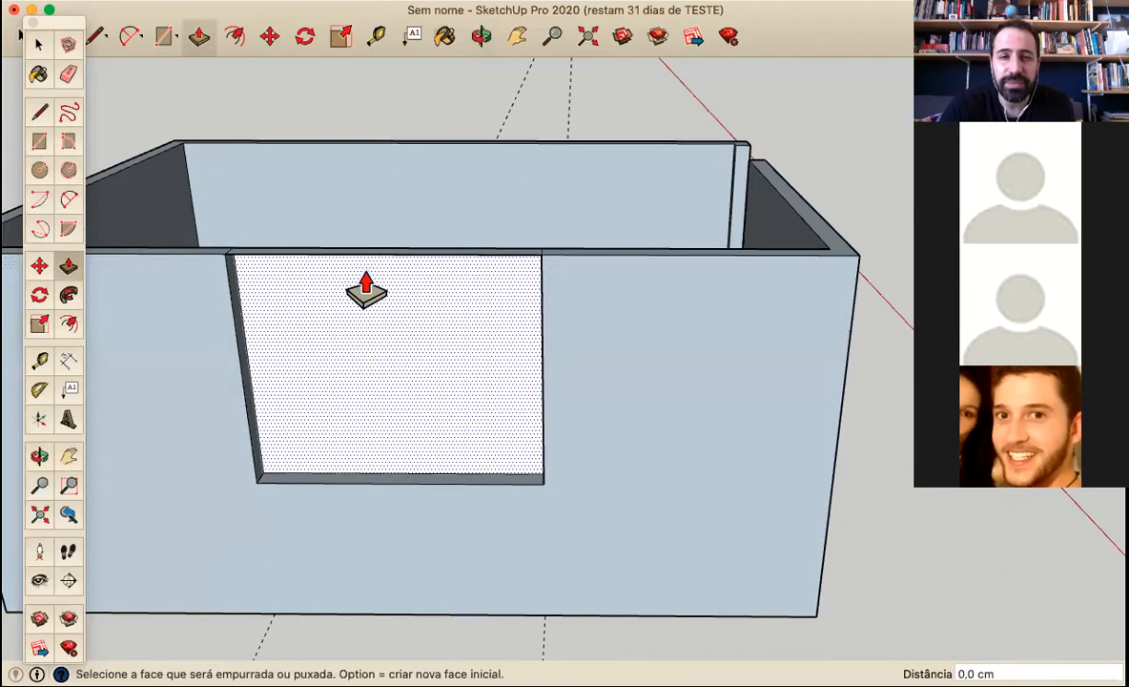
pyautogui.click(39, 360)
pyautogui.click(543, 484)
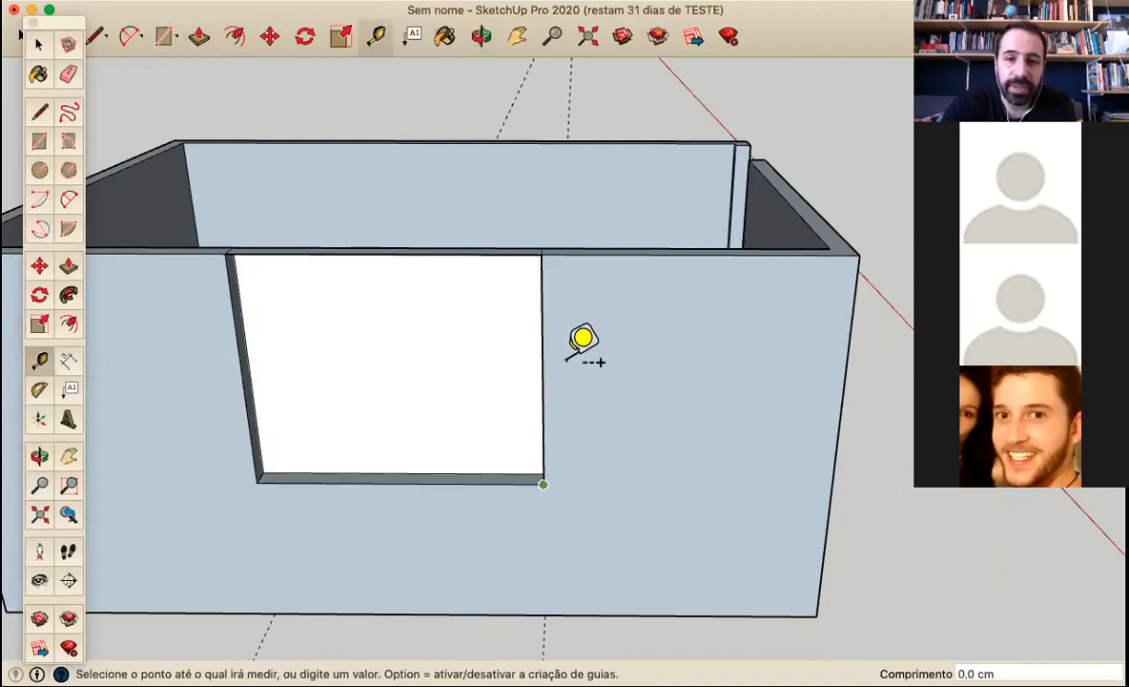
pyautogui.write('120')
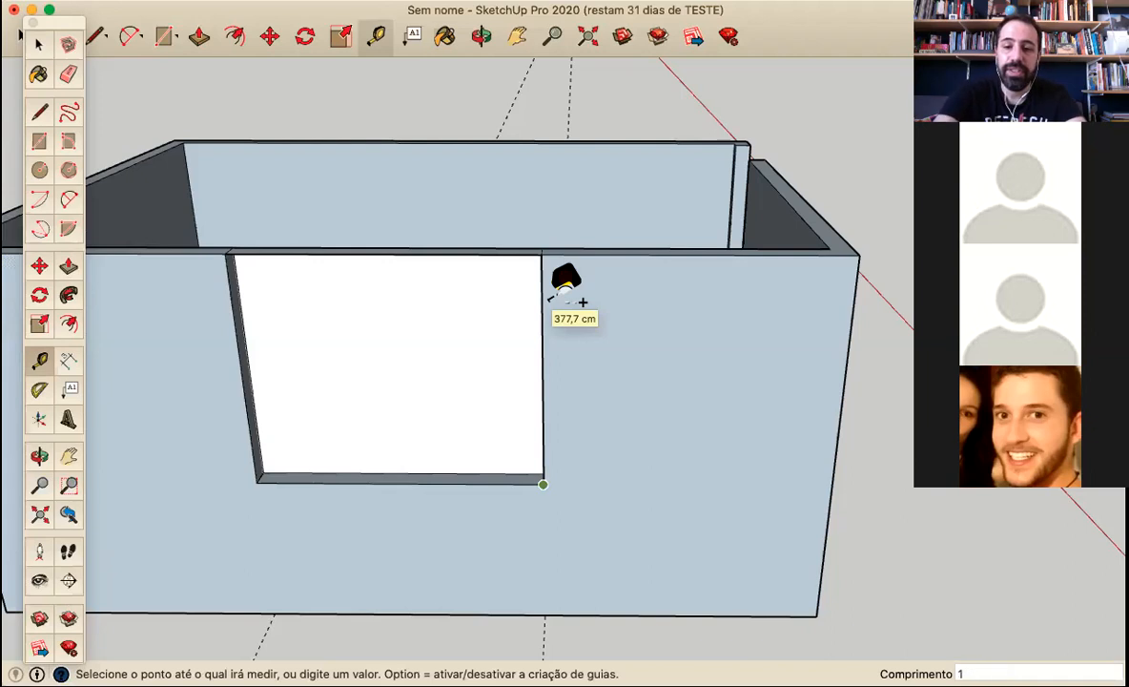
pyautogui.press('Return')
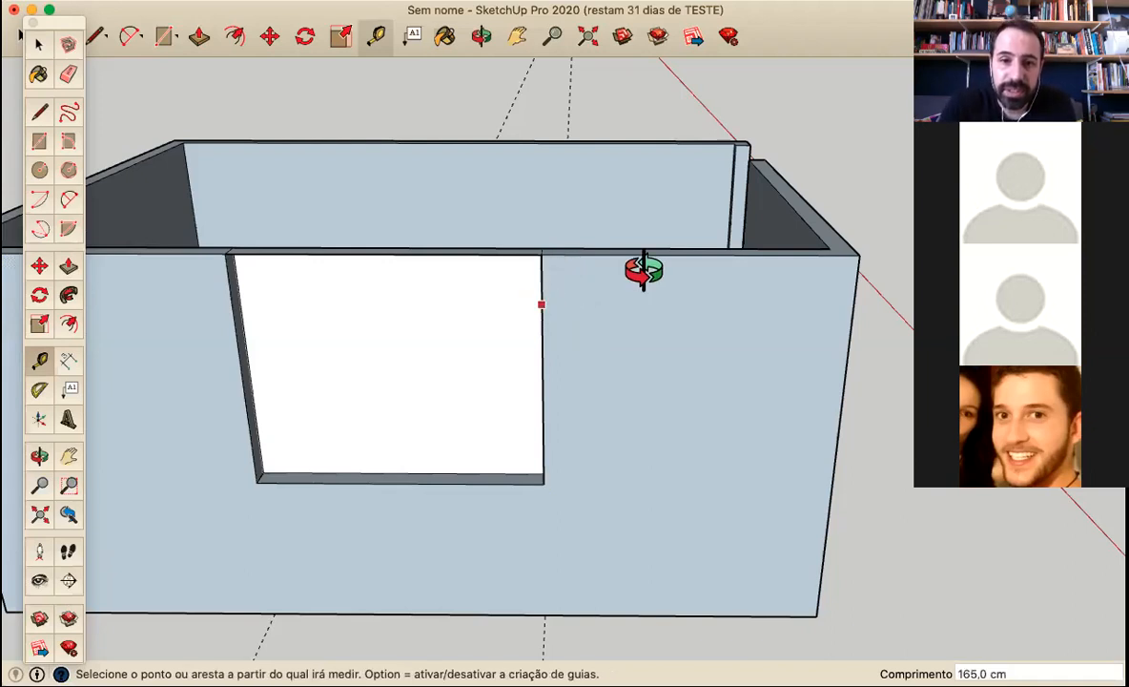
# Place a guide point 120 cm above the sill on the window opening's inner vertical edge with the Tape Measure
pyautogui.moveTo(645, 265); pyautogui.dragTo(706, 227, button='middle')
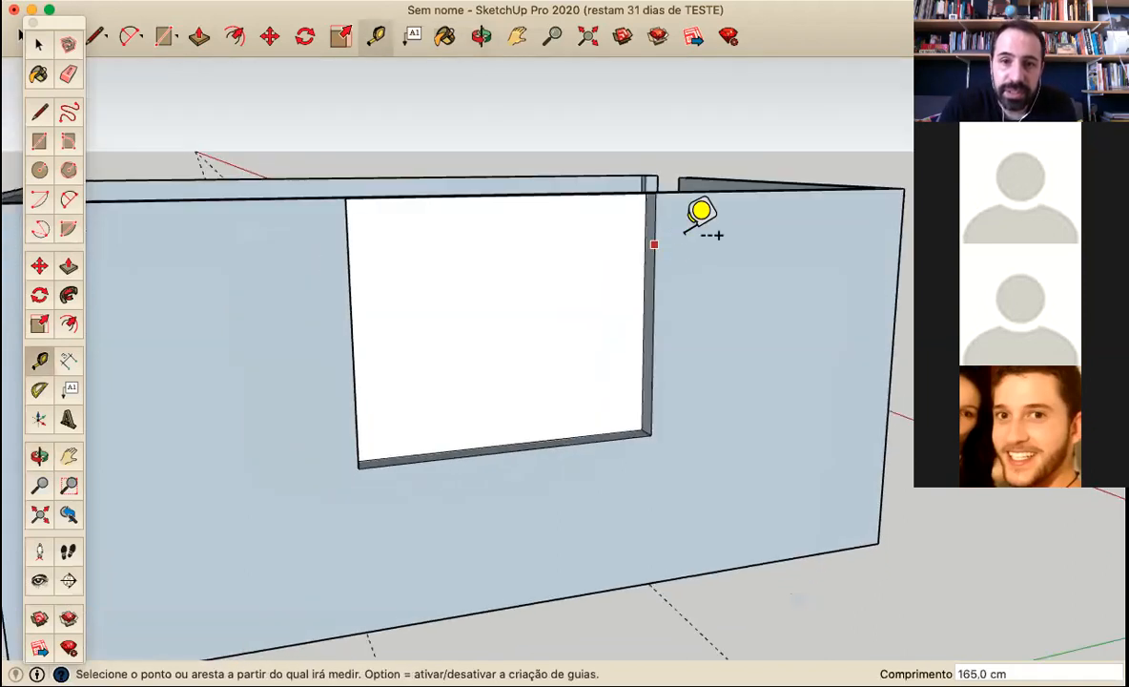
pyautogui.click(643, 427)
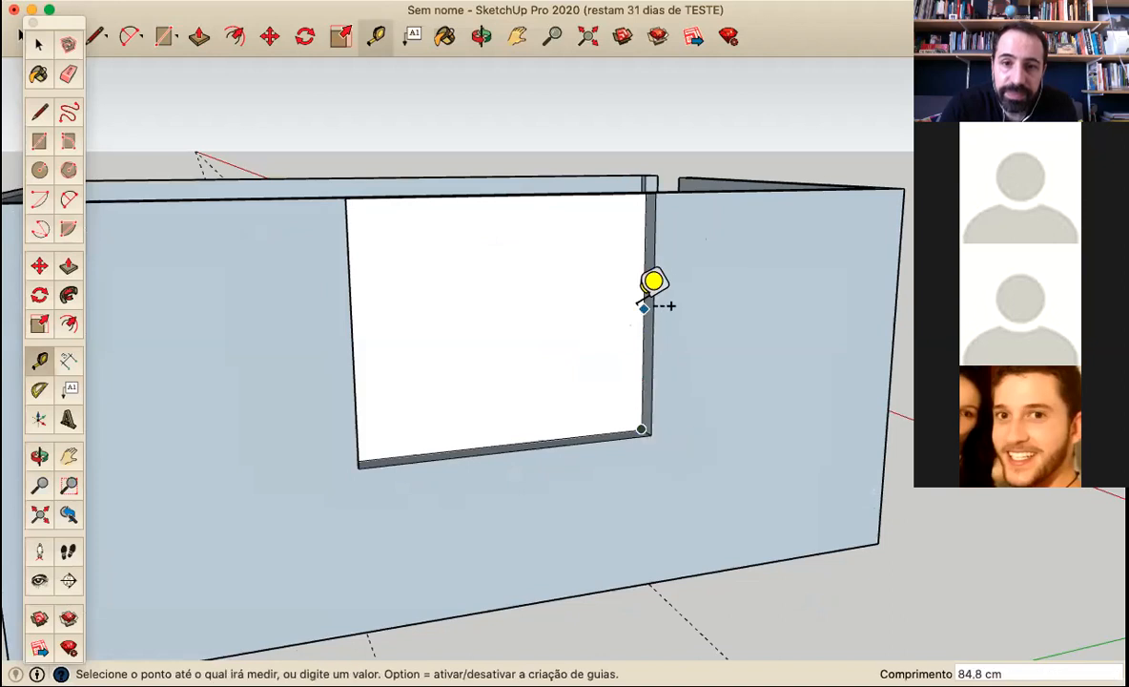
pyautogui.write('120')
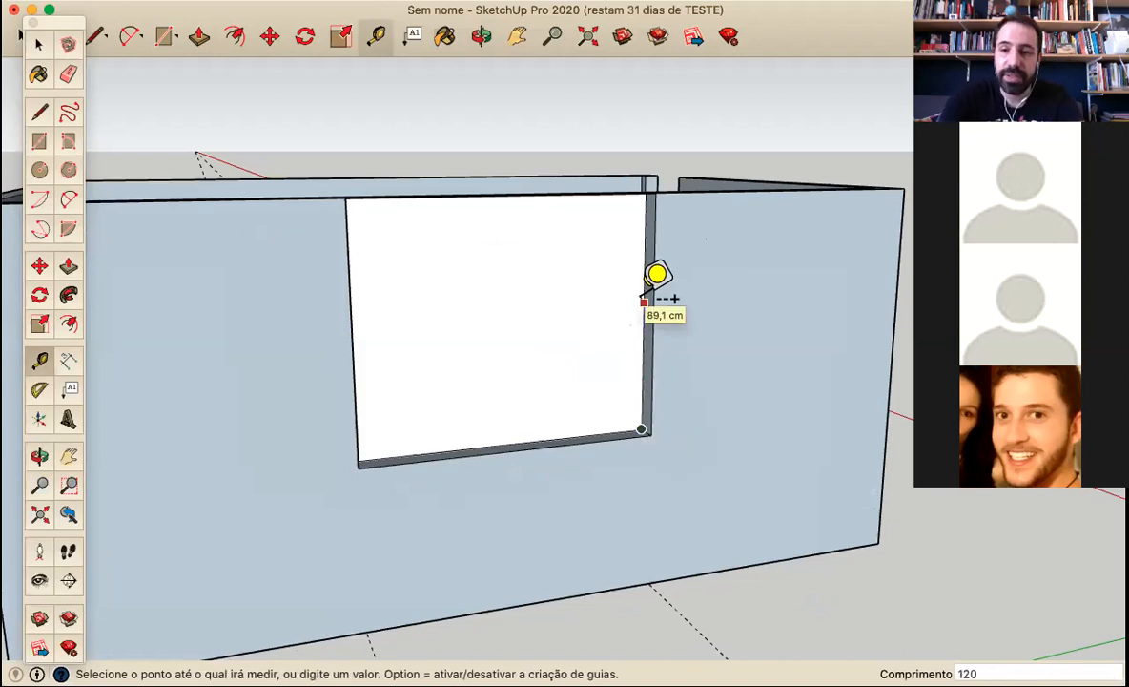
pyautogui.press('Return')
pyautogui.scroll(5, 660, 229)
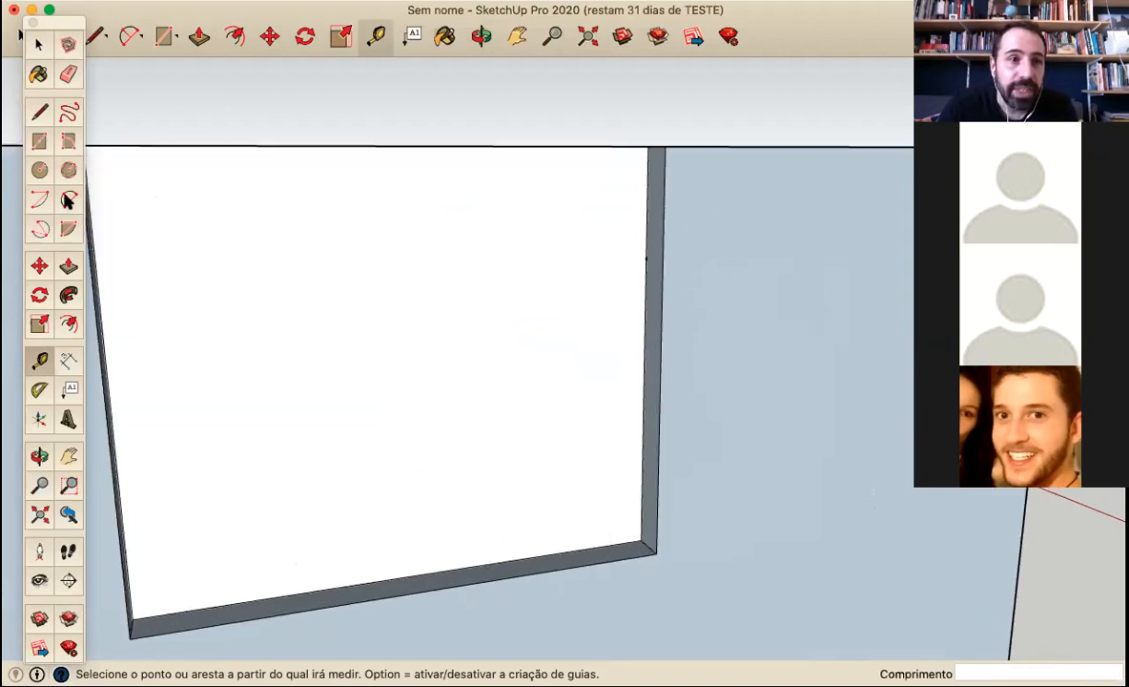
pyautogui.click(71, 266)
pyautogui.moveTo(482, 173); pyautogui.dragTo(590, 136, button='middle')
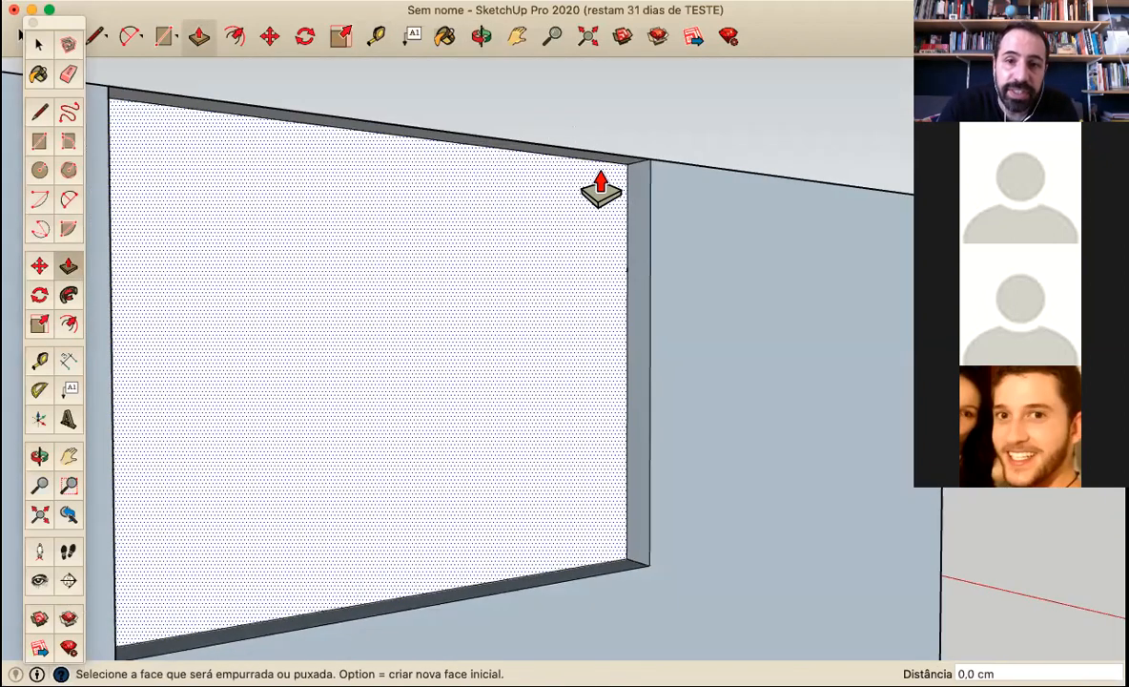
pyautogui.moveTo(627, 181); pyautogui.dragTo(632, 290)
pyautogui.moveTo(695, 235); pyautogui.dragTo(630, 270, button='middle')
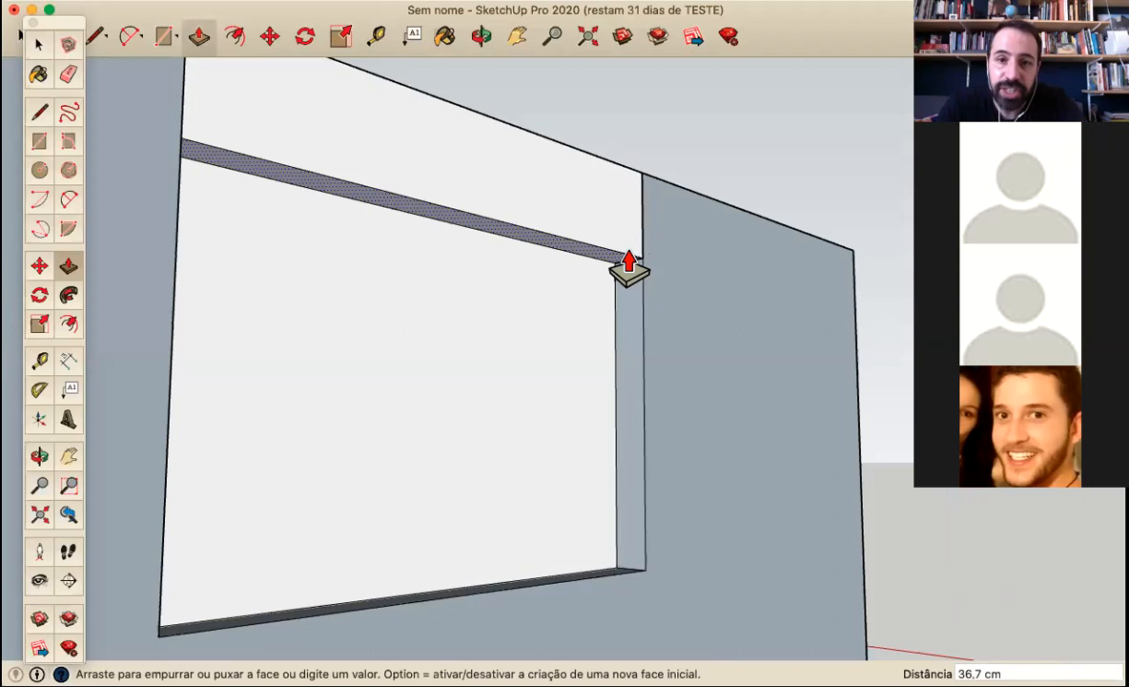
pyautogui.click(604, 205)
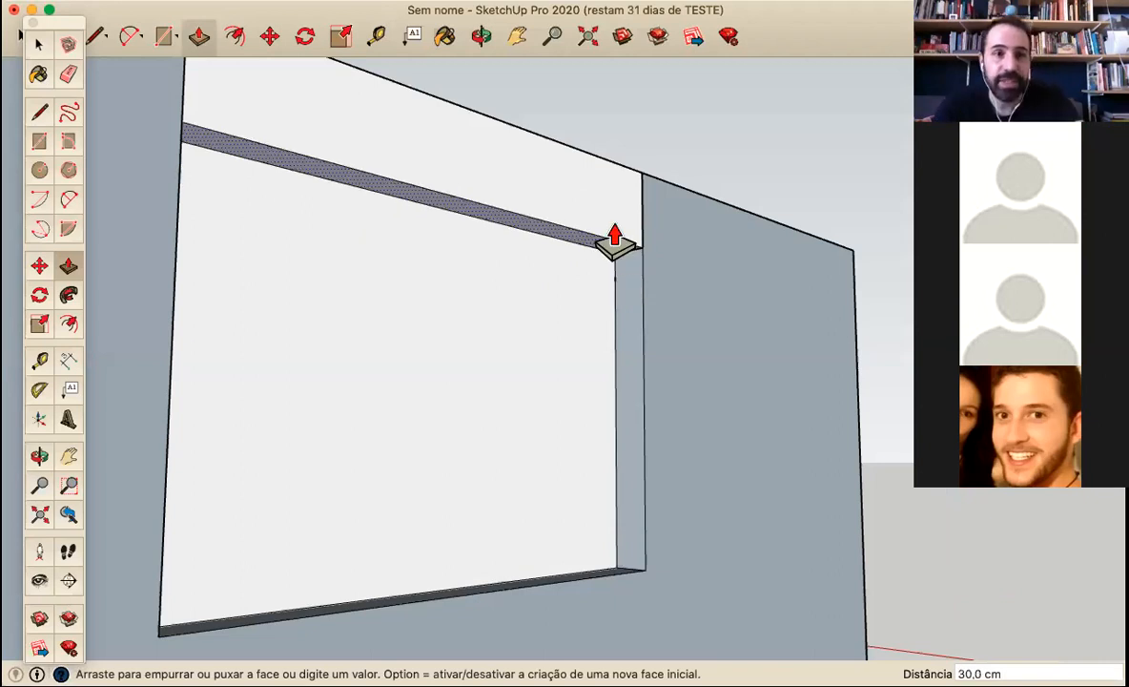
pyautogui.press('Escape')
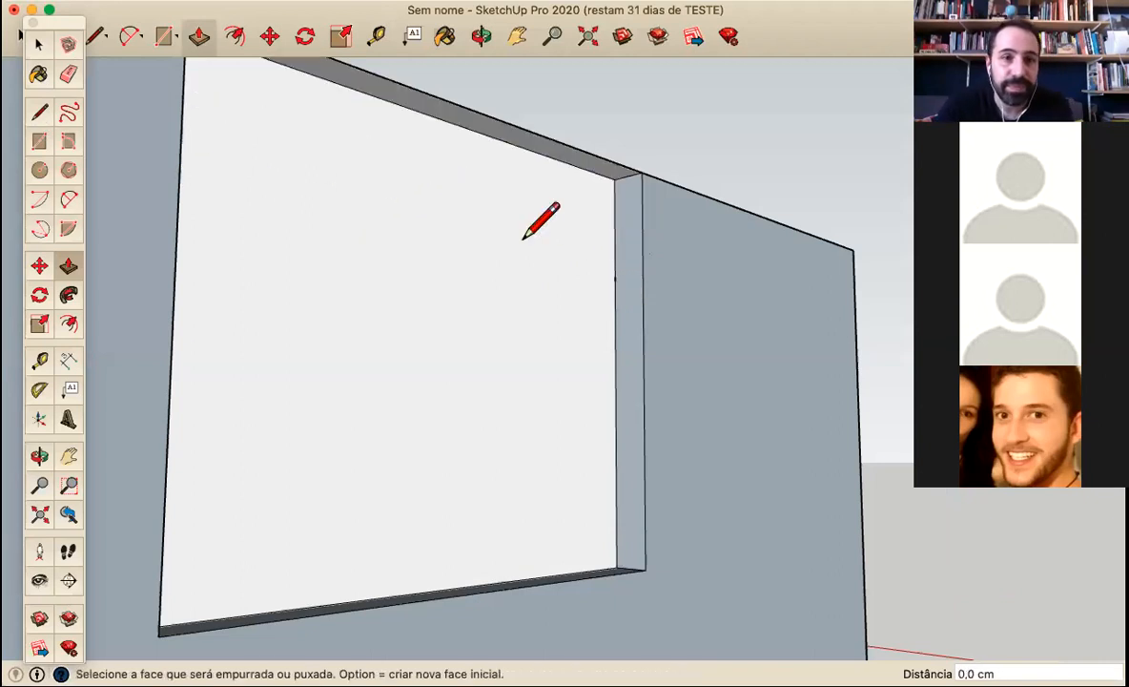
# Draw a 15 cm line across the window opening's side face from the guide point to the outer edge
pyautogui.press('l')
pyautogui.click(615, 279)
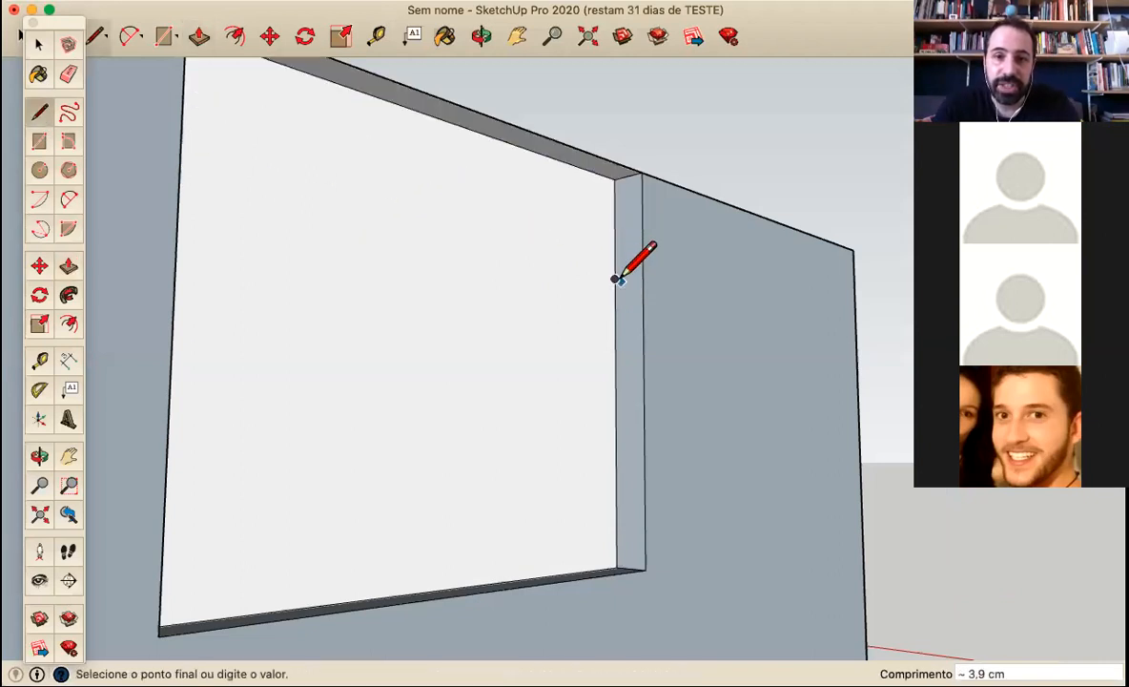
pyautogui.click(643, 274)
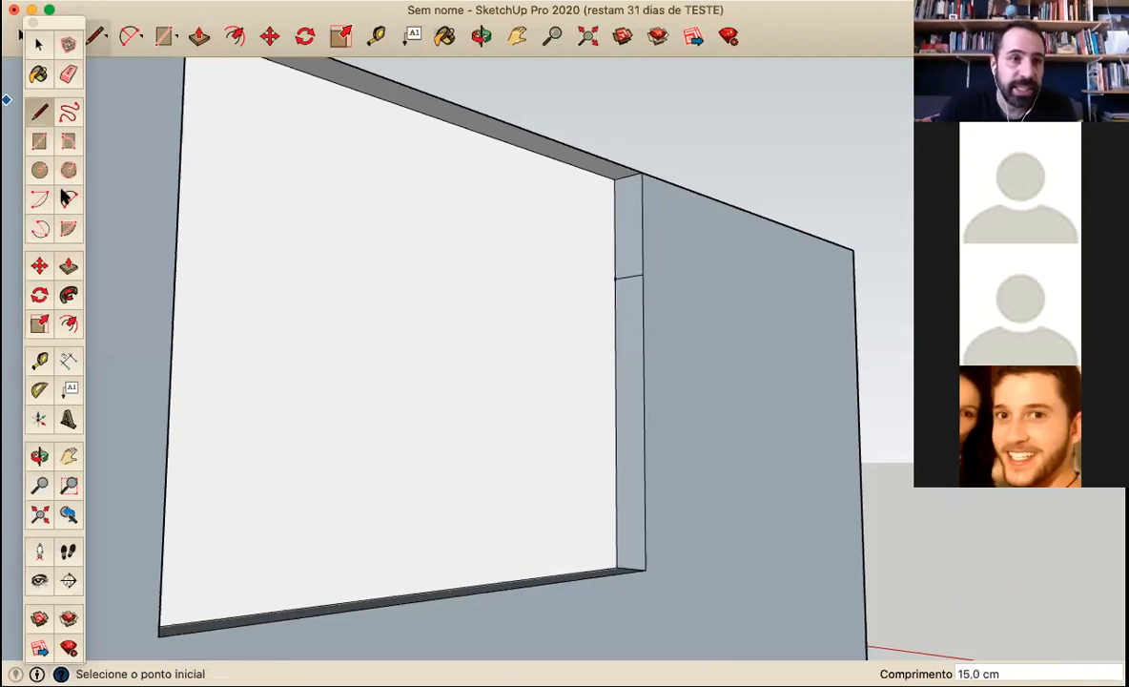
# Push/Pull the underside face at the top of the window opening down to the line drawn across the opening's side
pyautogui.click(68, 266)
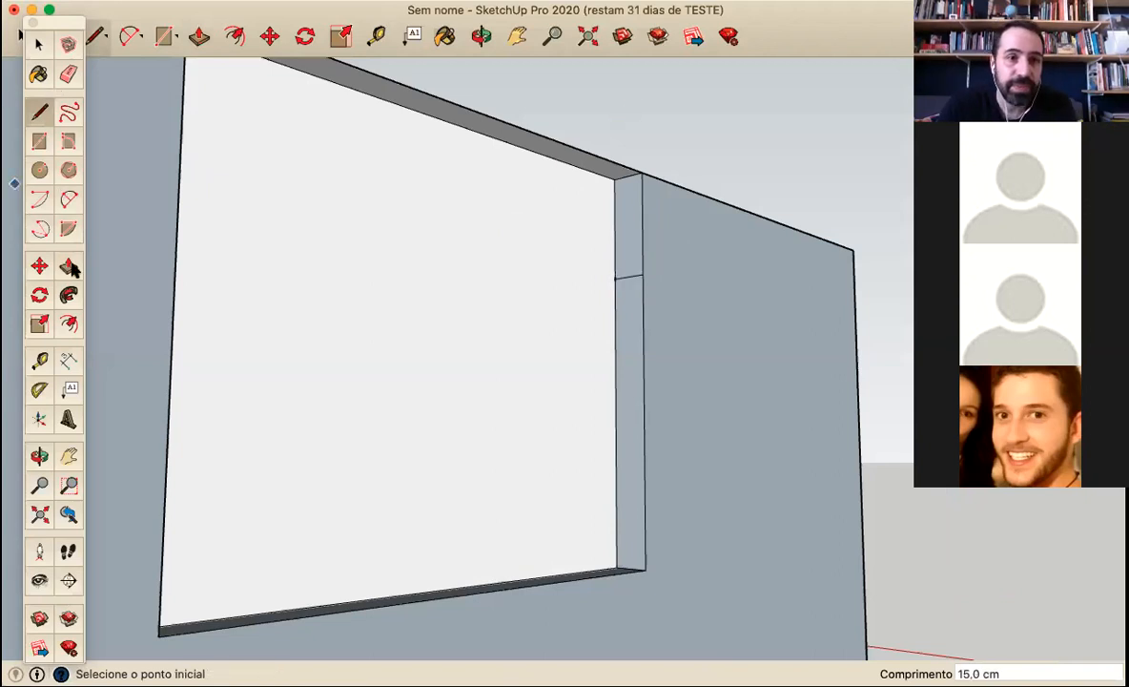
pyautogui.click(572, 178)
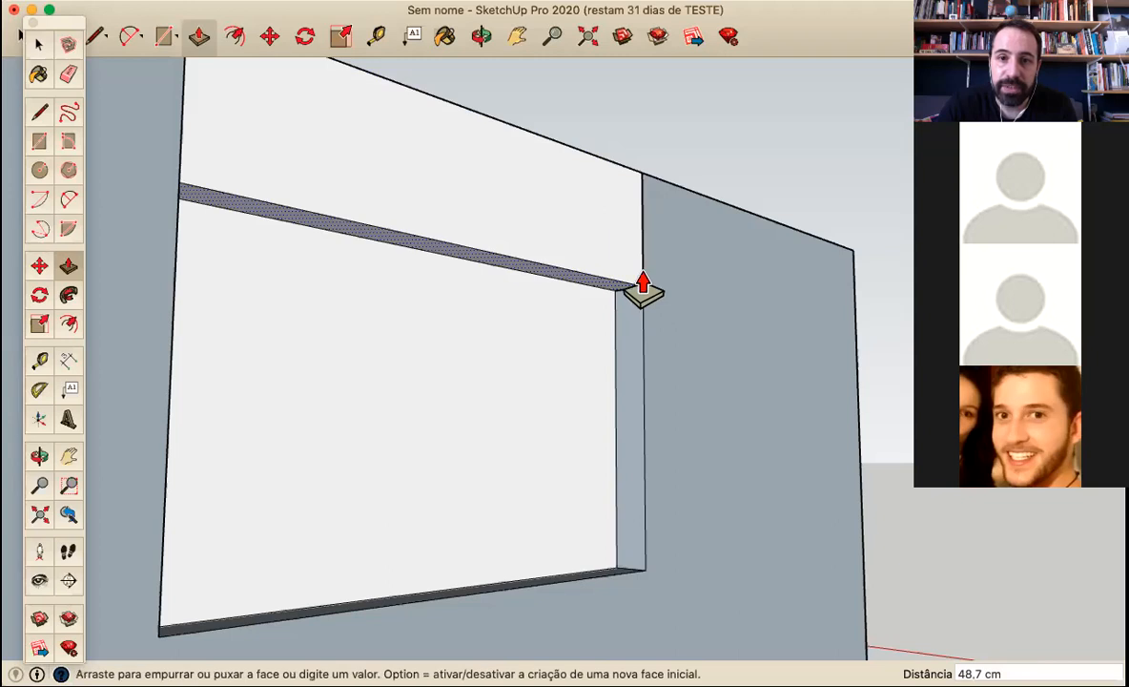
pyautogui.click(643, 286)
# Draw a 200 cm line along the wall's inner top edge to bridge the gap above the window
pyautogui.moveTo(663, 229); pyautogui.dragTo(302, 386, button='middle')
pyautogui.moveTo(529, 442); pyautogui.dragTo(655, 522, button='middle')
pyautogui.moveTo(588, 483); pyautogui.dragTo(744, 391, button='middle')
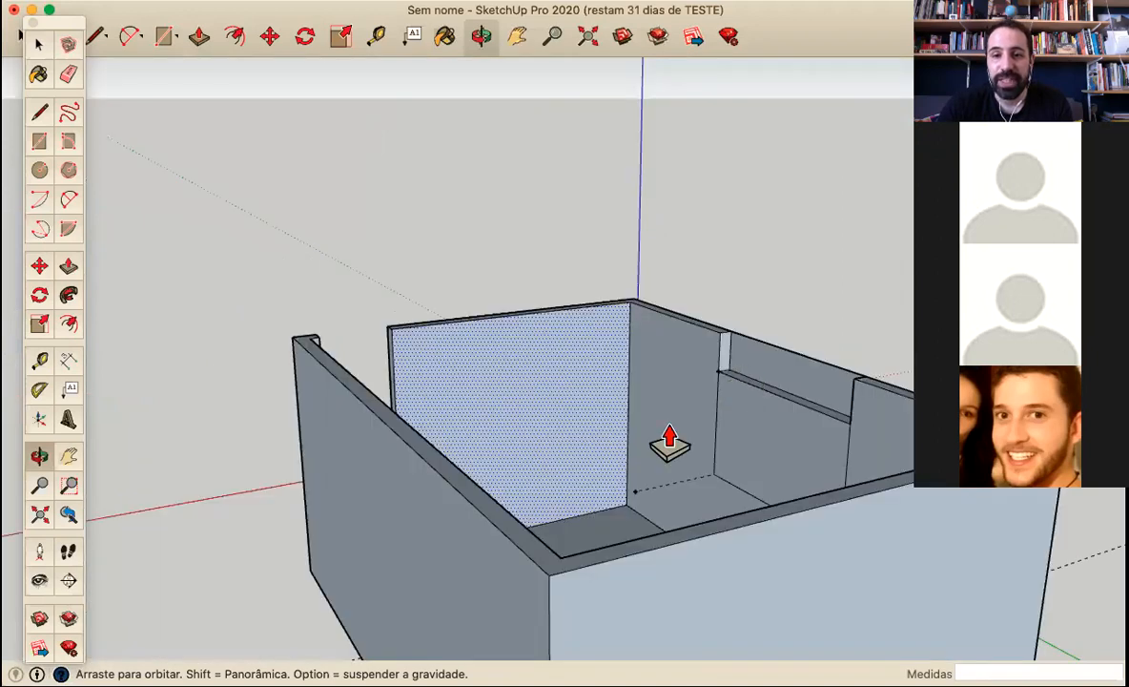
pyautogui.moveTo(667, 441); pyautogui.dragTo(408, 479, button='middle')
pyautogui.click(46, 101)
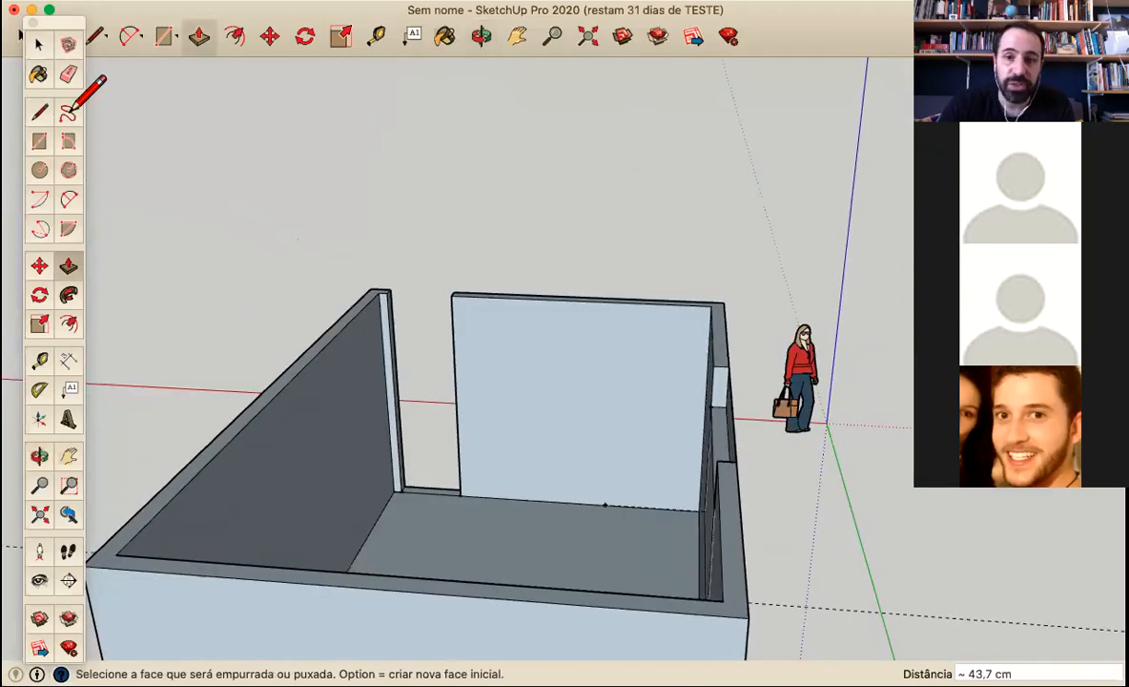
pyautogui.click(714, 367)
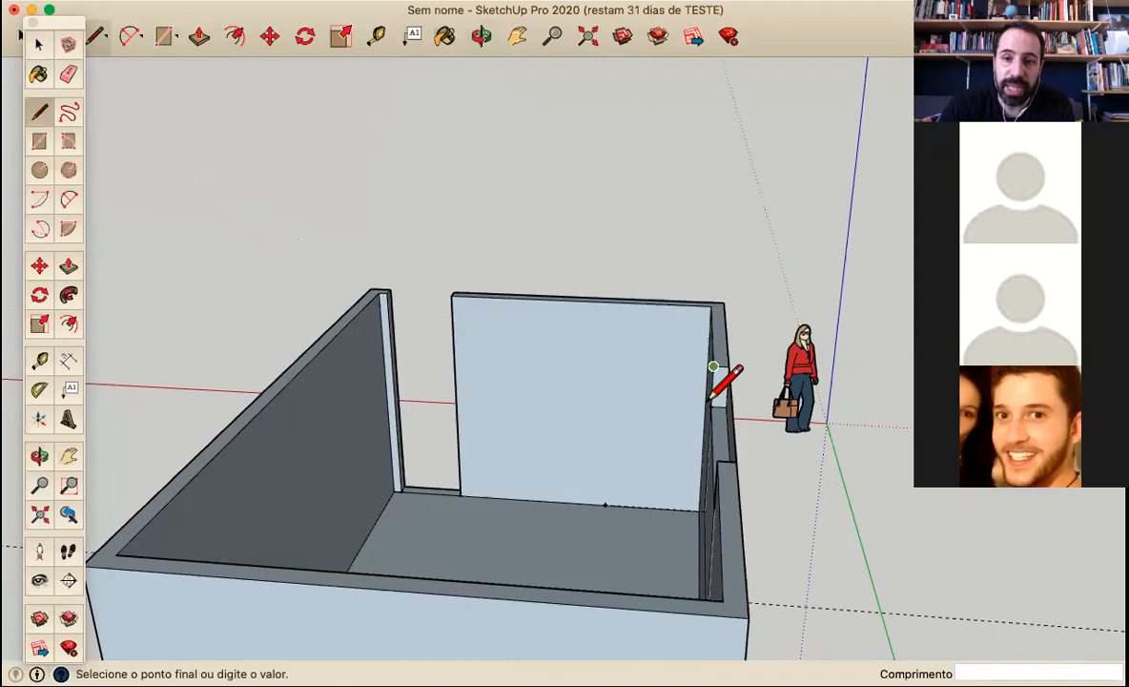
pyautogui.write('200')
pyautogui.press('Return')
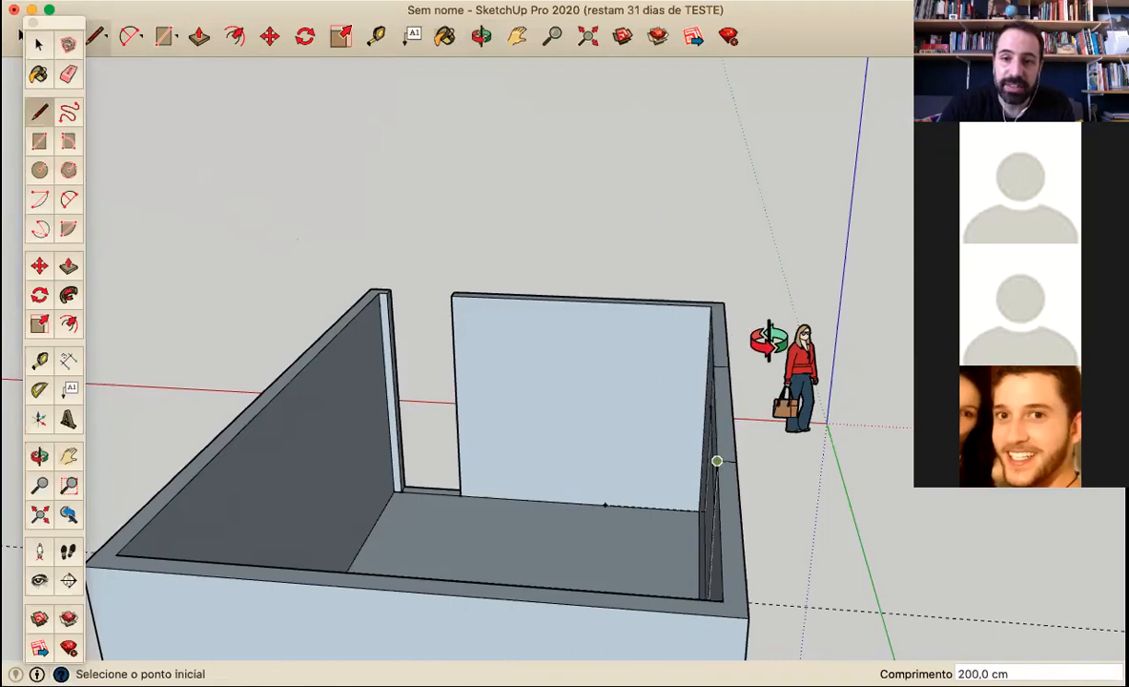
# Erase the leftover edges above the window on the outer wall face and across the top of the wall
pyautogui.moveTo(768, 335); pyautogui.dragTo(670, 393, button='middle')
pyautogui.moveTo(378, 425); pyautogui.dragTo(354, 376, button='middle')
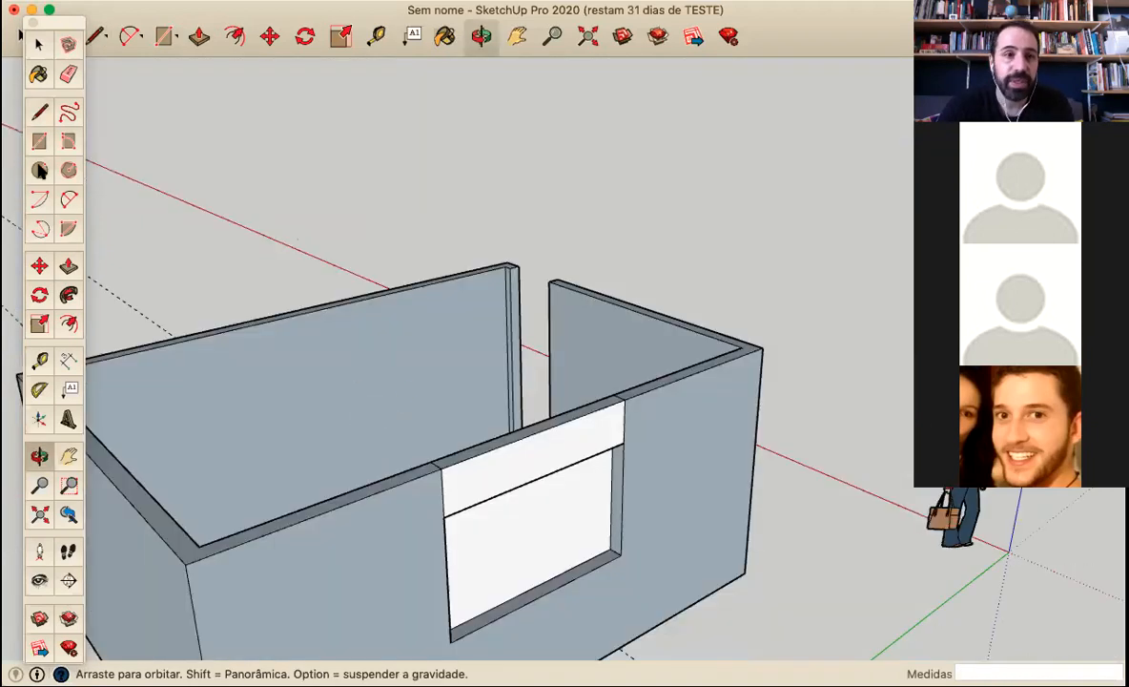
pyautogui.click(46, 116)
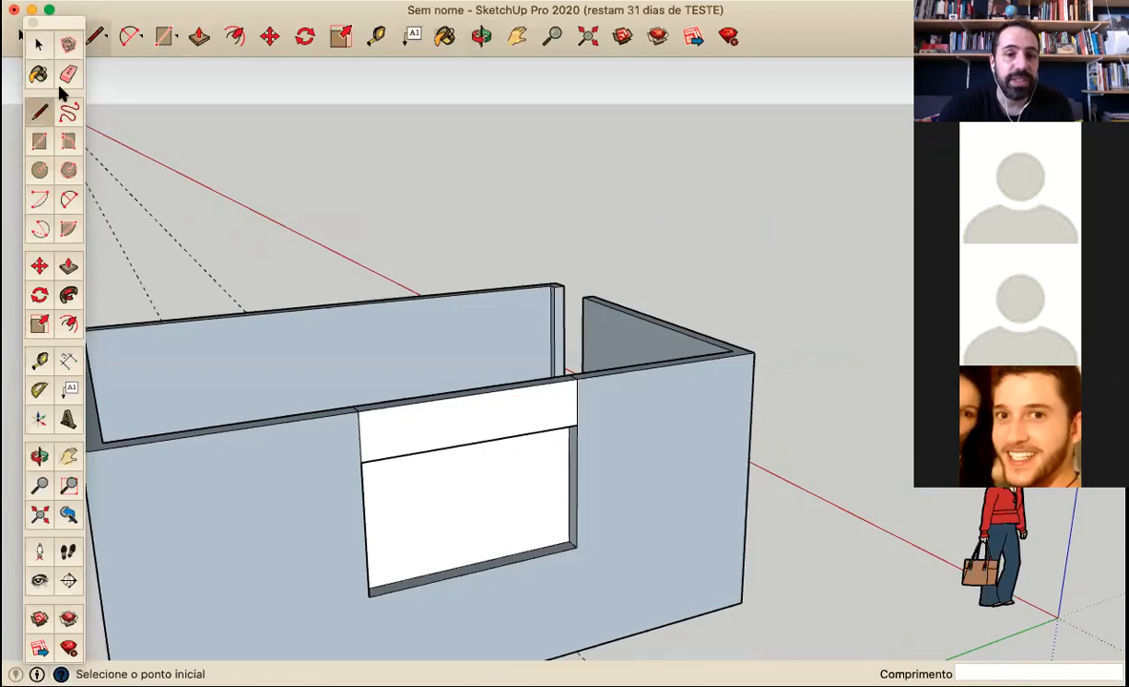
pyautogui.click(68, 75)
pyautogui.click(359, 443)
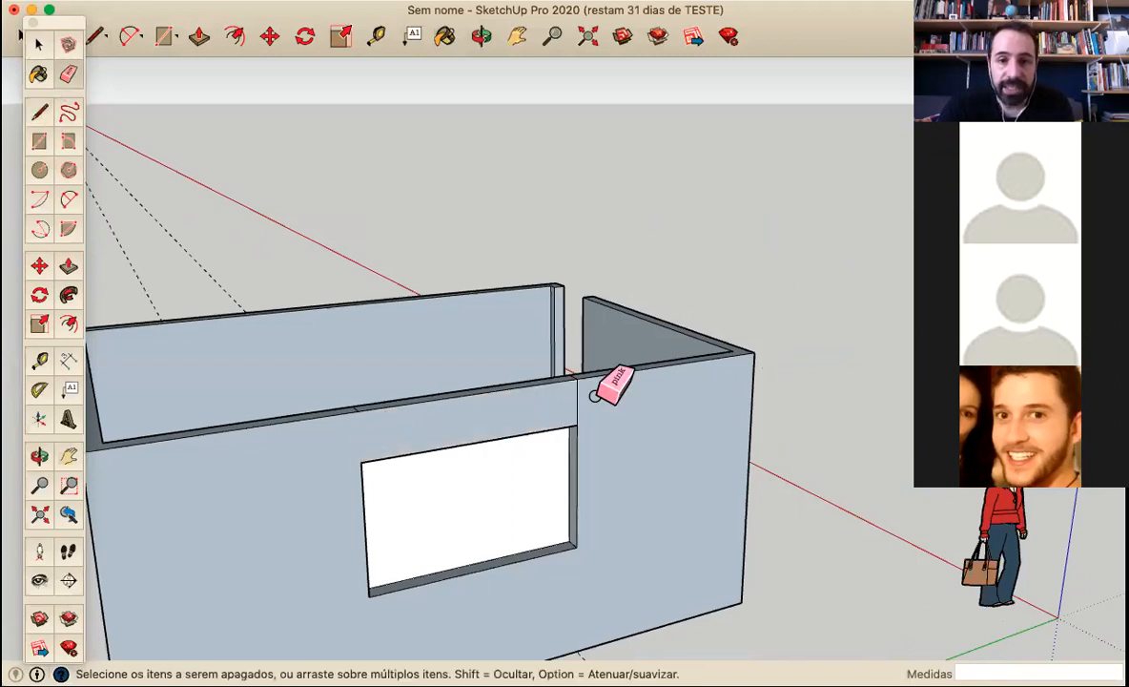
pyautogui.moveTo(564, 393); pyautogui.dragTo(689, 484, button='middle')
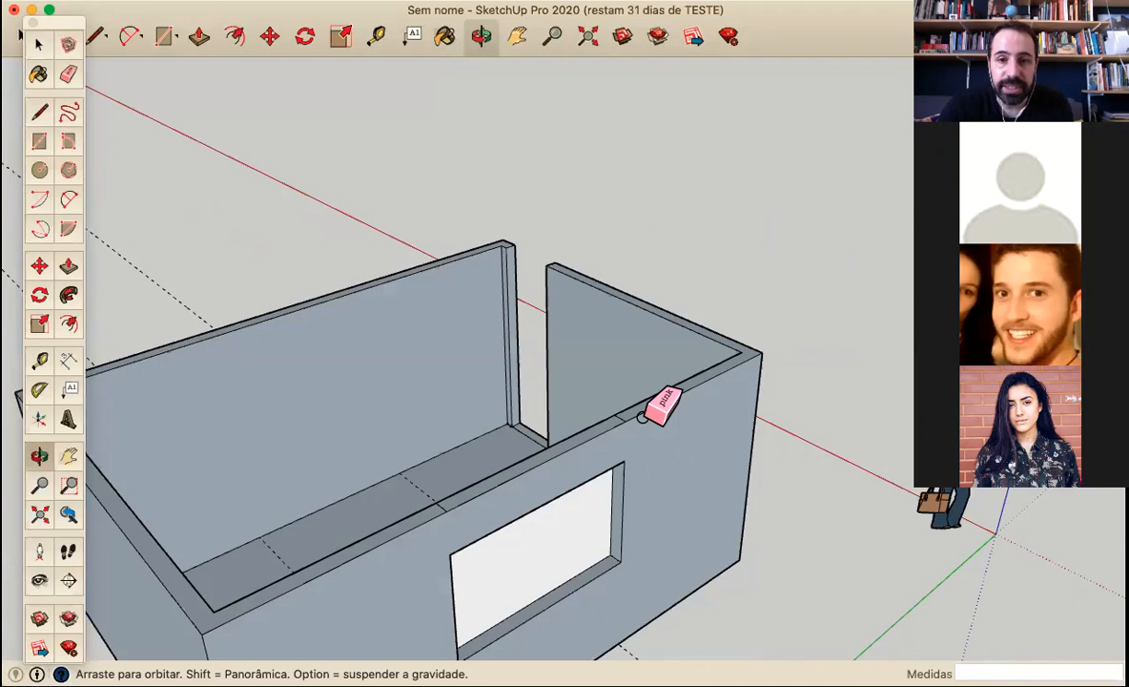
pyautogui.click(464, 508)
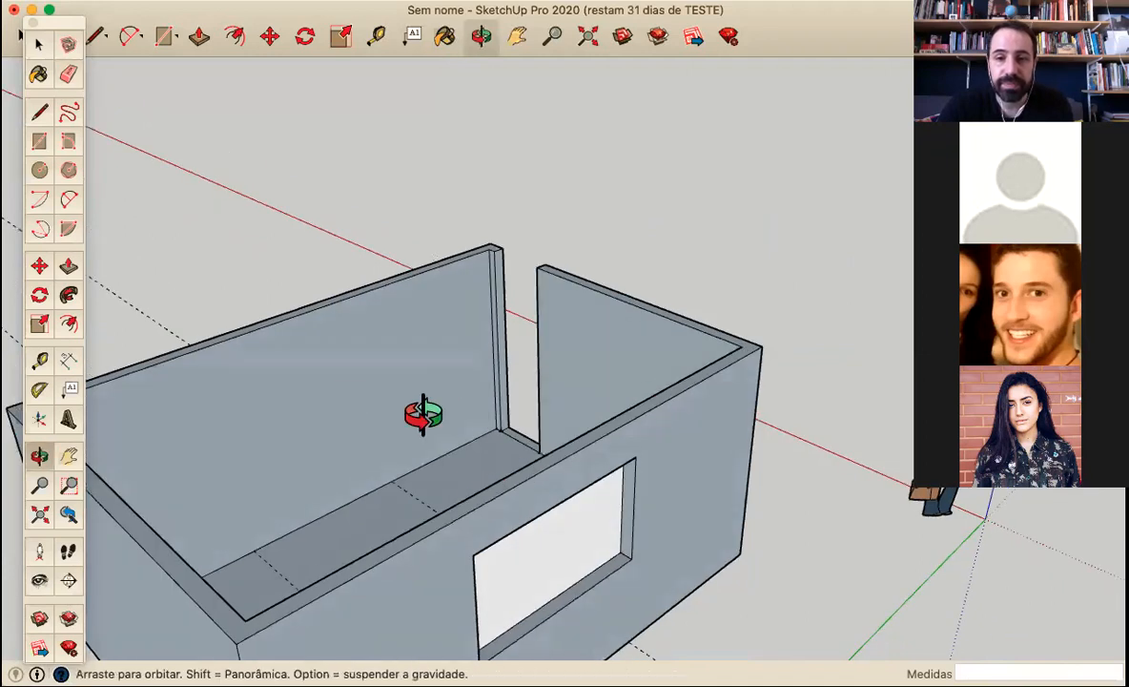
# Erase the two leftover vertical edges above the window on the inner wall face, keeping the guides
pyautogui.moveTo(421, 411); pyautogui.dragTo(675, 434, button='middle')
pyautogui.moveTo(618, 464); pyautogui.dragTo(615, 467, button='middle')
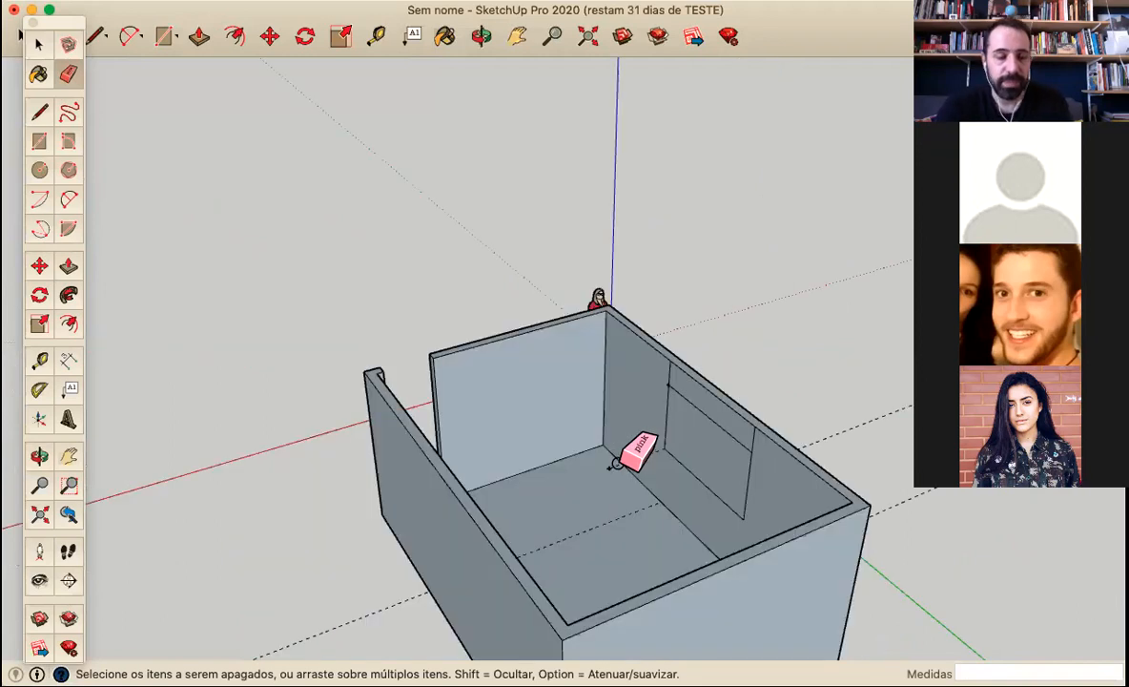
pyautogui.click(617, 464)
pyautogui.press('super+z')
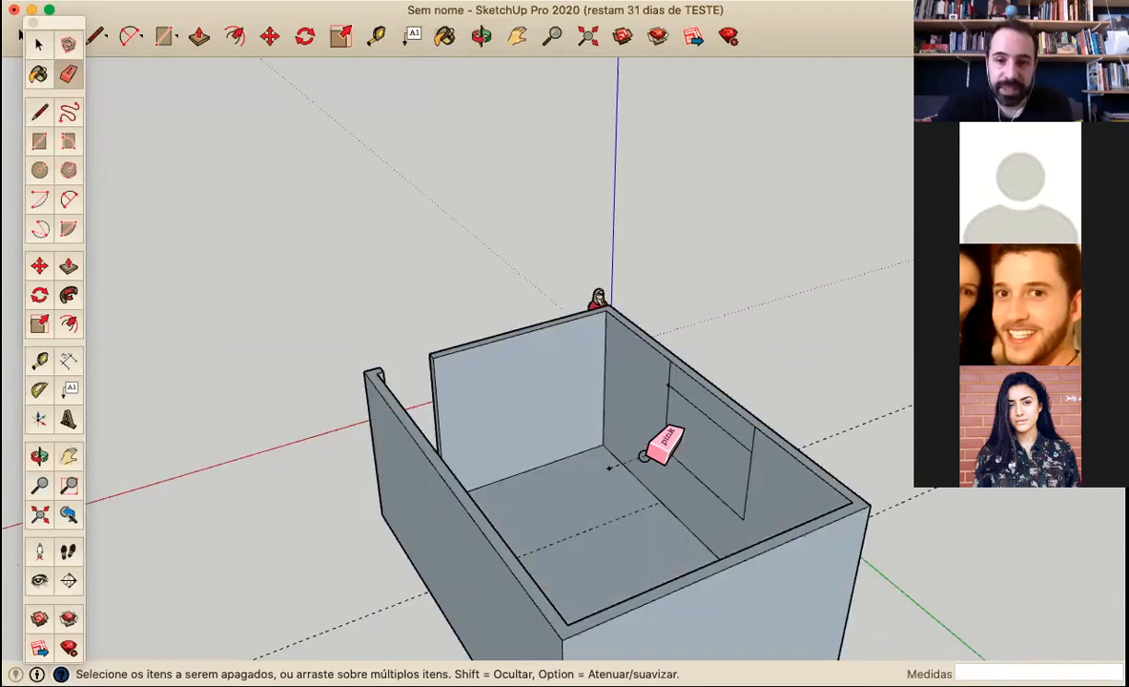
pyautogui.moveTo(640, 429)
pyautogui.mouseDown(button='middle')
pyautogui.moveTo(507, 434)
pyautogui.moveTo(666, 405)
pyautogui.mouseUp(button='middle')
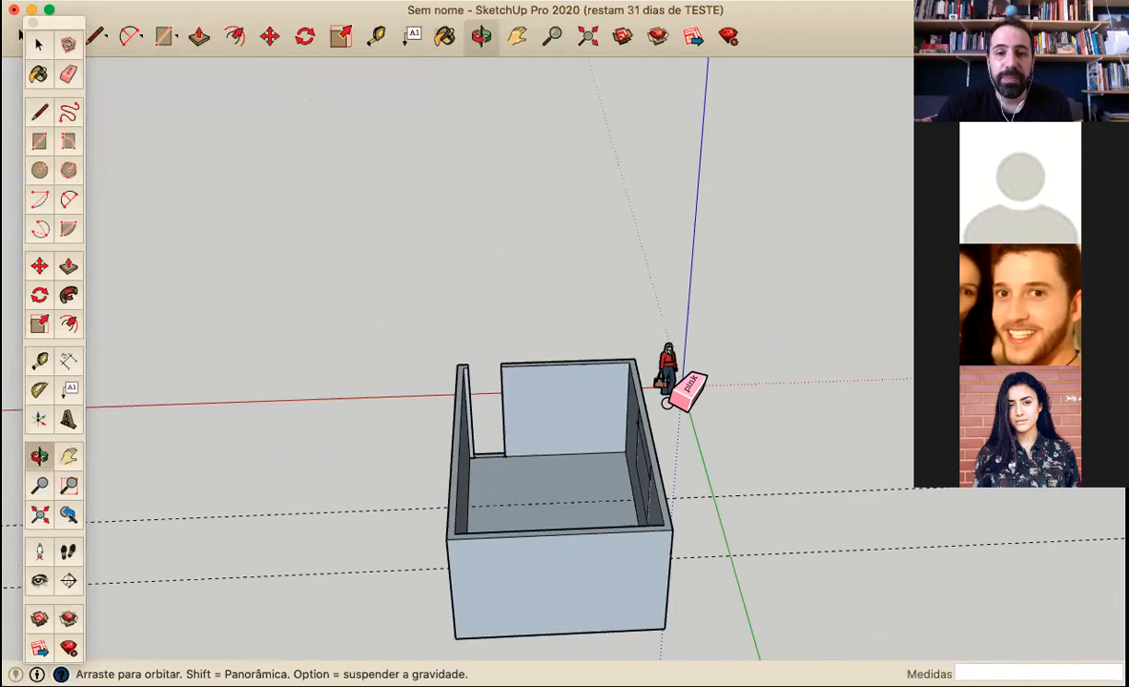
pyautogui.scroll(5, 637, 396)
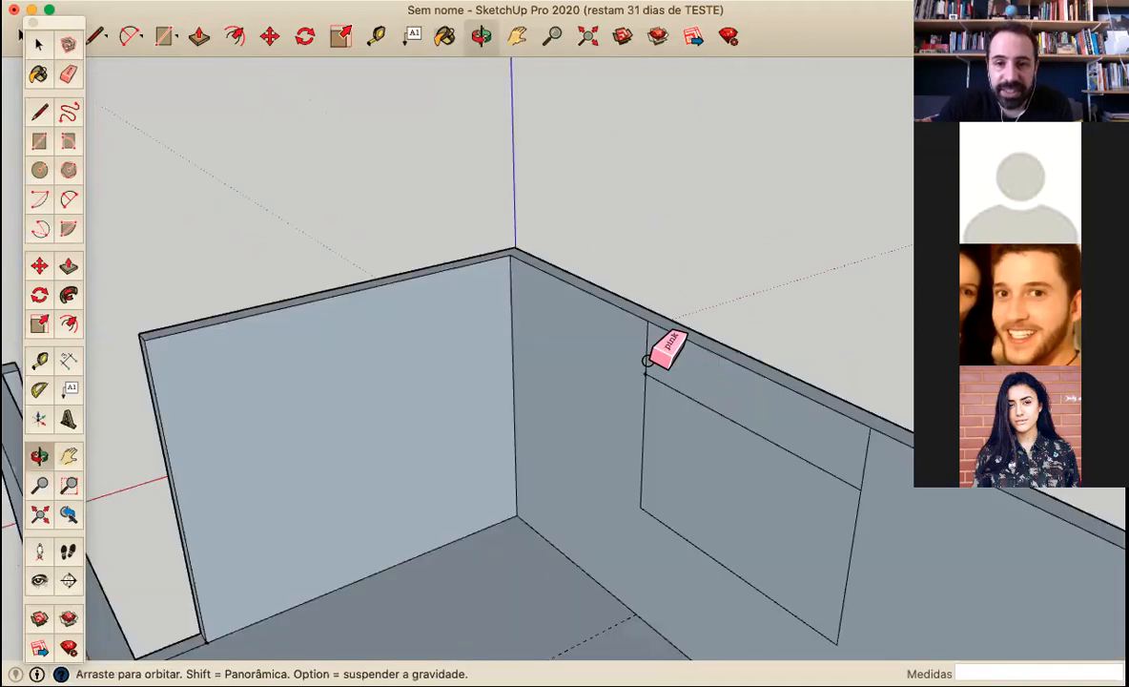
pyautogui.scroll(1, 667, 346)
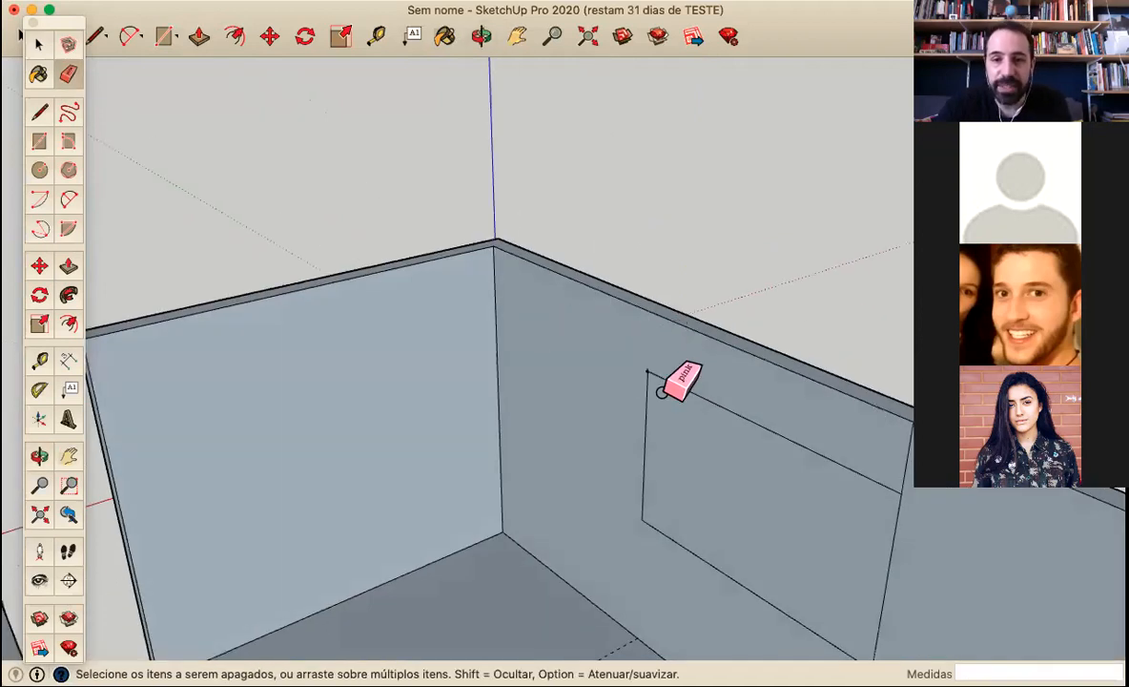
pyautogui.scroll(-6, 681, 381)
# Push/Pull the face filling the window opening about 8.4 cm outward into the wall thickness
pyautogui.press('o')
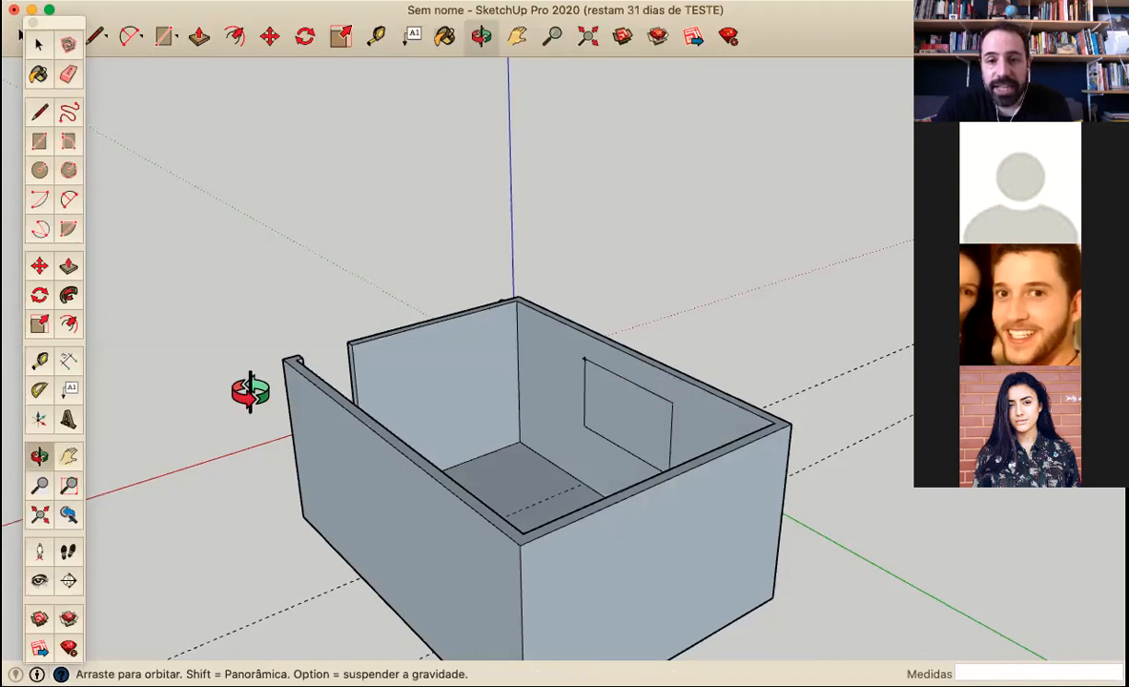
pyautogui.moveTo(250, 391); pyautogui.dragTo(585, 416)
pyautogui.press('e')
pyautogui.scroll(4, 466, 428)
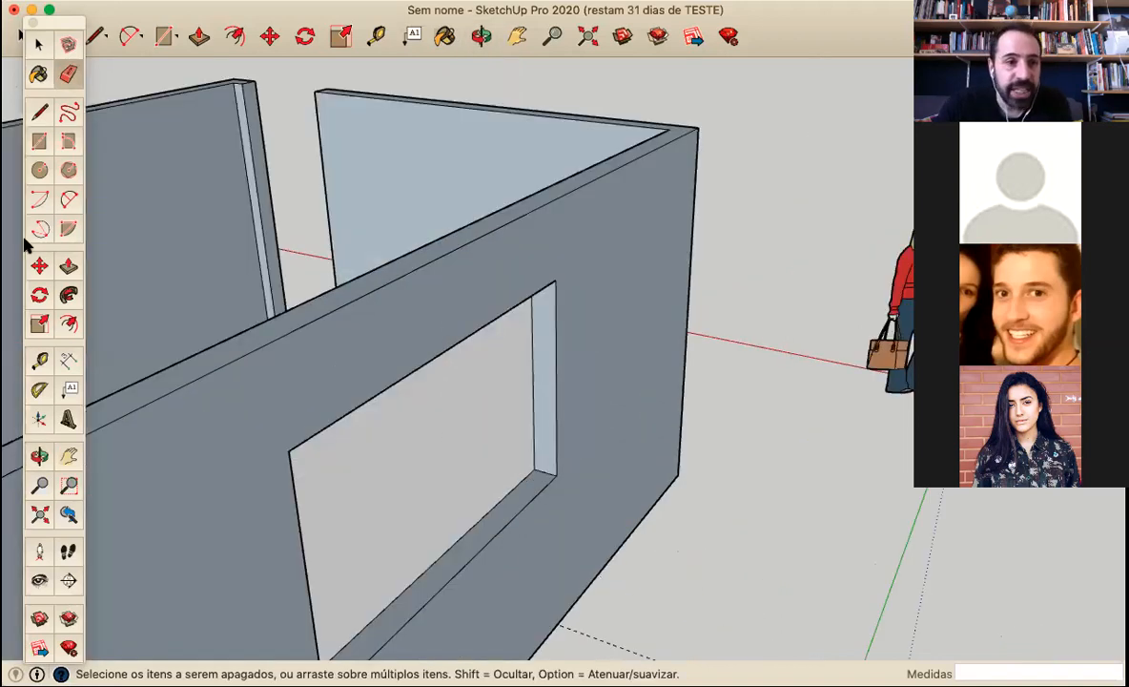
pyautogui.click(66, 267)
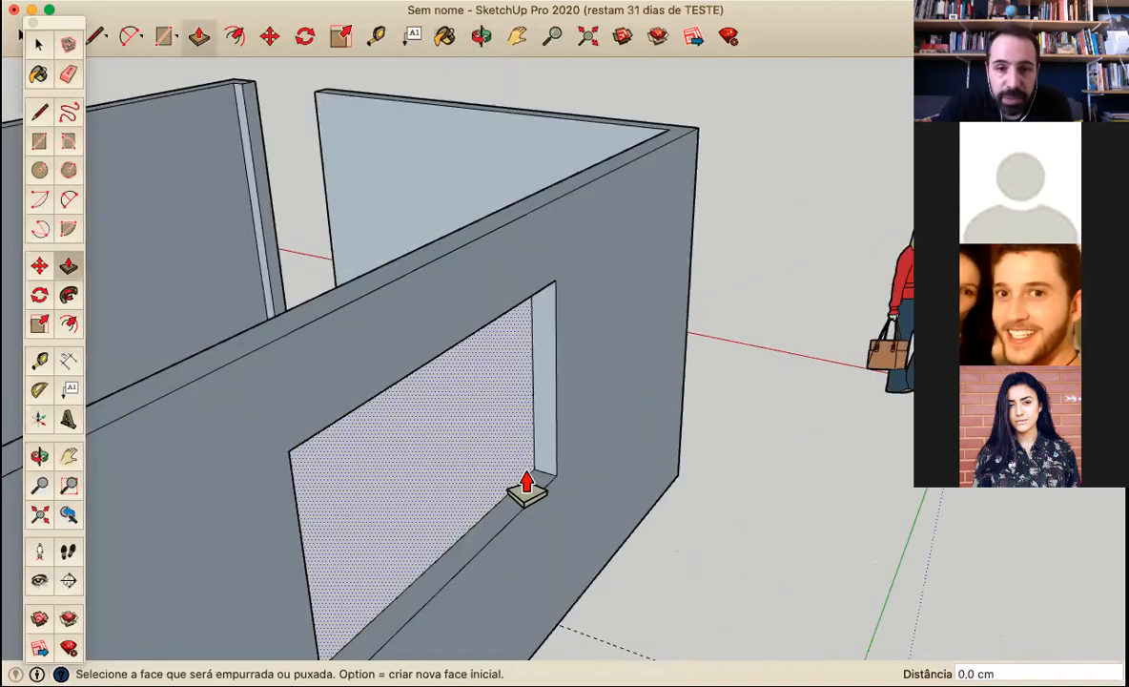
pyautogui.moveTo(534, 486); pyautogui.dragTo(541, 487)
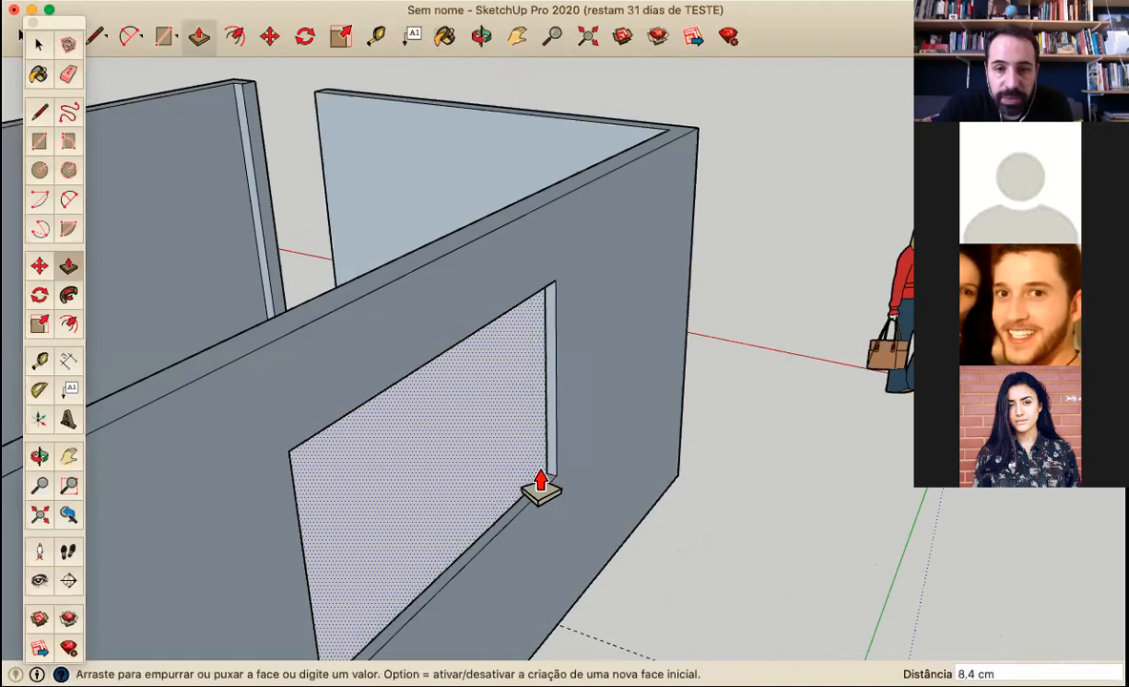
# Push/Pull the threshold face in the doorway up by 210 cm
pyautogui.moveTo(474, 442); pyautogui.dragTo(739, 427, button='middle')
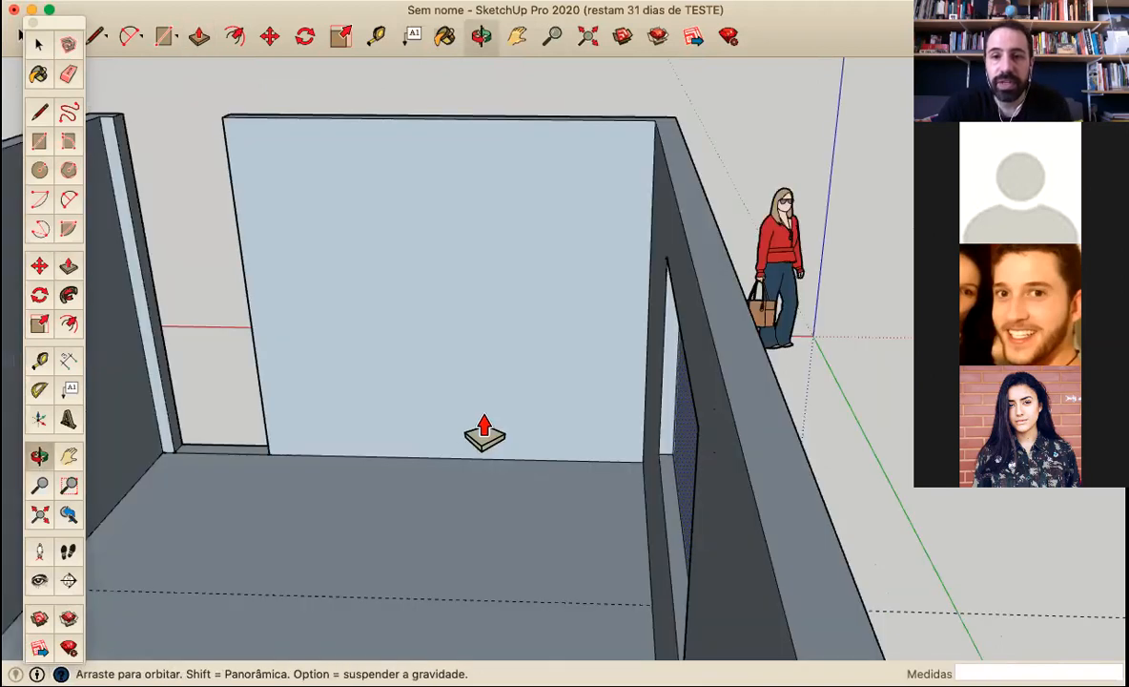
pyautogui.moveTo(484, 434); pyautogui.dragTo(650, 423, button='middle')
pyautogui.moveTo(222, 373); pyautogui.dragTo(320, 335, button='middle')
pyautogui.moveTo(286, 384); pyautogui.dragTo(577, 410, button='middle')
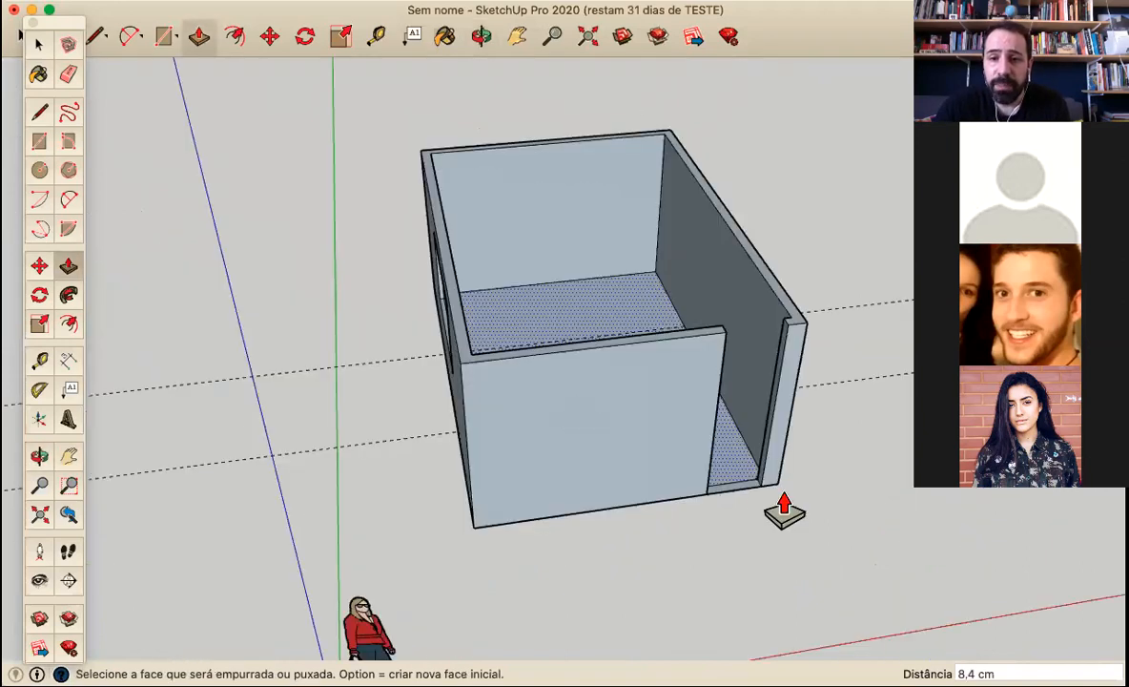
pyautogui.scroll(3, 784, 510)
pyautogui.scroll(3, 600, 512)
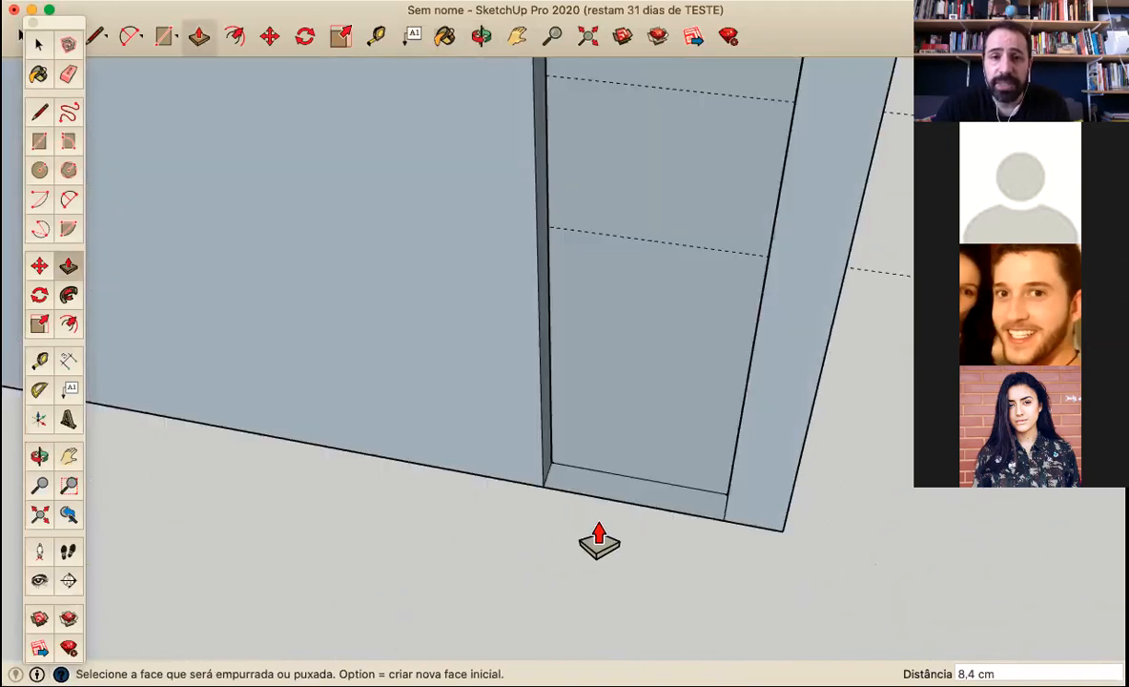
pyautogui.scroll(-2, 599, 541)
pyautogui.moveTo(189, 201); pyautogui.dragTo(25, 162, button='middle')
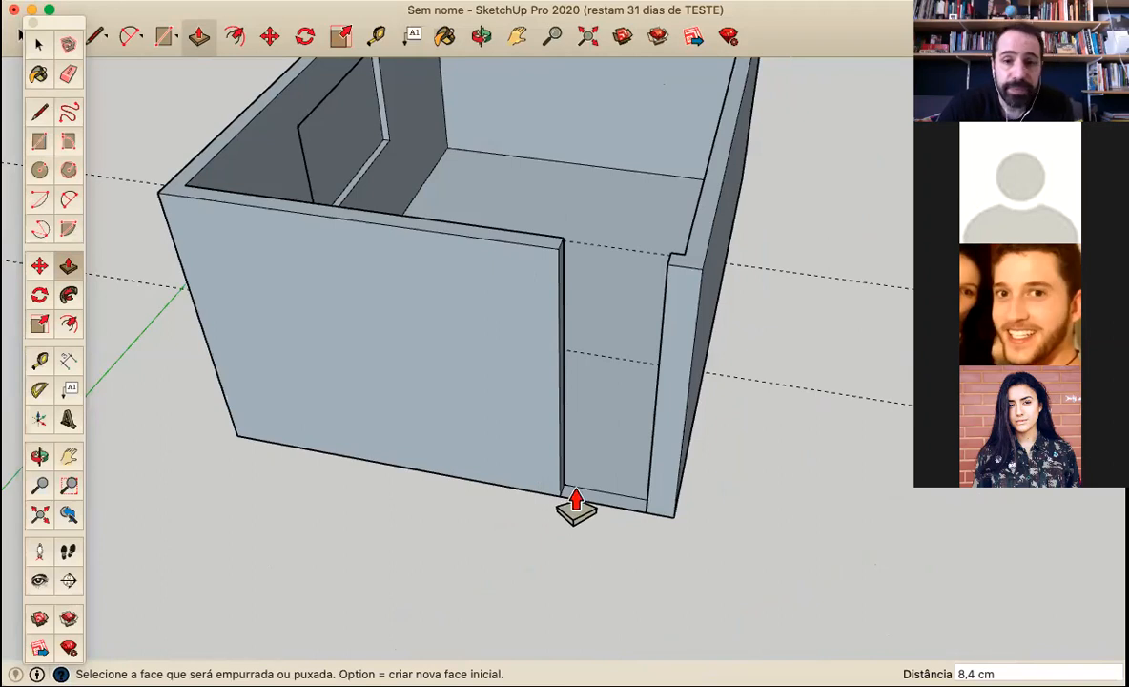
pyautogui.click(593, 430)
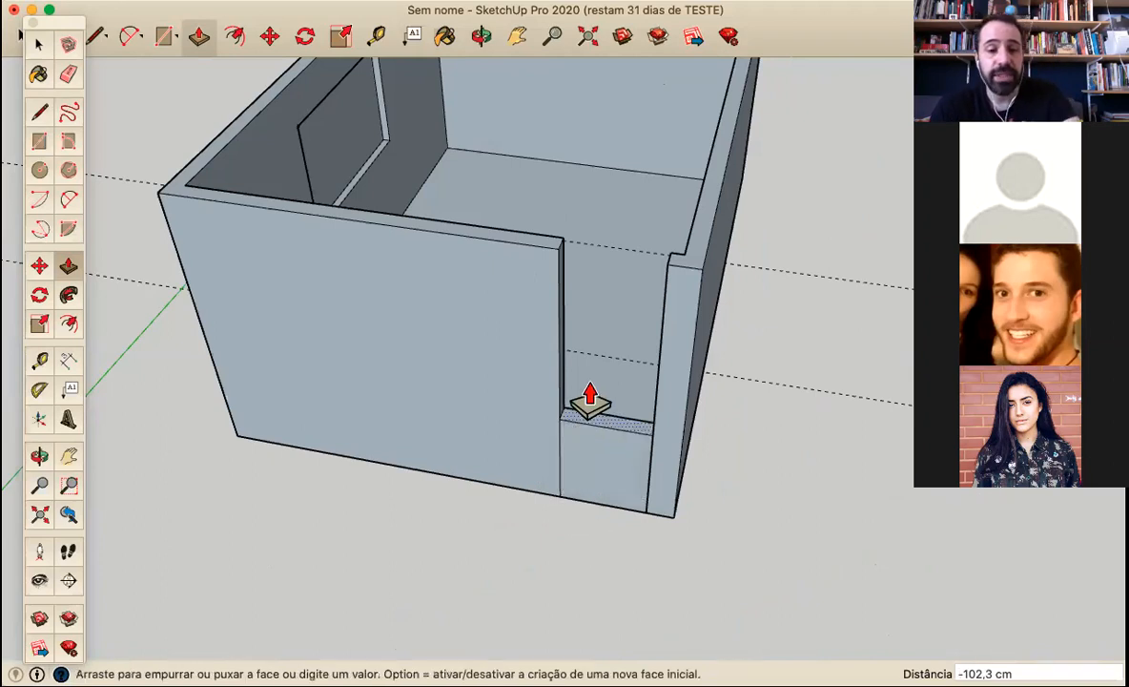
pyautogui.write('210')
pyautogui.press('Return')
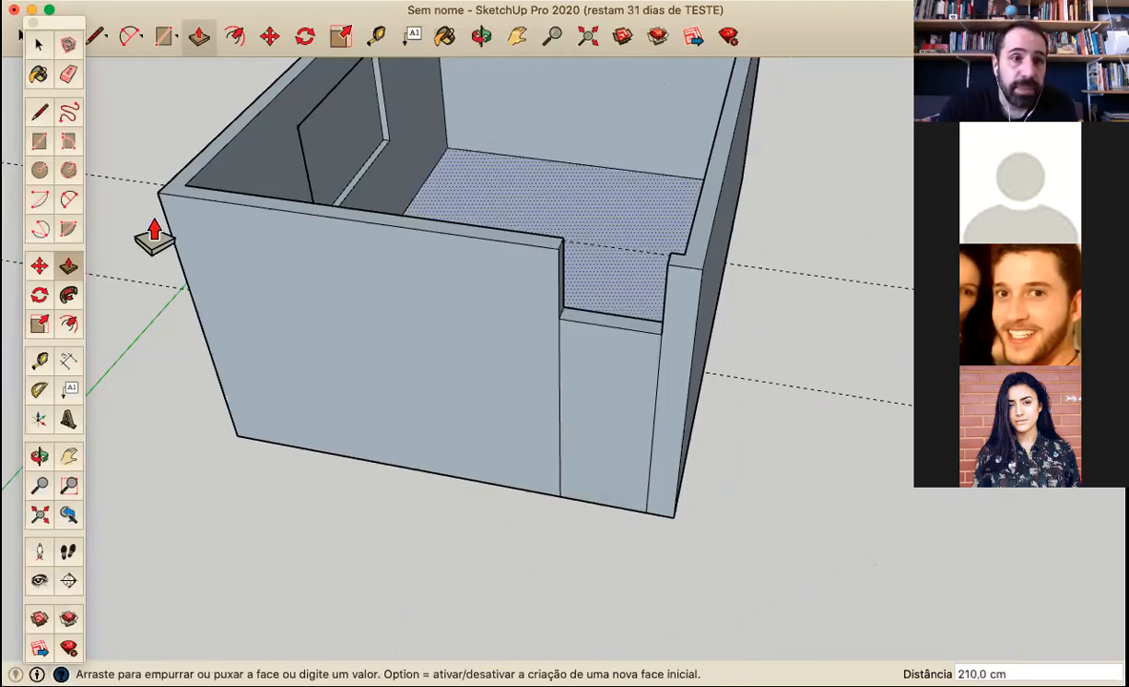
# Draw an 80 × 15 cm rectangle across the top of the wall to close the gap above the door
pyautogui.click(39, 141)
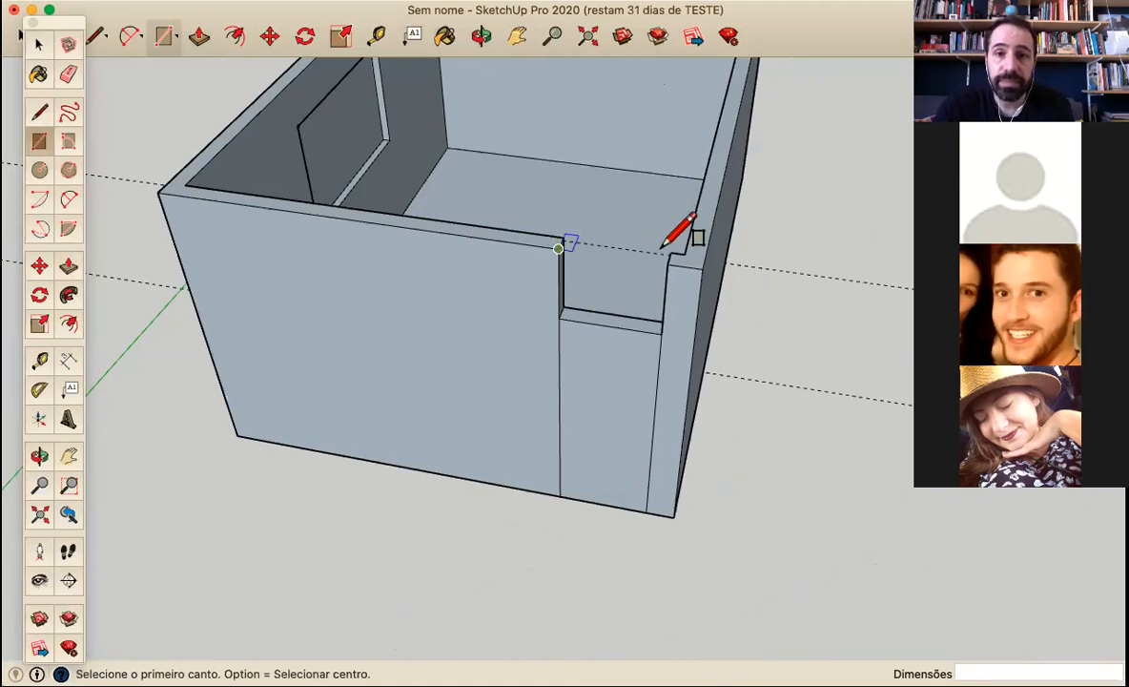
pyautogui.click(558, 248)
pyautogui.click(667, 254)
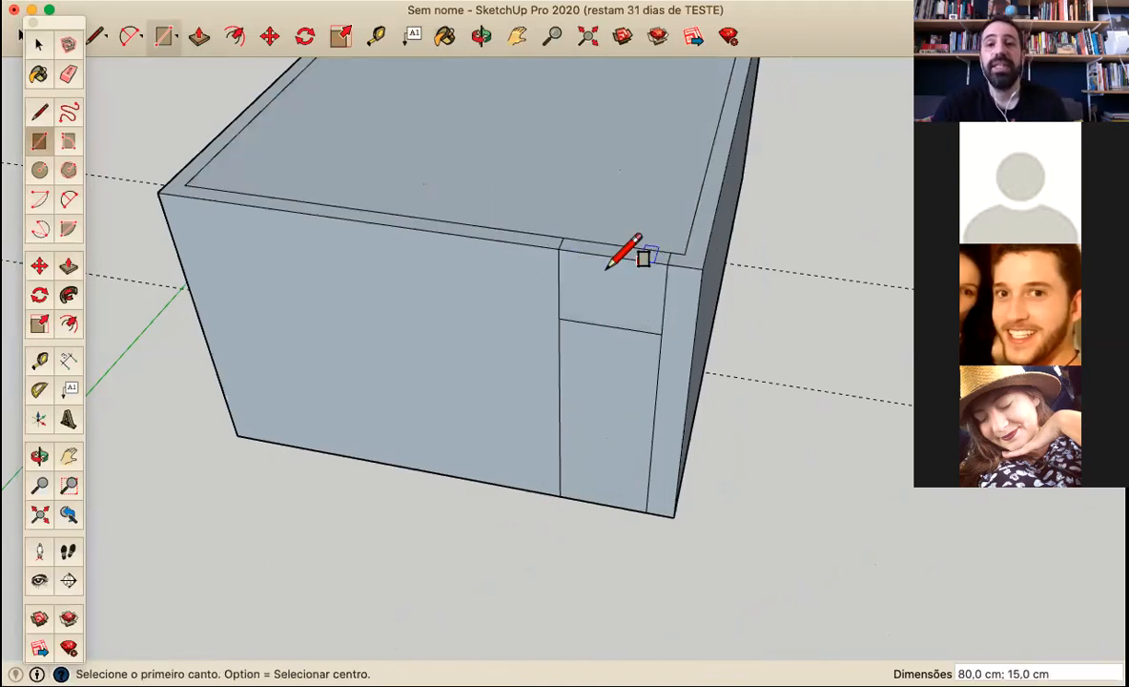
# Delete the face that covers the top of the room
pyautogui.scroll(-3, 606, 272)
pyautogui.scroll(-2, 575, 164)
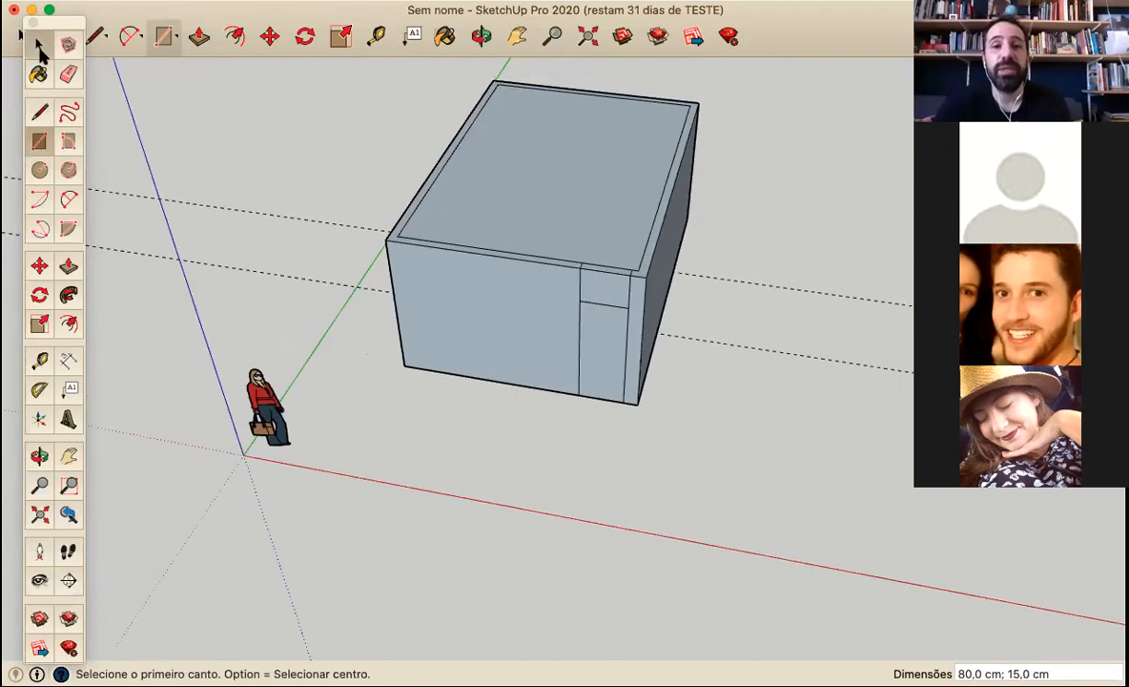
pyautogui.press('space')
pyautogui.click(575, 164)
pyautogui.press('Delete')
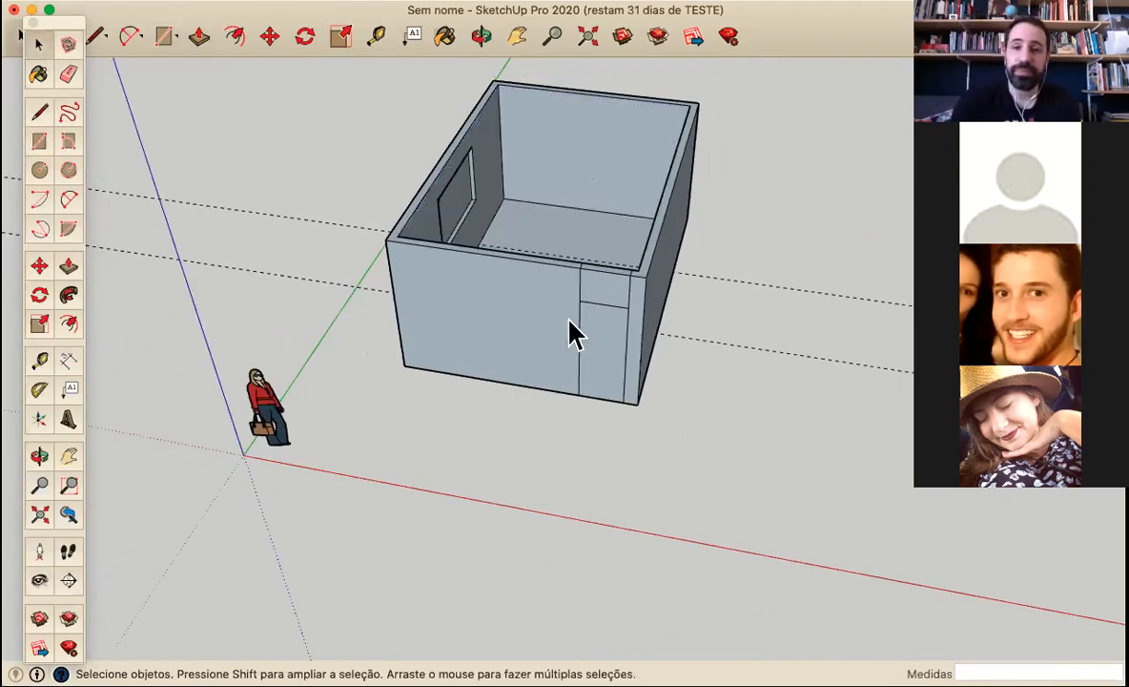
# Erase the leftover edges above the door on the outer wall face and across the top of the wall
pyautogui.scroll(3, 673, 277)
pyautogui.moveTo(663, 353); pyautogui.dragTo(769, 257, button='middle')
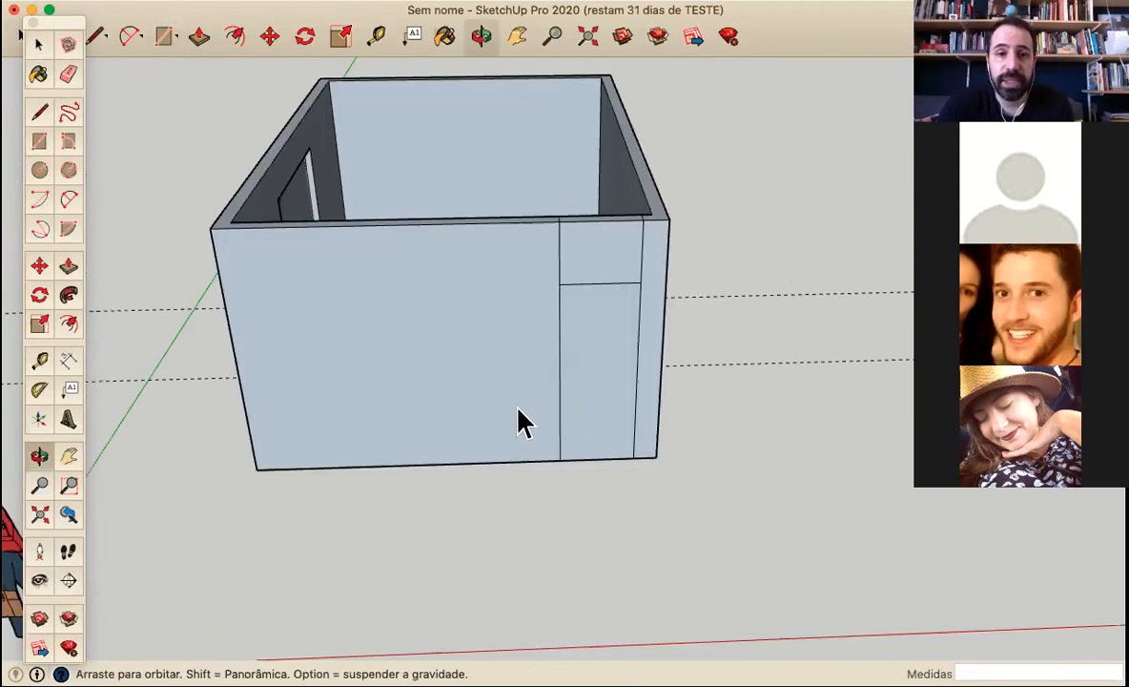
pyautogui.moveTo(519, 412); pyautogui.dragTo(40, 94, button='middle')
pyautogui.click(68, 74)
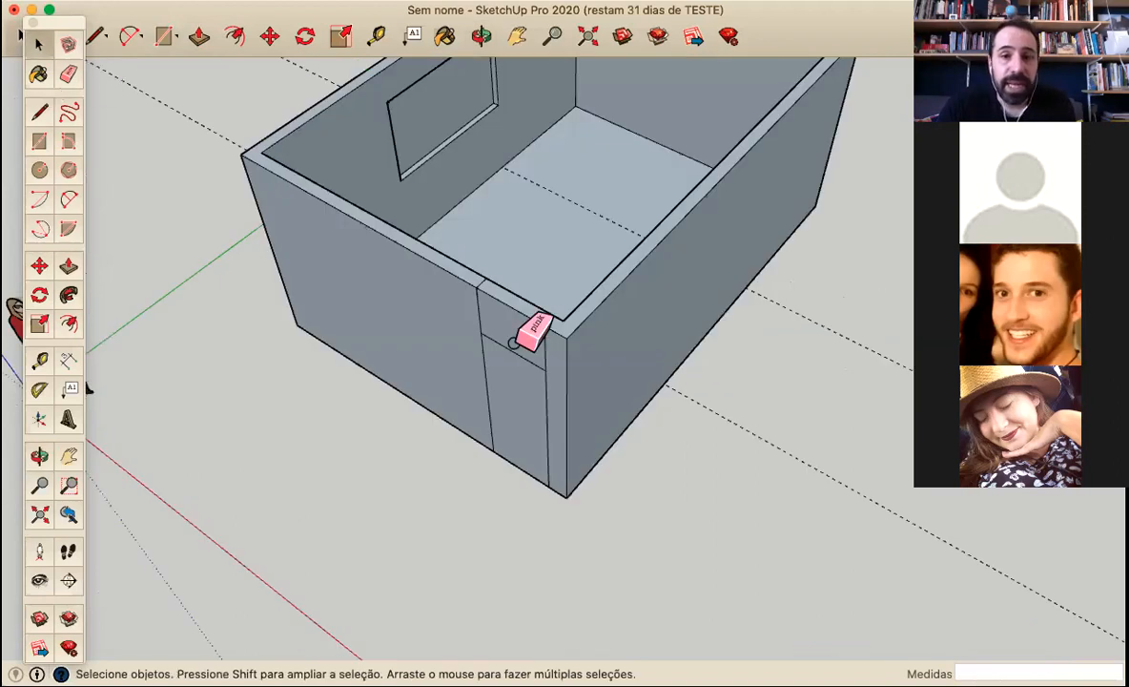
pyautogui.click(480, 293)
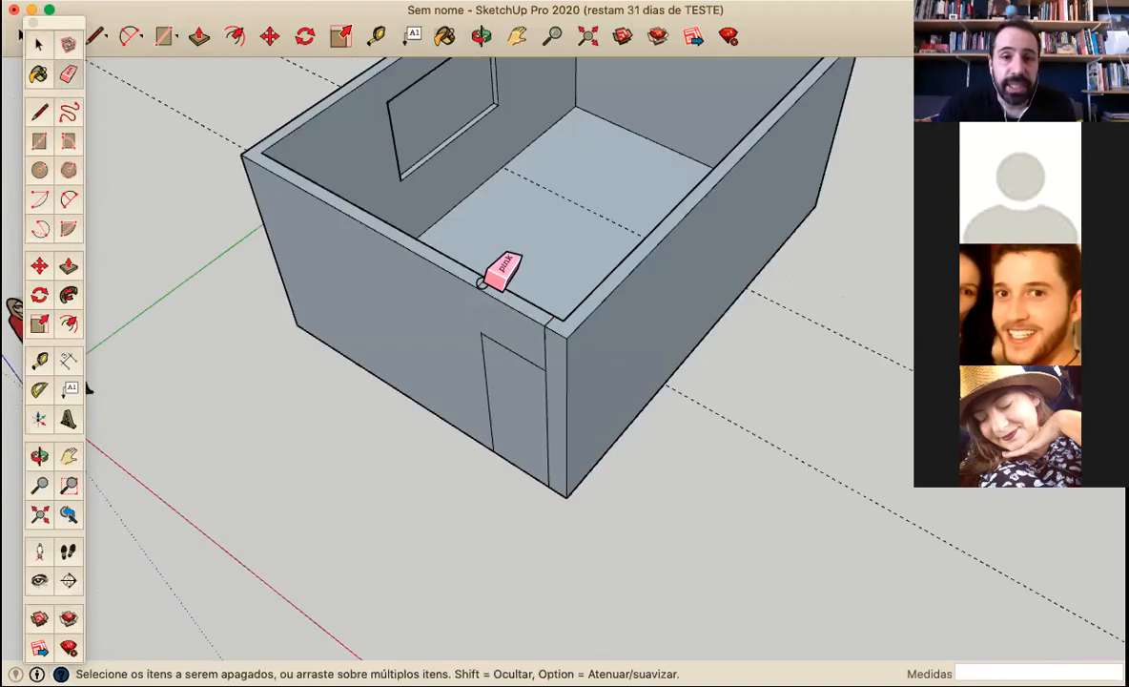
pyautogui.click(545, 341)
# Erase the leftover vertical edges beside the door on the inner and outer faces of the wall
pyautogui.moveTo(514, 380); pyautogui.dragTo(534, 297, button='middle')
pyautogui.moveTo(454, 262); pyautogui.dragTo(524, 207, button='middle')
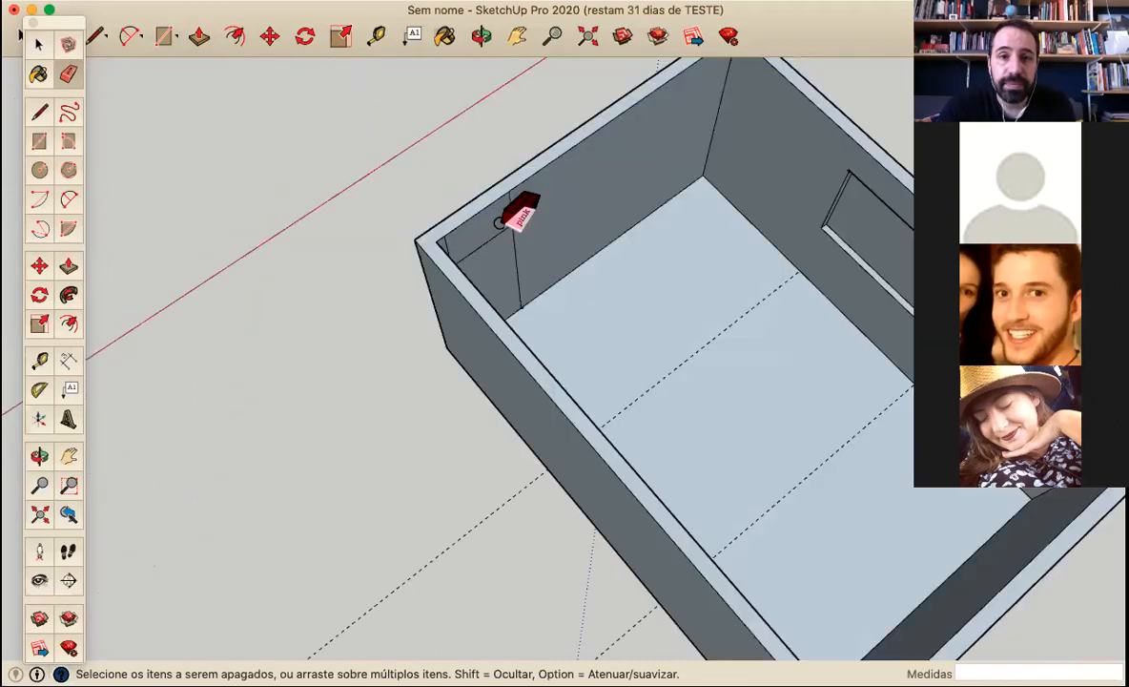
pyautogui.click(449, 248)
pyautogui.press('super+z')
pyautogui.moveTo(483, 250); pyautogui.dragTo(196, 298, button='middle')
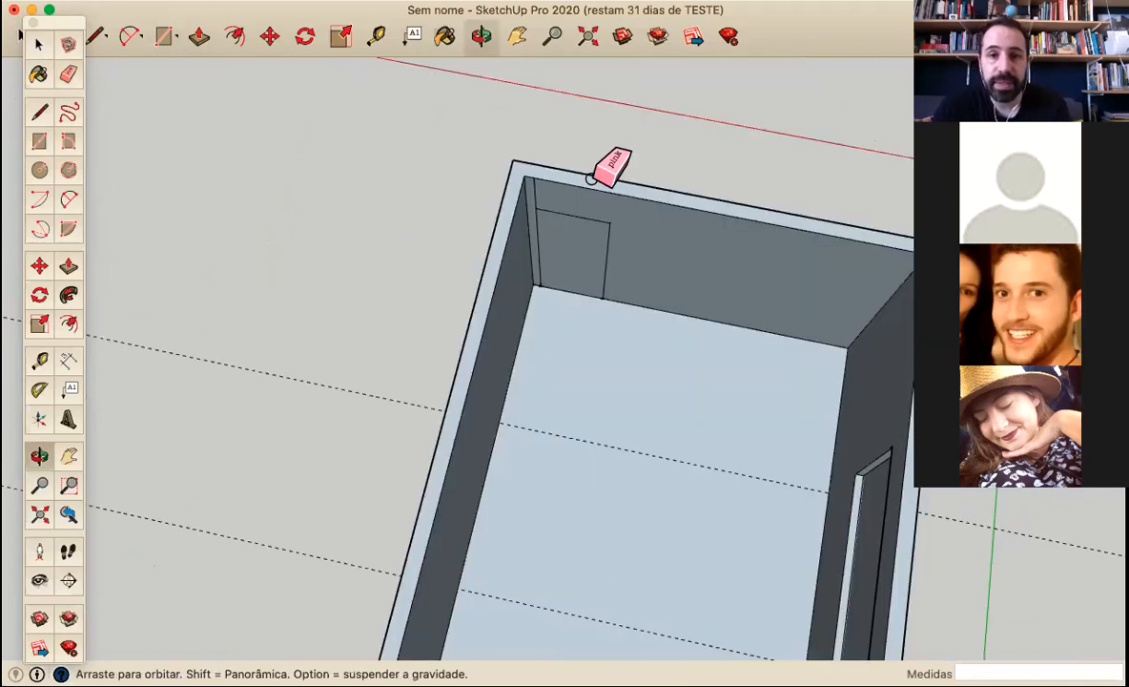
pyautogui.moveTo(572, 188); pyautogui.dragTo(592, 247, button='middle')
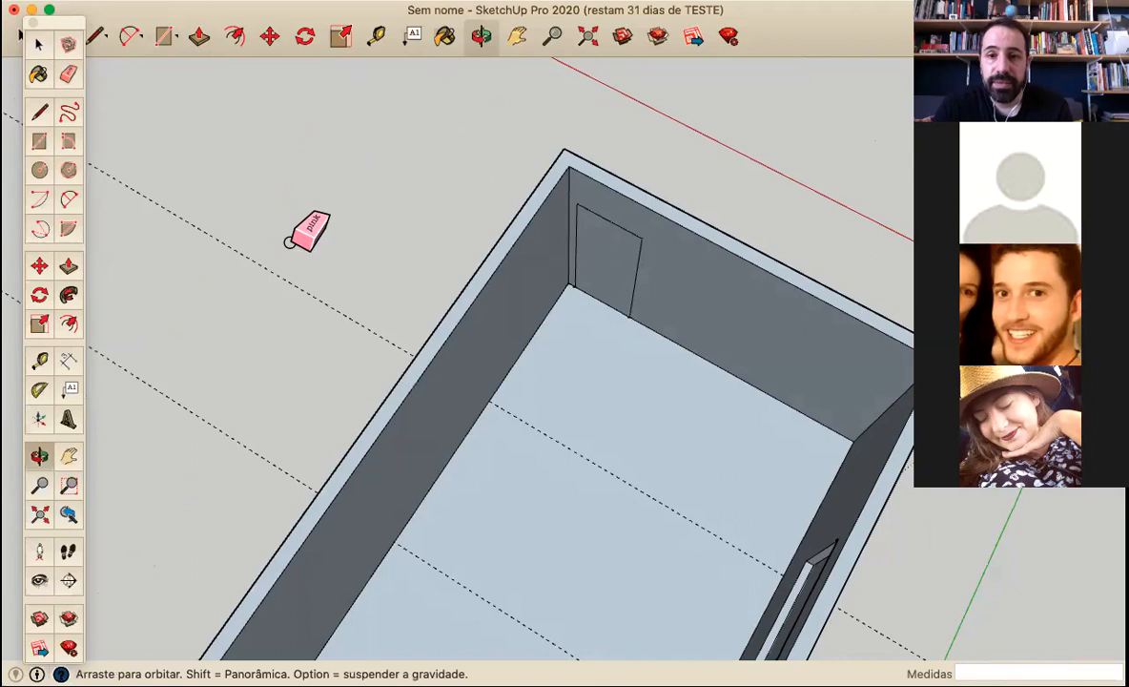
pyautogui.moveTo(362, 262); pyautogui.dragTo(396, 285, button='middle')
pyautogui.moveTo(146, 189); pyautogui.dragTo(33, 181, button='middle')
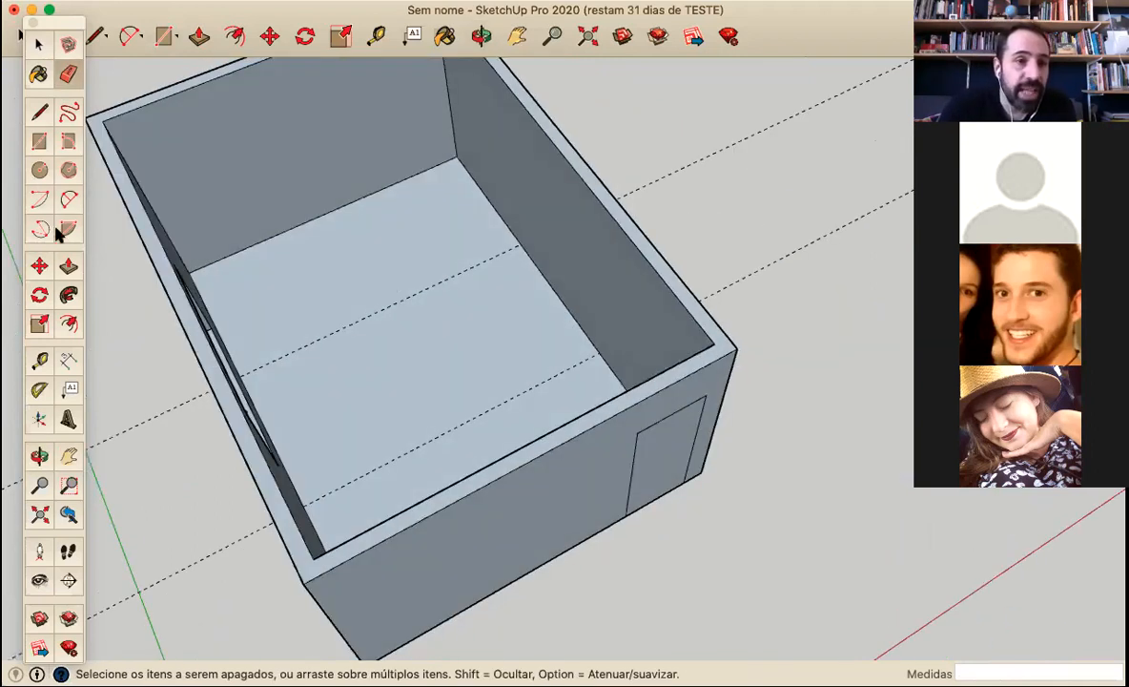
# Push/Pull the door face about 4.4 cm into the wall to recess the door
pyautogui.press('p')
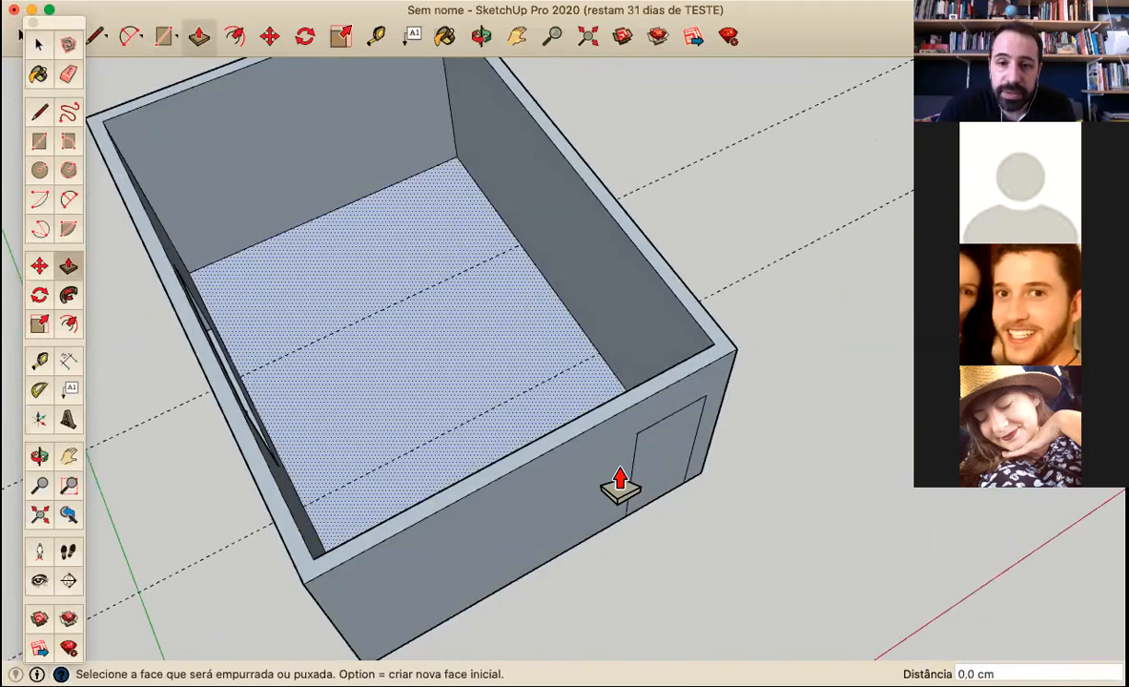
pyautogui.scroll(3, 615, 478)
pyautogui.click(618, 477)
pyautogui.moveTo(765, 419); pyautogui.dragTo(721, 390, button='middle')
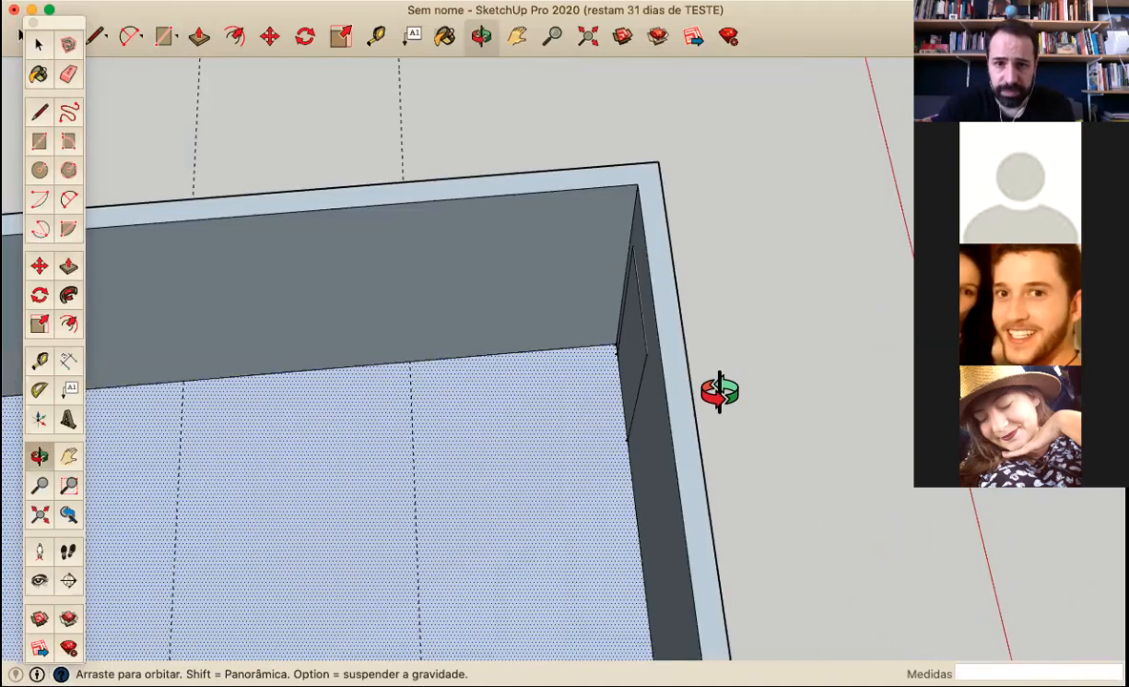
pyautogui.click(613, 385)
# Examine the recessed door and the rest of the room from inside and outside
pyautogui.moveTo(636, 391); pyautogui.dragTo(345, 347, button='middle')
pyautogui.moveTo(400, 314); pyautogui.dragTo(441, 207, button='middle')
pyautogui.moveTo(476, 400); pyautogui.dragTo(129, 393, button='middle')
pyautogui.moveTo(353, 394); pyautogui.dragTo(595, 358, button='middle')
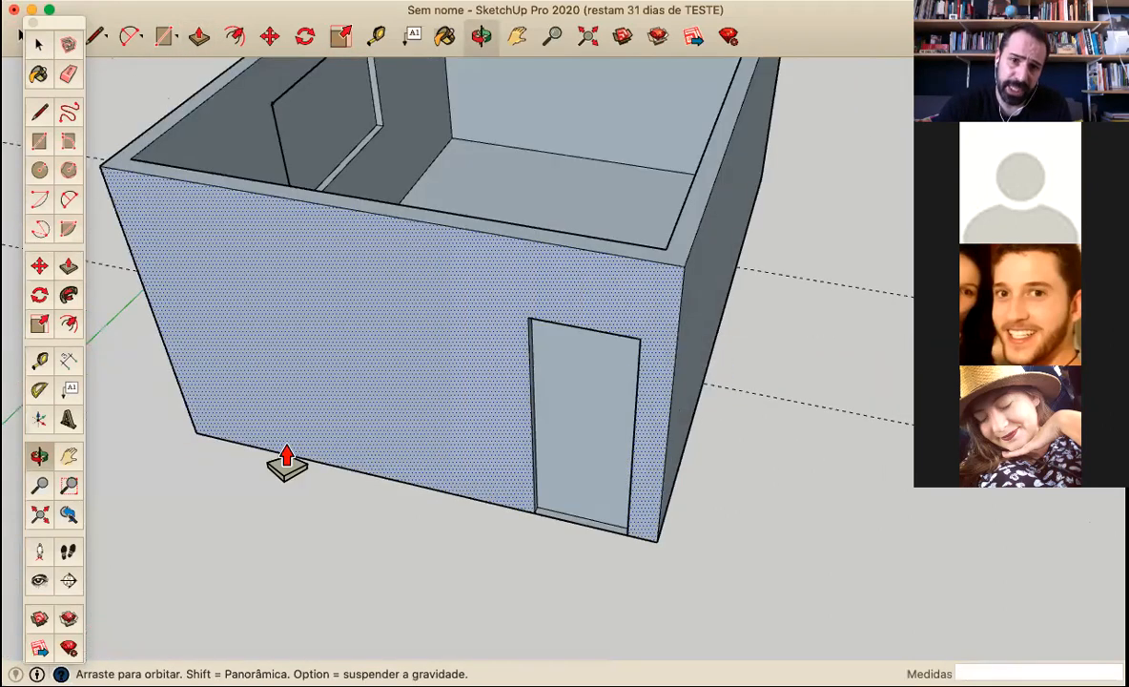
pyautogui.moveTo(266, 427); pyautogui.dragTo(505, 421, button='middle')
pyautogui.moveTo(682, 326); pyautogui.dragTo(801, 313, button='middle')
pyautogui.moveTo(557, 447); pyautogui.dragTo(429, 512, button='middle')
pyautogui.scroll(-3, 536, 471)
pyautogui.moveTo(382, 360); pyautogui.dragTo(372, 359, button='middle')
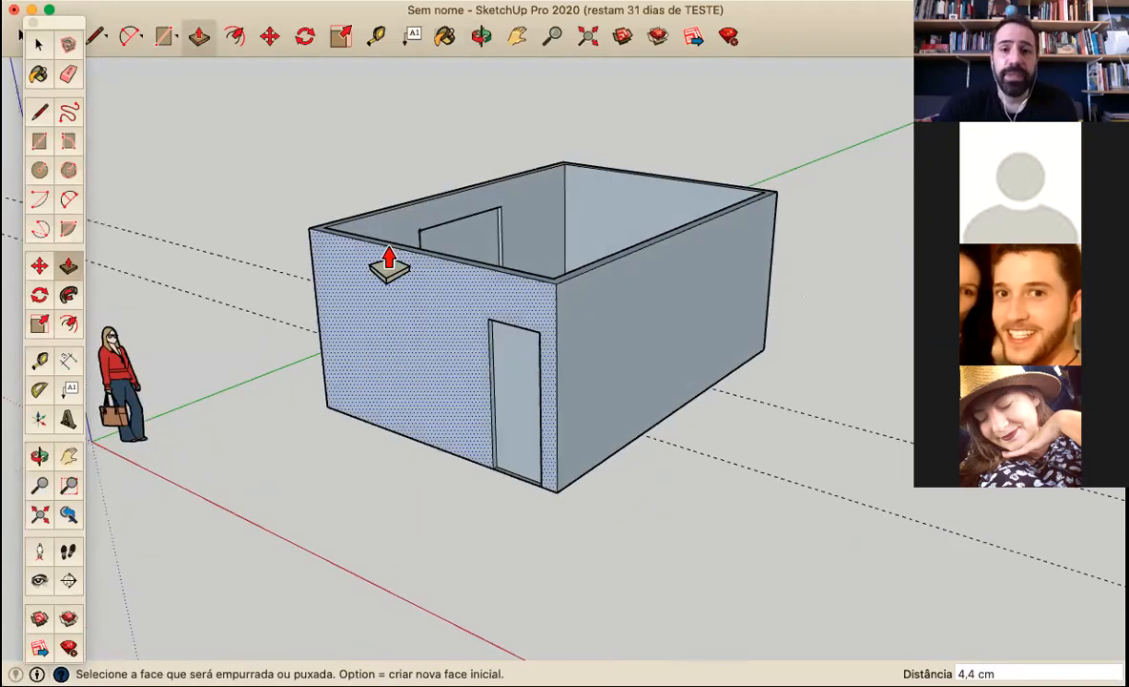
pyautogui.scroll(-2, 389, 265)
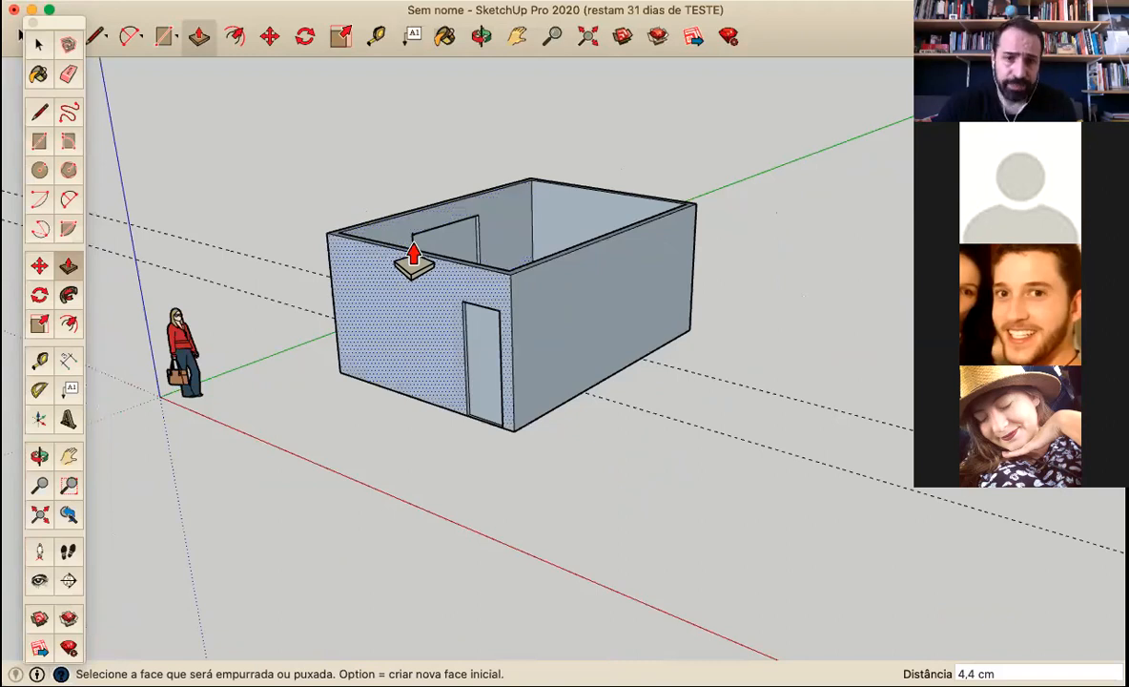
pyautogui.moveTo(497, 222); pyautogui.dragTo(479, 239, button='middle')
# Draw a 65 cm vertical line upward from the midpoint of the door wall's top outer edge
pyautogui.click(39, 112)
pyautogui.scroll(2, 462, 216)
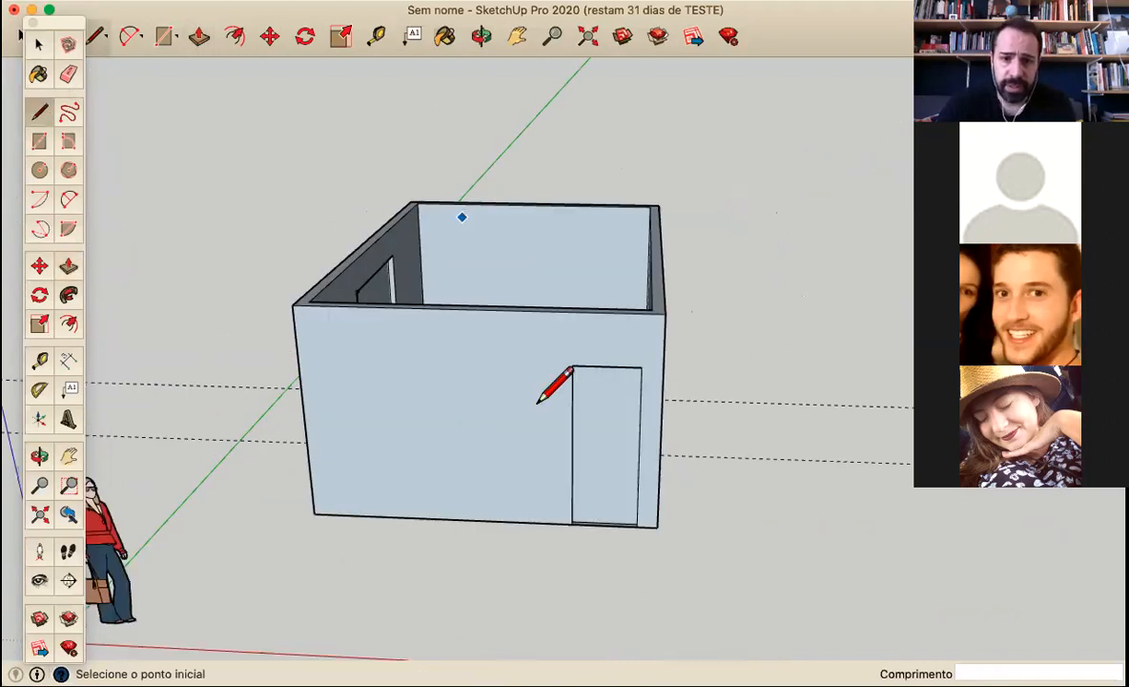
pyautogui.scroll(2, 537, 402)
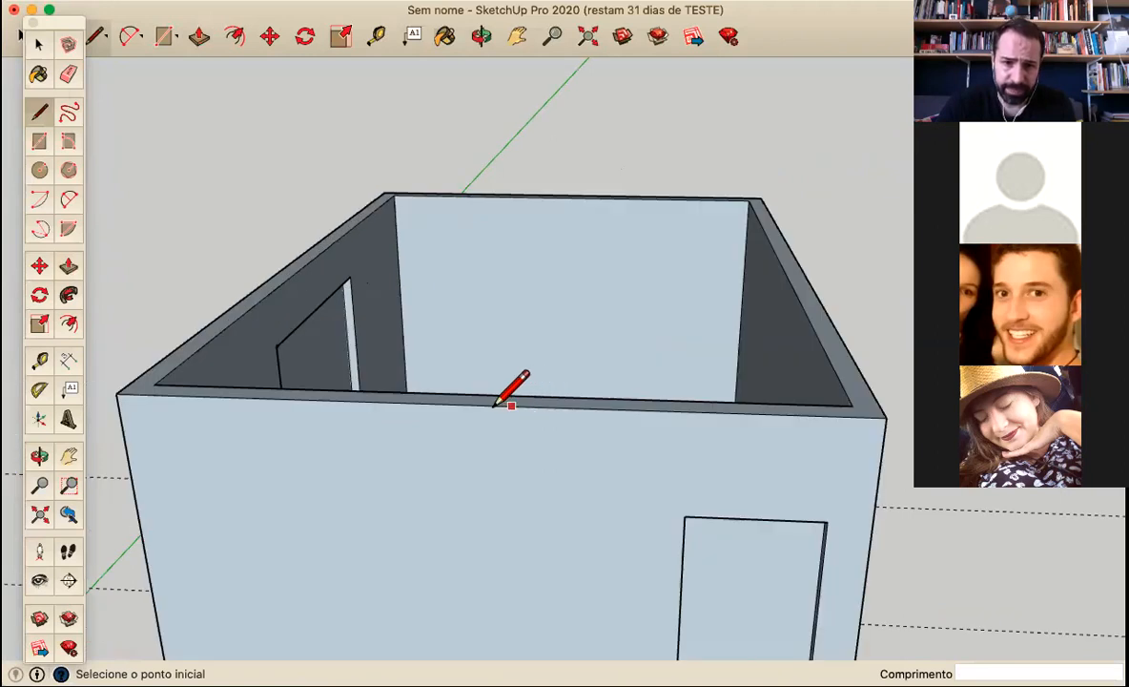
pyautogui.click(489, 405)
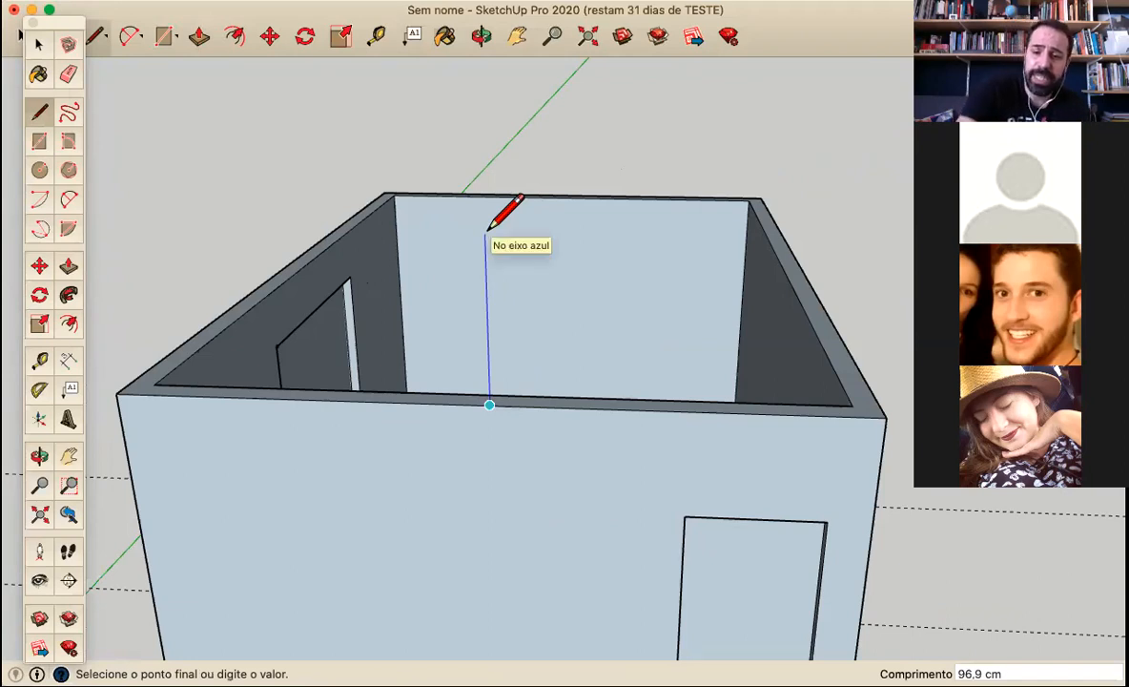
pyautogui.write('65')
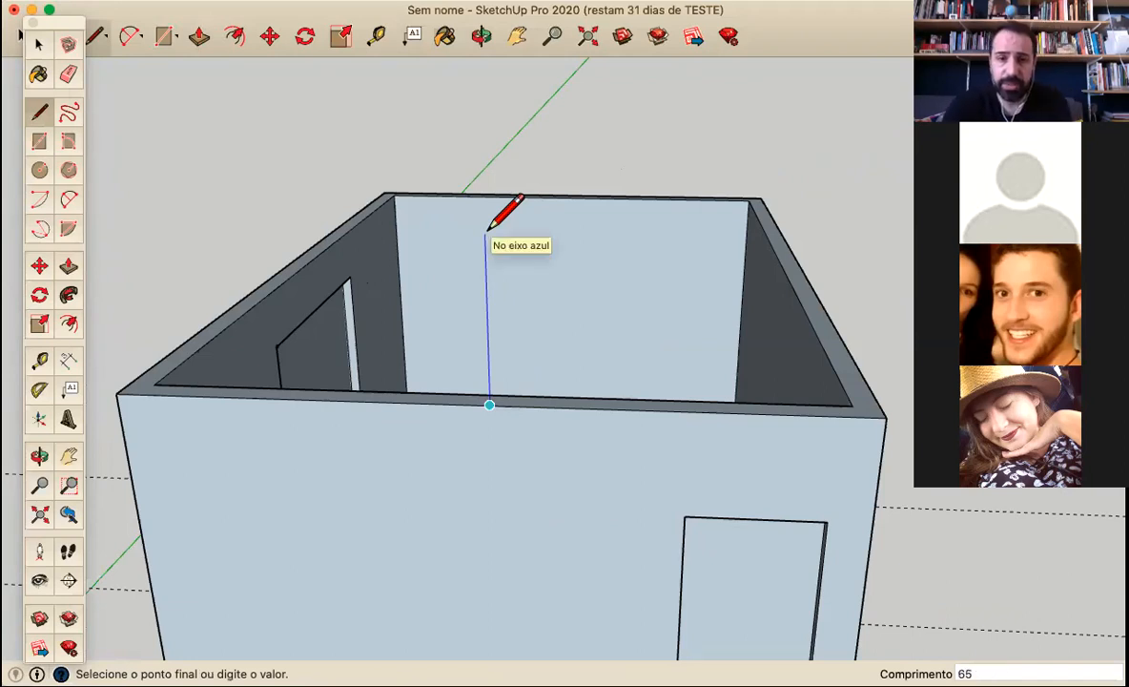
pyautogui.press('Return')
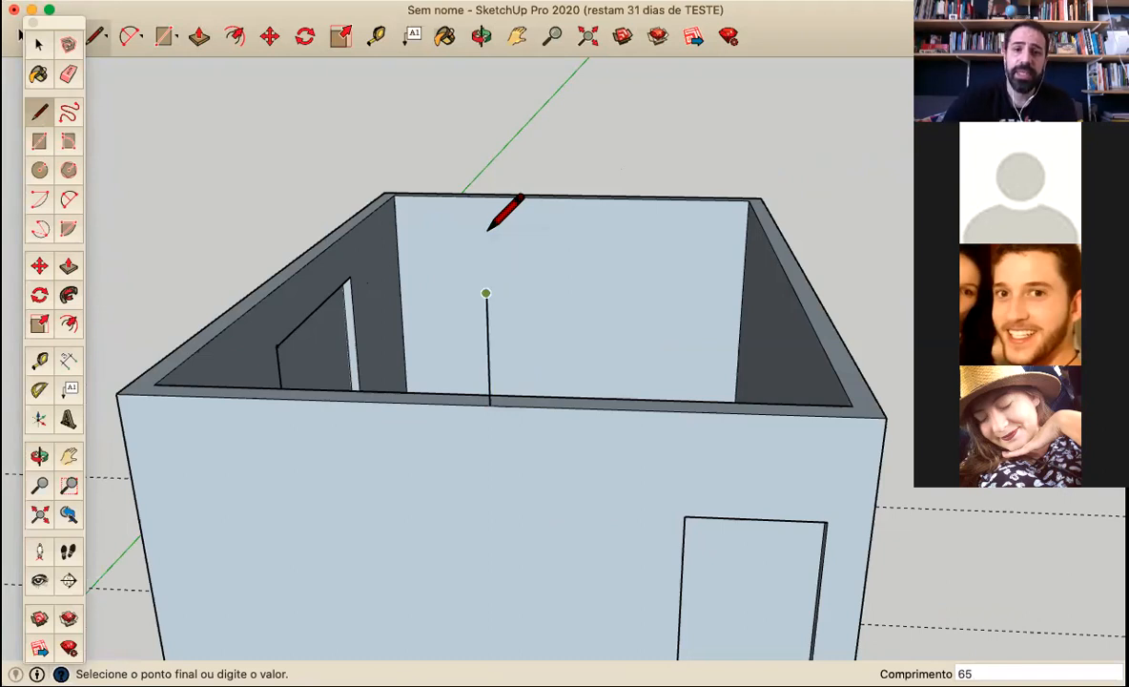
# Draw sloping lines joining the peak of the vertical line to both top outer corners of the door wall, forming a gable
pyautogui.scroll(-3, 456, 262)
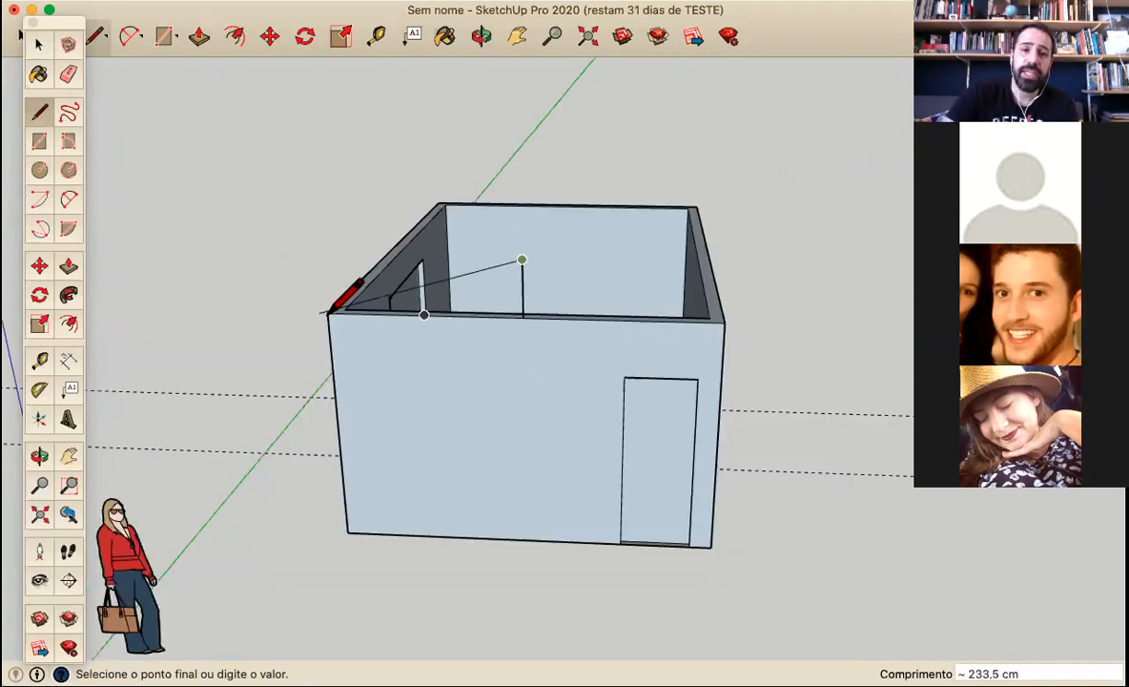
pyautogui.click(338, 310)
pyautogui.click(522, 261)
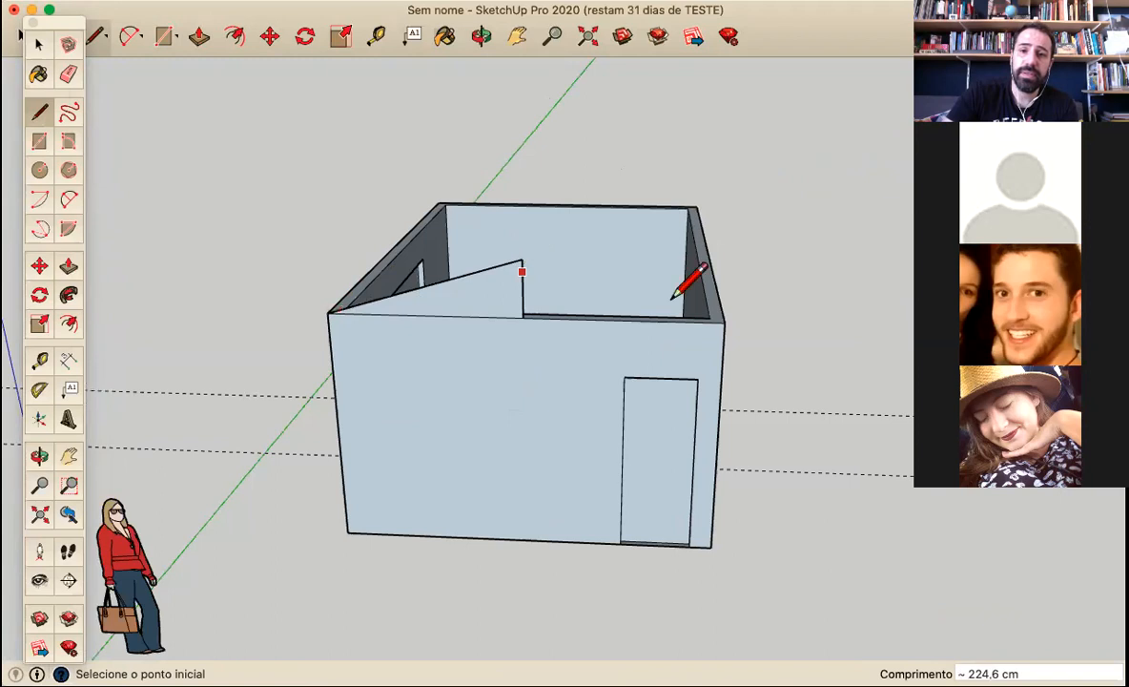
pyautogui.click(722, 322)
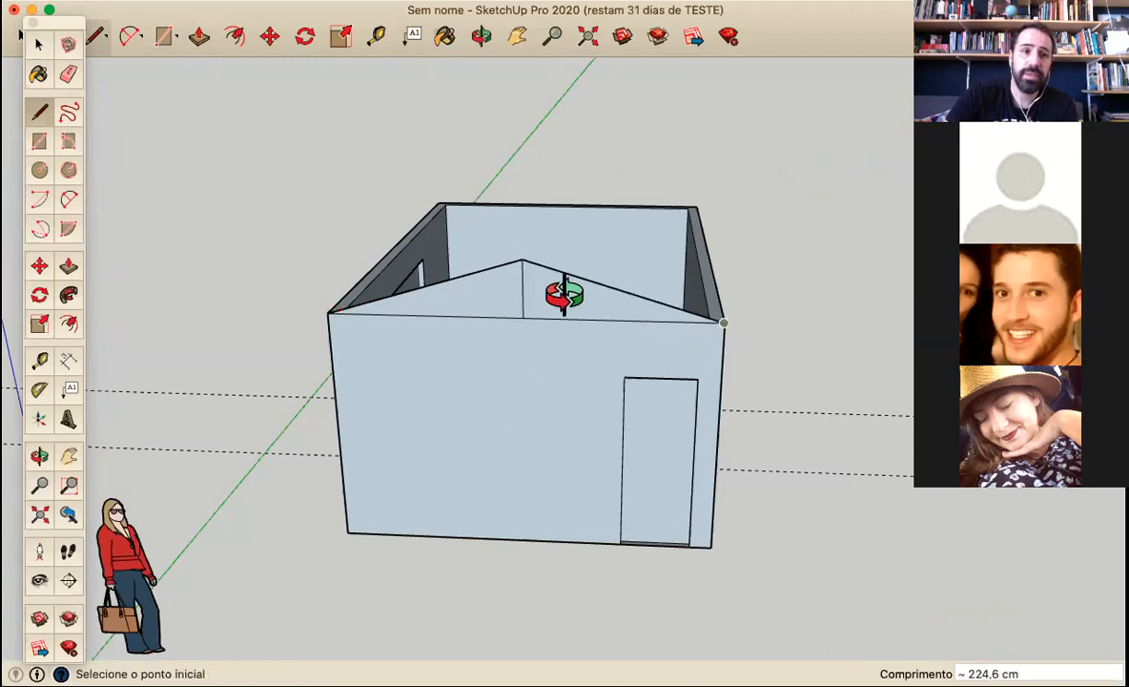
# Erase the vertical centre line that splits the gable above the door wall
pyautogui.moveTo(564, 294); pyautogui.dragTo(536, 305, button='middle')
pyautogui.click(68, 267)
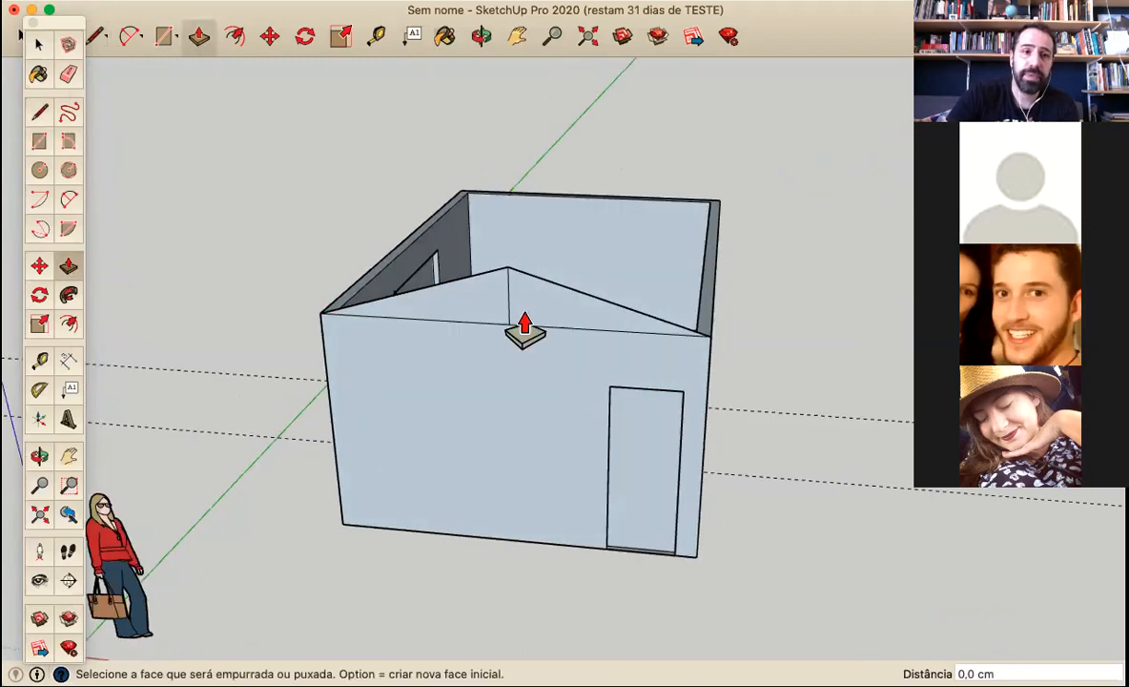
pyautogui.click(67, 74)
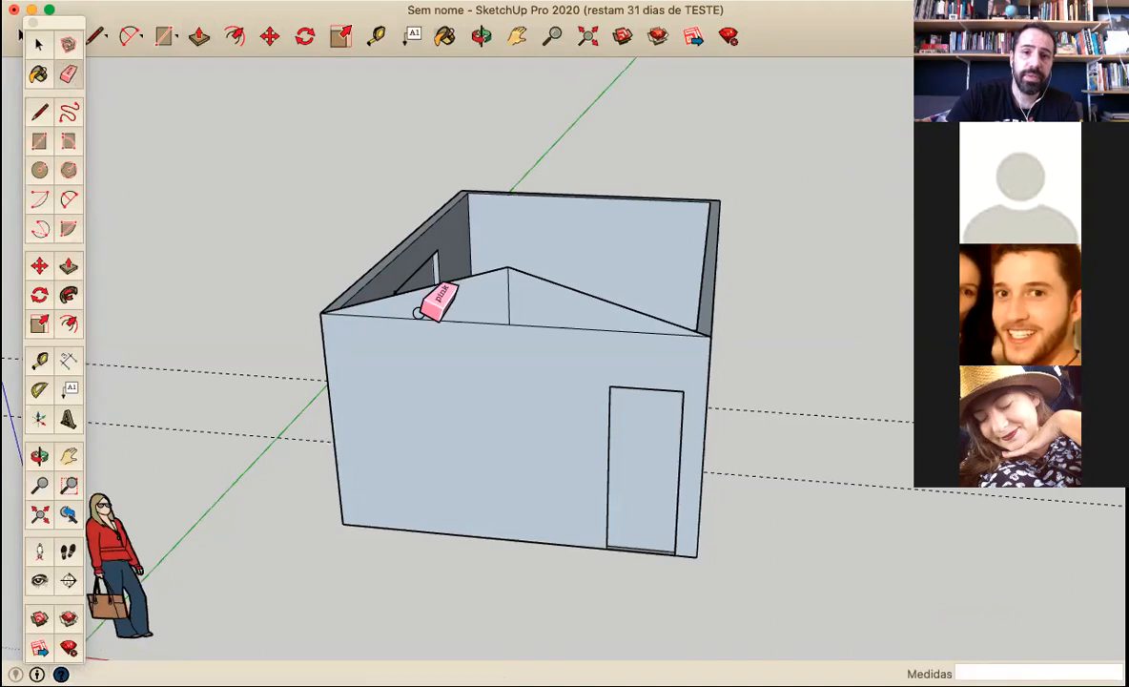
pyautogui.moveTo(477, 345)
pyautogui.mouseDown(button='middle')
pyautogui.moveTo(76, 436)
pyautogui.moveTo(408, 322)
pyautogui.moveTo(730, 176)
pyautogui.moveTo(496, 243)
pyautogui.moveTo(459, 333)
pyautogui.mouseUp(button='middle')
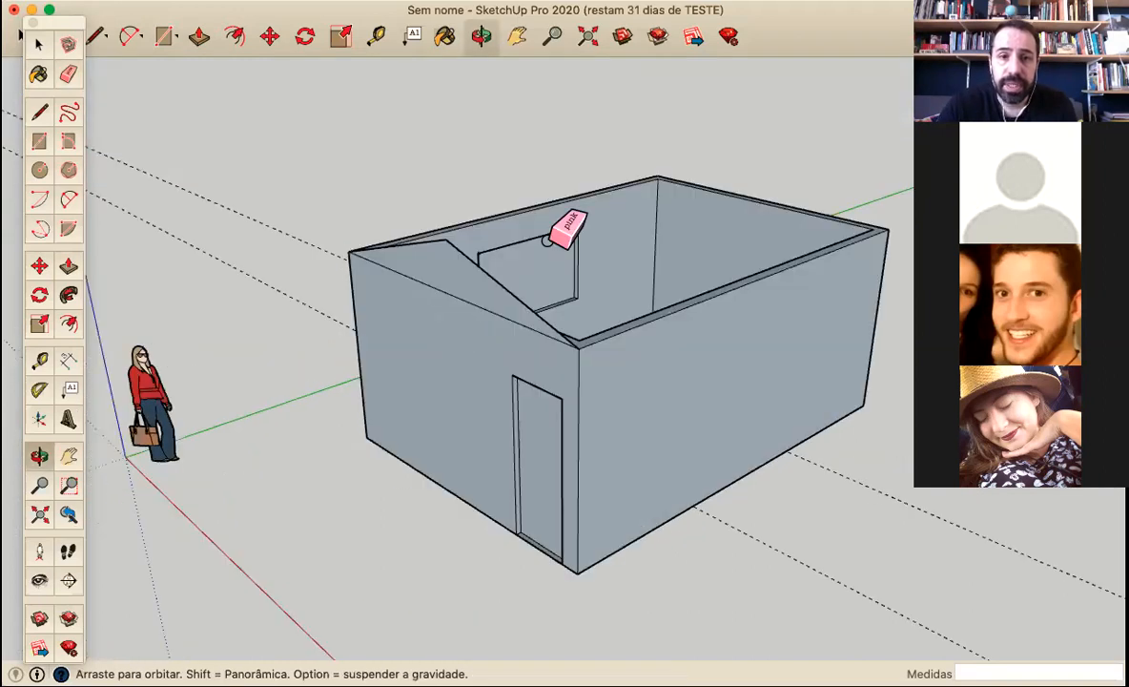
# Push/Pull the gable face above the door wall by 15 cm to match the wall thickness
pyautogui.moveTo(544, 245); pyautogui.dragTo(497, 265, button='middle')
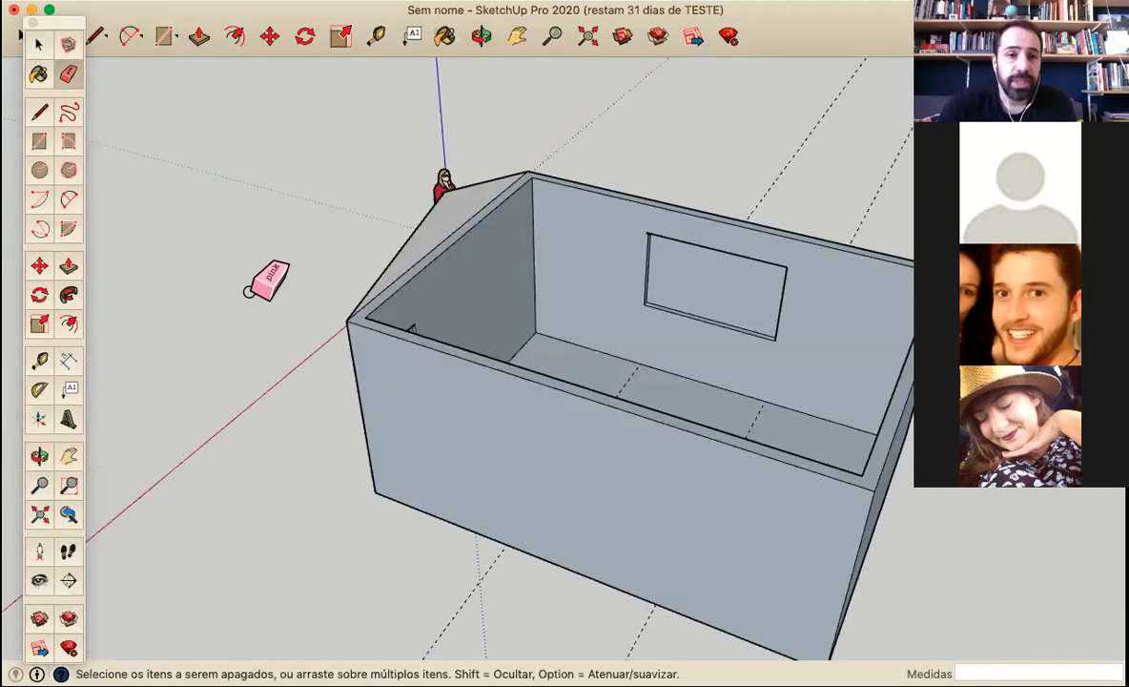
pyautogui.moveTo(565, 292)
pyautogui.mouseDown(button='middle')
pyautogui.moveTo(610, 315)
pyautogui.moveTo(187, 426)
pyautogui.moveTo(172, 408)
pyautogui.moveTo(543, 257)
pyautogui.mouseUp(button='middle')
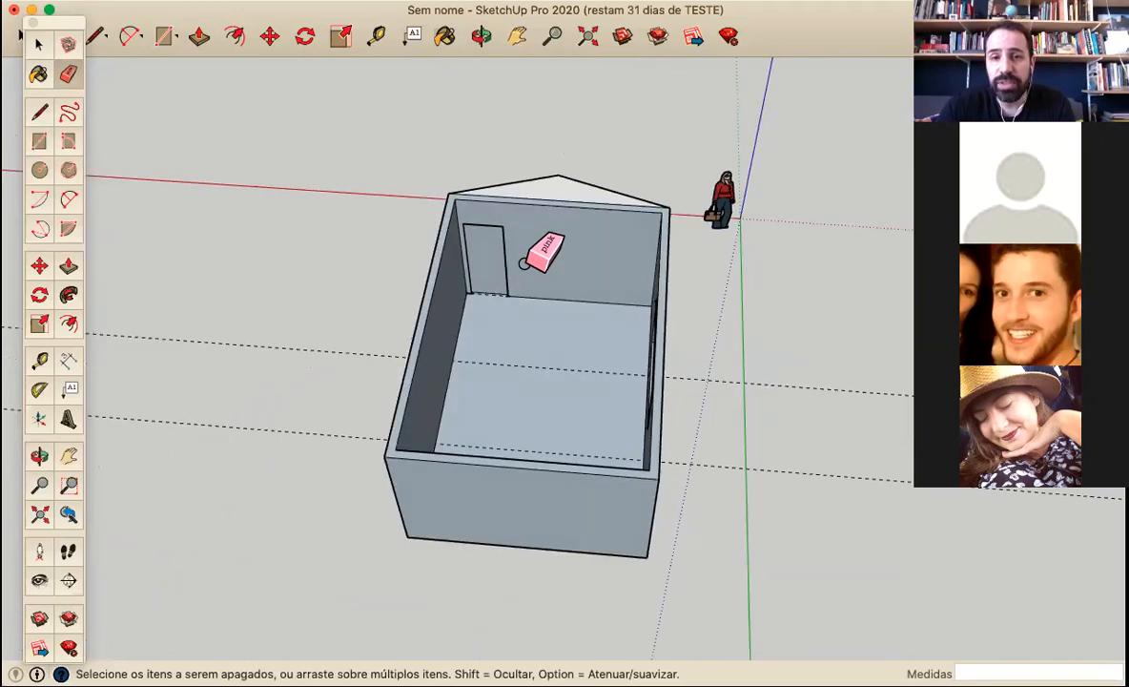
pyautogui.moveTo(560, 330)
pyautogui.mouseDown(button='middle')
pyautogui.moveTo(733, 279)
pyautogui.moveTo(716, 283)
pyautogui.mouseUp(button='middle')
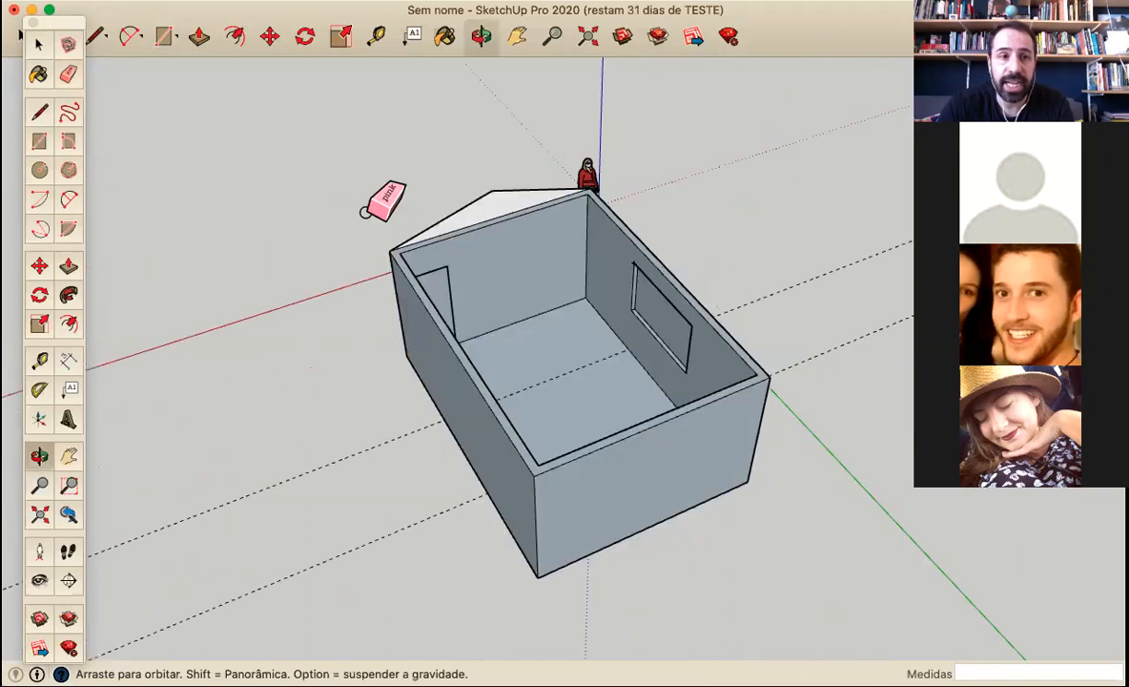
pyautogui.click(69, 267)
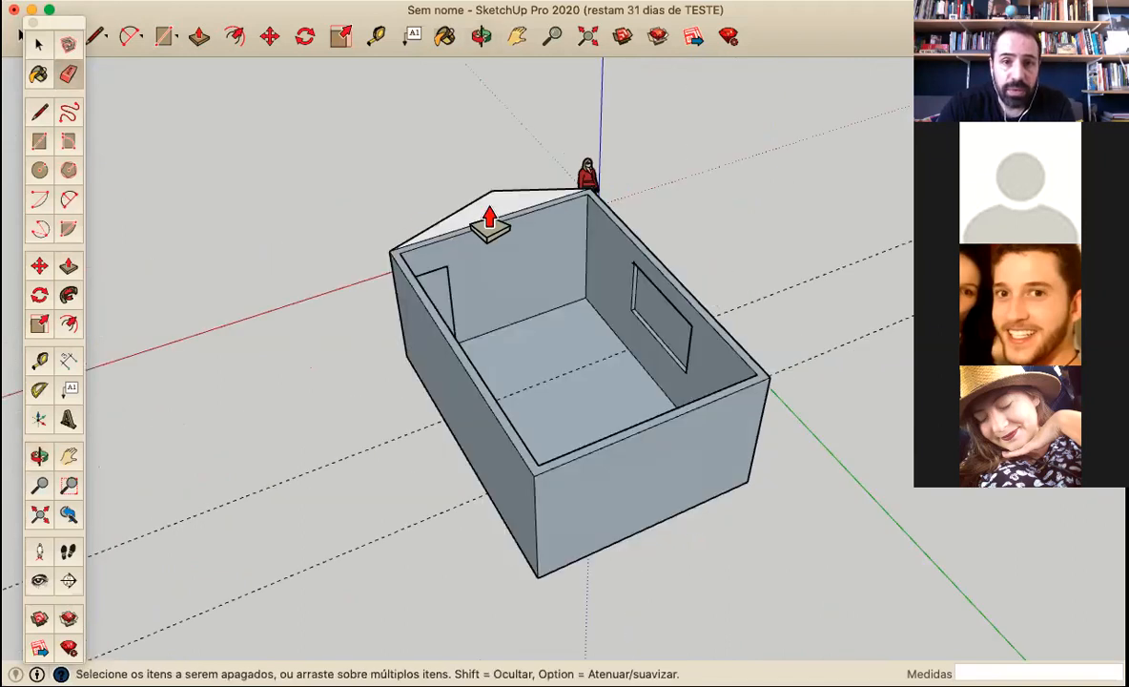
pyautogui.moveTo(564, 191); pyautogui.dragTo(586, 203)
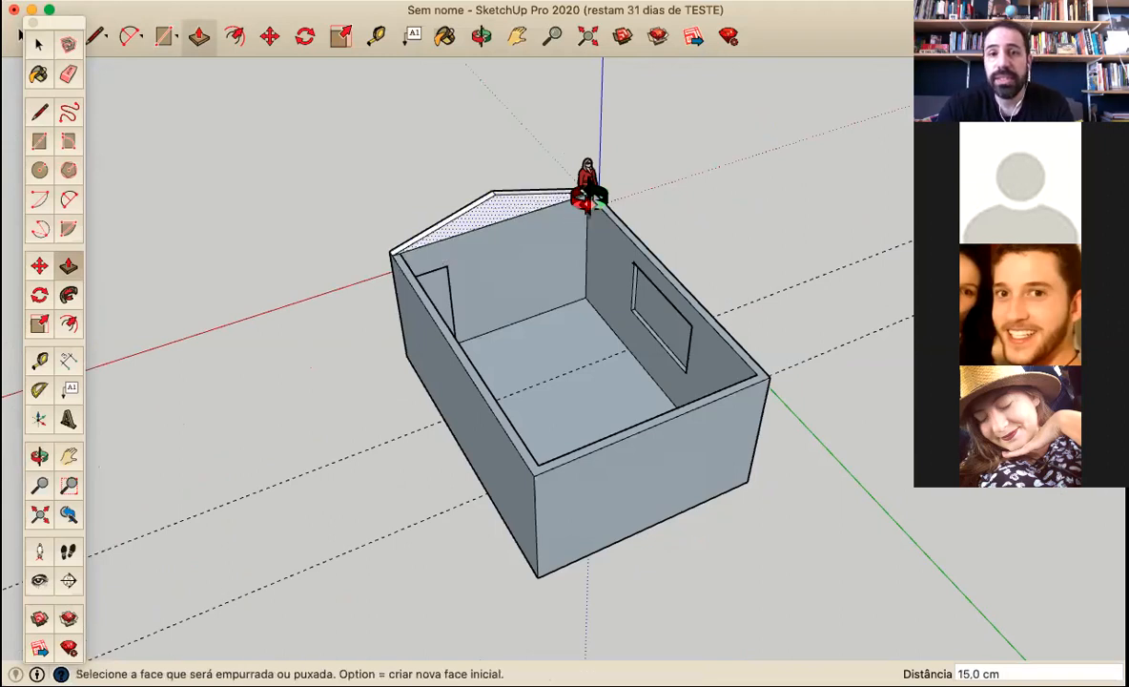
# Erase the horizontal seam edges between the gable and the door wall on both sides
pyautogui.moveTo(620, 219); pyautogui.dragTo(673, 235, button='middle')
pyautogui.moveTo(719, 265); pyautogui.dragTo(776, 228, button='middle')
pyautogui.moveTo(439, 403); pyautogui.dragTo(148, 314, button='middle')
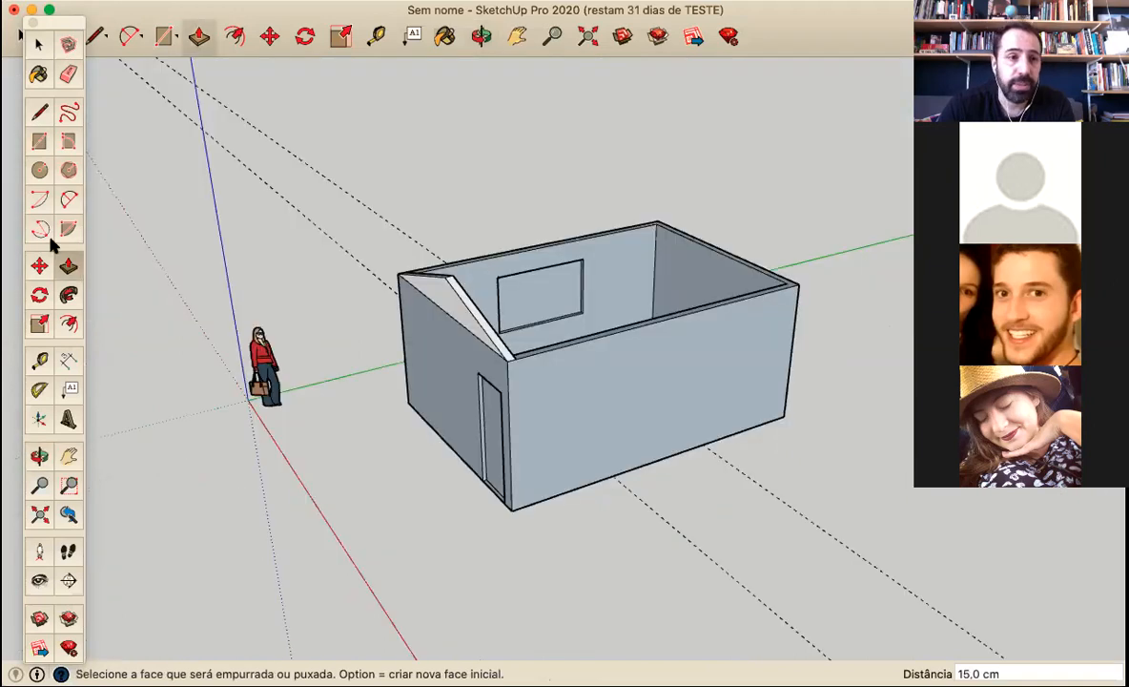
pyautogui.click(67, 74)
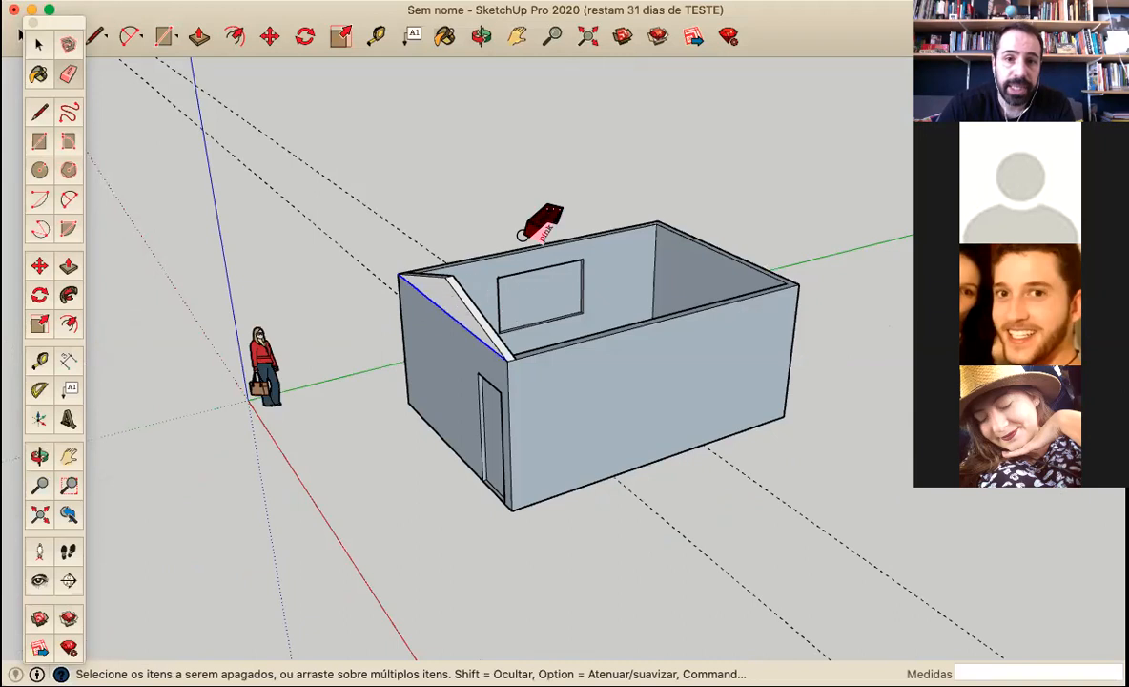
pyautogui.moveTo(537, 227); pyautogui.dragTo(474, 265, button='middle')
pyautogui.moveTo(710, 265)
pyautogui.mouseDown(button='middle')
pyautogui.moveTo(655, 257)
pyautogui.moveTo(760, 208)
pyautogui.moveTo(224, 501)
pyautogui.mouseUp(button='middle')
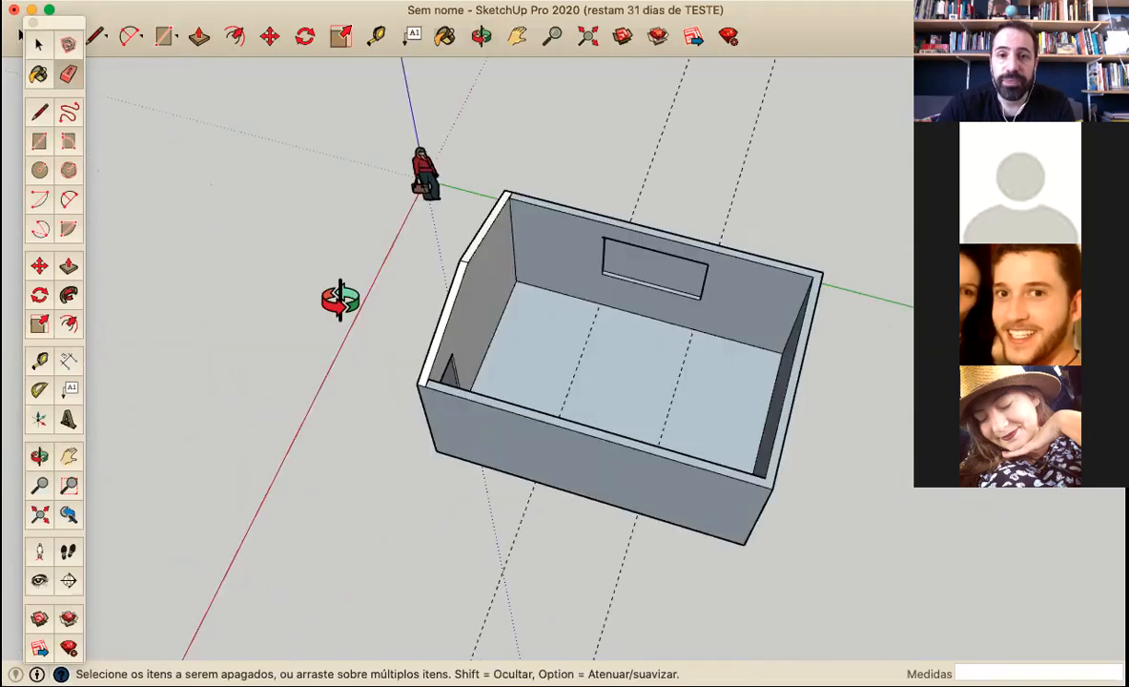
# Draw a 65 cm vertical line upward from the midpoint of the opposite end wall's top outer edge
pyautogui.moveTo(324, 286); pyautogui.dragTo(462, 340, button='middle')
pyautogui.moveTo(680, 386)
pyautogui.mouseDown(button='middle')
pyautogui.moveTo(391, 201)
pyautogui.moveTo(382, 217)
pyautogui.mouseUp(button='middle')
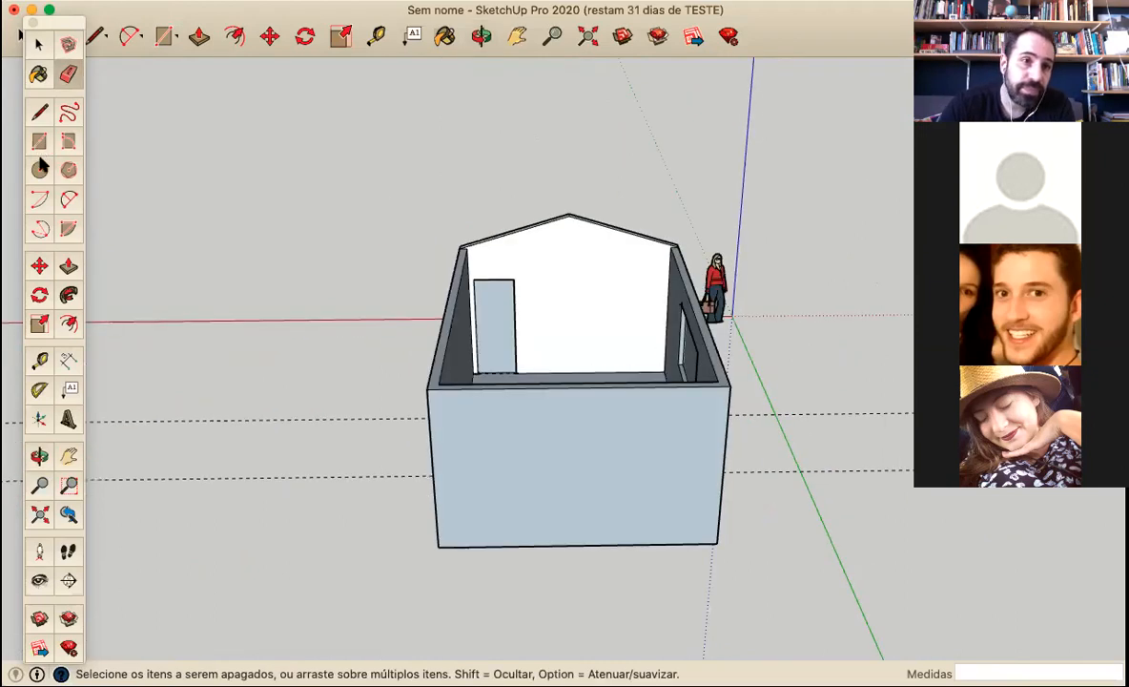
pyautogui.click(39, 112)
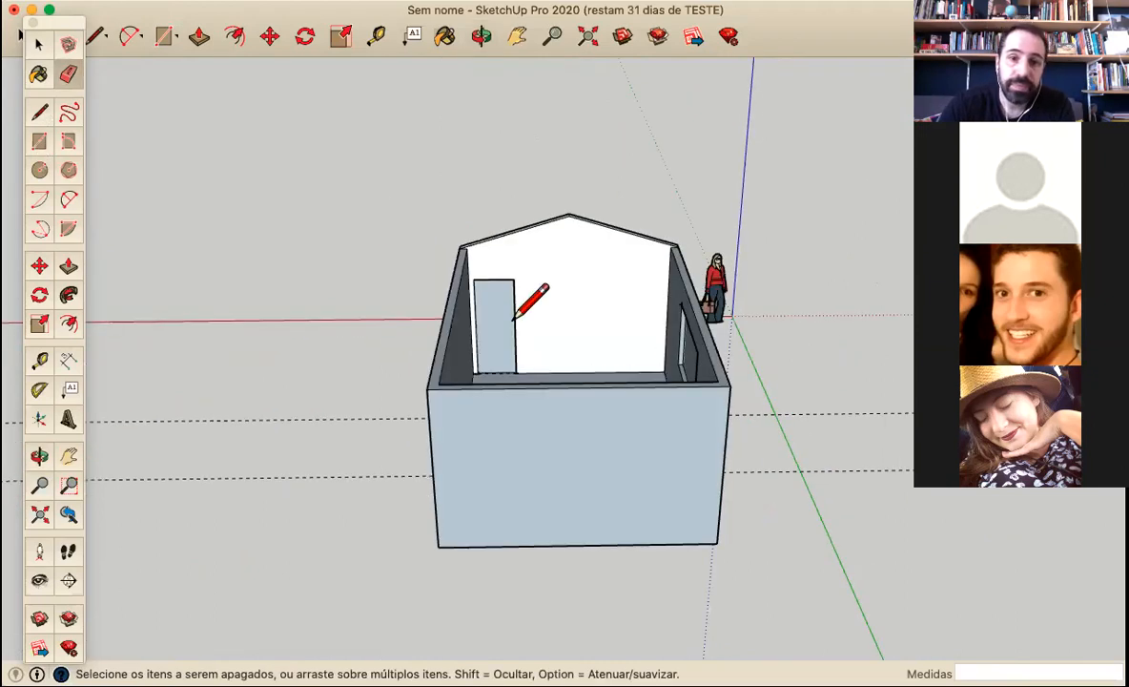
pyautogui.click(579, 386)
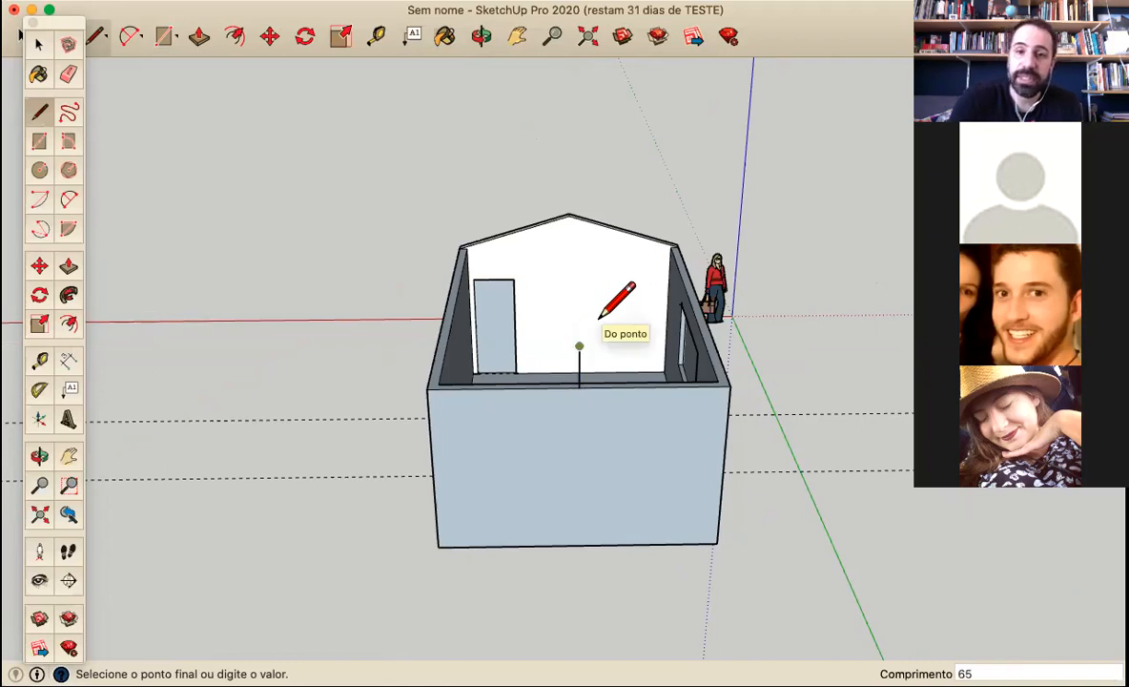
pyautogui.press('Return')
# Join the new line's peak to both top outer corners of the end wall to form the second gable
pyautogui.click(435, 384)
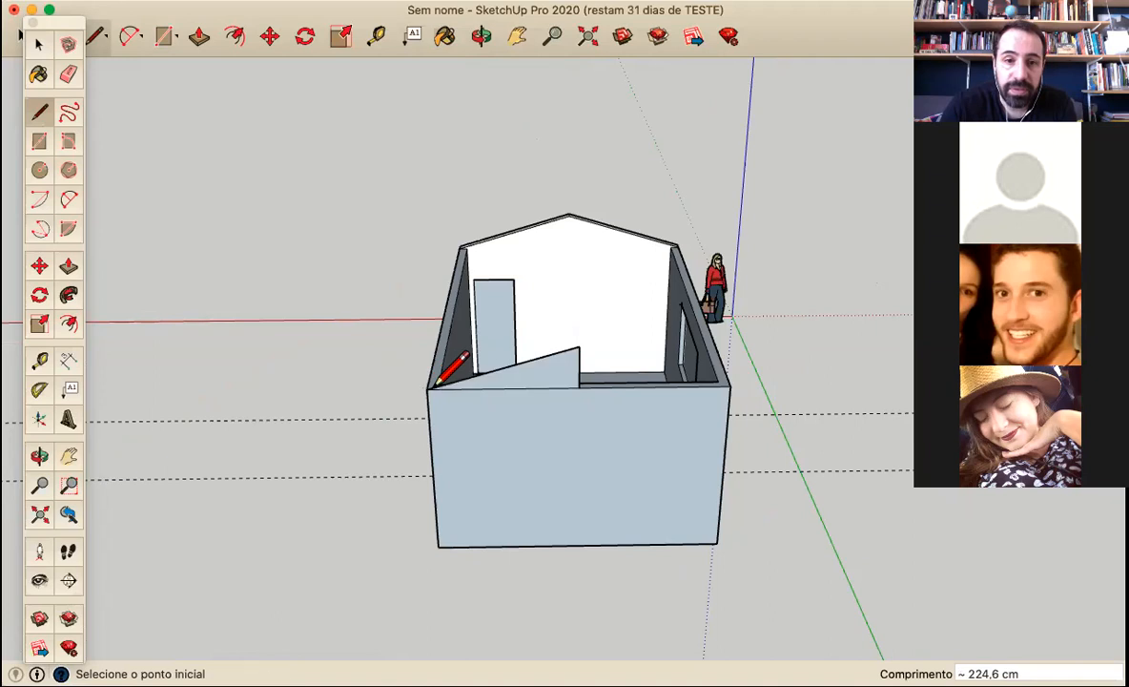
pyautogui.click(578, 347)
pyautogui.click(730, 386)
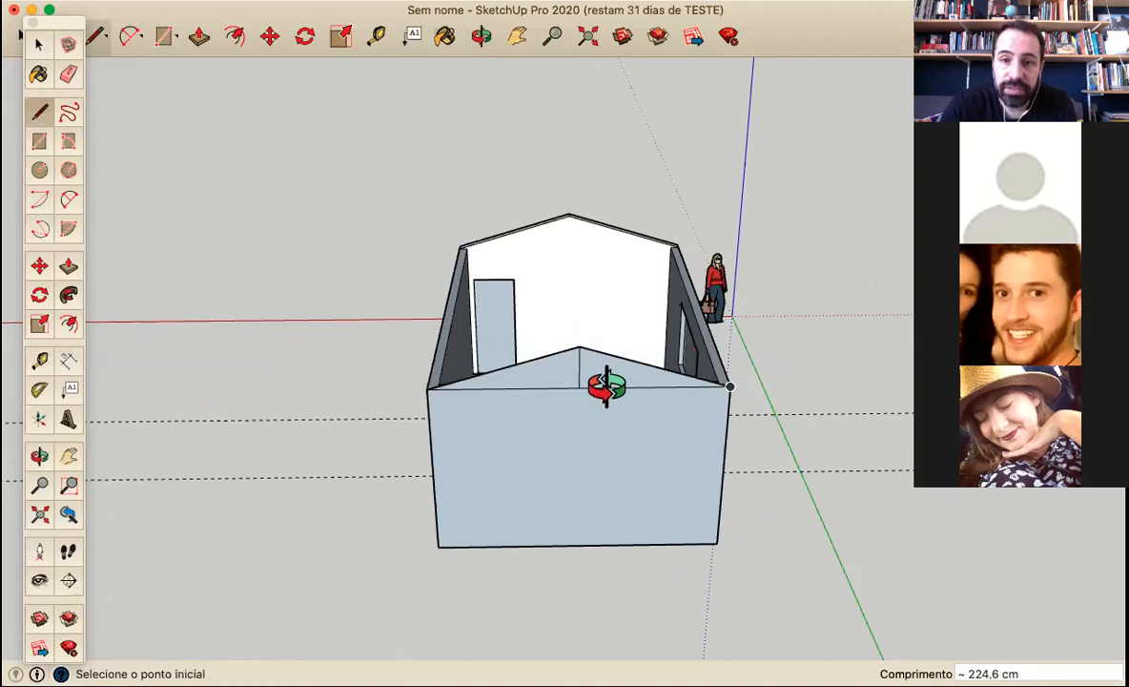
# Erase the vertical centre line that splits the second gable face
pyautogui.moveTo(606, 387); pyautogui.dragTo(744, 383, button='middle')
pyautogui.click(70, 73)
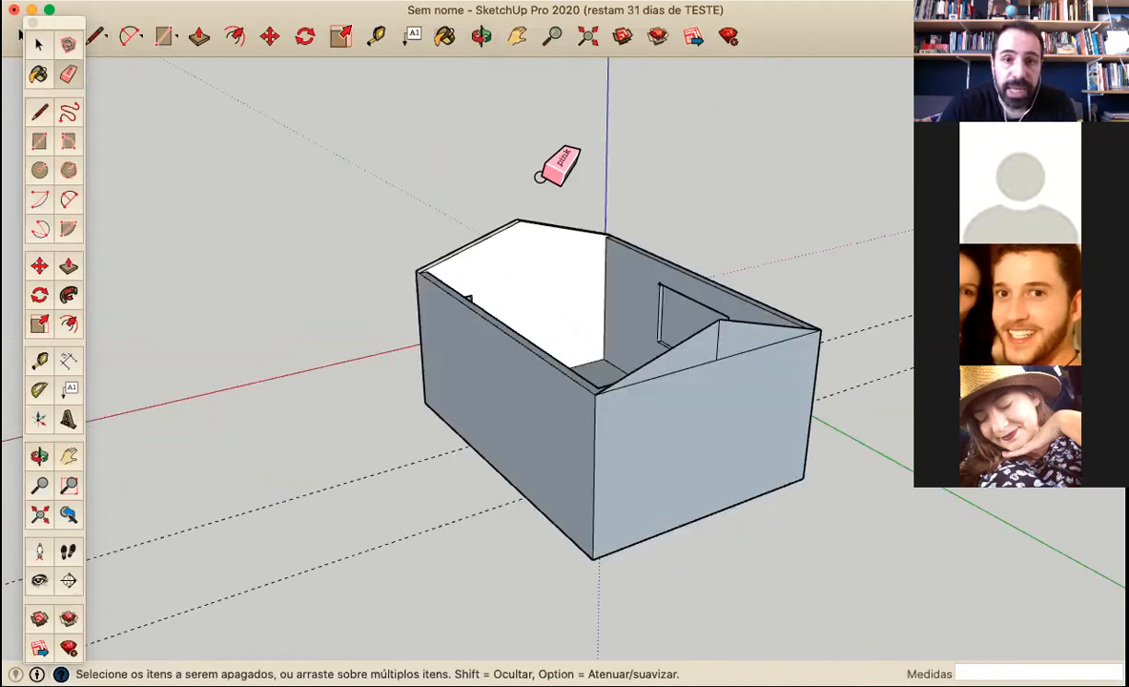
pyautogui.moveTo(742, 325); pyautogui.dragTo(195, 479, button='middle')
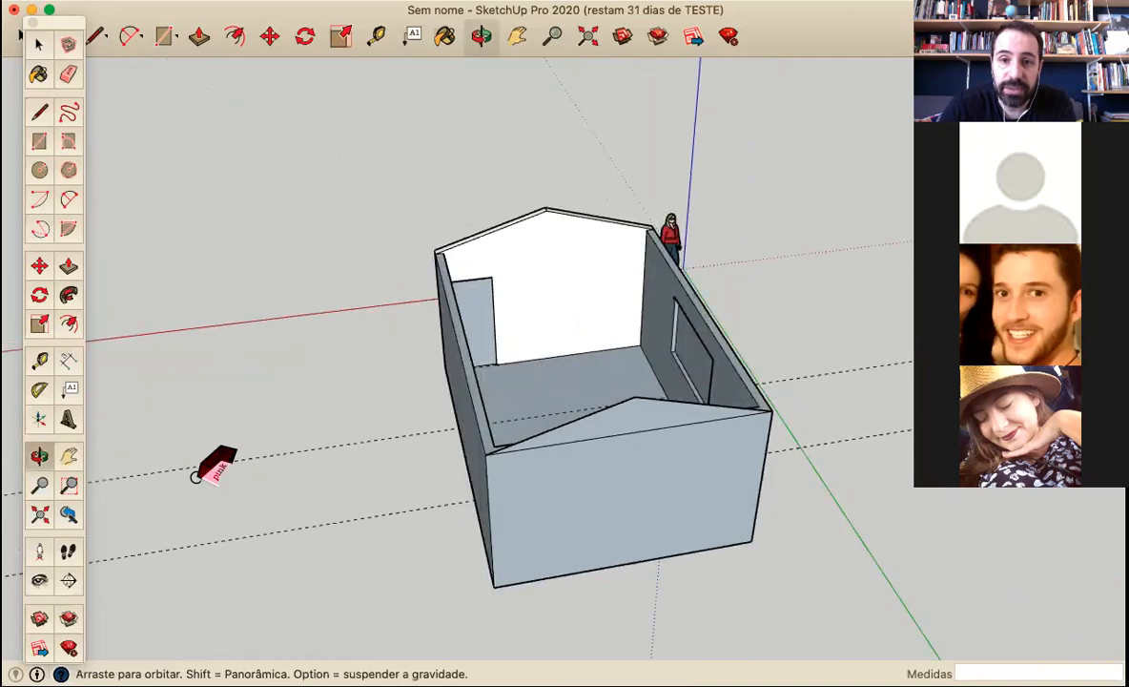
# Push/Pull the second gable's inner face inward by 9.1 cm and another 5.9 cm to match the end wall's thickness
pyautogui.moveTo(520, 365); pyautogui.dragTo(129, 452, button='middle')
pyautogui.scroll(3, 377, 244)
pyautogui.scroll(2, 377, 244)
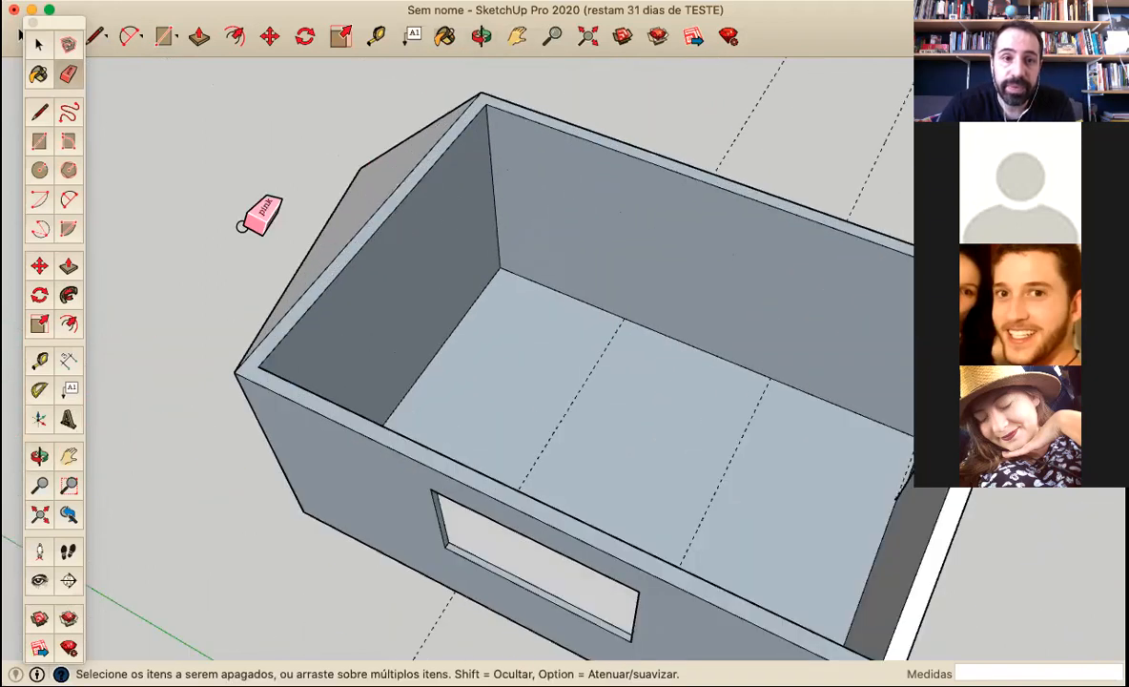
pyautogui.click(68, 266)
pyautogui.click(352, 243)
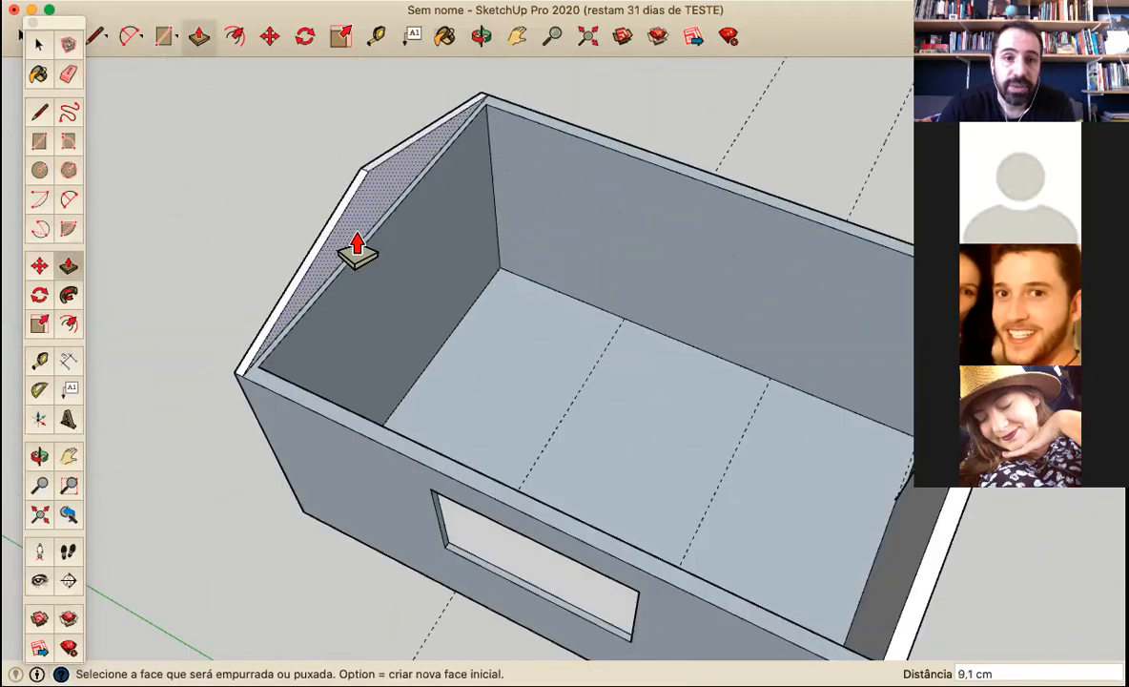
pyautogui.click(357, 254)
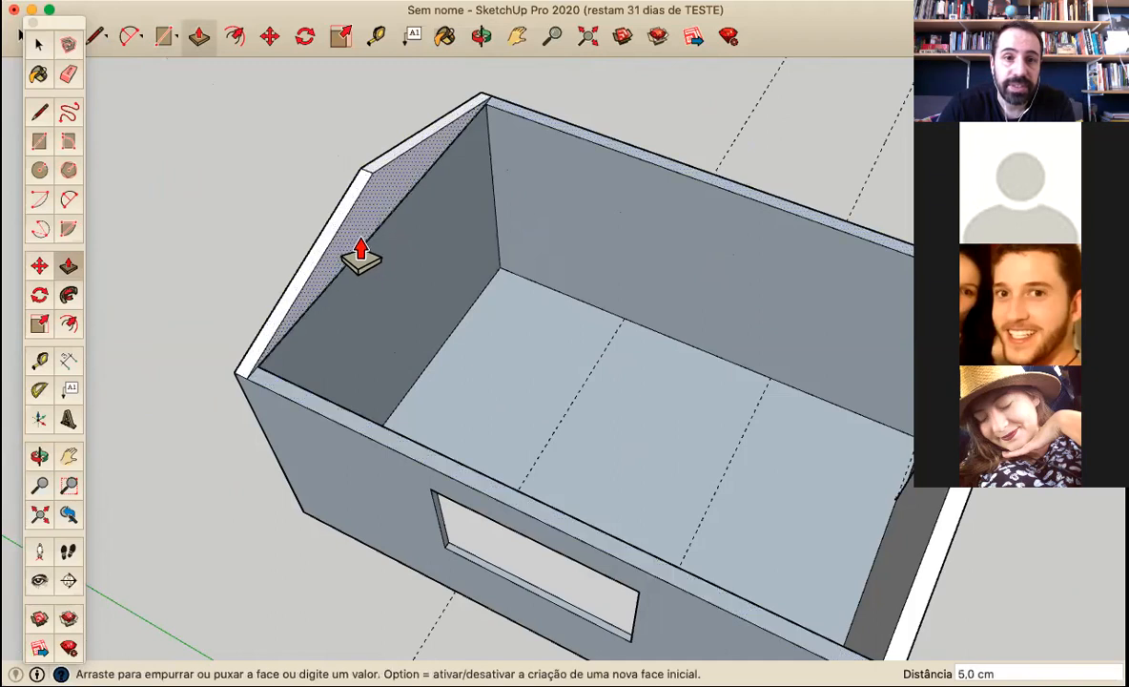
pyautogui.click(367, 258)
# Erase the horizontal seam edge between the second gable and the outer face of the end wall
pyautogui.scroll(-3, 386, 315)
pyautogui.moveTo(386, 314); pyautogui.dragTo(681, 466, button='middle')
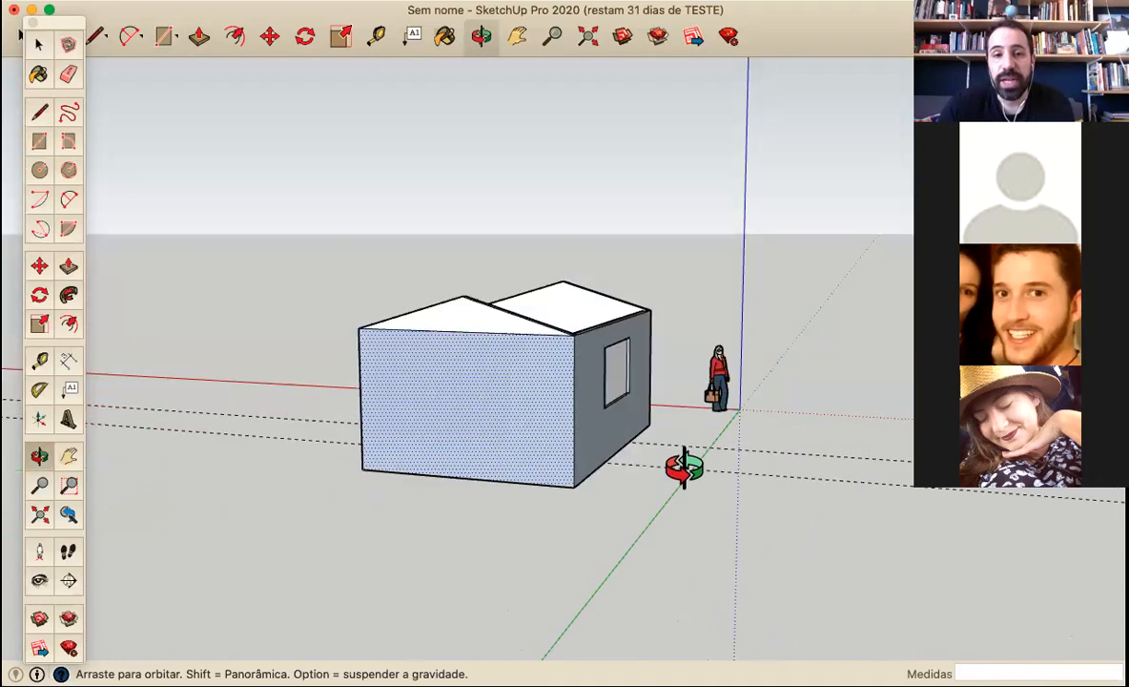
pyautogui.click(38, 268)
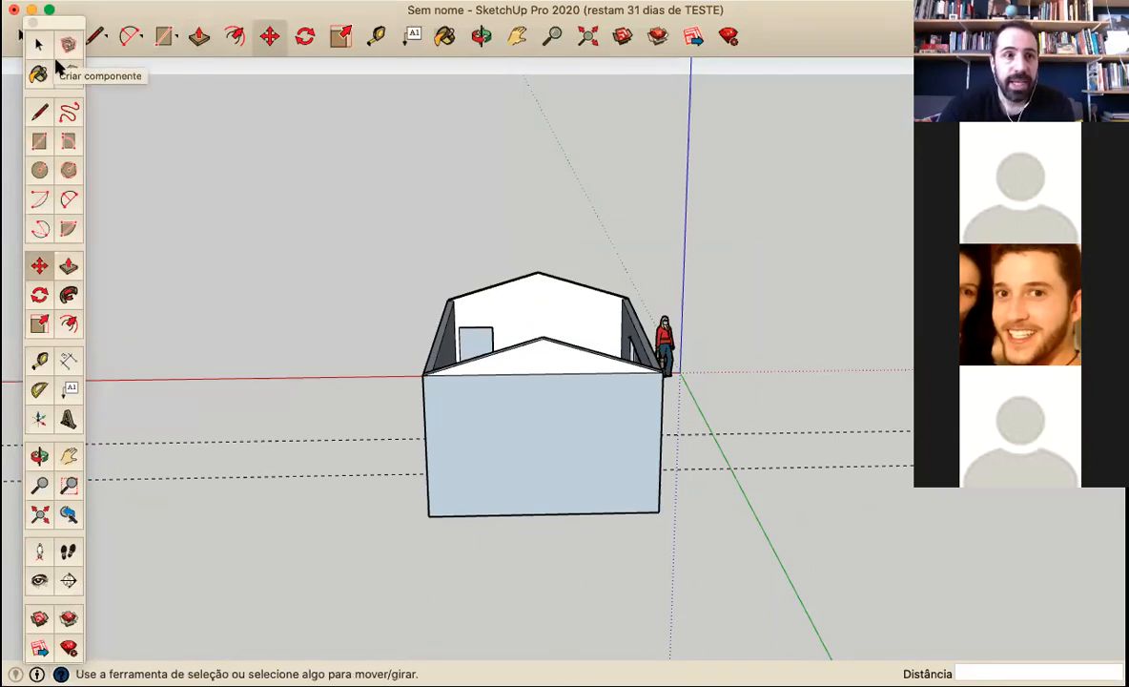
pyautogui.click(68, 73)
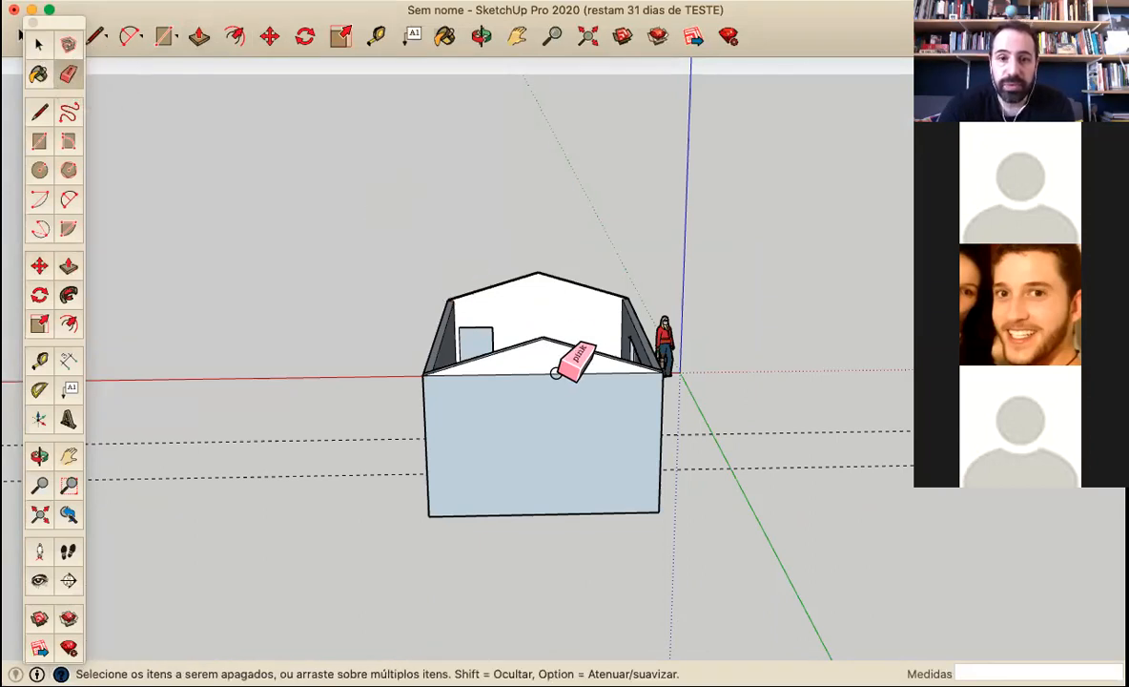
pyautogui.moveTo(584, 348)
pyautogui.mouseDown(button='middle')
pyautogui.moveTo(514, 443)
pyautogui.moveTo(424, 475)
pyautogui.mouseUp(button='middle')
pyautogui.moveTo(263, 419)
pyautogui.mouseDown(button='middle')
pyautogui.moveTo(247, 278)
pyautogui.moveTo(434, 229)
pyautogui.moveTo(298, 383)
pyautogui.moveTo(547, 297)
pyautogui.moveTo(589, 242)
pyautogui.mouseUp(button='middle')
pyautogui.moveTo(395, 244); pyautogui.dragTo(504, 328, button='middle')
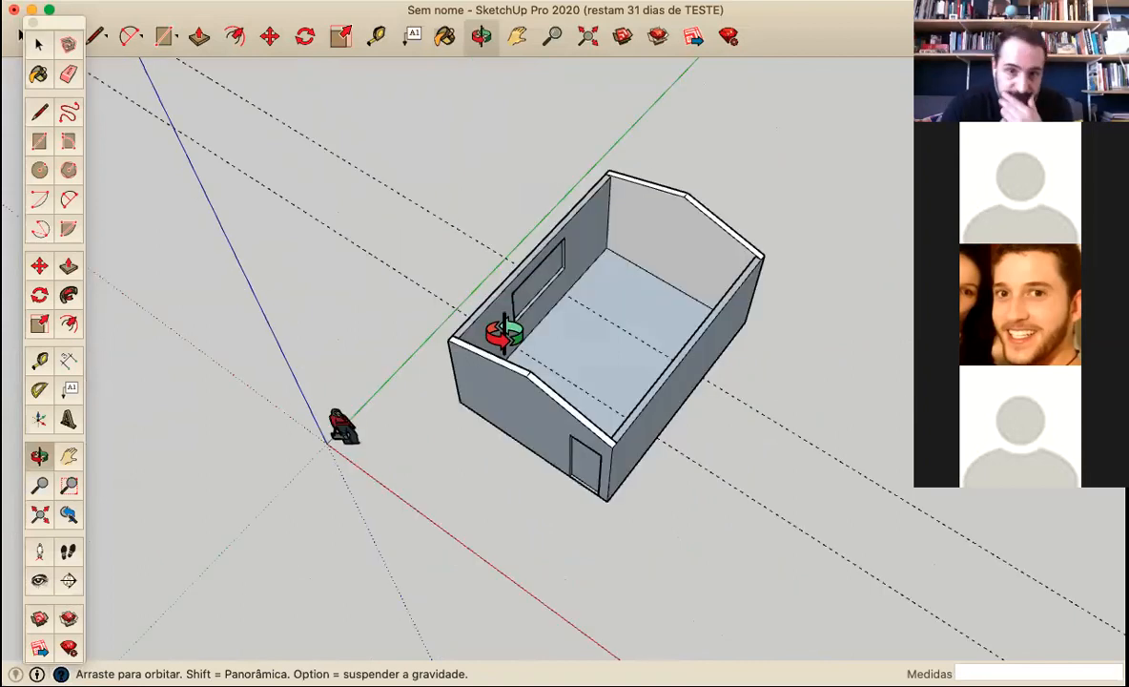
pyautogui.moveTo(474, 285)
pyautogui.mouseDown(button='middle')
pyautogui.moveTo(378, 136)
pyautogui.moveTo(396, 330)
pyautogui.mouseUp(button='middle')
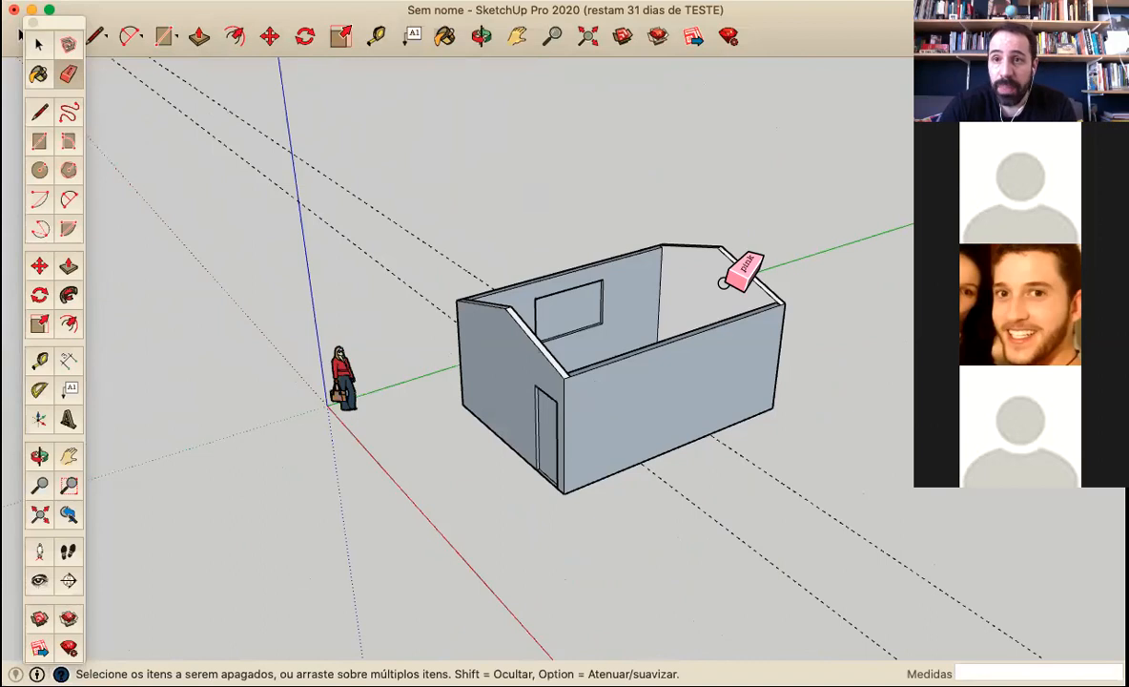
pyautogui.scroll(-3, 882, 94)
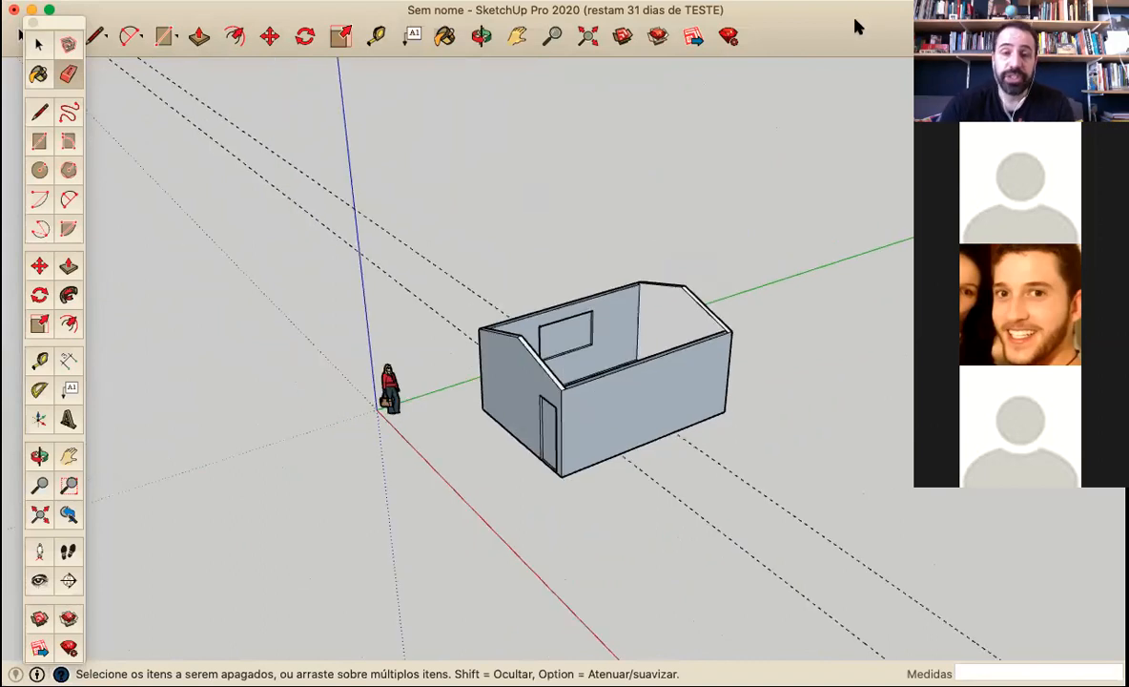
pyautogui.moveTo(856, 26); pyautogui.dragTo(854, 27)
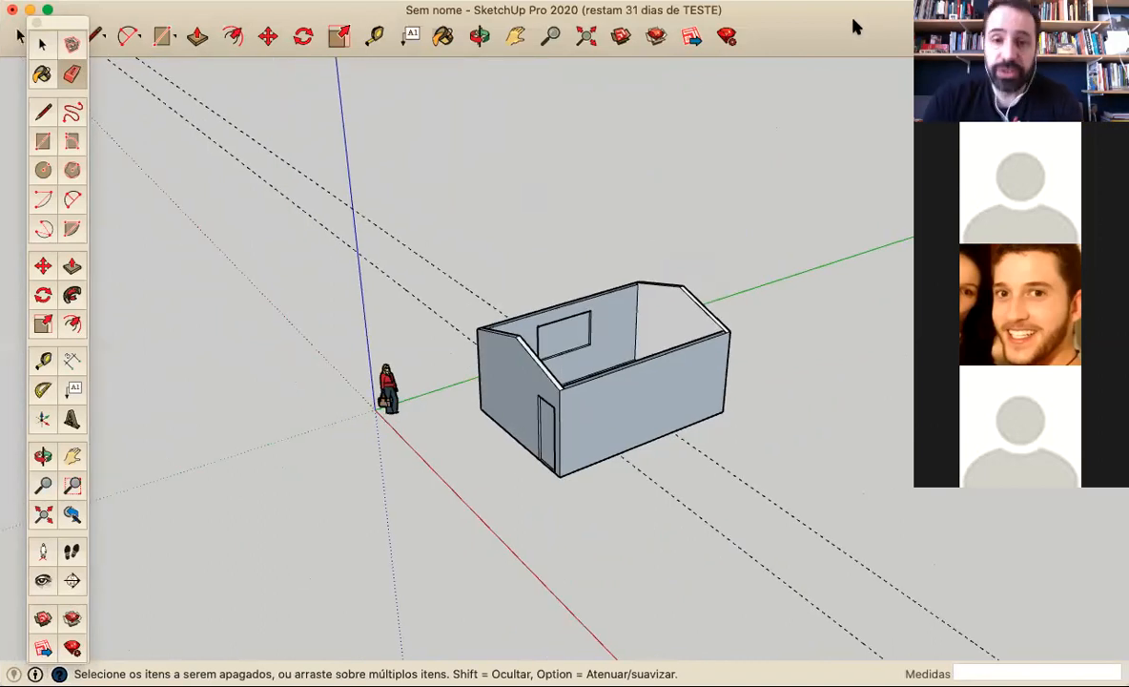
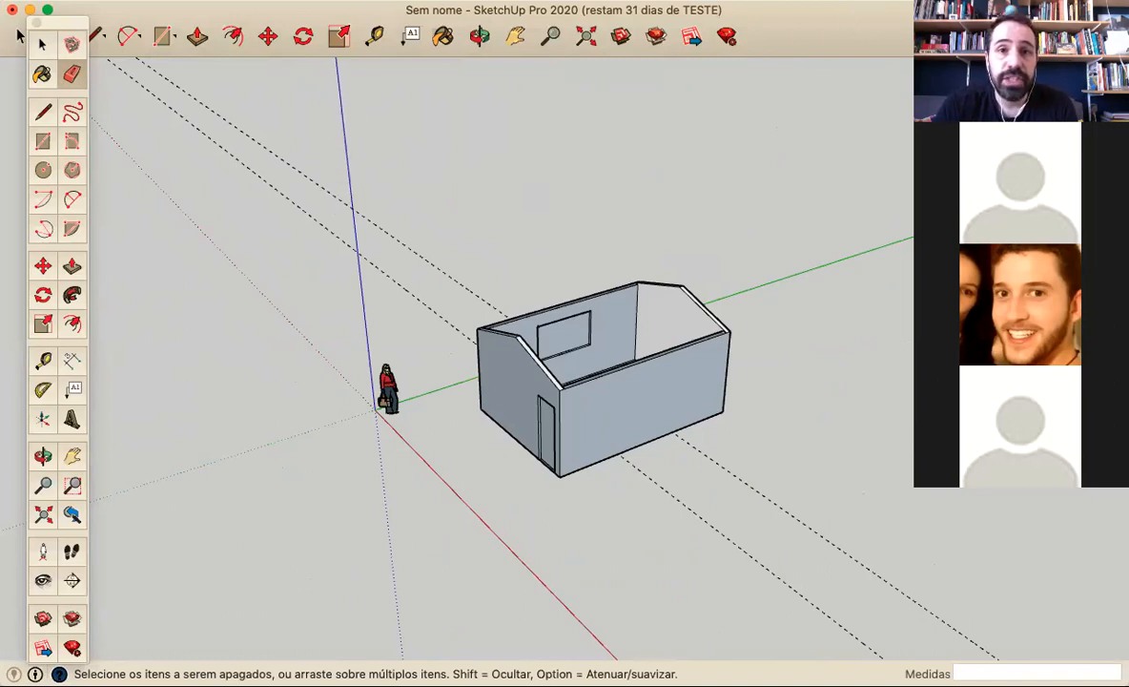
pyautogui.click(531, 1)
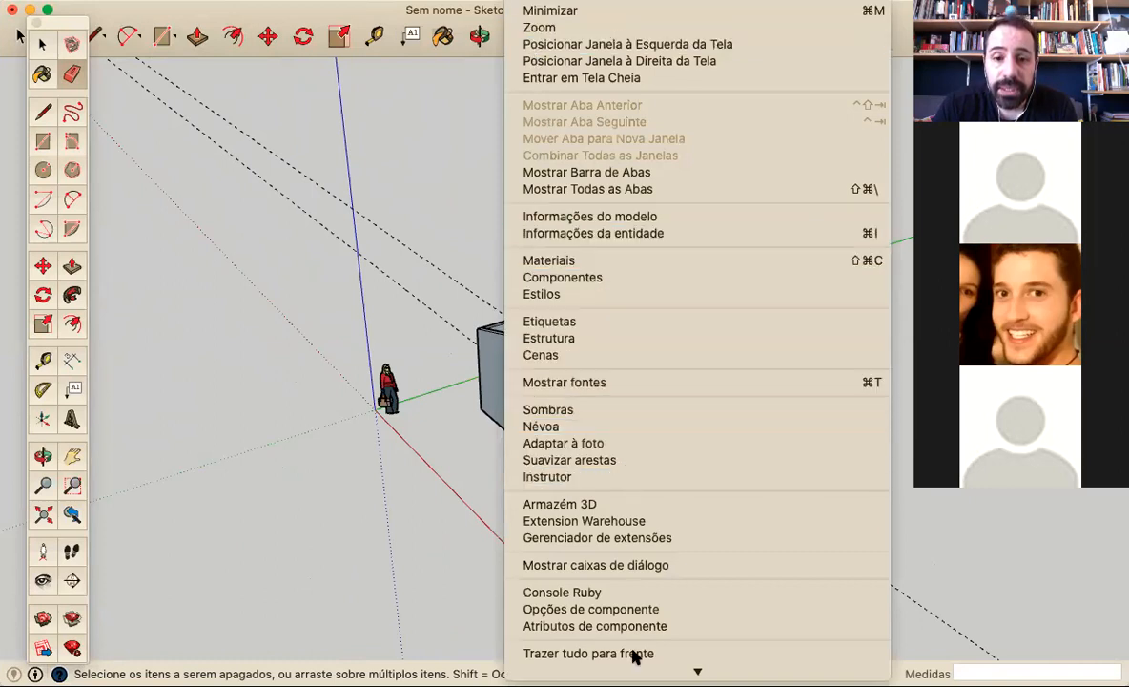
pyautogui.click(570, 329)
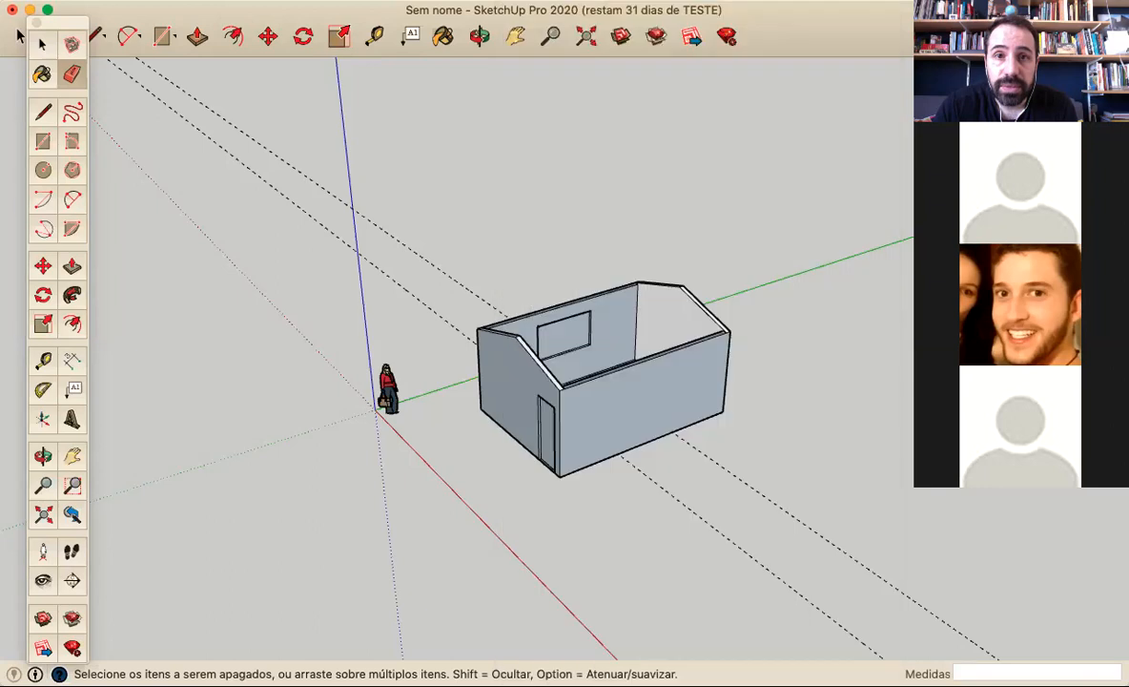
pyautogui.click(605, 0)
pyautogui.moveTo(549, 0)
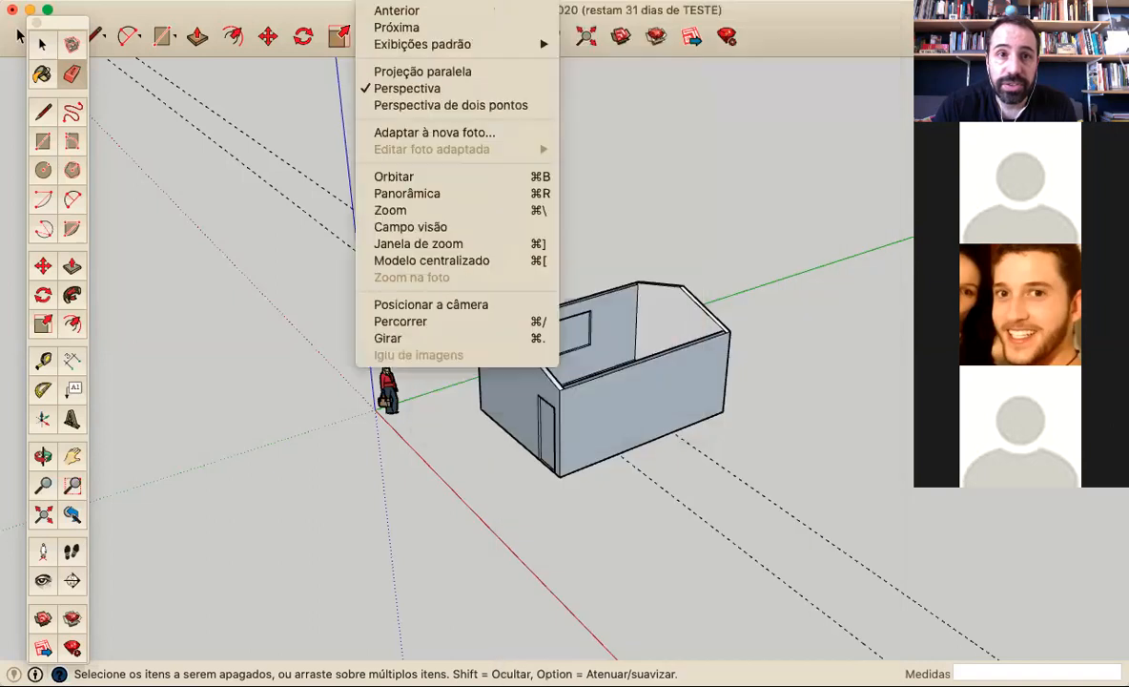
pyautogui.moveTo(270, 12)
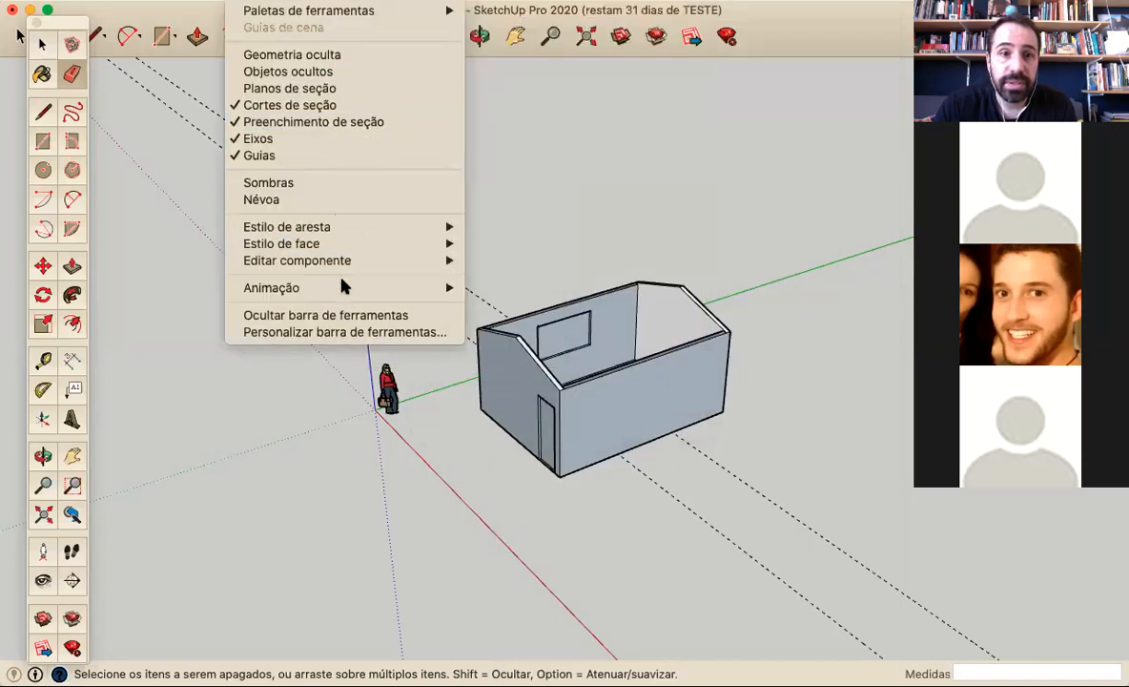
pyautogui.moveTo(360, 255)
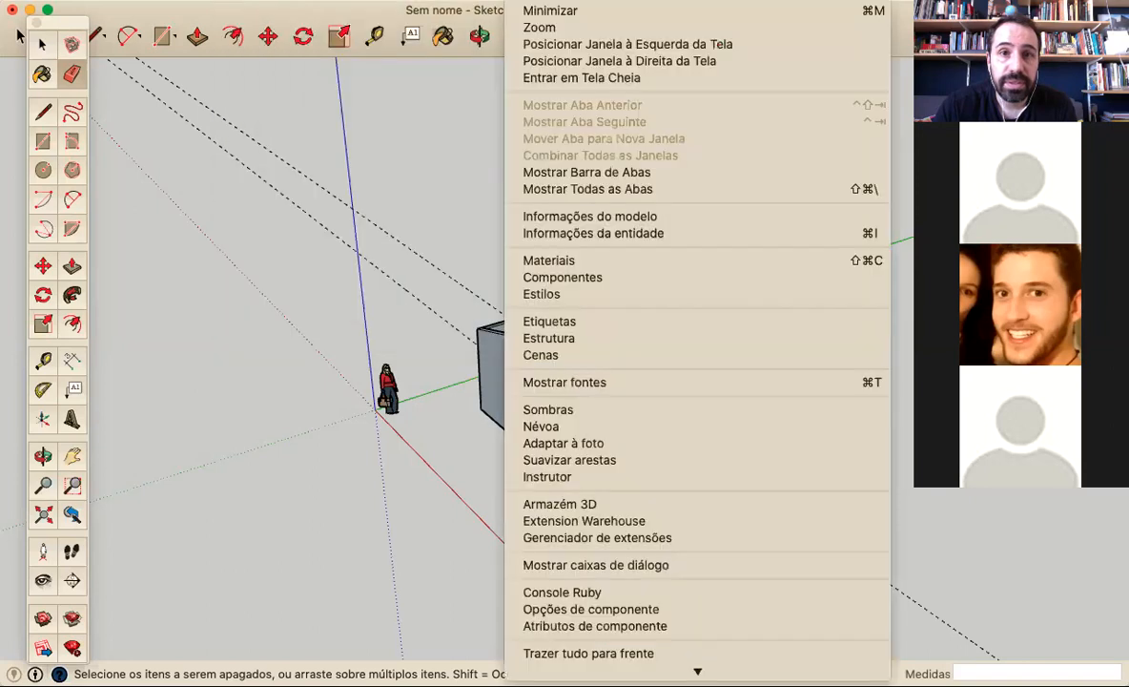
# Open the Materials and Styles windows
pyautogui.moveTo(444, 1)
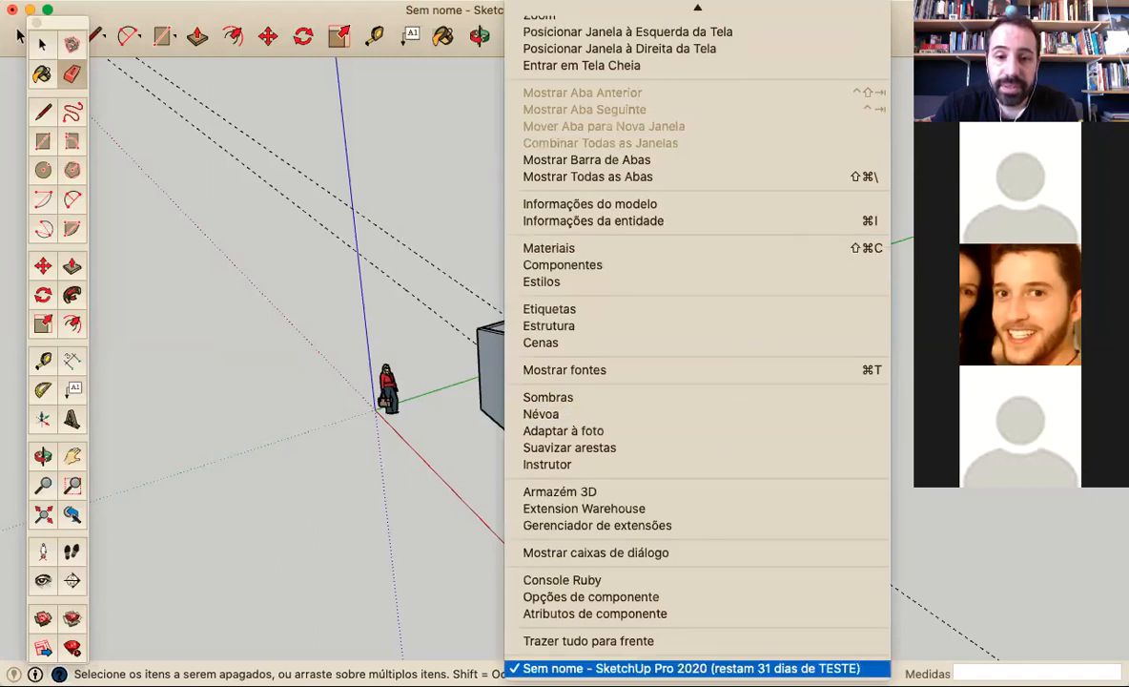
pyautogui.click(645, 250)
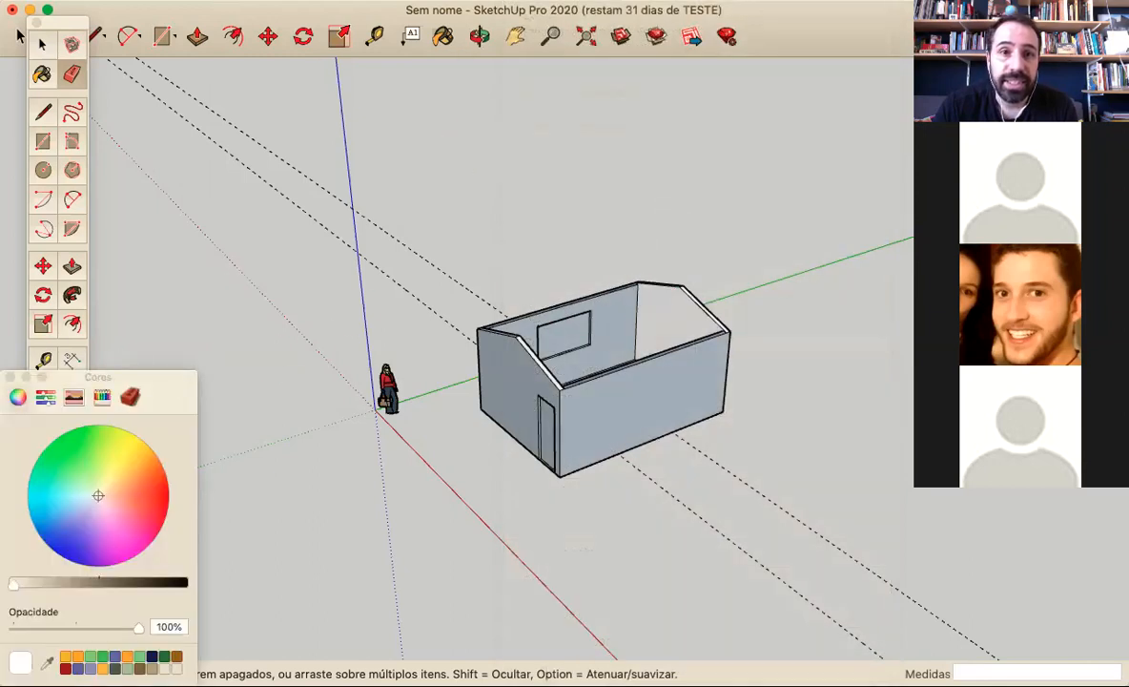
pyautogui.click(462, 1)
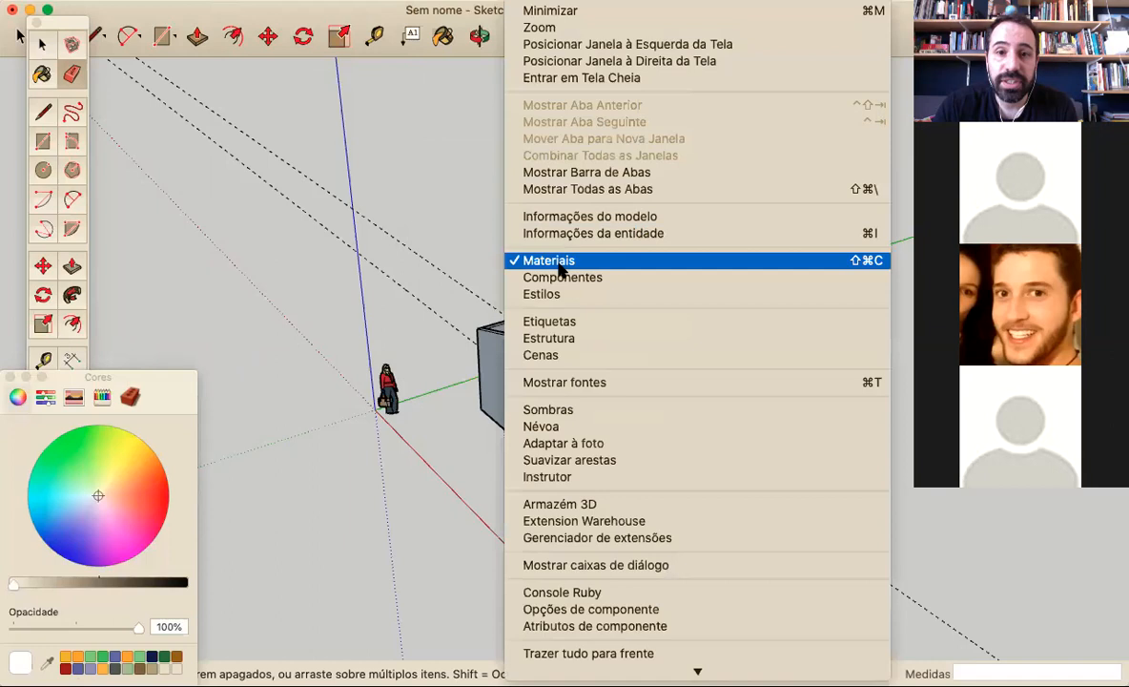
pyautogui.click(557, 294)
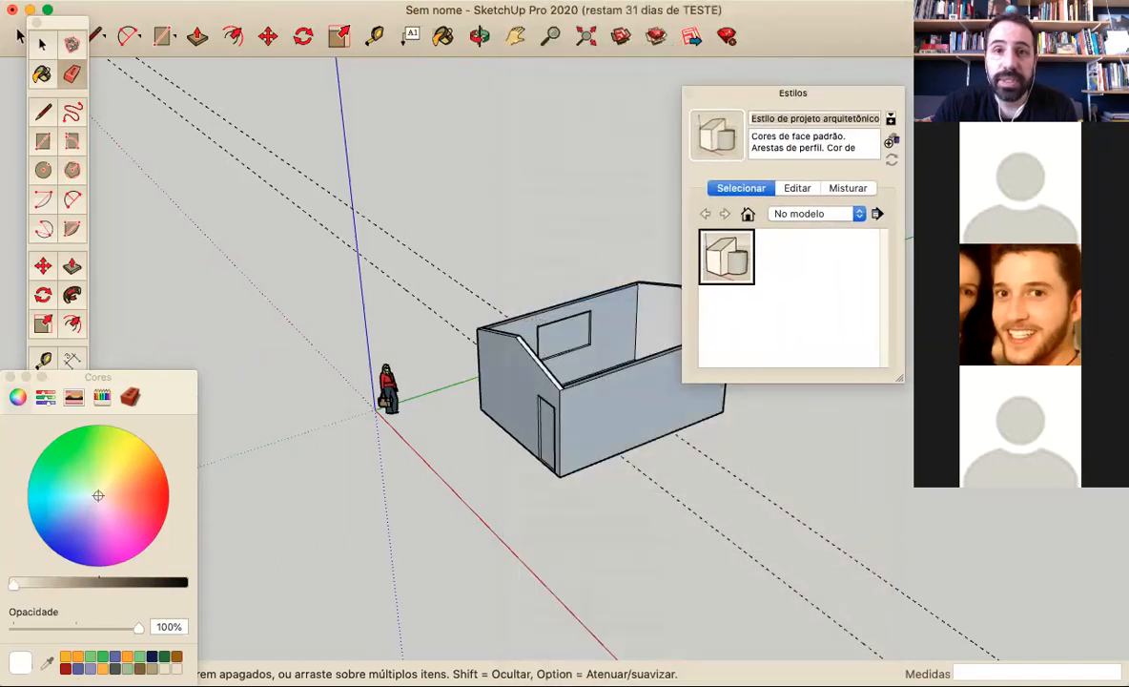
pyautogui.click(462, 1)
pyautogui.moveTo(535, 1)
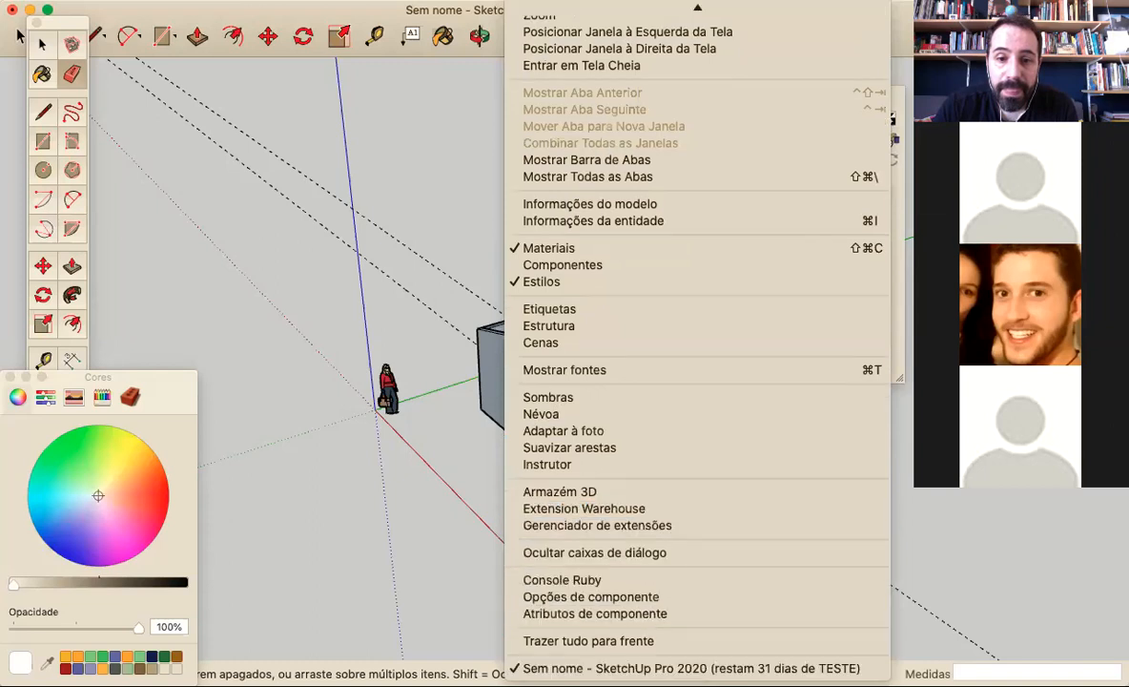
pyautogui.moveTo(461, 1)
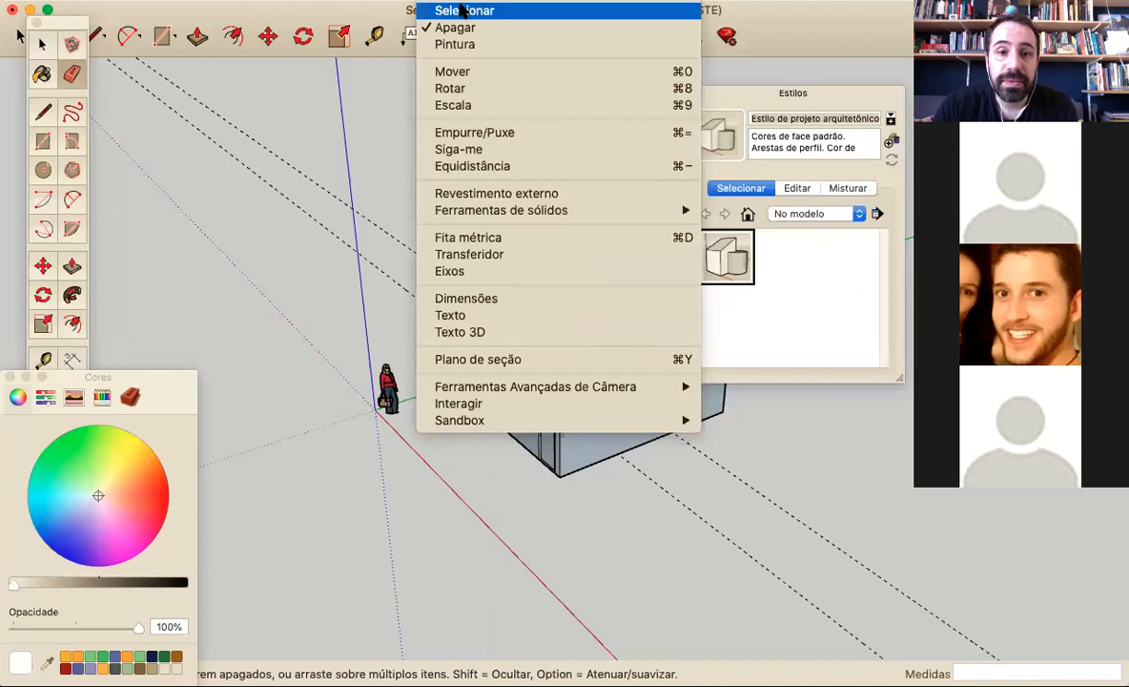
pyautogui.moveTo(386, 1)
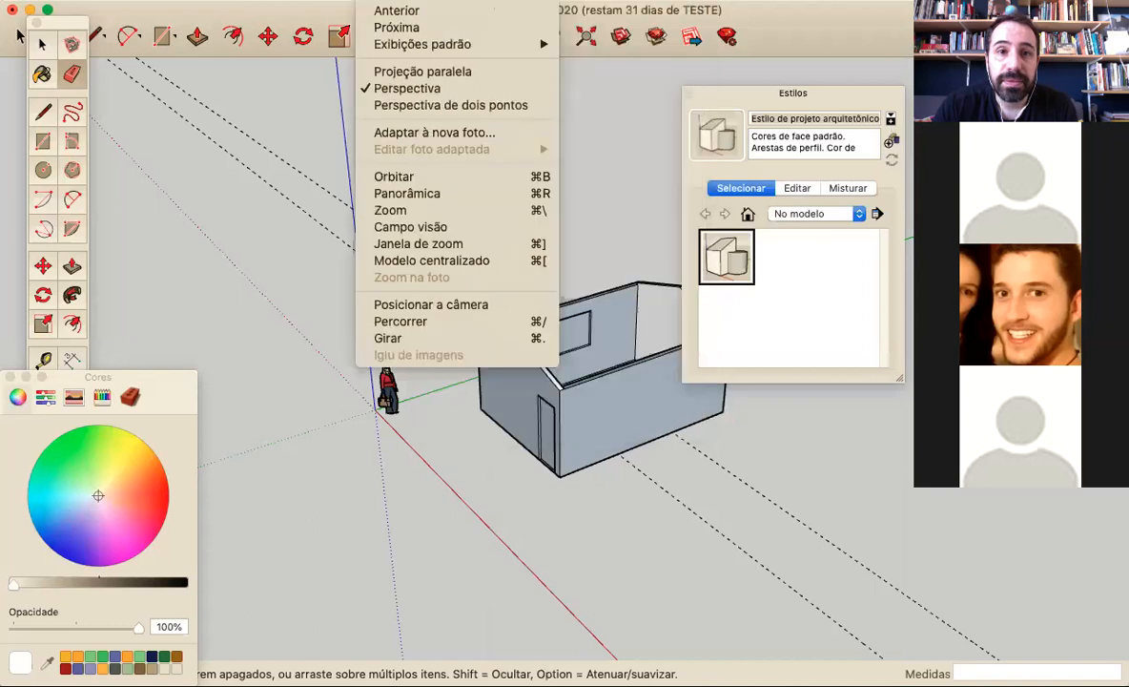
pyautogui.moveTo(315, 0)
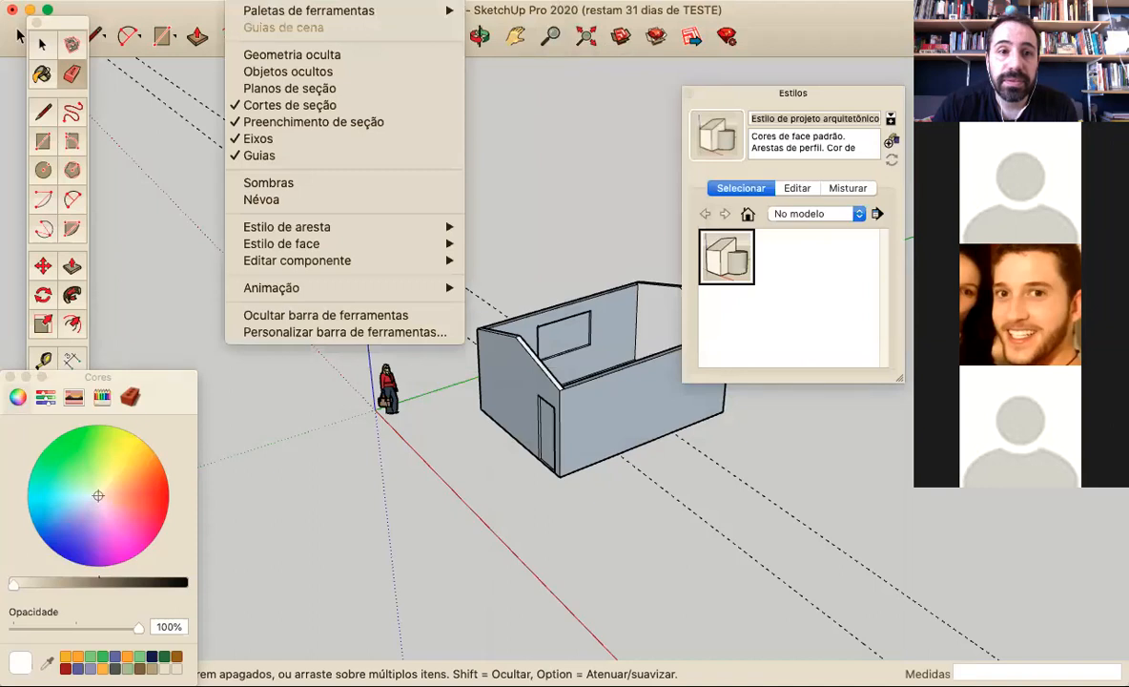
pyautogui.moveTo(195, 1)
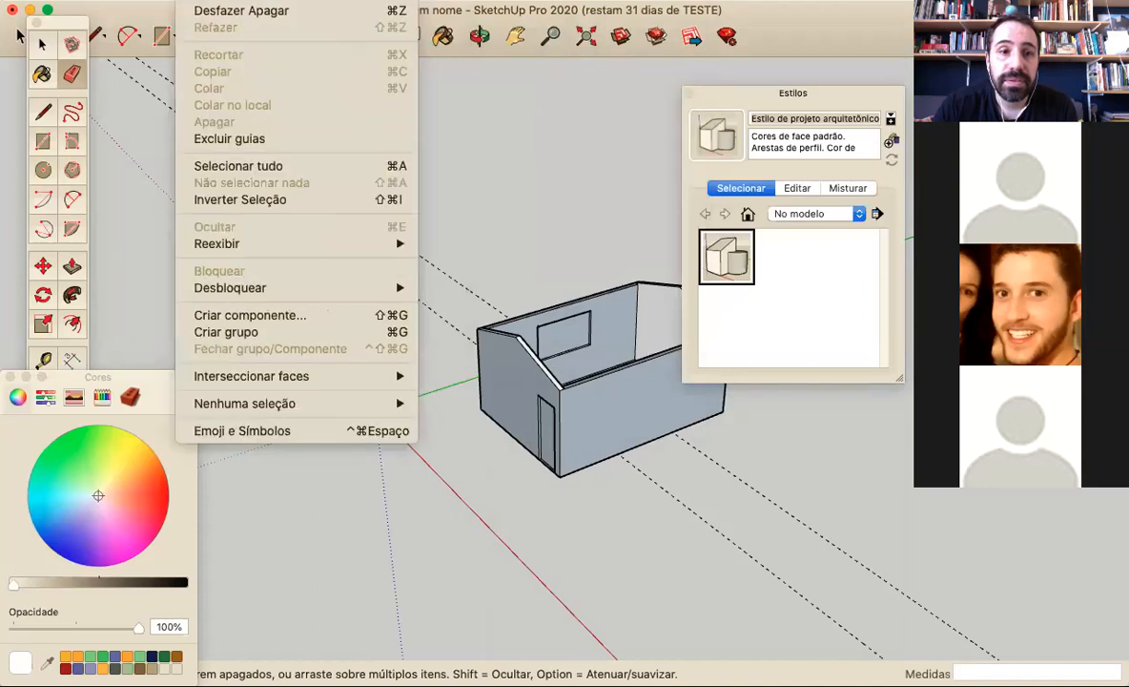
pyautogui.moveTo(138, 1)
pyautogui.moveTo(75, 1)
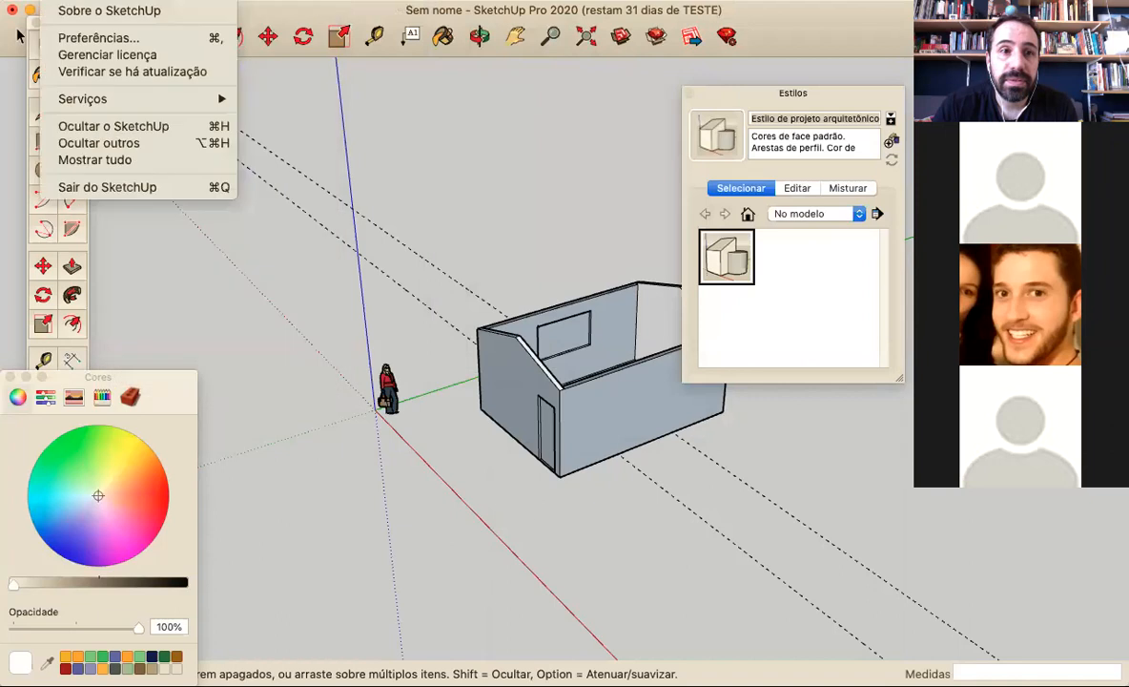
pyautogui.click(670, 344)
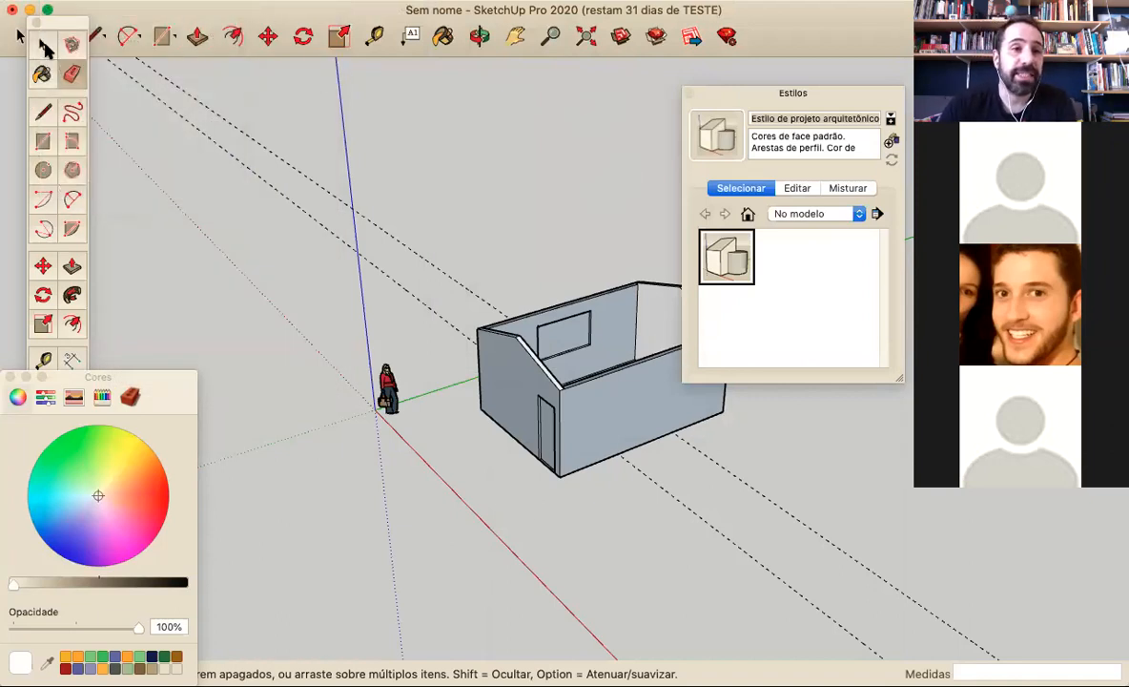
pyautogui.click(45, 50)
pyautogui.scroll(-2, 372, 338)
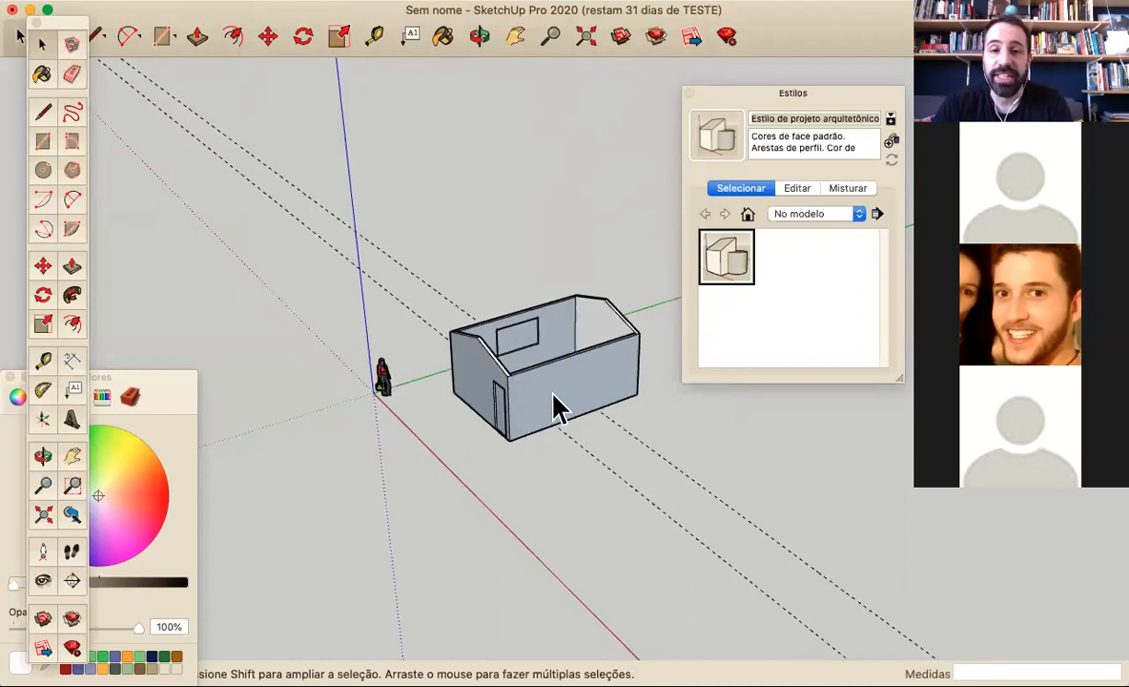
pyautogui.scroll(-1, 467, 431)
pyautogui.rightClick(467, 414)
pyautogui.press('Escape')
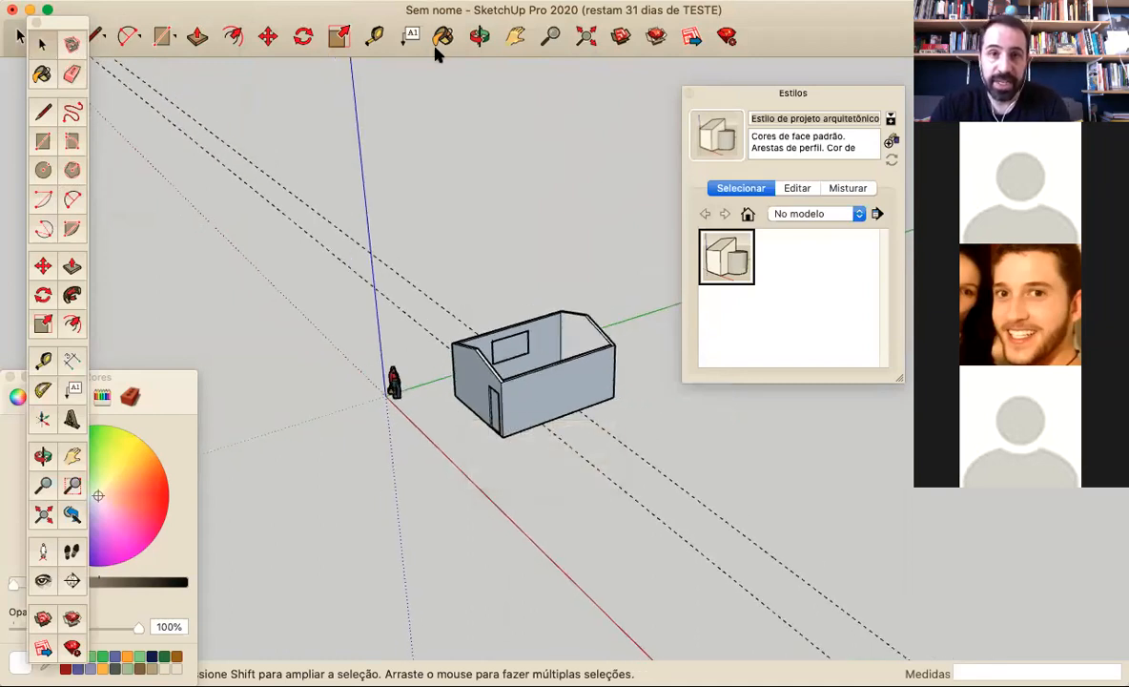
pyautogui.click(527, 1)
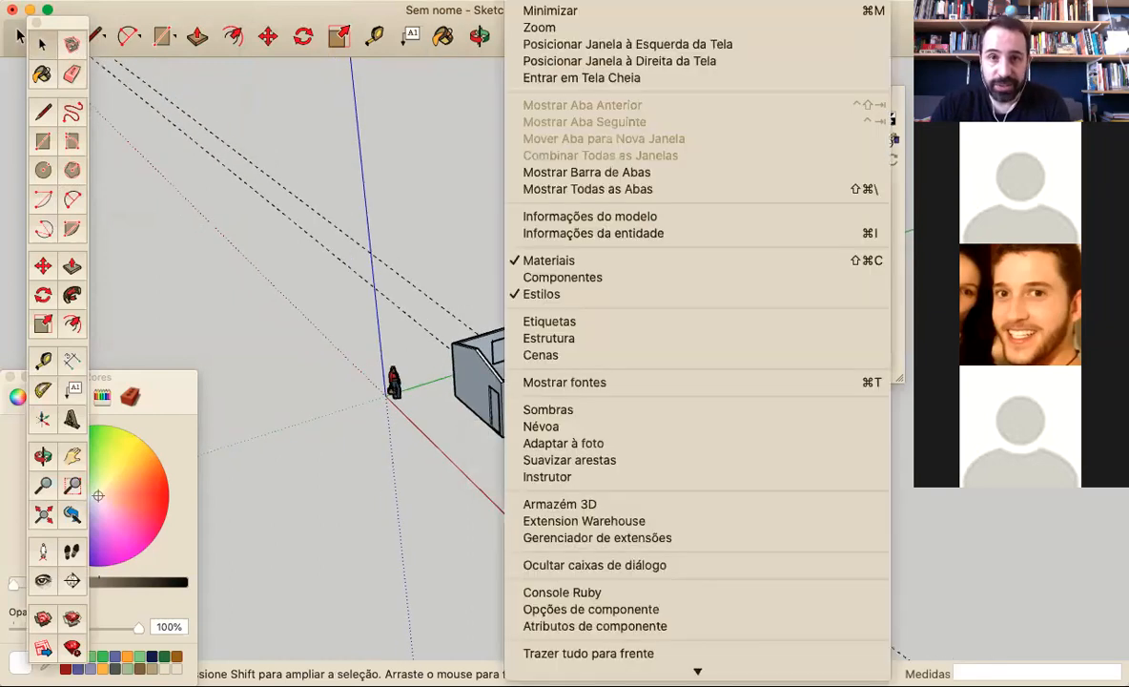
pyautogui.click(460, 265)
pyautogui.scroll(-1, 428, 255)
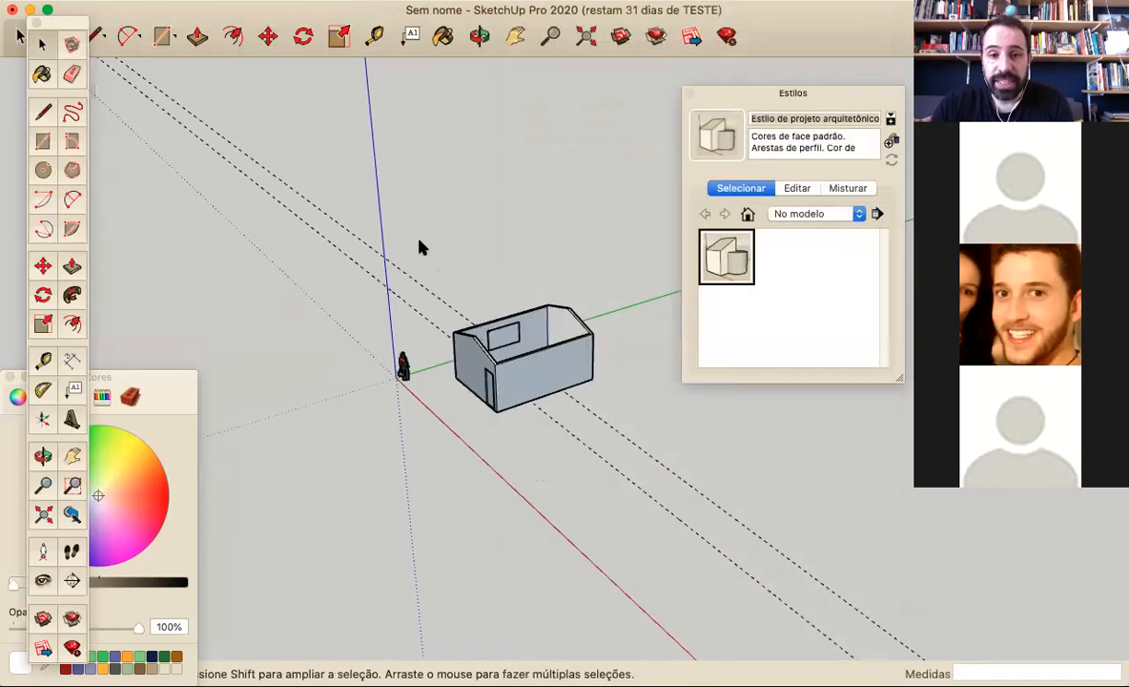
pyautogui.scroll(4, 623, 334)
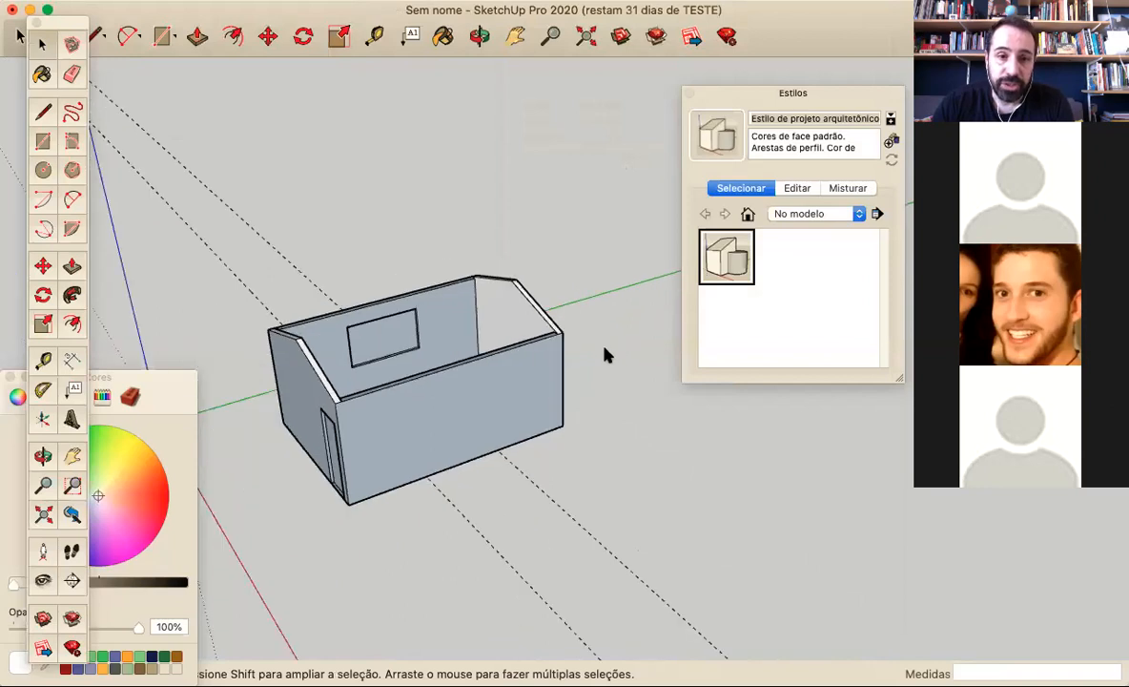
# Draw a ridge line between the peaks of the two gables to close the roof with two sloping faces
pyautogui.click(43, 111)
pyautogui.click(301, 335)
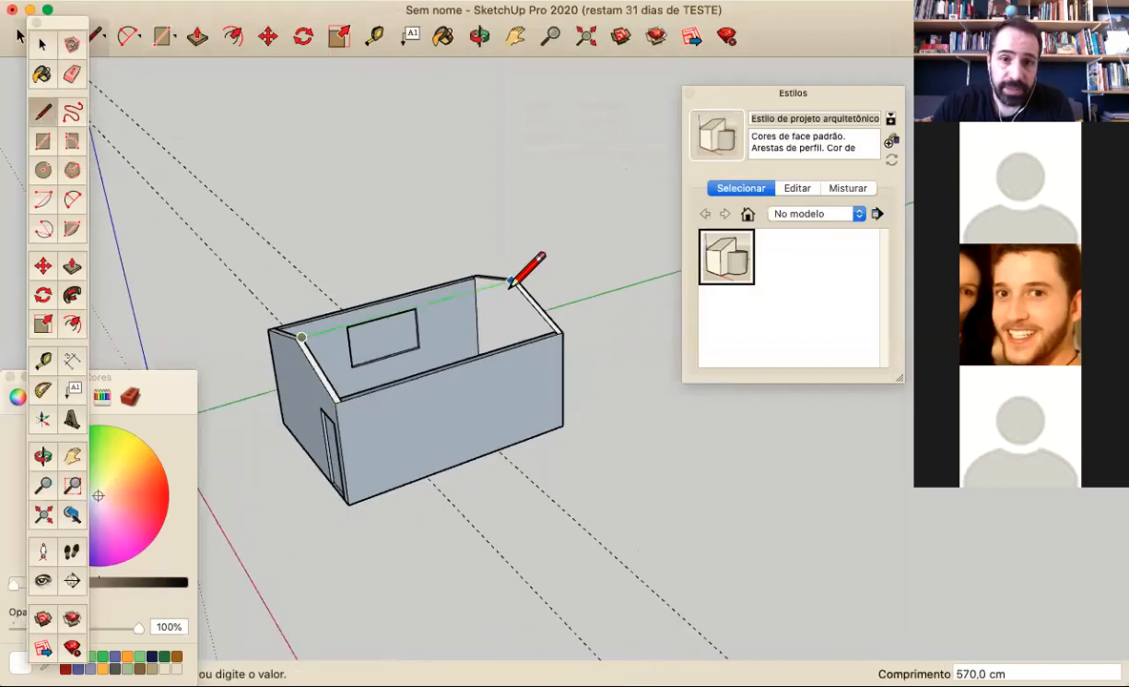
pyautogui.click(512, 282)
pyautogui.moveTo(363, 269)
pyautogui.mouseDown(button='middle')
pyautogui.moveTo(499, 285)
pyautogui.moveTo(336, 350)
pyautogui.moveTo(530, 483)
pyautogui.moveTo(222, 152)
pyautogui.mouseUp(button='middle')
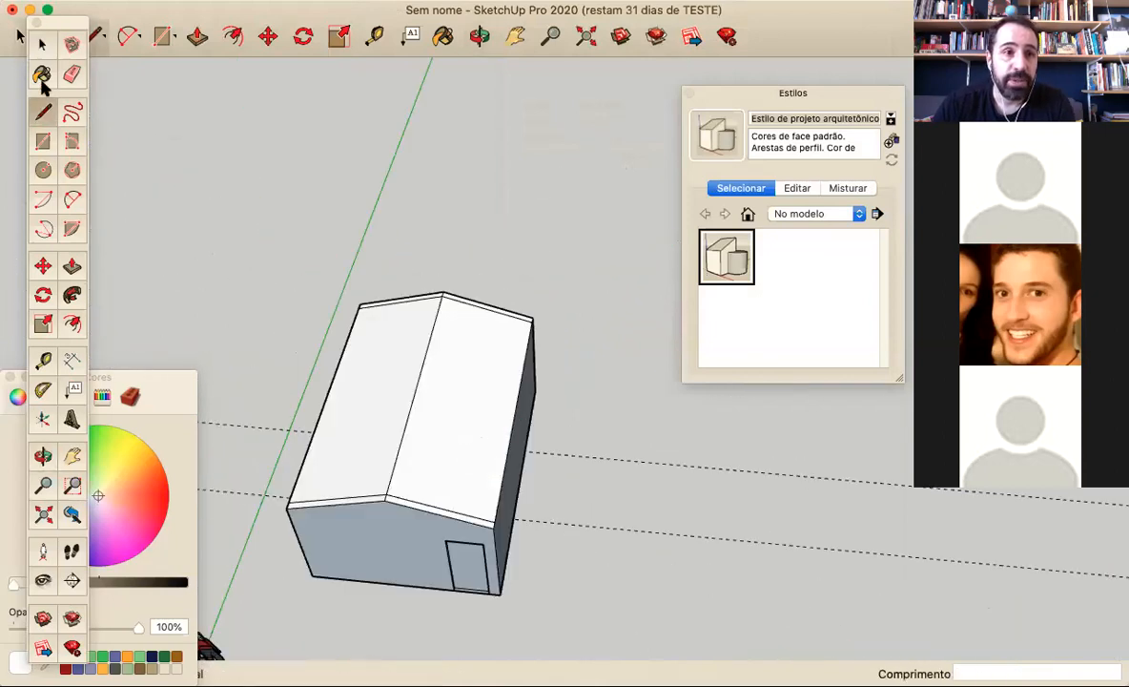
# Try to raise one roof slope with Move, and remove the ridge line and both roof faces
pyautogui.click(43, 265)
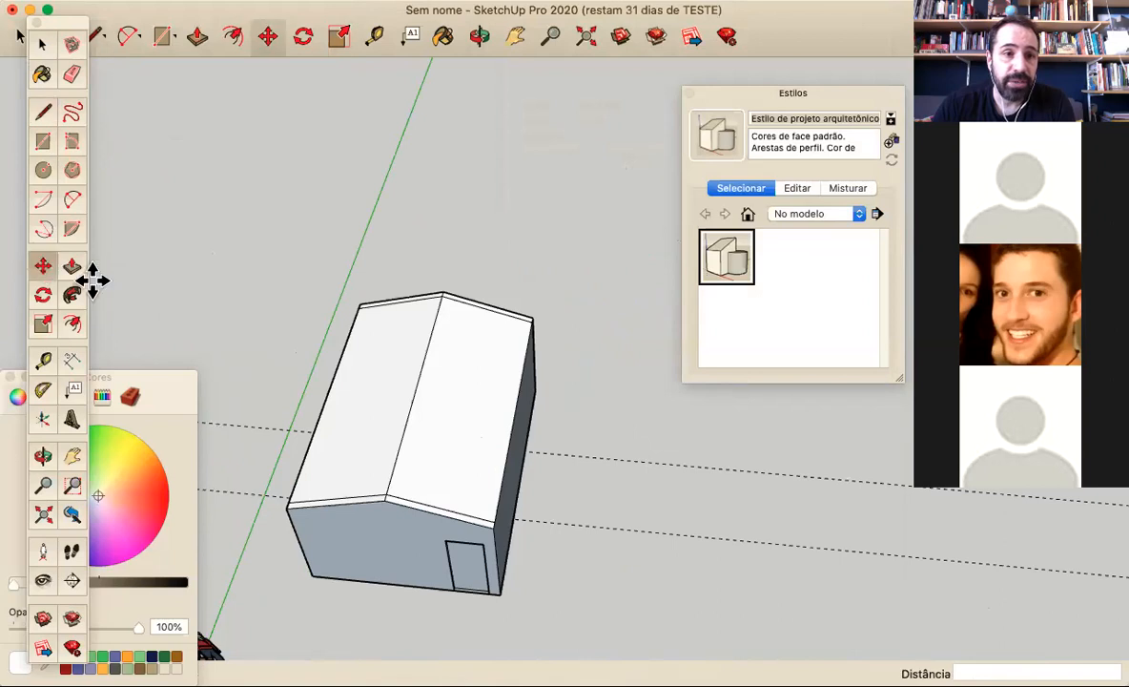
pyautogui.click(450, 434)
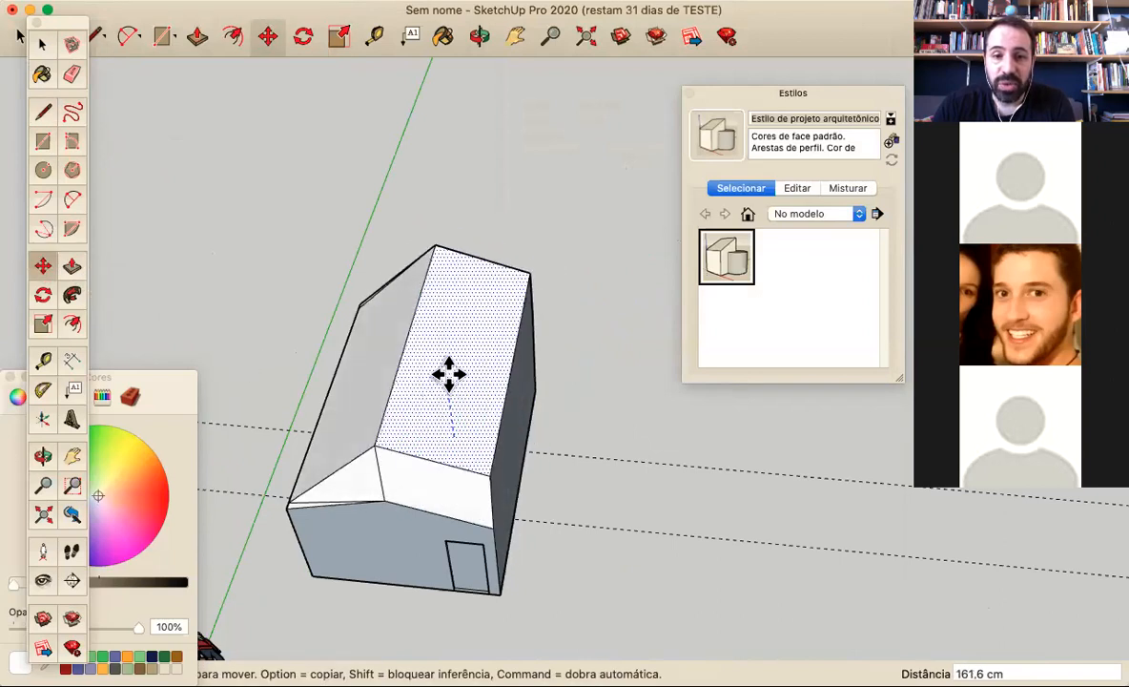
pyautogui.moveTo(448, 380); pyautogui.dragTo(489, 336, button='middle')
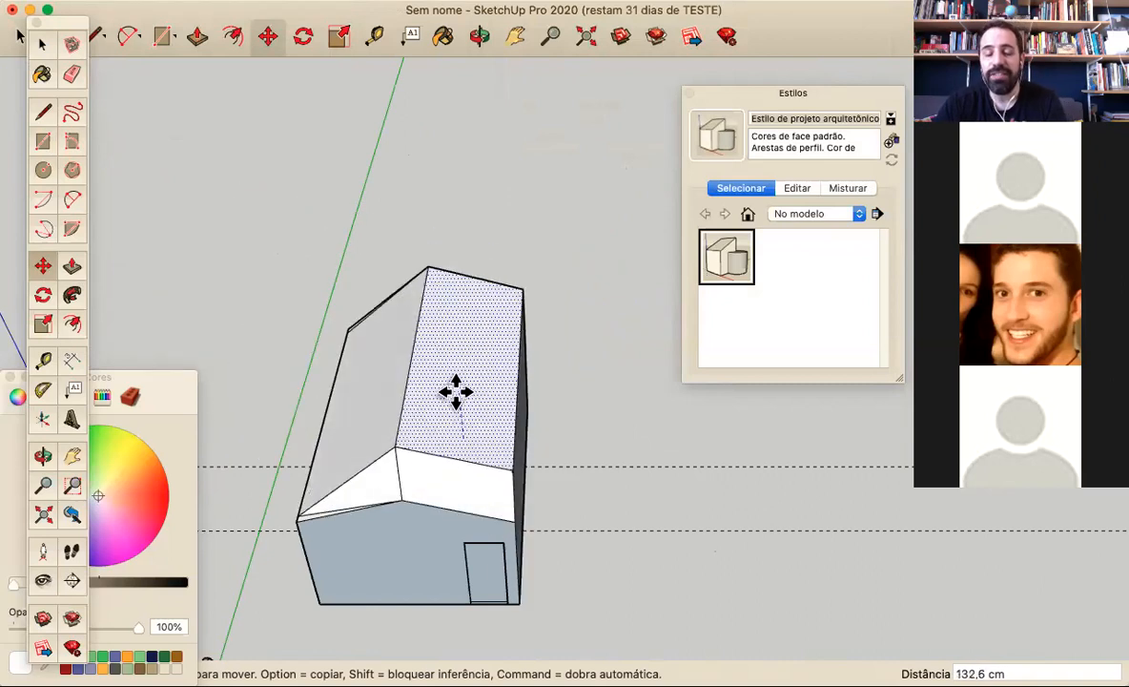
pyautogui.press('Escape')
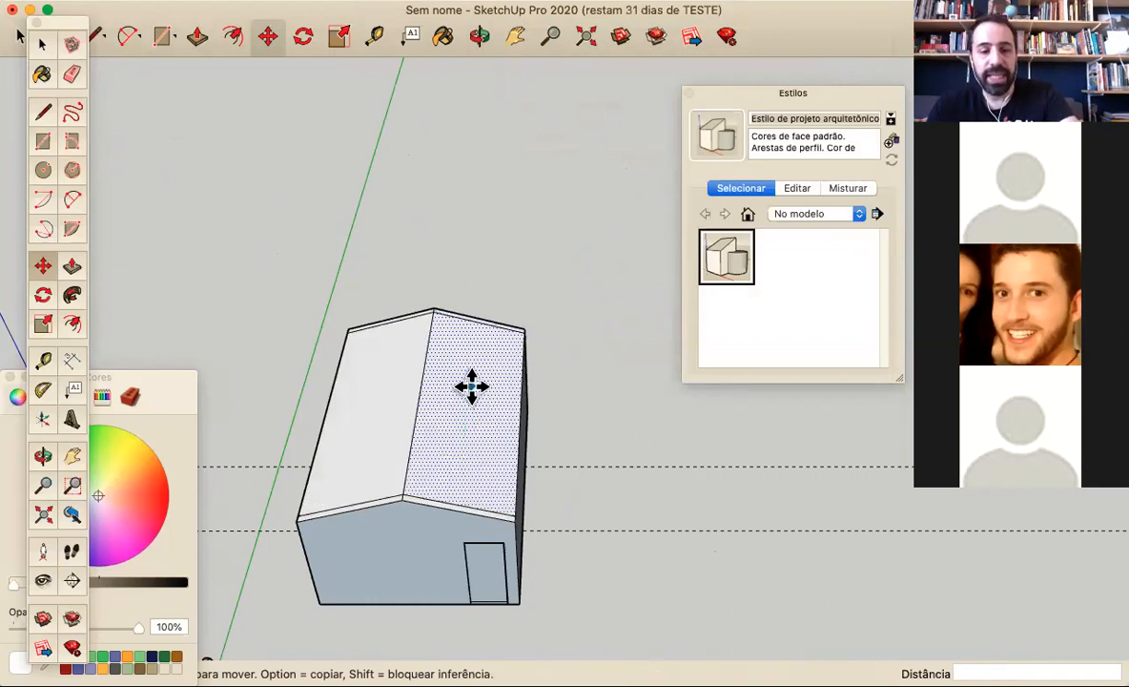
pyautogui.press('Delete')
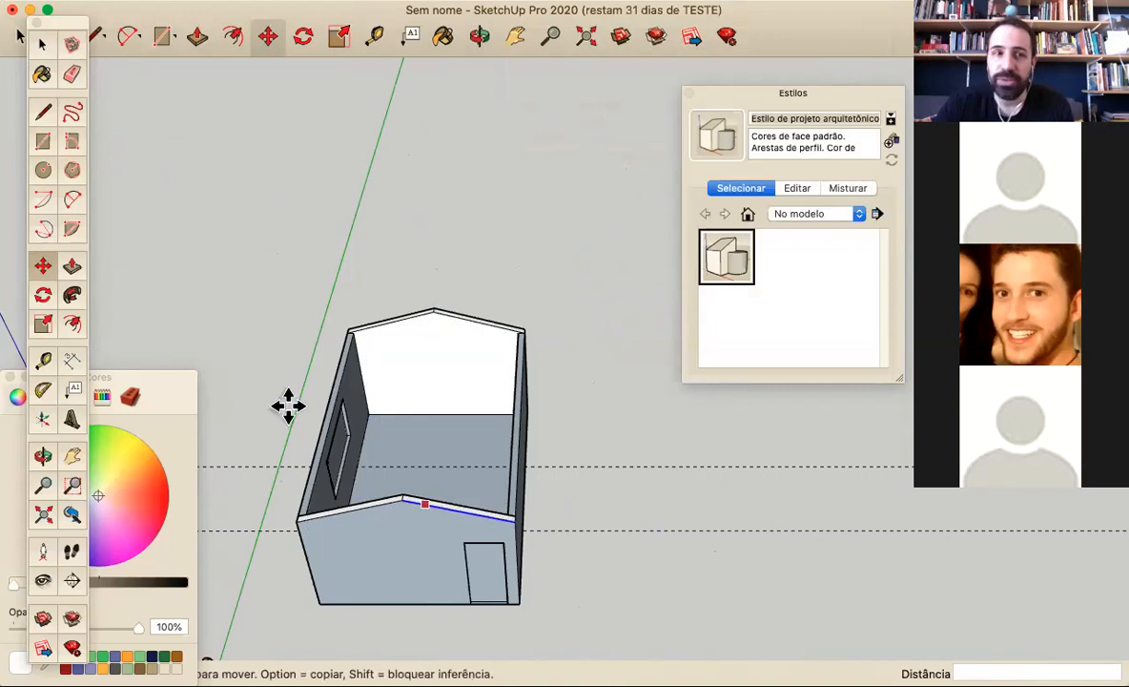
# Select the whole room, including walls, gables and floor, and make it a group
pyautogui.click(41, 45)
pyautogui.scroll(-1, 266, 254)
pyautogui.moveTo(265, 250); pyautogui.dragTo(528, 589)
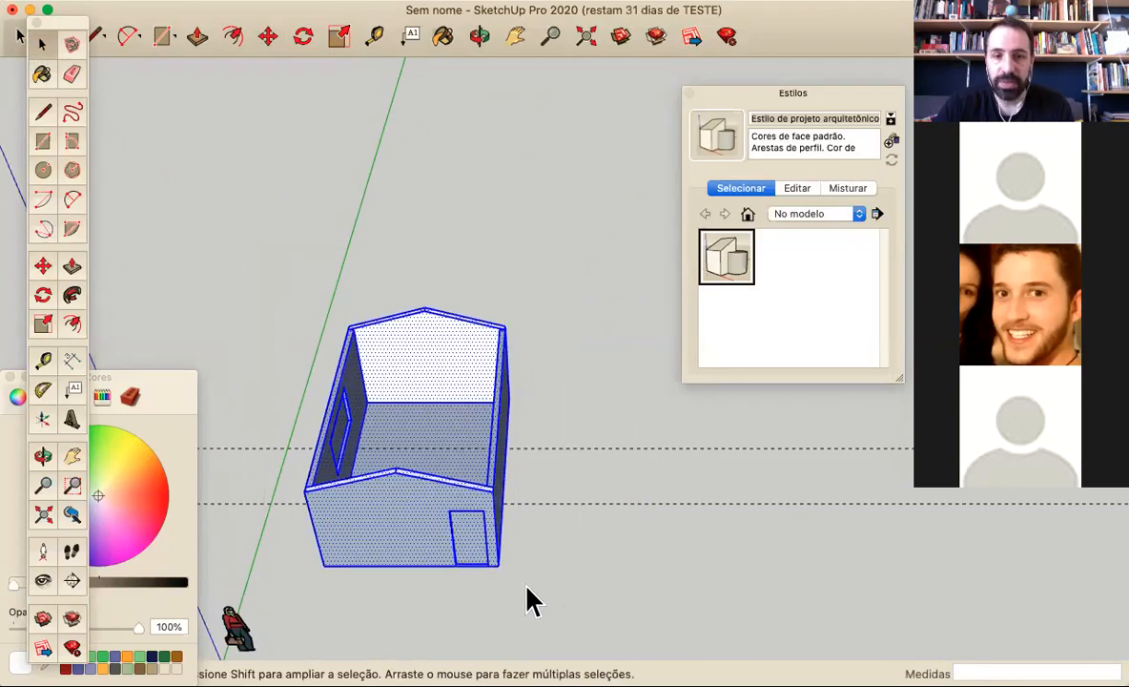
pyautogui.rightClick(416, 529)
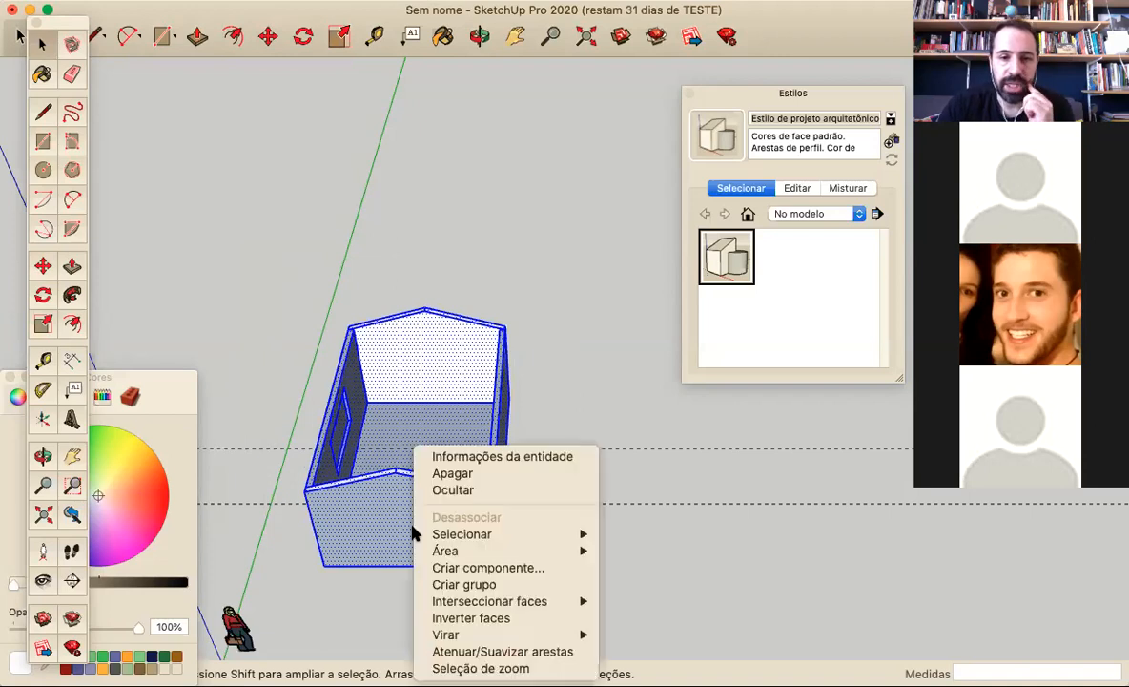
pyautogui.click(452, 584)
pyautogui.click(512, 564)
pyautogui.click(472, 535)
# Draw a roof slope face over the grouped room, from the ridge between the gable peaks to the eave of the wall without the window
pyautogui.press('o')
pyautogui.moveTo(534, 454); pyautogui.dragTo(428, 405)
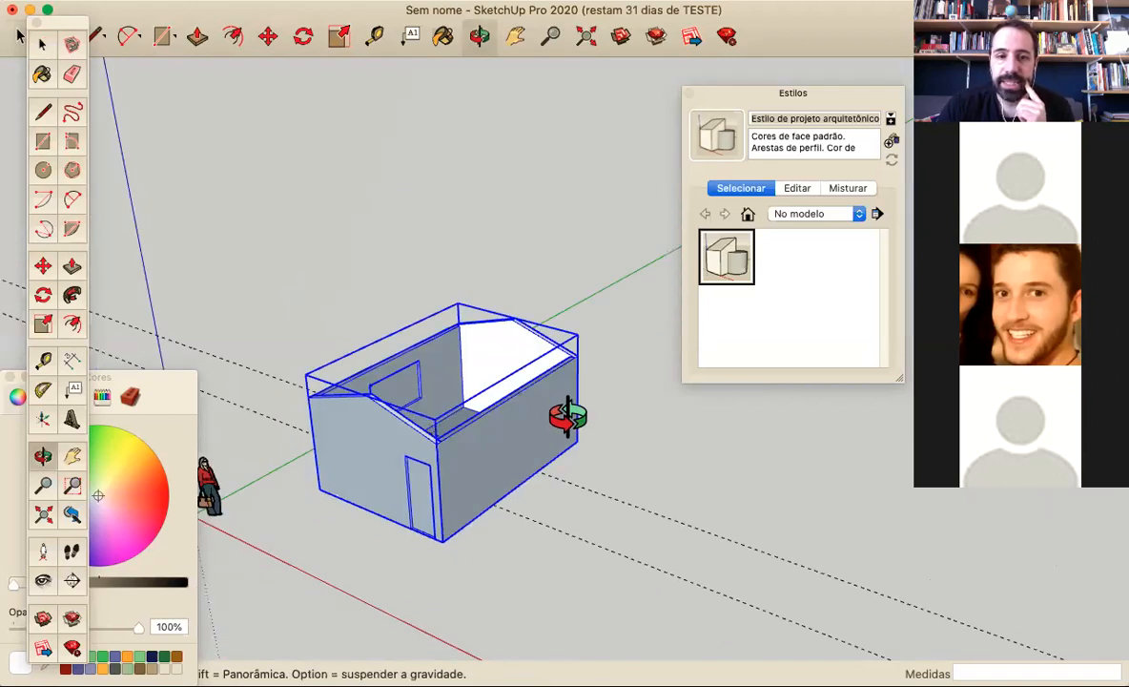
pyautogui.moveTo(569, 417); pyautogui.dragTo(429, 362)
pyautogui.press('space')
pyautogui.click(43, 112)
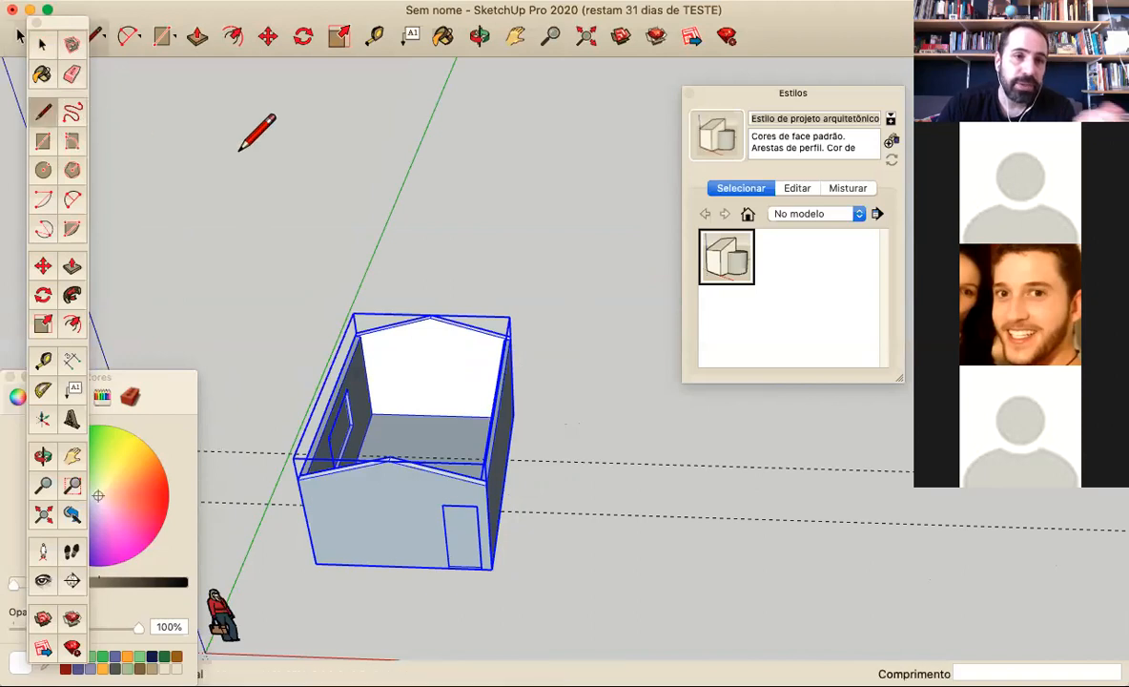
pyautogui.scroll(5, 432, 315)
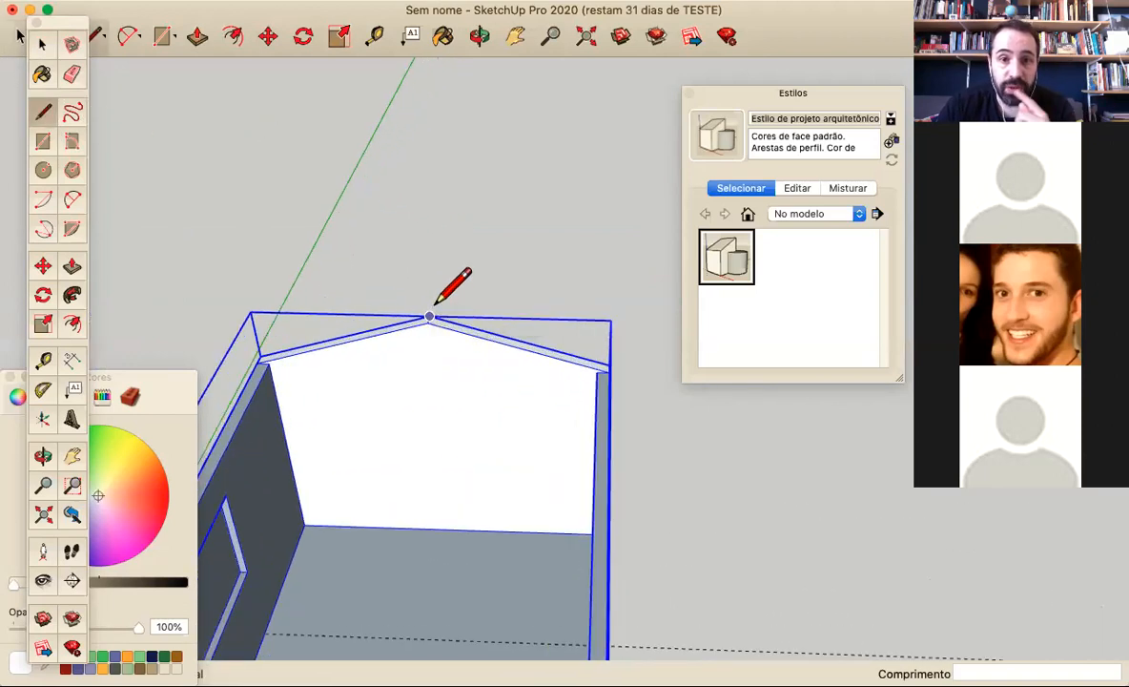
pyautogui.scroll(-2, 430, 315)
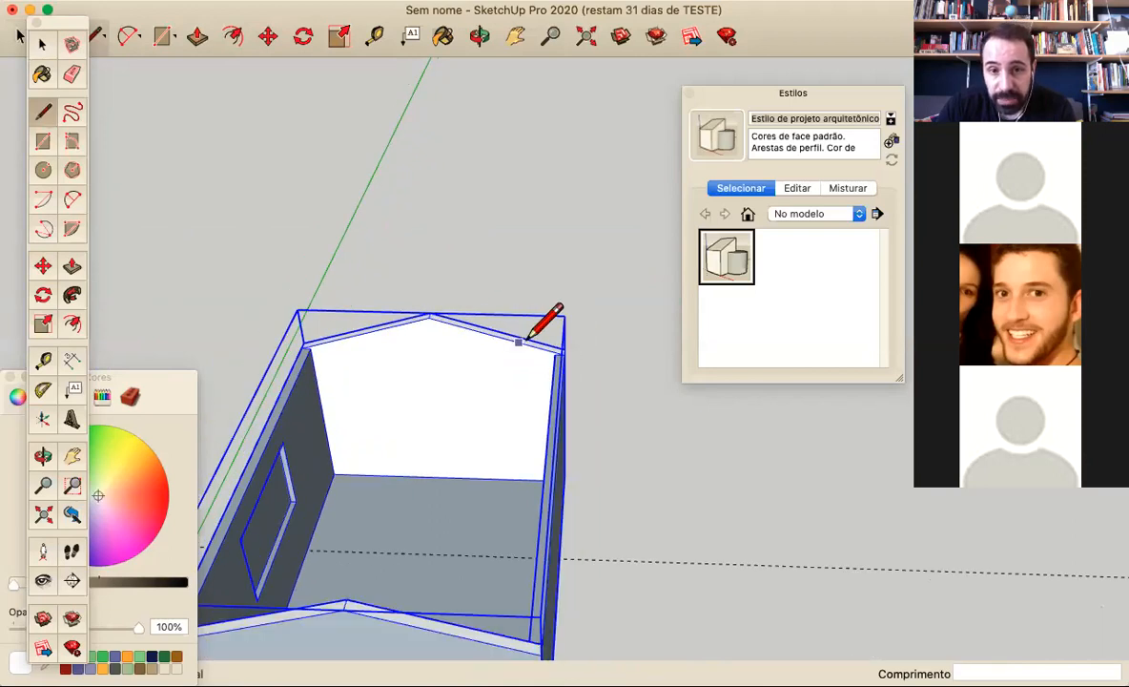
pyautogui.click(430, 313)
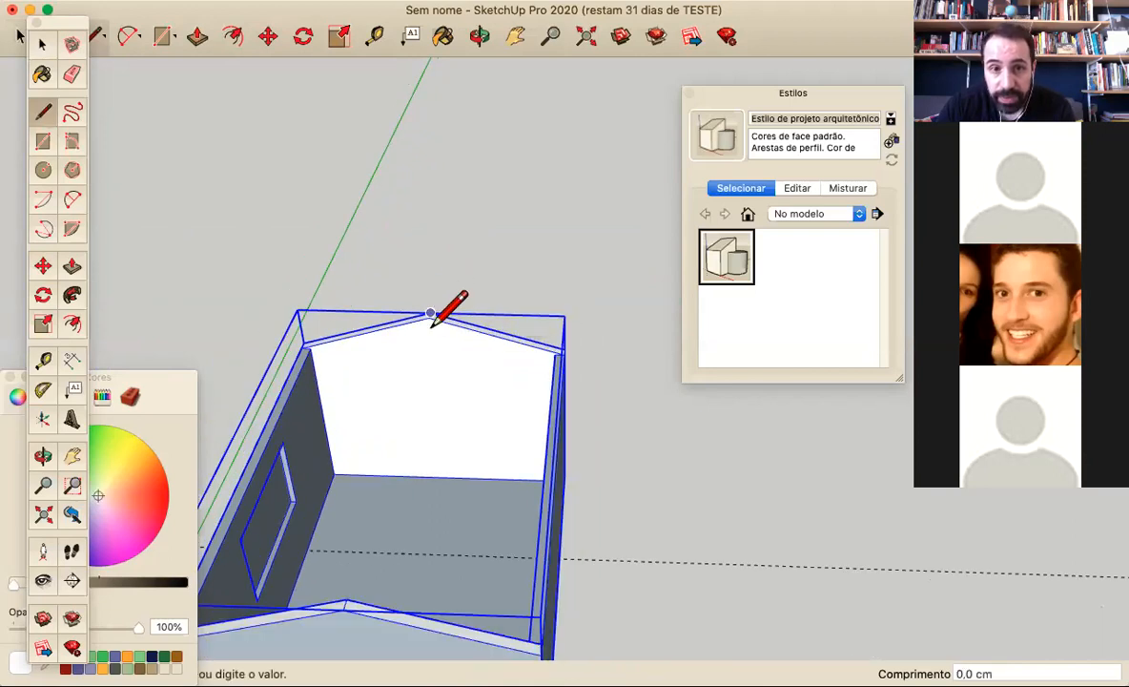
pyautogui.click(343, 608)
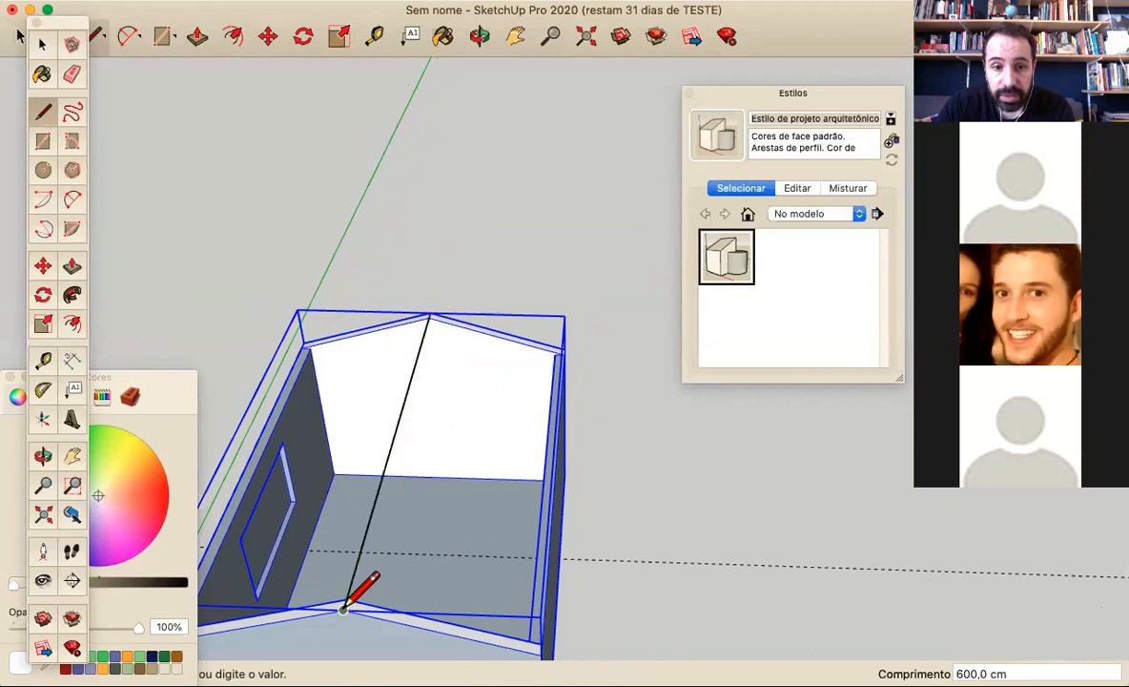
pyautogui.click(564, 350)
pyautogui.click(431, 313)
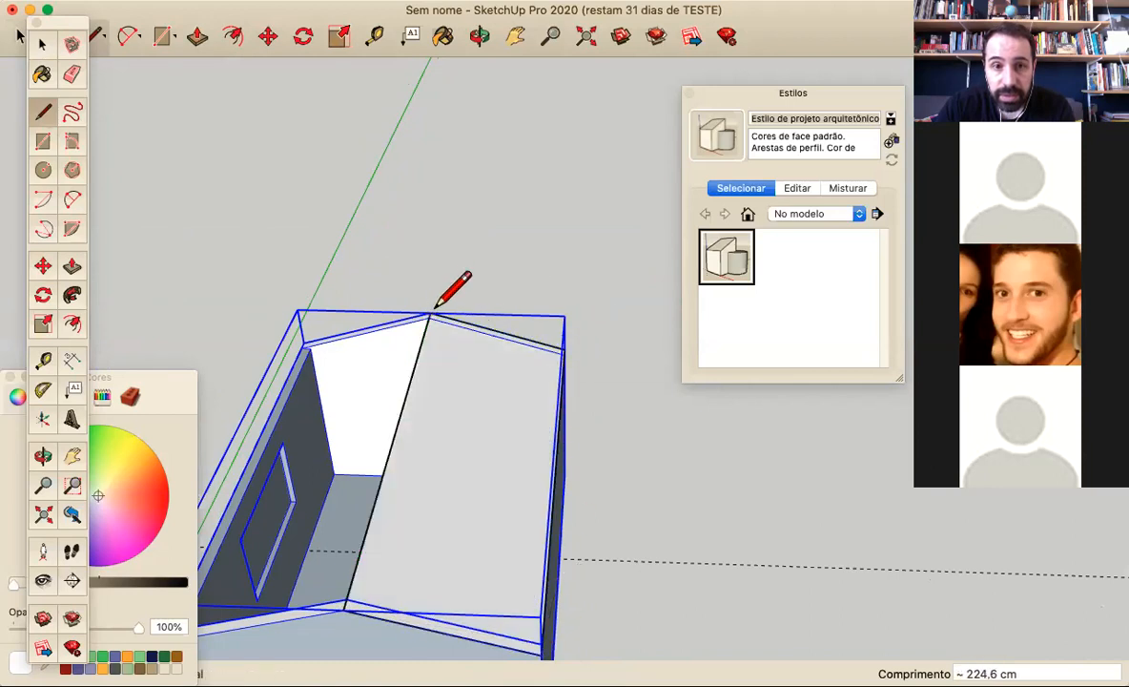
# Try to move the roof slope's face up off the room group
pyautogui.press('o')
pyautogui.moveTo(436, 405)
pyautogui.mouseDown()
pyautogui.moveTo(239, 209)
pyautogui.moveTo(370, 277)
pyautogui.moveTo(378, 264)
pyautogui.mouseUp()
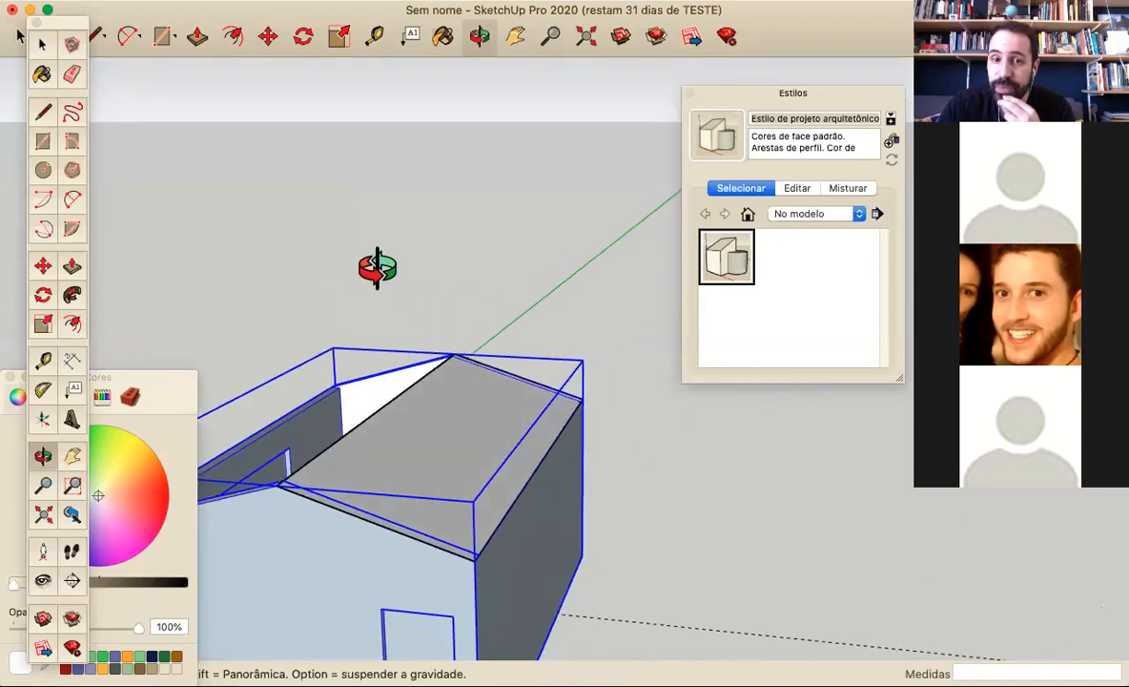
pyautogui.press('l')
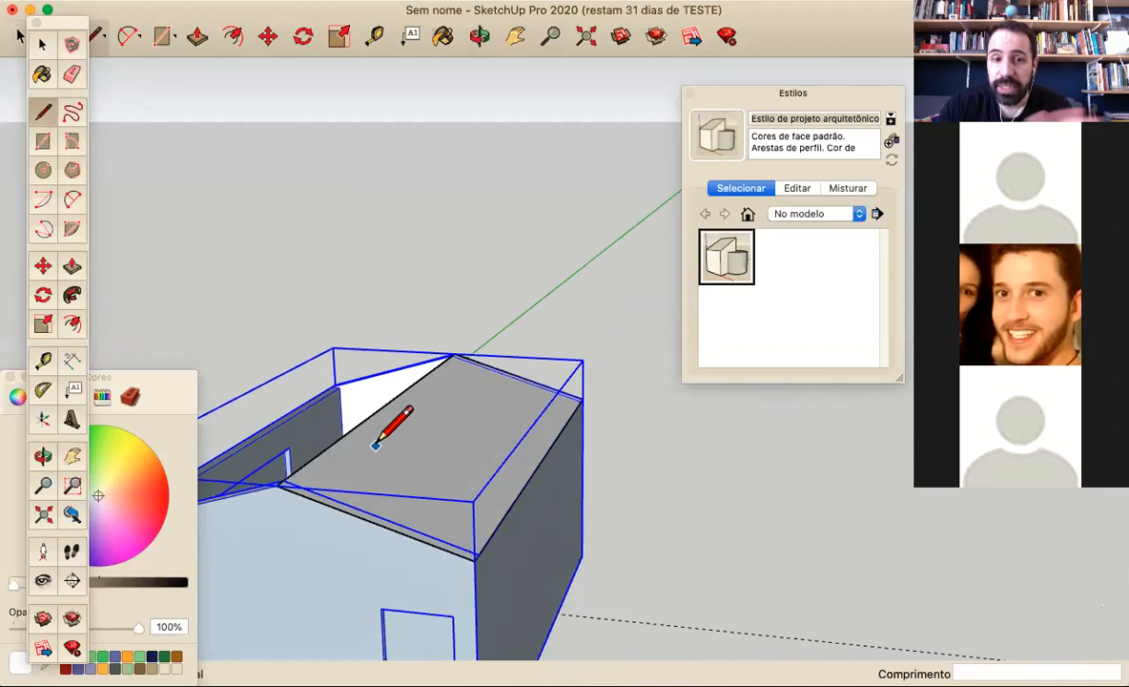
pyautogui.moveTo(379, 436)
pyautogui.mouseDown(button='middle')
pyautogui.moveTo(486, 420)
pyautogui.moveTo(407, 452)
pyautogui.mouseUp(button='middle')
pyautogui.click(39, 44)
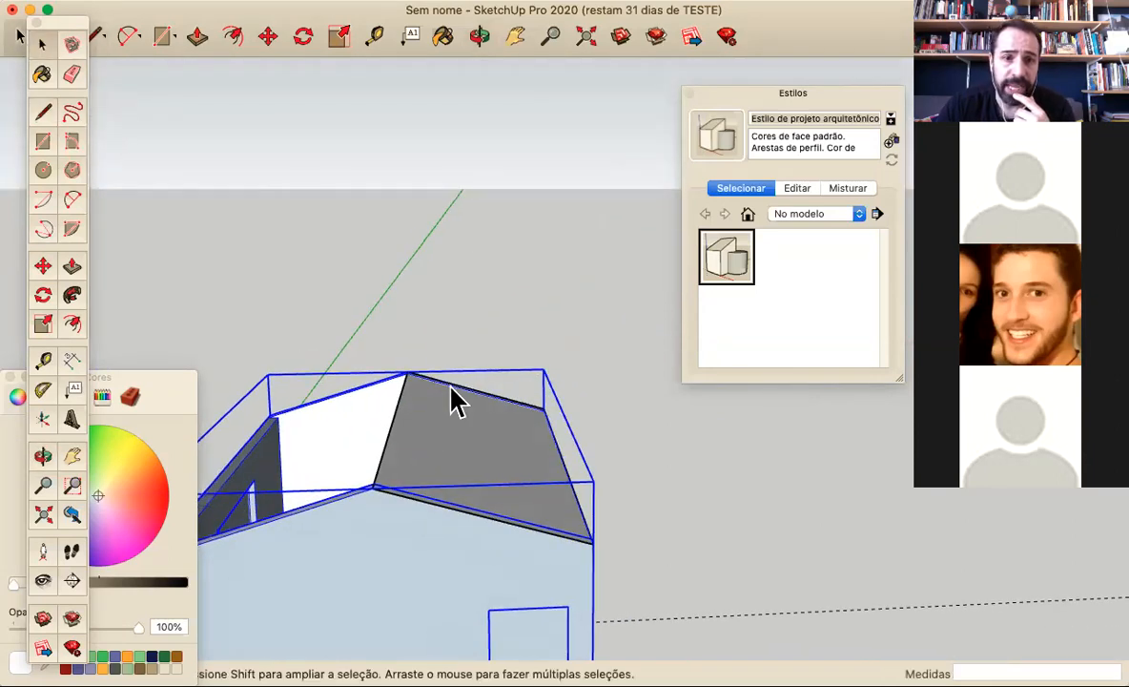
pyautogui.click(369, 286)
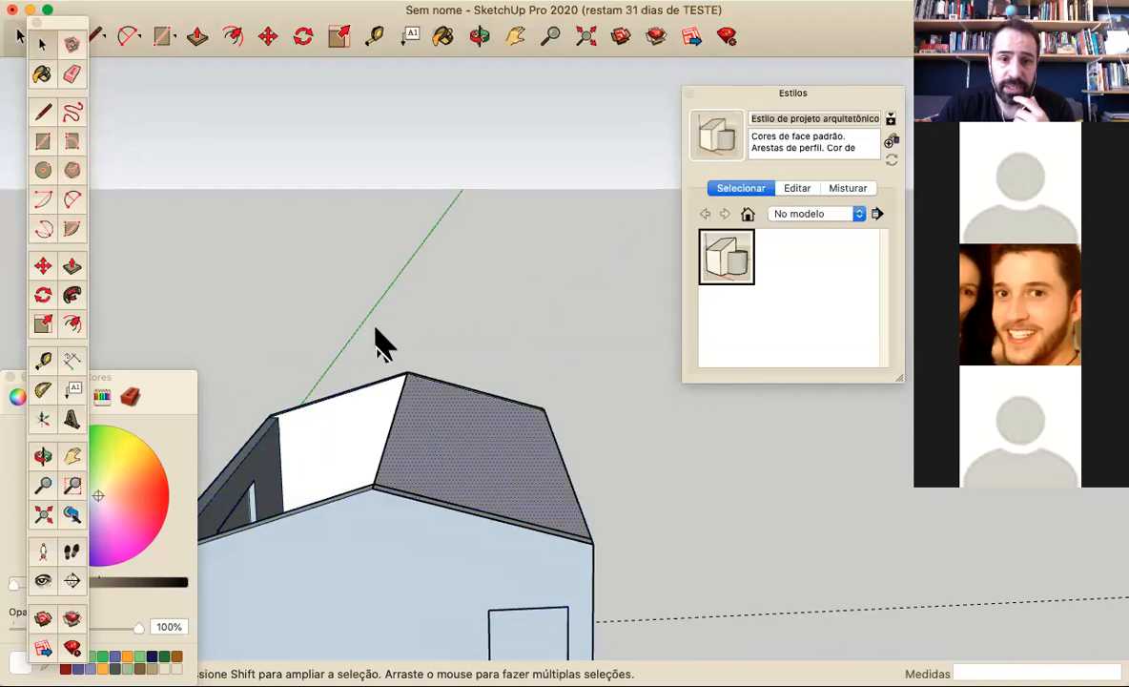
pyautogui.click(43, 267)
pyautogui.click(470, 411)
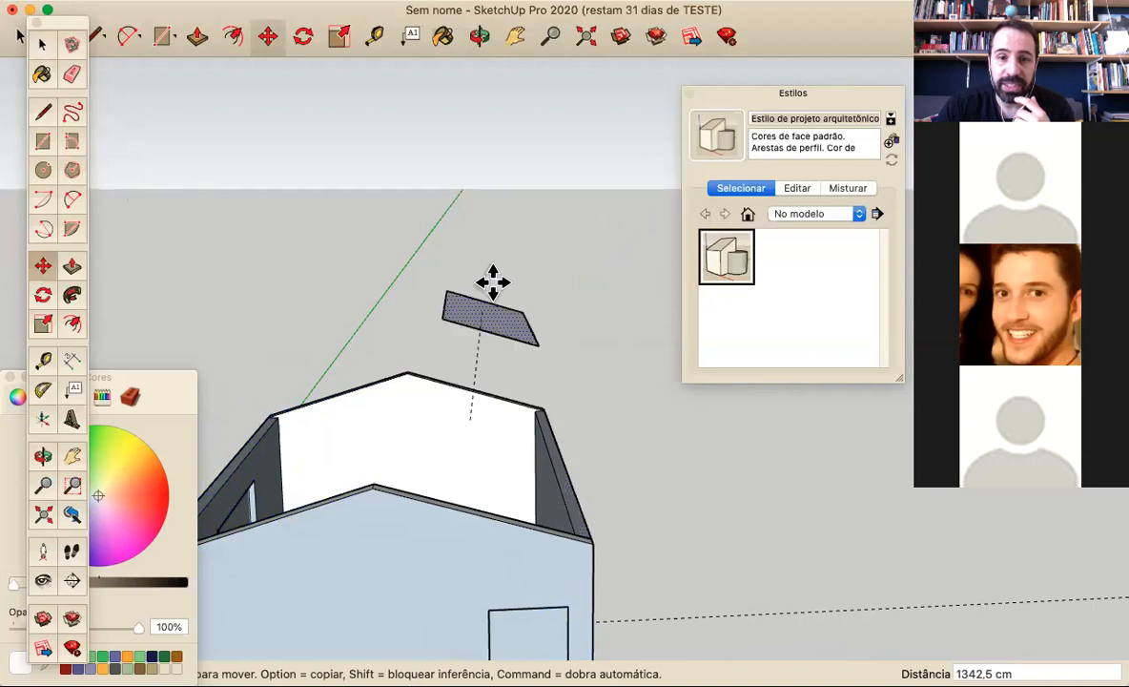
pyautogui.click(482, 345)
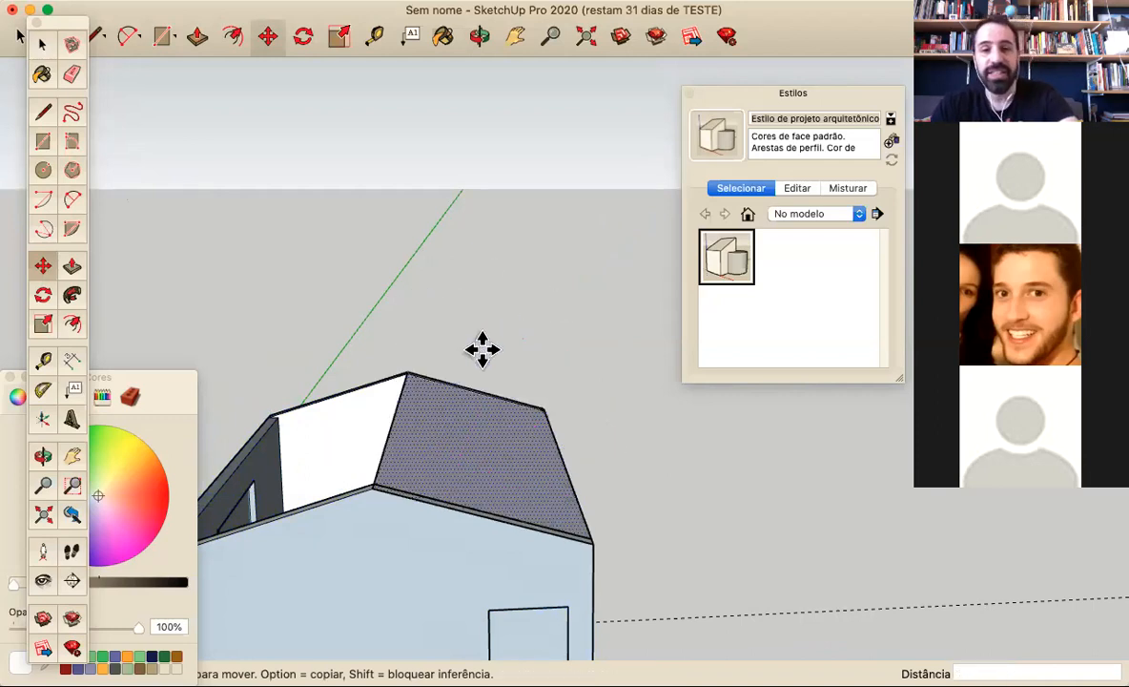
# Select the roof slope with its edges and make a copy rotated 180° about the ridge's midpoint to cover the other side
pyautogui.moveTo(575, 568); pyautogui.dragTo(286, 493, button='middle')
pyautogui.moveTo(344, 332); pyautogui.dragTo(108, 173, button='middle')
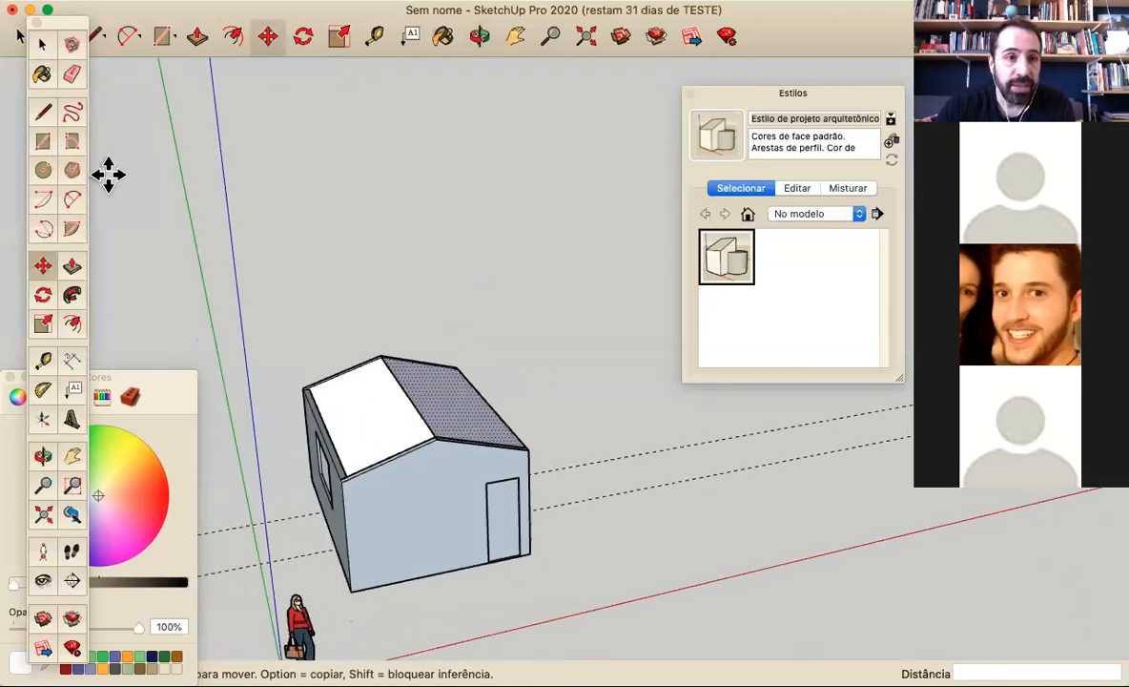
pyautogui.click(42, 44)
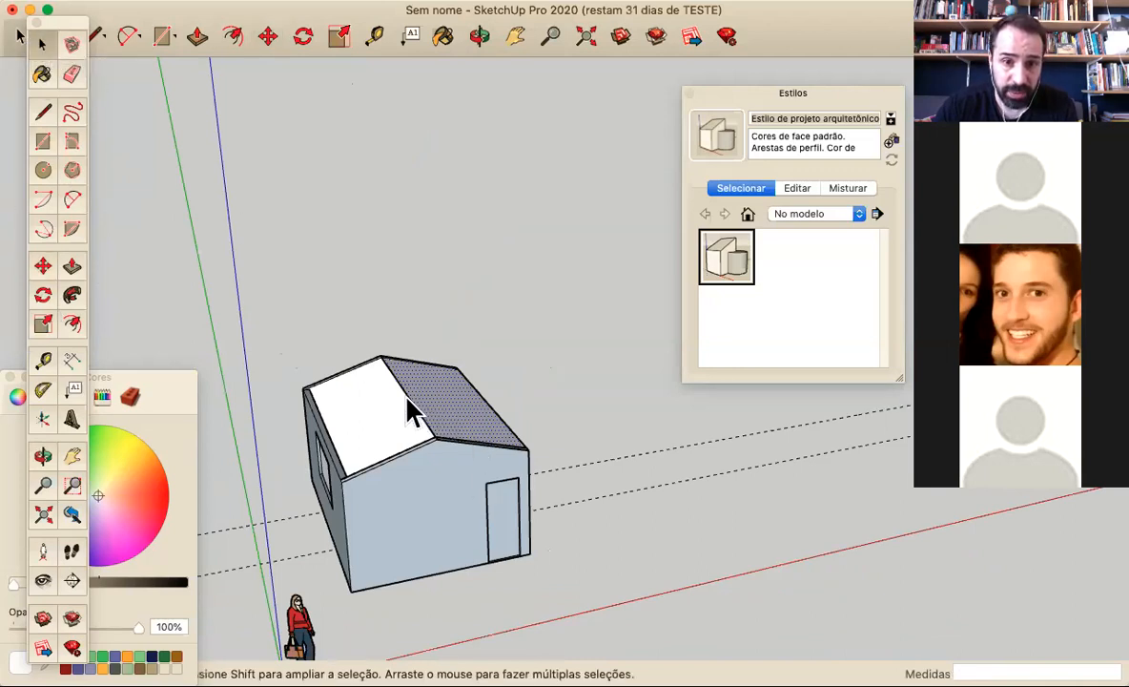
pyautogui.moveTo(348, 304); pyautogui.dragTo(562, 478)
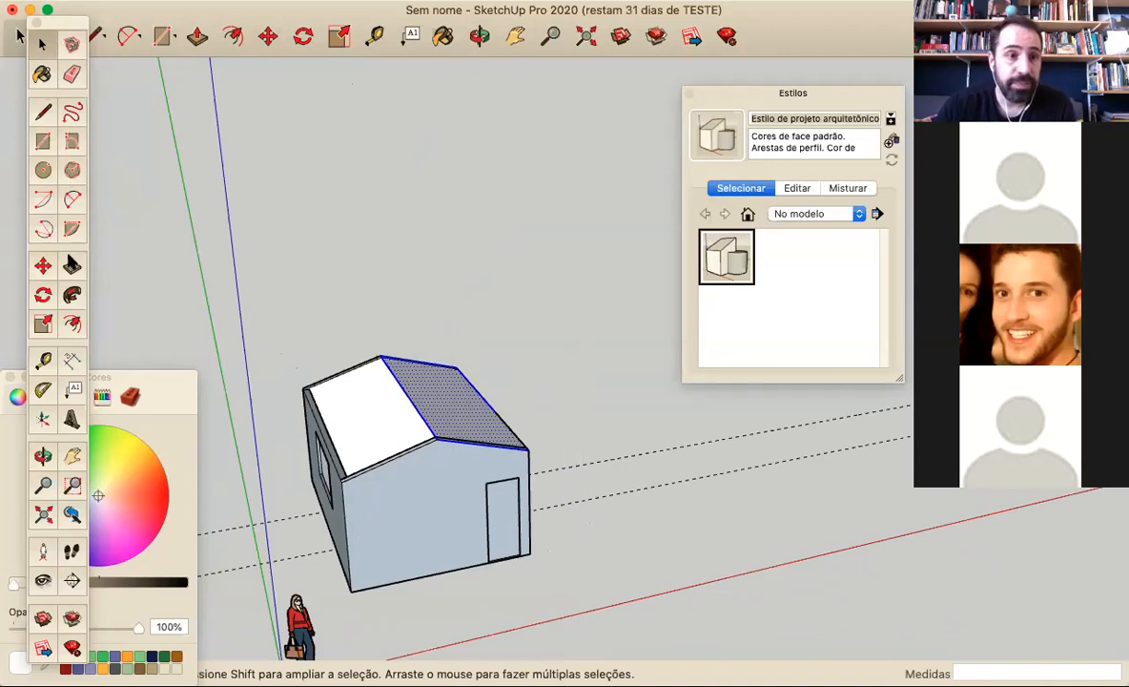
pyautogui.click(44, 296)
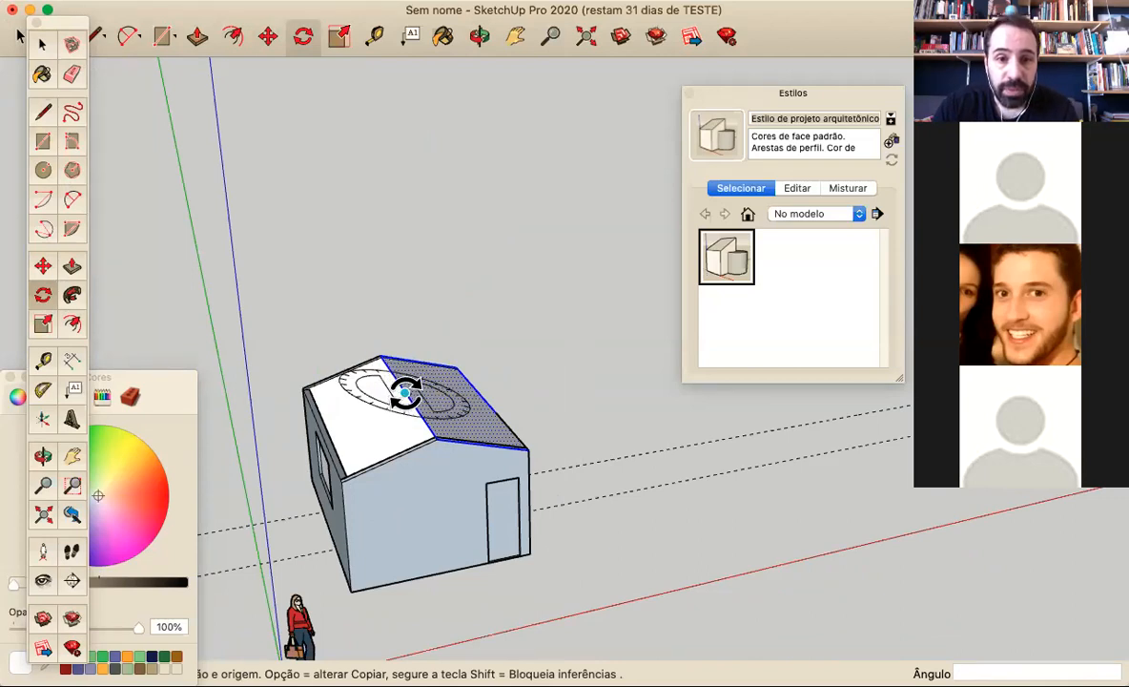
pyautogui.moveTo(433, 392); pyautogui.dragTo(416, 351)
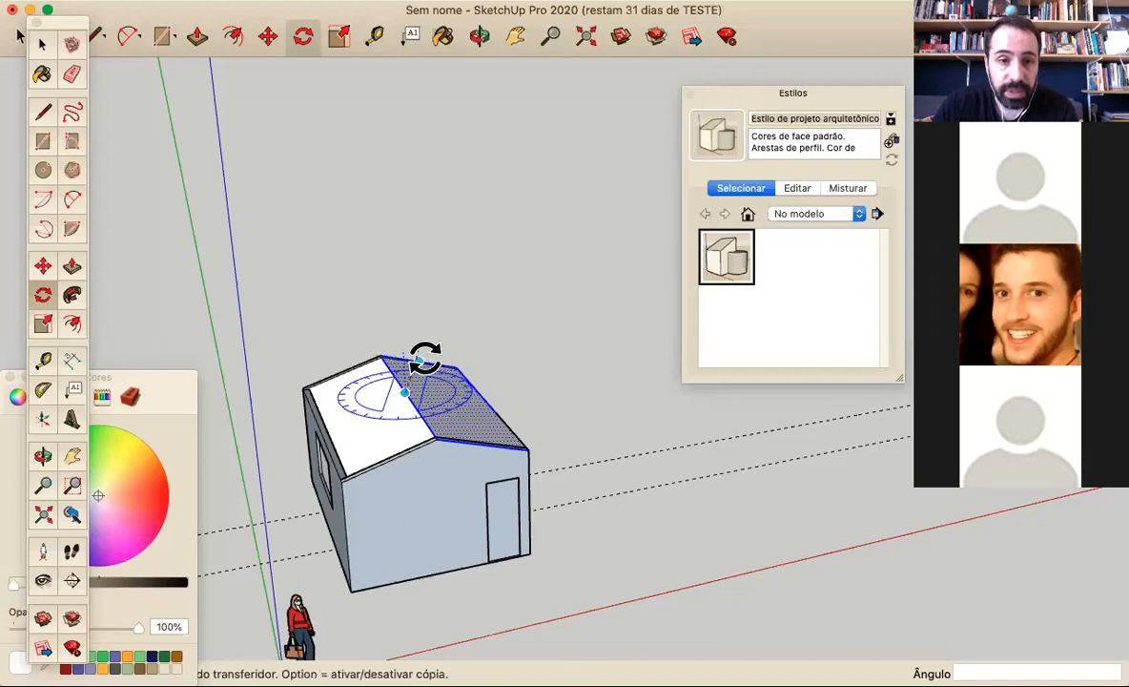
pyautogui.press('alt')
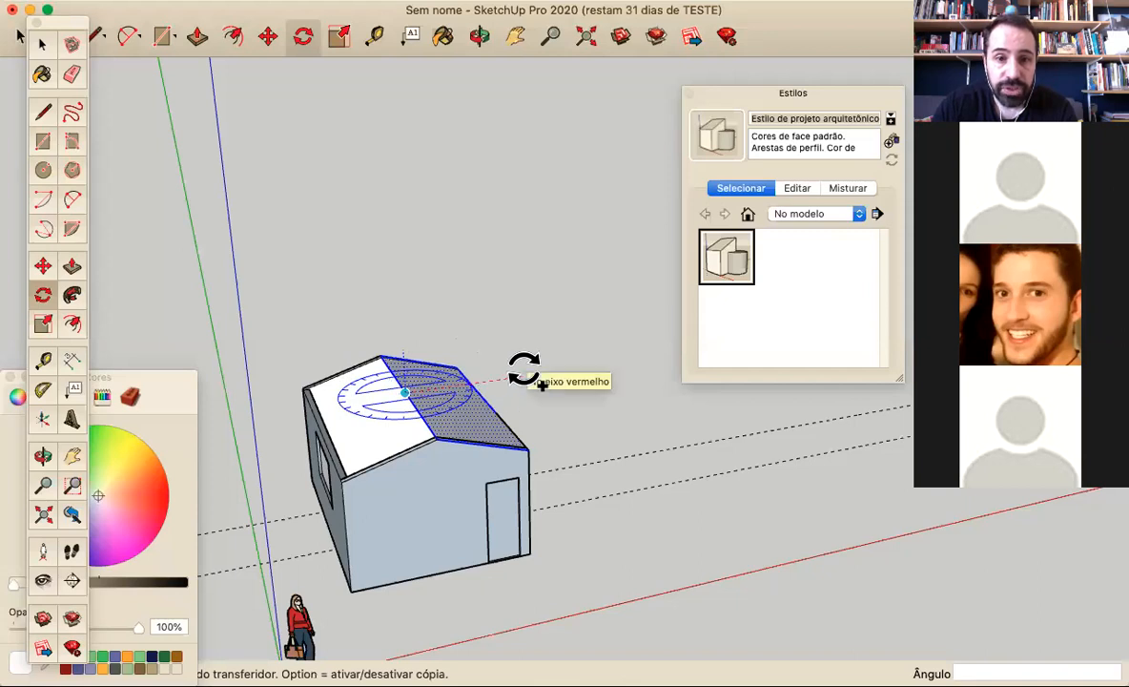
pyautogui.click(525, 371)
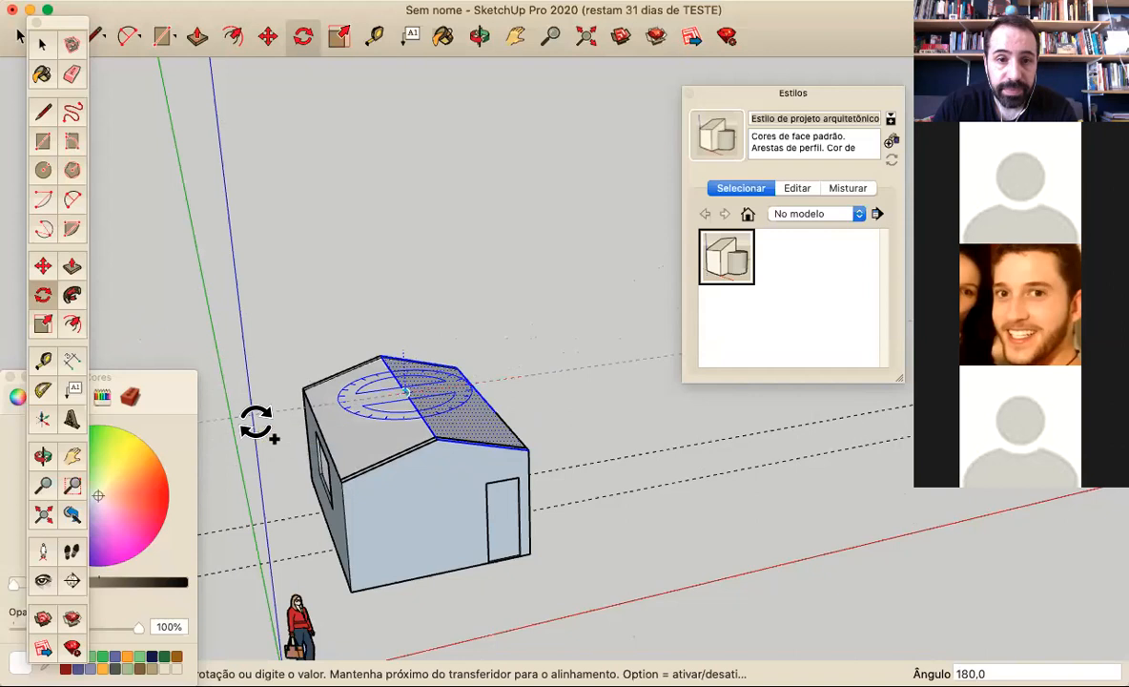
pyautogui.click(256, 424)
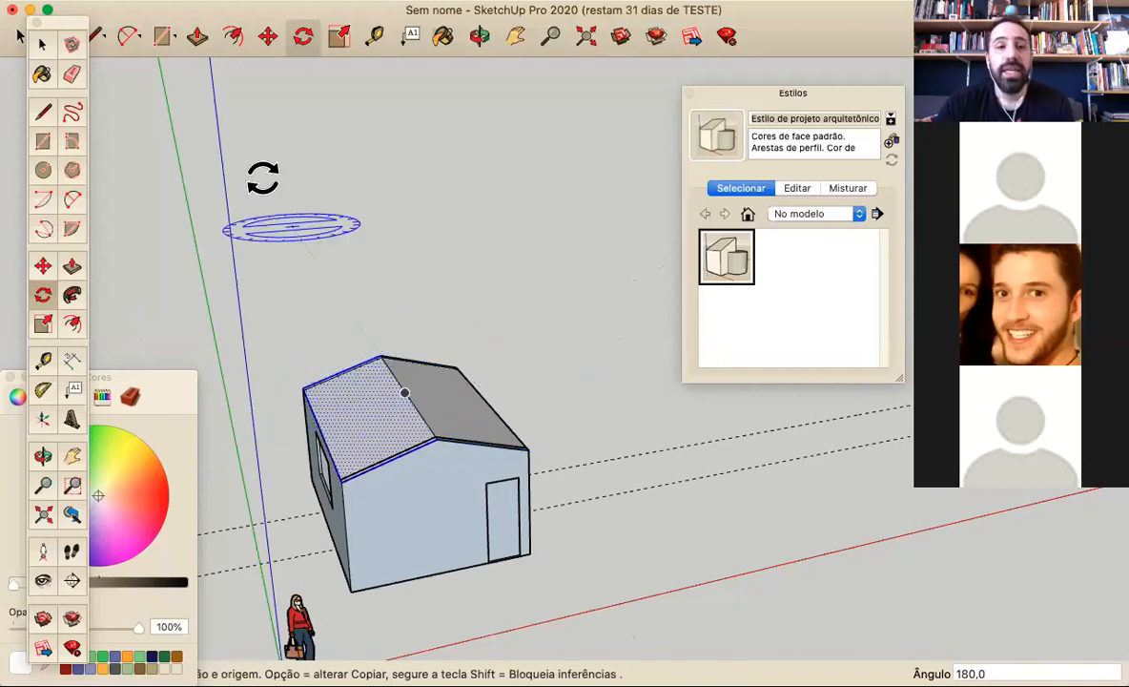
# Draw a rectangle about 217 × 409 cm on the ground behind the room and copy it about 323 cm to the side
pyautogui.click(43, 140)
pyautogui.click(481, 273)
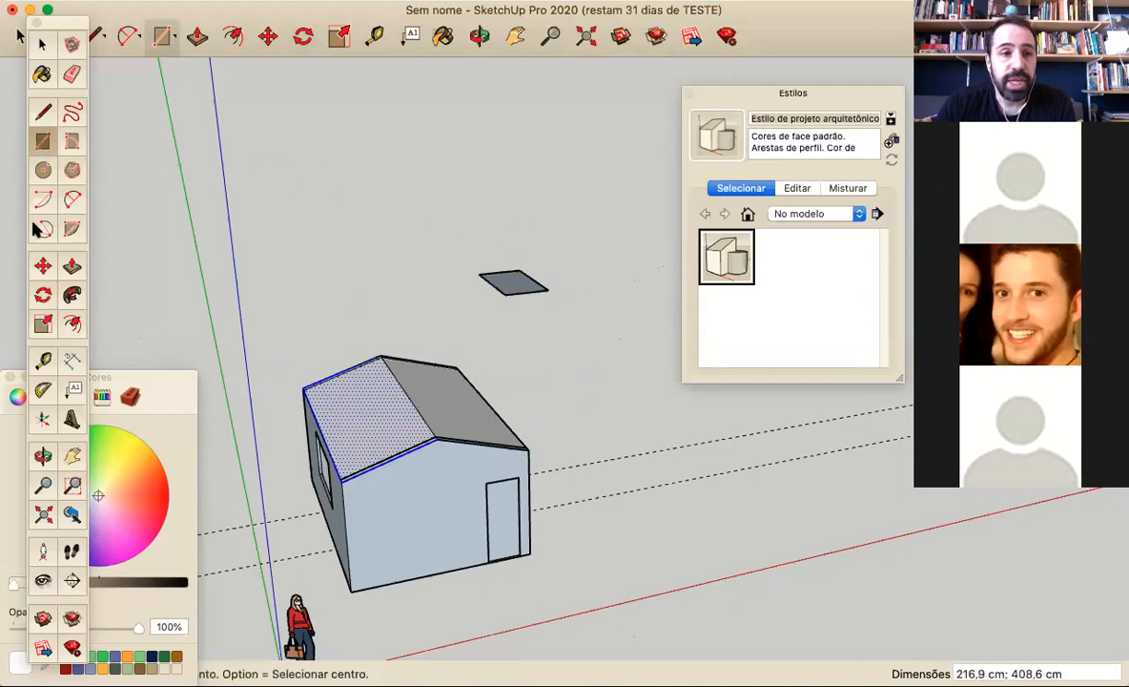
pyautogui.click(40, 45)
pyautogui.moveTo(436, 232); pyautogui.dragTo(645, 329)
pyautogui.click(44, 268)
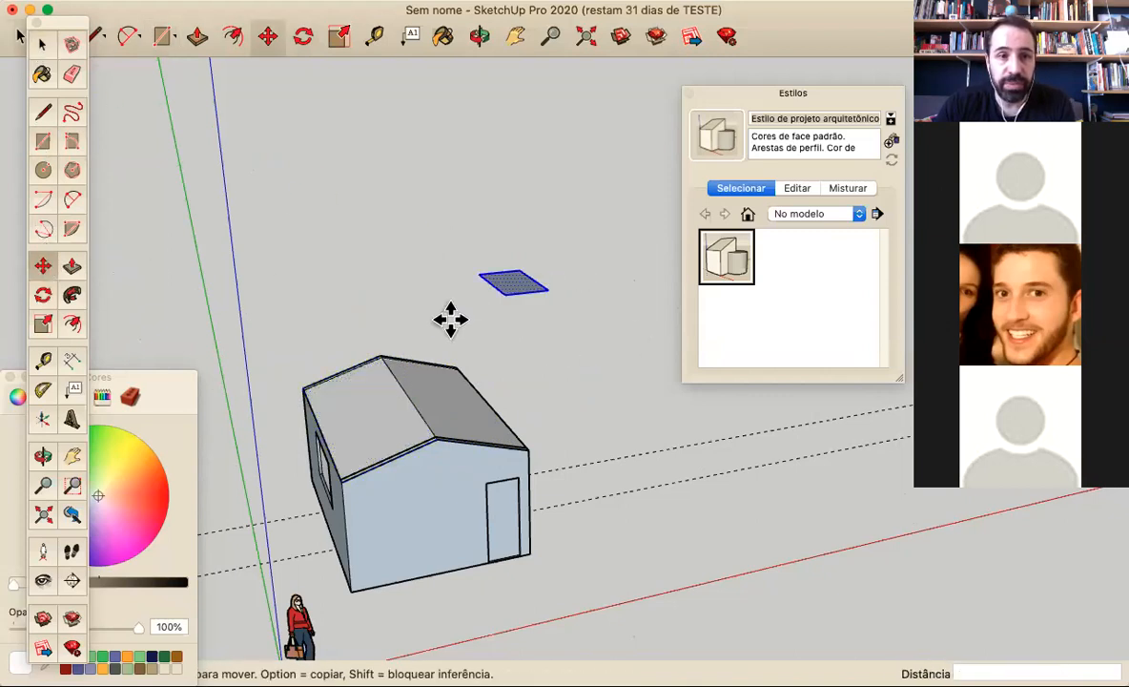
pyautogui.click(523, 279)
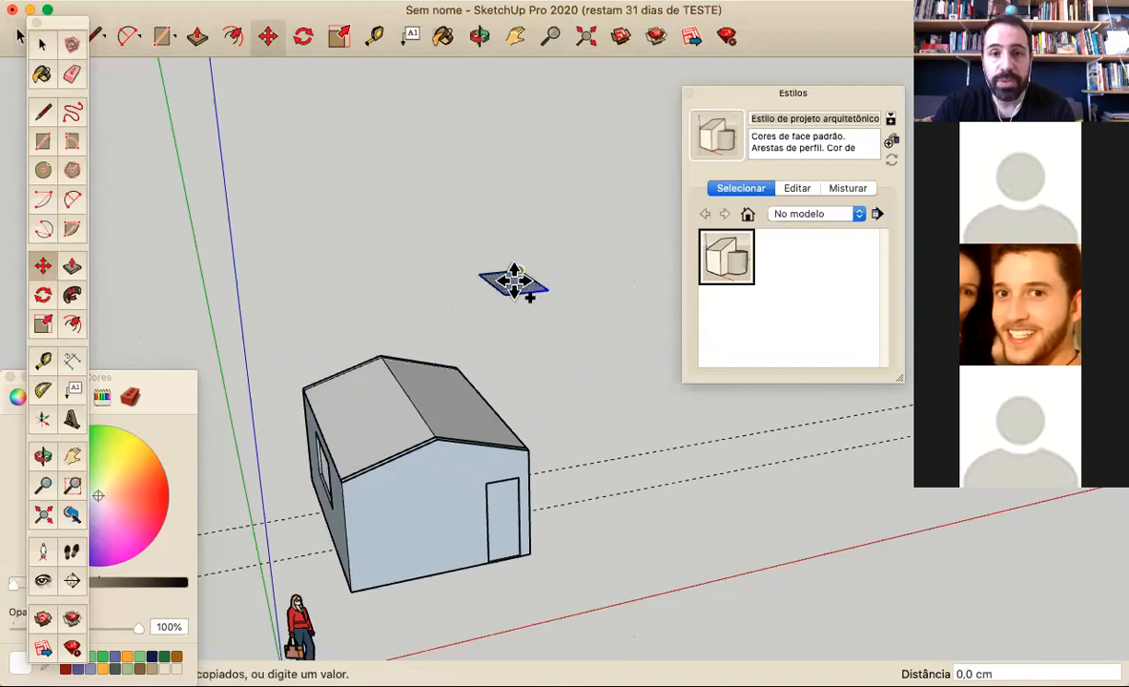
pyautogui.click(445, 275)
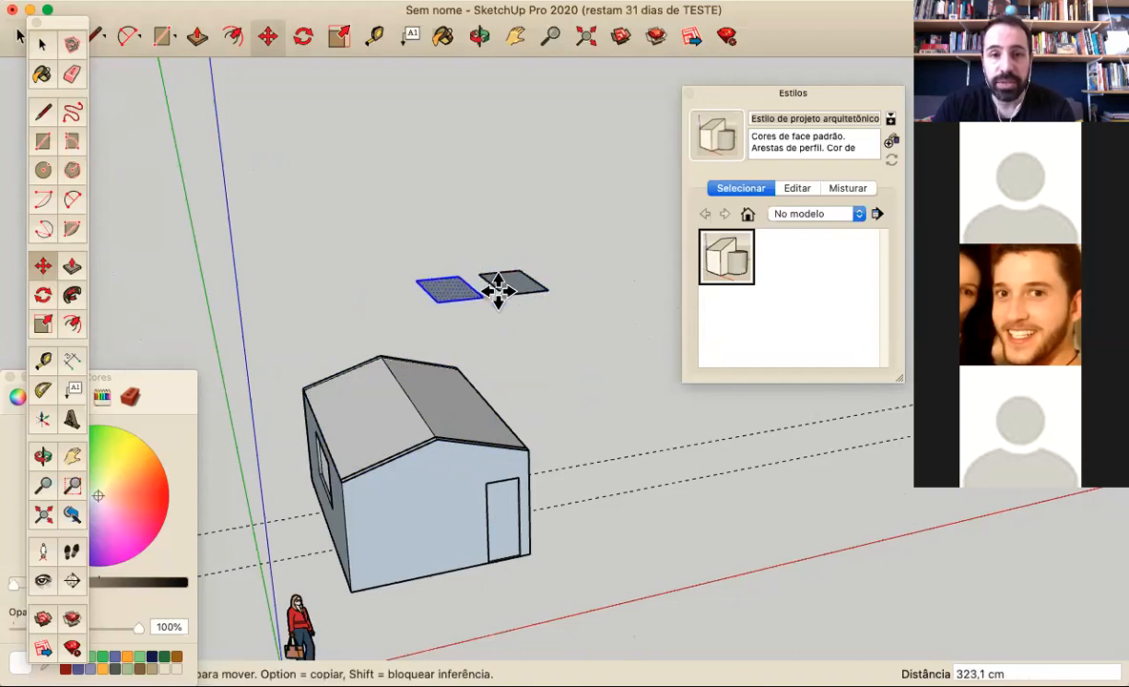
# Make four further copies of the rectangle with Move, lined up one after another beyond the first copy
pyautogui.click(436, 301)
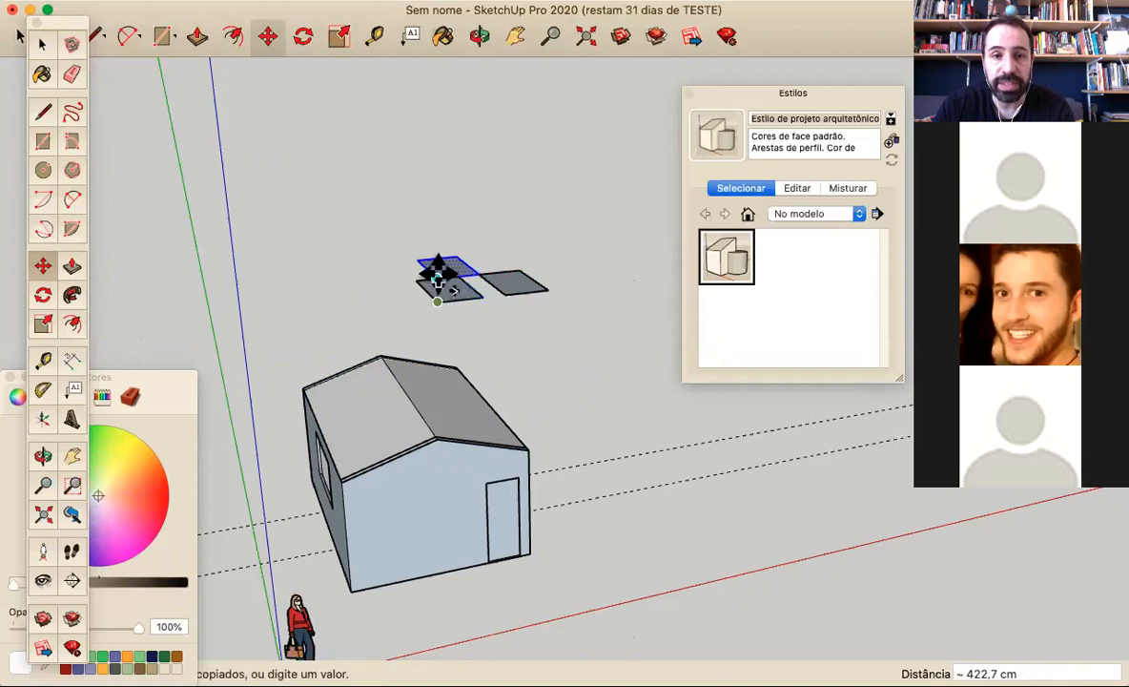
pyautogui.click(437, 261)
pyautogui.click(435, 262)
pyautogui.click(435, 240)
pyautogui.click(435, 242)
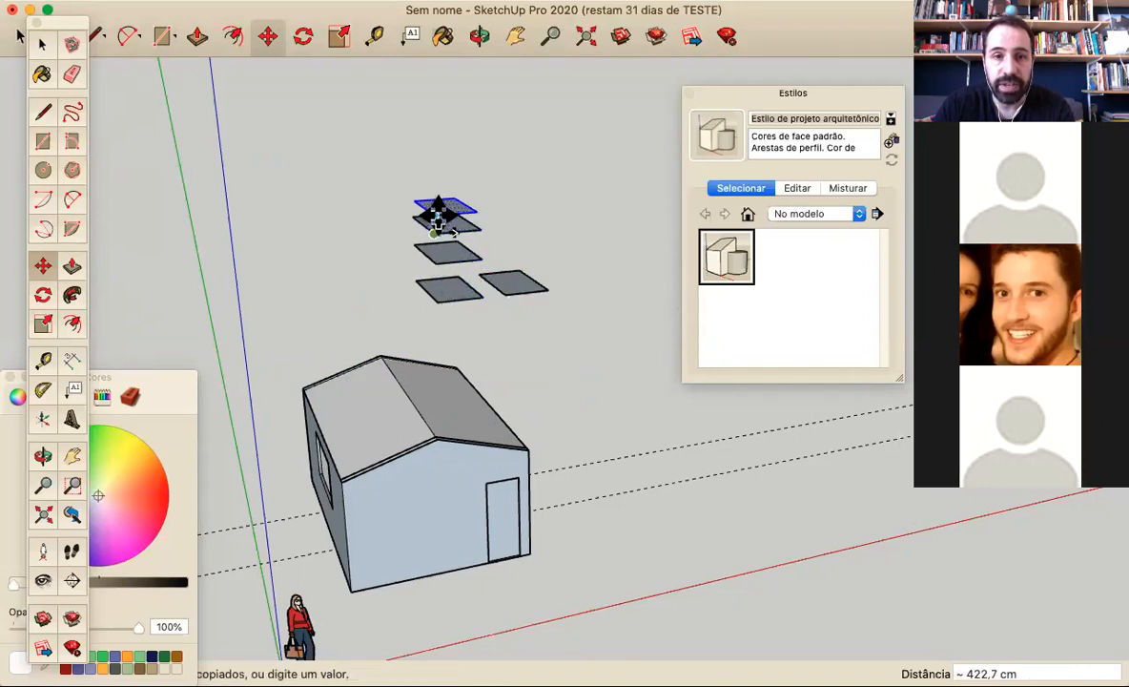
pyautogui.click(435, 212)
pyautogui.click(434, 209)
pyautogui.click(444, 184)
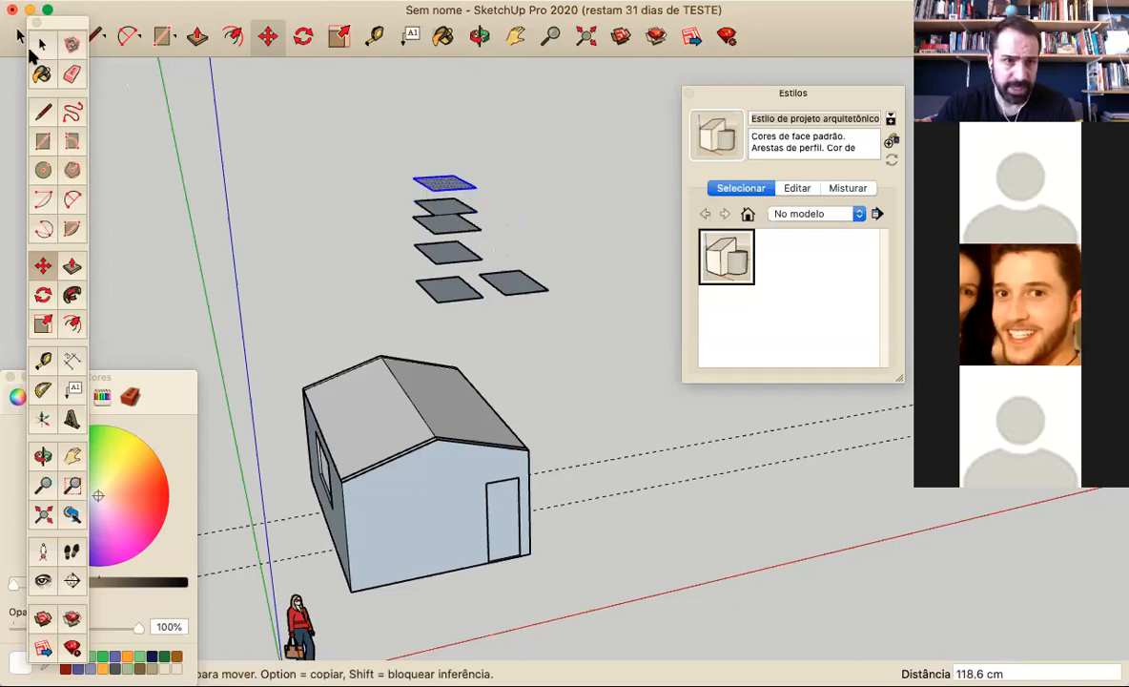
# Select all the practice rectangles behind the room and delete them
pyautogui.click(41, 44)
pyautogui.moveTo(382, 303); pyautogui.dragTo(381, 303)
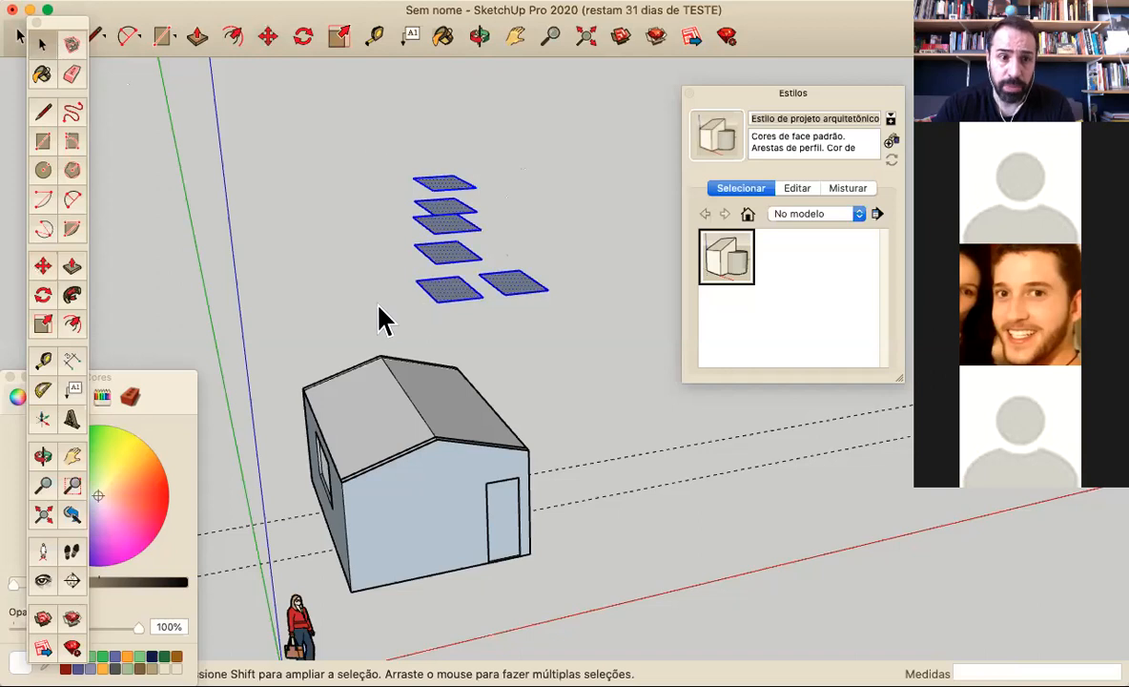
pyautogui.press('Delete')
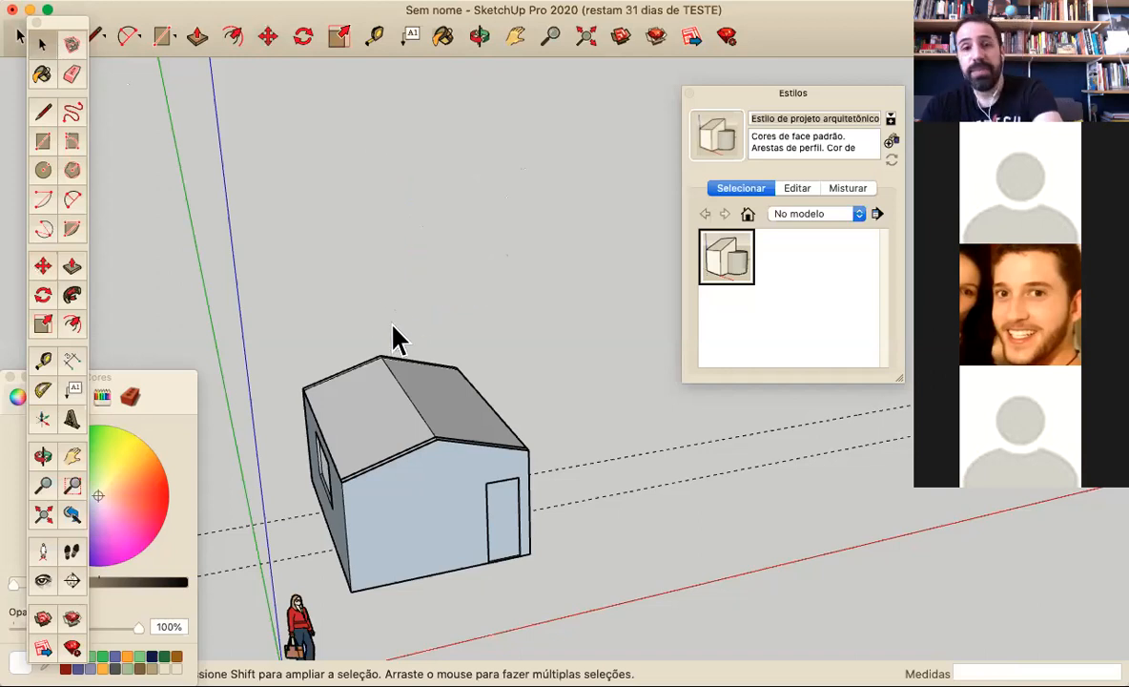
# Draw a rectangle about 364 × 929 cm on the ground behind the room
pyautogui.click(43, 294)
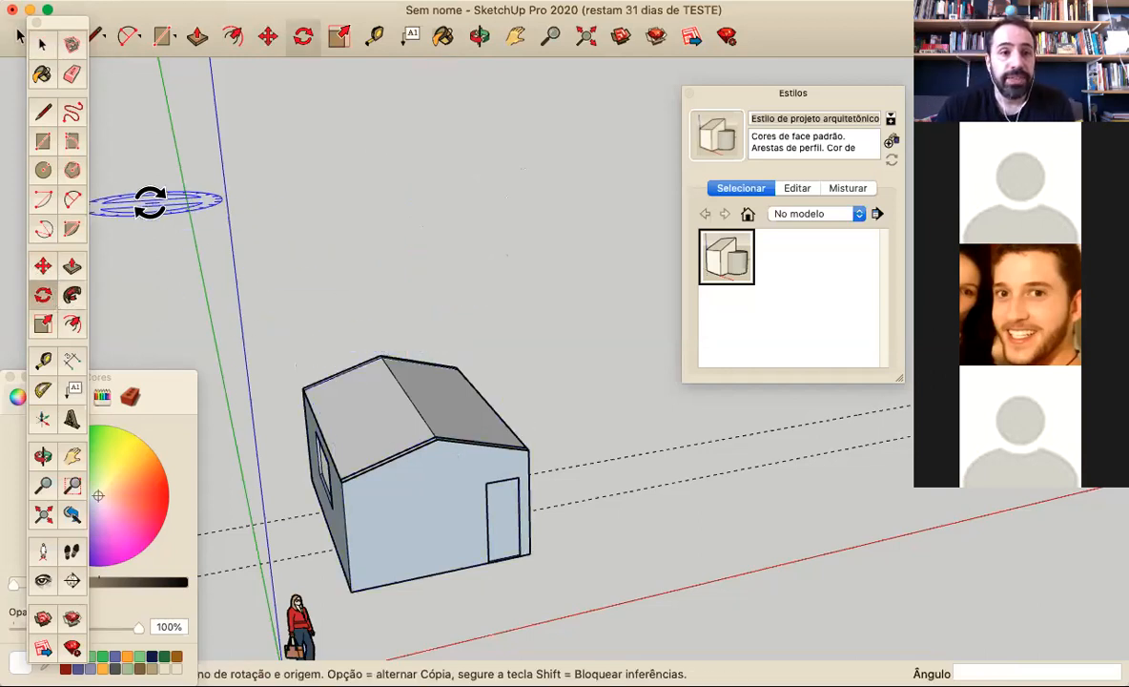
pyautogui.click(45, 143)
pyautogui.click(457, 260)
pyautogui.click(588, 298)
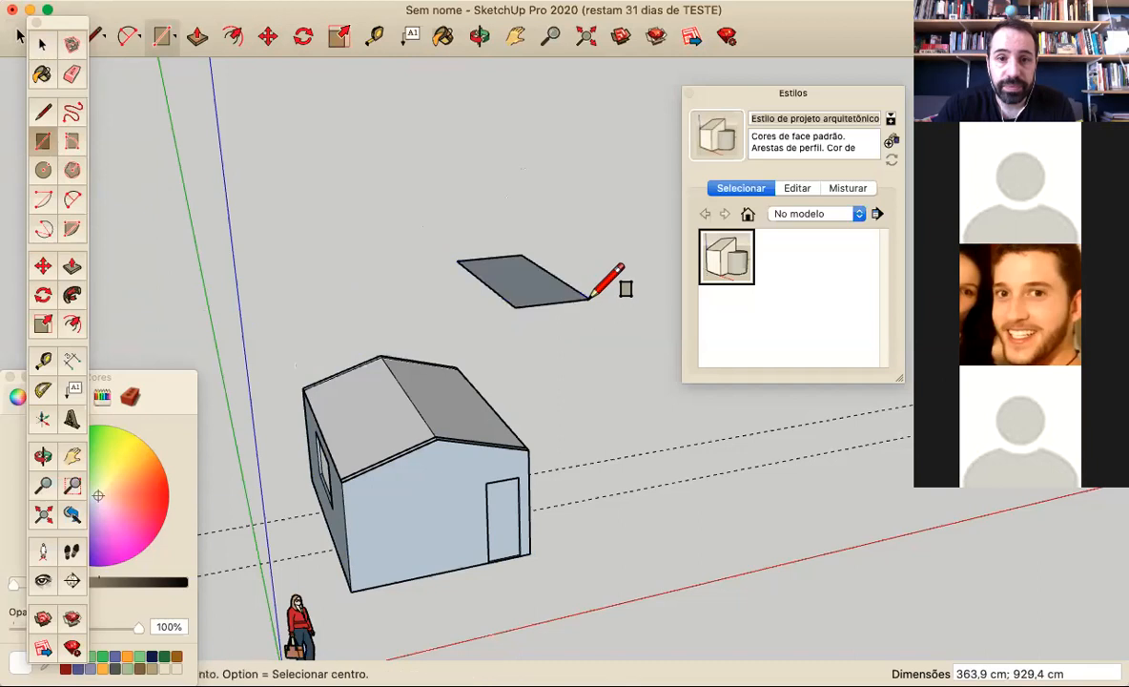
# Select the whole rectangle behind the room and try a freehand rotation about its centre around the green axis
pyautogui.click(42, 44)
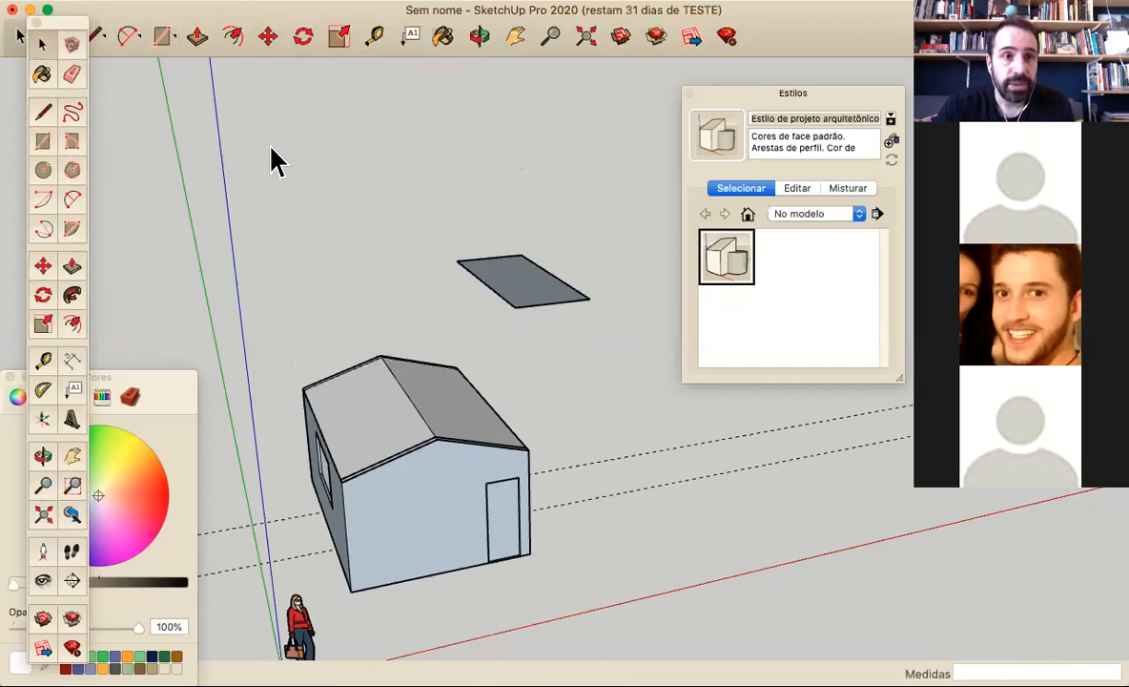
pyautogui.moveTo(422, 179); pyautogui.dragTo(652, 353)
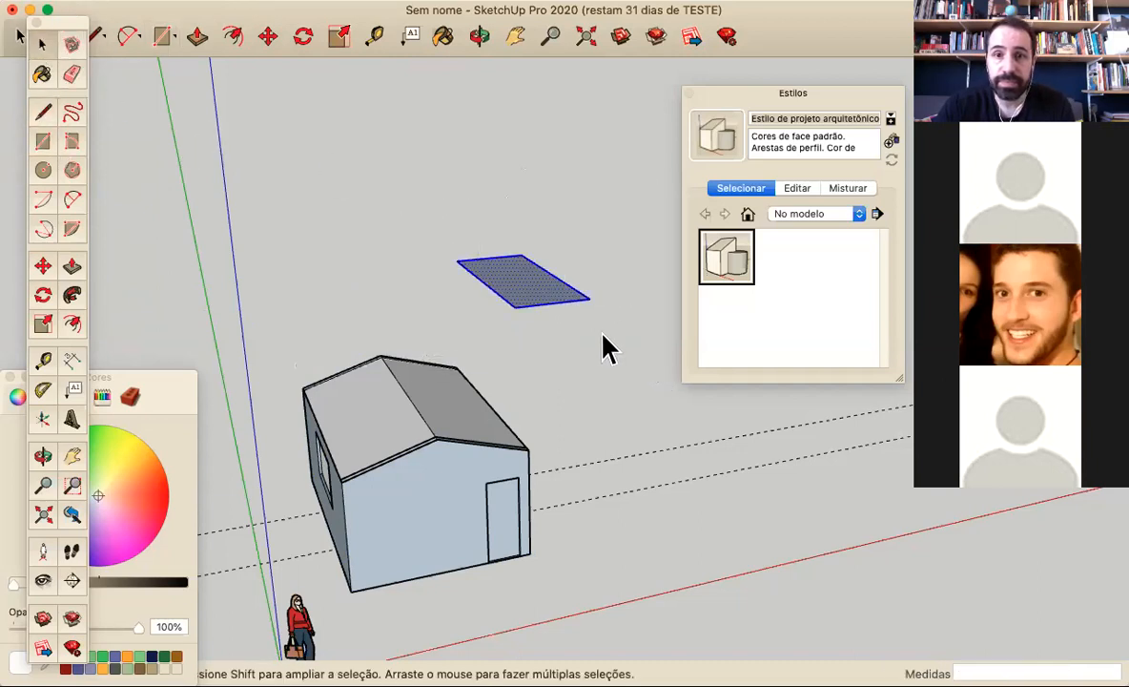
pyautogui.click(43, 294)
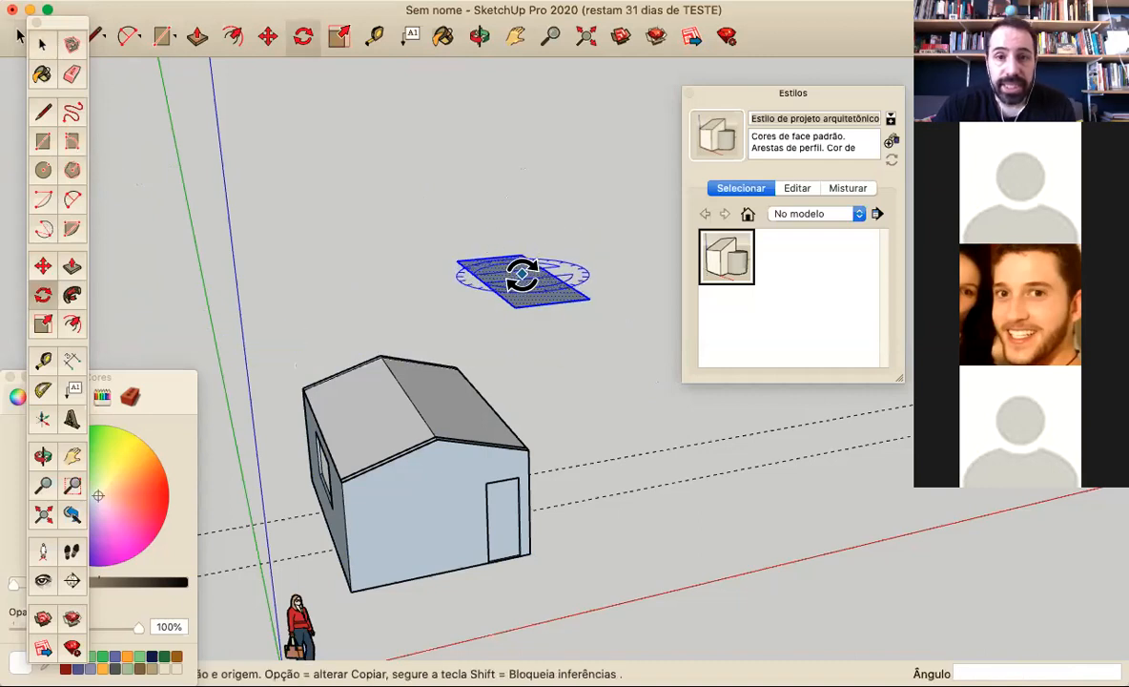
pyautogui.moveTo(521, 277); pyautogui.dragTo(559, 306)
pyautogui.click(426, 283)
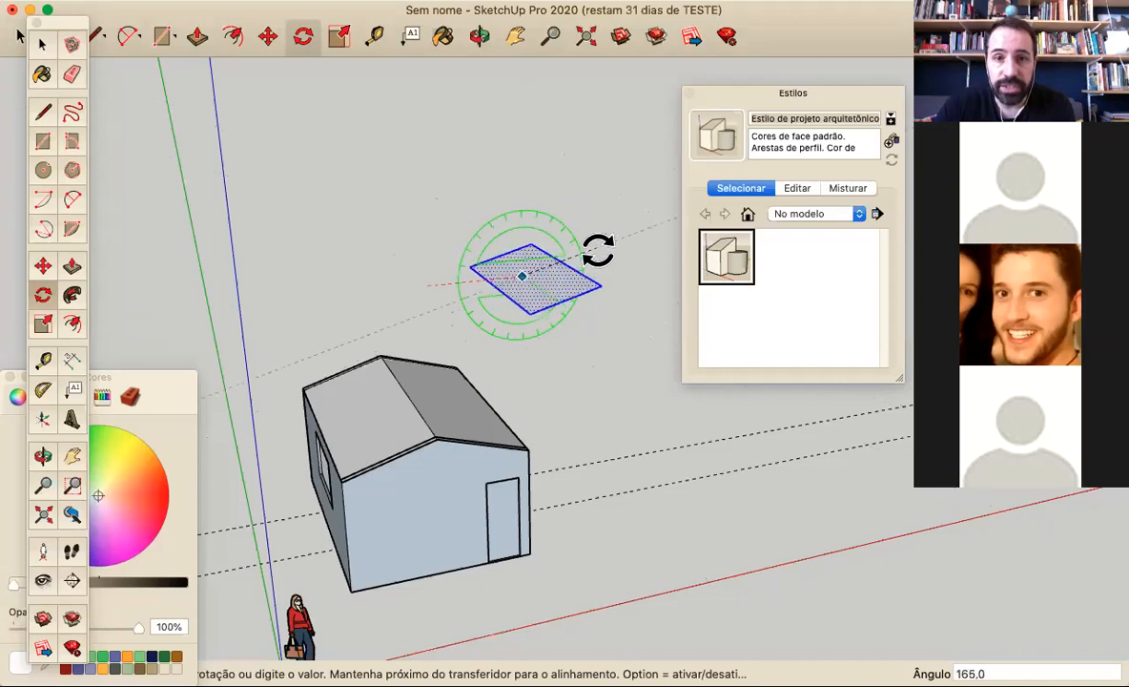
pyautogui.moveTo(575, 307); pyautogui.dragTo(491, 283, button='middle')
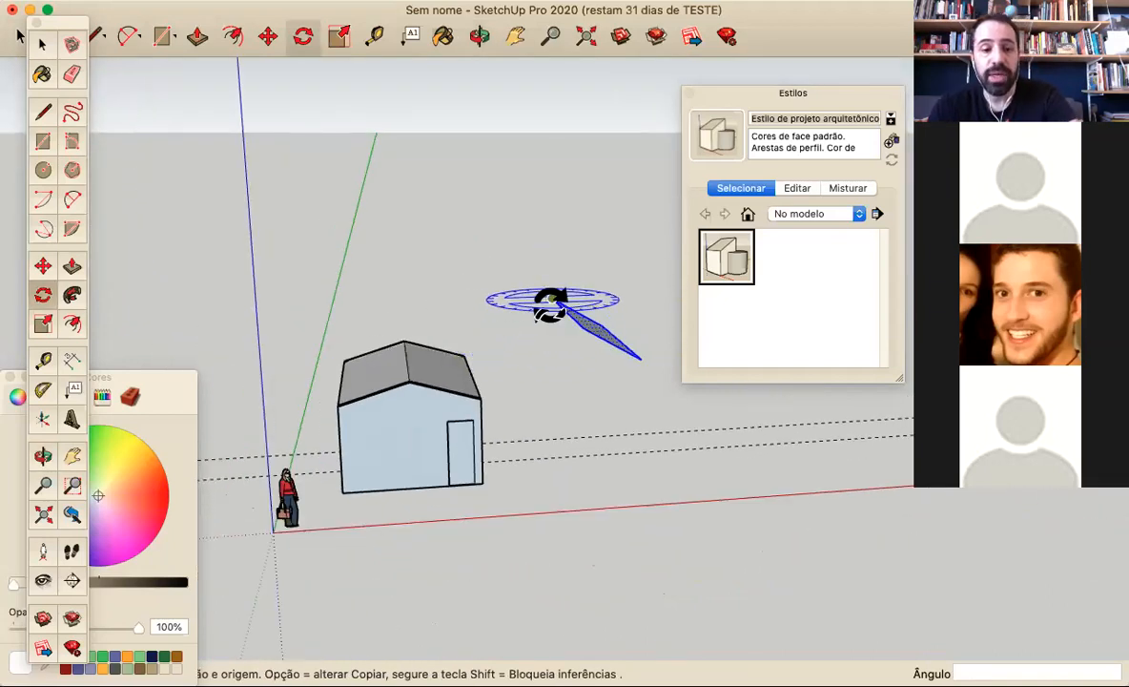
# Rotate the selected rectangle 30° about its centre around the green axis so it tilts out of the ground plane
pyautogui.moveTo(586, 324)
pyautogui.mouseDown()
pyautogui.moveTo(596, 391)
pyautogui.moveTo(554, 378)
pyautogui.moveTo(514, 308)
pyautogui.moveTo(474, 293)
pyautogui.moveTo(610, 396)
pyautogui.moveTo(585, 361)
pyautogui.moveTo(634, 383)
pyautogui.moveTo(637, 367)
pyautogui.mouseUp()
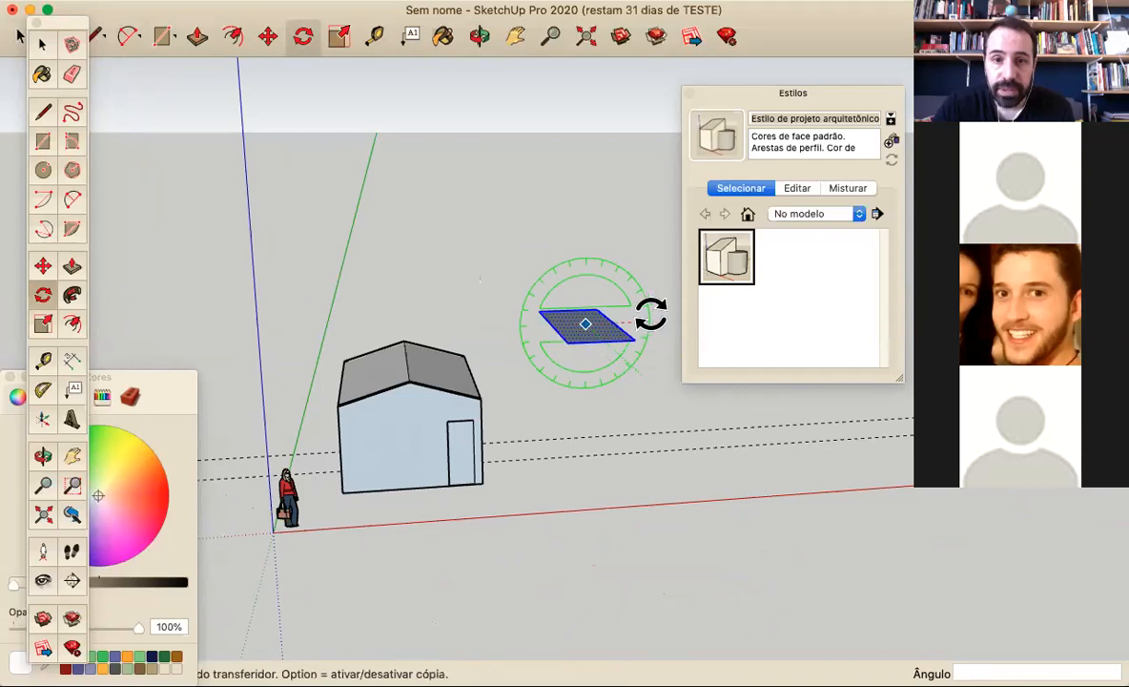
pyautogui.click(648, 320)
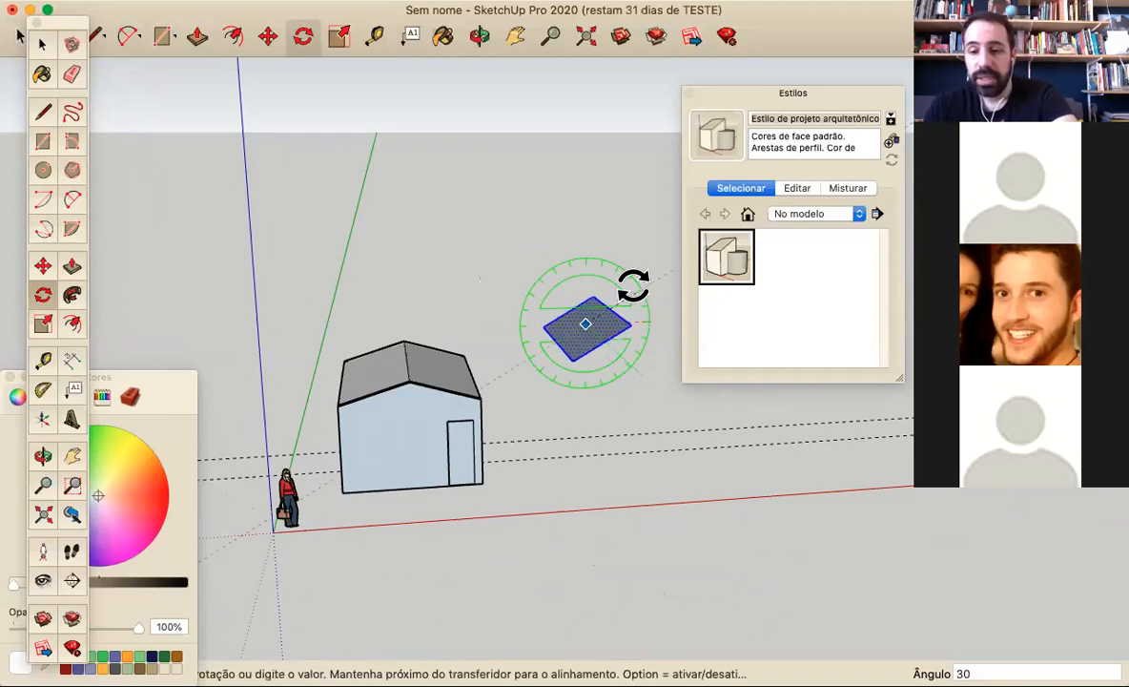
pyautogui.press('Return')
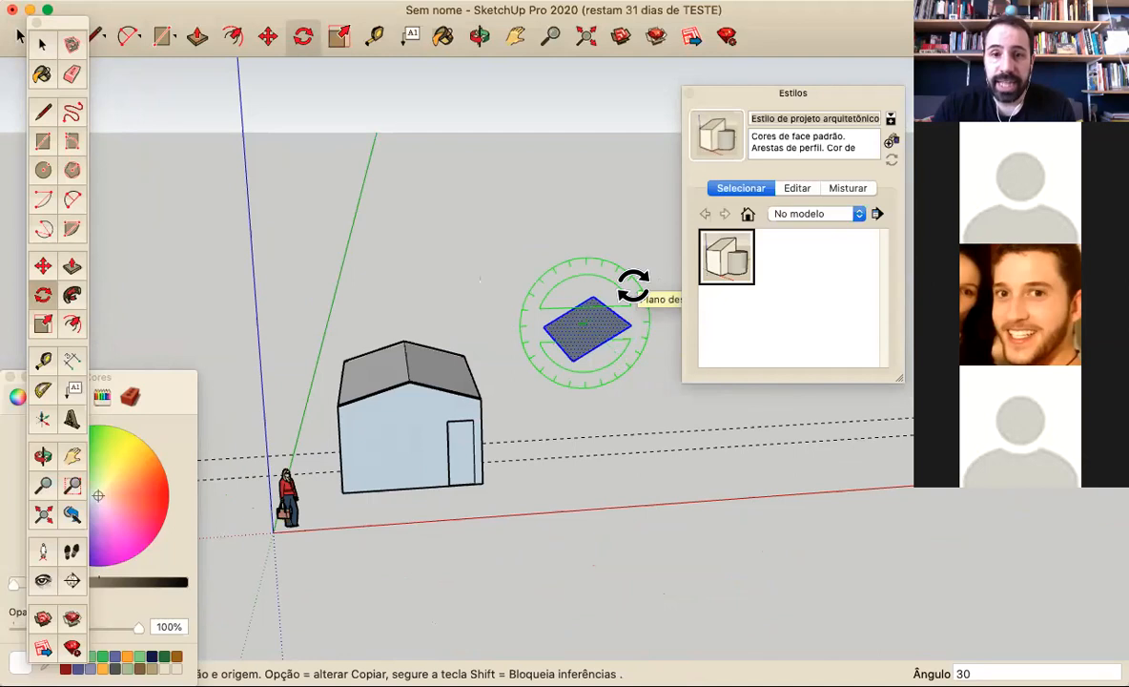
pyautogui.moveTo(651, 428); pyautogui.dragTo(806, 574, button='middle')
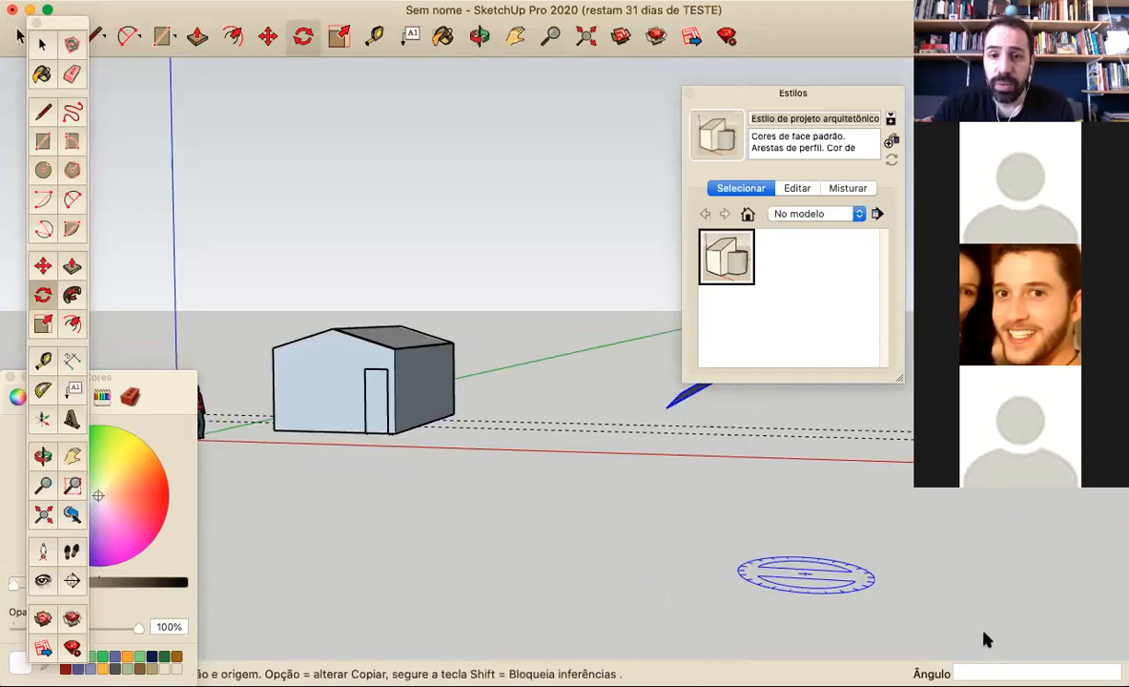
pyautogui.moveTo(698, 431); pyautogui.dragTo(739, 529, button='middle')
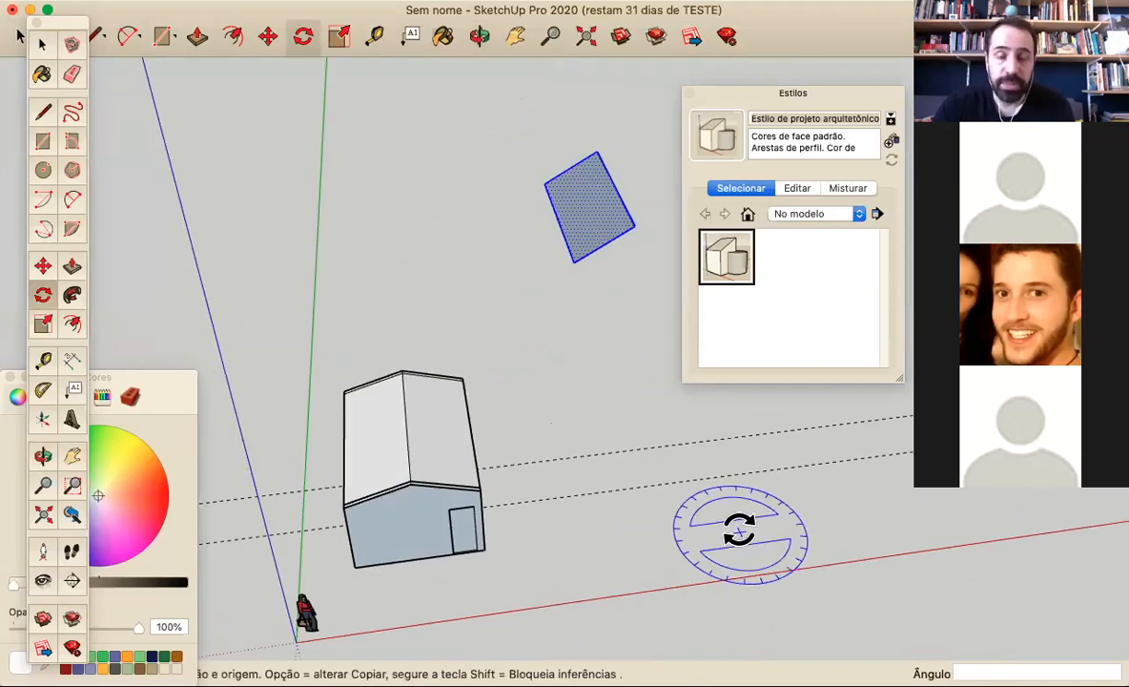
pyautogui.moveTo(668, 530); pyautogui.dragTo(632, 419, button='middle')
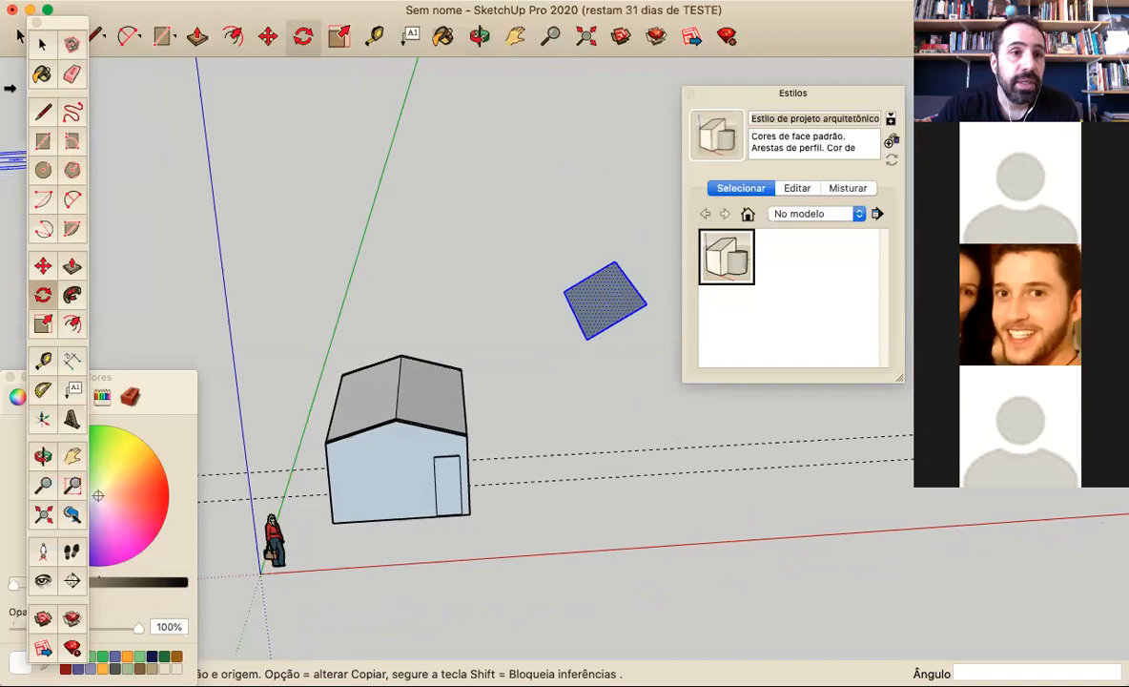
pyautogui.click(43, 111)
pyautogui.scroll(6, 482, 468)
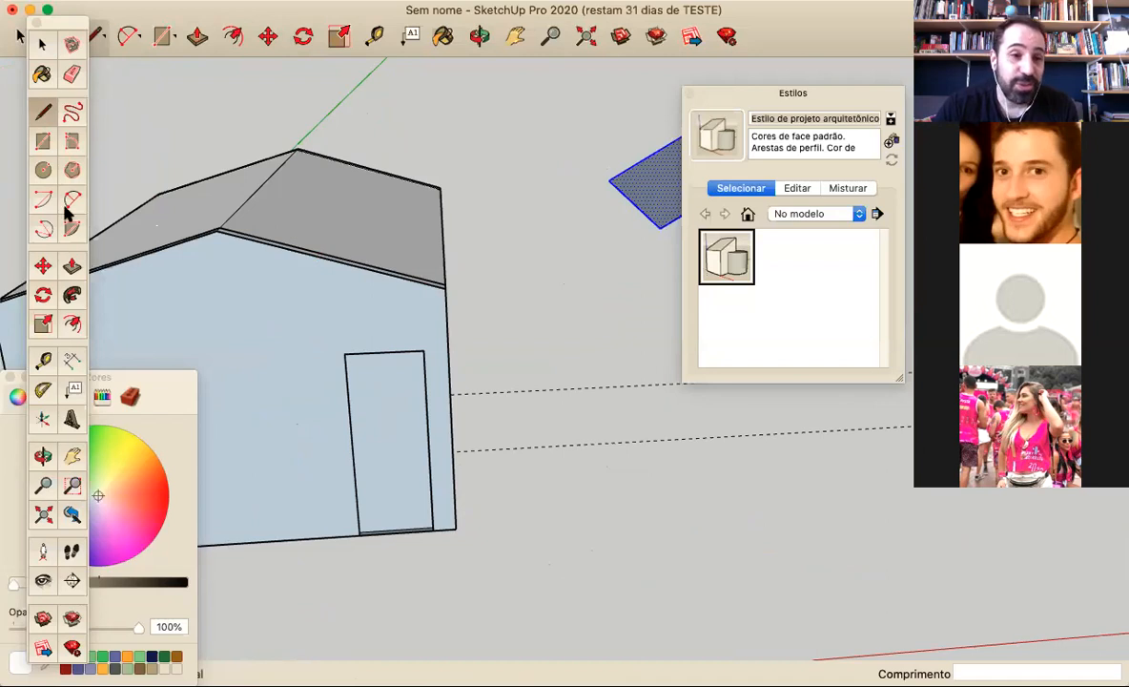
pyautogui.click(43, 358)
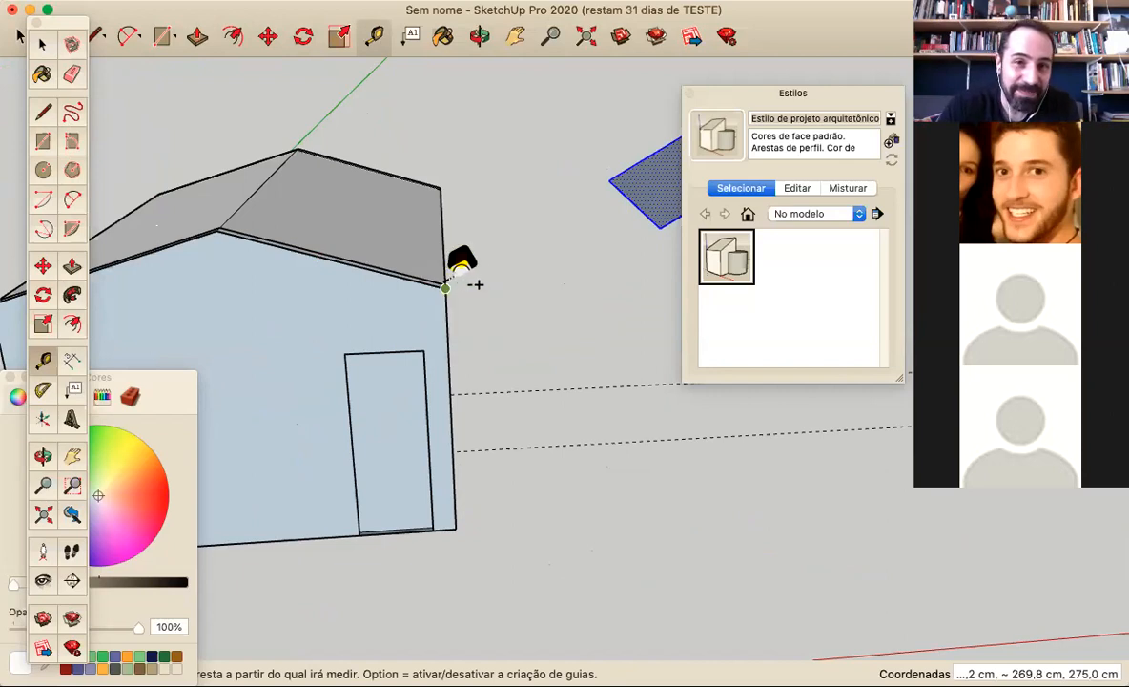
pyautogui.click(446, 286)
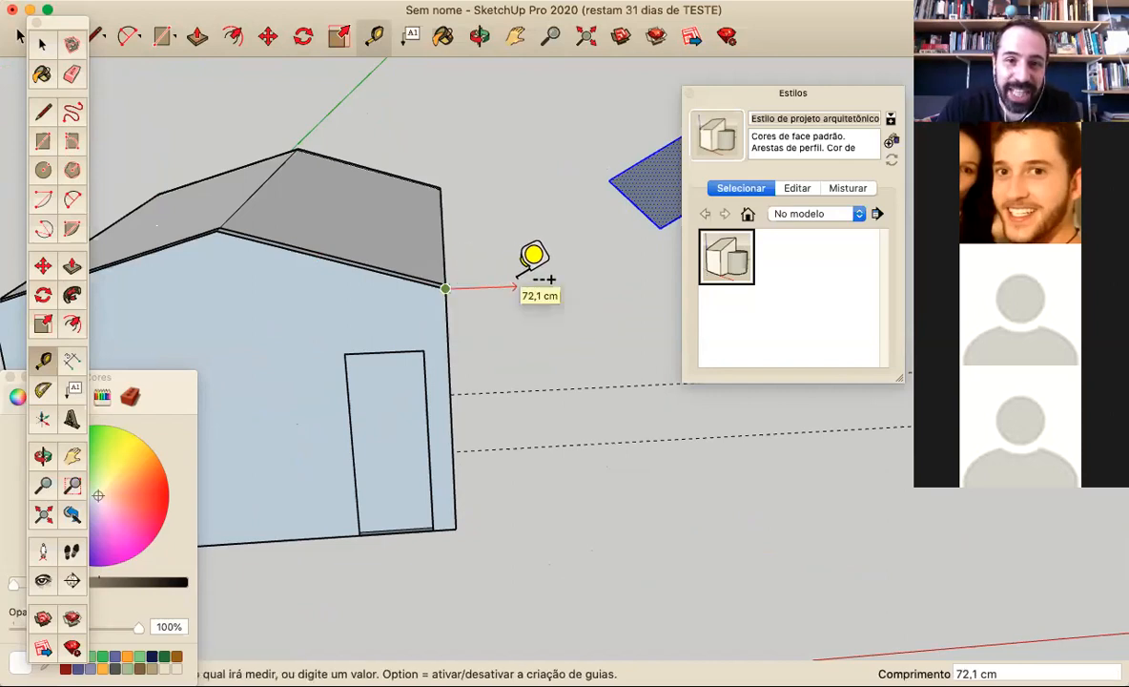
pyautogui.press('Escape')
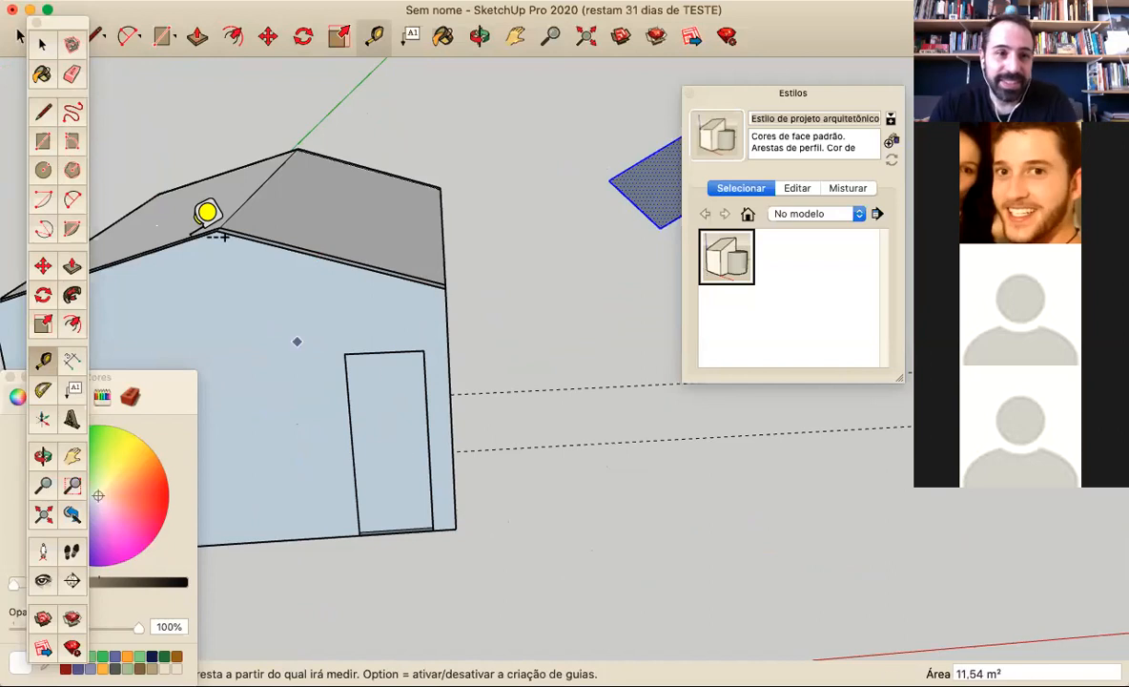
# Draw a 60 cm line outward from the front wall's base corner beside the door, and a vertical line about 340 cm high from its end
pyautogui.click(44, 112)
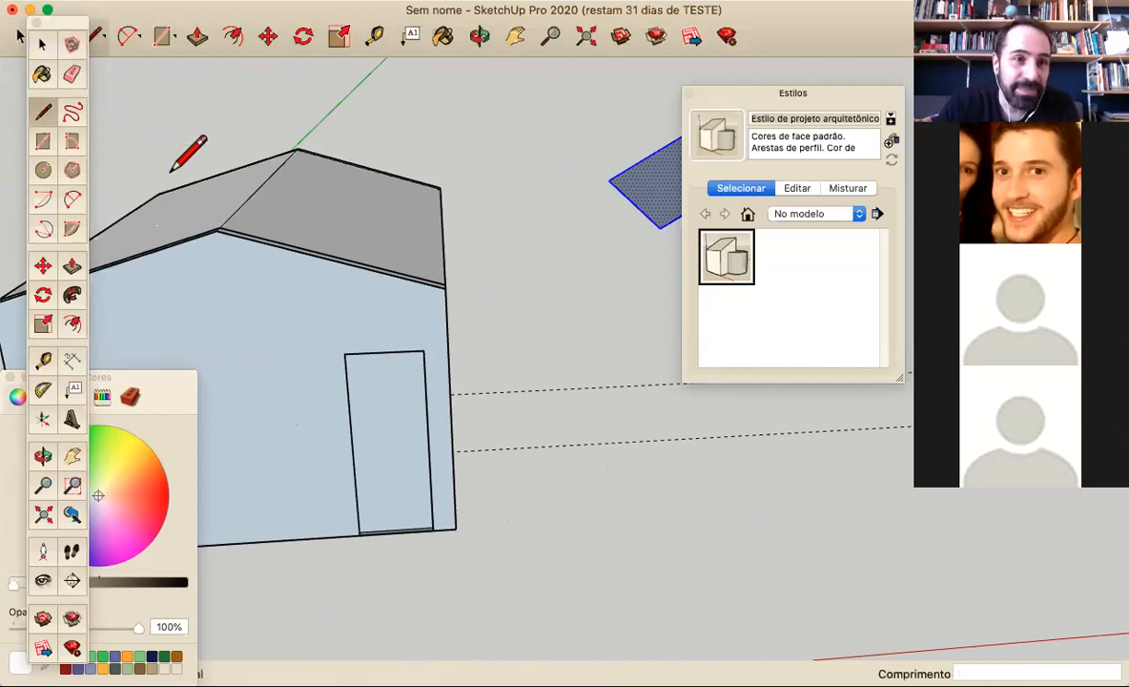
pyautogui.click(456, 528)
pyautogui.write('60')
pyautogui.press('Return')
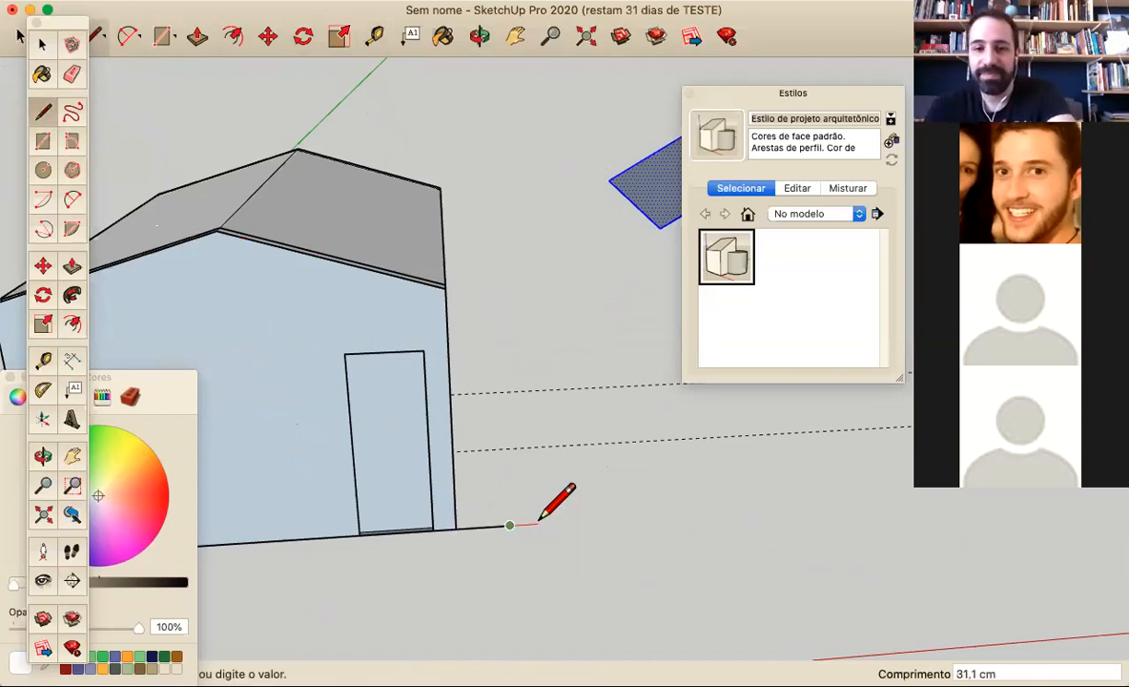
pyautogui.click(504, 222)
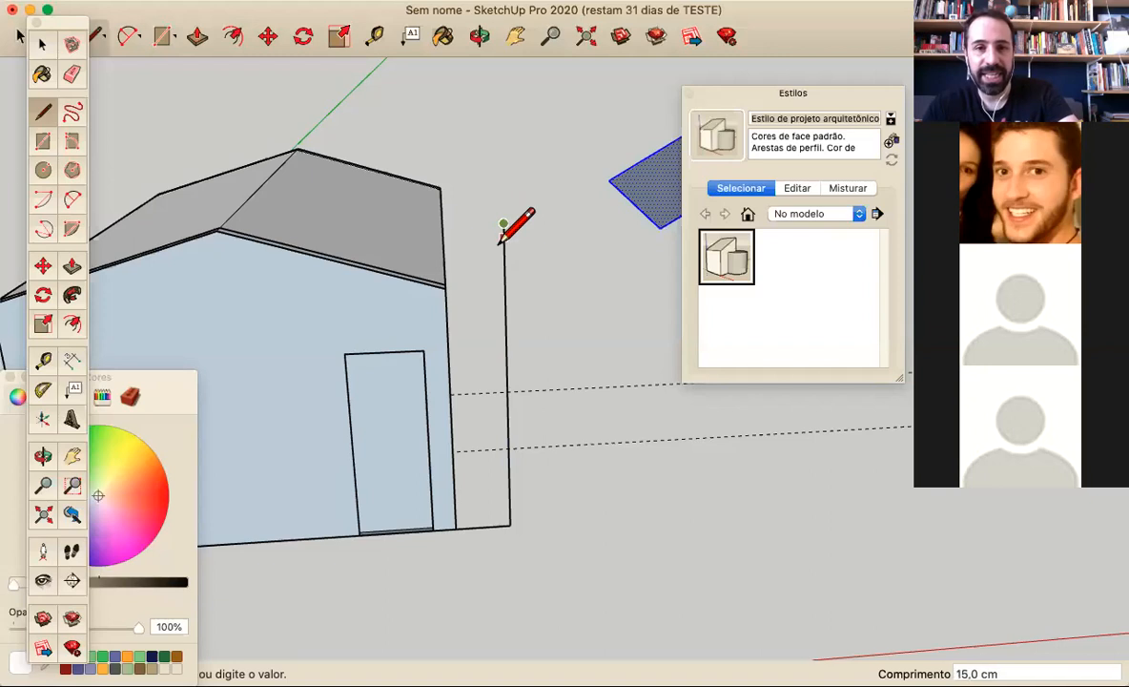
# Draw a line continuing the roof slope from the eave corner beside the door out to the vertical line
pyautogui.moveTo(434, 284); pyautogui.dragTo(521, 229, button='middle')
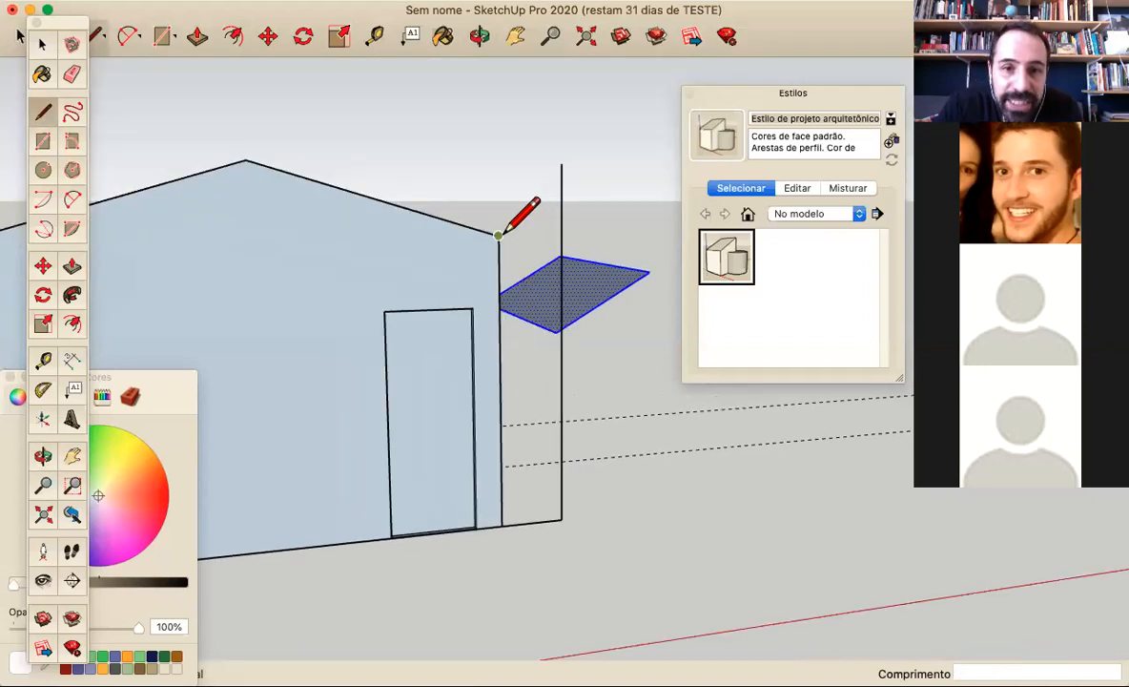
pyautogui.click(498, 234)
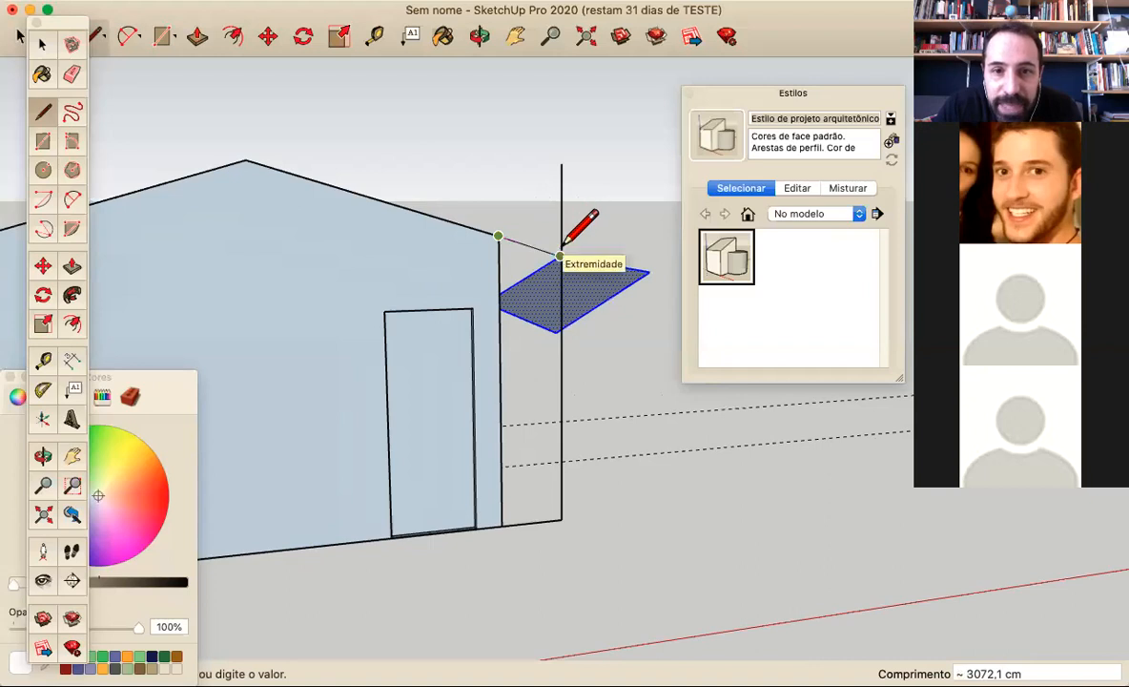
pyautogui.moveTo(563, 244); pyautogui.dragTo(548, 253, button='middle')
pyautogui.moveTo(502, 271); pyautogui.dragTo(497, 265, button='middle')
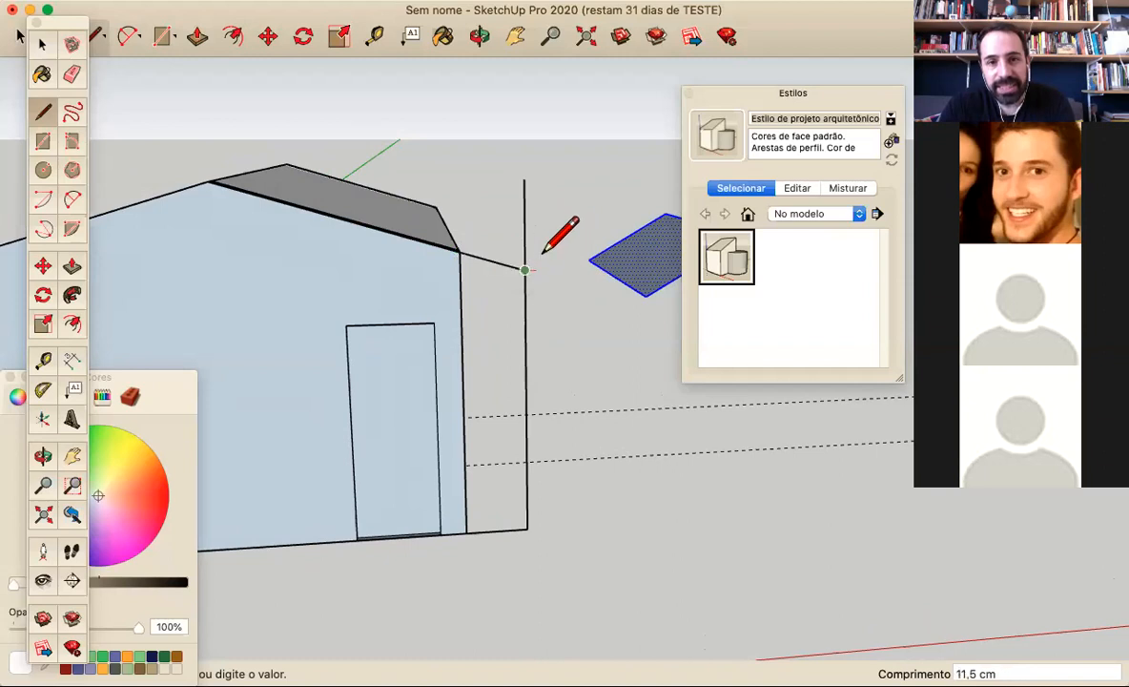
# Examine the roof-slope extension at the eave corner from several angles and select its line
pyautogui.scroll(-4, 547, 248)
pyautogui.moveTo(560, 251)
pyautogui.mouseDown(button='middle')
pyautogui.moveTo(399, 340)
pyautogui.moveTo(378, 328)
pyautogui.mouseUp(button='middle')
pyautogui.scroll(3, 396, 320)
pyautogui.scroll(4, 393, 326)
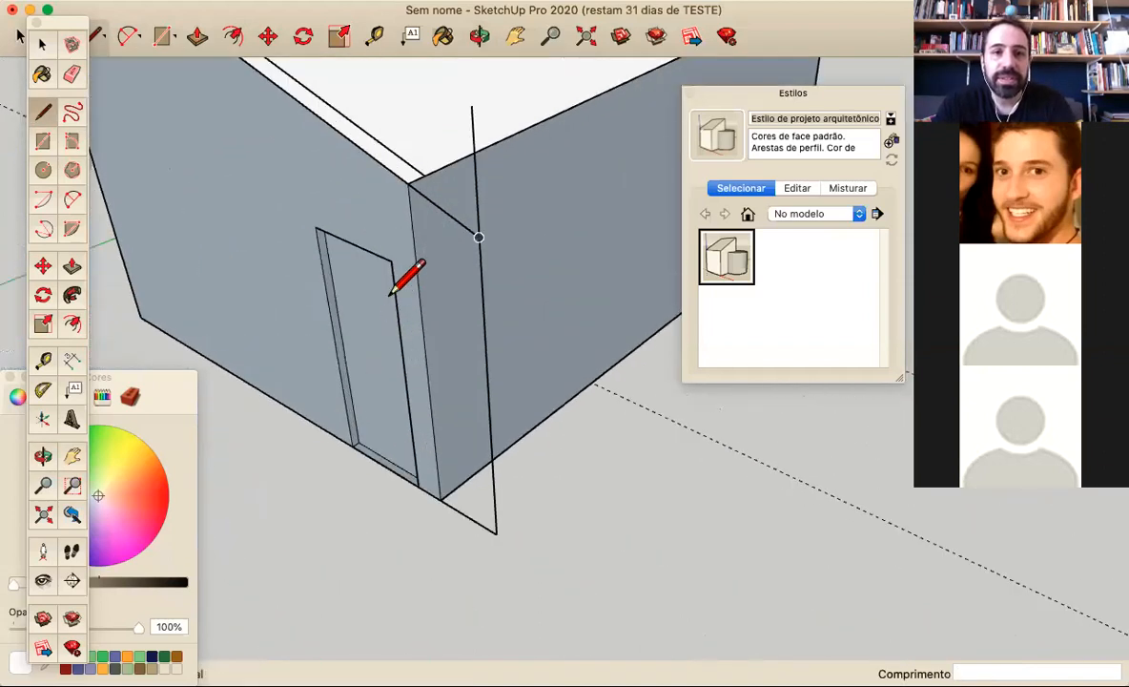
pyautogui.scroll(-4, 405, 143)
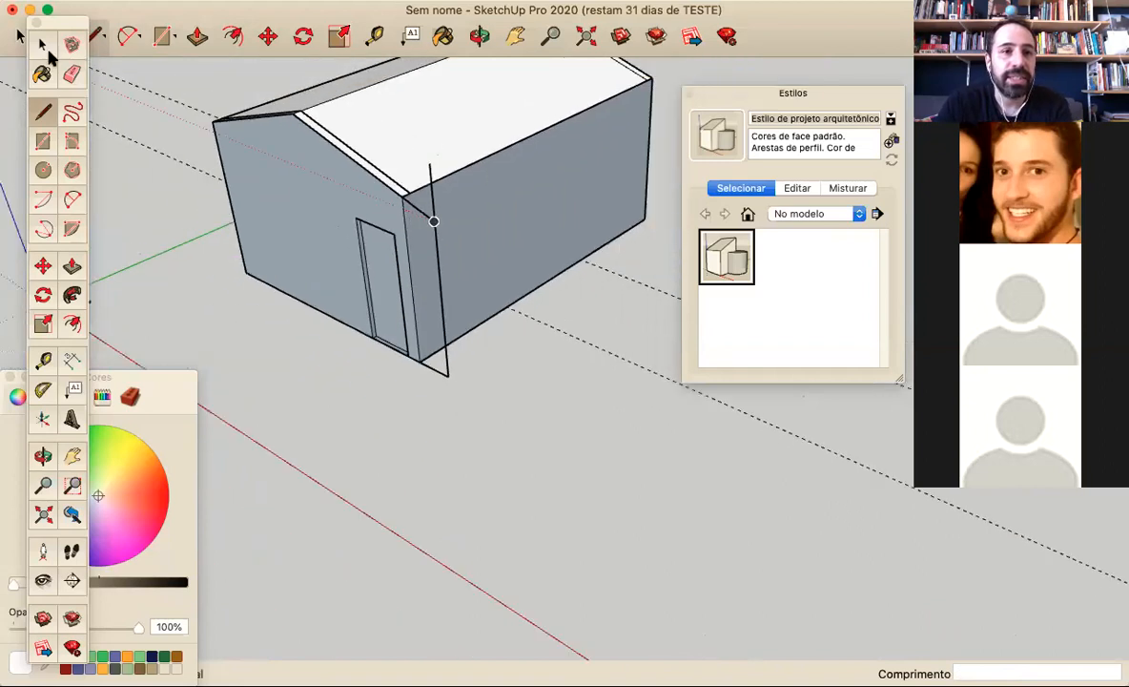
pyautogui.click(42, 45)
pyautogui.click(393, 117)
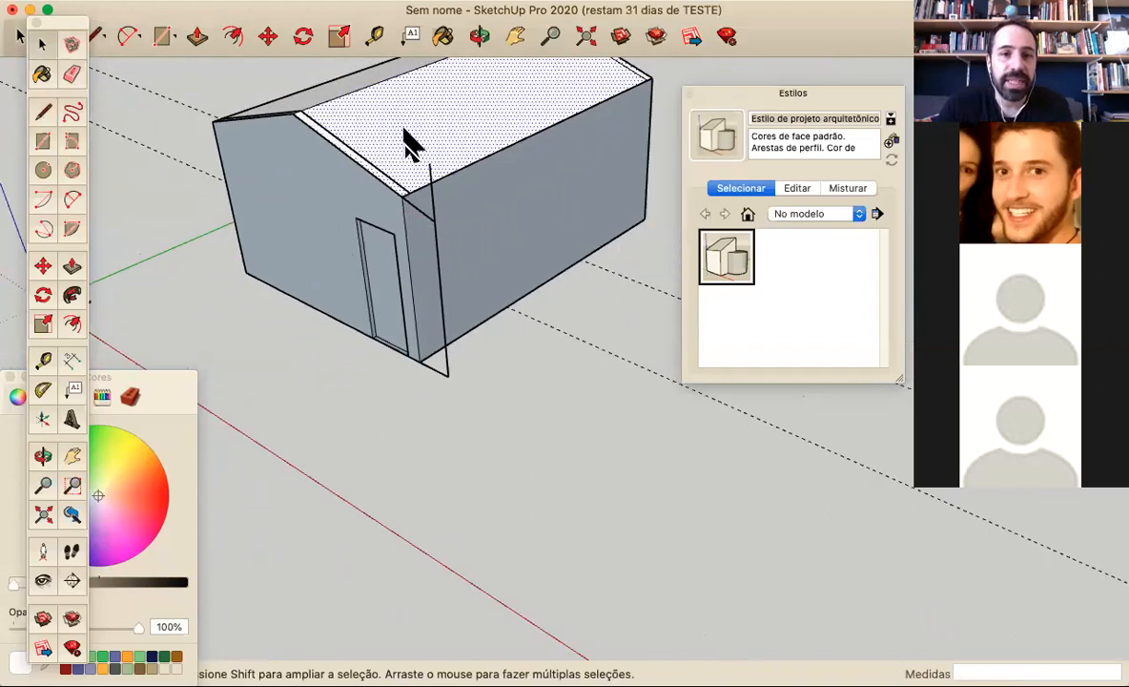
pyautogui.click(420, 210)
pyautogui.moveTo(411, 285)
pyautogui.mouseDown(button='middle')
pyautogui.moveTo(638, 257)
pyautogui.moveTo(517, 247)
pyautogui.moveTo(650, 295)
pyautogui.moveTo(384, 248)
pyautogui.mouseUp(button='middle')
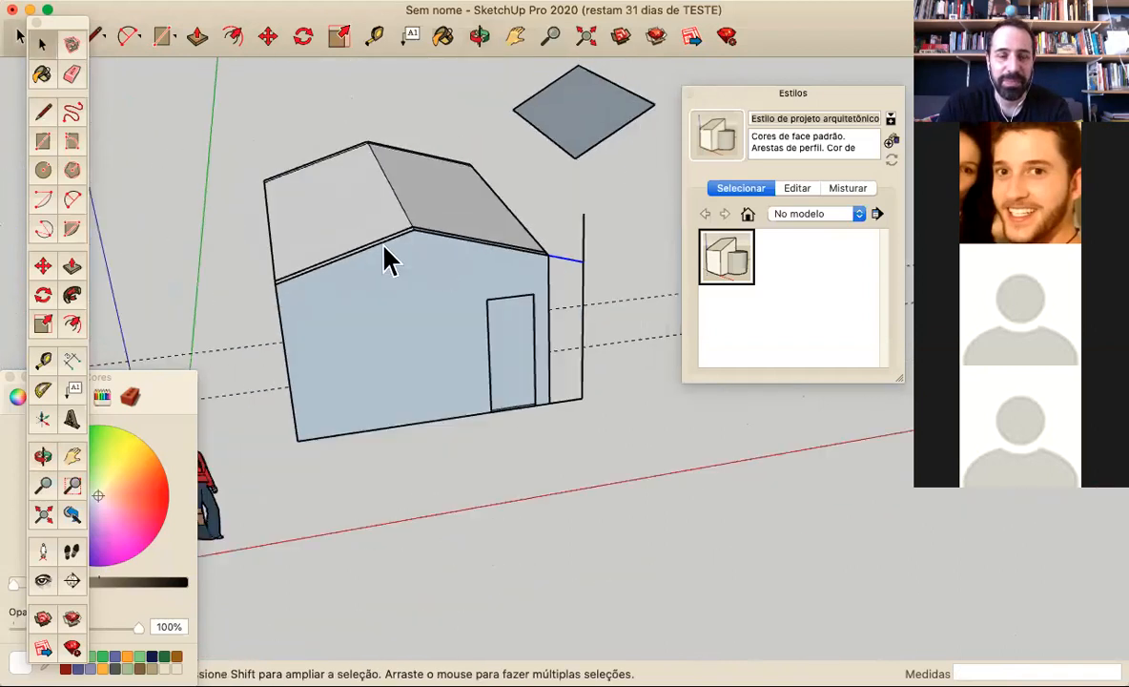
# Draw a 60 cm outward line and a vertical at the front wall's other base corner, and extend the roof slope about 63 cm to the vertical
pyautogui.click(42, 113)
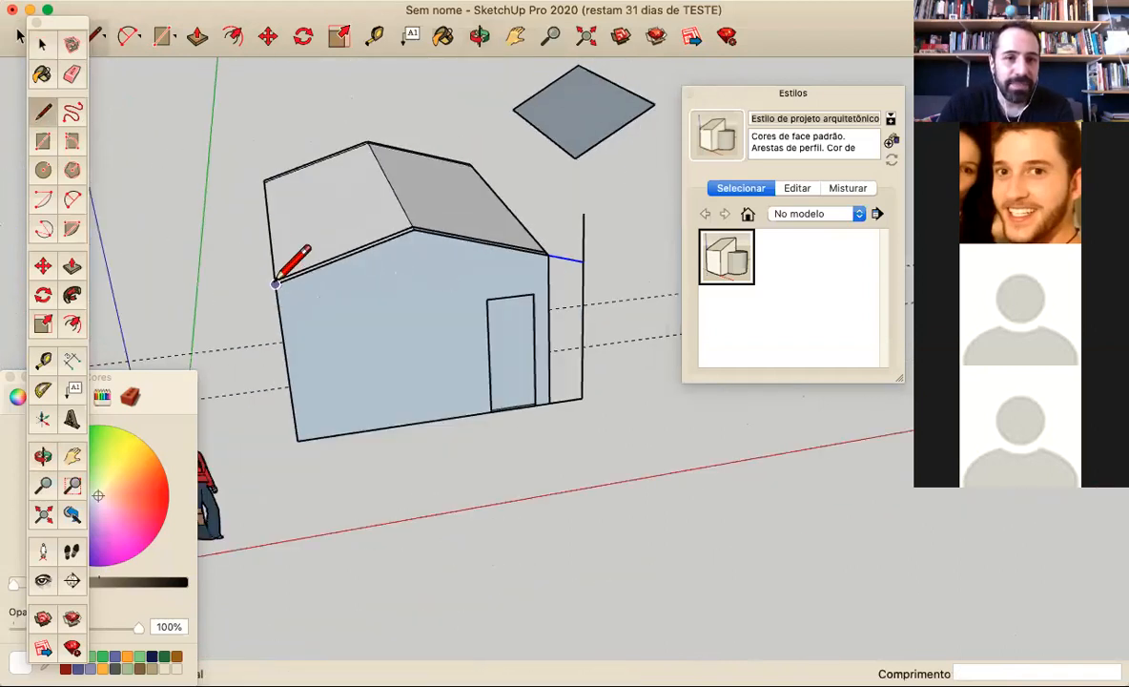
pyautogui.click(275, 282)
pyautogui.click(236, 299)
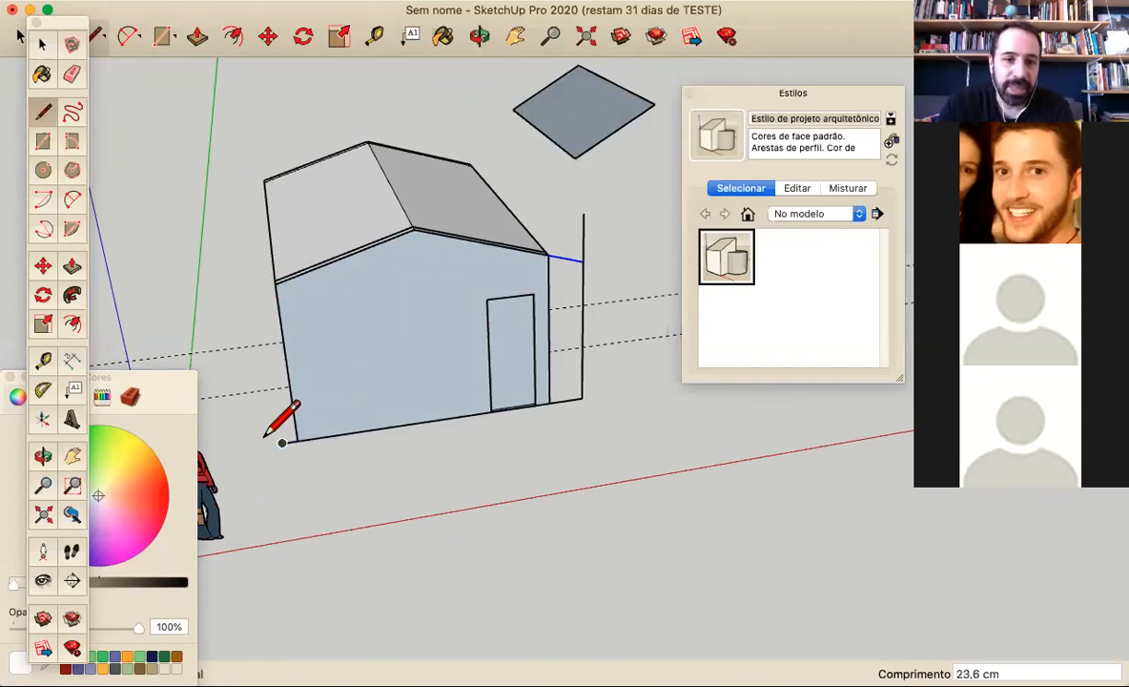
pyautogui.click(299, 437)
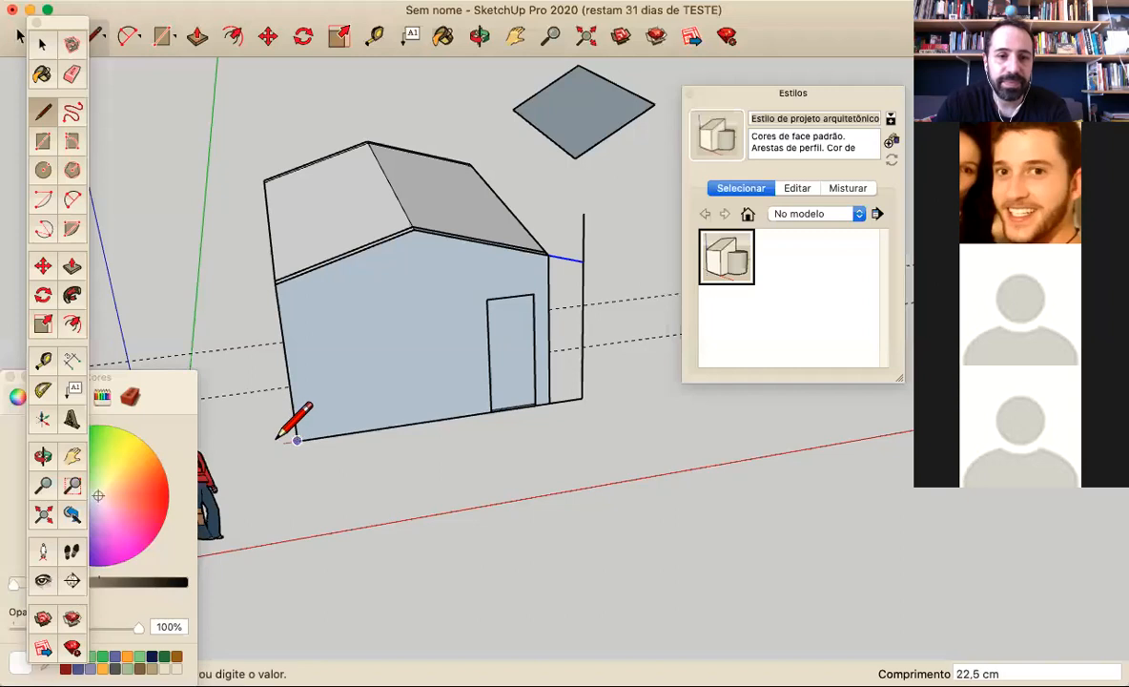
pyautogui.write('60')
pyautogui.press('Return')
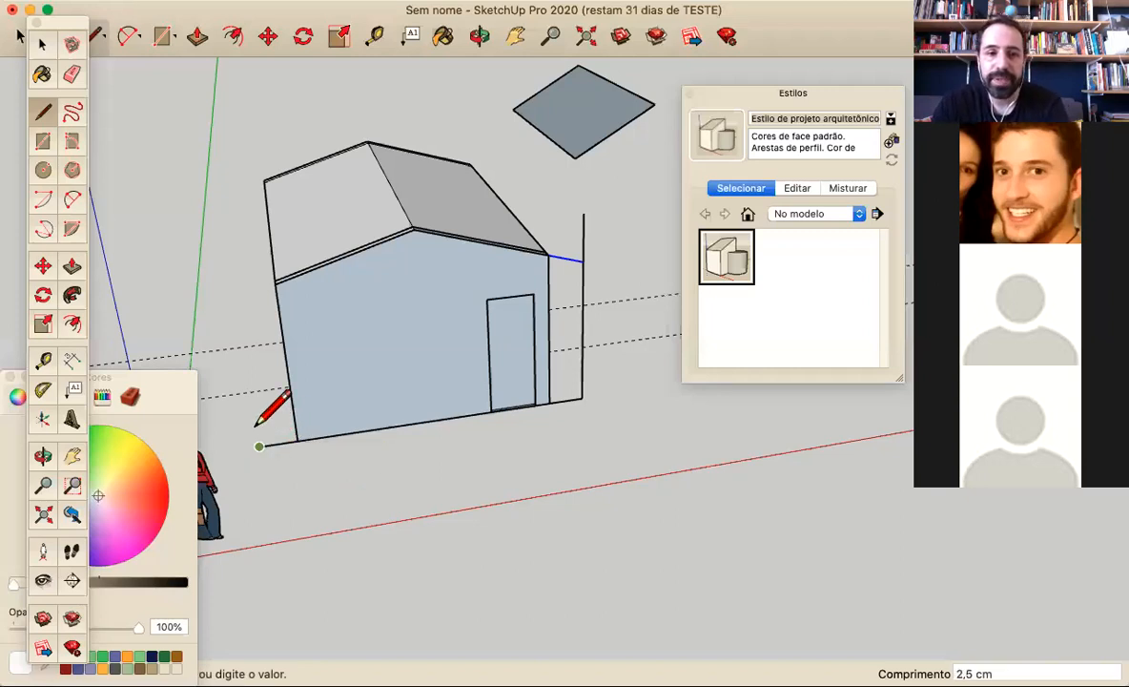
pyautogui.click(238, 286)
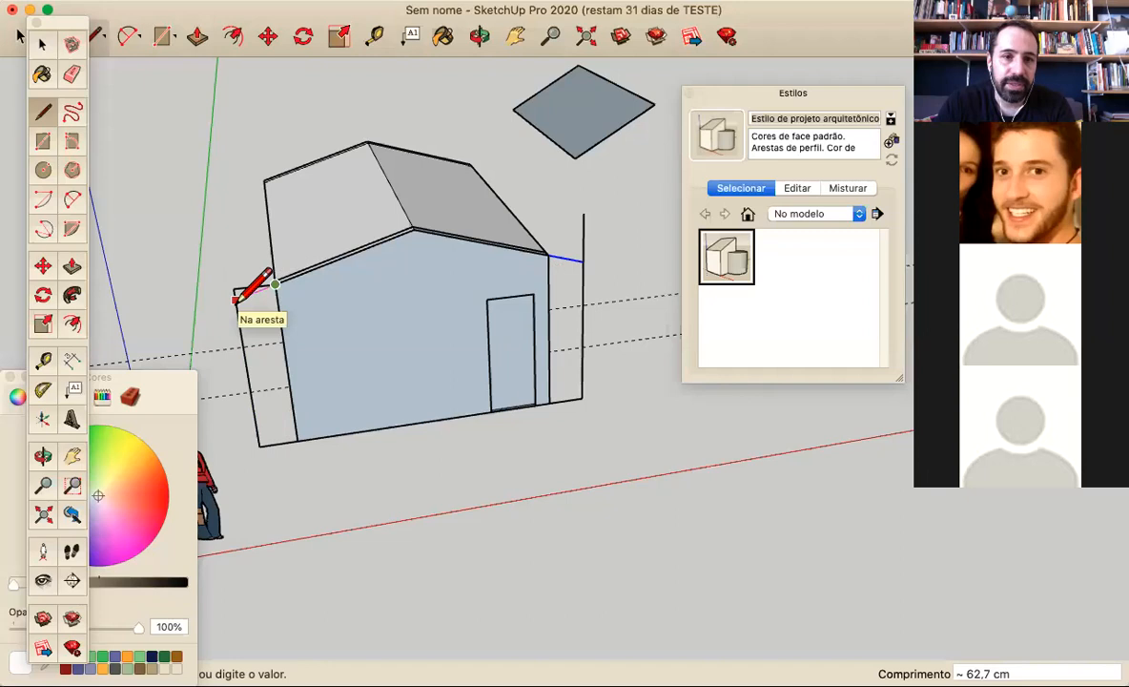
# Erase the vertical helper lines on both sides of the front wall and the ground line on the side away from the door
pyautogui.scroll(3, 253, 286)
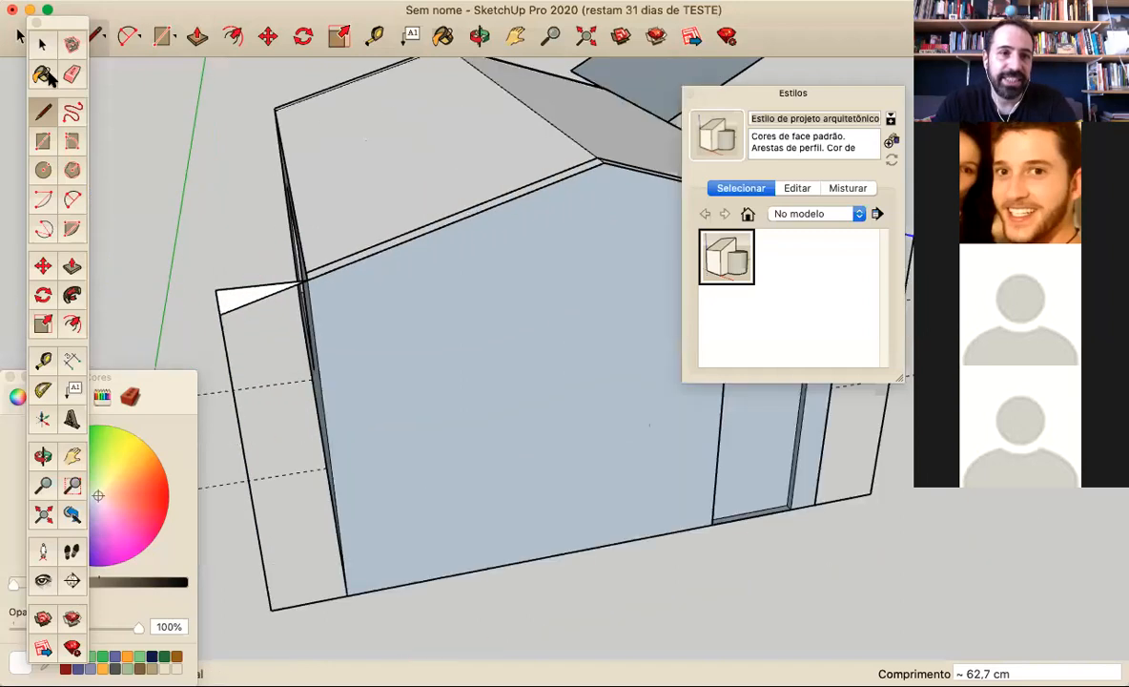
pyautogui.click(72, 74)
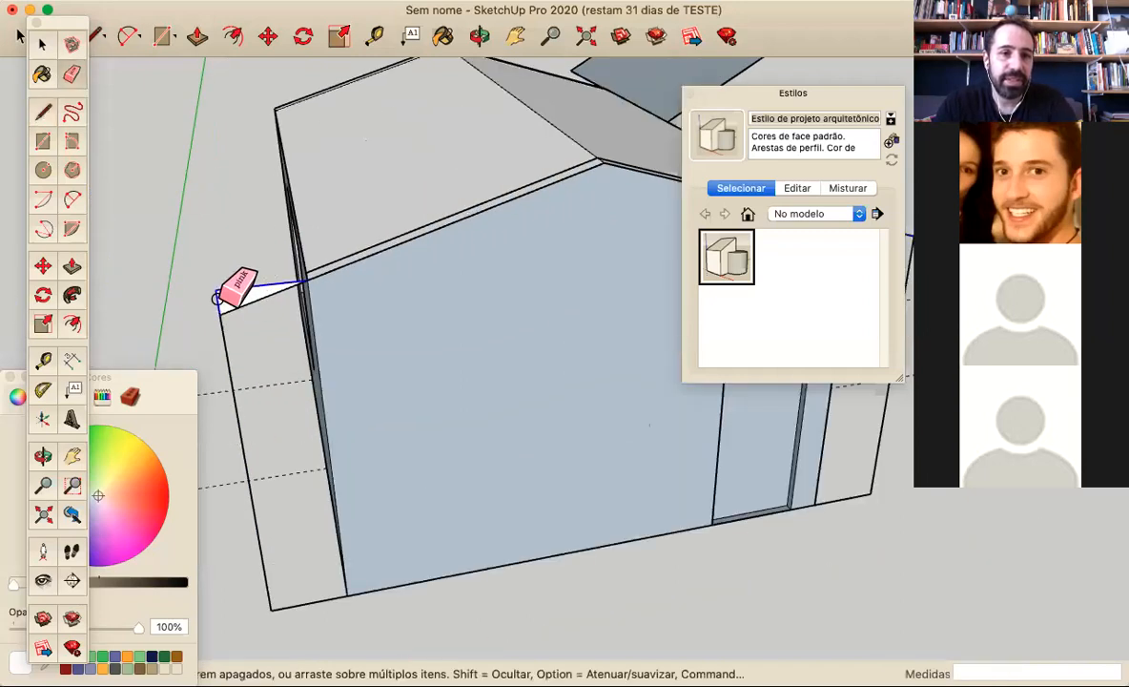
pyautogui.moveTo(223, 335); pyautogui.dragTo(355, 577)
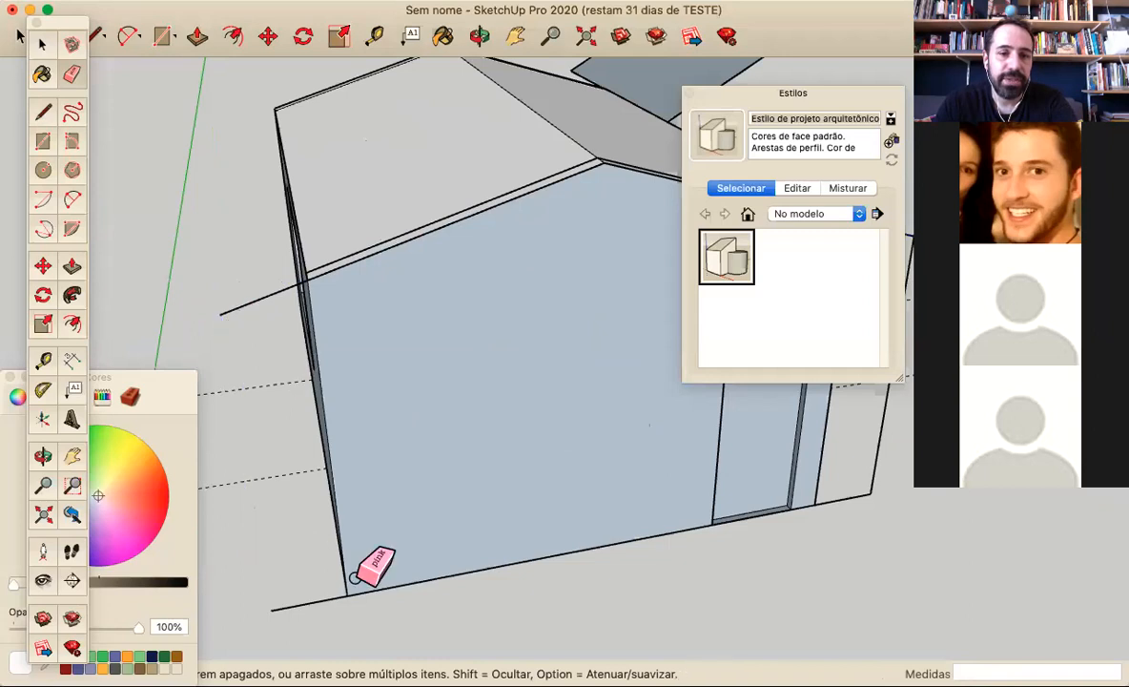
pyautogui.scroll(-3, 272, 495)
pyautogui.scroll(-1, 593, 409)
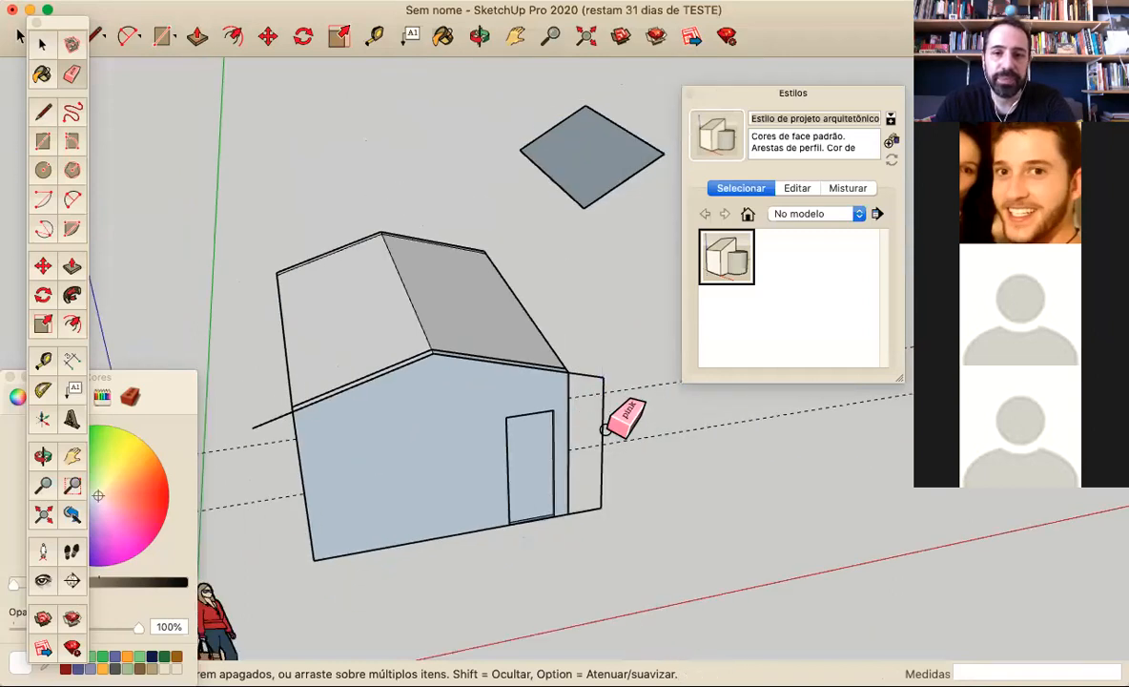
pyautogui.moveTo(597, 425)
pyautogui.mouseDown(button='middle')
pyautogui.moveTo(536, 438)
pyautogui.moveTo(268, 450)
pyautogui.mouseUp(button='middle')
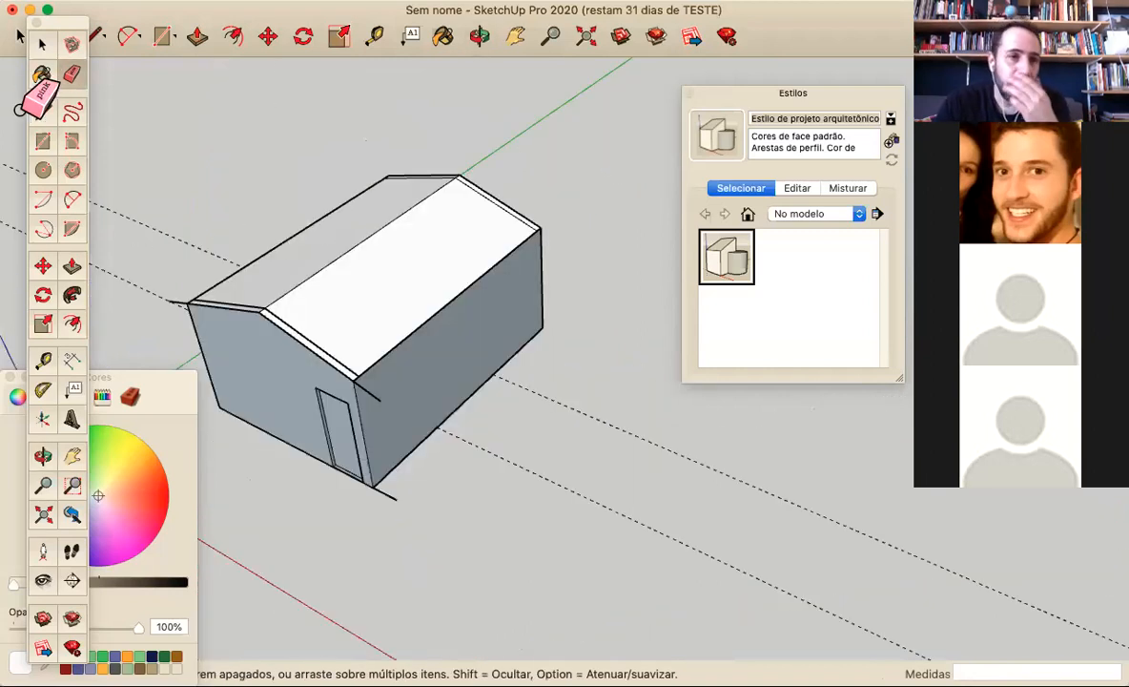
# Draw the door-side overhang's outer edge parallel to the eave and close it with a line along the slope at the rear corner
pyautogui.press('l')
pyautogui.click(380, 400)
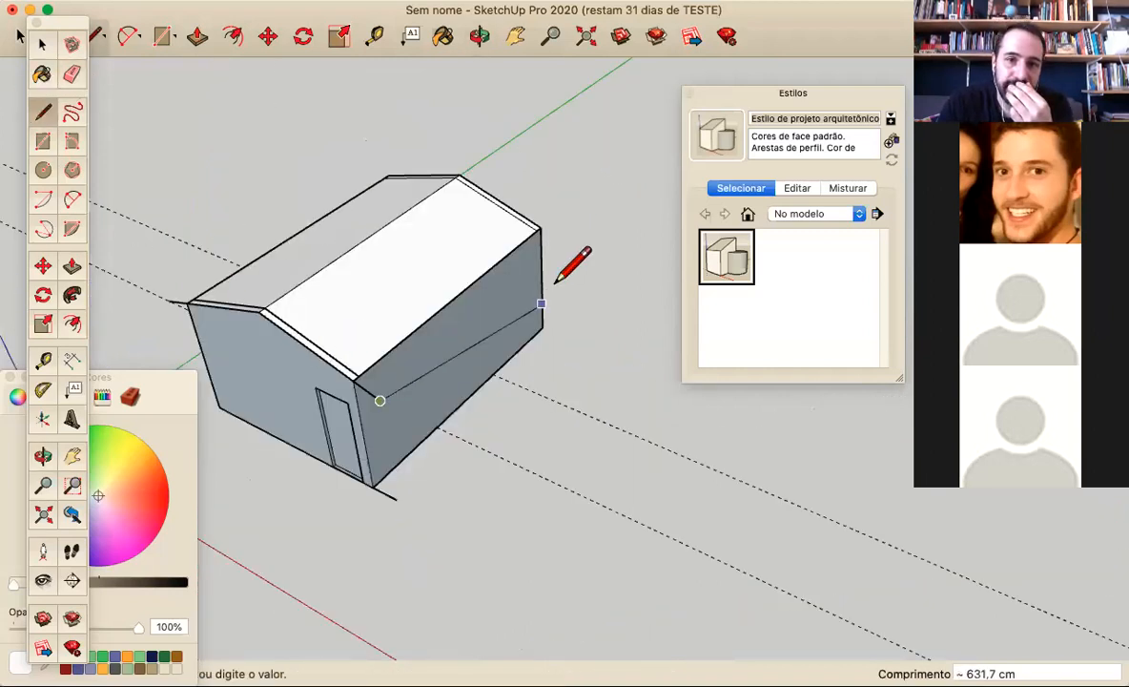
pyautogui.moveTo(466, 295); pyautogui.dragTo(354, 245, button='middle')
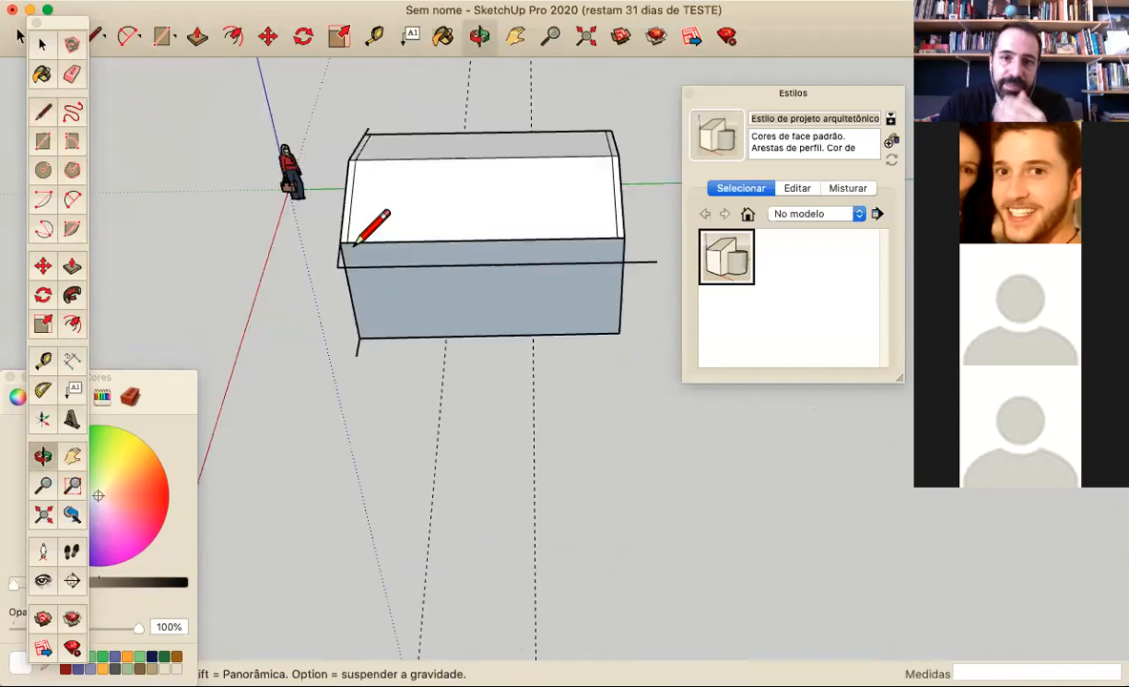
pyautogui.scroll(3, 648, 225)
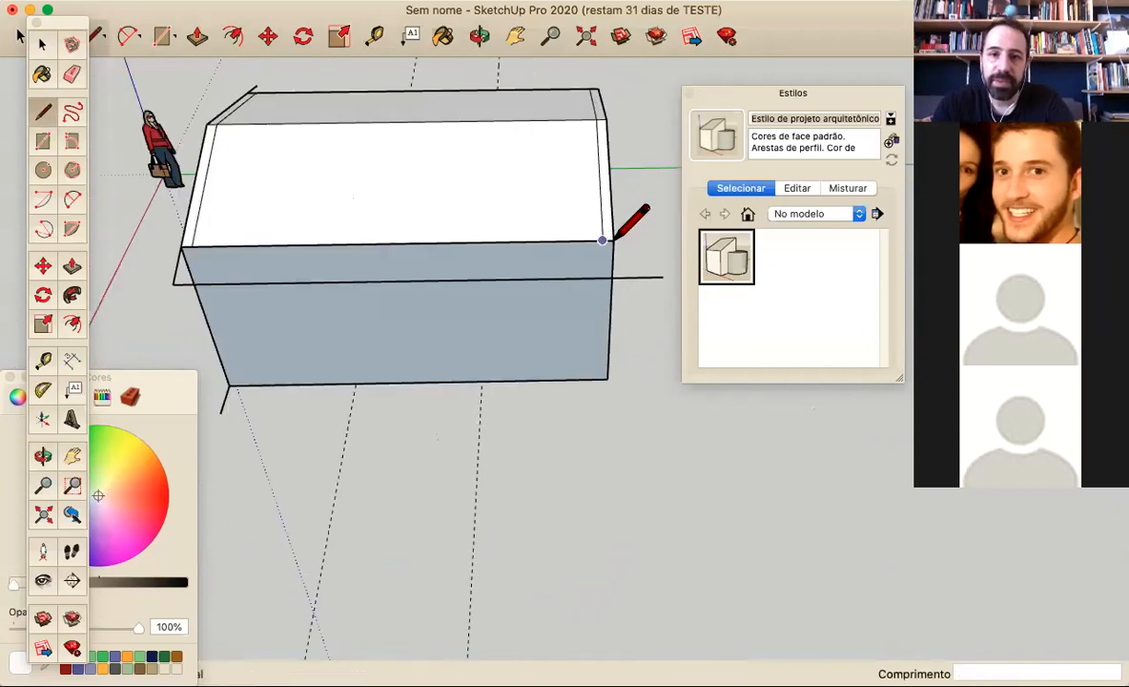
pyautogui.click(612, 240)
pyautogui.moveTo(615, 277); pyautogui.dragTo(119, 181, button='middle')
# Try to erase the line between the roof and the door-side overhang, and undo the erasure
pyautogui.click(72, 75)
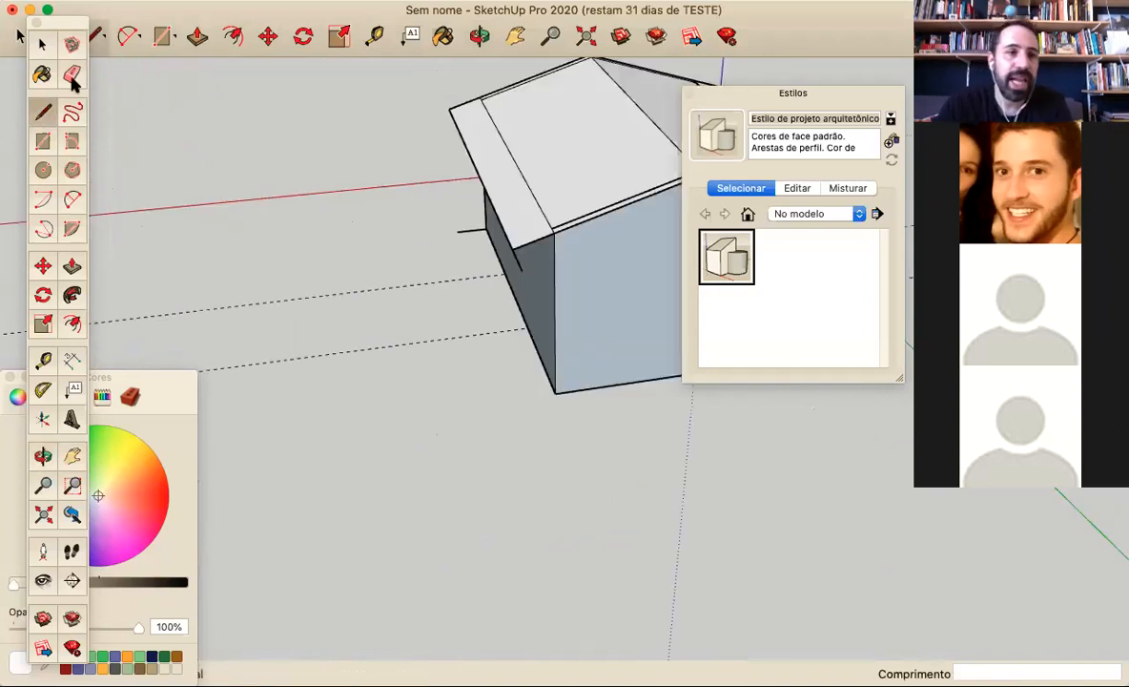
pyautogui.click(510, 160)
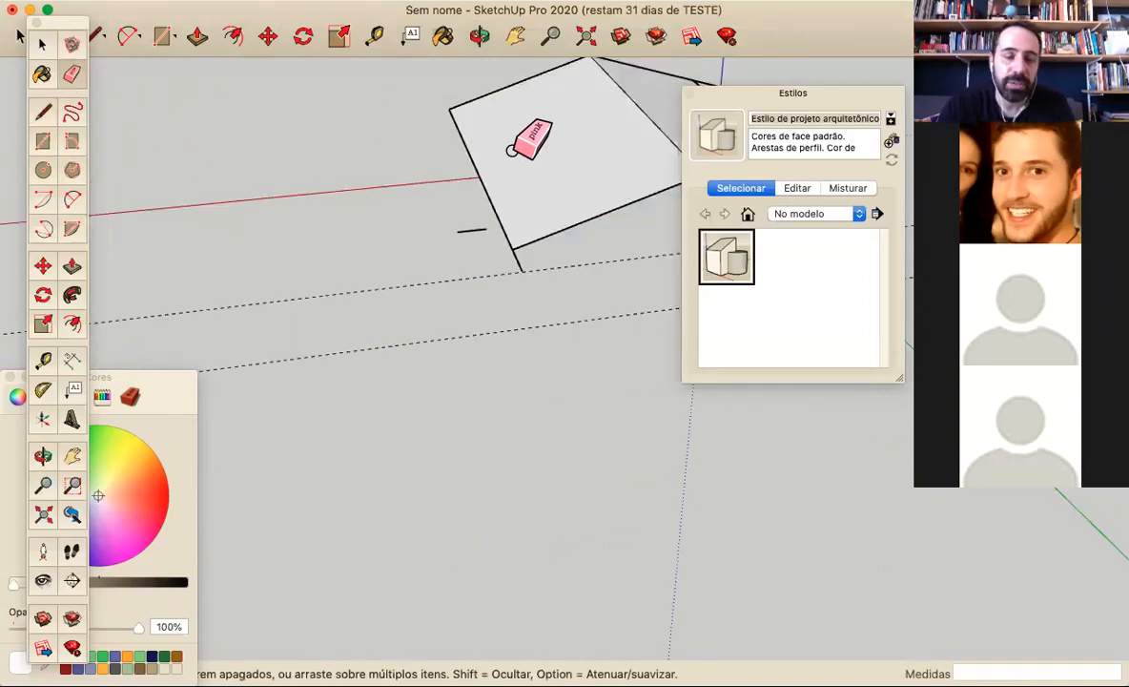
pyautogui.press('super+z')
pyautogui.click(516, 162)
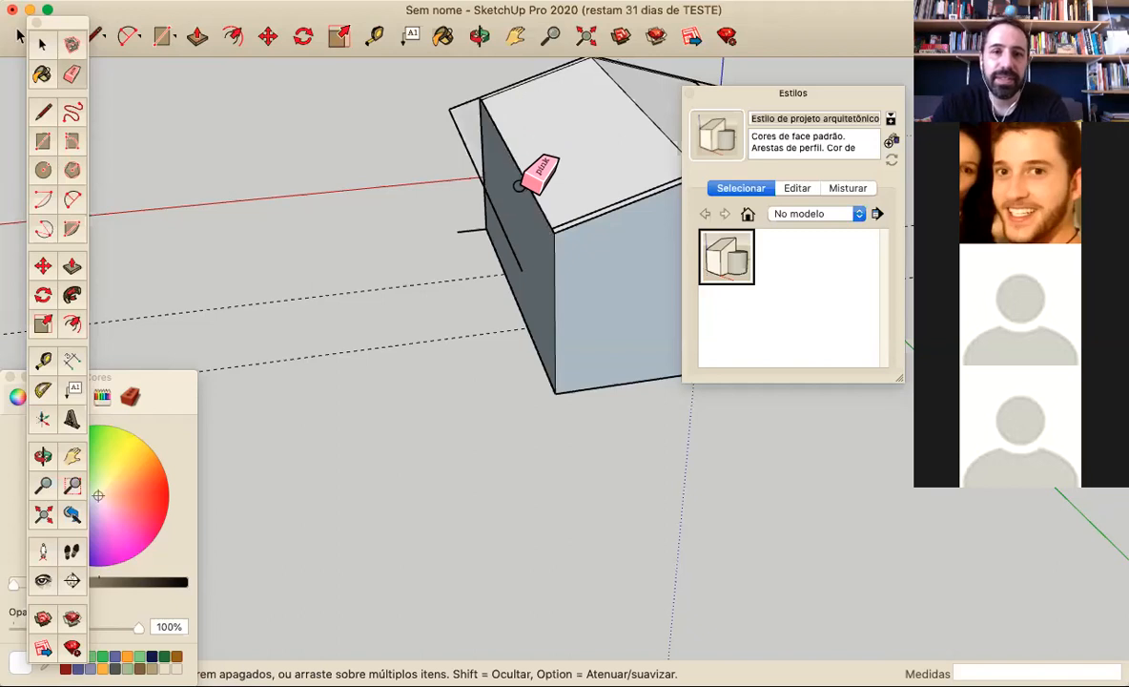
# Redraw the door-side overhang's rear closing edge, about 62.7 cm long, and erase the surplus of the outer edge past the corner
pyautogui.click(43, 112)
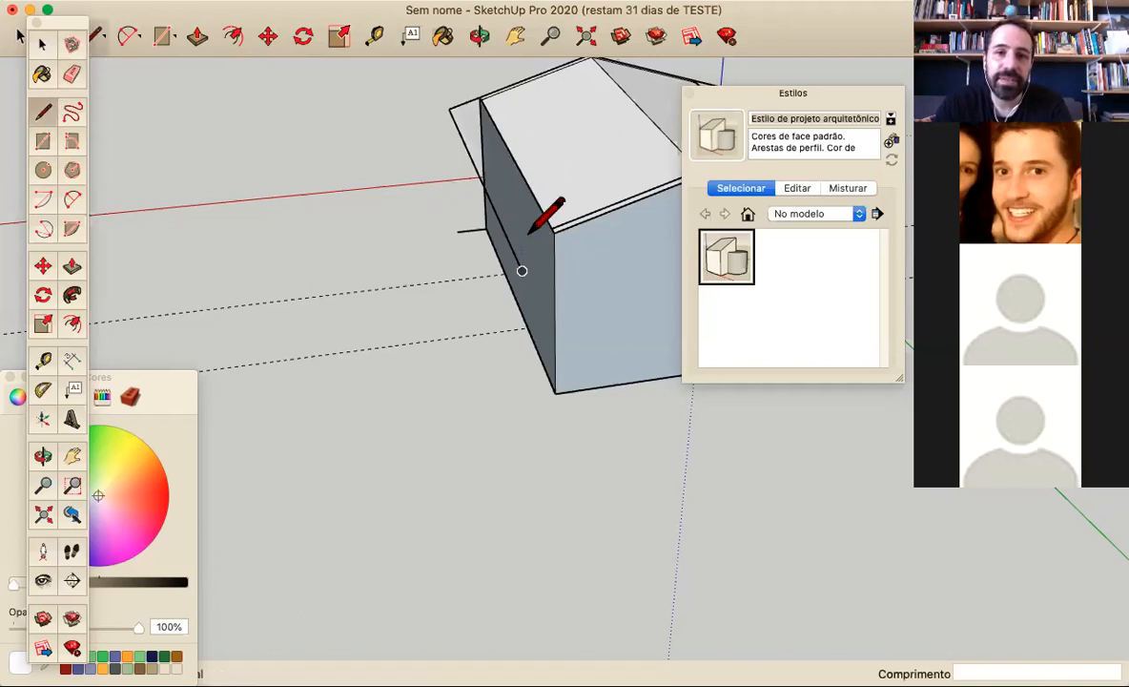
pyautogui.click(553, 232)
pyautogui.click(513, 249)
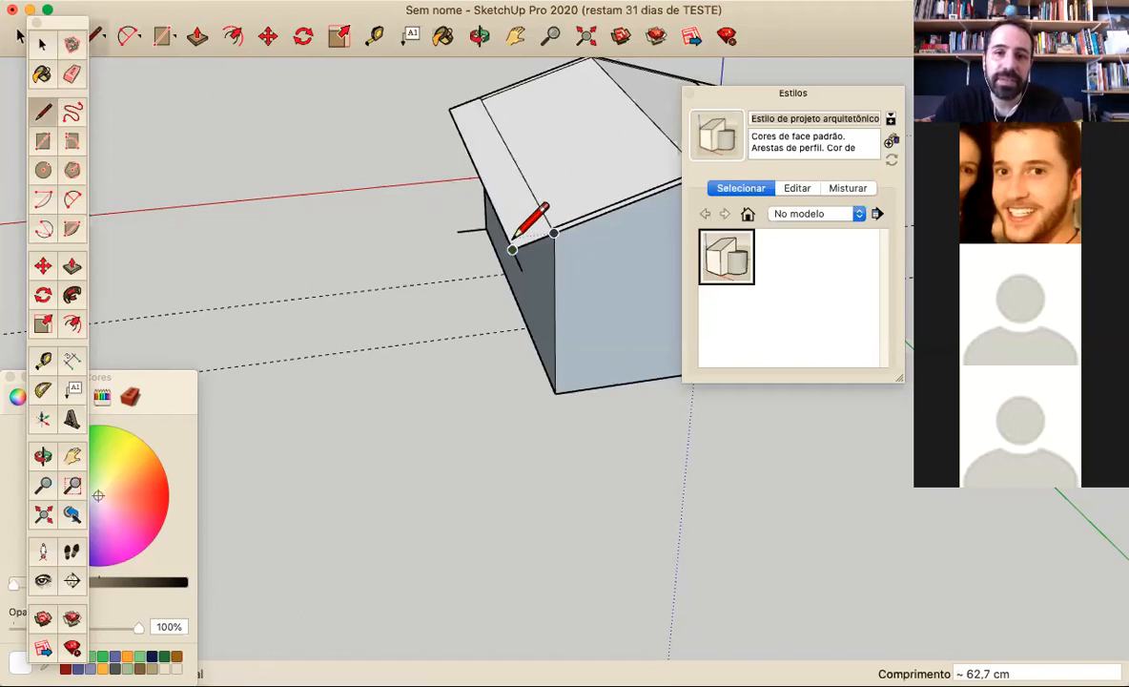
pyautogui.click(70, 77)
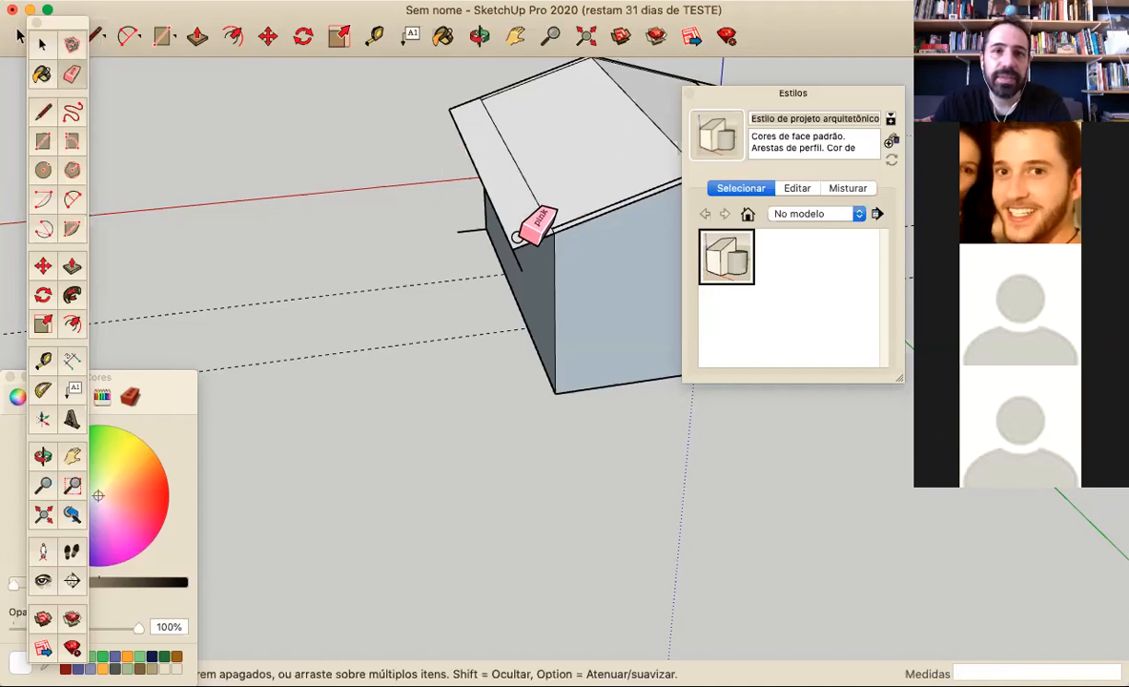
pyautogui.moveTo(516, 265)
pyautogui.mouseDown(button='middle')
pyautogui.moveTo(554, 282)
pyautogui.moveTo(247, 126)
pyautogui.mouseUp(button='middle')
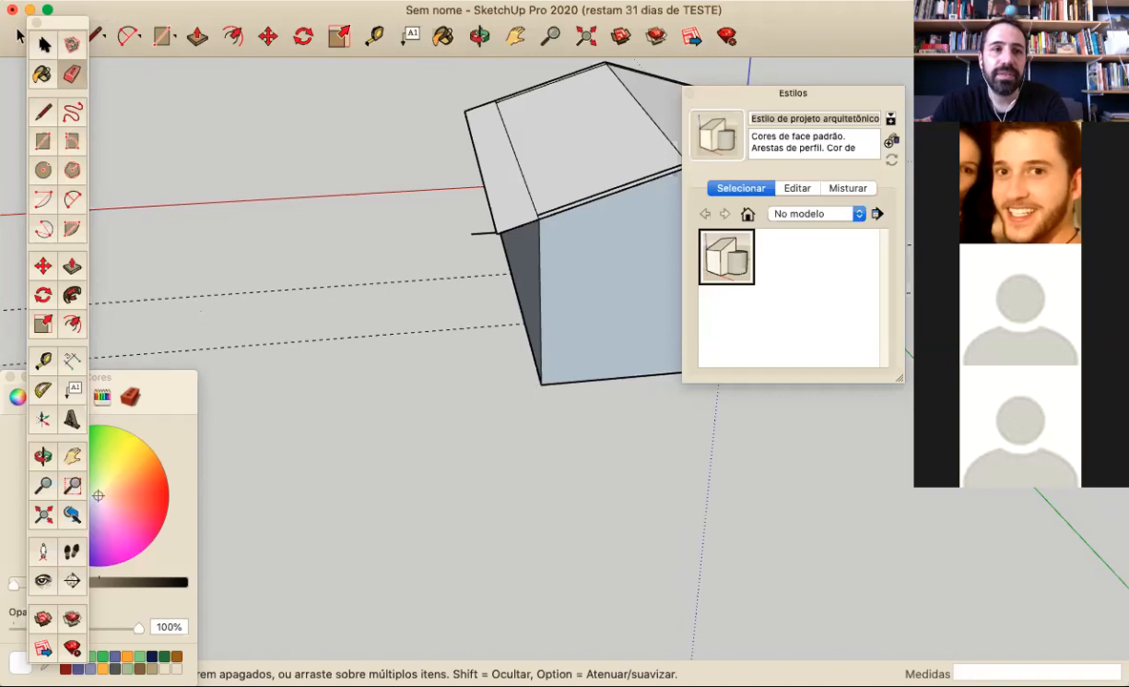
pyautogui.click(42, 44)
pyautogui.click(618, 284)
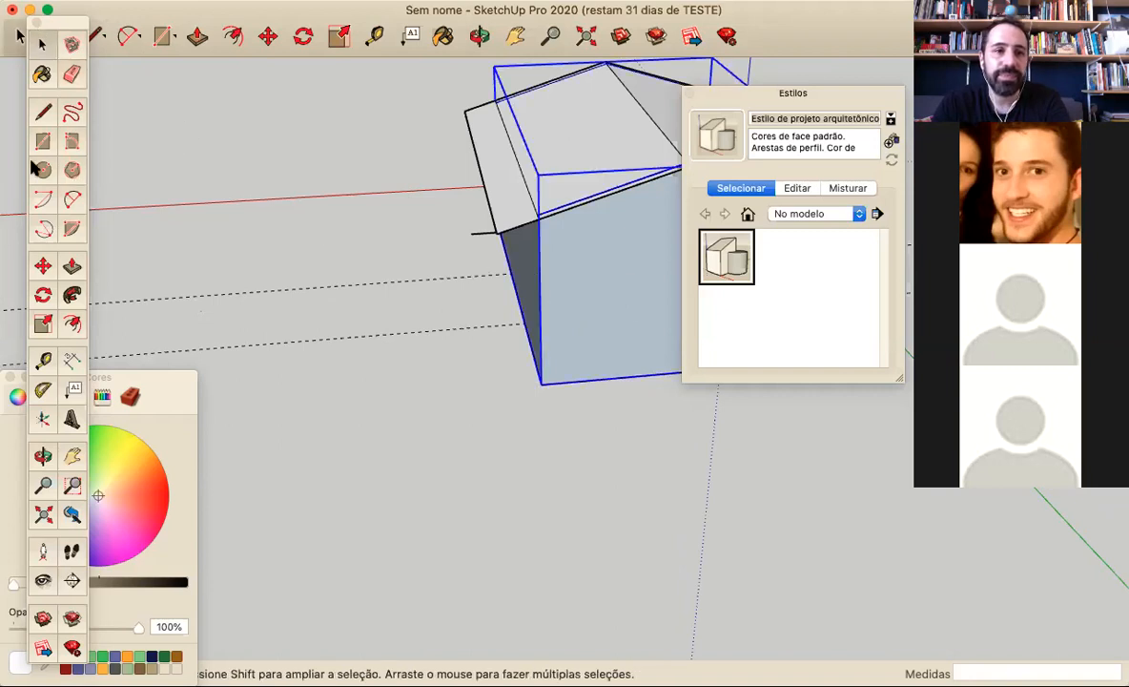
pyautogui.click(43, 267)
pyautogui.moveTo(539, 324); pyautogui.dragTo(202, 334)
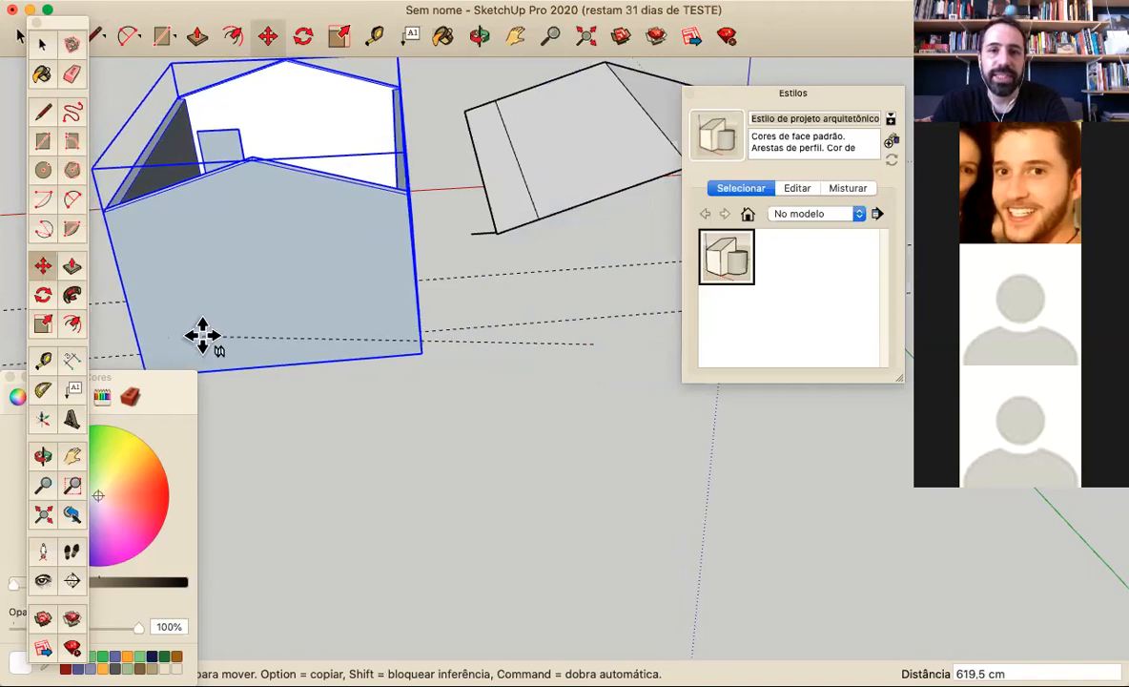
pyautogui.press('Escape')
pyautogui.moveTo(207, 334); pyautogui.dragTo(58, 346, button='middle')
pyautogui.press('Escape')
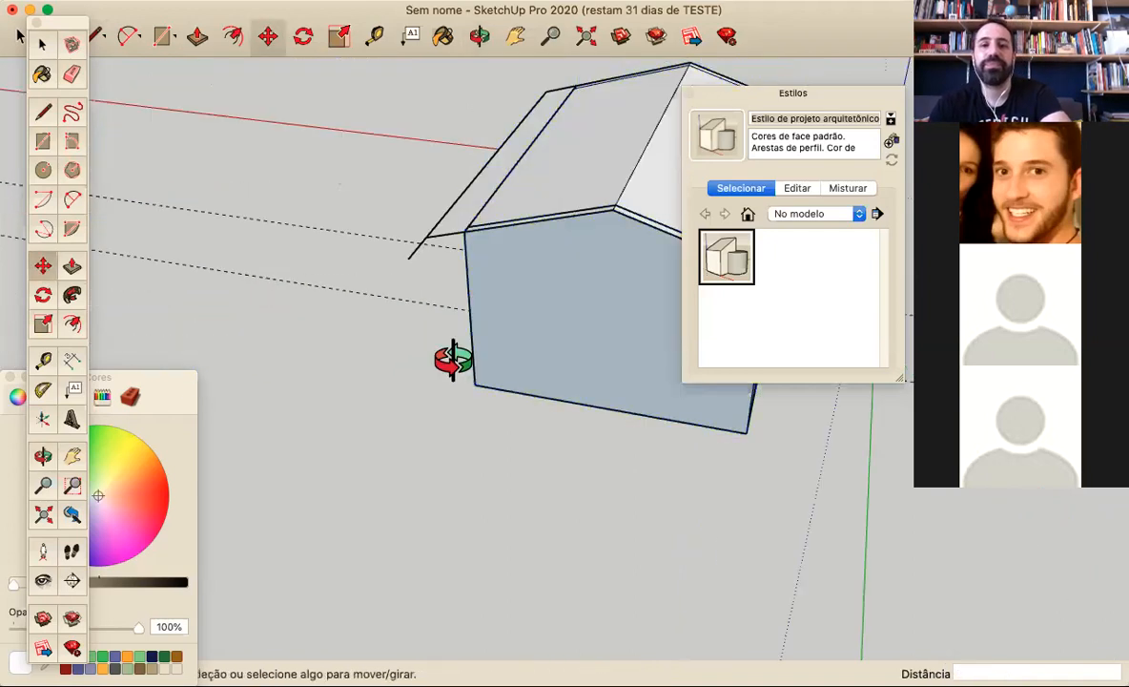
# Erase the surplus piece of the outer eave line that sticks out past the overhang's rear corner
pyautogui.moveTo(452, 357); pyautogui.dragTo(291, 374, button='middle')
pyautogui.click(71, 76)
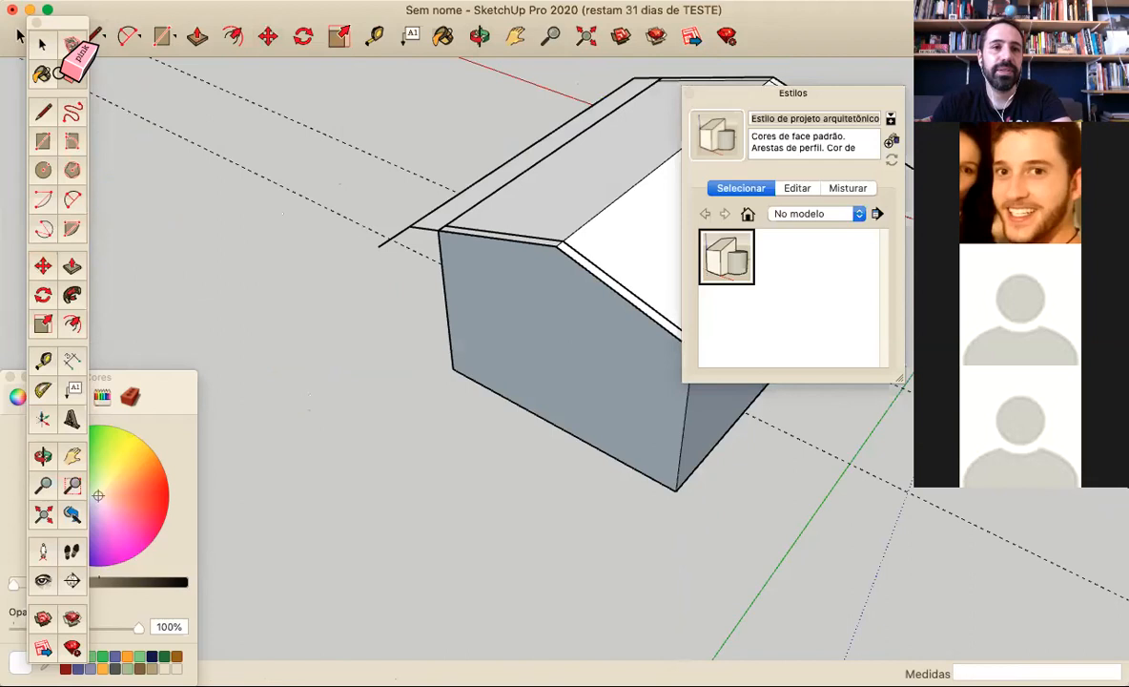
pyautogui.scroll(-5, 363, 226)
pyautogui.moveTo(263, 238)
pyautogui.mouseDown(button='middle')
pyautogui.moveTo(244, 215)
pyautogui.moveTo(14, 87)
pyautogui.mouseUp(button='middle')
# Draw the window-side overhang's outer edge about 602 cm along the green axis and close it at the rear eave corner with a 62.7 cm line
pyautogui.click(40, 48)
pyautogui.moveTo(310, 302)
pyautogui.mouseDown(button='middle')
pyautogui.moveTo(302, 315)
pyautogui.moveTo(454, 277)
pyautogui.moveTo(19, 291)
pyautogui.moveTo(136, 187)
pyautogui.mouseUp(button='middle')
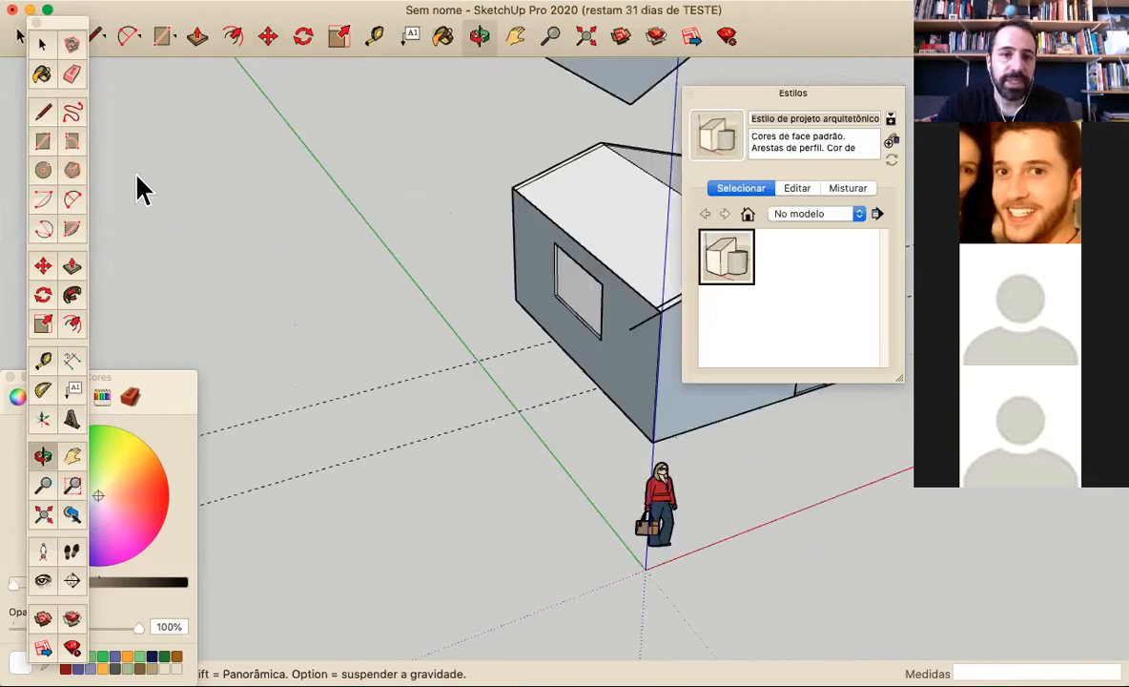
pyautogui.click(43, 112)
pyautogui.click(628, 328)
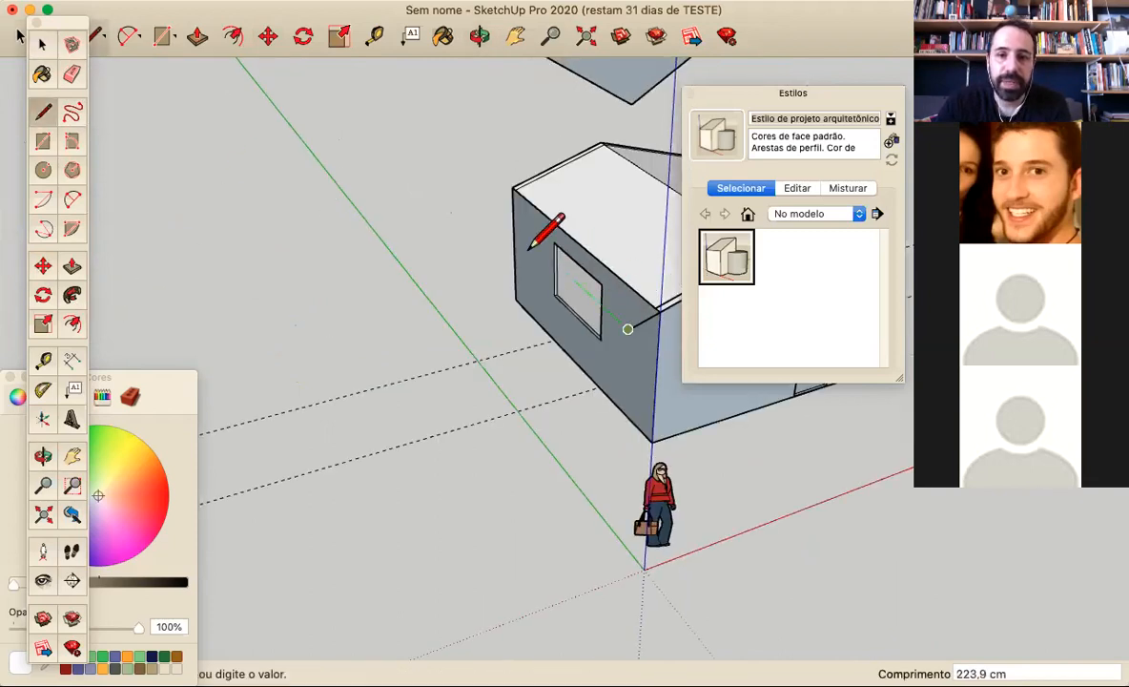
pyautogui.click(482, 195)
pyautogui.scroll(4, 542, 175)
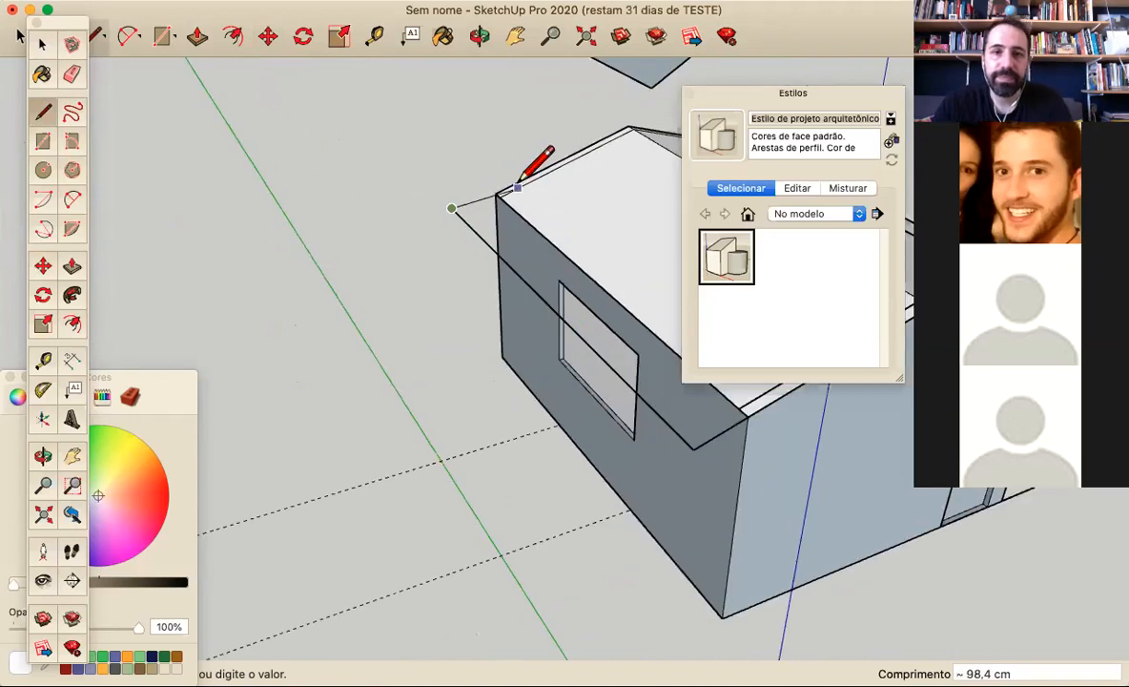
pyautogui.press('Escape')
pyautogui.click(495, 193)
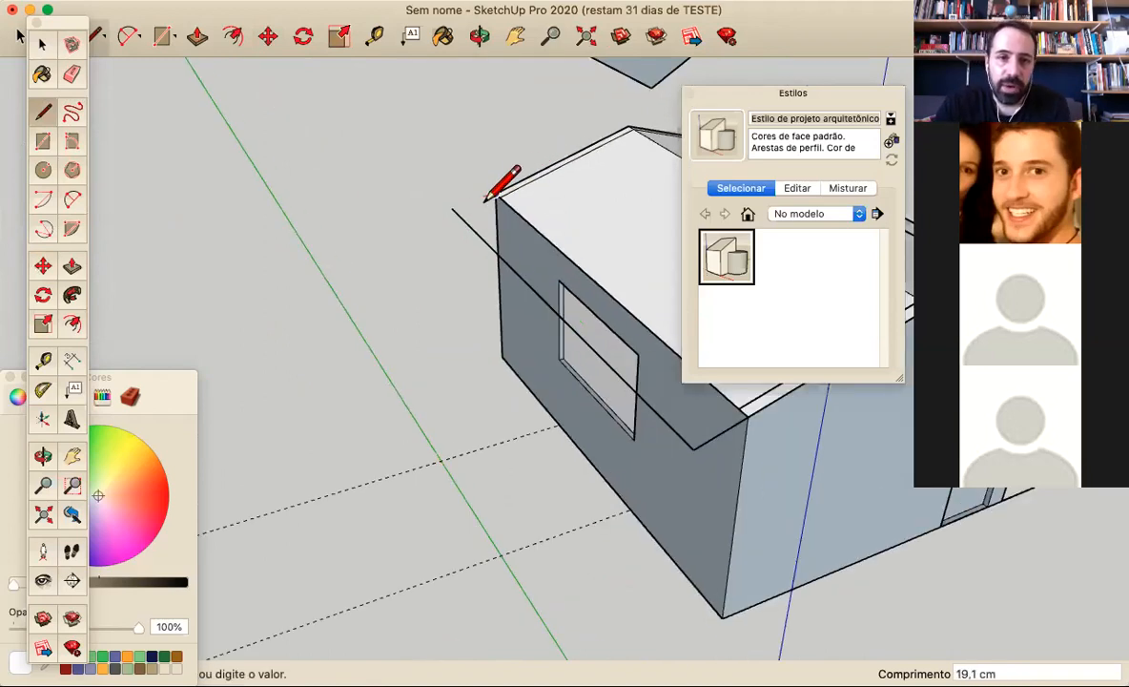
pyautogui.scroll(-6, 465, 214)
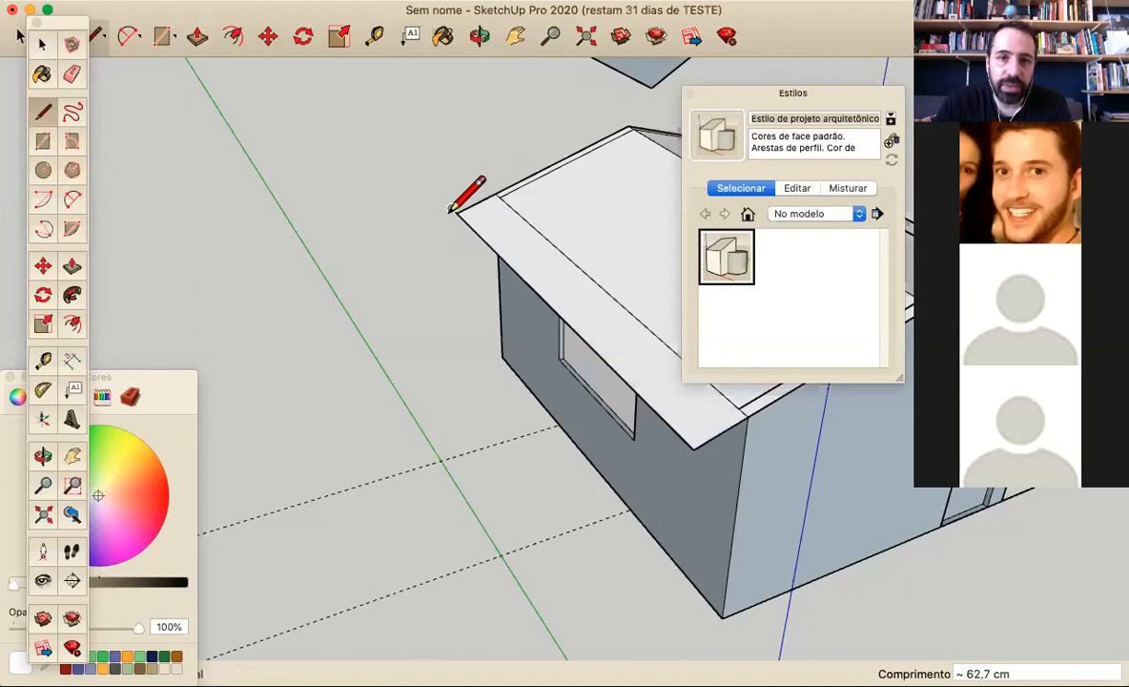
# Draw a 5 cm vertical line at the front corner of the window-side overhang
pyautogui.moveTo(454, 207); pyautogui.dragTo(620, 380, button='middle')
pyautogui.scroll(5, 496, 316)
pyautogui.scroll(-2, 443, 307)
pyautogui.scroll(-4, 461, 319)
pyautogui.moveTo(474, 303); pyautogui.dragTo(481, 310, button='middle')
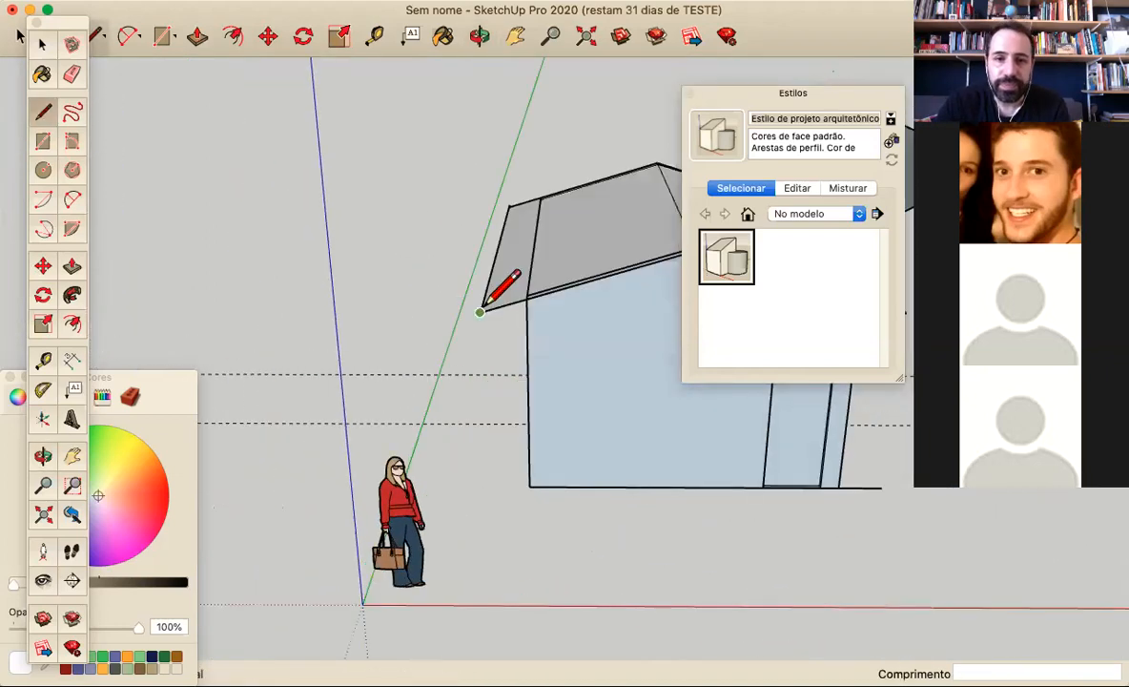
pyautogui.scroll(2, 480, 311)
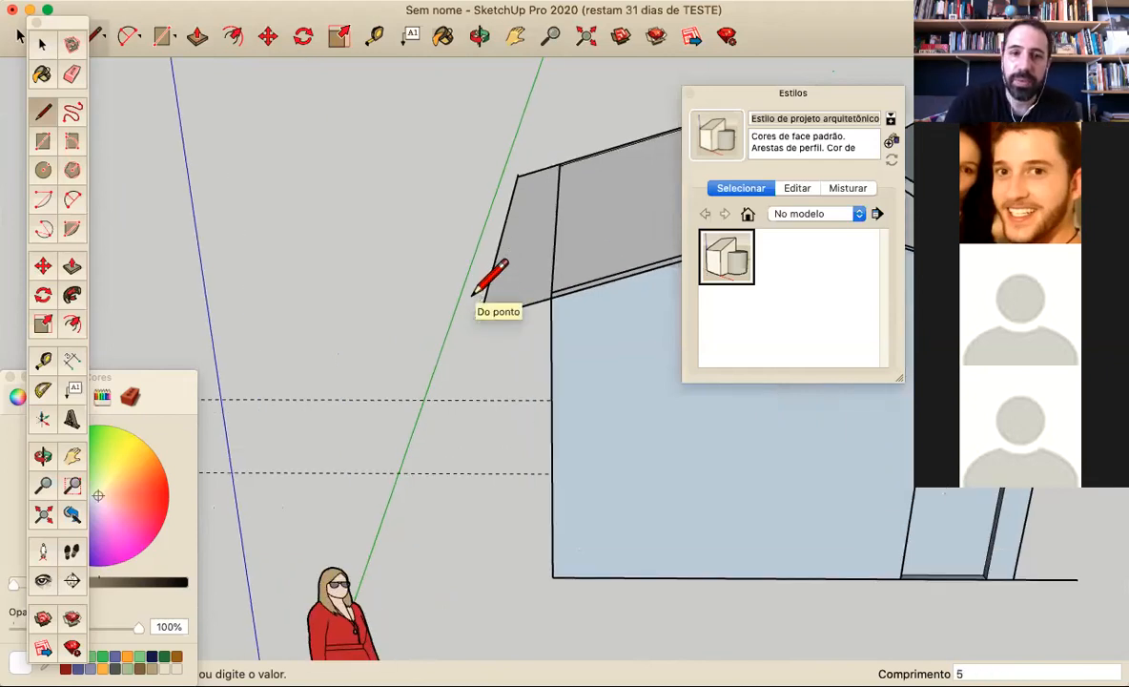
pyautogui.scroll(-3, 467, 256)
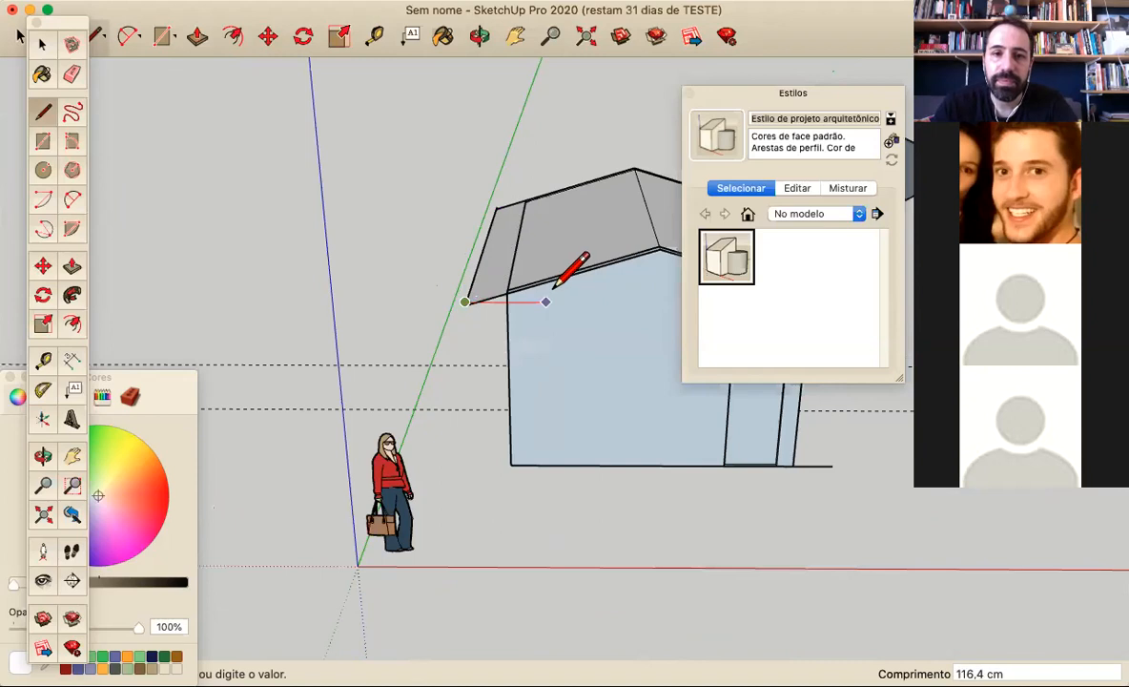
# Draw a vertical line at the front ridge point and join it to the window-side eave with a line about 287.3 cm long
pyautogui.moveTo(566, 277); pyautogui.dragTo(627, 320, button='middle')
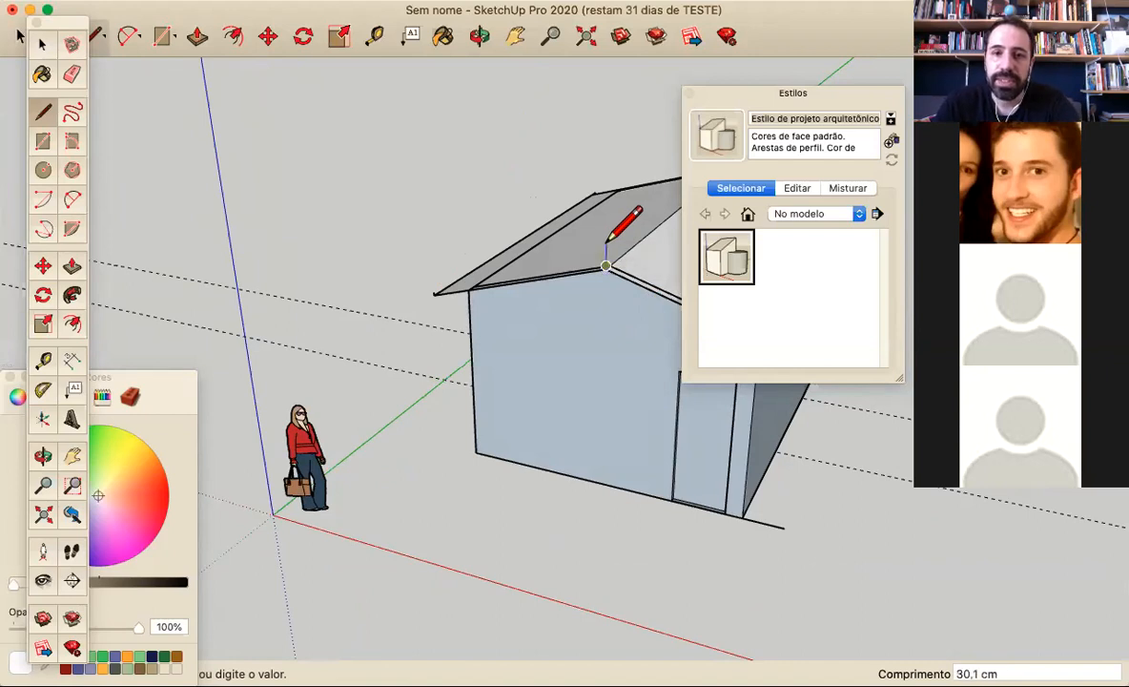
pyautogui.scroll(-3, 553, 259)
pyautogui.scroll(4, 482, 280)
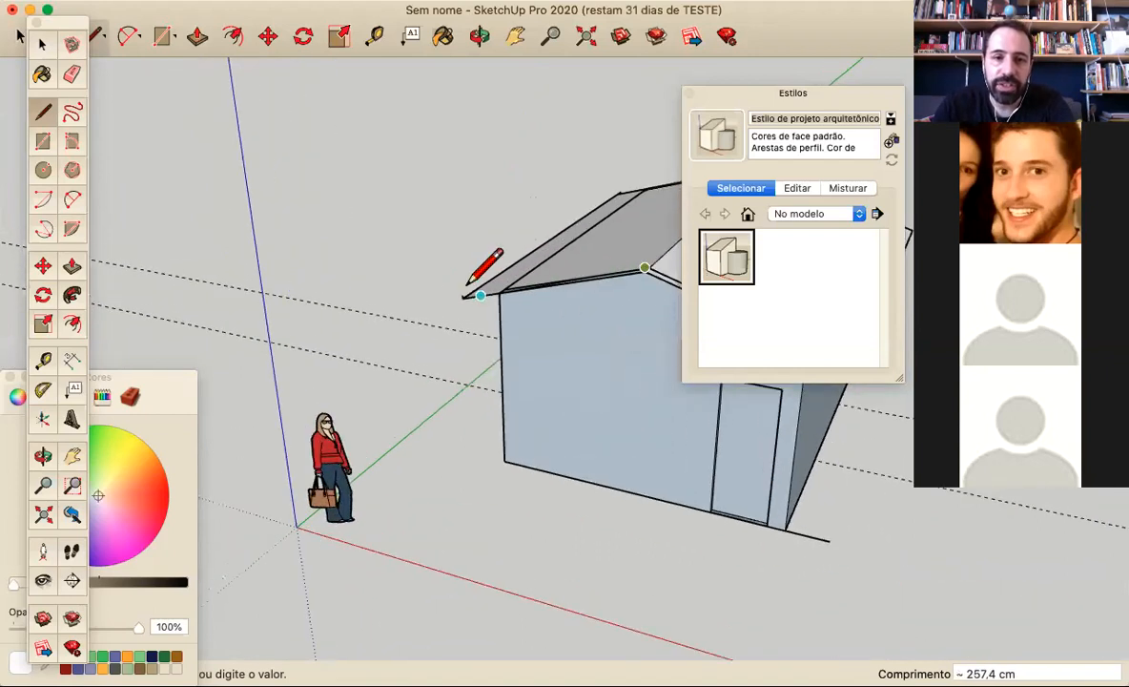
pyautogui.scroll(-2, 394, 260)
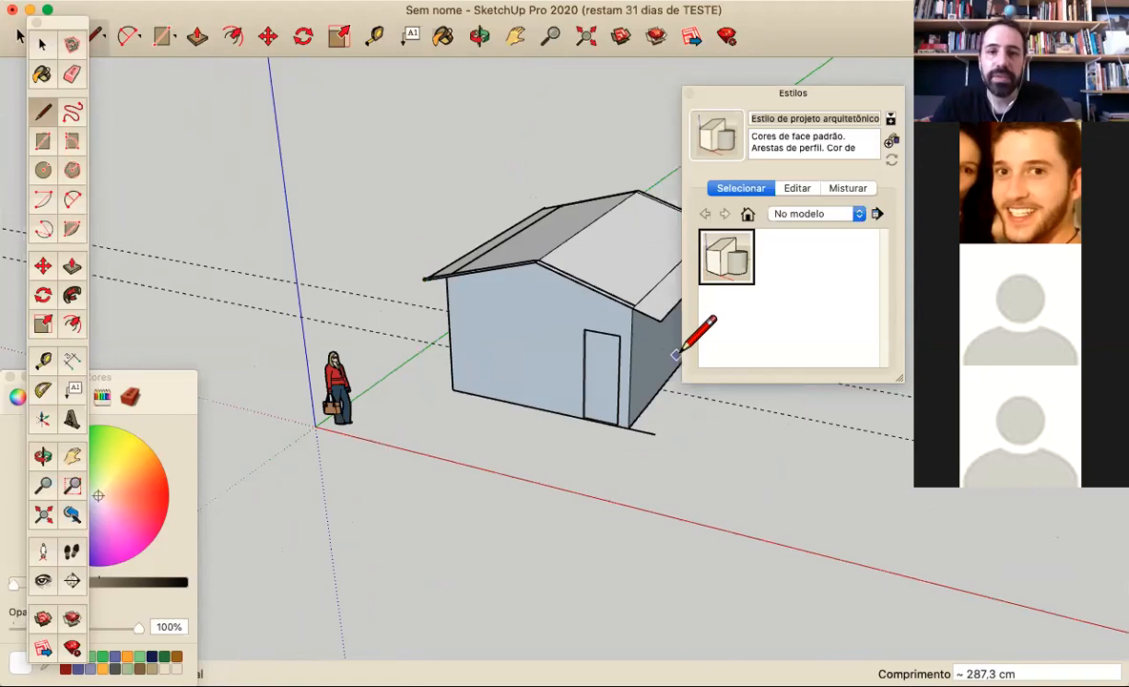
# Draw a line about 287.3 cm long from the door-side front eave corner up to the ridge, parallel to the roof slope
pyautogui.scroll(5, 542, 239)
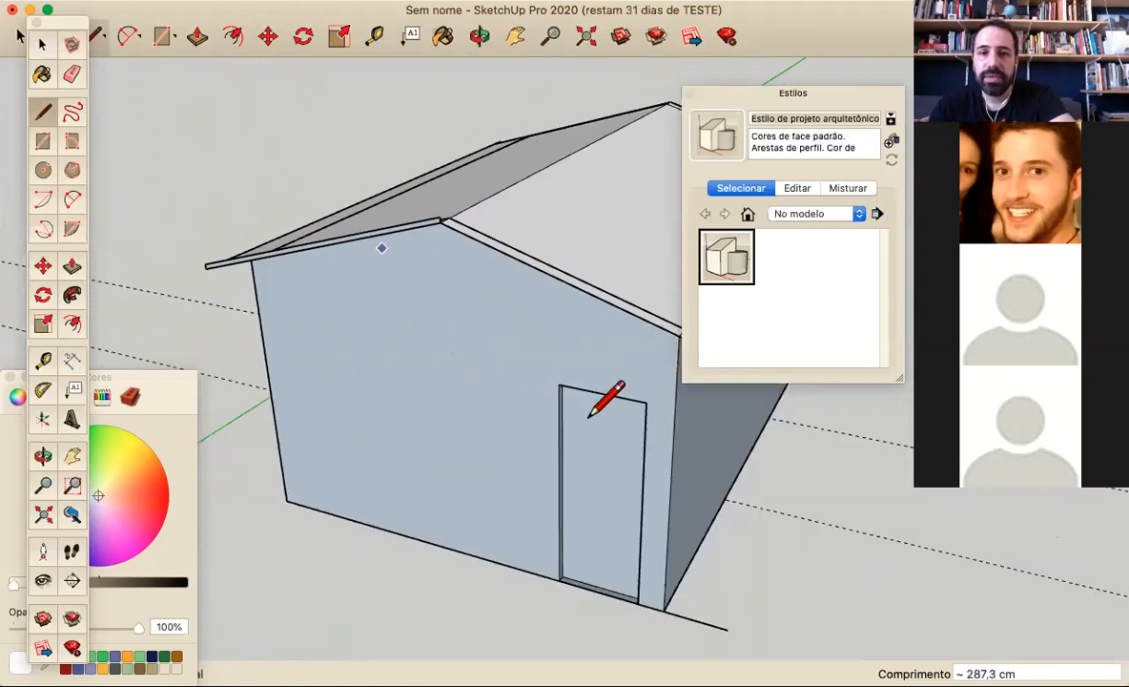
pyautogui.moveTo(602, 355); pyautogui.dragTo(577, 285, button='middle')
pyautogui.click(568, 307)
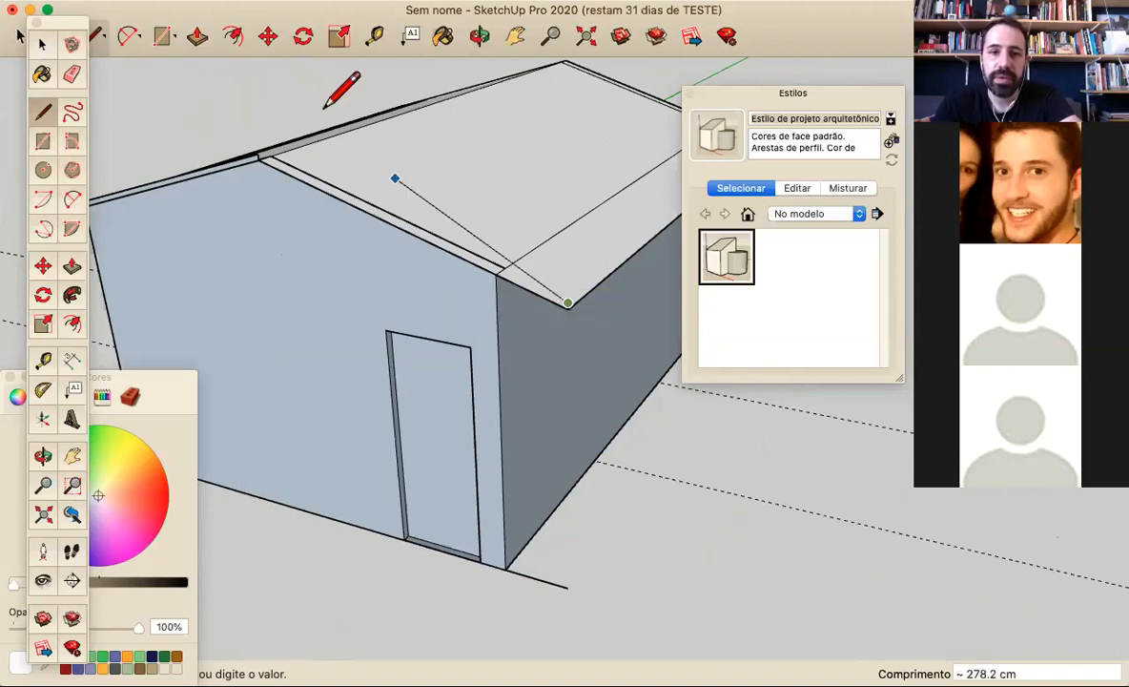
pyautogui.click(257, 153)
# Erase the short vertical line at the ridge that divides the front roof-thickness profile
pyautogui.moveTo(267, 126)
pyautogui.mouseDown(button='middle')
pyautogui.moveTo(529, 270)
pyautogui.moveTo(410, 246)
pyautogui.mouseUp(button='middle')
pyautogui.scroll(5, 391, 239)
pyautogui.moveTo(271, 302)
pyautogui.mouseDown(button='middle')
pyautogui.moveTo(315, 201)
pyautogui.moveTo(286, 178)
pyautogui.mouseUp(button='middle')
pyautogui.click(71, 76)
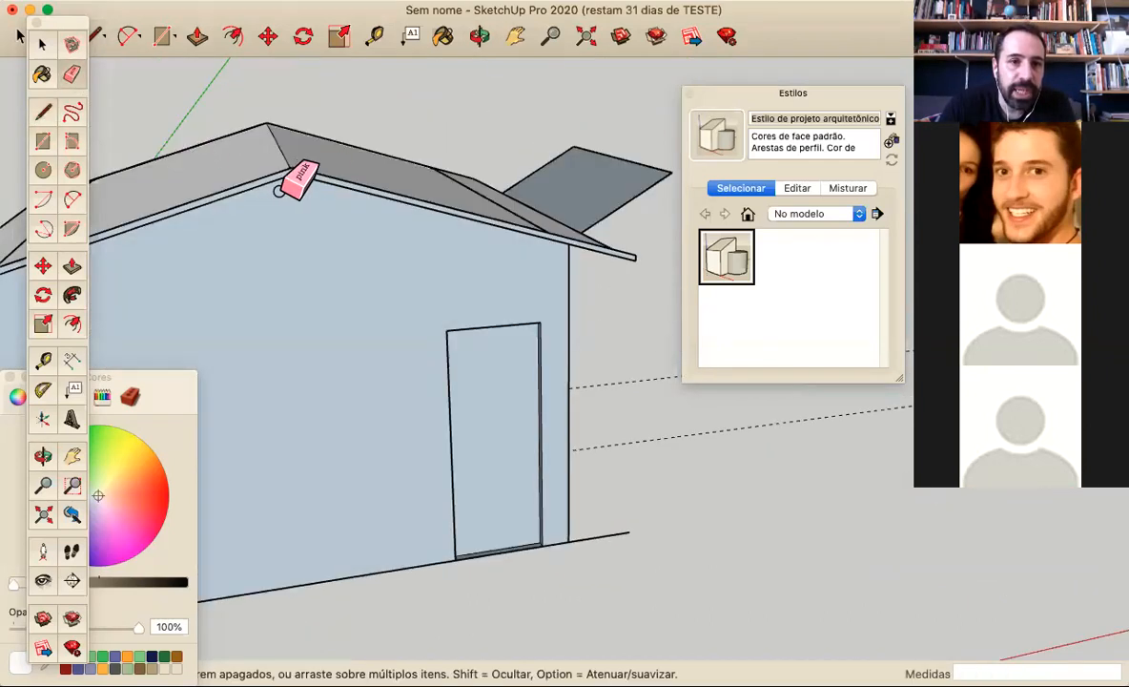
pyautogui.scroll(2, 300, 172)
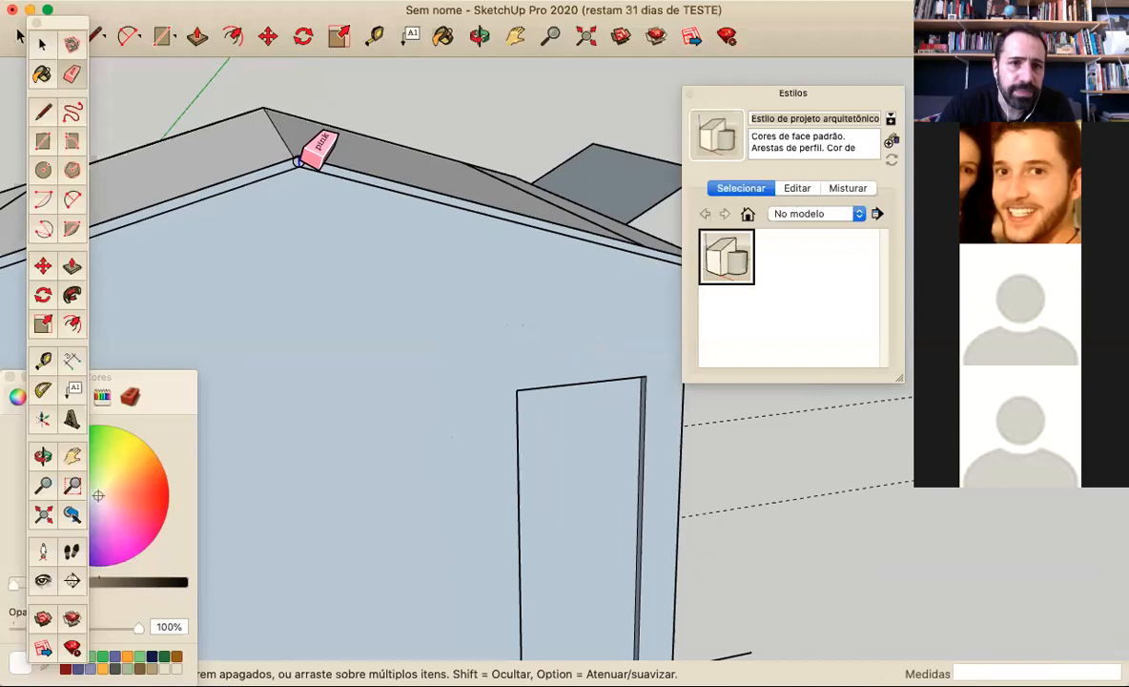
pyautogui.scroll(-5, 328, 144)
pyautogui.moveTo(408, 201); pyautogui.dragTo(329, 291, button='middle')
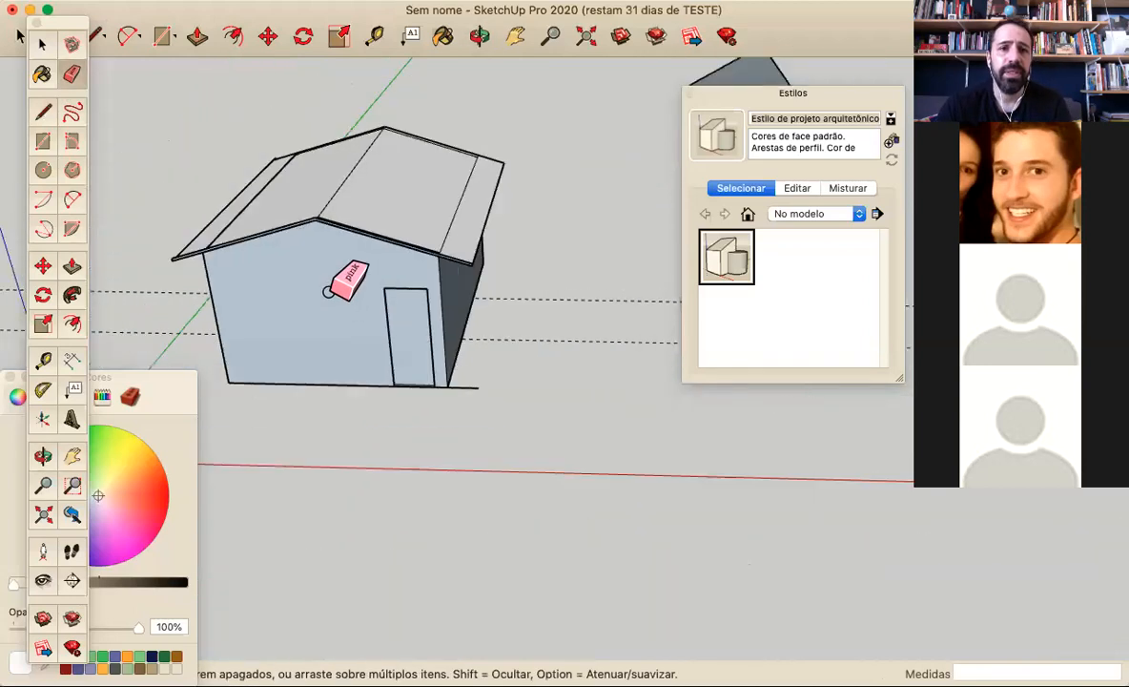
# Try to push the front roof-thickness profile along the length of the roof with Push/Pull
pyautogui.click(74, 266)
pyautogui.moveTo(560, 279); pyautogui.dragTo(338, 181, button='middle')
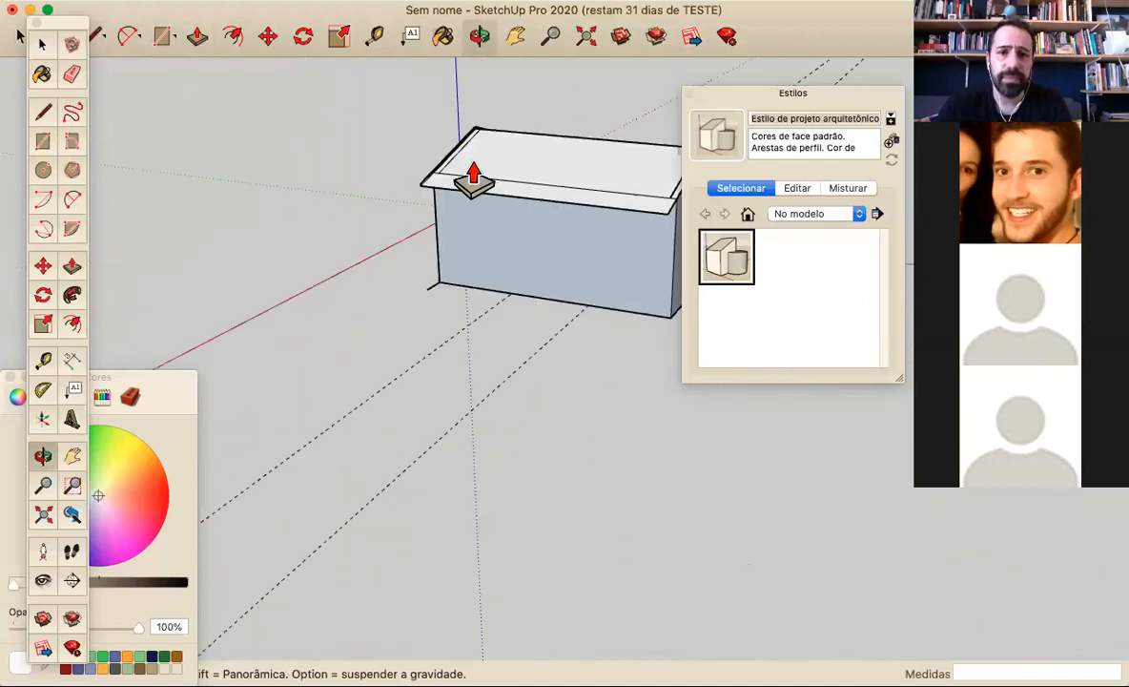
pyautogui.scroll(3, 469, 172)
pyautogui.click(403, 174)
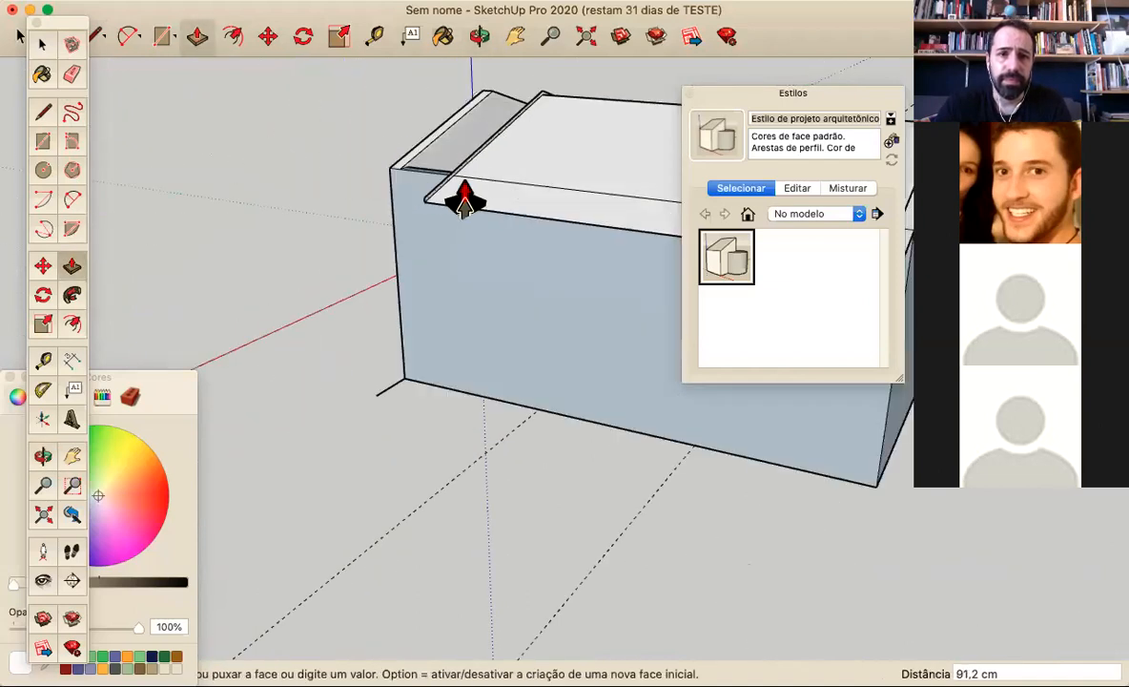
pyautogui.scroll(-3, 462, 197)
pyautogui.scroll(-4, 452, 191)
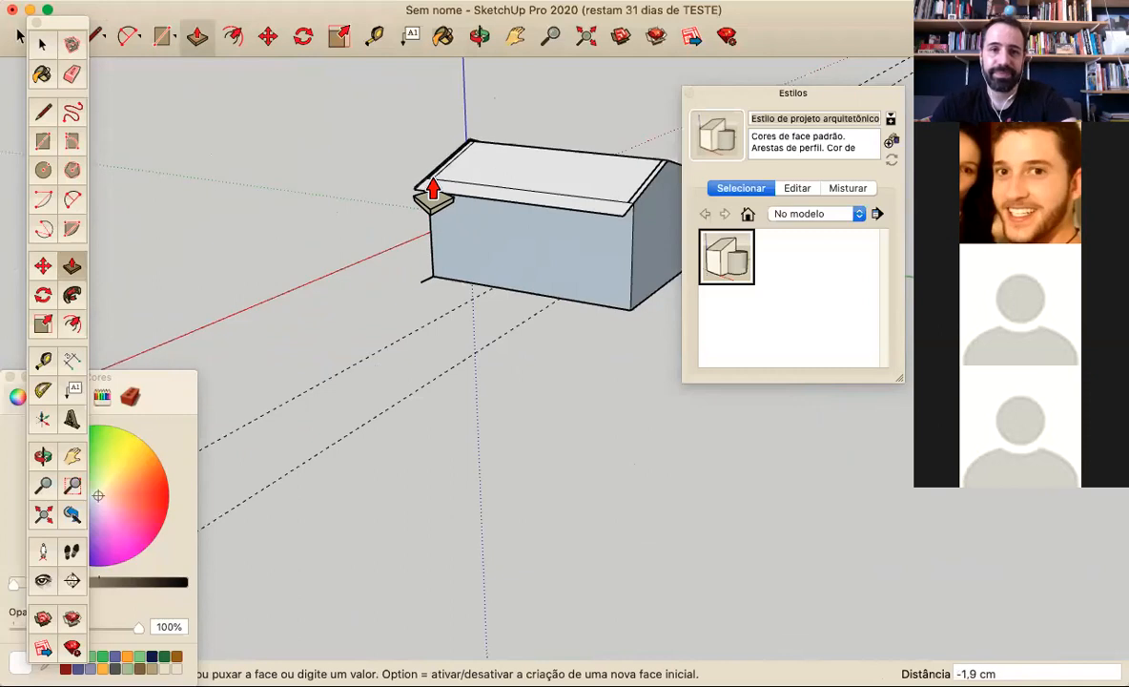
pyautogui.click(437, 181)
# Erase the outer eave edges of the old thin roof faces to remove both slopes above the walls
pyautogui.moveTo(486, 214); pyautogui.dragTo(258, 196, button='middle')
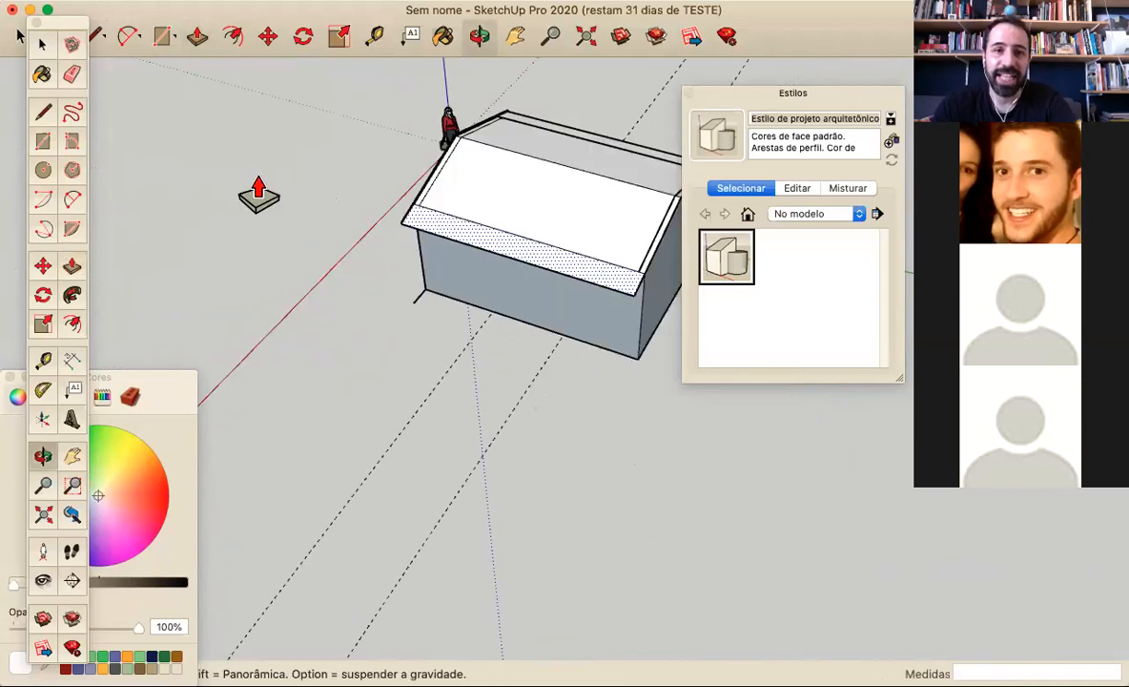
pyautogui.click(73, 76)
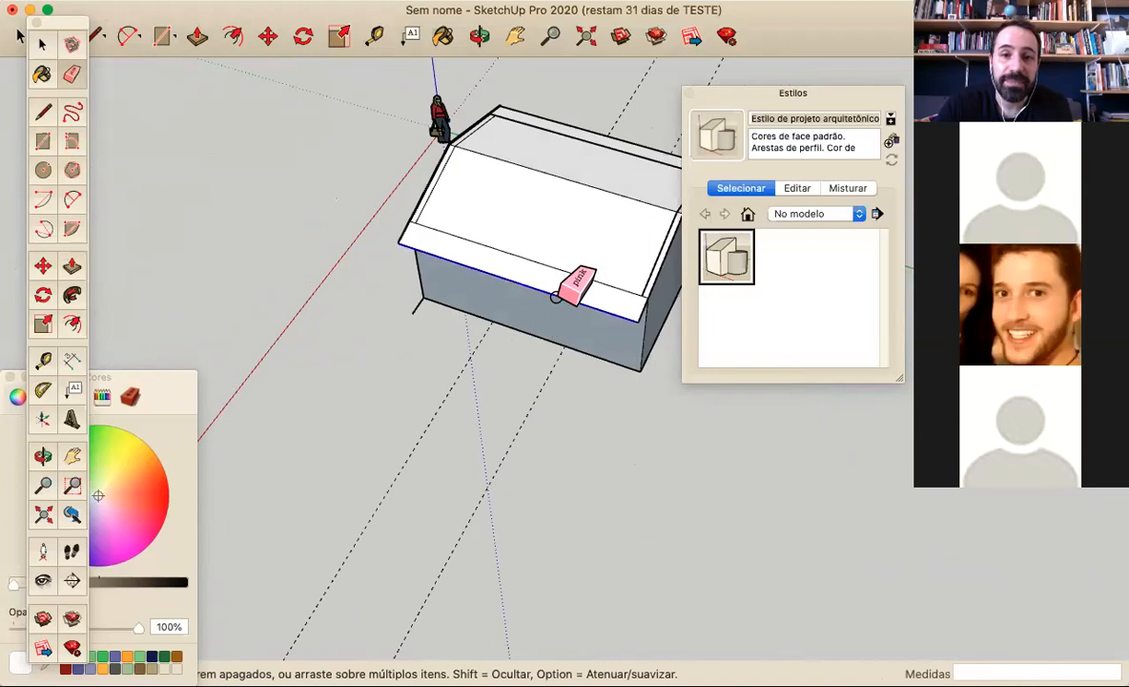
pyautogui.click(556, 297)
pyautogui.click(611, 169)
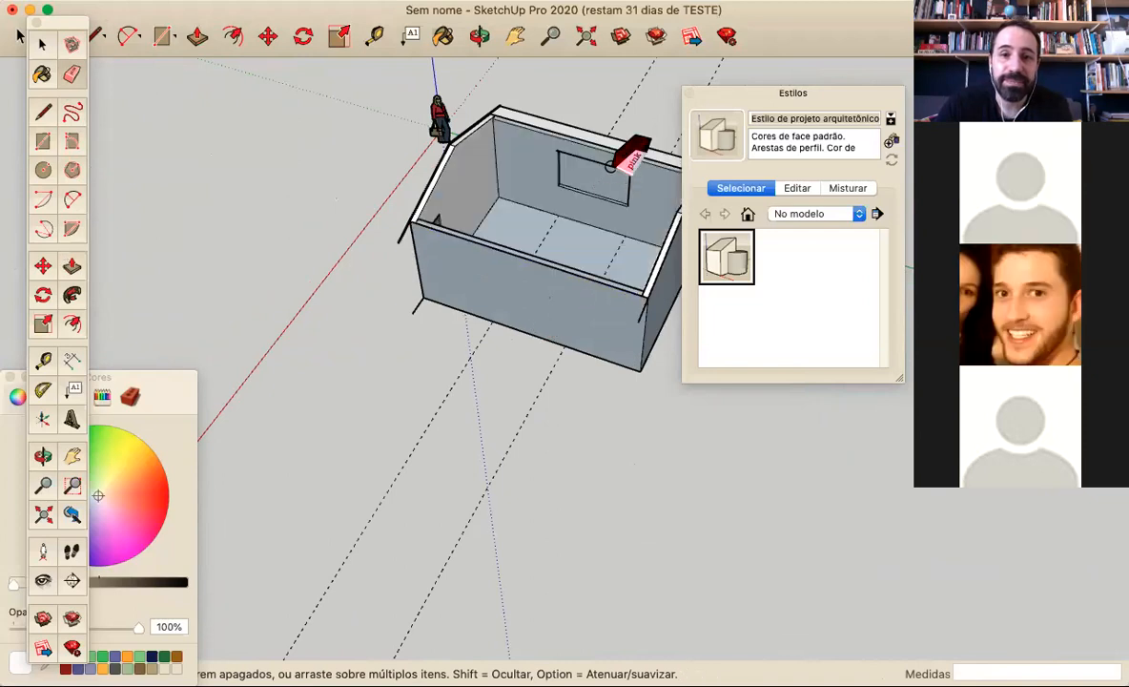
# Push/Pull the front roof-thickness profile 600 cm along the length of the house to the rear wall
pyautogui.moveTo(503, 172); pyautogui.dragTo(468, 202, button='middle')
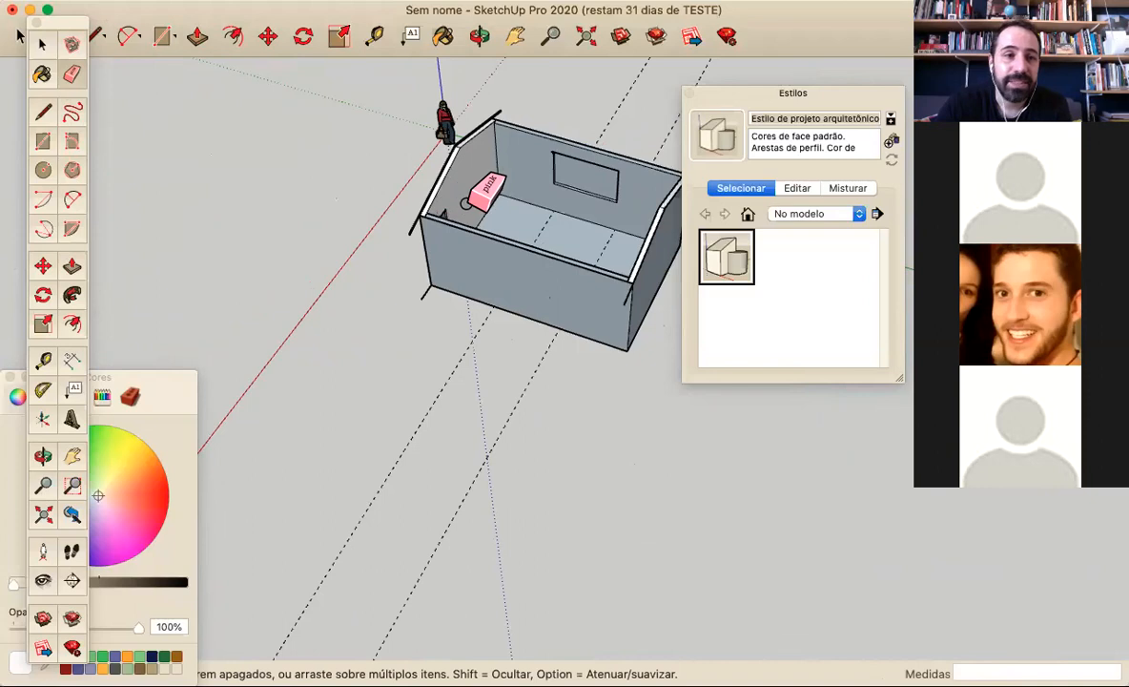
pyautogui.click(71, 267)
pyautogui.scroll(5, 423, 245)
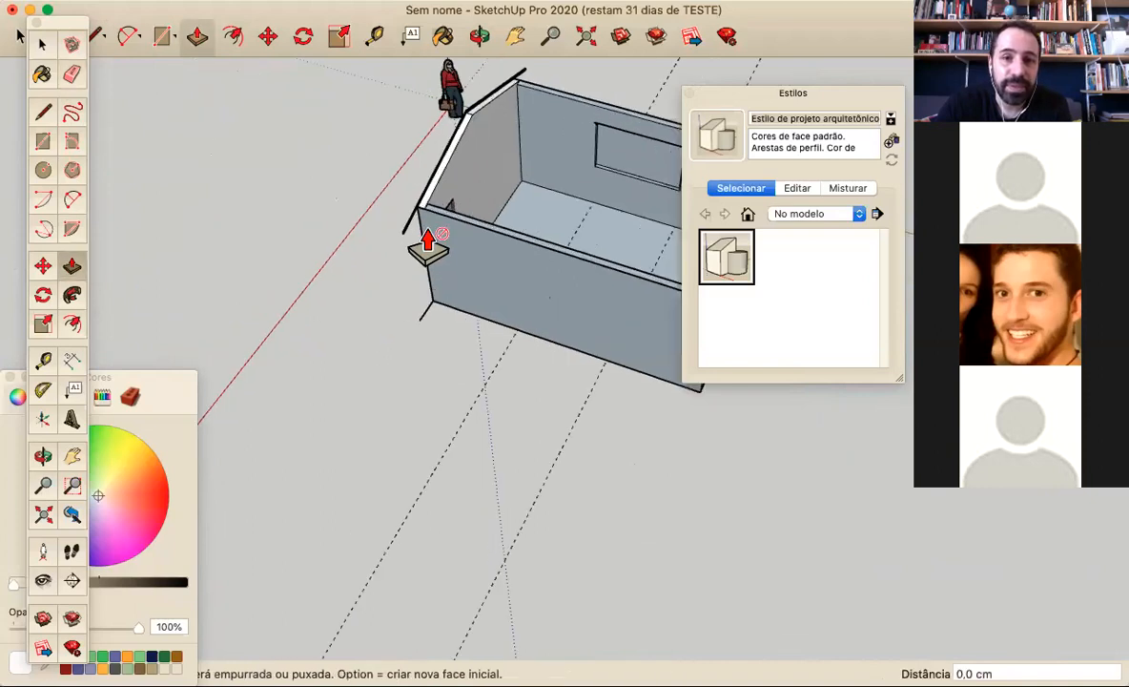
pyautogui.click(396, 226)
pyautogui.scroll(-5, 426, 262)
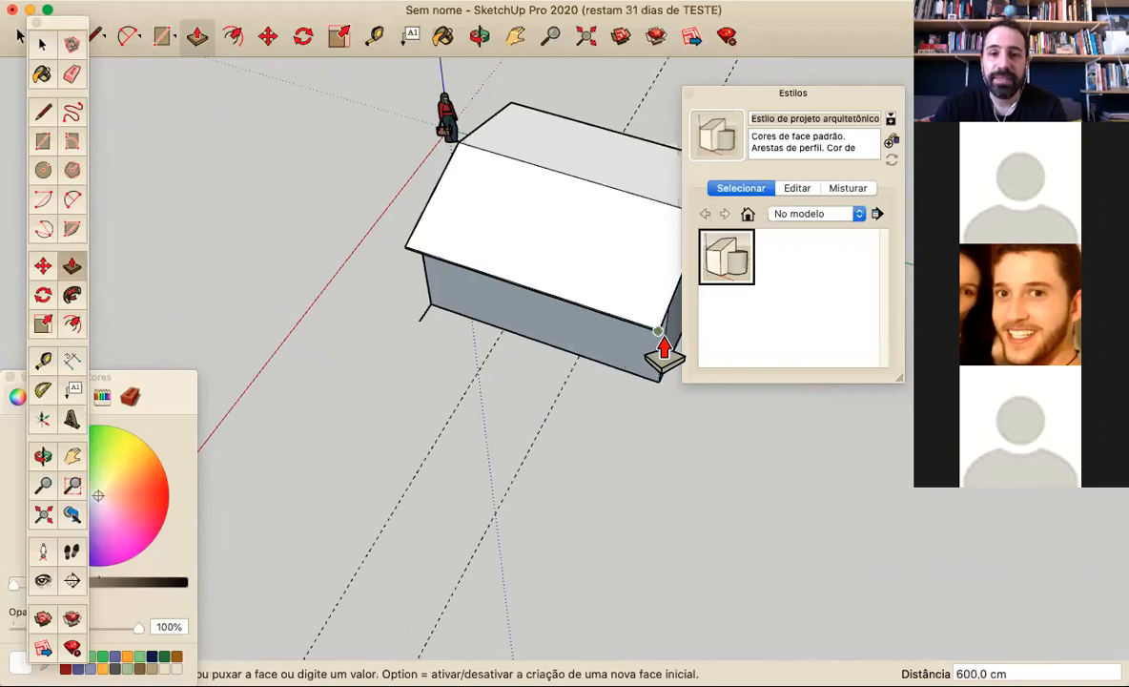
pyautogui.click(663, 353)
# Extend the roof 60 cm outward beyond the front gable wall with Push/Pull
pyautogui.moveTo(589, 362); pyautogui.dragTo(307, 318, button='middle')
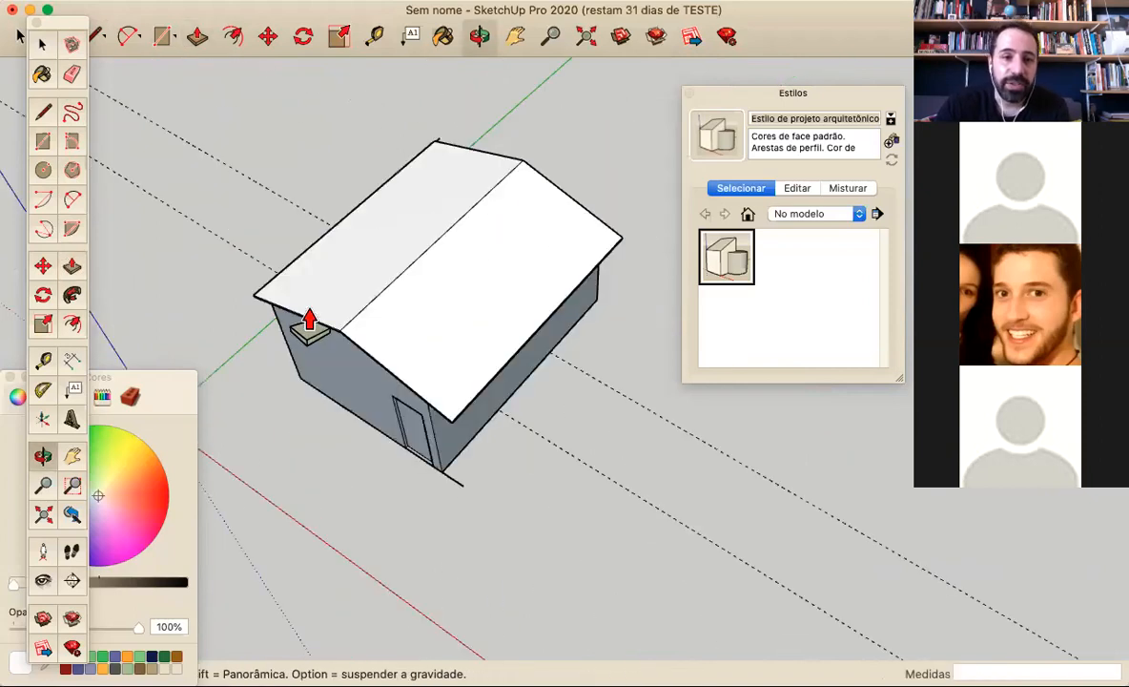
pyautogui.scroll(4, 307, 318)
pyautogui.scroll(4, 323, 359)
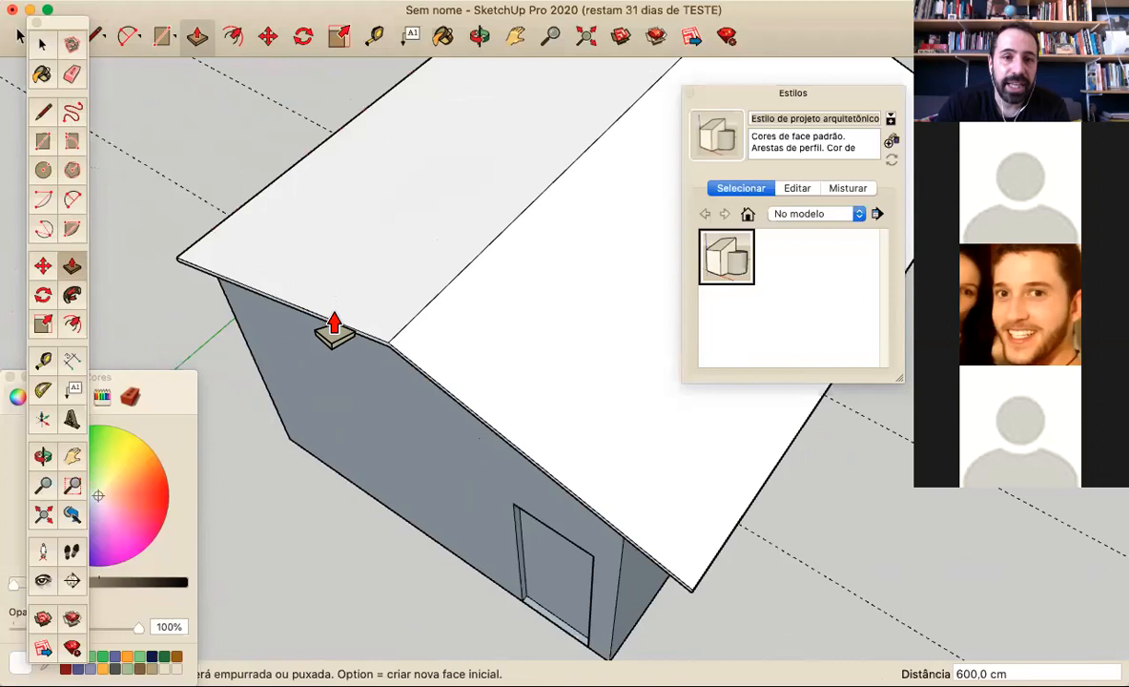
pyautogui.scroll(2, 332, 329)
pyautogui.click(302, 348)
pyautogui.write('6')
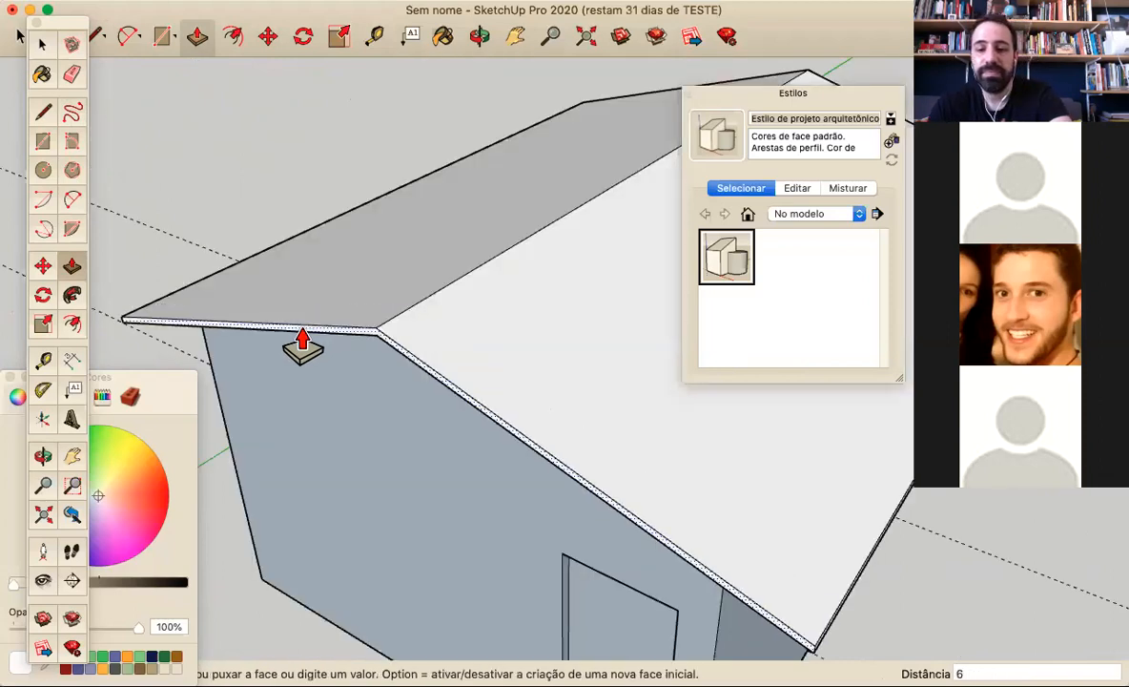
pyautogui.write('0')
pyautogui.press('Return')
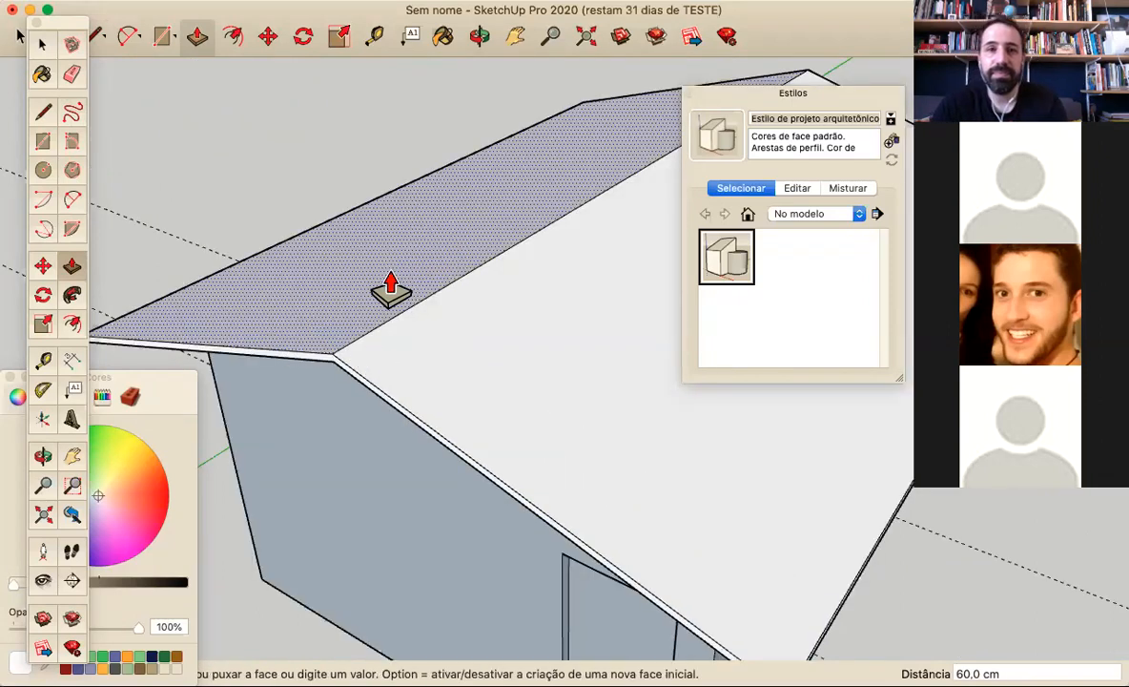
# Extend the roof 60 cm outward beyond the rear gable wall with Push/Pull
pyautogui.scroll(-3, 382, 281)
pyautogui.moveTo(504, 315); pyautogui.dragTo(186, 310, button='middle')
pyautogui.moveTo(524, 376); pyautogui.dragTo(70, 252, button='middle')
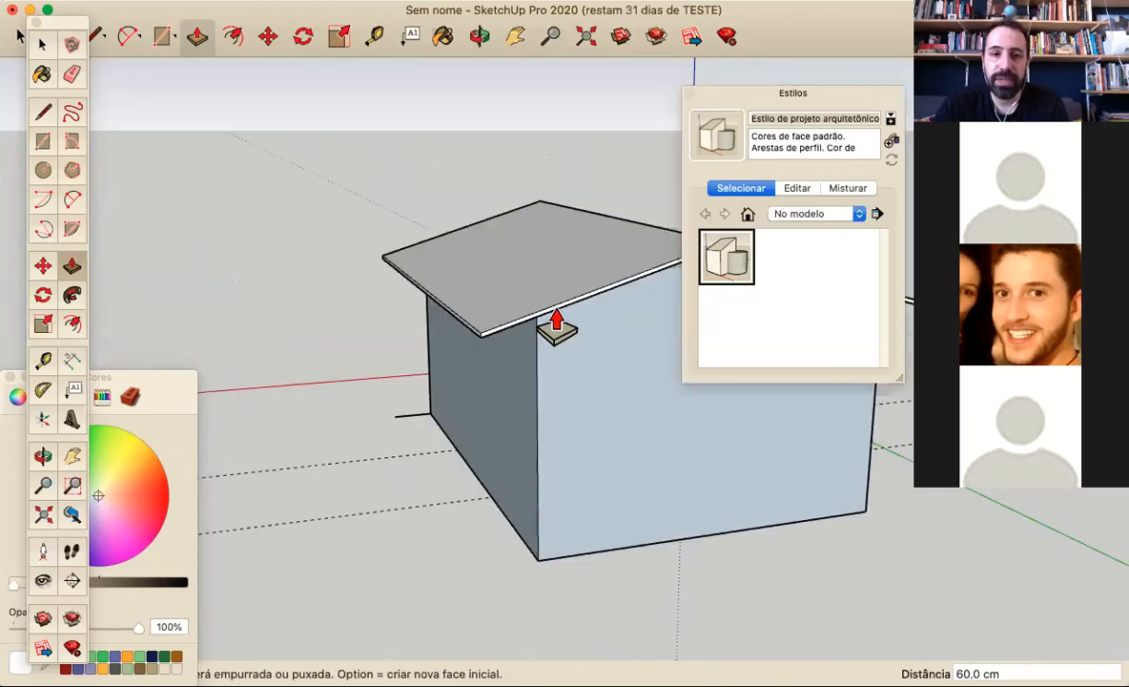
pyautogui.click(582, 353)
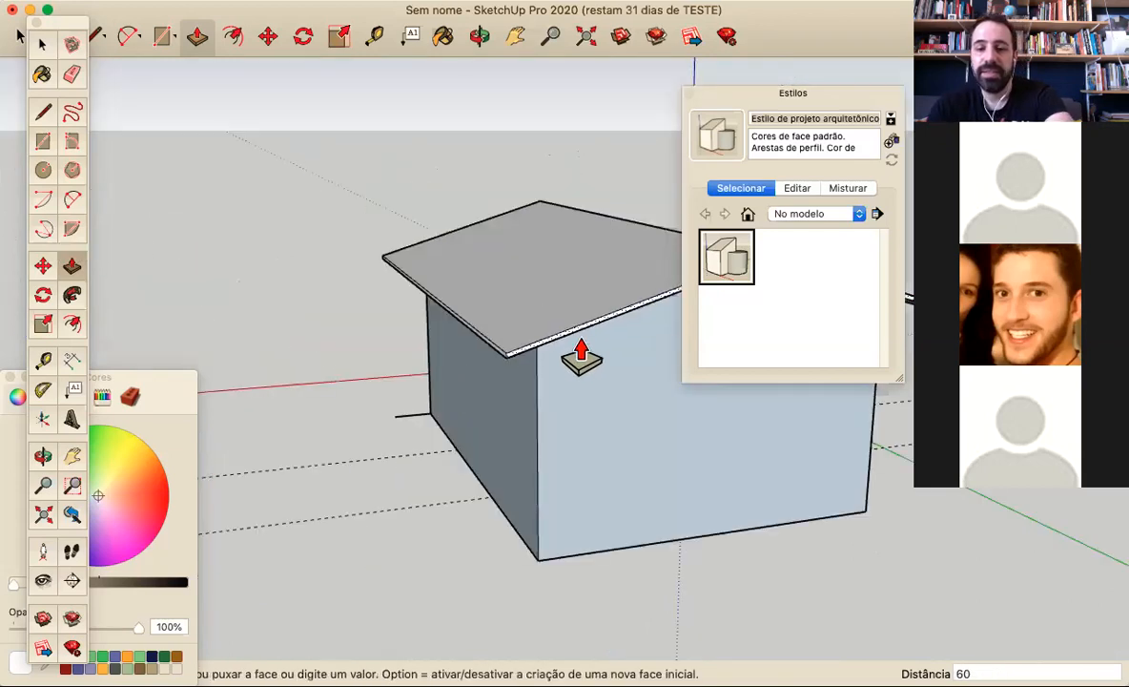
pyautogui.press('Return')
# Erase the short stray line on the ground at the wall corner beside the door
pyautogui.scroll(-3, 419, 324)
pyautogui.moveTo(419, 324); pyautogui.dragTo(770, 467, button='middle')
pyautogui.moveTo(497, 408); pyautogui.dragTo(585, 307, button='middle')
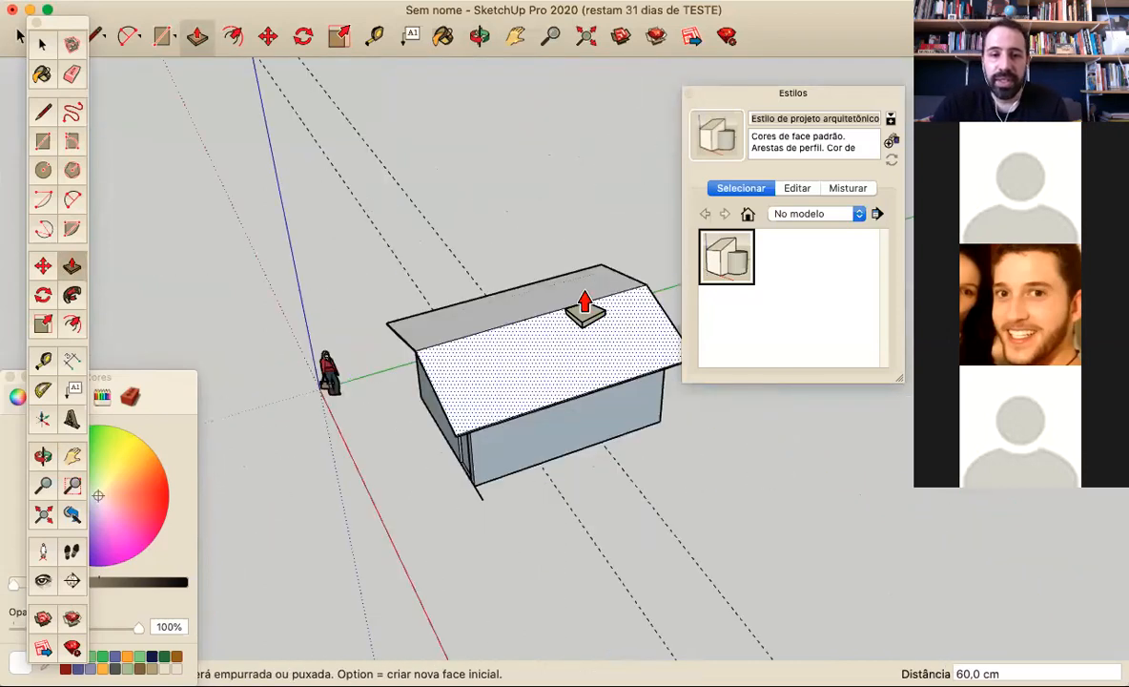
pyautogui.click(71, 77)
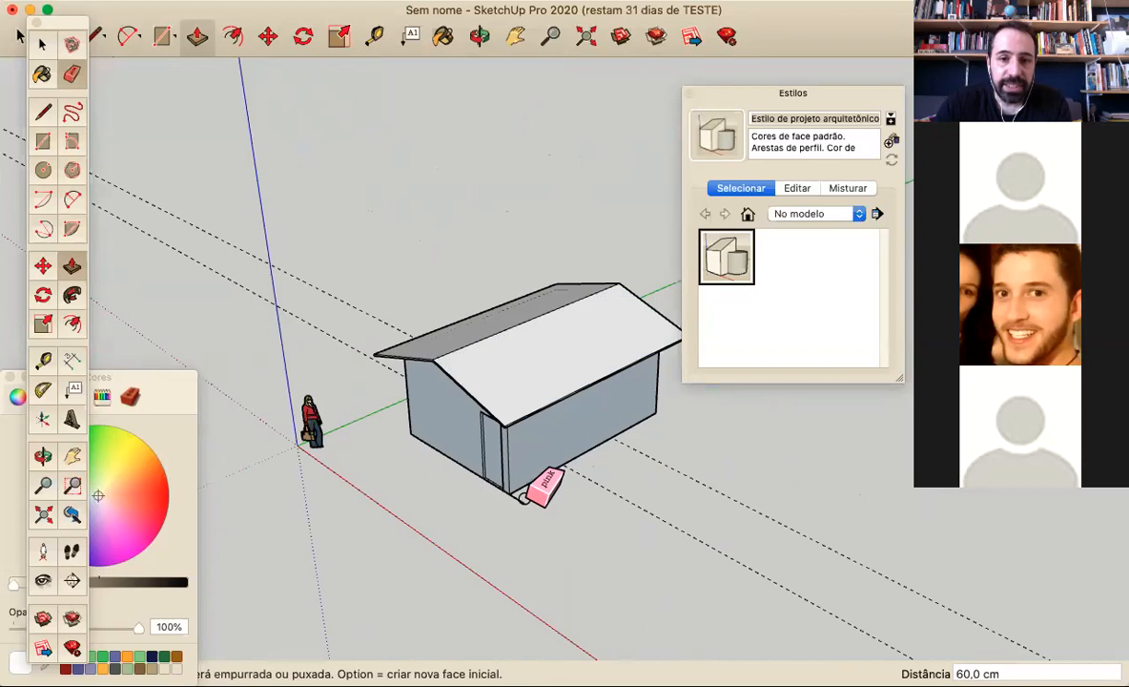
pyautogui.scroll(-3, 510, 467)
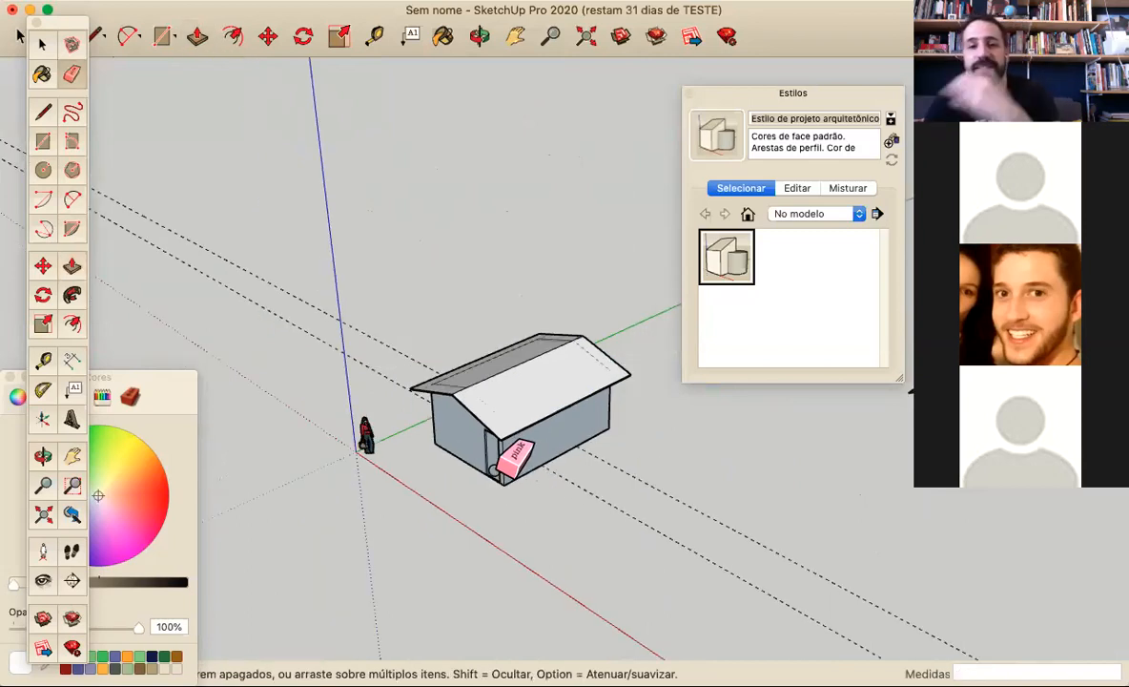
pyautogui.moveTo(532, 501); pyautogui.dragTo(588, 565, button='middle')
# Select the whole roof and move it about 200.2 cm straight up from the walls
pyautogui.moveTo(739, 537); pyautogui.dragTo(570, 463, button='middle')
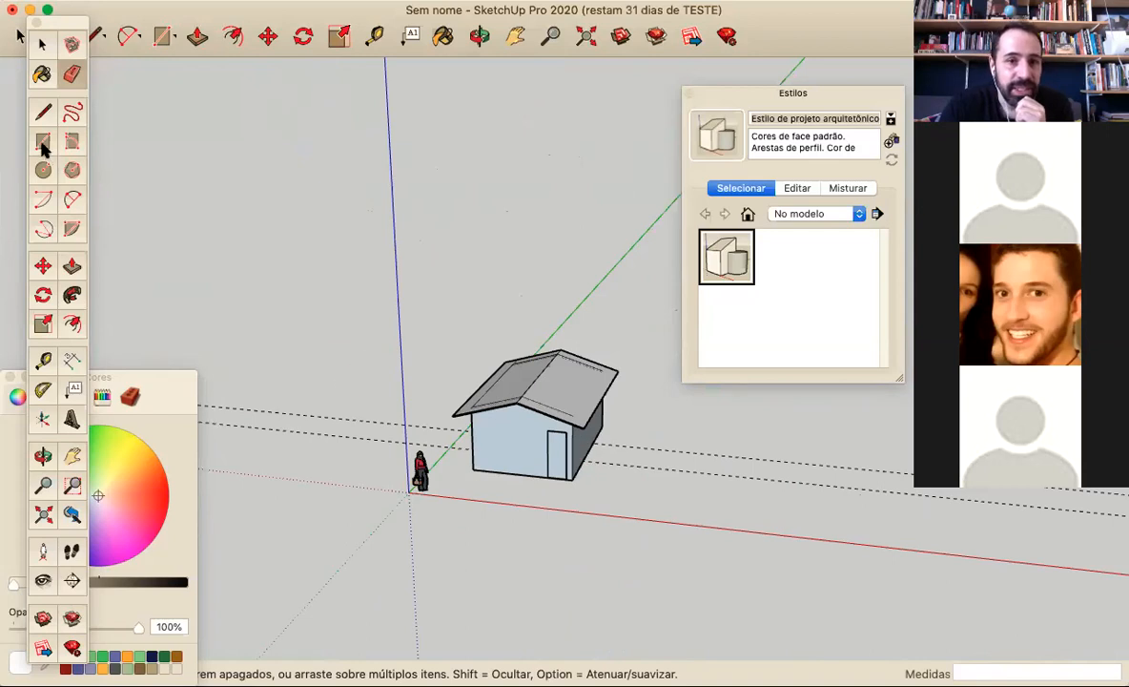
pyautogui.moveTo(481, 441); pyautogui.dragTo(640, 451, button='middle')
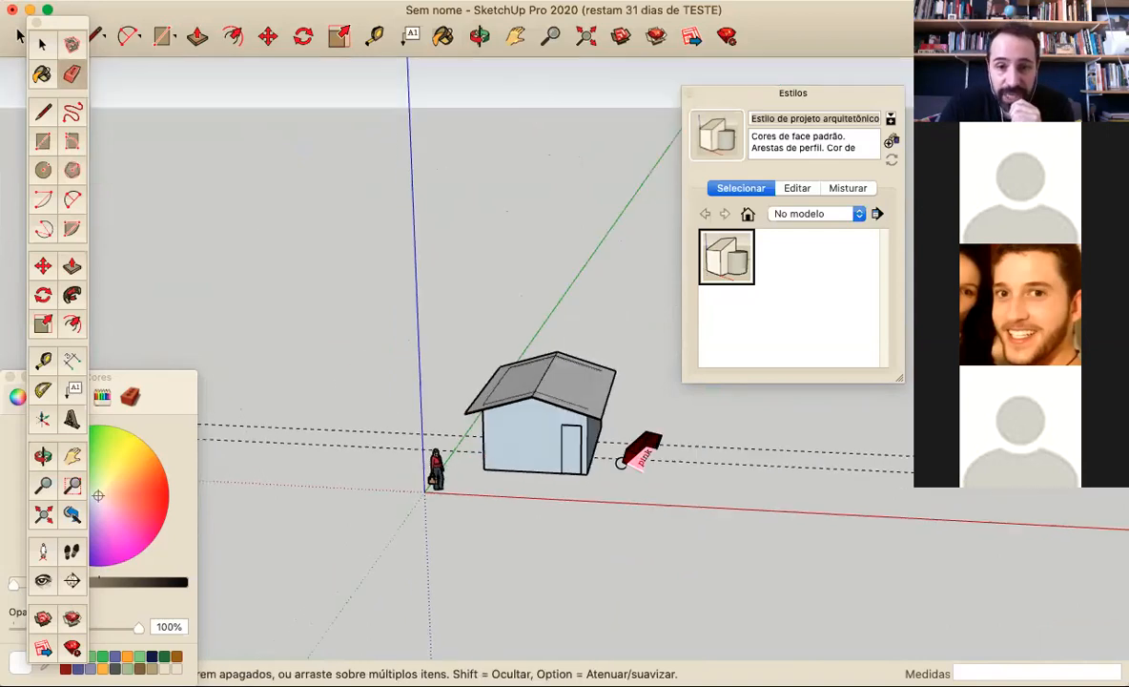
pyautogui.scroll(3, 551, 420)
pyautogui.scroll(3, 552, 419)
pyautogui.scroll(-4, 565, 446)
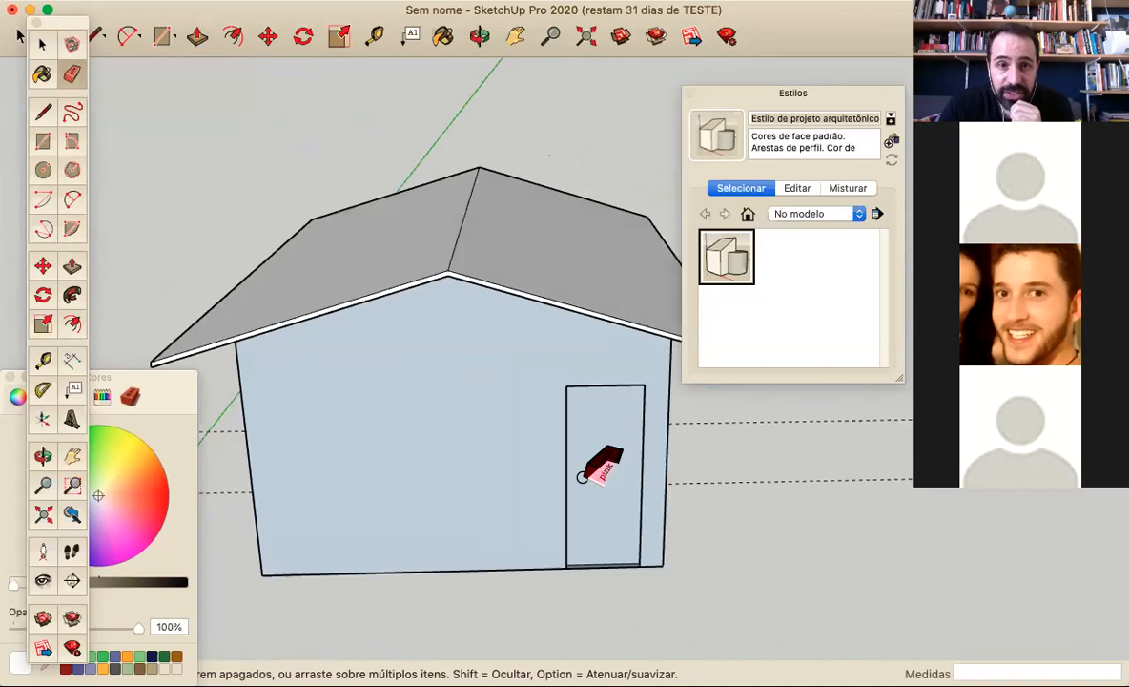
pyautogui.press('space')
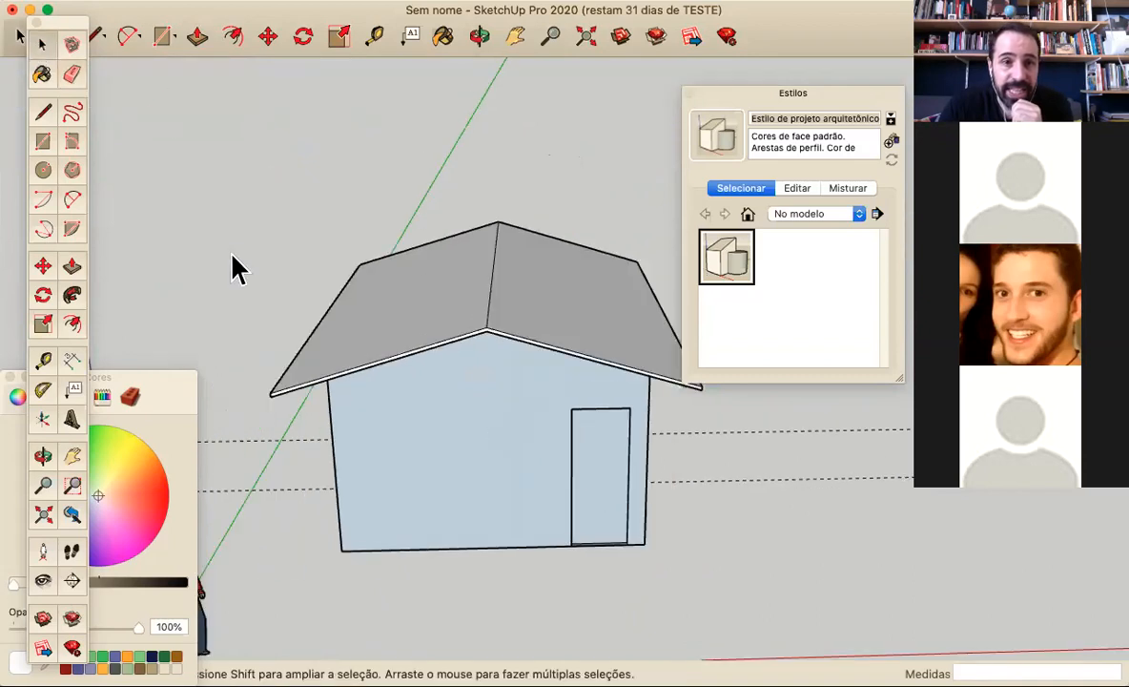
pyautogui.moveTo(249, 204); pyautogui.dragTo(775, 508)
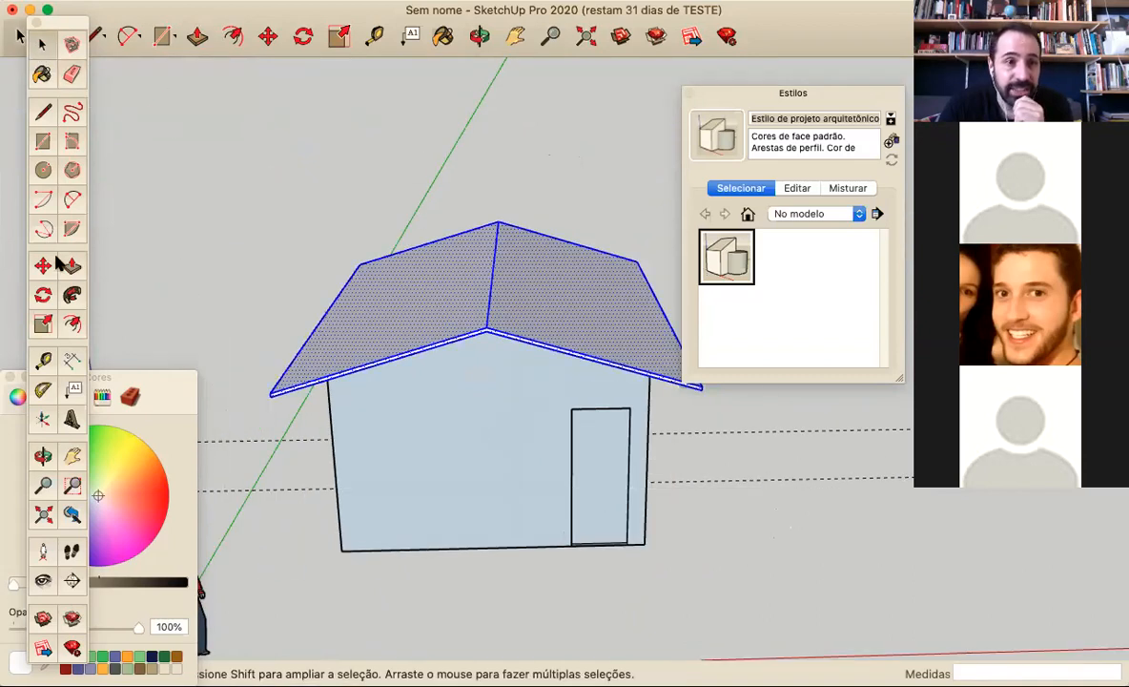
pyautogui.press('m')
pyautogui.click(492, 335)
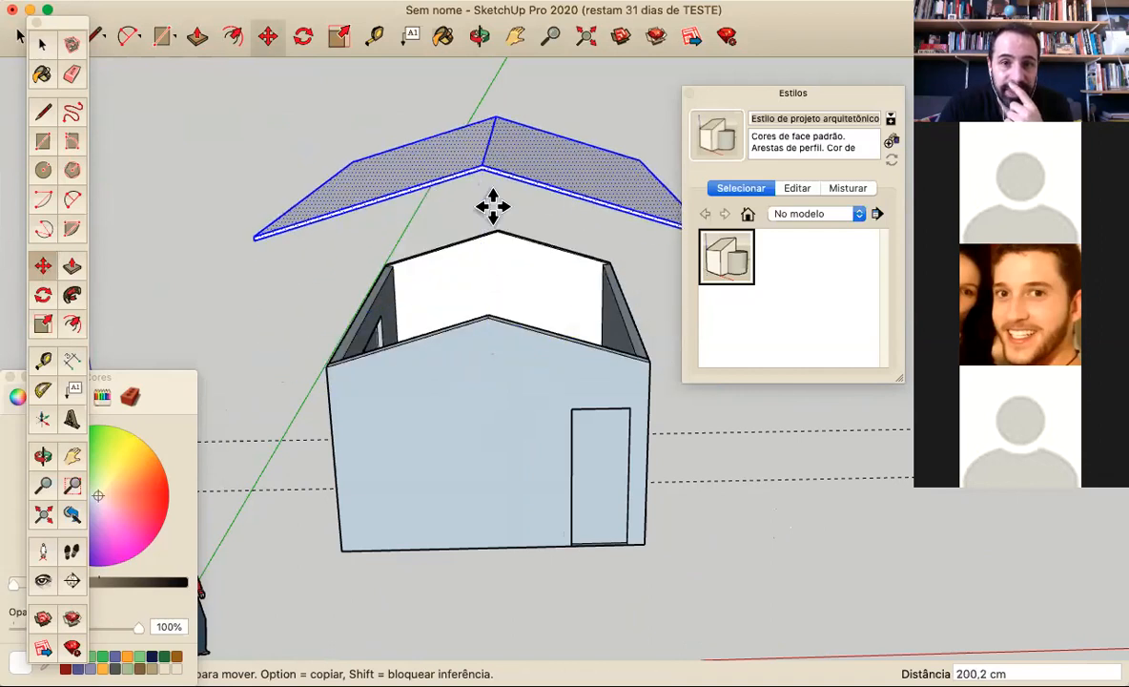
# Undo the last move of the roof after viewing the open house from its door and window sides
pyautogui.press('o')
pyautogui.moveTo(121, 310); pyautogui.dragTo(361, 384)
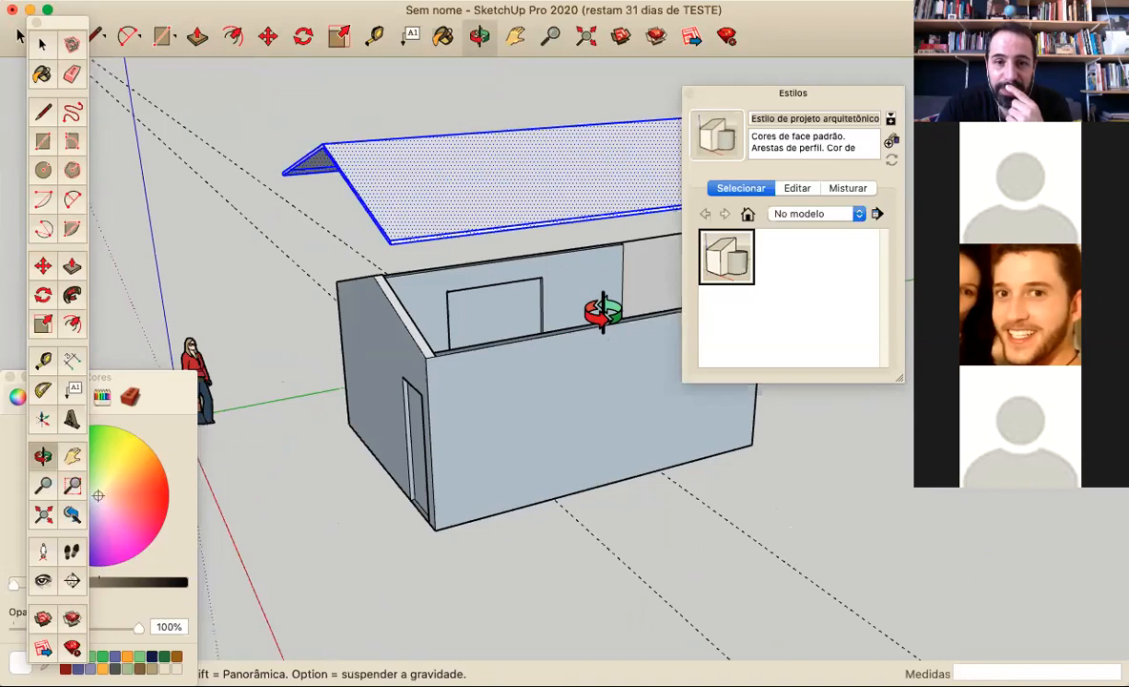
pyautogui.moveTo(600, 310); pyautogui.dragTo(651, 307)
pyautogui.moveTo(496, 433); pyautogui.dragTo(718, 392)
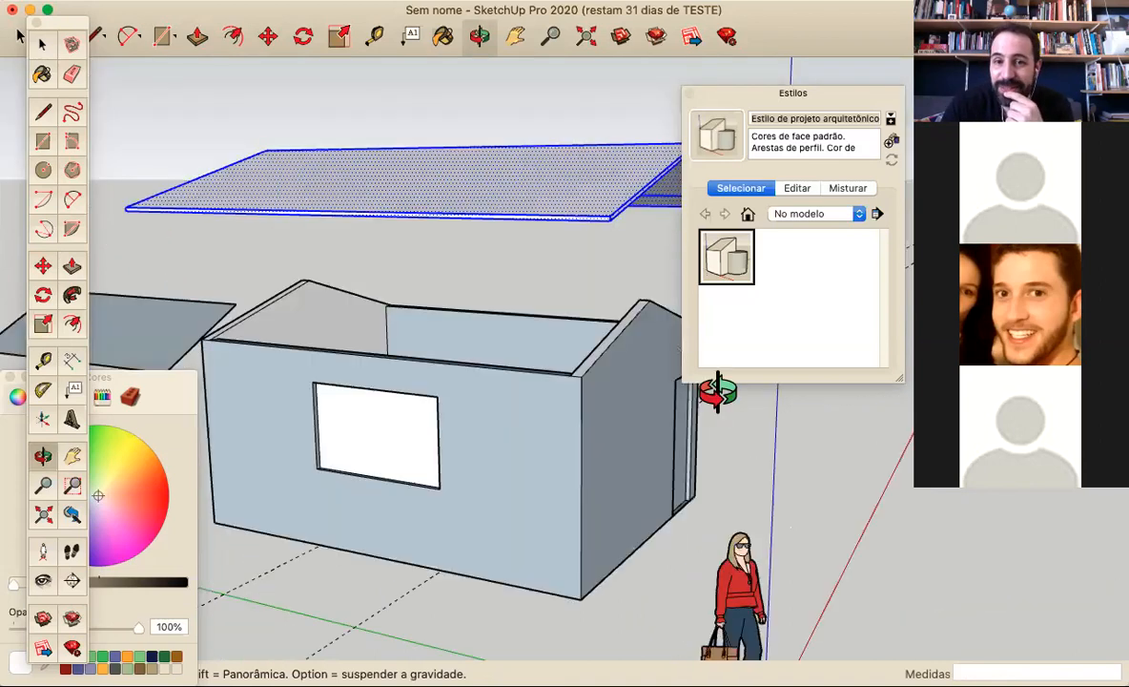
pyautogui.moveTo(718, 392); pyautogui.dragTo(28, 512, button='middle')
pyautogui.scroll(-3, 330, 602)
pyautogui.moveTo(486, 585); pyautogui.dragTo(391, 566, button='middle')
pyautogui.press('super+z')
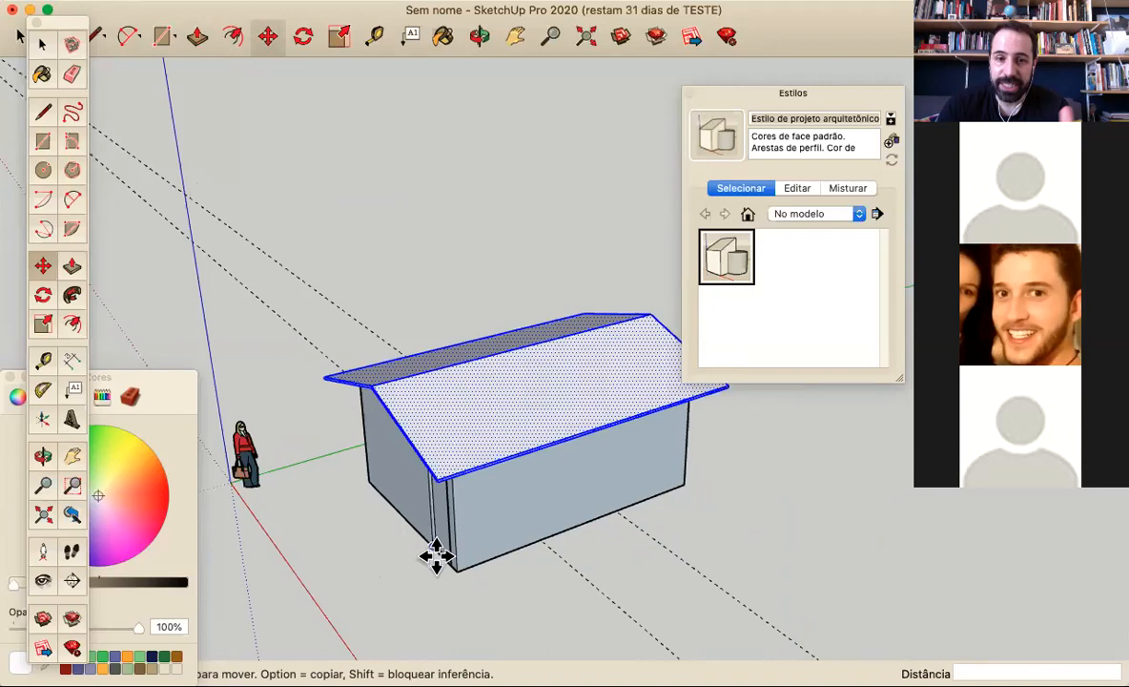
# Move the selected roof about 178.2 cm straight up so the walls are open from above
pyautogui.moveTo(307, 434); pyautogui.dragTo(597, 486, button='middle')
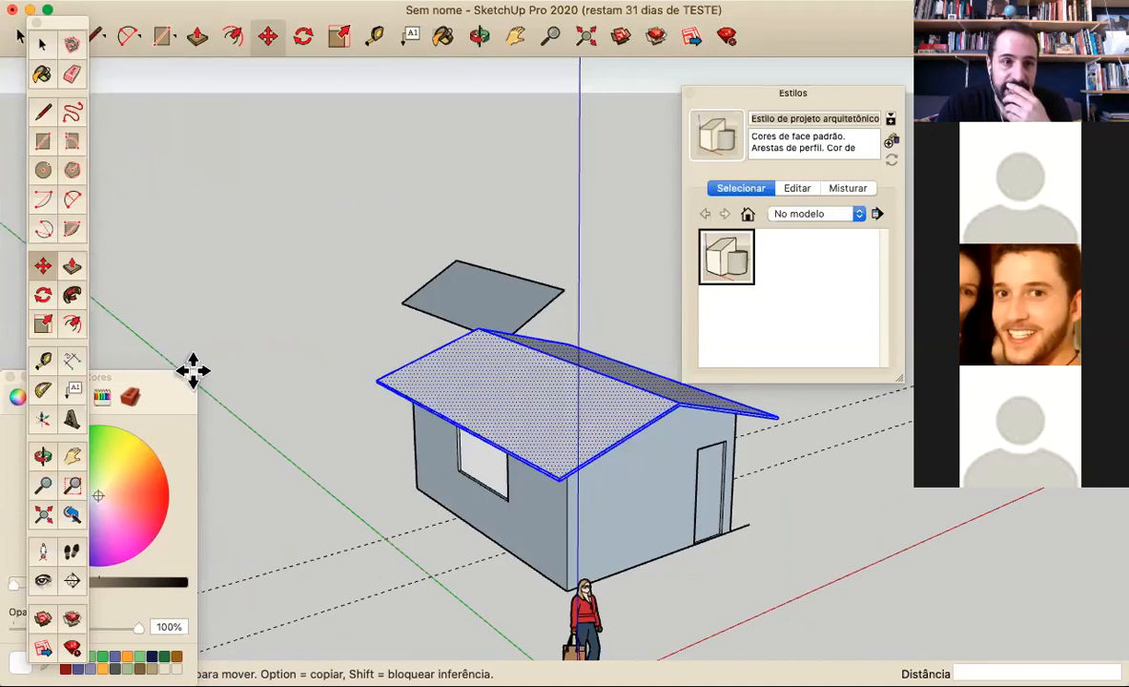
pyautogui.moveTo(675, 399); pyautogui.dragTo(680, 307)
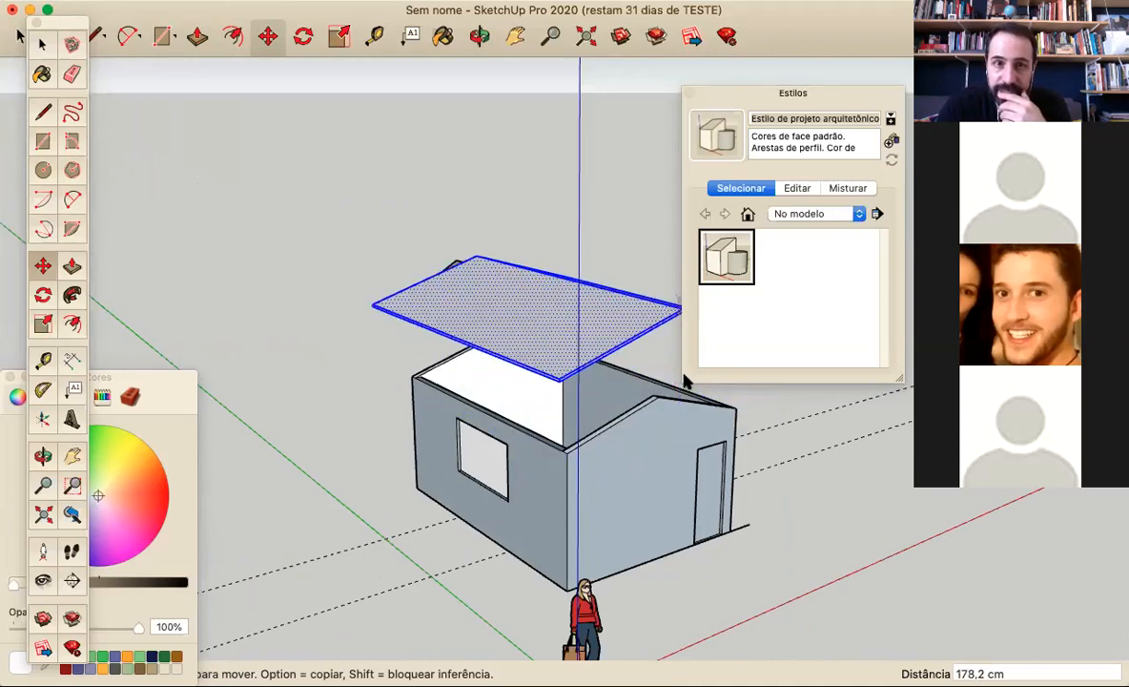
pyautogui.scroll(-5, 648, 445)
# Draw a vertical line down the long wall opposite the window, from the front gable wall's inner top corner to the base
pyautogui.moveTo(712, 436); pyautogui.dragTo(256, 416, button='middle')
pyautogui.scroll(5, 471, 453)
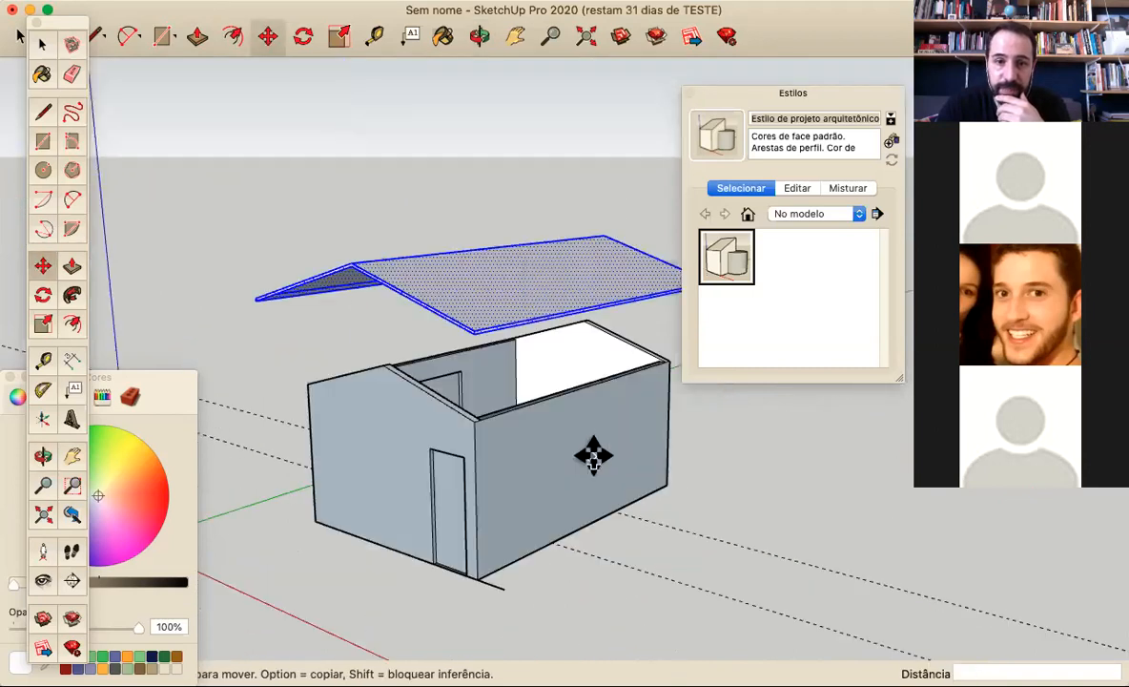
pyautogui.scroll(3, 560, 439)
pyautogui.moveTo(560, 439); pyautogui.dragTo(105, 265, button='middle')
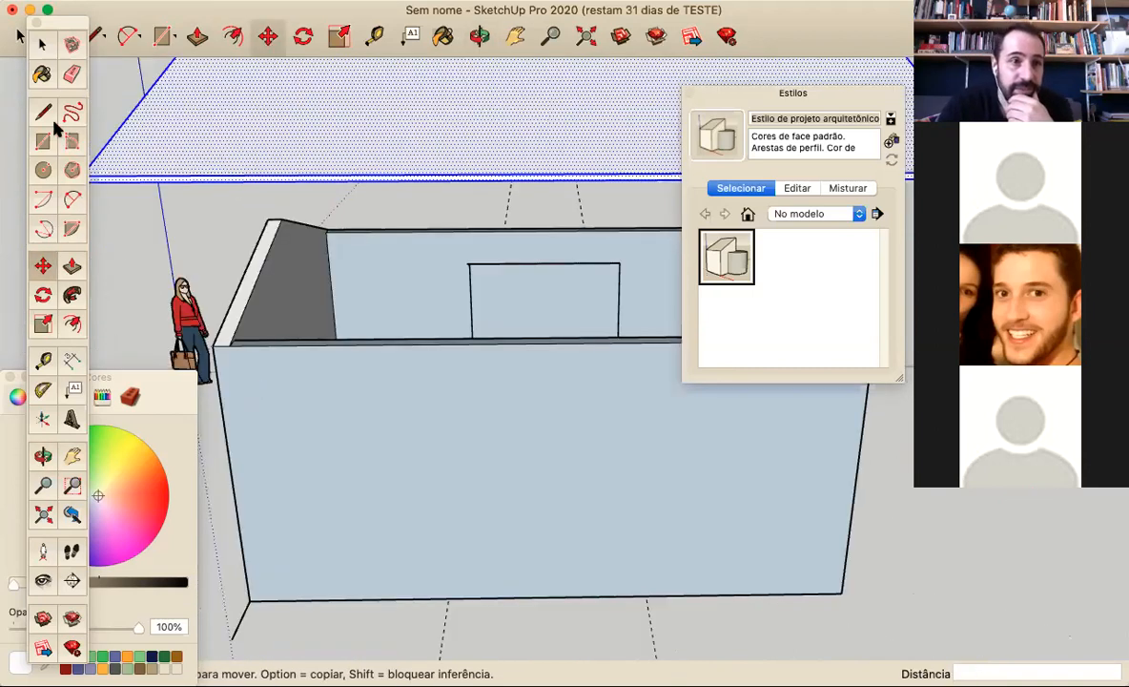
pyautogui.press('l')
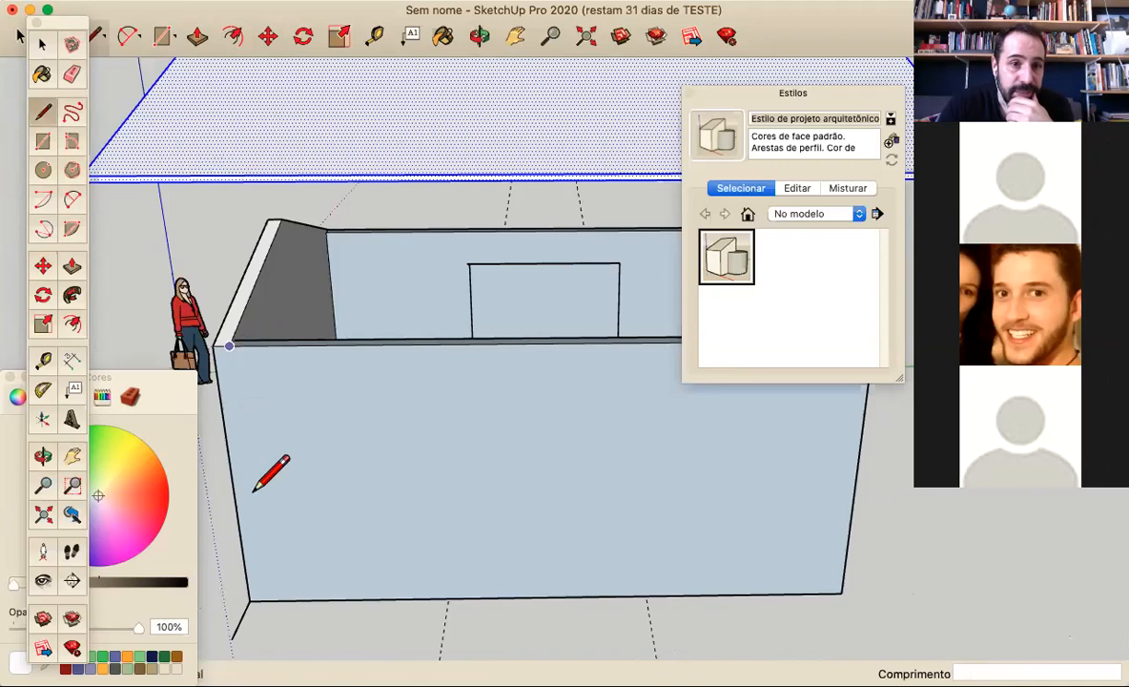
pyautogui.click(229, 345)
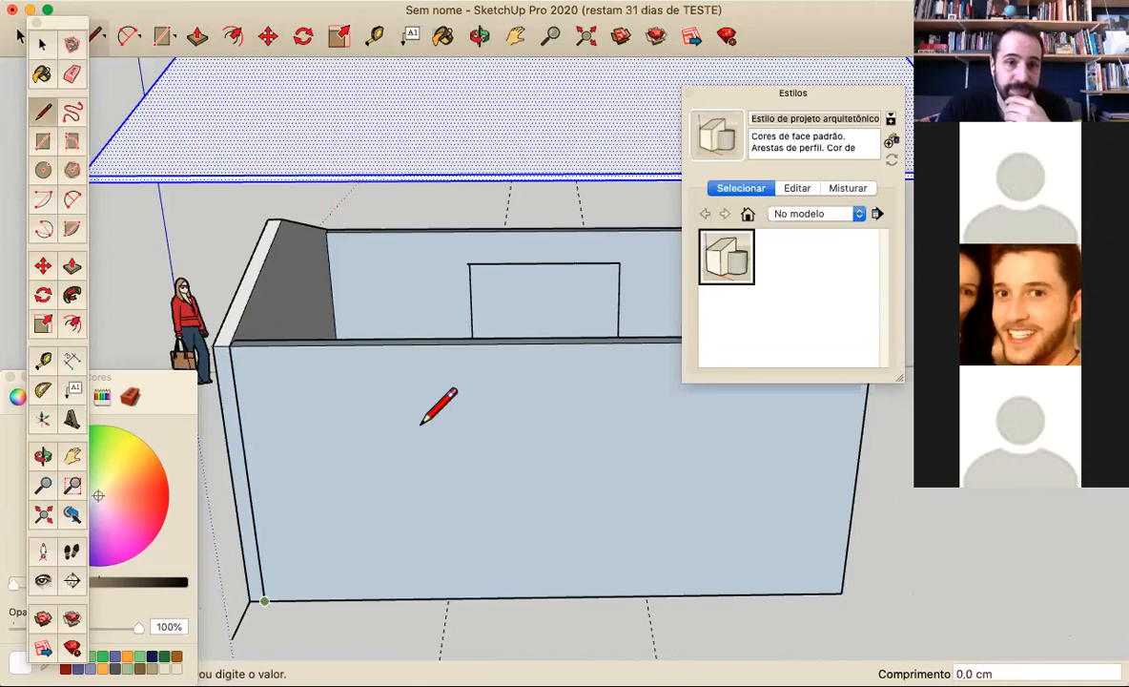
# Draw a 275 cm vertical line down the window wall, from the front gable wall's inner top corner to the base
pyautogui.moveTo(420, 420); pyautogui.dragTo(465, 460, button='middle')
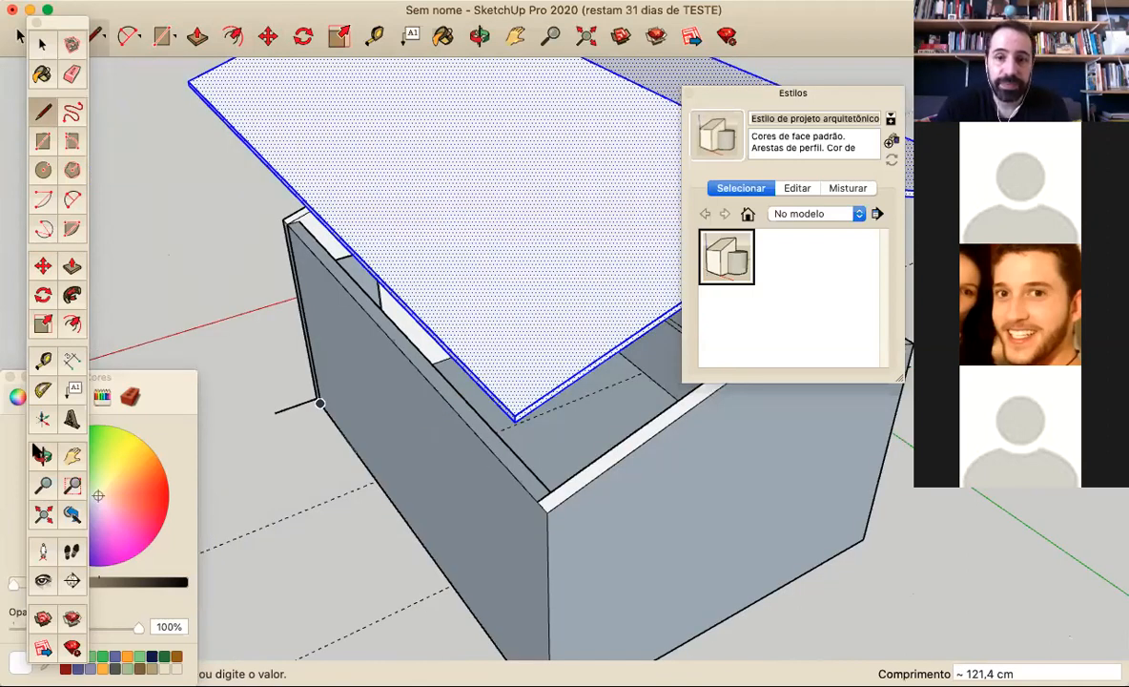
pyautogui.moveTo(616, 491); pyautogui.dragTo(647, 551, button='middle')
pyautogui.moveTo(315, 435); pyautogui.dragTo(348, 463, button='middle')
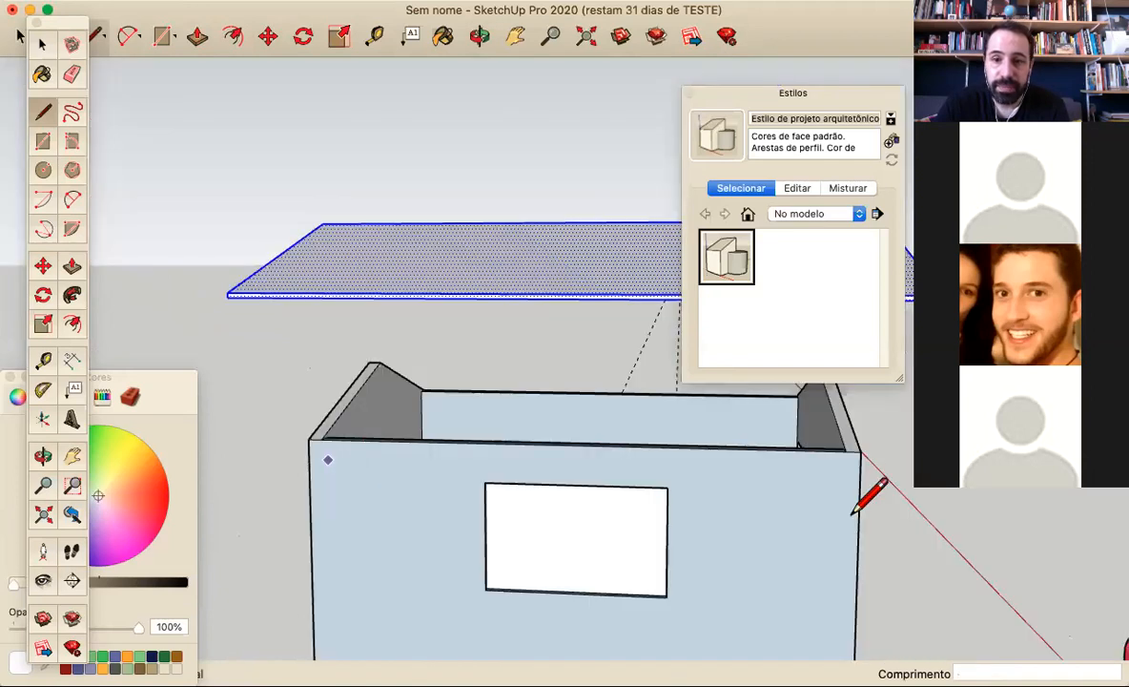
pyautogui.keyDown('shift'); pyautogui.moveTo(852, 515); pyautogui.dragTo(711, 420, button='middle'); pyautogui.keyUp('shift')
pyautogui.scroll(2, 710, 420)
pyautogui.click(711, 421)
pyautogui.scroll(-3, 720, 537)
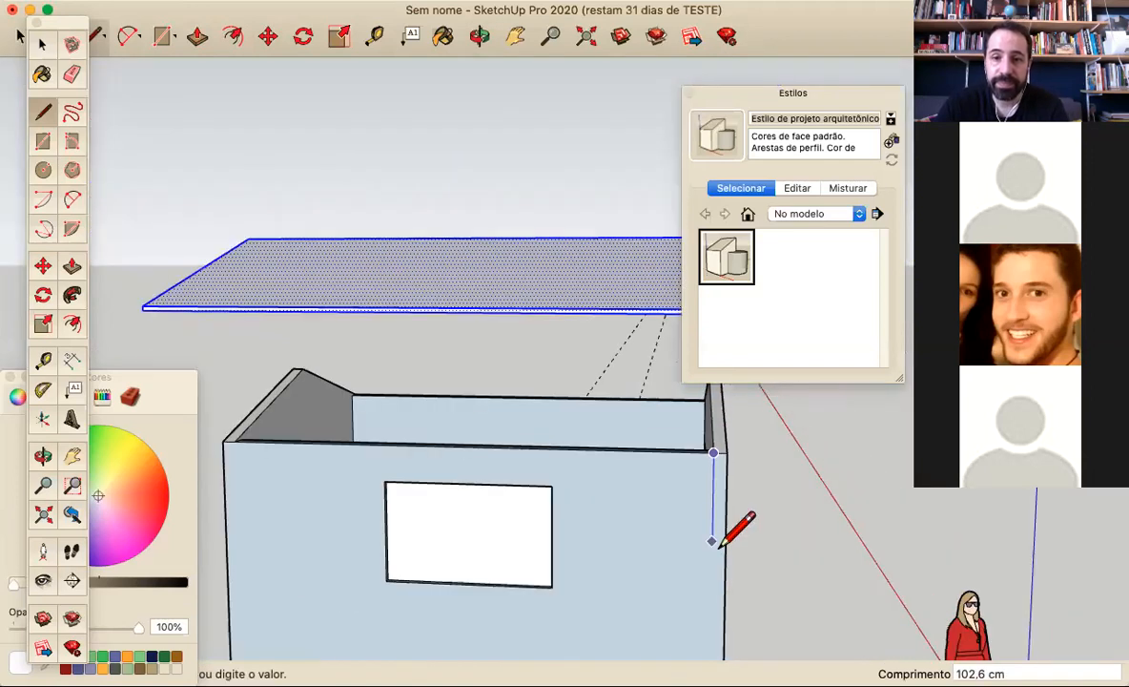
pyautogui.scroll(-3, 717, 553)
pyautogui.click(714, 620)
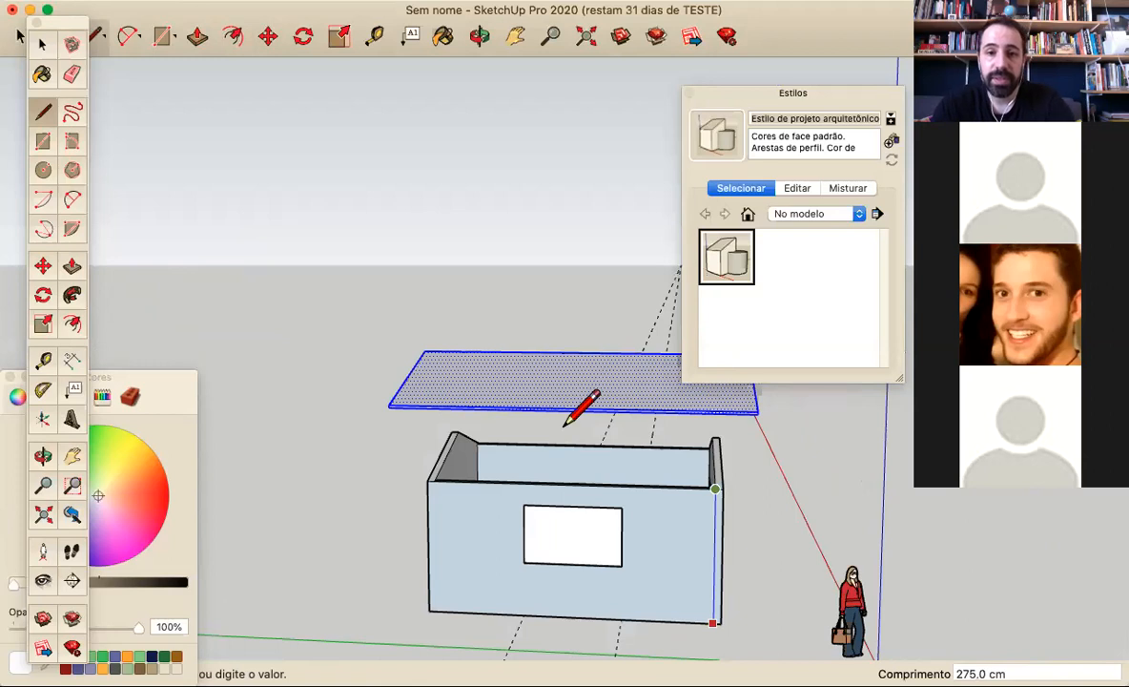
pyautogui.click(40, 43)
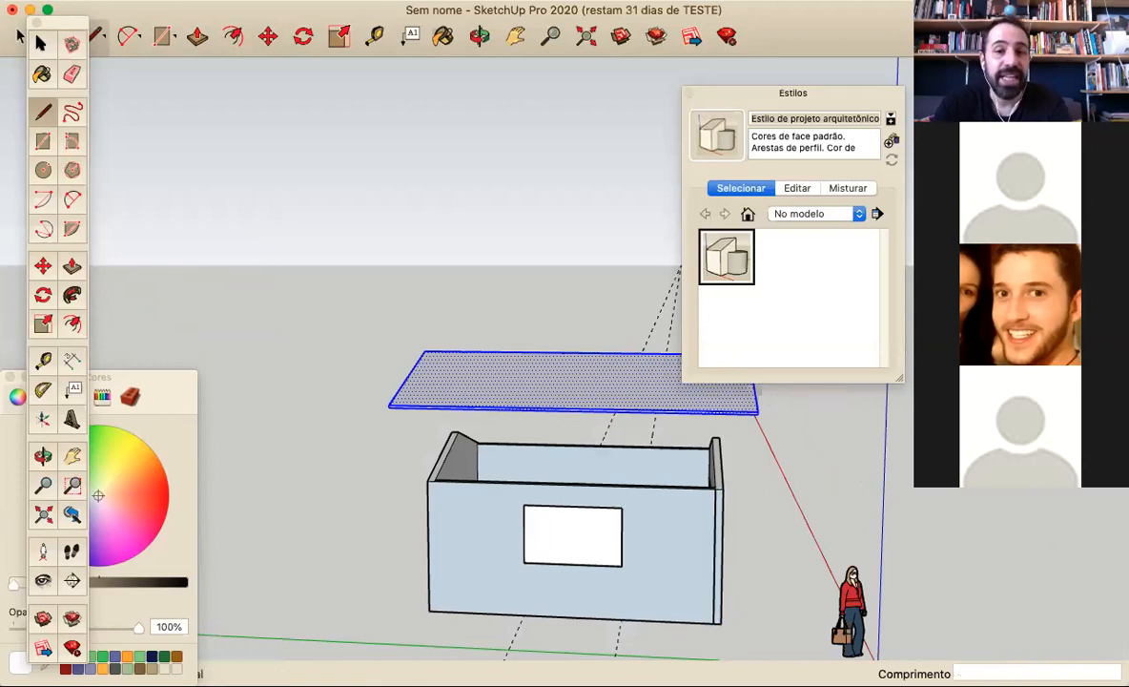
# Try to move the walls group away from the loose corner lines, along the length of the house
pyautogui.click(40, 43)
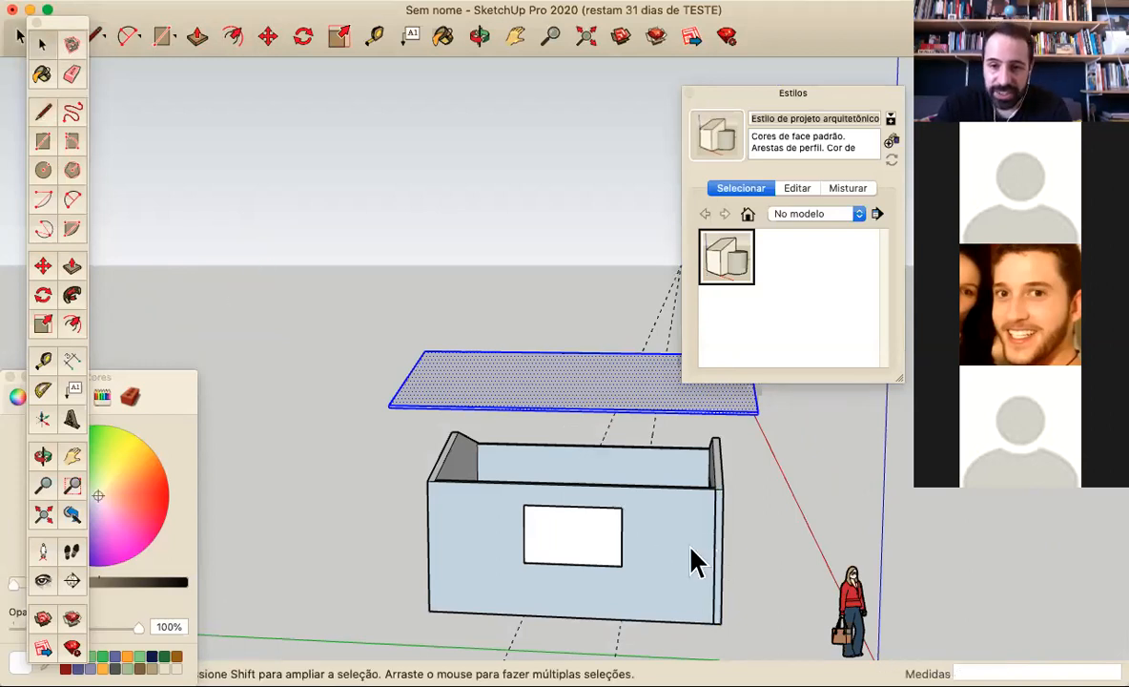
pyautogui.click(716, 551)
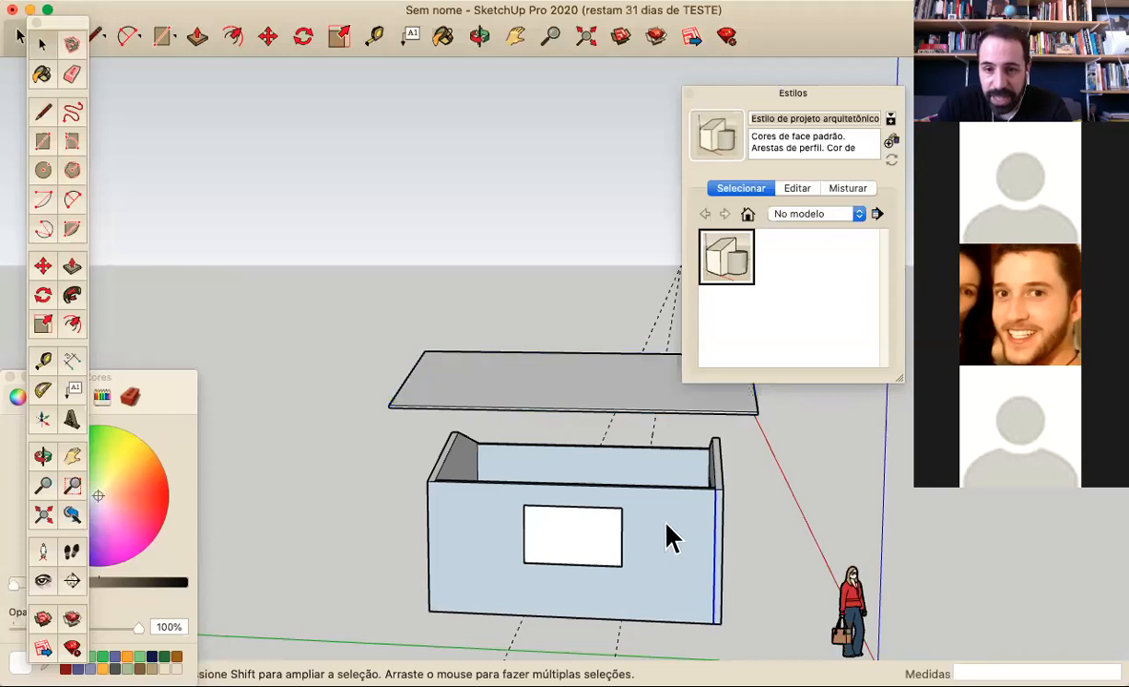
pyautogui.click(668, 529)
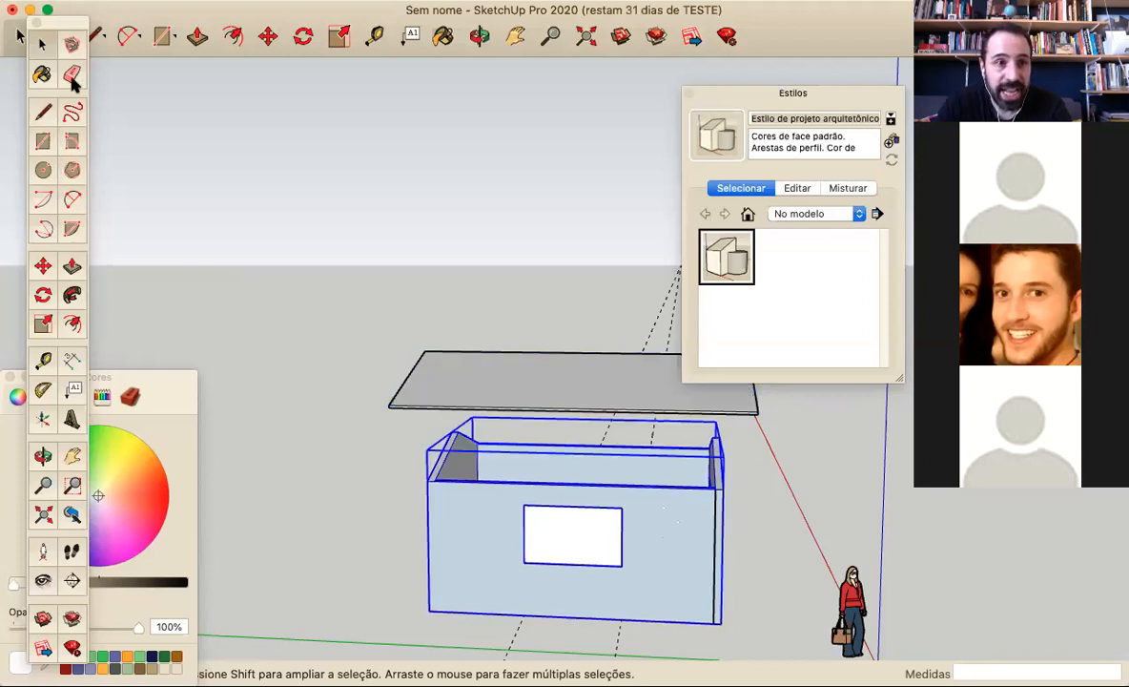
pyautogui.press('m')
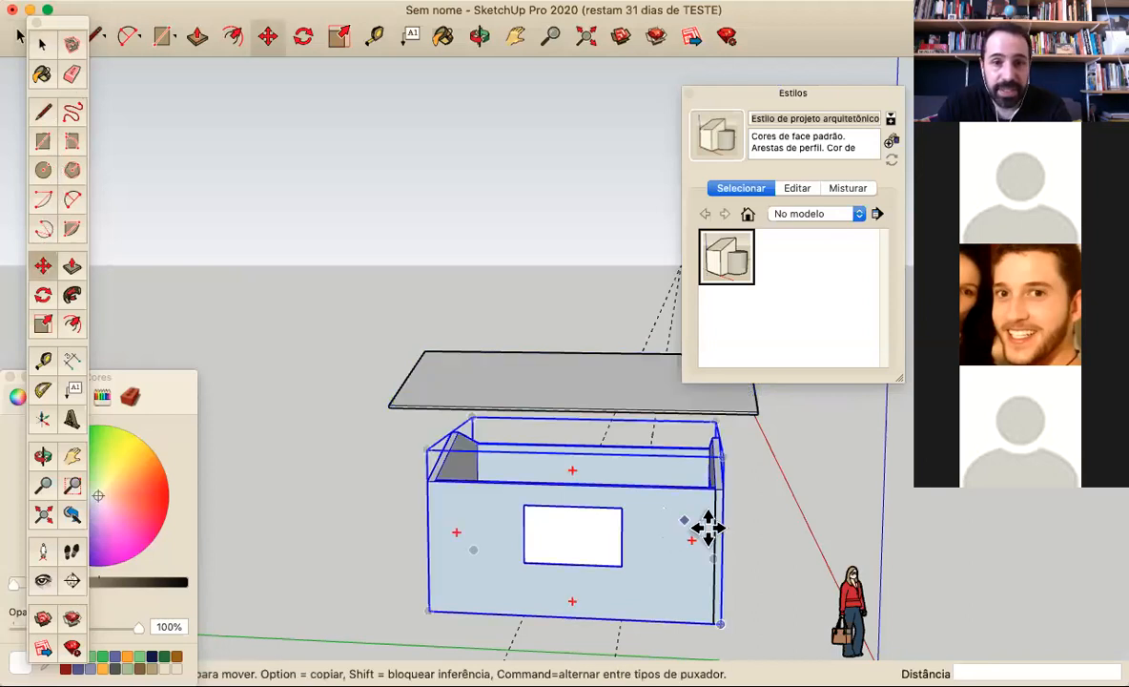
pyautogui.click(625, 530)
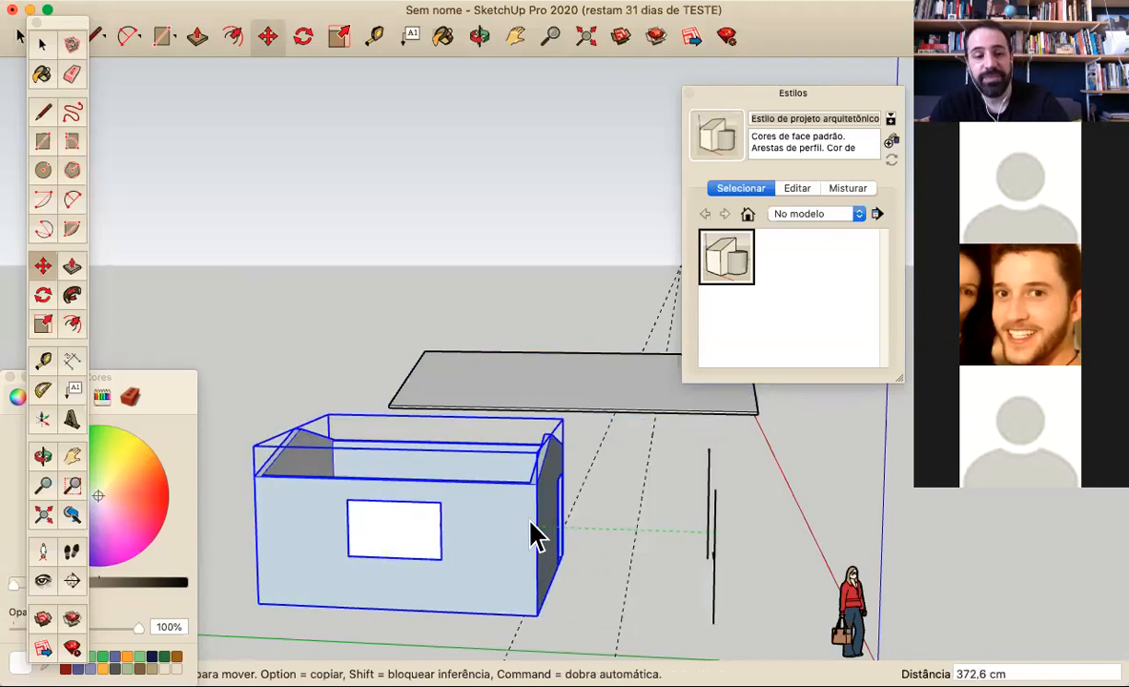
pyautogui.press('space')
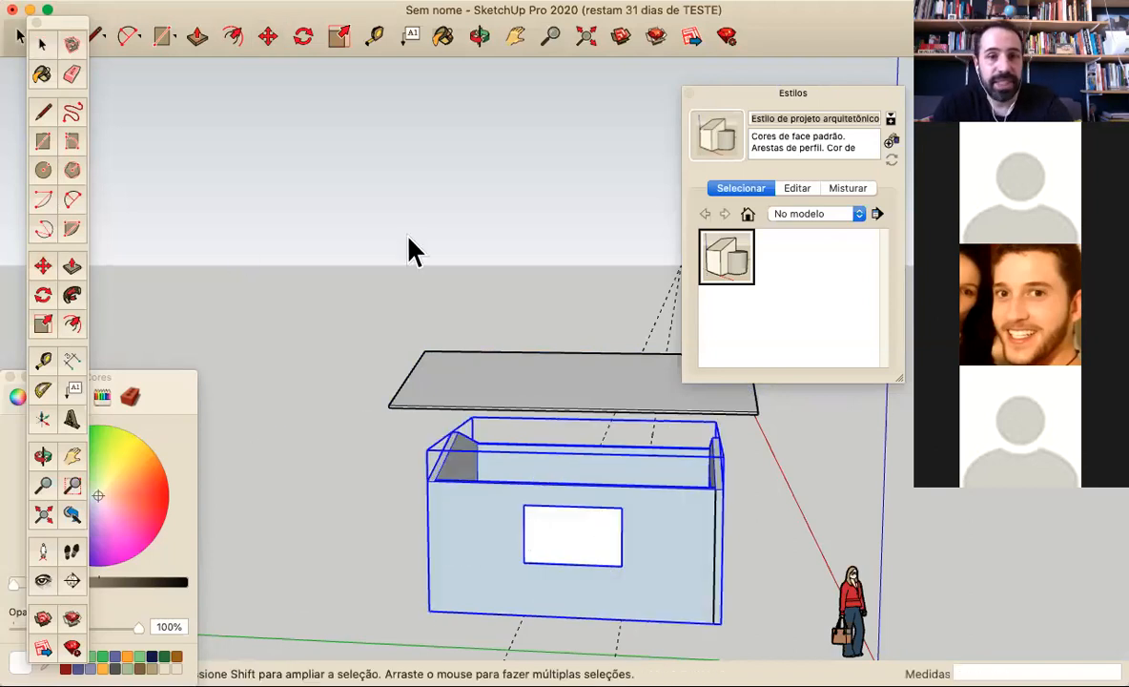
# Delete the two loose vertical lines drawn outside the walls group near the front gable wall
pyautogui.click(739, 455)
pyautogui.moveTo(681, 543); pyautogui.dragTo(740, 464)
pyautogui.moveTo(692, 431); pyautogui.dragTo(777, 651)
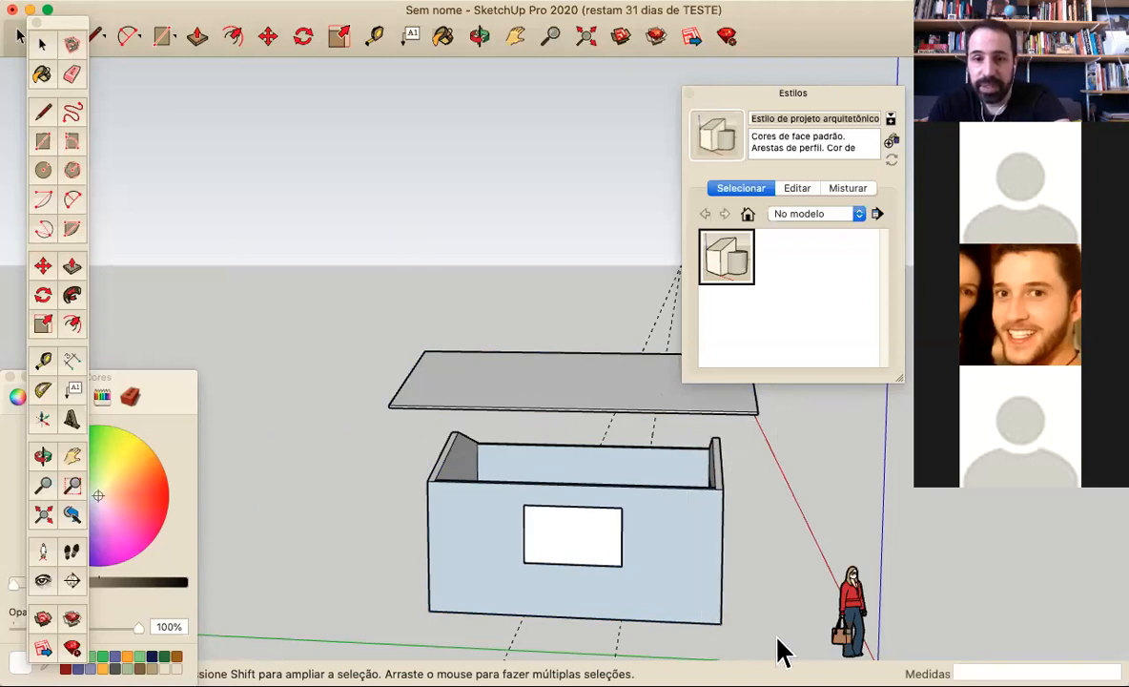
# Inside the walls group, draw vertical lines down both long walls from the front gable wall's inner top corners to the base
pyautogui.click(720, 574)
pyautogui.moveTo(788, 570); pyautogui.dragTo(660, 403, button='middle')
pyautogui.moveTo(672, 501); pyautogui.dragTo(774, 530, button='middle')
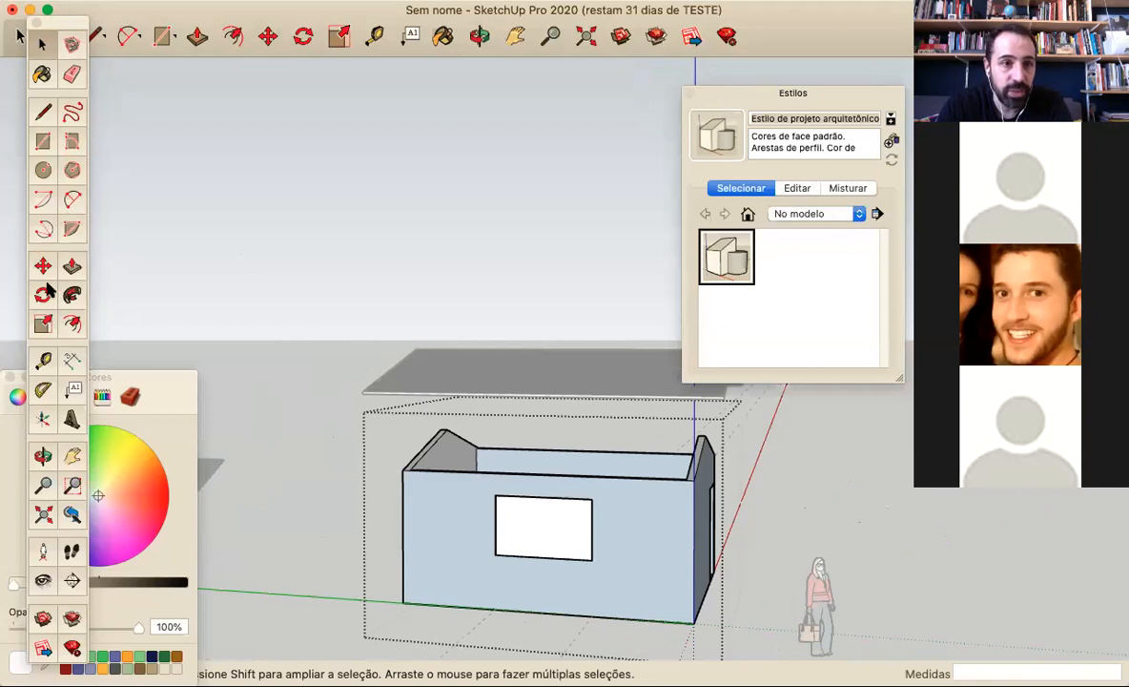
pyautogui.click(42, 110)
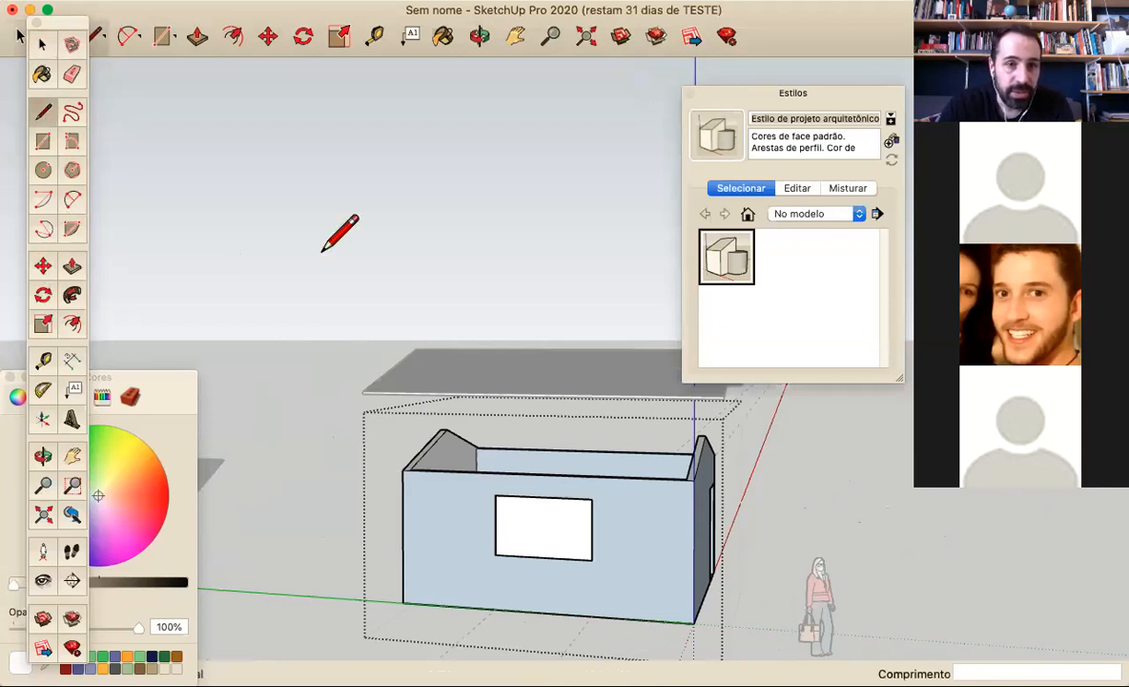
pyautogui.click(686, 479)
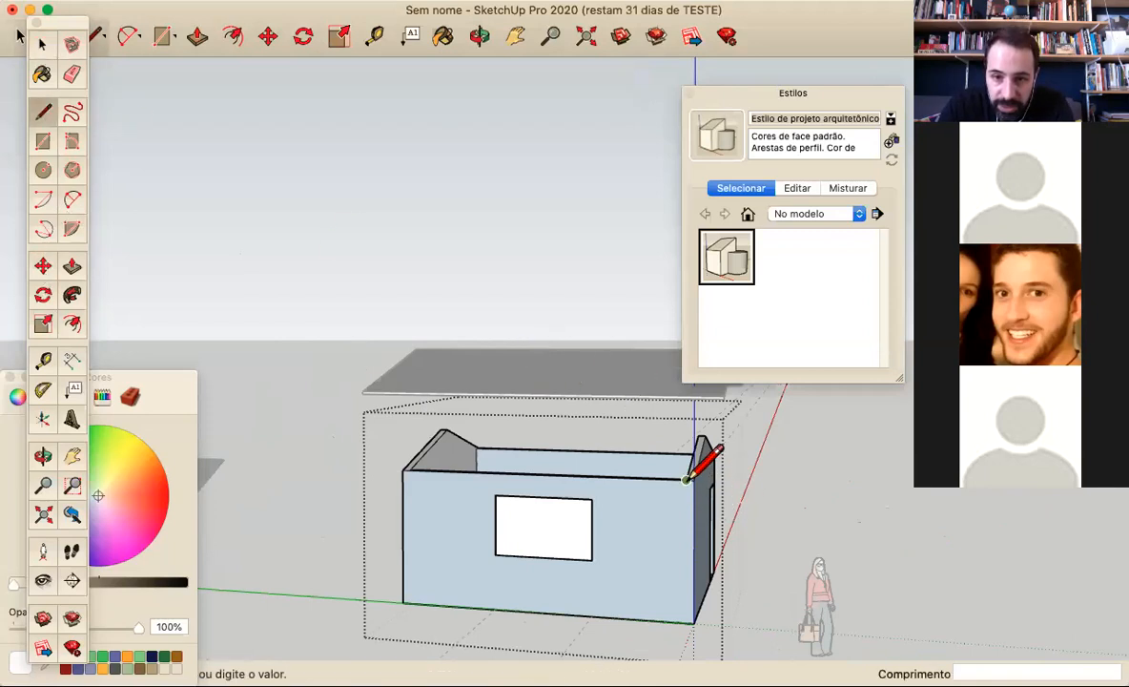
pyautogui.moveTo(789, 511)
pyautogui.mouseDown(button='middle')
pyautogui.moveTo(322, 461)
pyautogui.moveTo(620, 479)
pyautogui.moveTo(527, 400)
pyautogui.moveTo(514, 548)
pyautogui.moveTo(512, 494)
pyautogui.mouseUp(button='middle')
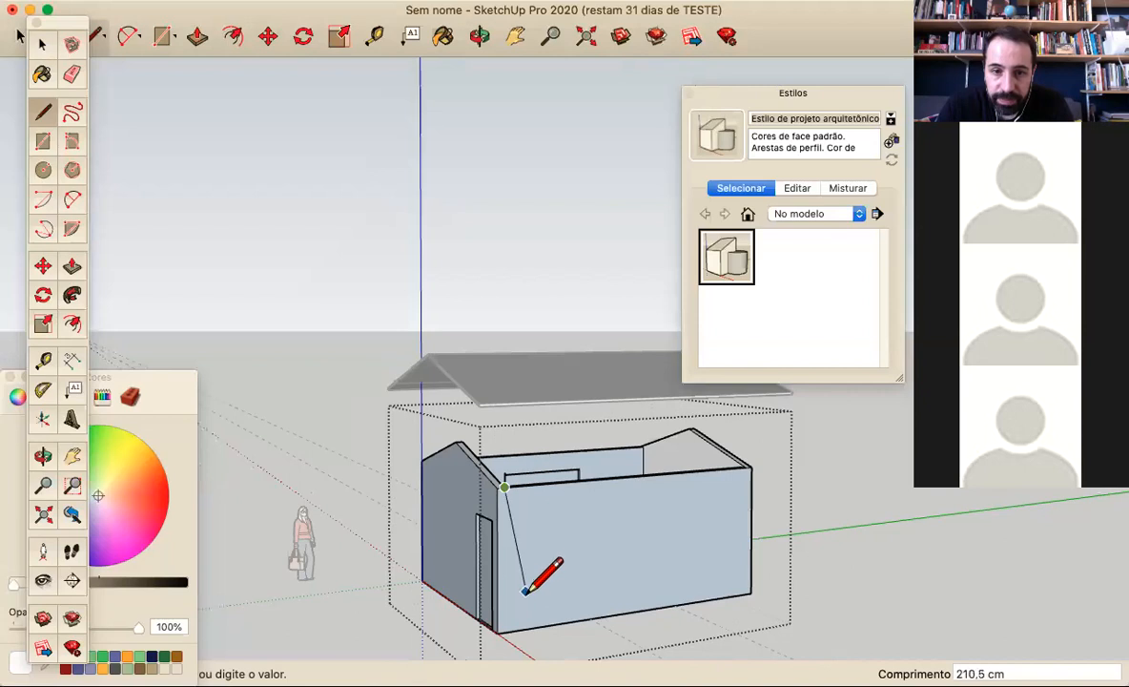
pyautogui.press('o')
pyautogui.moveTo(564, 587); pyautogui.dragTo(416, 570)
pyautogui.moveTo(415, 570); pyautogui.dragTo(431, 583, button='middle')
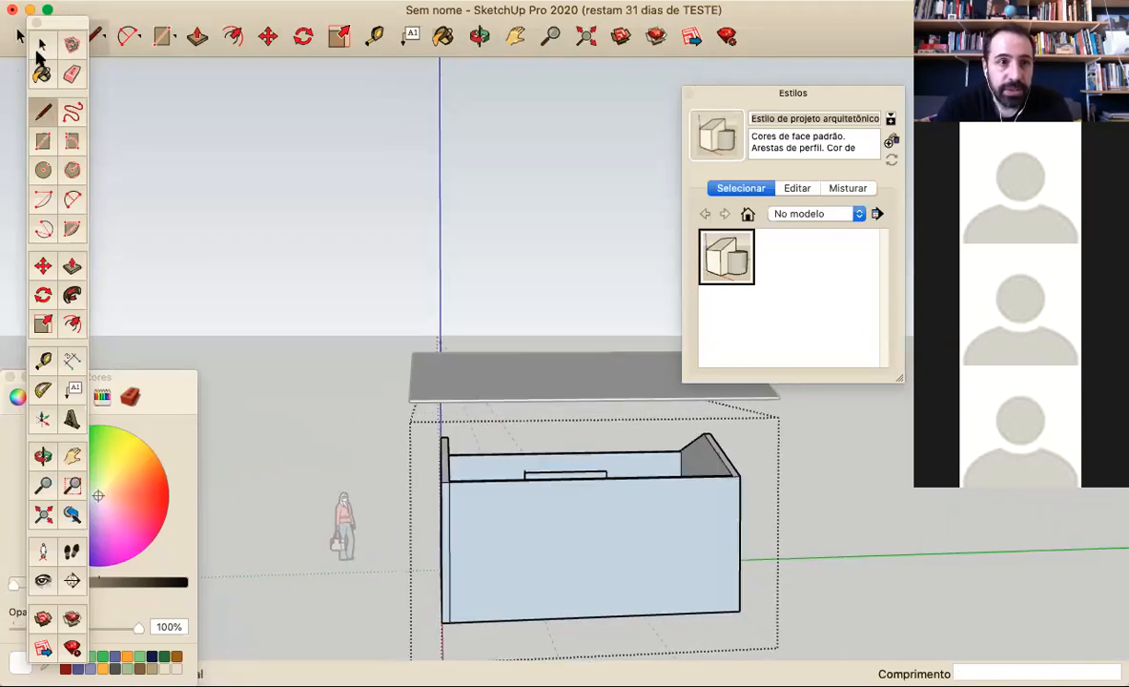
# Group the front gable wall with the door and move it outward, away from the long walls
pyautogui.press('space')
pyautogui.click(445, 496)
pyautogui.rightClick(450, 591)
pyautogui.click(477, 580)
pyautogui.click(42, 266)
pyautogui.click(446, 624)
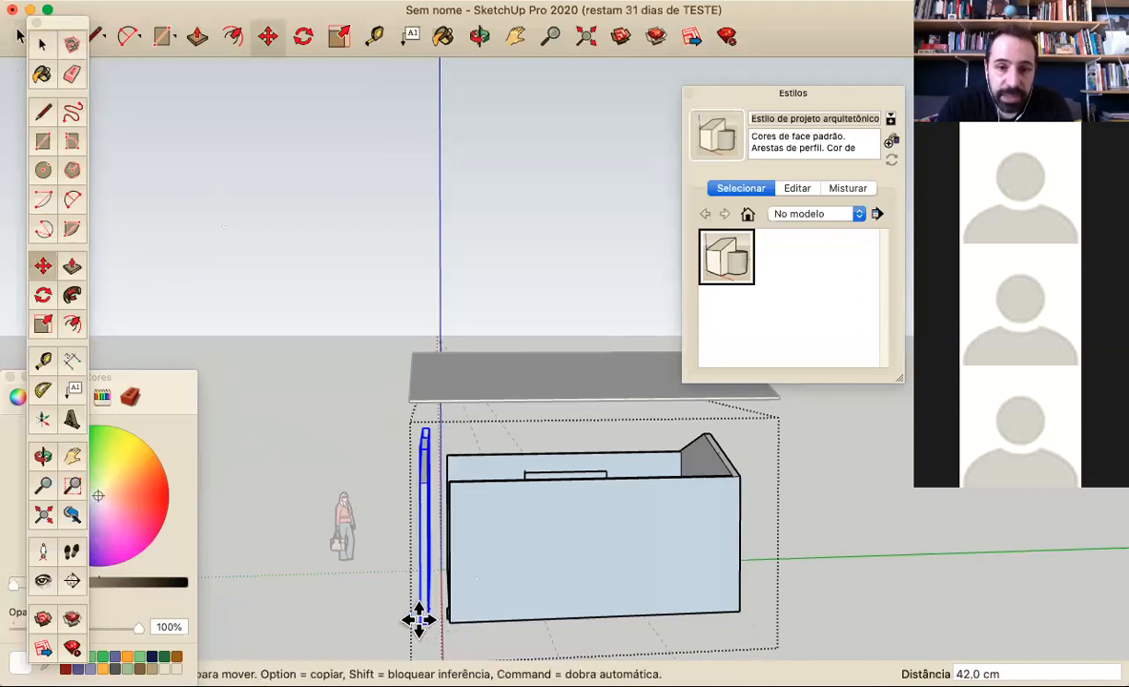
pyautogui.click(362, 633)
# Move the front gable wall about 106 cm back toward the long walls, leaving a gap between them
pyautogui.moveTo(402, 600); pyautogui.dragTo(505, 569, button='middle')
pyautogui.press('m')
pyautogui.moveTo(604, 571); pyautogui.dragTo(408, 510, button='middle')
pyautogui.scroll(2, 408, 510)
pyautogui.moveTo(470, 527); pyautogui.dragTo(386, 554, button='middle')
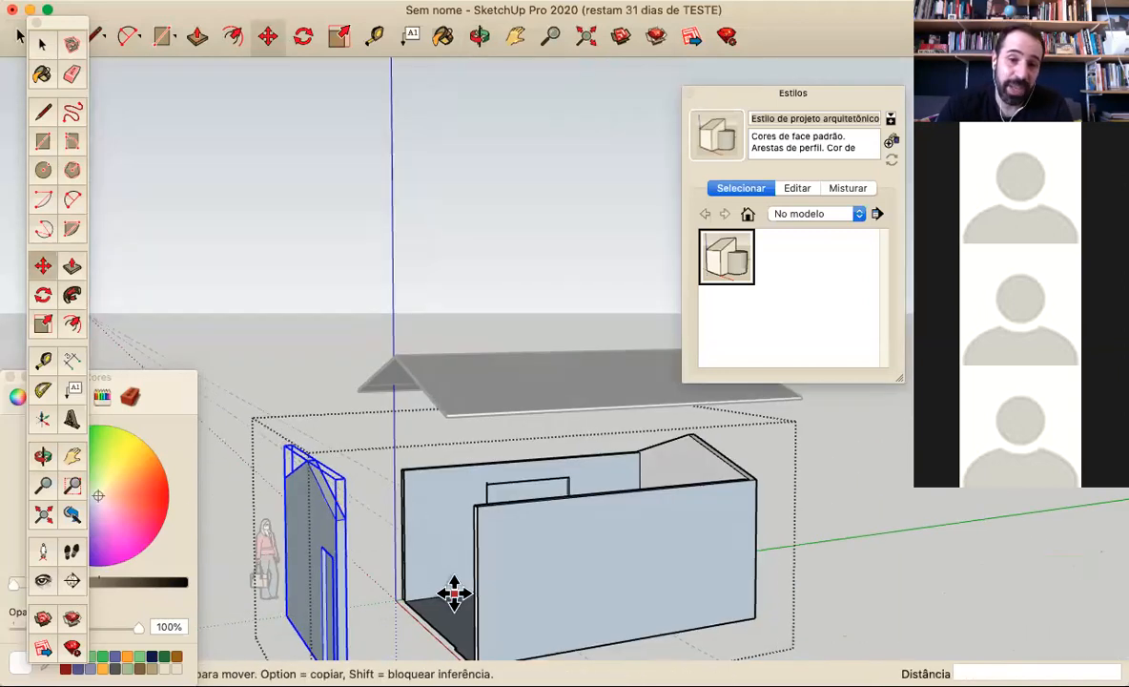
pyautogui.scroll(-2, 345, 586)
pyautogui.scroll(-3, 541, 547)
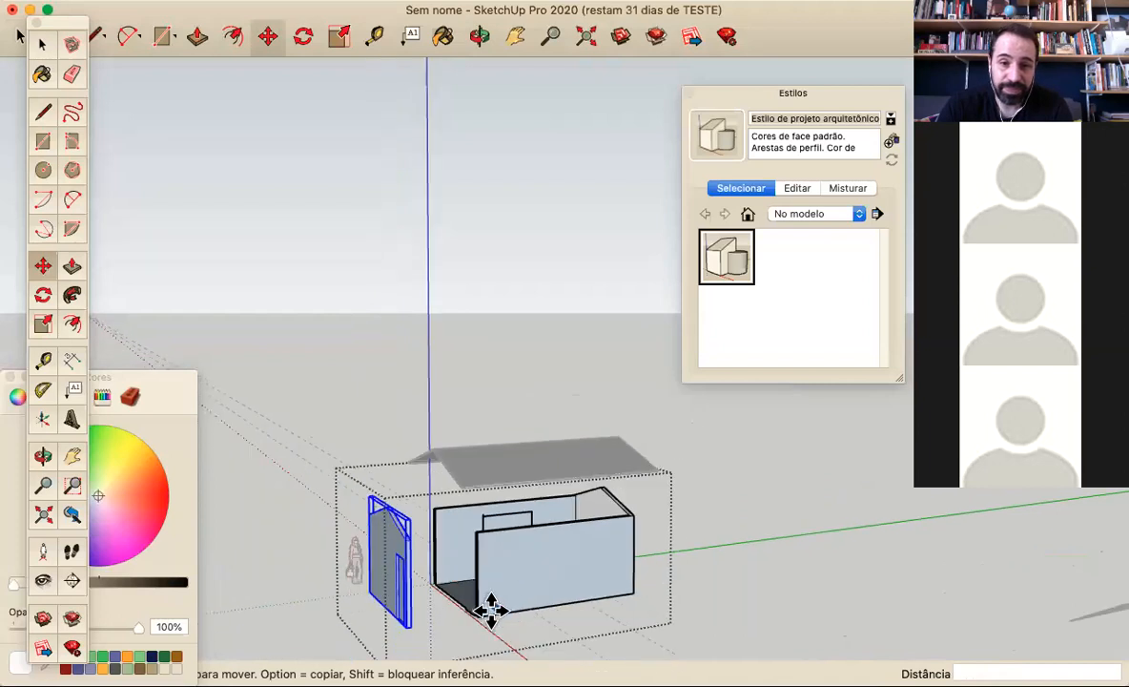
pyautogui.scroll(4, 491, 608)
pyautogui.click(362, 638)
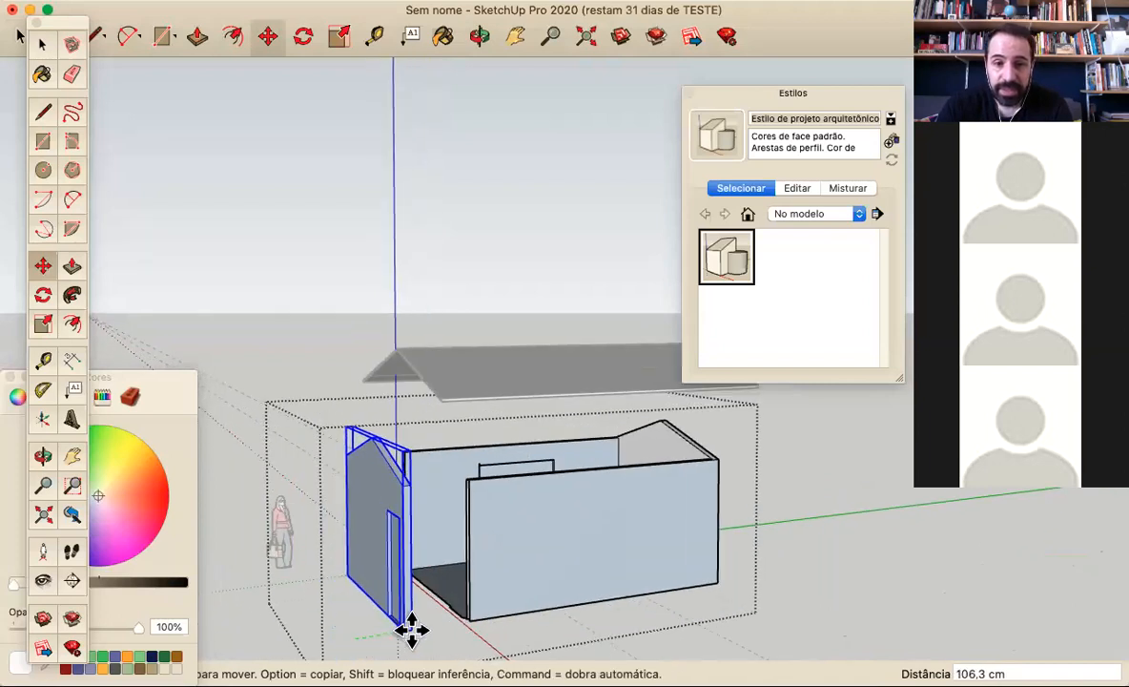
pyautogui.click(408, 630)
# Draw a vertical line down the long wall opposite the window, from the rear gable wall's inner top corner to the base
pyautogui.scroll(-2, 563, 582)
pyautogui.moveTo(578, 575); pyautogui.dragTo(165, 592, button='middle')
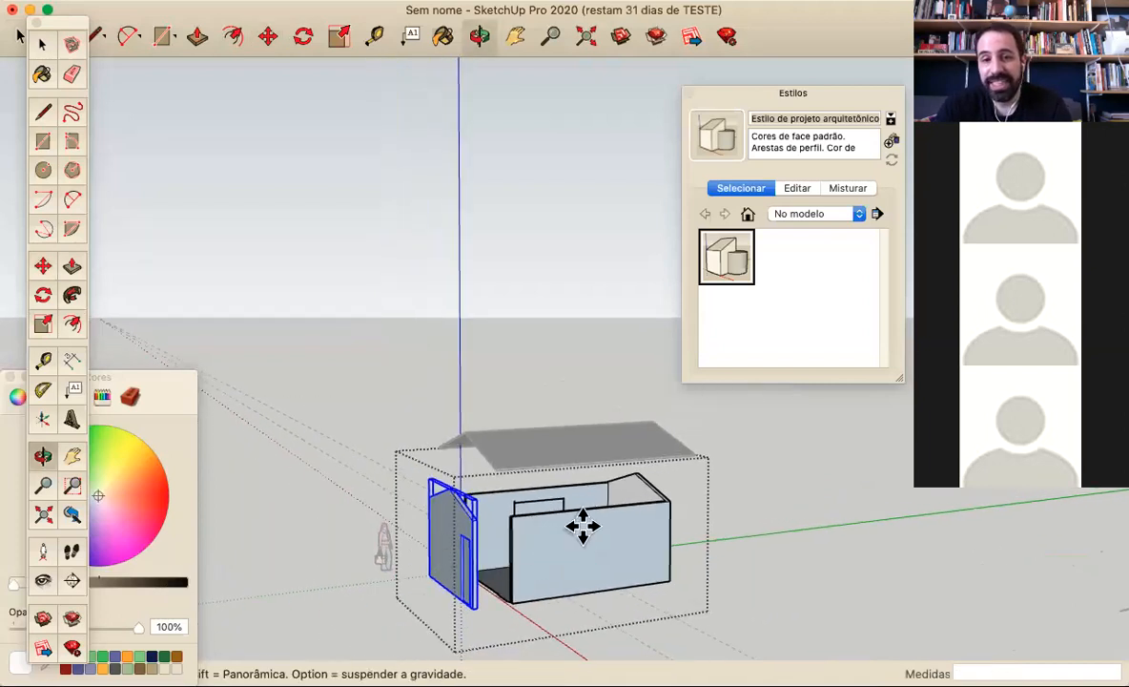
pyautogui.scroll(1, 599, 552)
pyautogui.scroll(4, 599, 552)
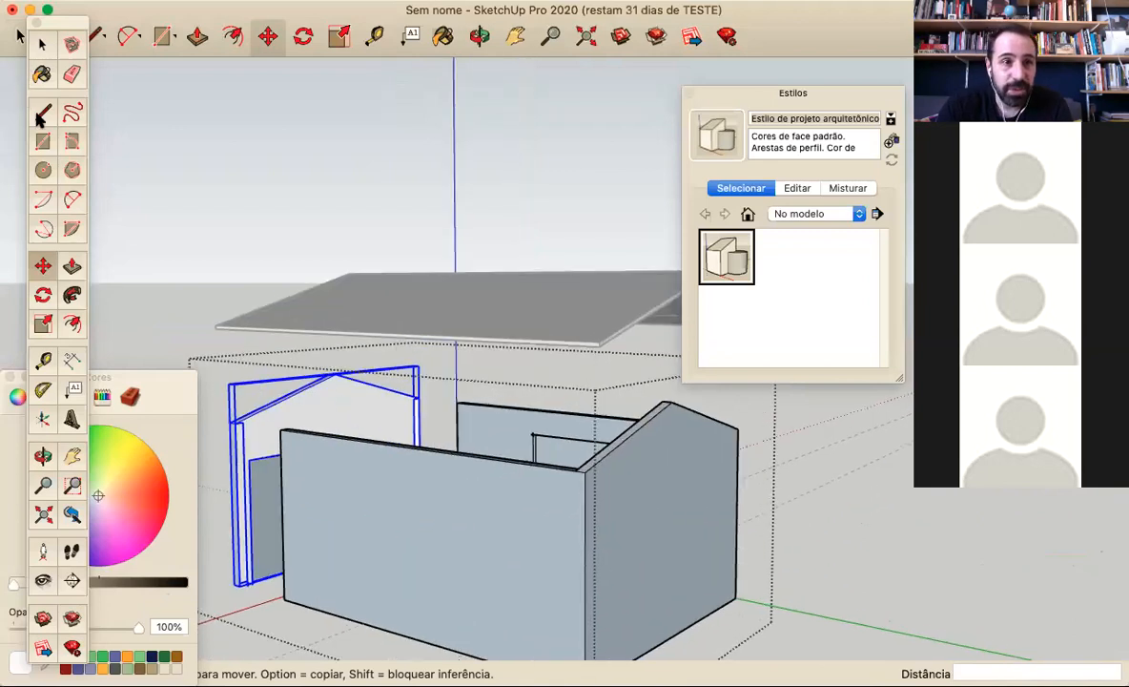
pyautogui.click(42, 112)
pyautogui.click(575, 469)
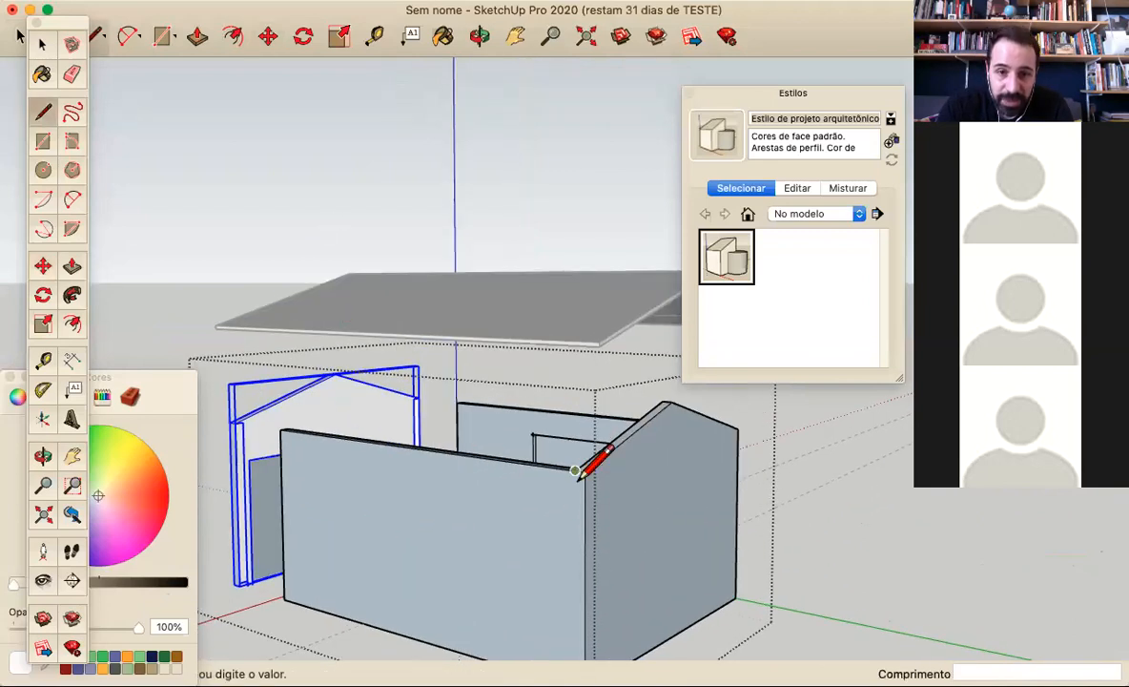
pyautogui.moveTo(565, 545); pyautogui.dragTo(572, 587, button='middle')
pyautogui.click(575, 609)
# Draw a 275 cm vertical line down the window wall, from the rear gable wall's inner top corner to the base
pyautogui.moveTo(753, 492)
pyautogui.mouseDown(button='middle')
pyautogui.moveTo(512, 595)
pyautogui.moveTo(585, 479)
pyautogui.moveTo(230, 486)
pyautogui.mouseUp(button='middle')
pyautogui.moveTo(376, 428); pyautogui.dragTo(373, 432, button='middle')
pyautogui.click(382, 440)
pyautogui.click(400, 608)
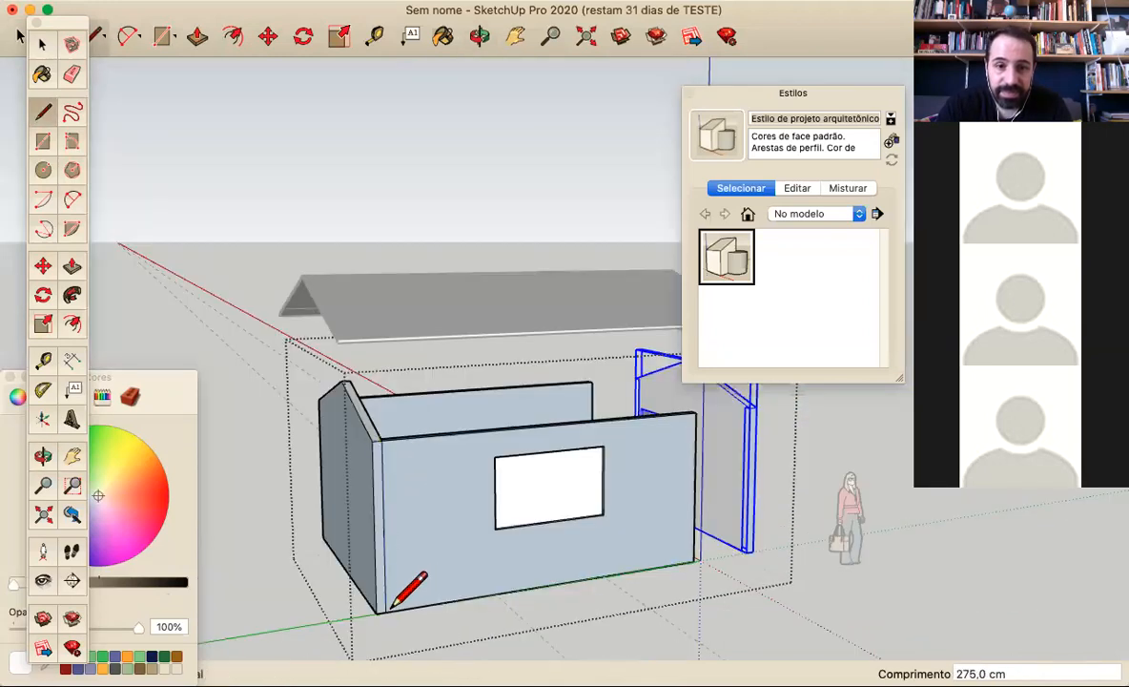
# Group the rear gable wall and move it about 153.7 cm outward, away from the long walls
pyautogui.scroll(-3, 456, 496)
pyautogui.click(41, 46)
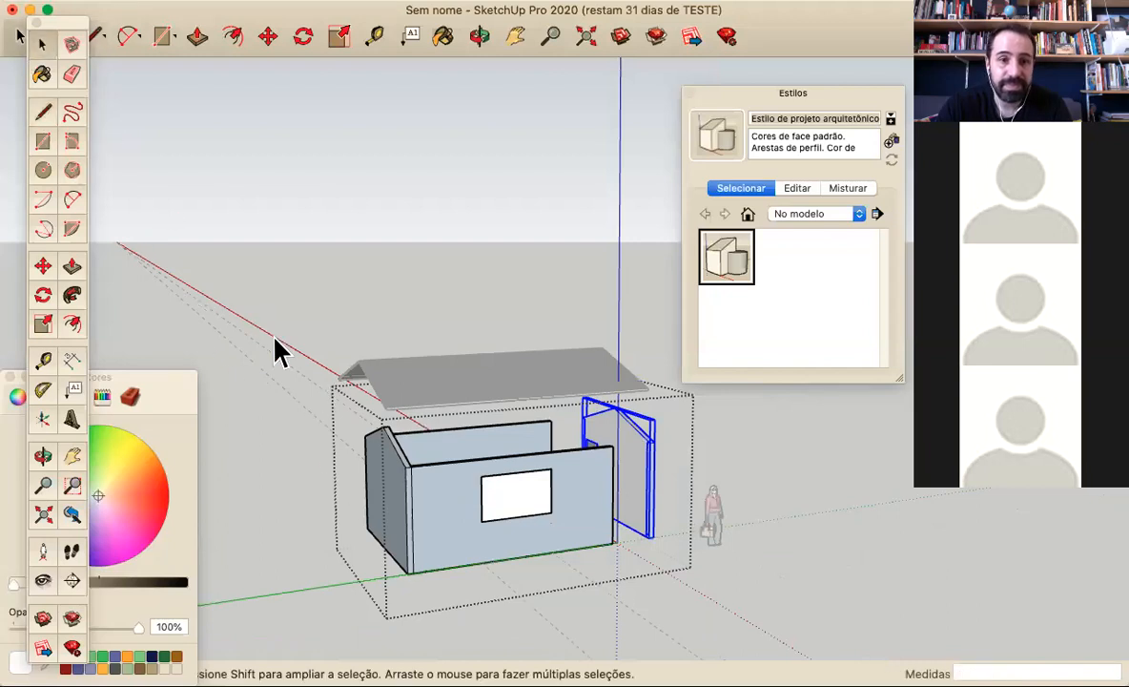
pyautogui.moveTo(340, 422); pyautogui.dragTo(417, 593)
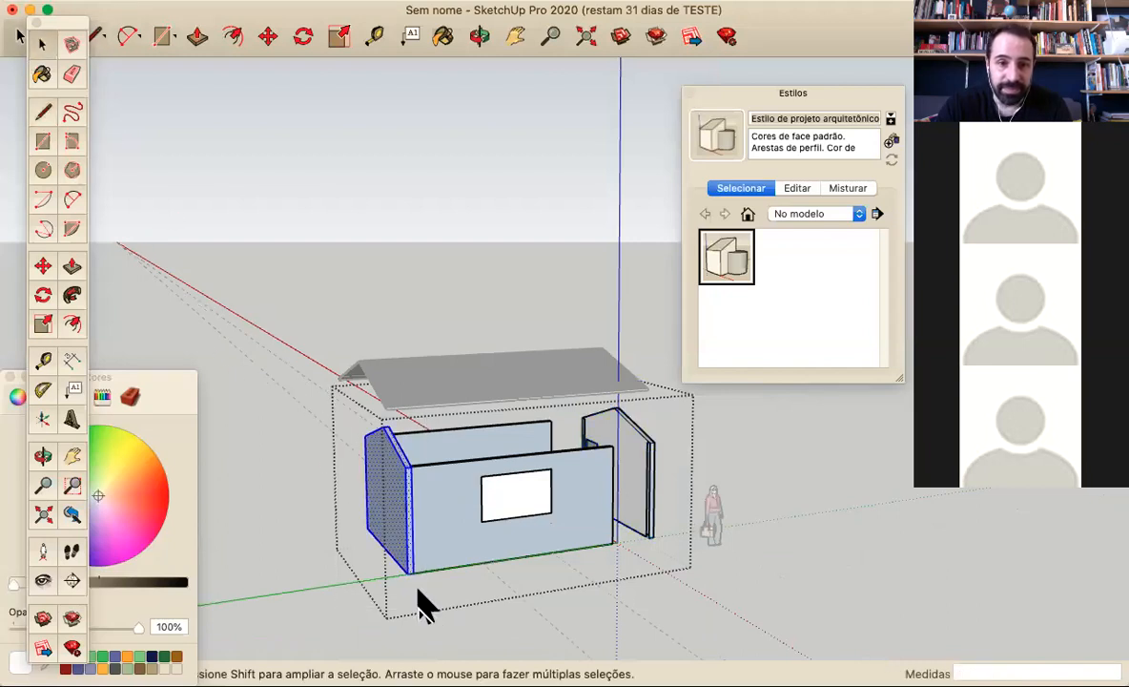
pyautogui.rightClick(398, 520)
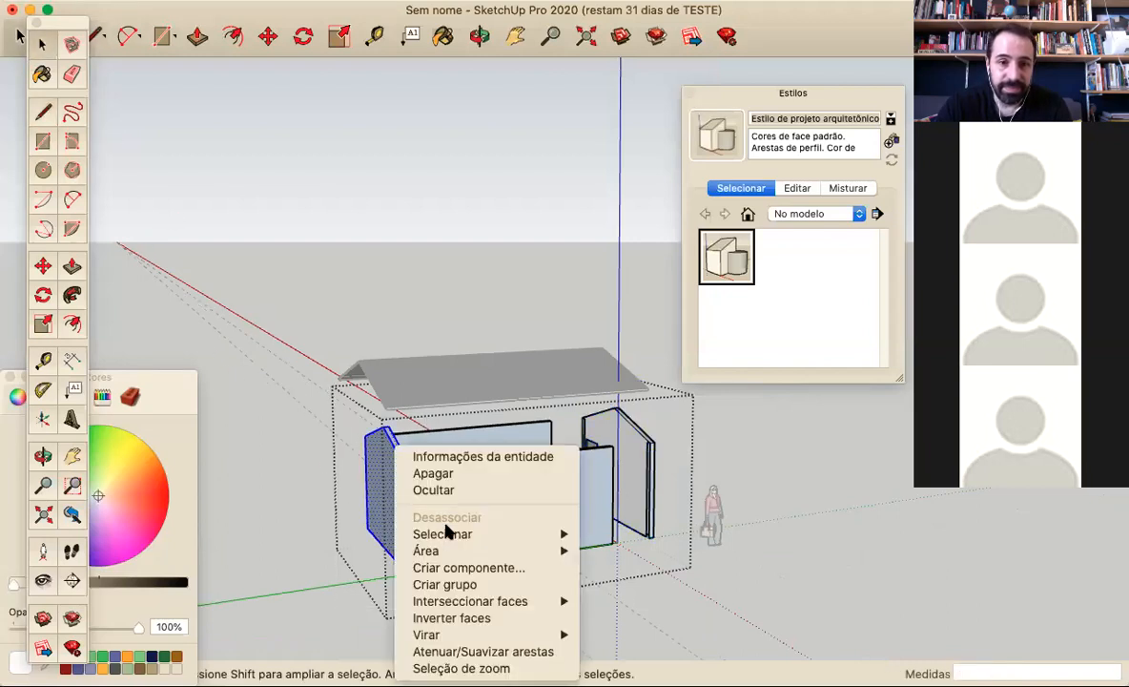
pyautogui.click(464, 584)
pyautogui.click(42, 263)
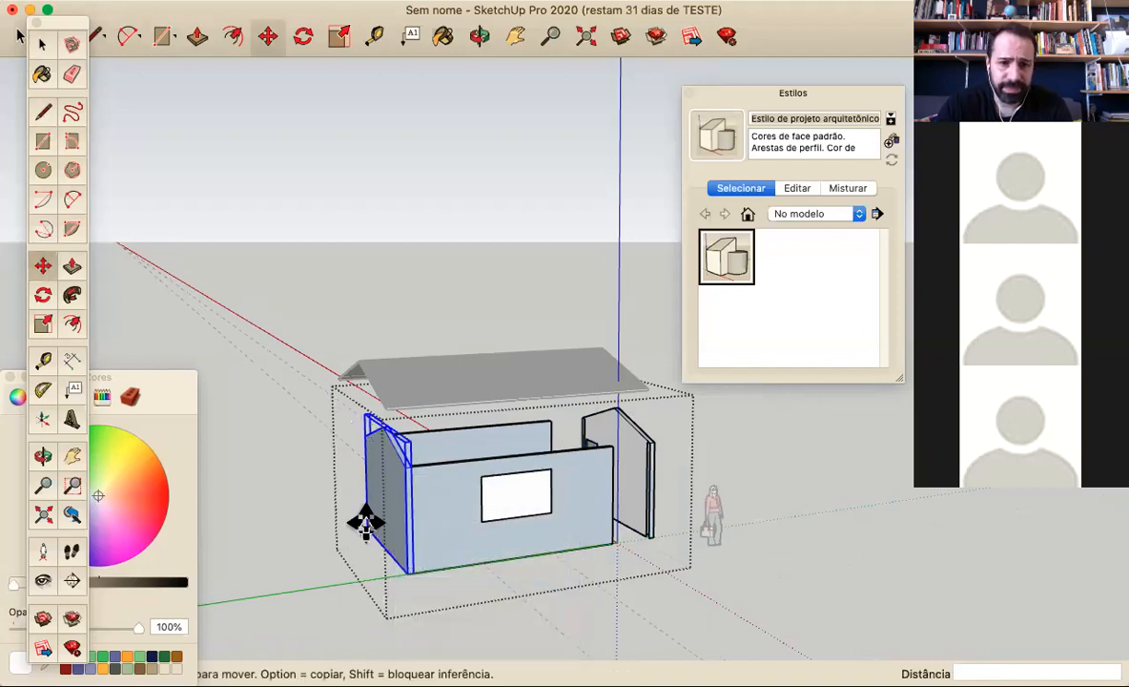
pyautogui.click(410, 572)
pyautogui.click(353, 588)
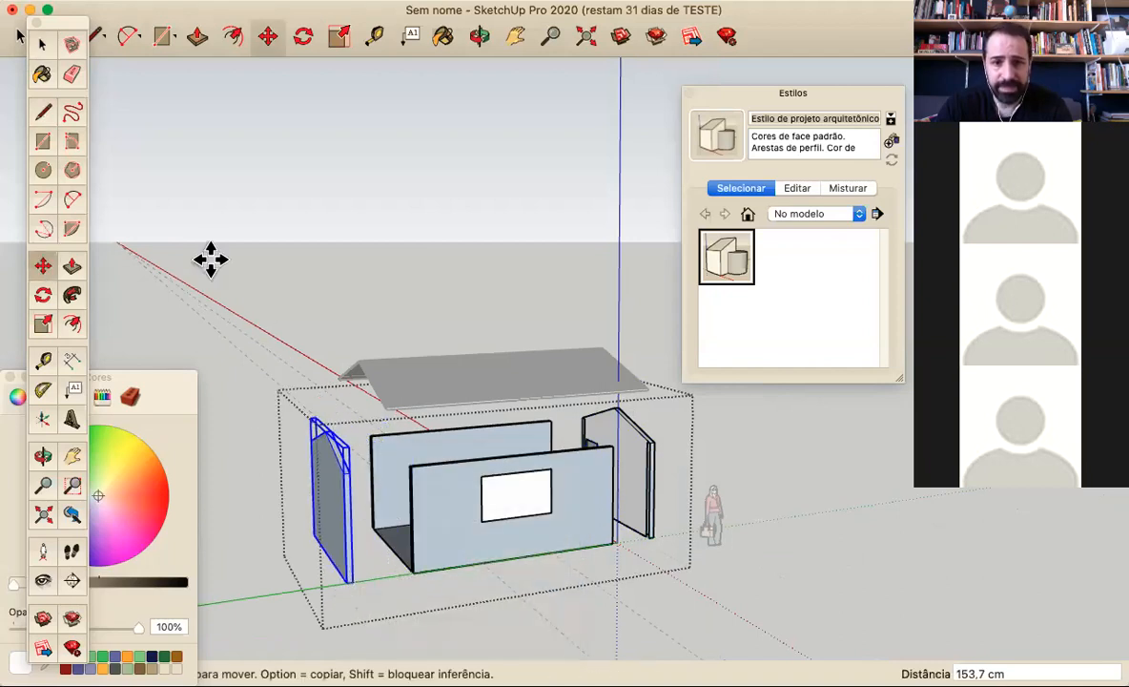
# Close the walls group and examine the separated walls and raised roof from several sides
pyautogui.moveTo(293, 325); pyautogui.dragTo(473, 458, button='middle')
pyautogui.moveTo(46, 96); pyautogui.dragTo(46, 76, button='middle')
pyautogui.moveTo(349, 455); pyautogui.dragTo(95, 234, button='middle')
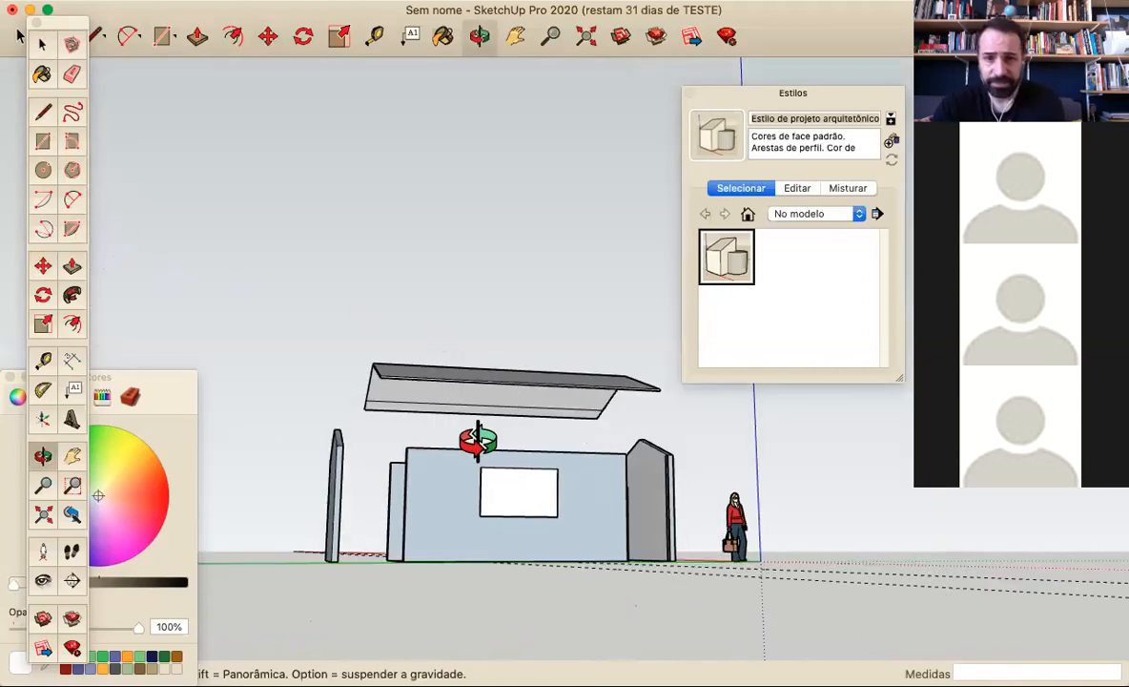
pyautogui.moveTo(565, 458); pyautogui.dragTo(407, 577, button='middle')
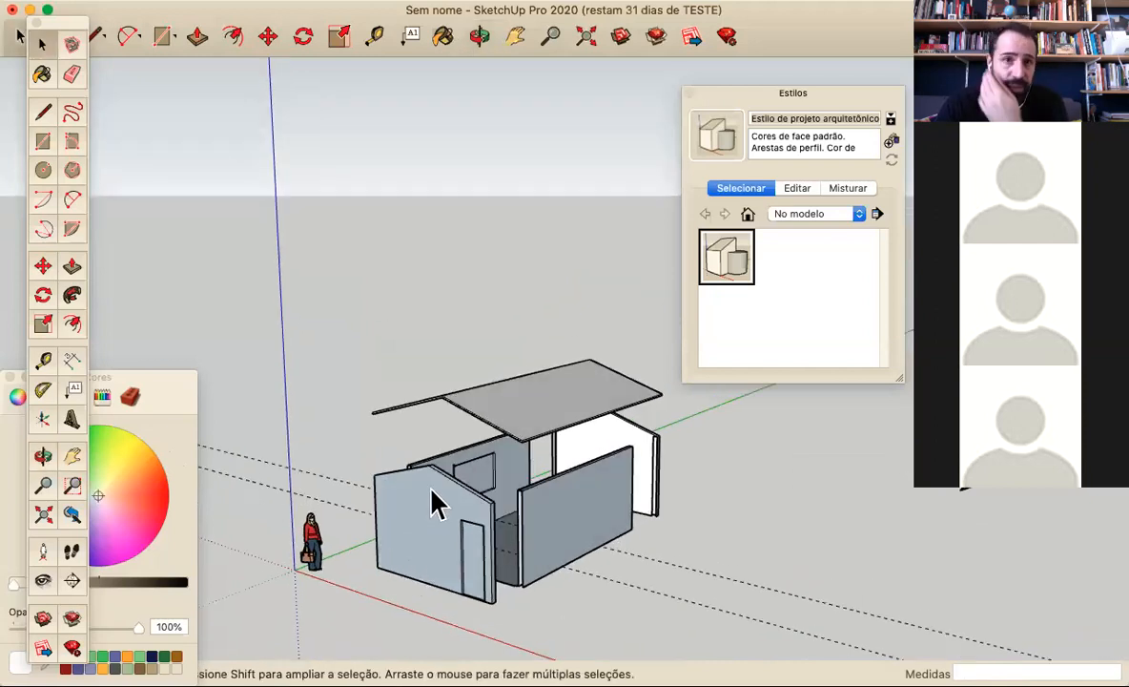
pyautogui.moveTo(451, 520); pyautogui.dragTo(391, 448, button='middle')
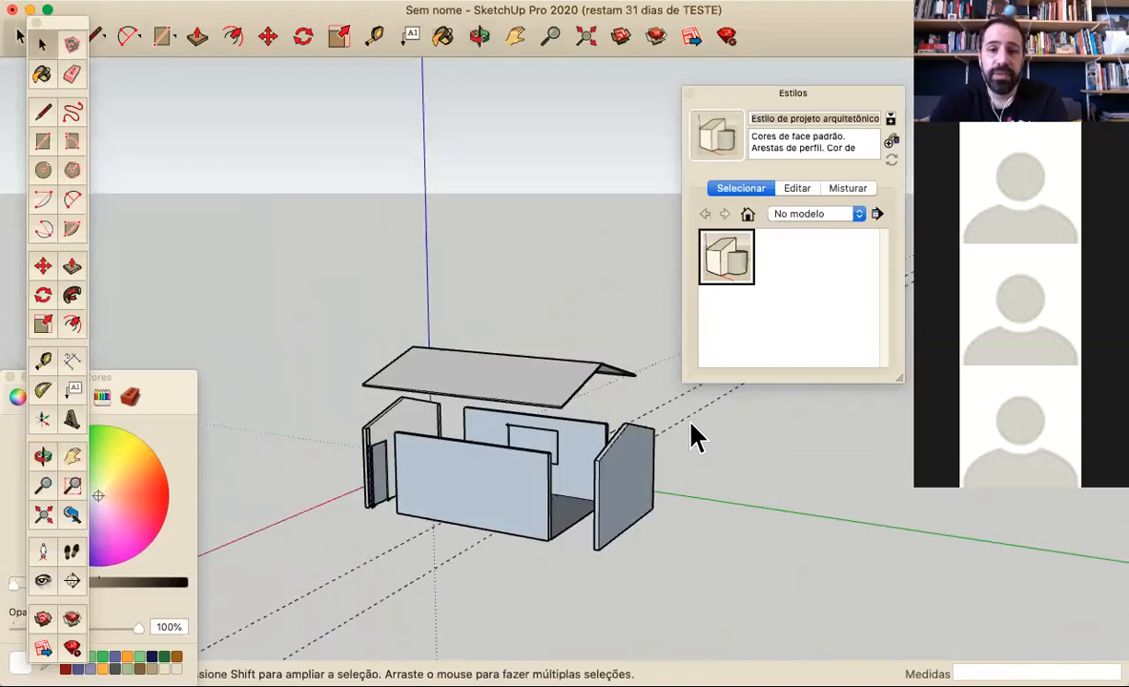
# Undo the separation of both gable walls from the long walls
pyautogui.press('super+z')
pyautogui.press('super+z')
pyautogui.press('super+z')
pyautogui.press('super+z')
pyautogui.press('super+z')
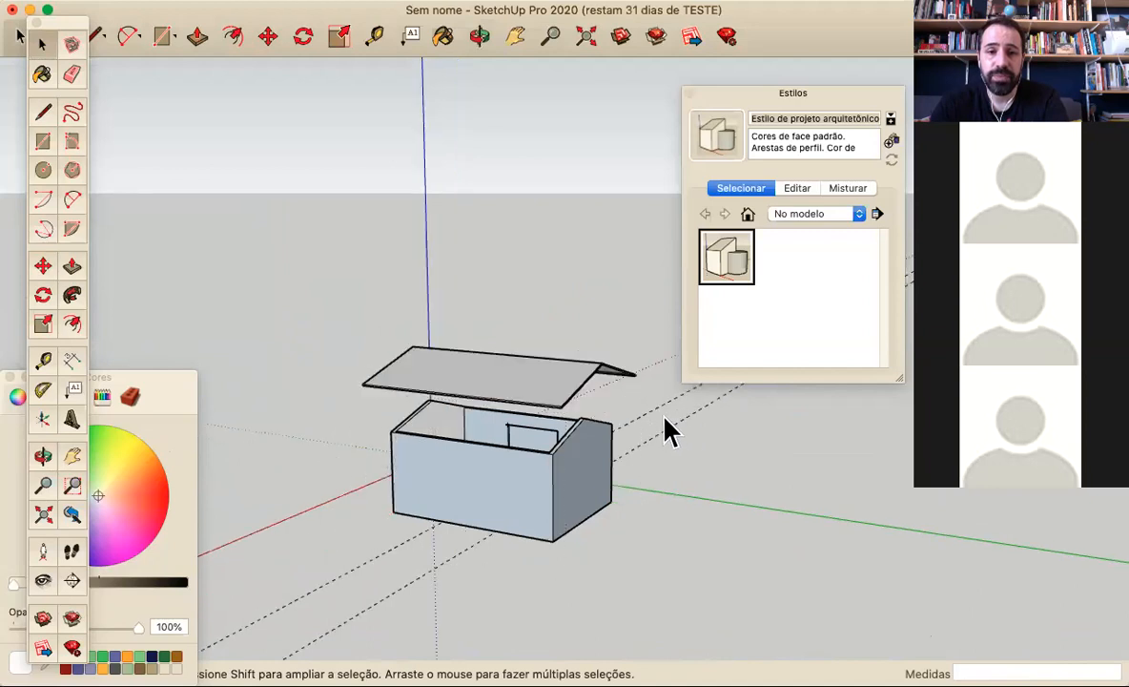
# Undo the lifting of the roof and delete the stray line at the base corner beside the door
pyautogui.moveTo(373, 494); pyautogui.dragTo(799, 462, button='middle')
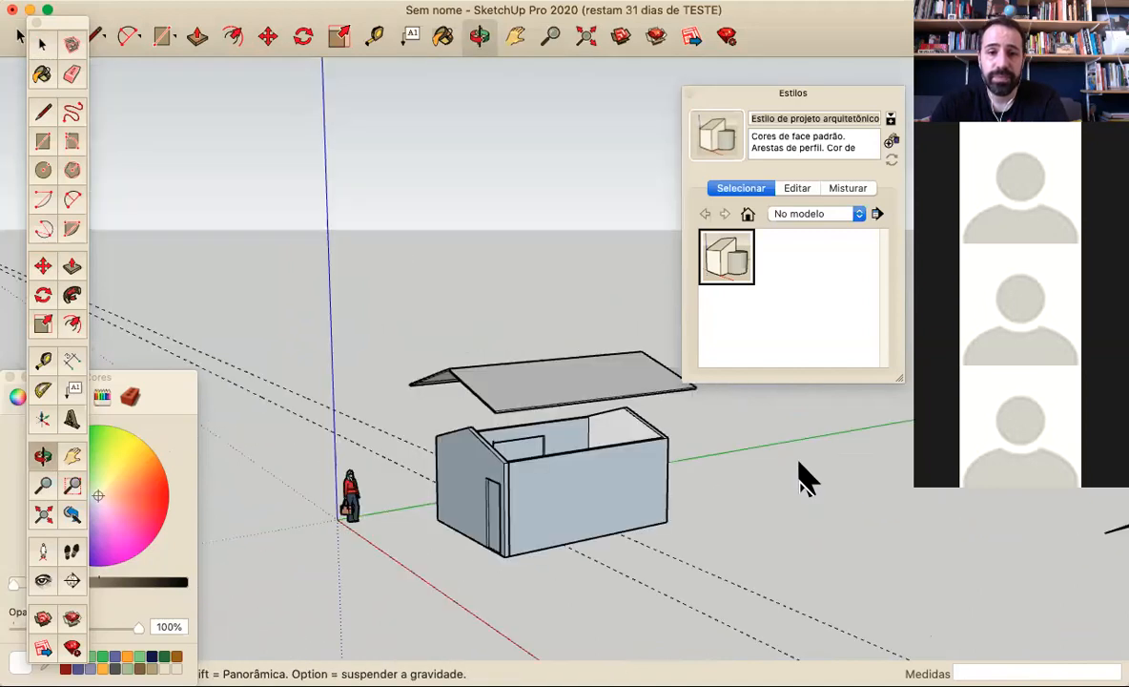
pyautogui.press('super+z')
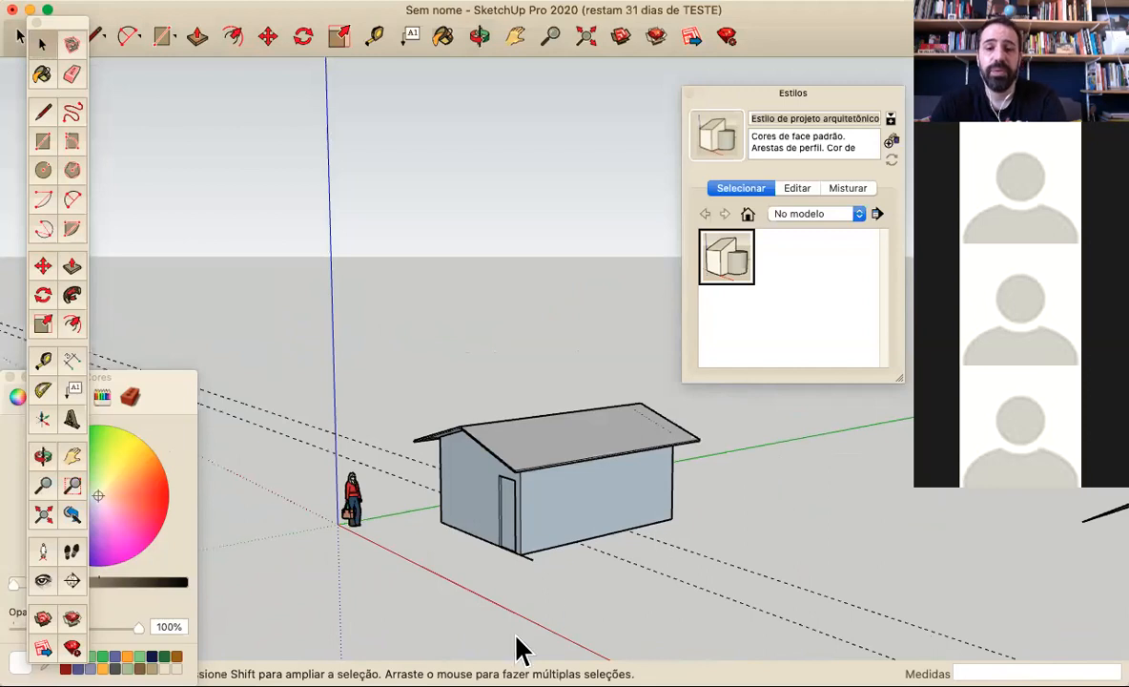
pyautogui.moveTo(515, 651); pyautogui.dragTo(624, 622, button='middle')
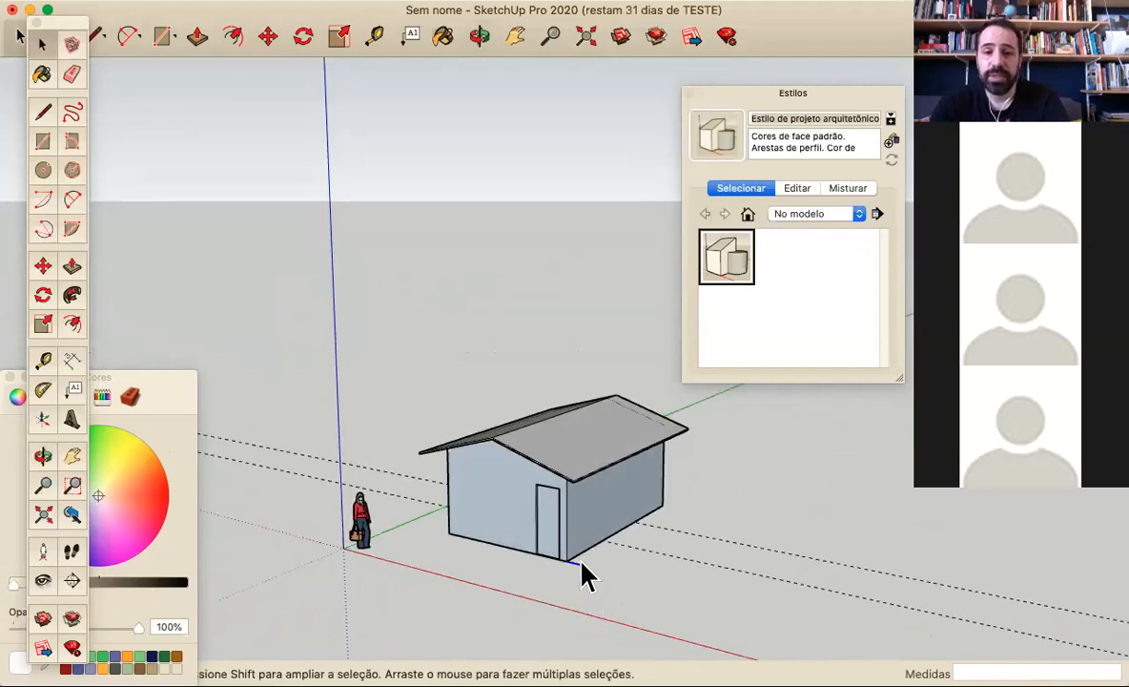
pyautogui.scroll(-3, 611, 572)
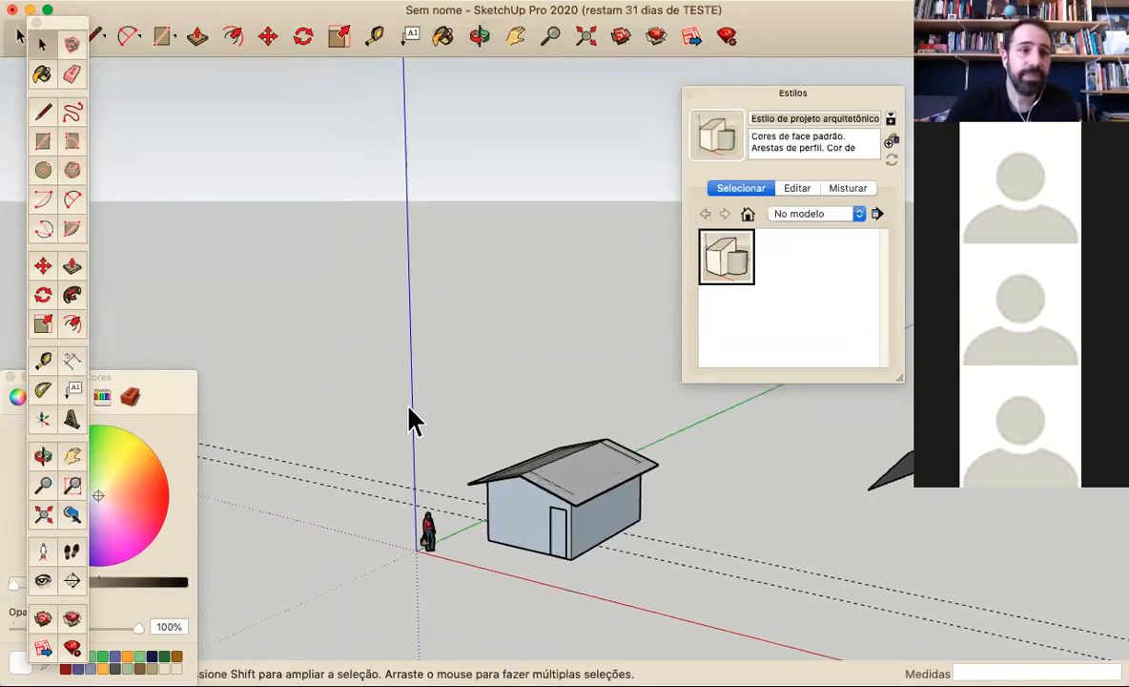
# Draw a rectangle about 784 by 991 cm on the ground around the house
pyautogui.click(44, 141)
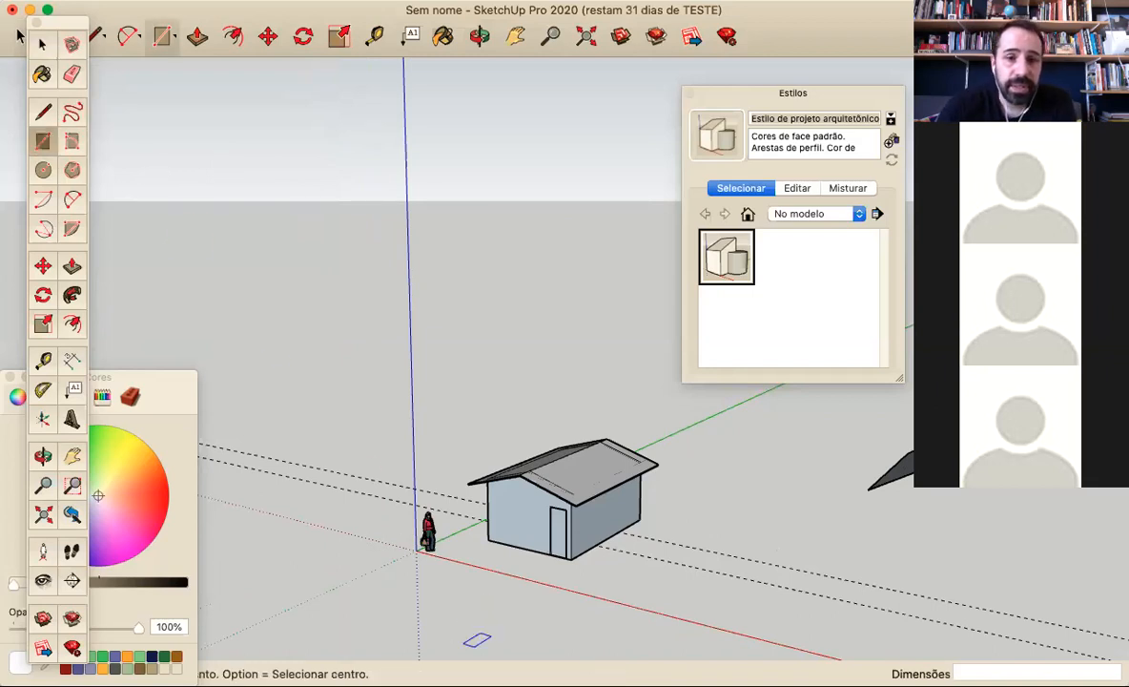
pyautogui.click(446, 552)
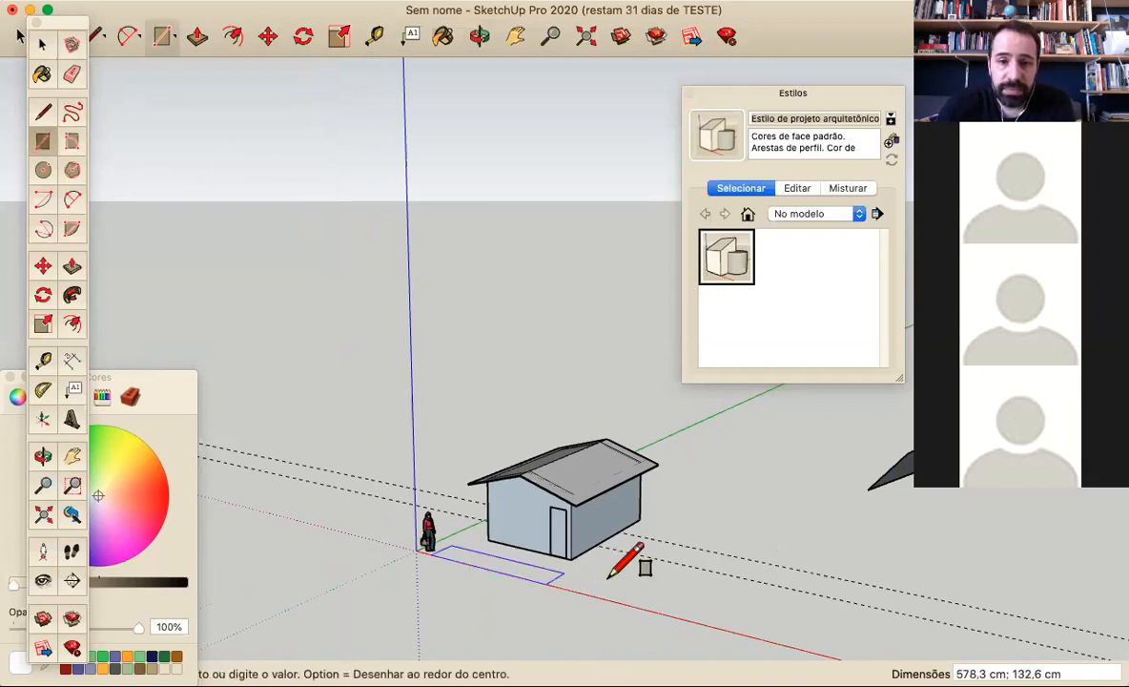
pyautogui.click(712, 511)
# Push/Pull the ground rectangle into a slab about 12.9 cm thick
pyautogui.moveTo(733, 489)
pyautogui.mouseDown(button='middle')
pyautogui.moveTo(686, 554)
pyautogui.moveTo(787, 487)
pyautogui.moveTo(836, 521)
pyautogui.moveTo(573, 448)
pyautogui.mouseUp(button='middle')
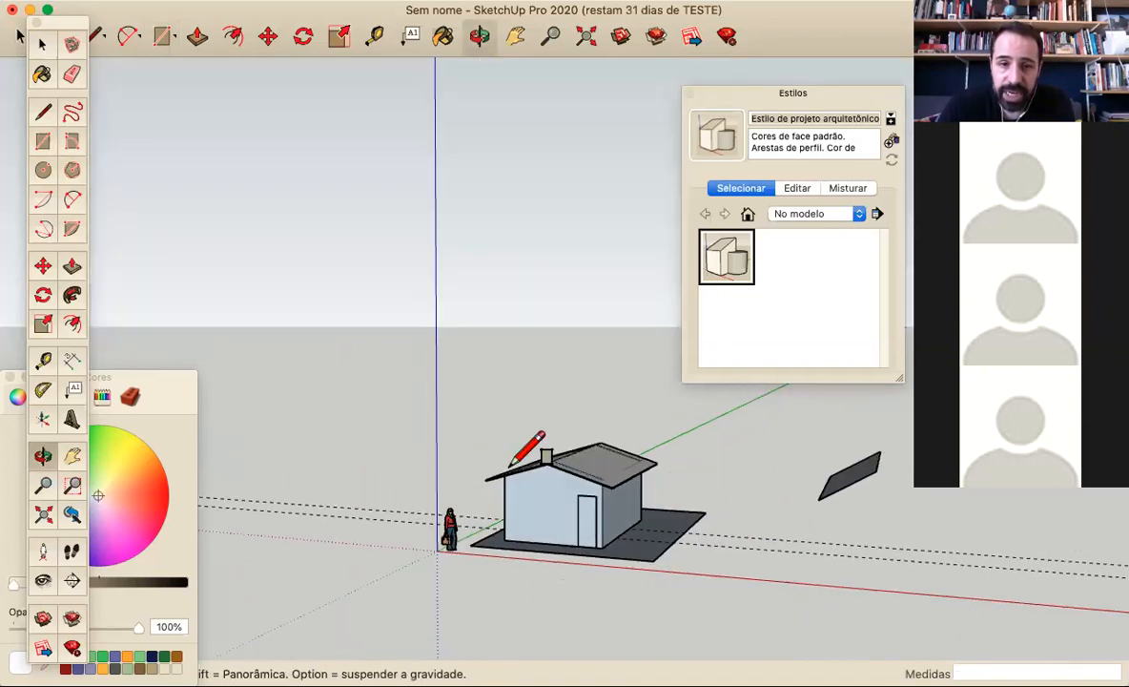
pyautogui.click(73, 270)
pyautogui.scroll(8, 631, 551)
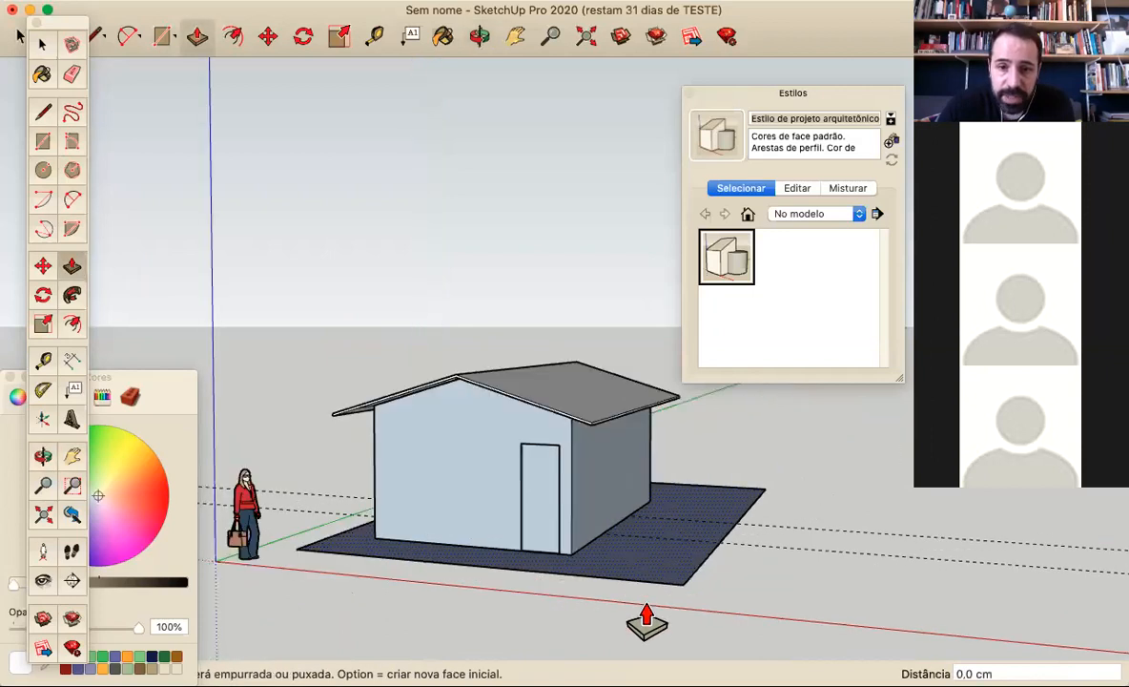
pyautogui.moveTo(653, 573); pyautogui.dragTo(666, 540, button='middle')
pyautogui.moveTo(665, 540); pyautogui.dragTo(666, 532)
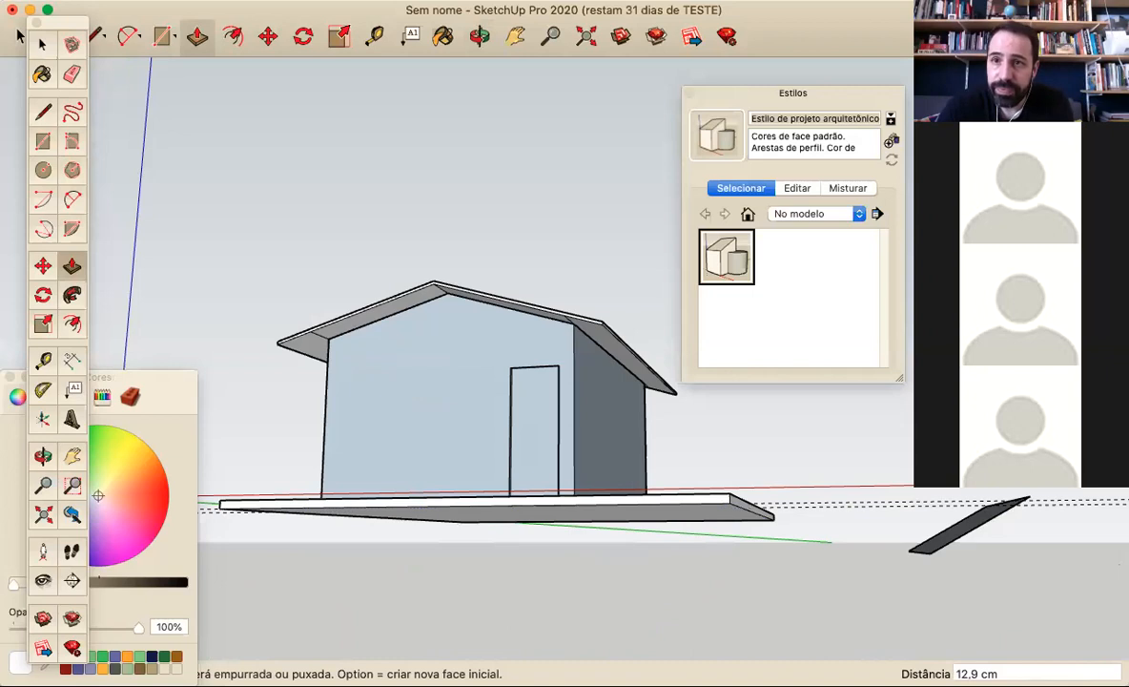
pyautogui.moveTo(652, 401); pyautogui.dragTo(630, 521, button='middle')
pyautogui.moveTo(296, 435); pyautogui.dragTo(148, 351, button='middle')
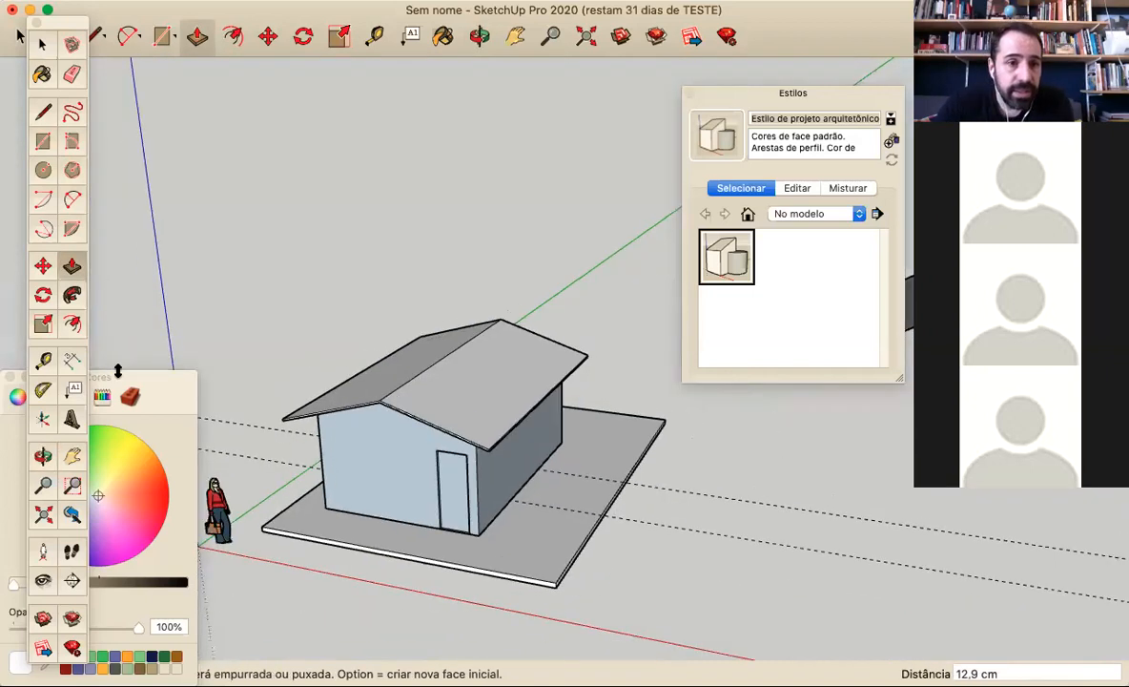
# Move and enlarge the Cores window beside the house and show its Telhado texture collection
pyautogui.moveTo(141, 353); pyautogui.dragTo(817, 345)
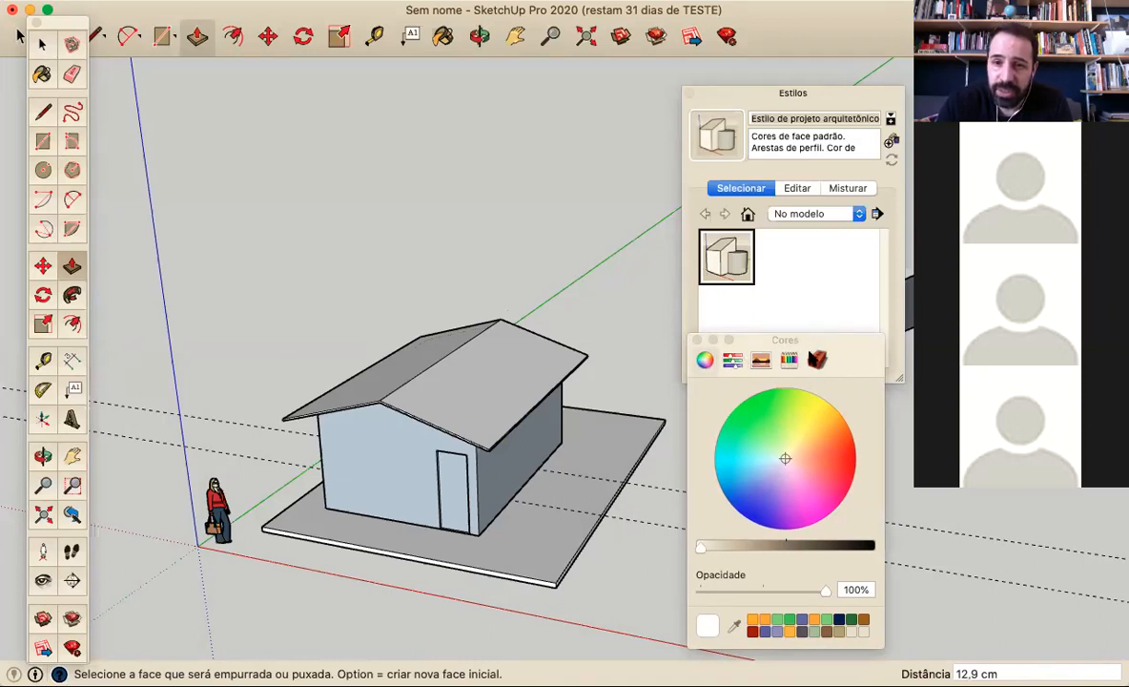
pyautogui.click(817, 361)
pyautogui.moveTo(830, 353); pyautogui.dragTo(870, 98)
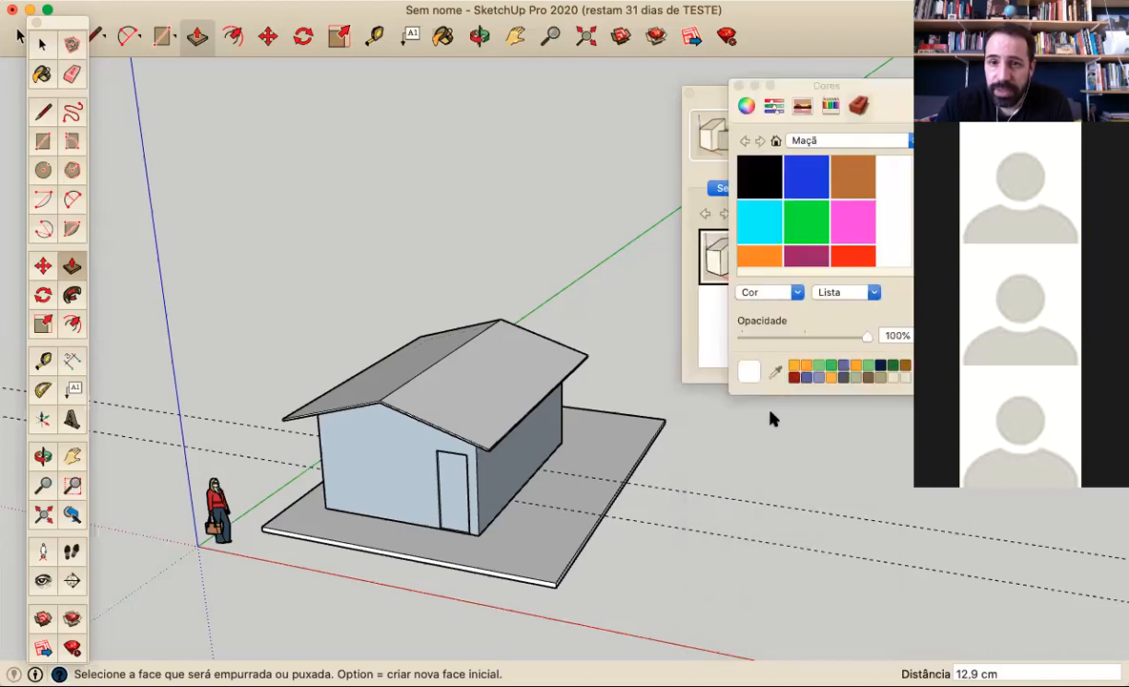
pyautogui.moveTo(775, 391); pyautogui.dragTo(776, 537)
pyautogui.moveTo(828, 85); pyautogui.dragTo(745, 88)
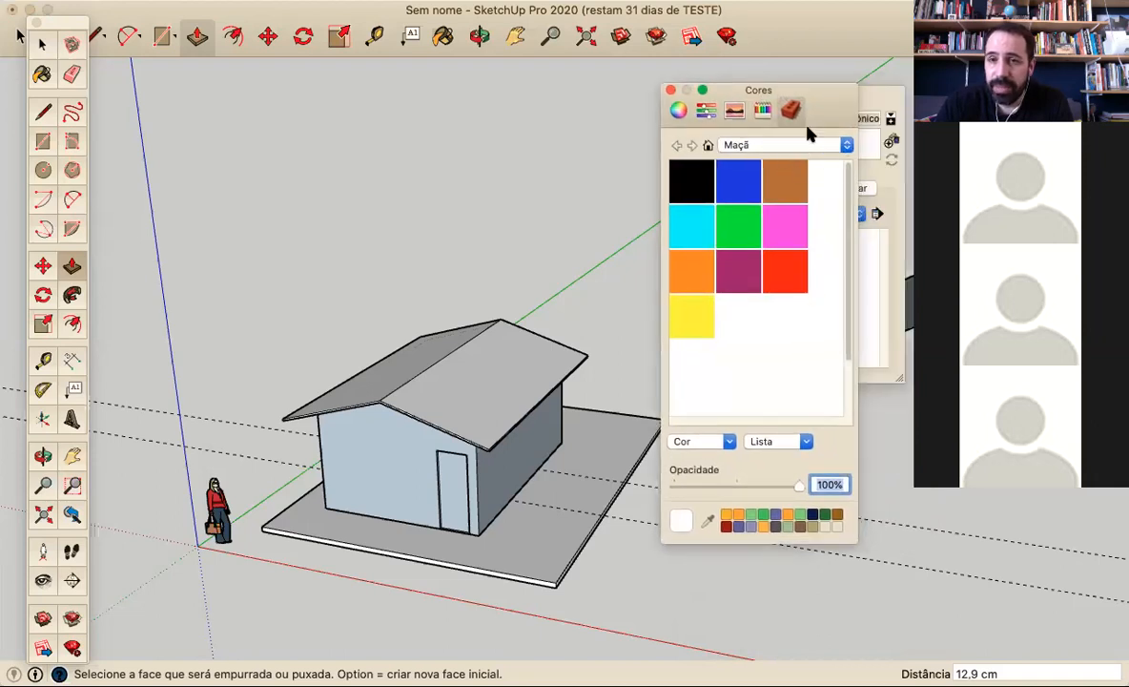
pyautogui.click(847, 144)
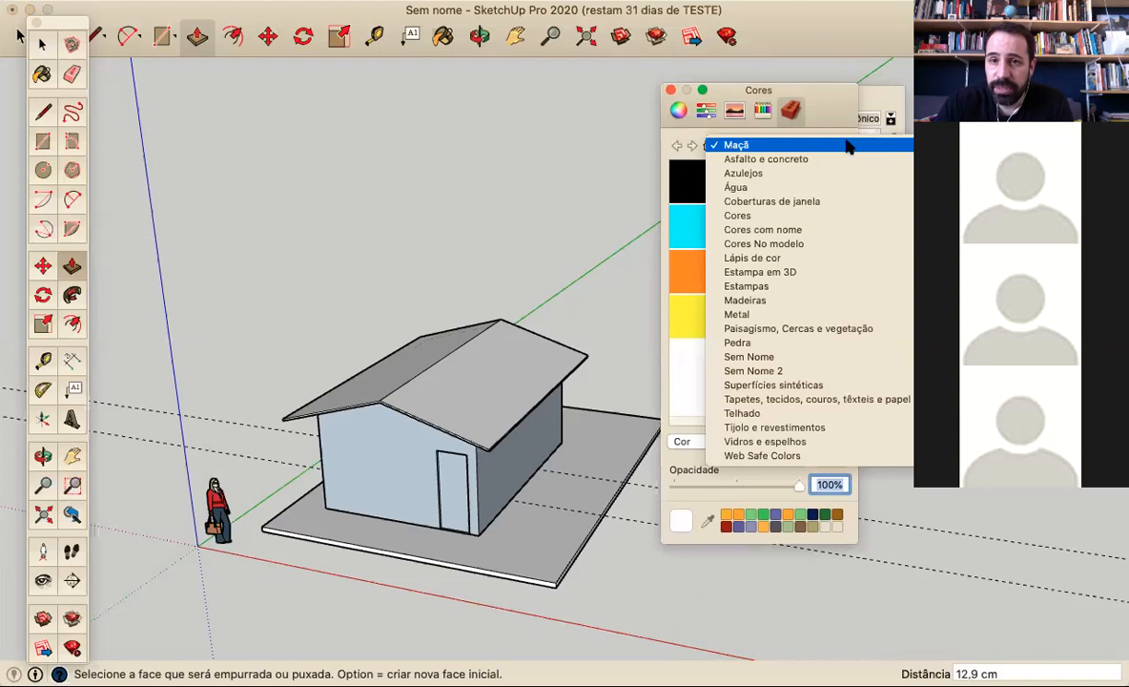
pyautogui.click(812, 413)
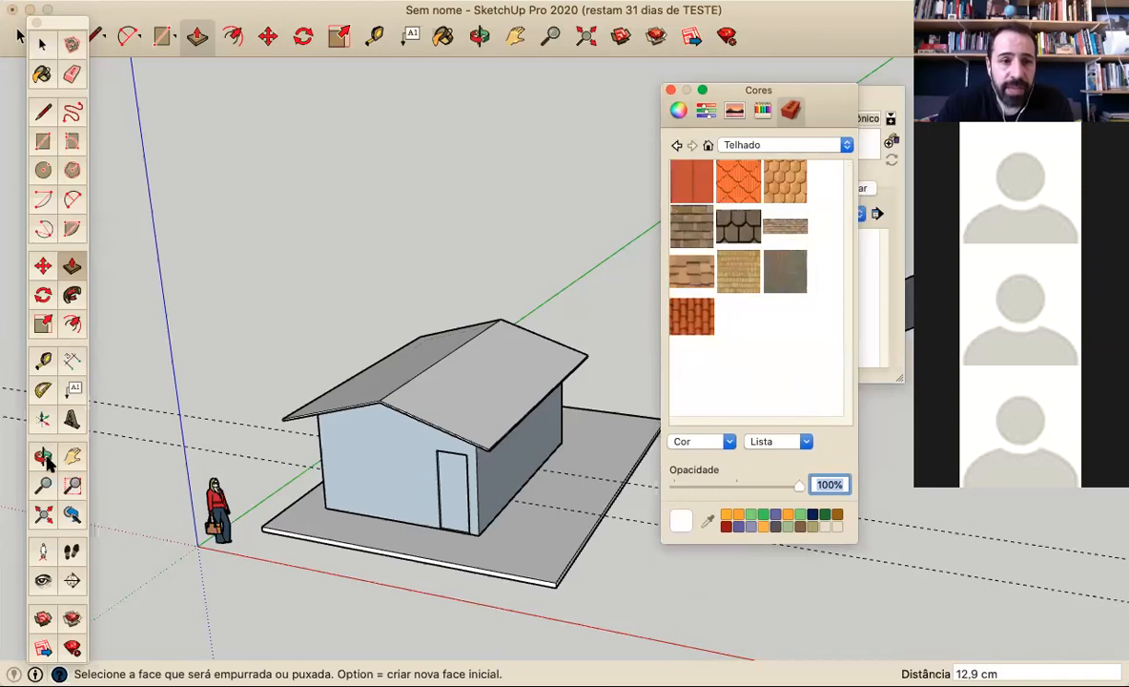
# Paint both roof slopes with the plain red seamed texture from the Telhado collection
pyautogui.click(39, 82)
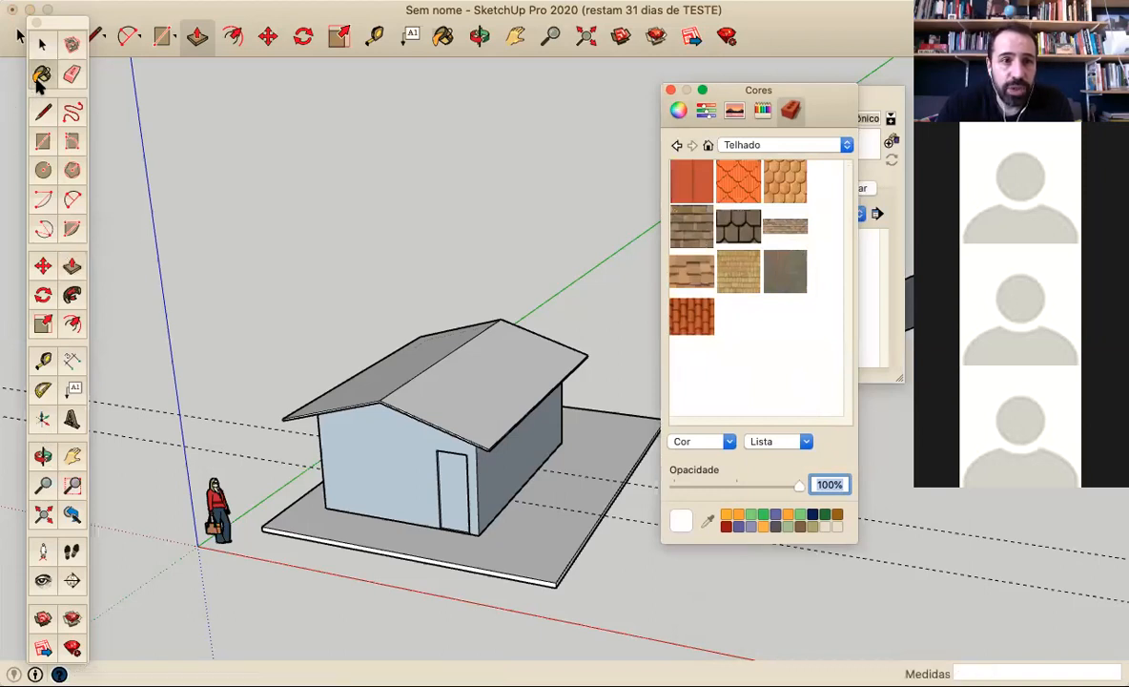
pyautogui.click(512, 393)
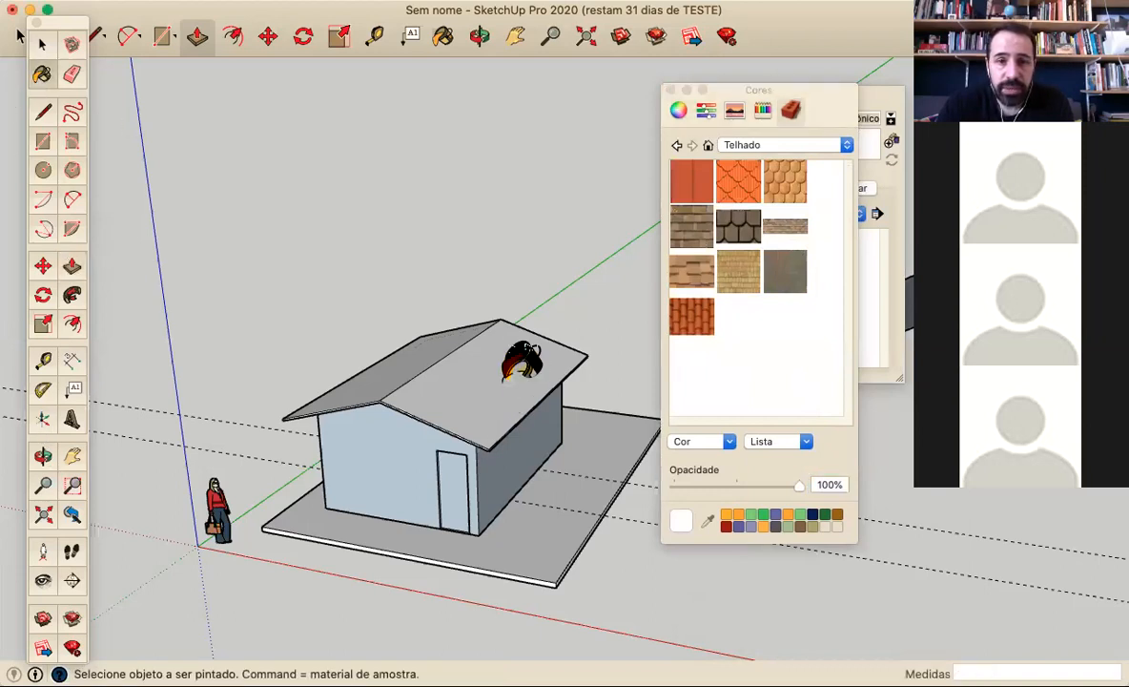
pyautogui.click(691, 182)
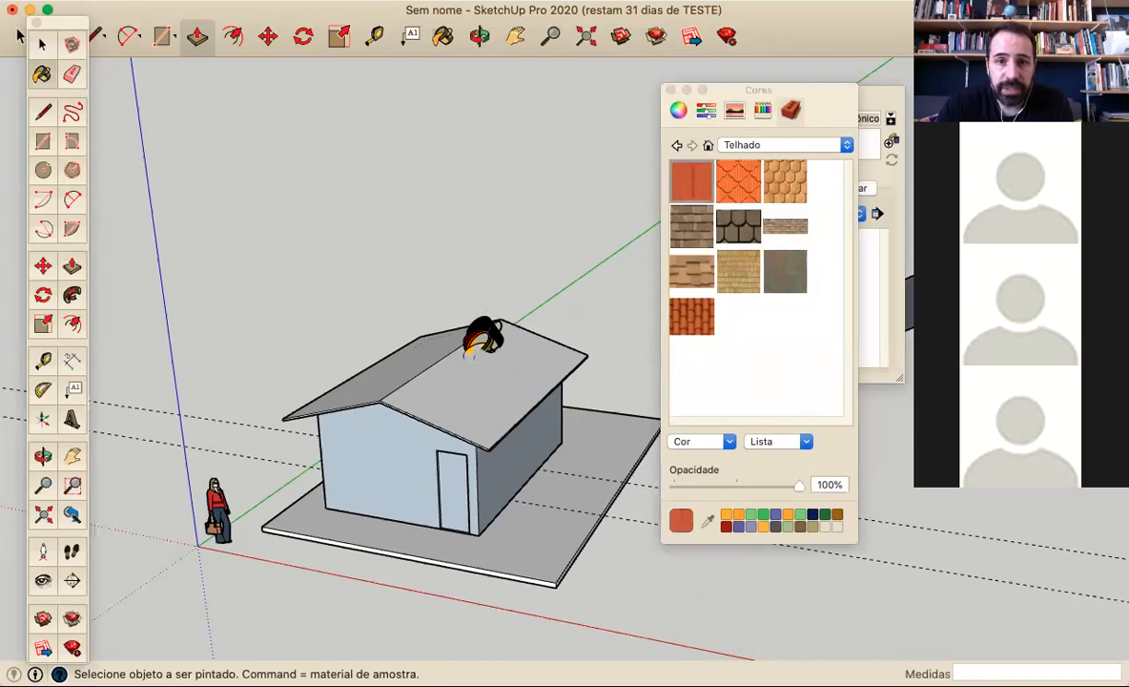
pyautogui.click(471, 348)
pyautogui.click(434, 341)
# Paint the thin edge faces of the roof with the same red roofing texture
pyautogui.moveTo(324, 334)
pyautogui.mouseDown(button='middle')
pyautogui.moveTo(548, 423)
pyautogui.moveTo(537, 505)
pyautogui.moveTo(479, 441)
pyautogui.mouseUp(button='middle')
pyautogui.scroll(5, 492, 483)
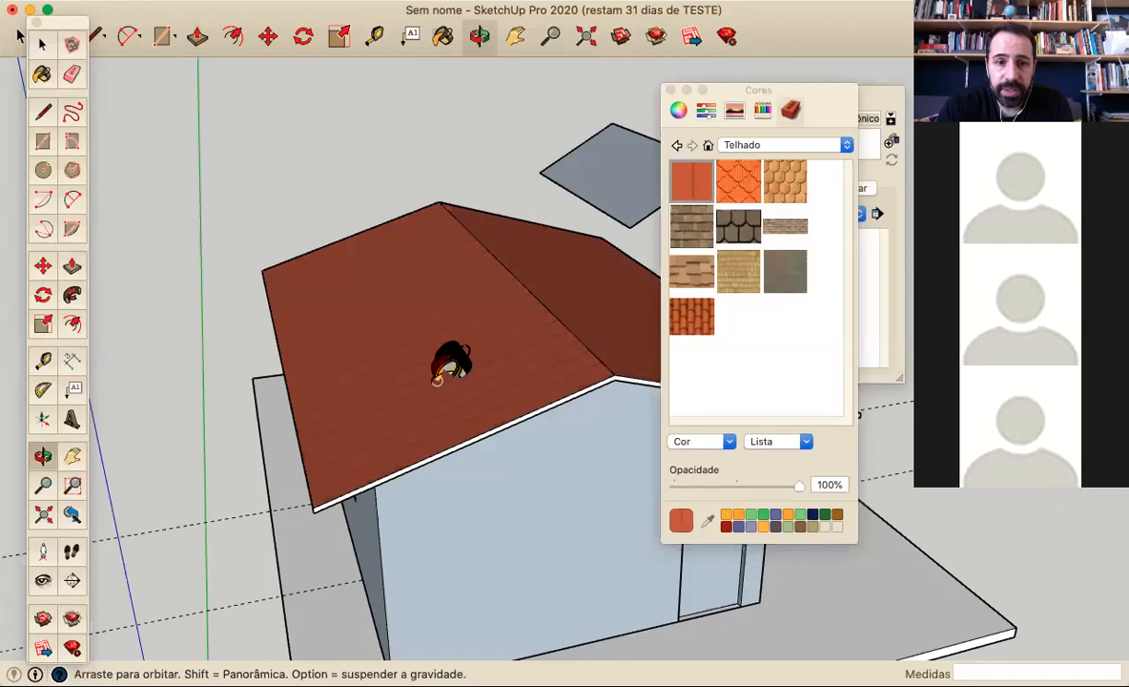
pyautogui.moveTo(440, 365); pyautogui.dragTo(443, 368, button='middle')
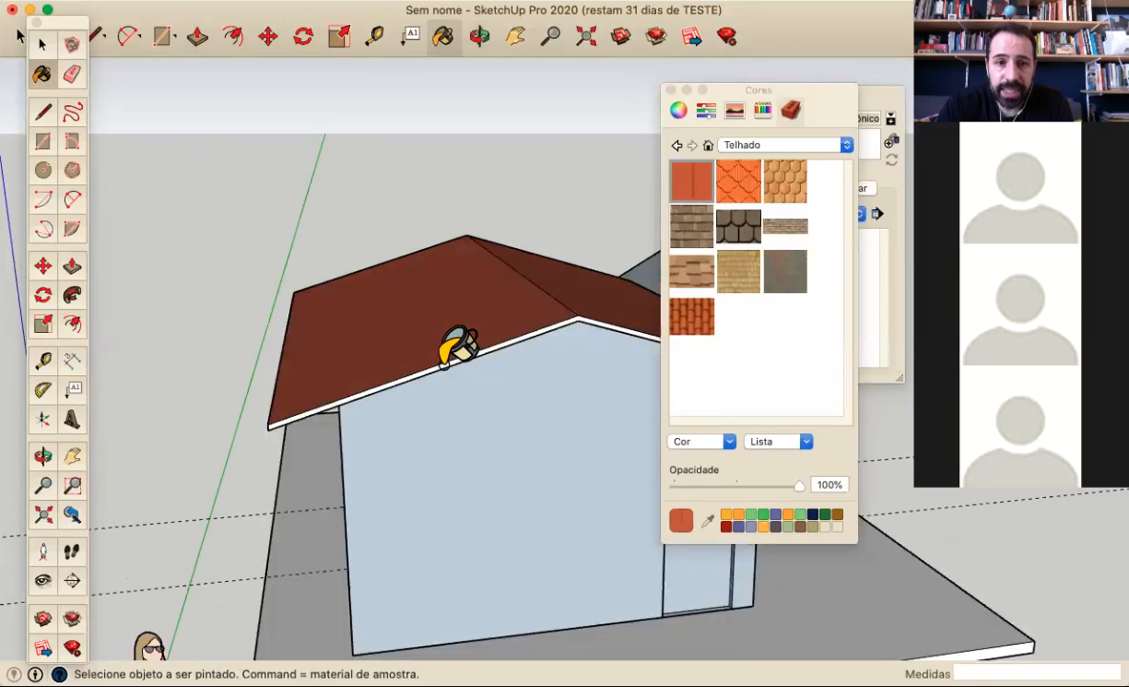
pyautogui.moveTo(349, 366); pyautogui.dragTo(377, 353, button='middle')
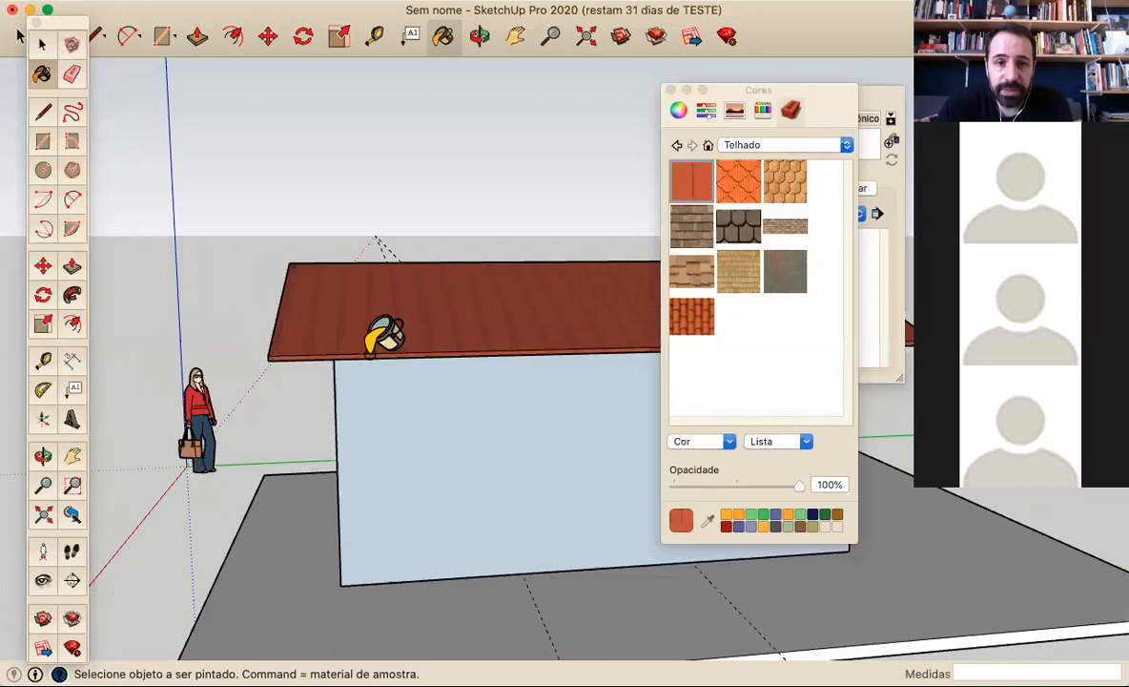
pyautogui.scroll(-3, 385, 336)
pyautogui.moveTo(189, 391)
pyautogui.mouseDown(button='middle')
pyautogui.moveTo(577, 367)
pyautogui.moveTo(608, 310)
pyautogui.mouseUp(button='middle')
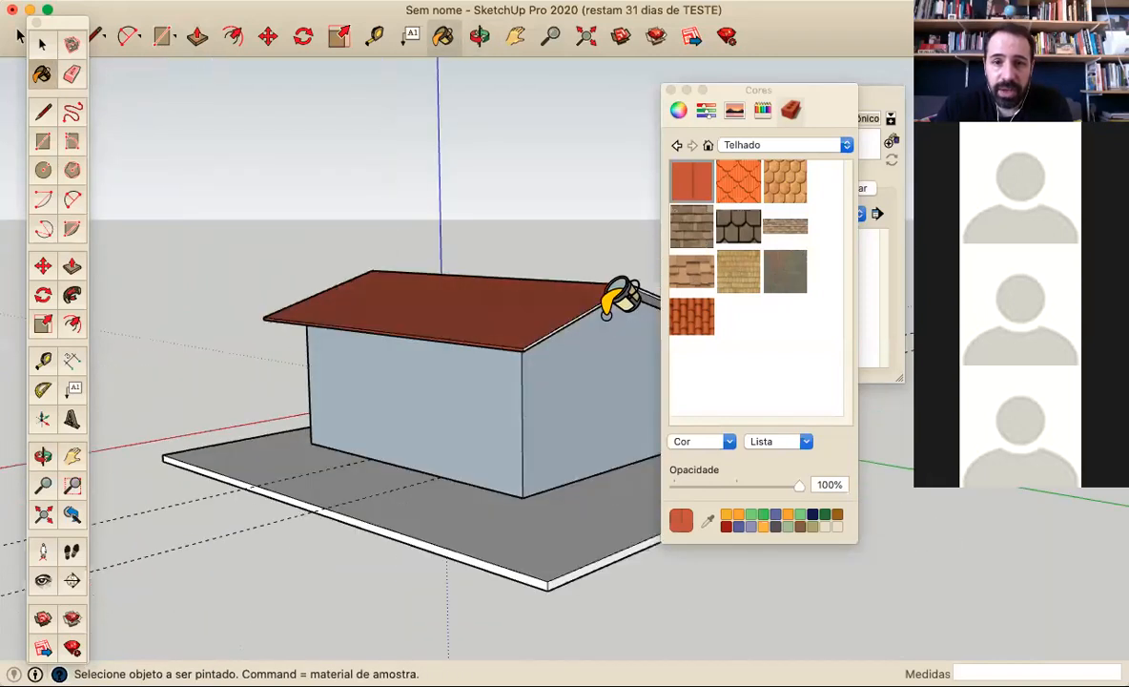
pyautogui.scroll(5, 584, 282)
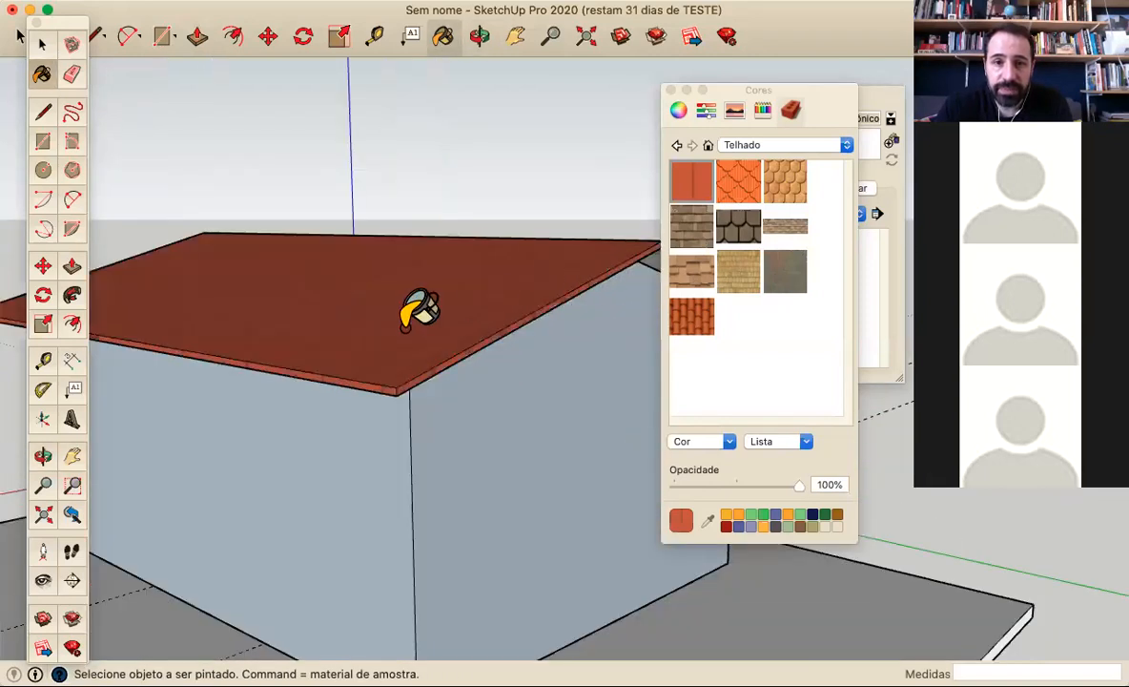
# Bring the side wall's window into view and show the Vidros e espelhos texture collection
pyautogui.scroll(-5, 336, 348)
pyautogui.moveTo(336, 348)
pyautogui.mouseDown(button='middle')
pyautogui.moveTo(597, 474)
pyautogui.moveTo(611, 401)
pyautogui.moveTo(529, 423)
pyautogui.moveTo(572, 306)
pyautogui.moveTo(310, 481)
pyautogui.moveTo(505, 591)
pyautogui.mouseUp(button='middle')
pyautogui.moveTo(441, 611); pyautogui.dragTo(441, 504, button='middle')
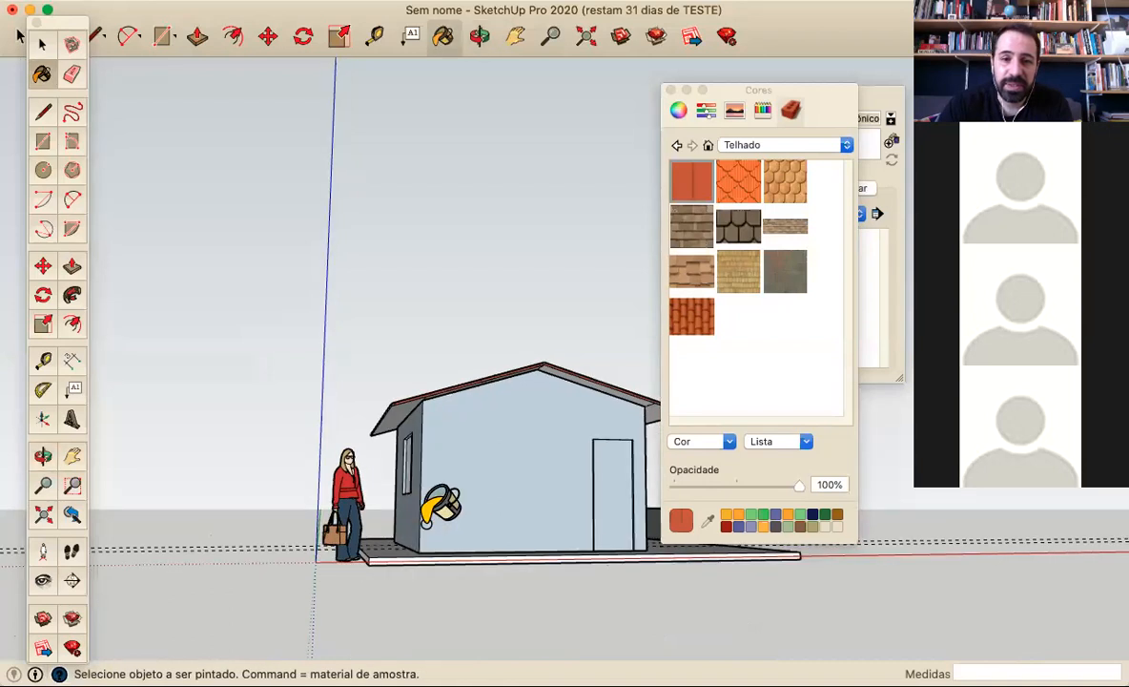
pyautogui.moveTo(534, 458); pyautogui.dragTo(743, 510, button='middle')
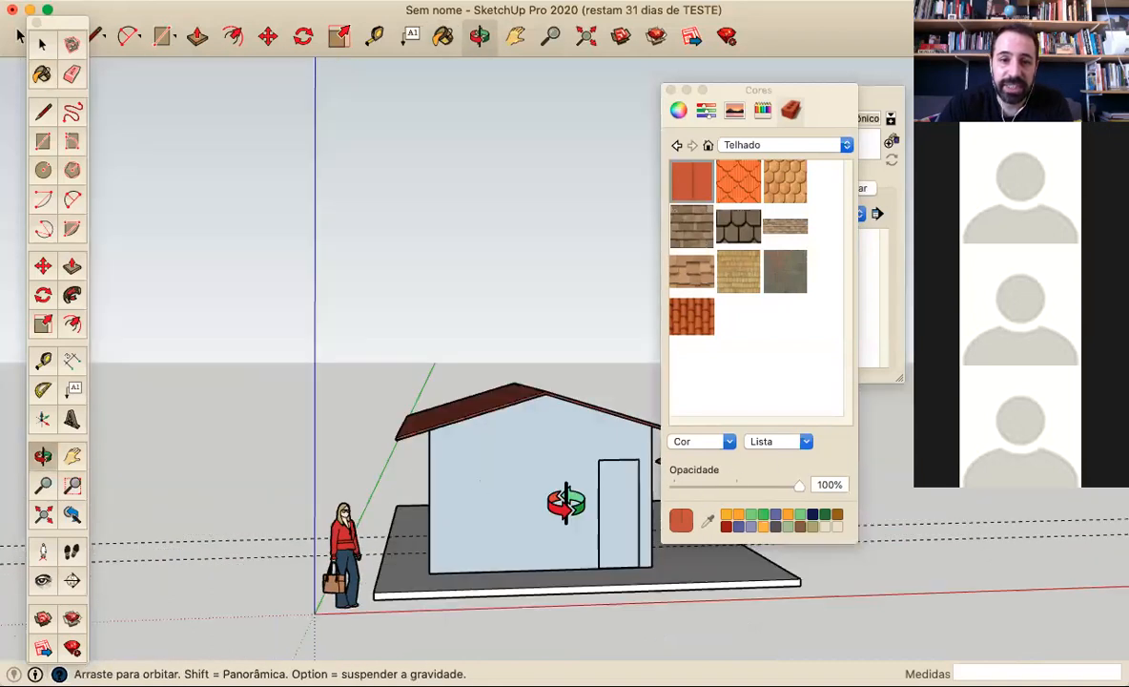
pyautogui.moveTo(524, 465); pyautogui.dragTo(506, 472, button='middle')
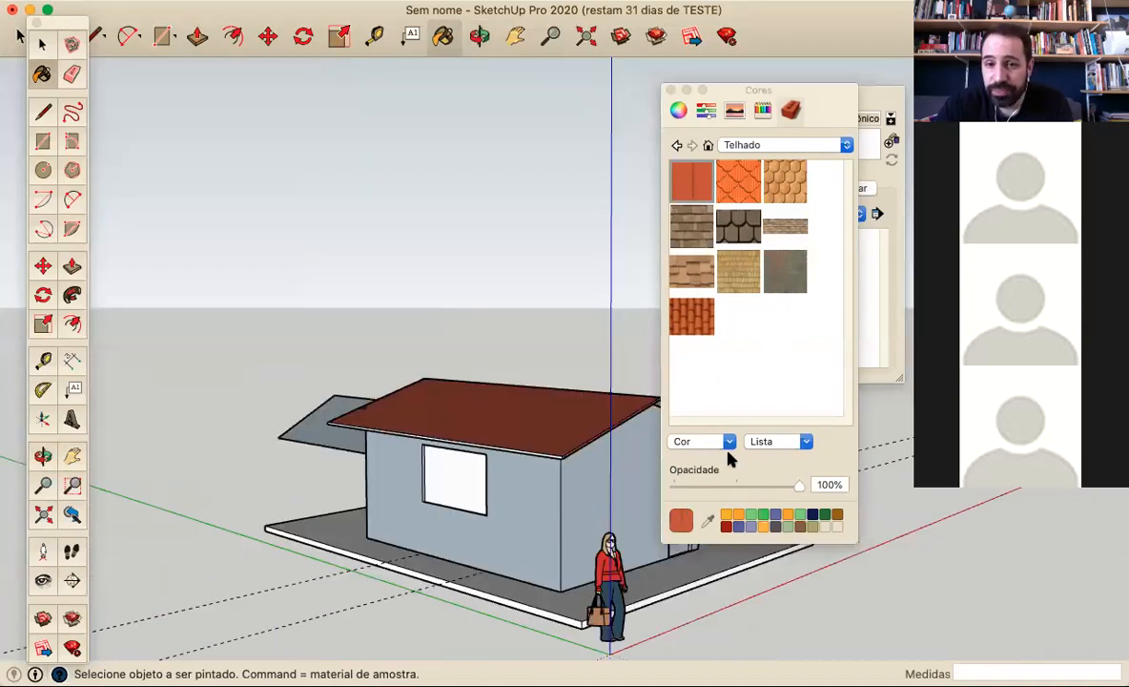
pyautogui.click(846, 144)
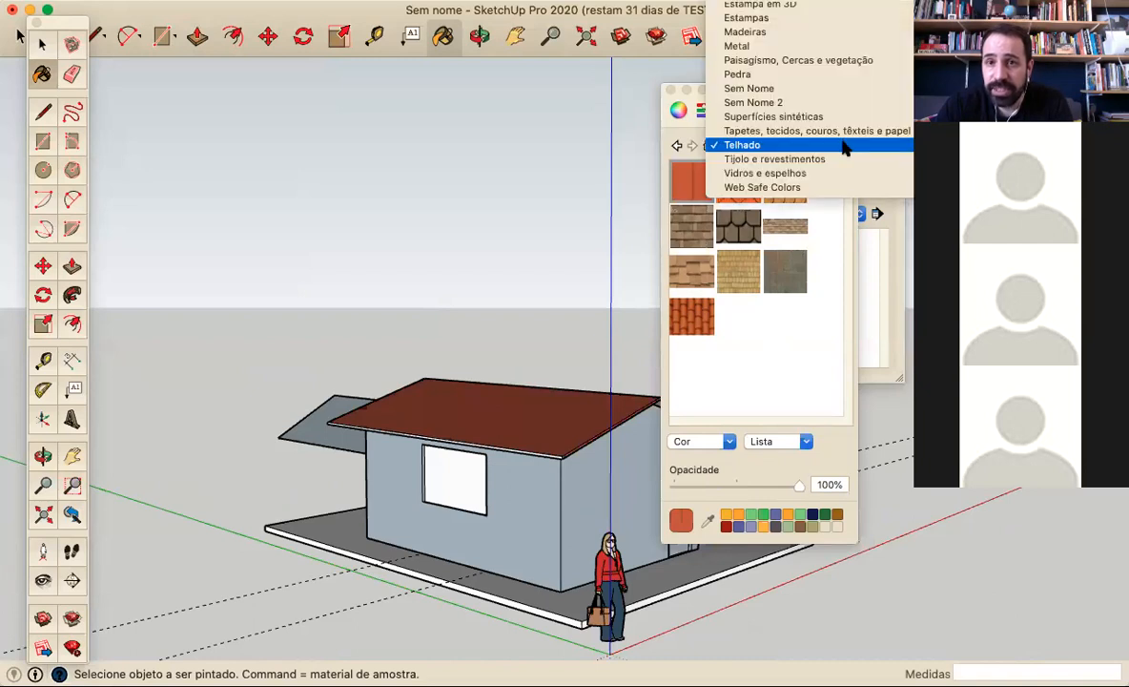
pyautogui.click(820, 181)
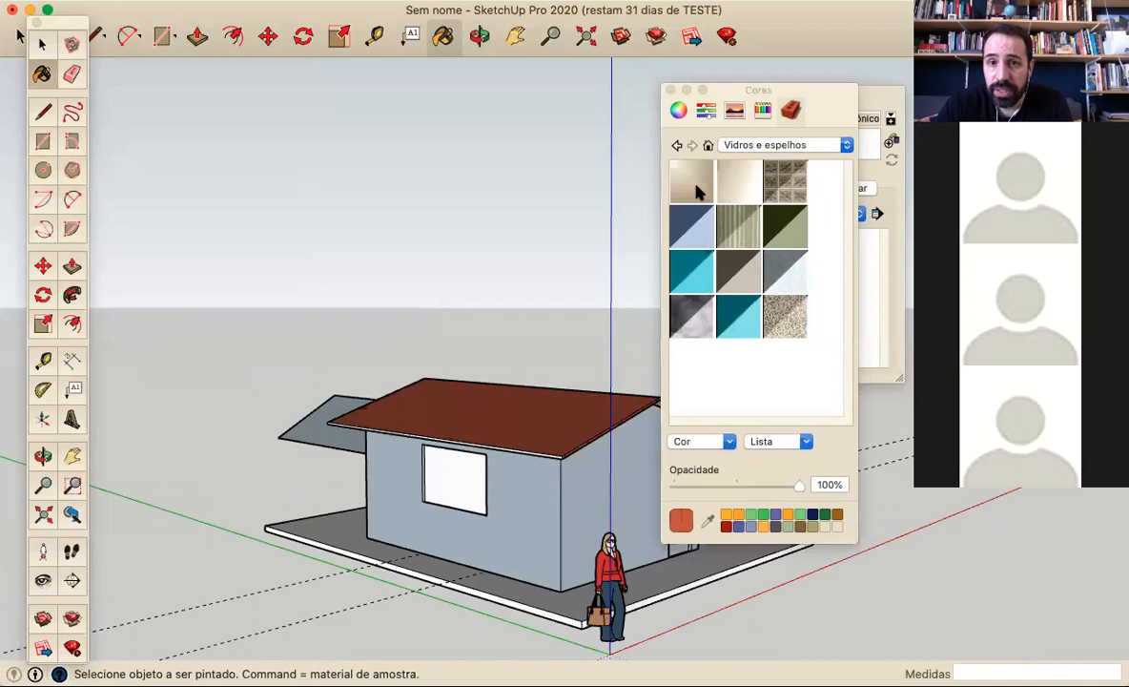
# Try to paint the window with the turquoise translucent glass without opening the walls group, and undo the paint
pyautogui.click(702, 218)
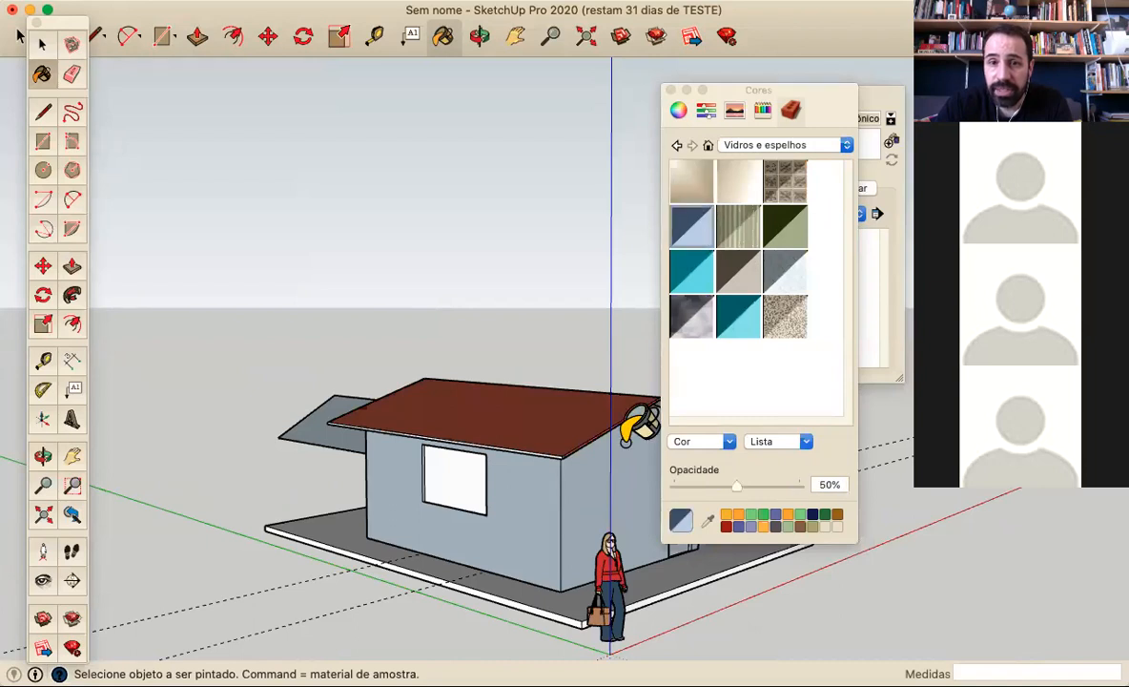
pyautogui.click(738, 315)
pyautogui.click(454, 471)
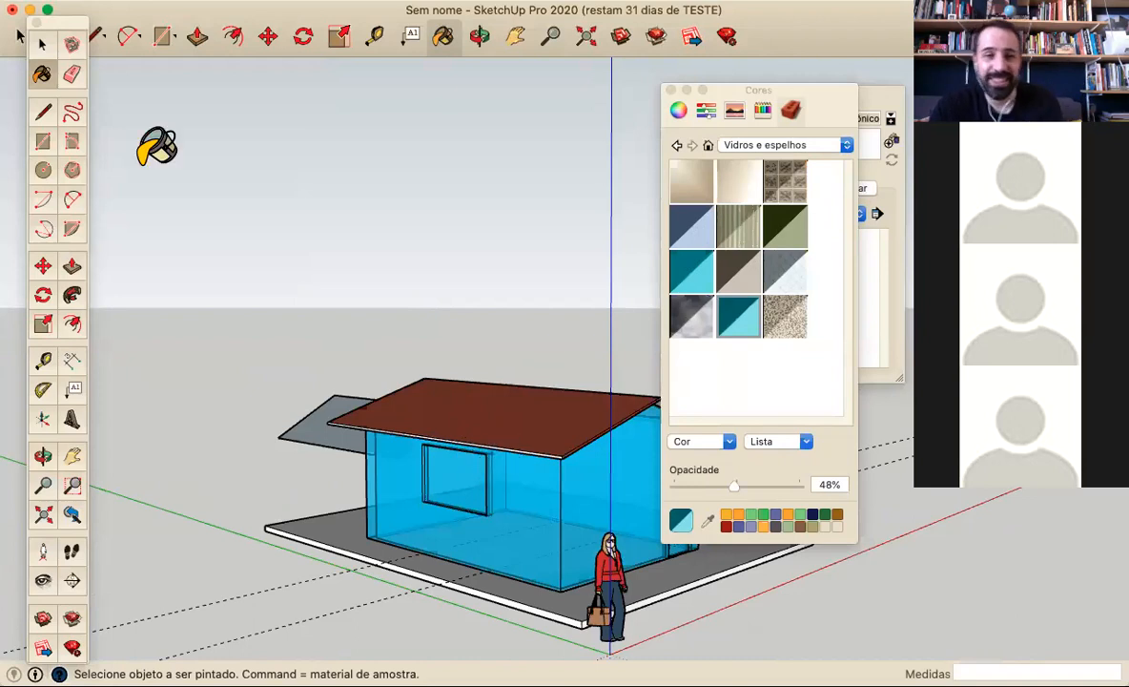
pyautogui.press('super+z')
# Open the walls group and paint only the window pane with the turquoise translucent glass
pyautogui.press('space')
pyautogui.doubleClick(558, 547)
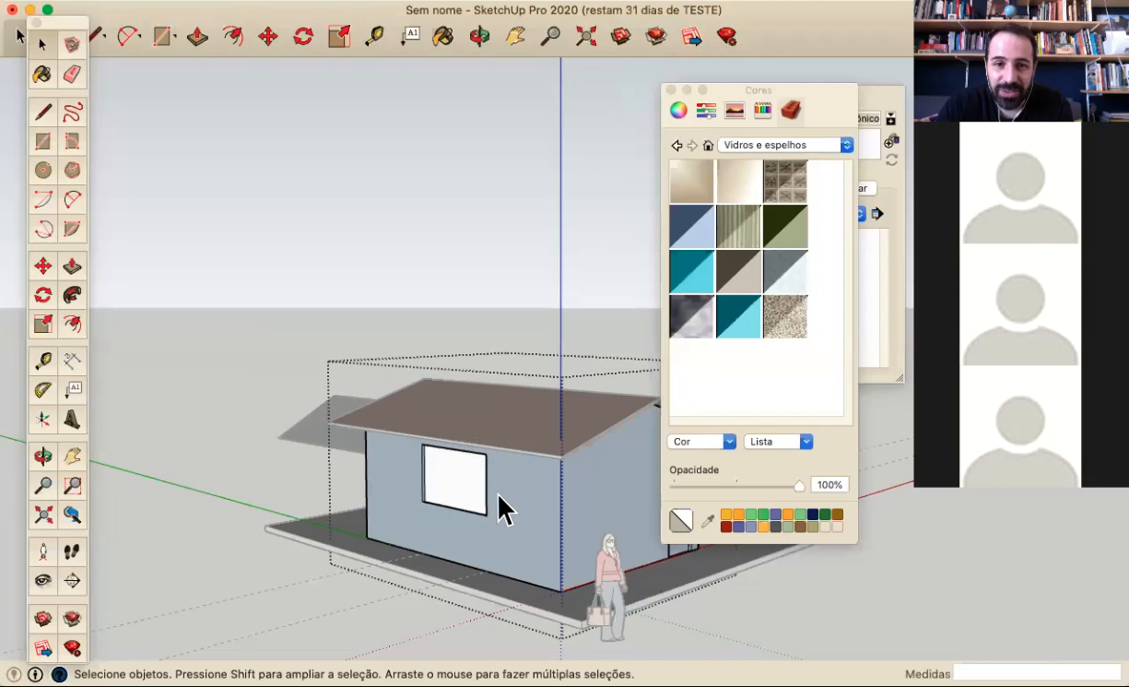
pyautogui.click(42, 74)
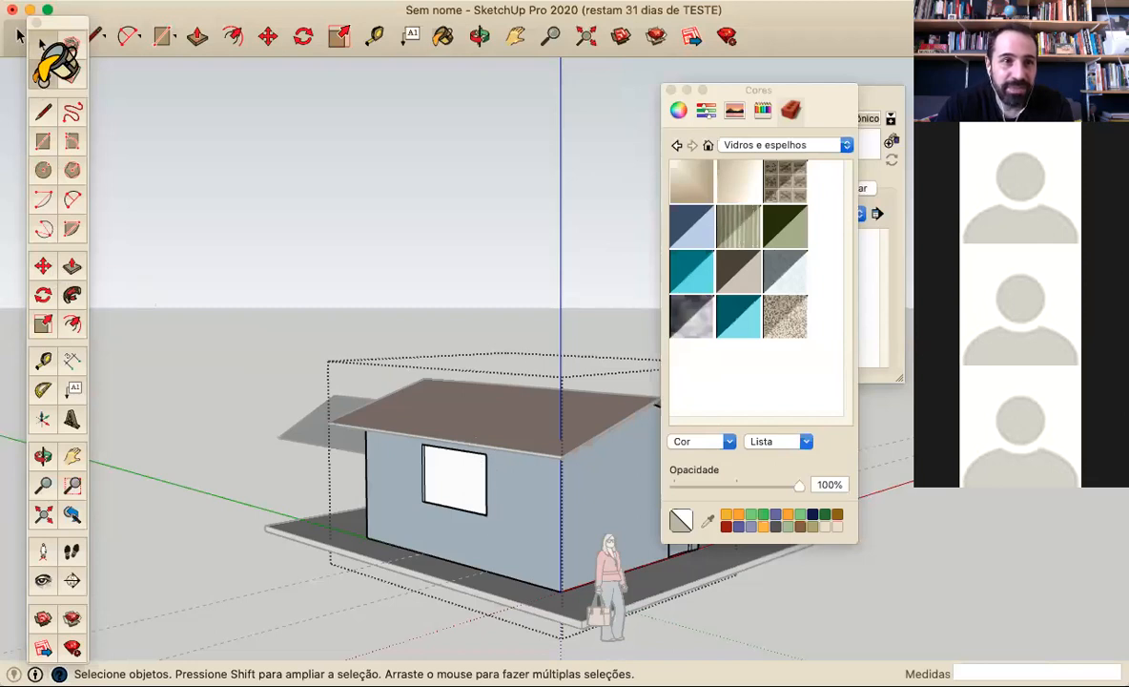
pyautogui.click(725, 307)
pyautogui.click(477, 469)
pyautogui.press('o')
pyautogui.moveTo(563, 467)
pyautogui.mouseDown(button='middle')
pyautogui.moveTo(595, 419)
pyautogui.moveTo(631, 426)
pyautogui.mouseUp(button='middle')
pyautogui.scroll(3, 492, 486)
pyautogui.moveTo(534, 538)
pyautogui.mouseDown(button='middle')
pyautogui.moveTo(567, 563)
pyautogui.moveTo(618, 544)
pyautogui.moveTo(650, 568)
pyautogui.moveTo(568, 595)
pyautogui.moveTo(514, 573)
pyautogui.moveTo(467, 527)
pyautogui.mouseUp(button='middle')
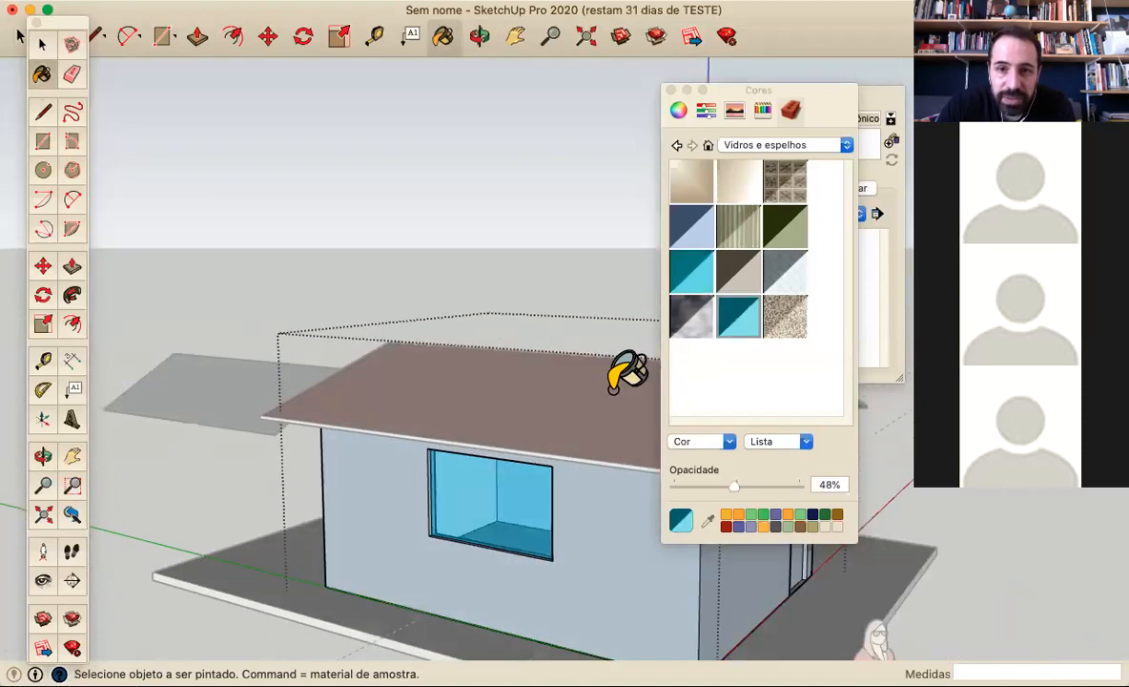
# Paint the front door with the reddish-brown wood texture from the Madeiras collection
pyautogui.moveTo(545, 477)
pyautogui.mouseDown(button='middle')
pyautogui.moveTo(543, 461)
pyautogui.moveTo(530, 474)
pyautogui.moveTo(550, 404)
pyautogui.moveTo(532, 385)
pyautogui.moveTo(503, 374)
pyautogui.moveTo(370, 383)
pyautogui.moveTo(374, 434)
pyautogui.moveTo(499, 582)
pyautogui.moveTo(583, 530)
pyautogui.moveTo(384, 447)
pyautogui.moveTo(393, 464)
pyautogui.mouseUp(button='middle')
pyautogui.scroll(4, 546, 461)
pyautogui.scroll(3, 553, 458)
pyautogui.scroll(-5, 393, 464)
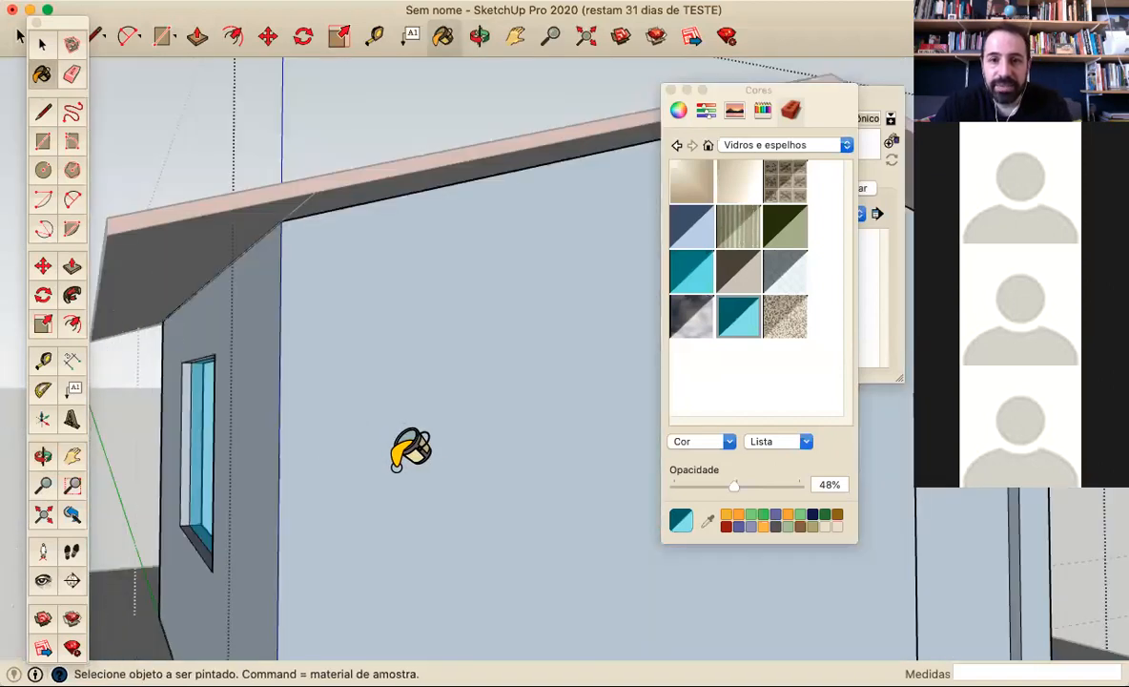
pyautogui.click(827, 144)
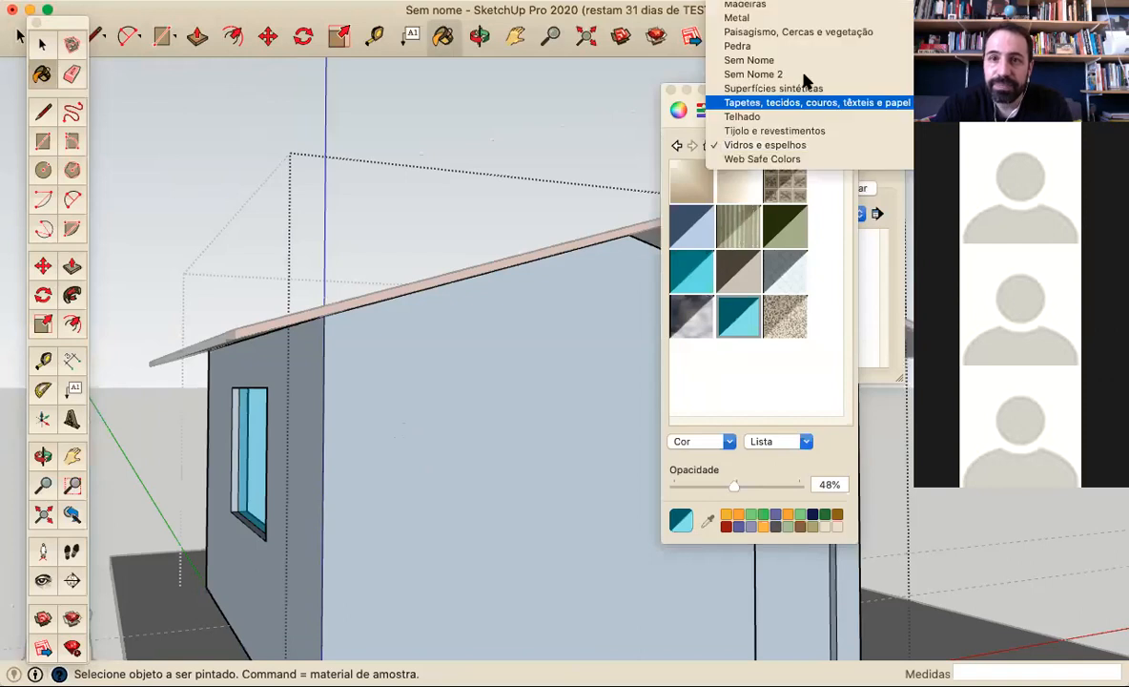
pyautogui.click(792, 5)
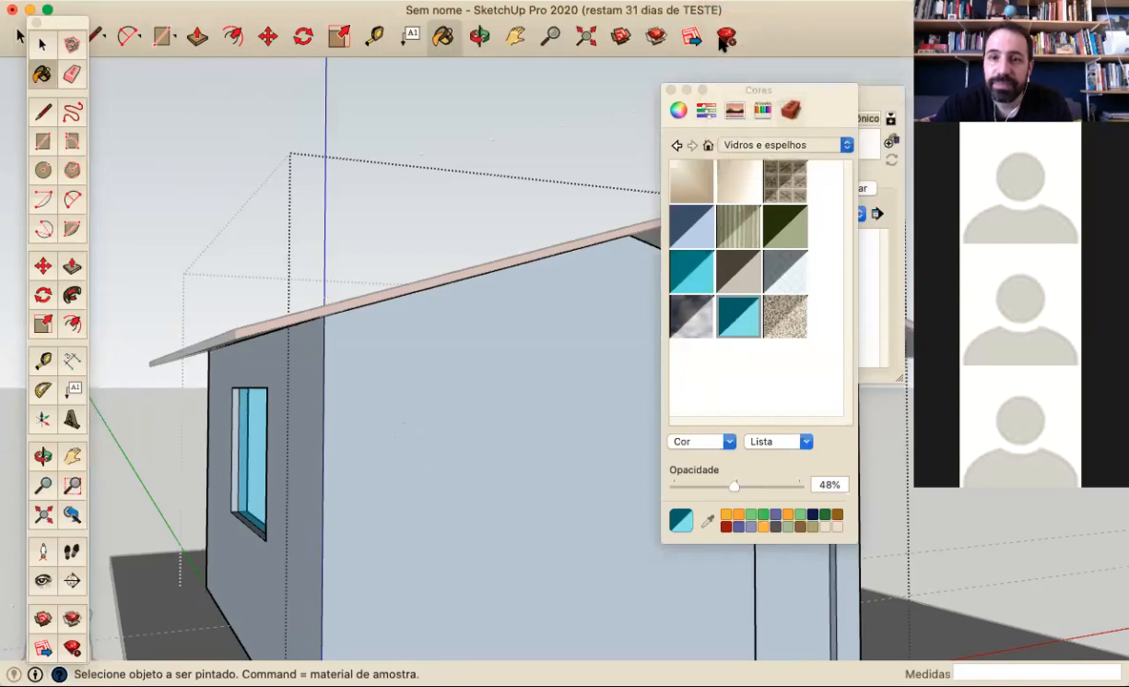
pyautogui.scroll(-1, 649, 115)
pyautogui.scroll(-3, 797, 244)
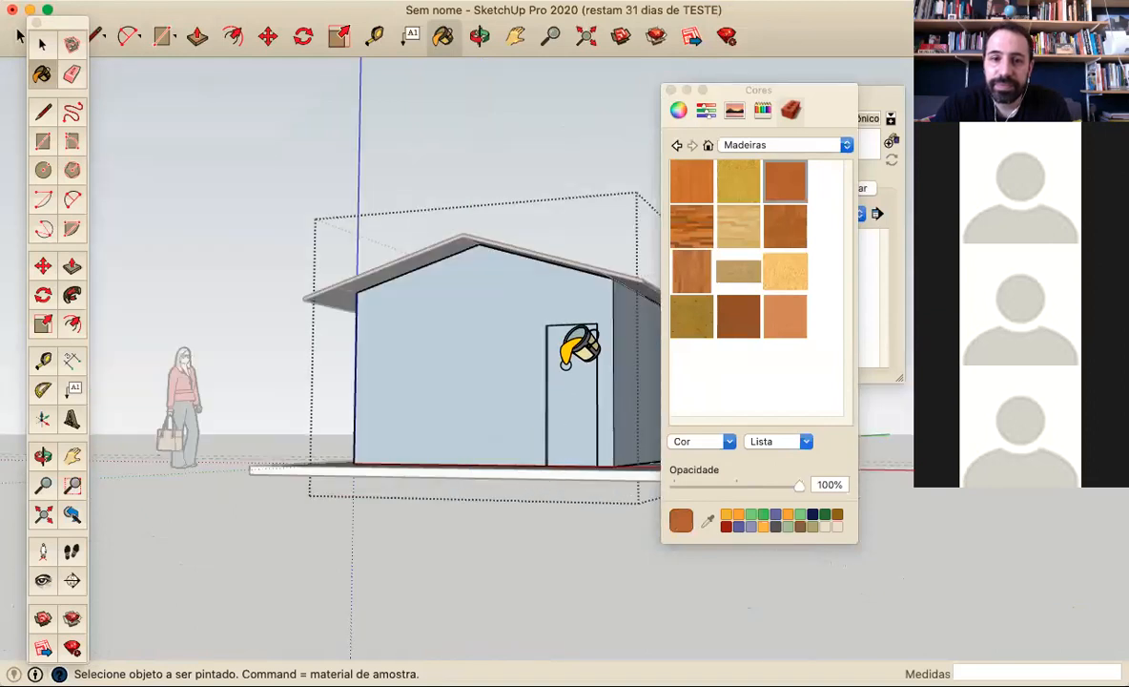
pyautogui.click(572, 356)
pyautogui.moveTo(587, 357); pyautogui.dragTo(458, 410, button='middle')
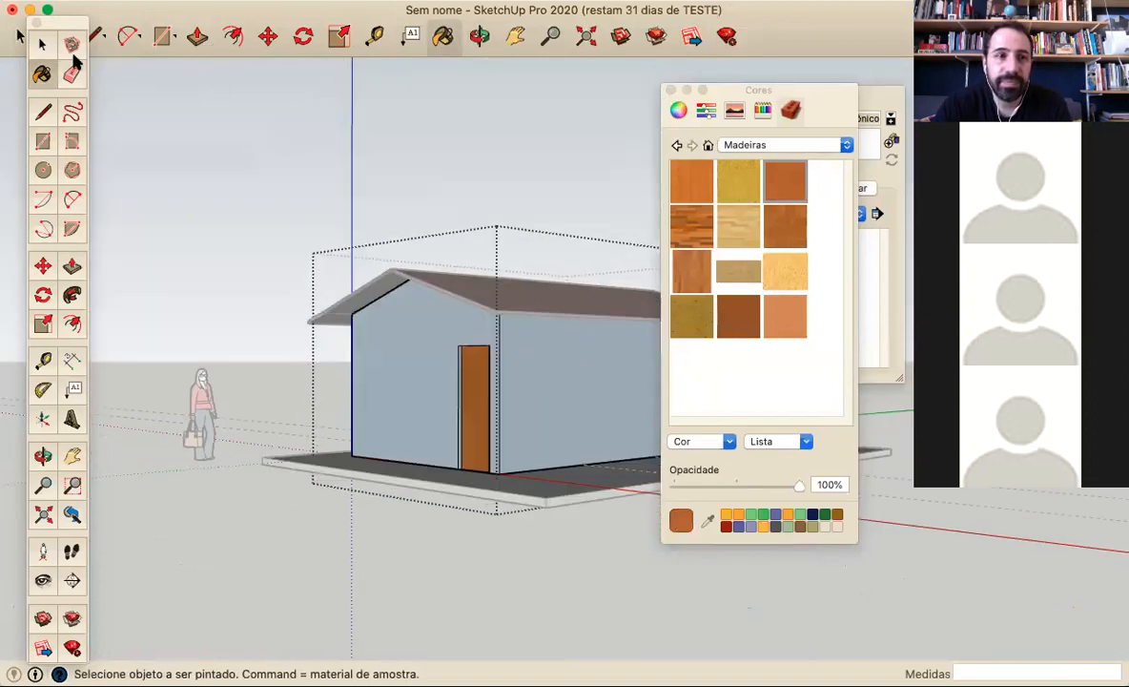
# Mix a light mint green on the colour wheel and paint the house's exterior walls on all sides with it
pyautogui.click(706, 111)
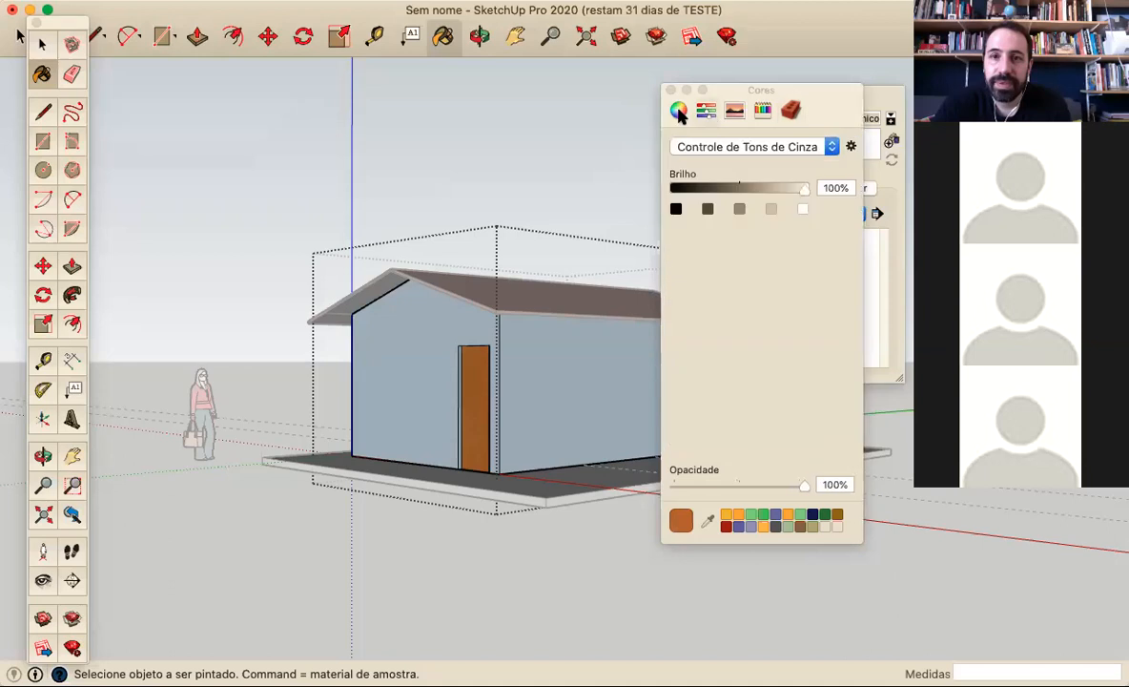
pyautogui.click(678, 111)
pyautogui.moveTo(758, 278); pyautogui.dragTo(747, 267)
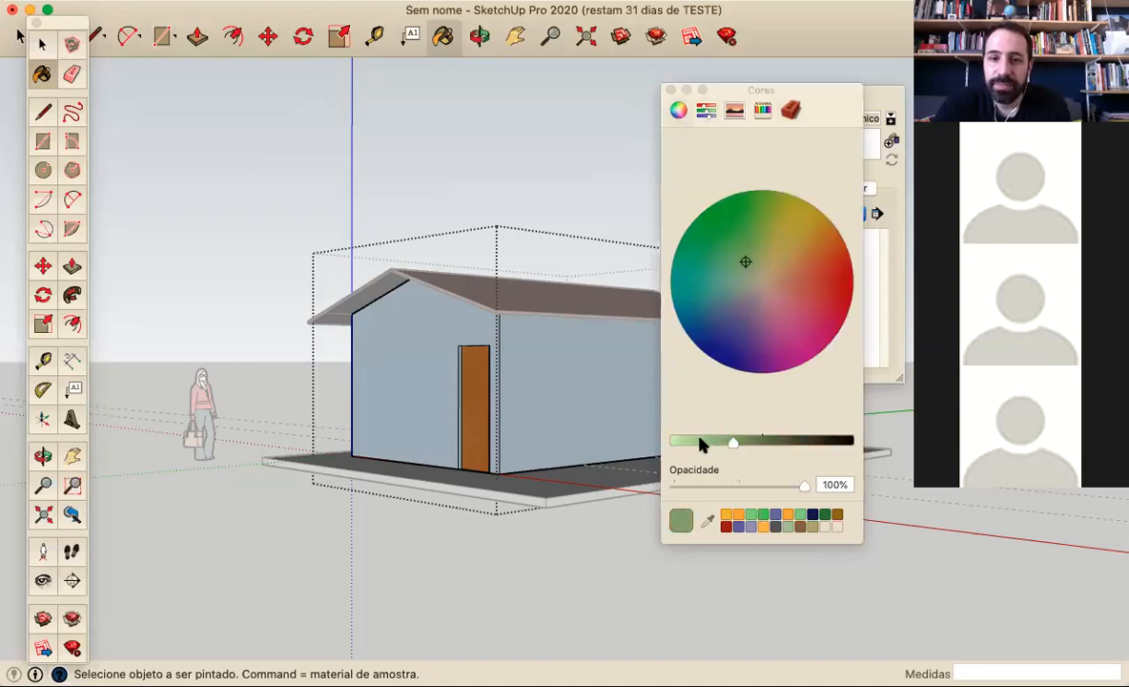
pyautogui.moveTo(701, 445); pyautogui.dragTo(658, 432)
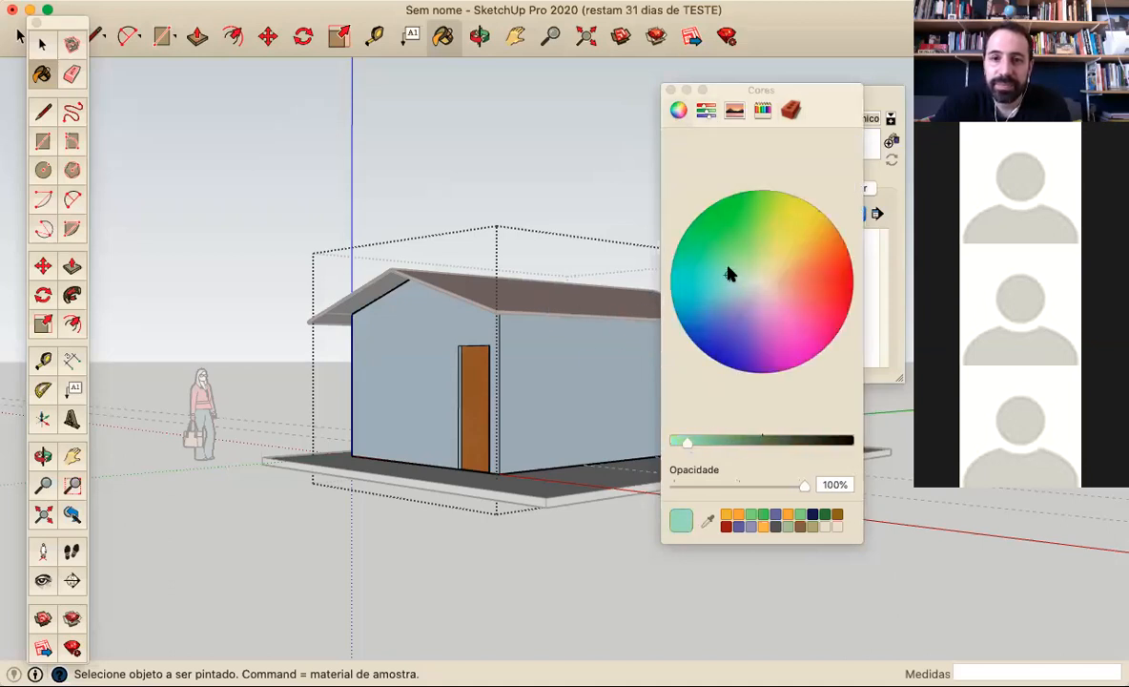
pyautogui.click(534, 334)
pyautogui.click(410, 322)
pyautogui.moveTo(424, 306); pyautogui.dragTo(589, 415, button='middle')
pyautogui.moveTo(675, 418)
pyautogui.mouseDown(button='middle')
pyautogui.moveTo(525, 405)
pyautogui.moveTo(458, 417)
pyautogui.moveTo(434, 370)
pyautogui.mouseUp(button='middle')
pyautogui.click(487, 420)
pyautogui.moveTo(479, 455)
pyautogui.mouseDown(button='middle')
pyautogui.moveTo(491, 448)
pyautogui.moveTo(424, 322)
pyautogui.moveTo(410, 531)
pyautogui.mouseUp(button='middle')
pyautogui.click(520, 439)
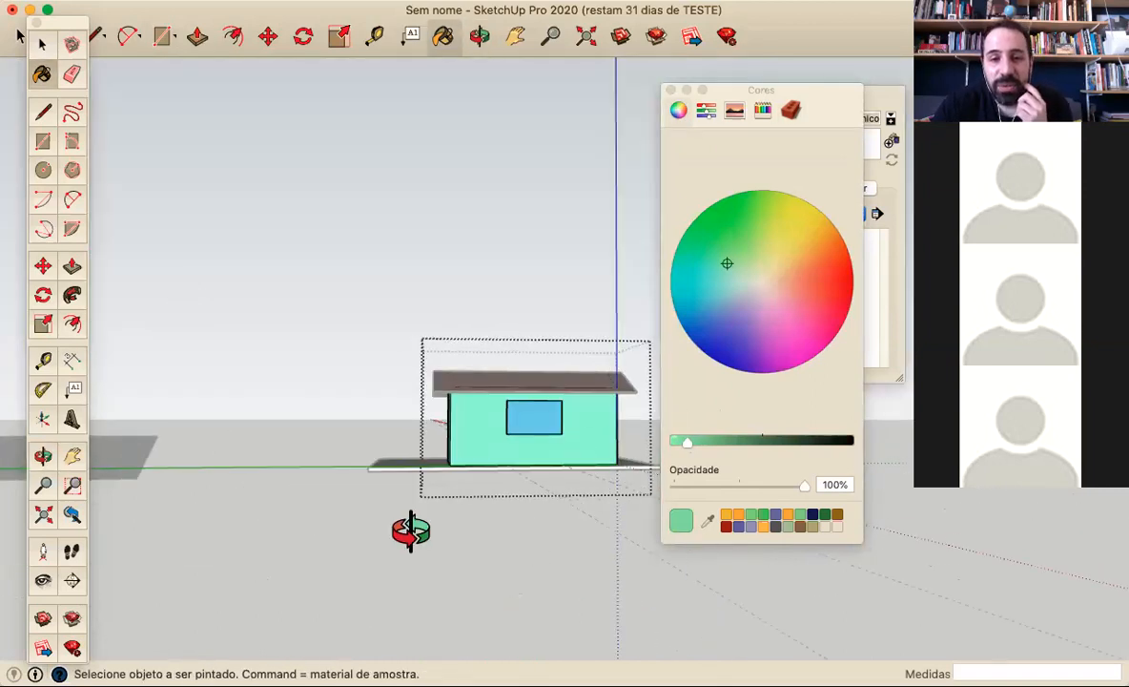
# Pick a light orange-yellow on the colour wheel and repaint the house's exterior walls with it, leaving the door and window as they are
pyautogui.moveTo(767, 283); pyautogui.dragTo(788, 232, button='middle')
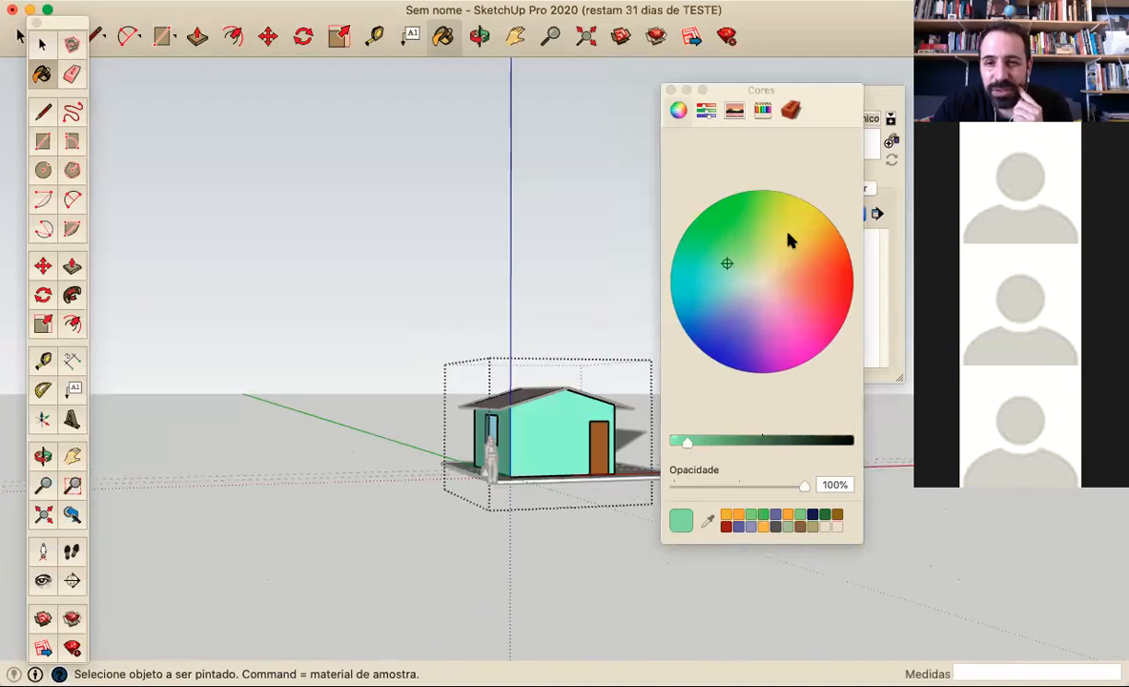
pyautogui.click(803, 249)
pyautogui.click(567, 431)
pyautogui.moveTo(595, 449); pyautogui.dragTo(587, 428, button='middle')
pyautogui.moveTo(506, 402)
pyautogui.mouseDown(button='middle')
pyautogui.moveTo(721, 460)
pyautogui.moveTo(630, 443)
pyautogui.moveTo(660, 440)
pyautogui.moveTo(650, 411)
pyautogui.moveTo(595, 396)
pyautogui.moveTo(577, 480)
pyautogui.moveTo(612, 444)
pyautogui.moveTo(585, 395)
pyautogui.moveTo(564, 420)
pyautogui.moveTo(600, 404)
pyautogui.moveTo(587, 456)
pyautogui.mouseUp(button='middle')
pyautogui.moveTo(568, 408)
pyautogui.mouseDown(button='middle')
pyautogui.moveTo(416, 428)
pyautogui.moveTo(560, 408)
pyautogui.moveTo(453, 406)
pyautogui.mouseUp(button='middle')
pyautogui.scroll(3, 617, 440)
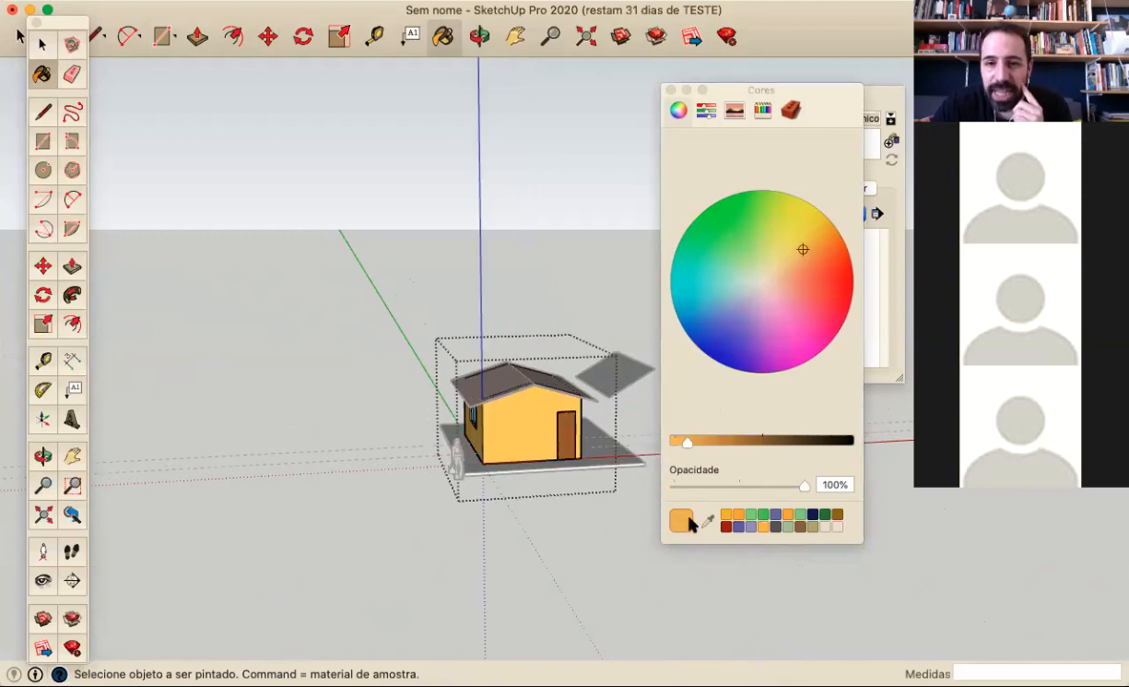
# Show the wall colour's values in the RGB colour controls and return to the Select tool
pyautogui.click(706, 109)
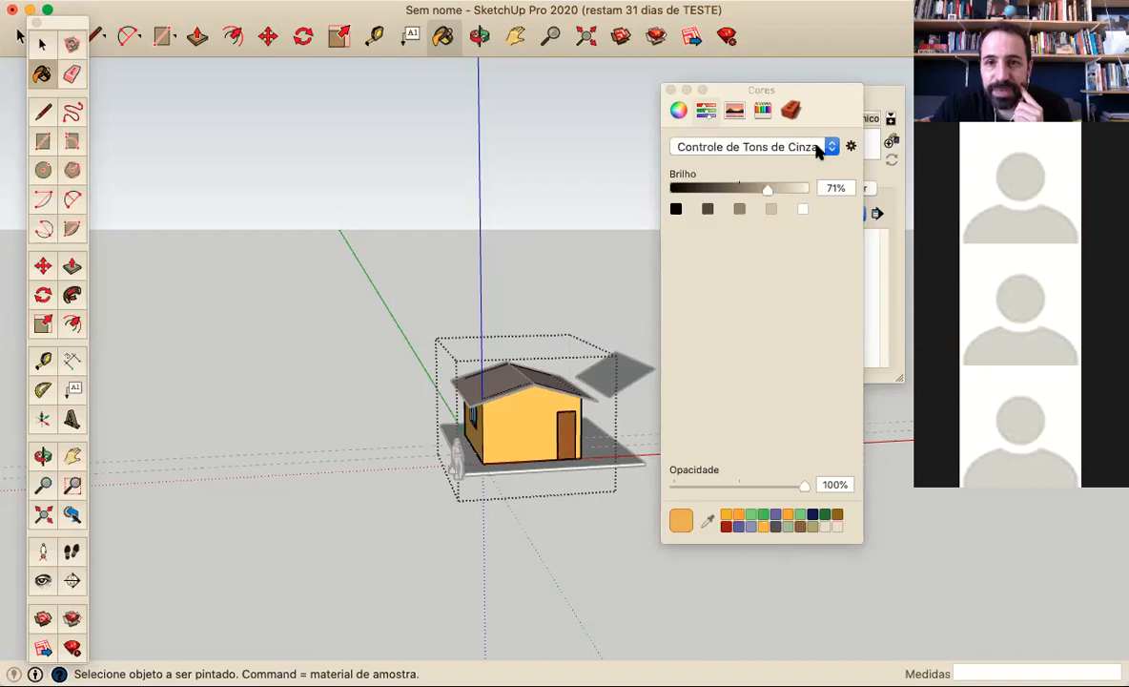
pyautogui.click(833, 147)
pyautogui.click(794, 164)
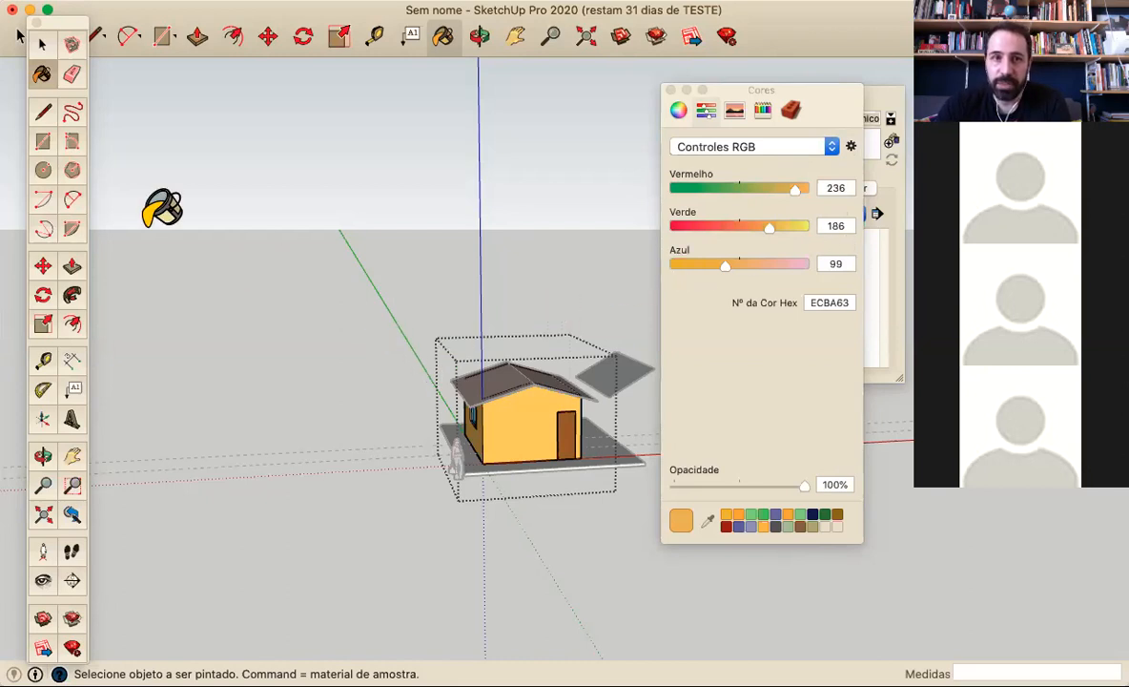
pyautogui.click(42, 46)
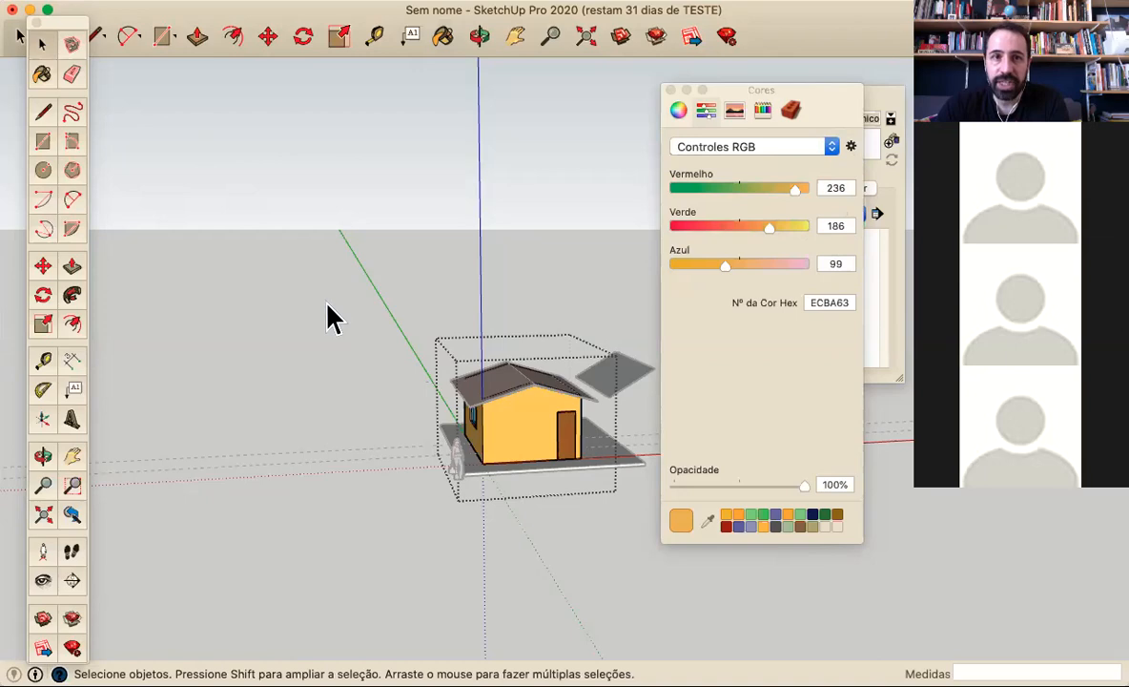